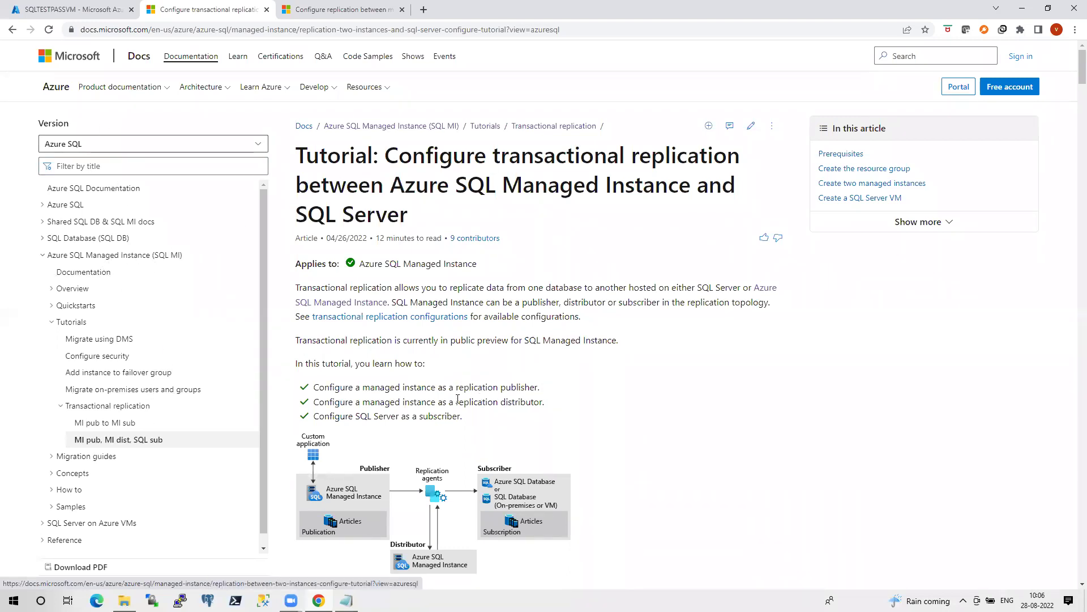
Switch to the two-managed-instances replication tutorial tab and skim its opening
scroll(680, 445, "down", 1)
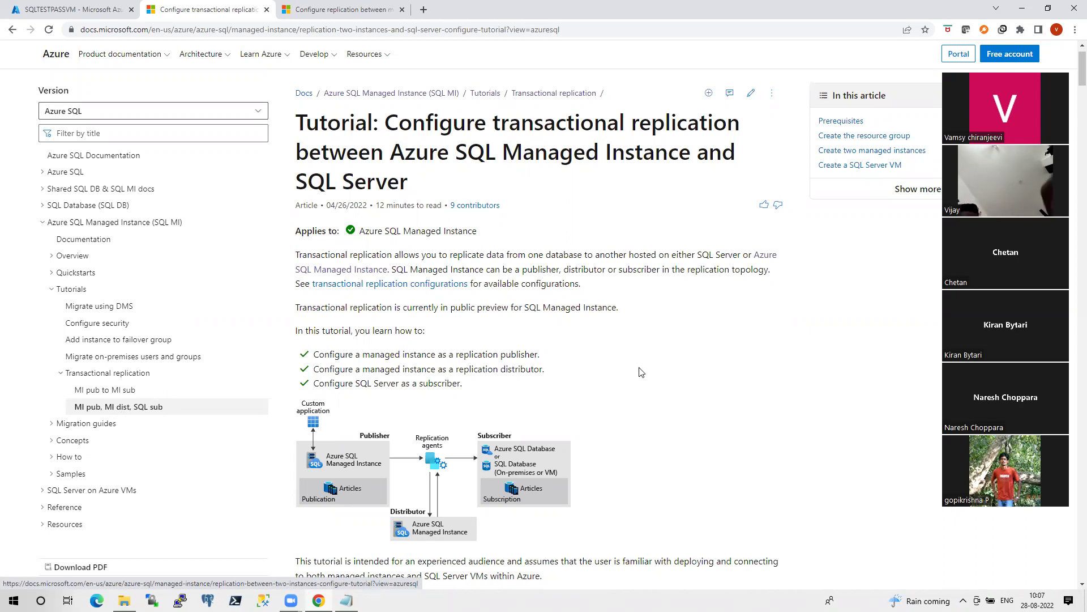
scroll(509, 311, "down", 2)
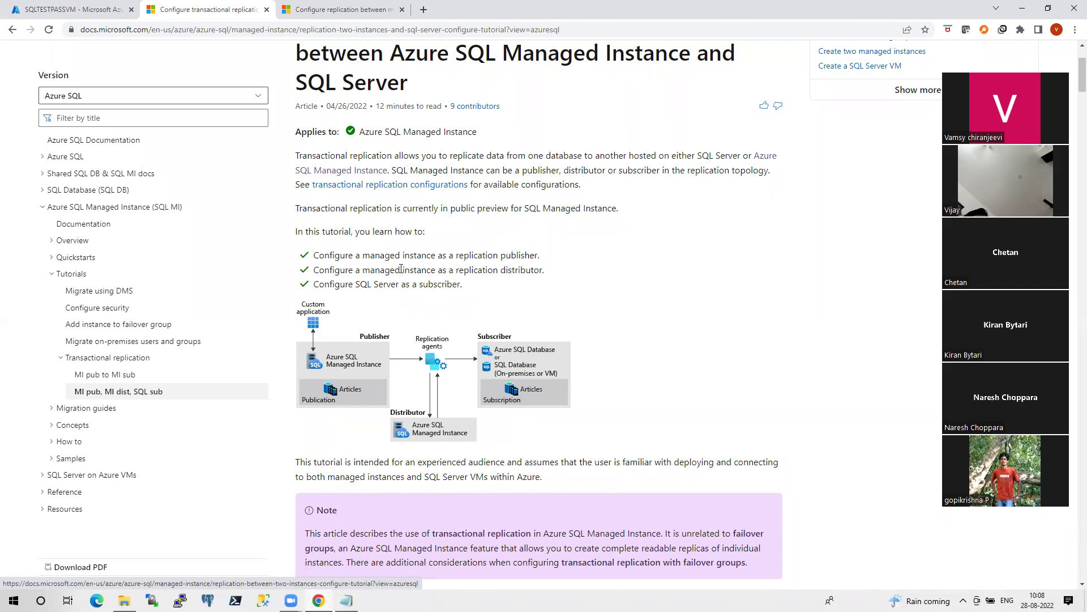
left_click(342, 9)
scroll(542, 340, "down", 1)
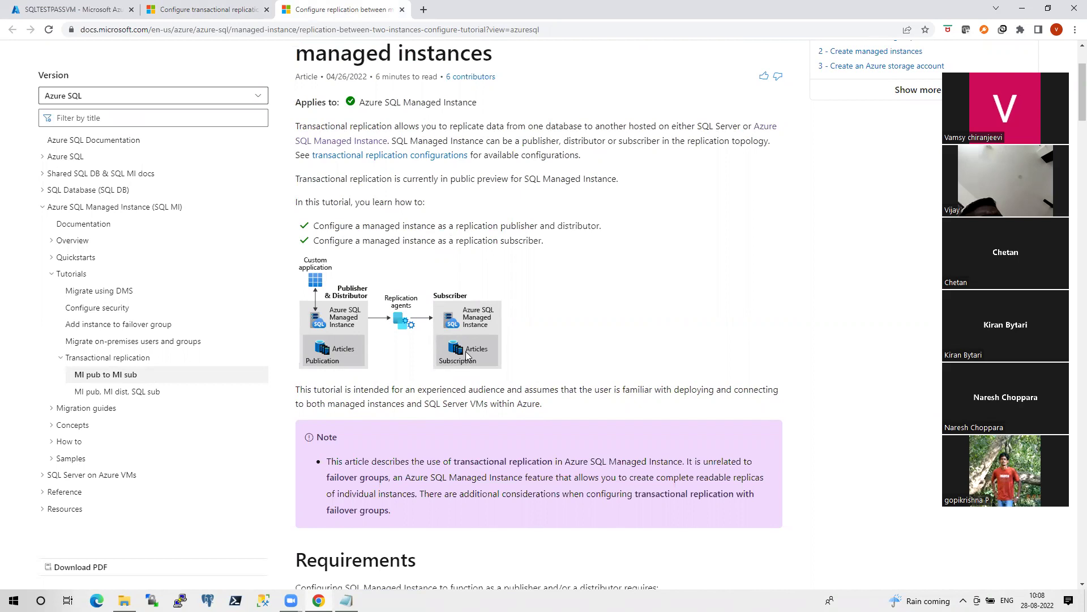
Compare it against the managed instance and SQL Server replication tutorial tab
left_click(237, 7)
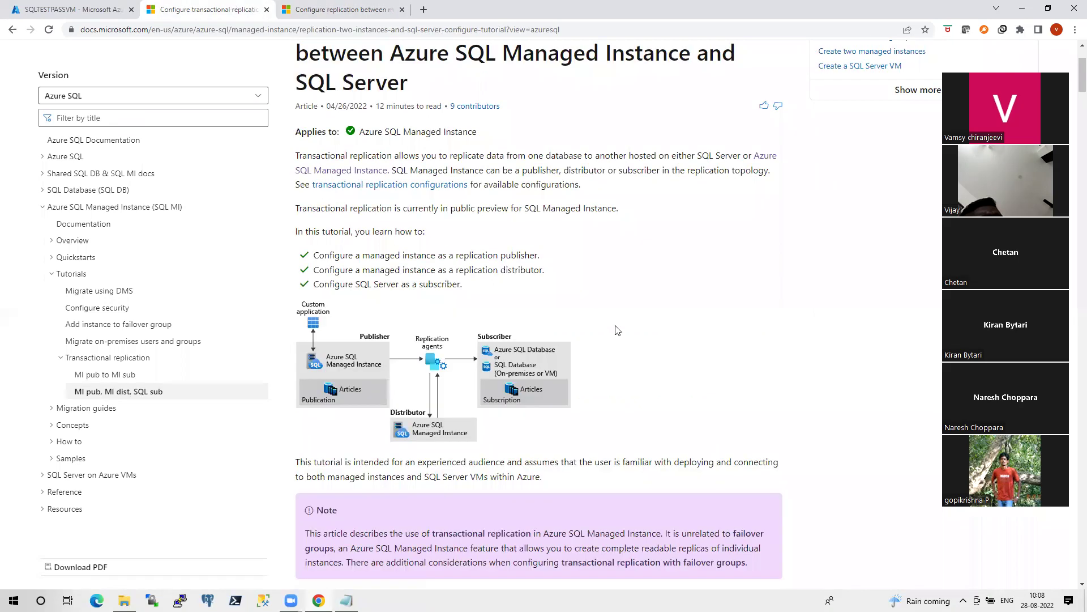
scroll(618, 331, "down", 2)
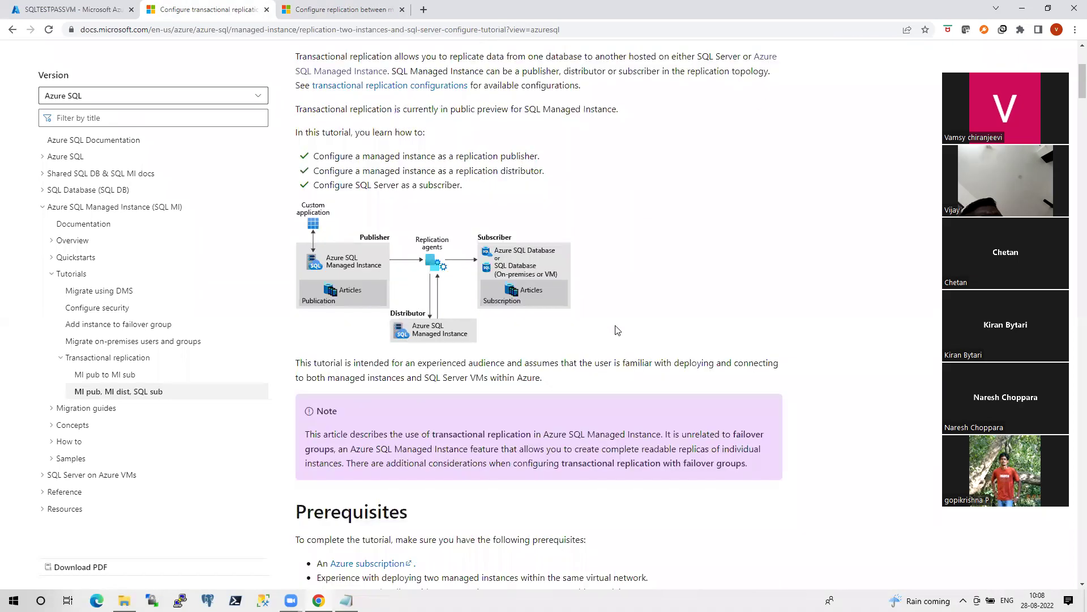
scroll(618, 330, "up", 1)
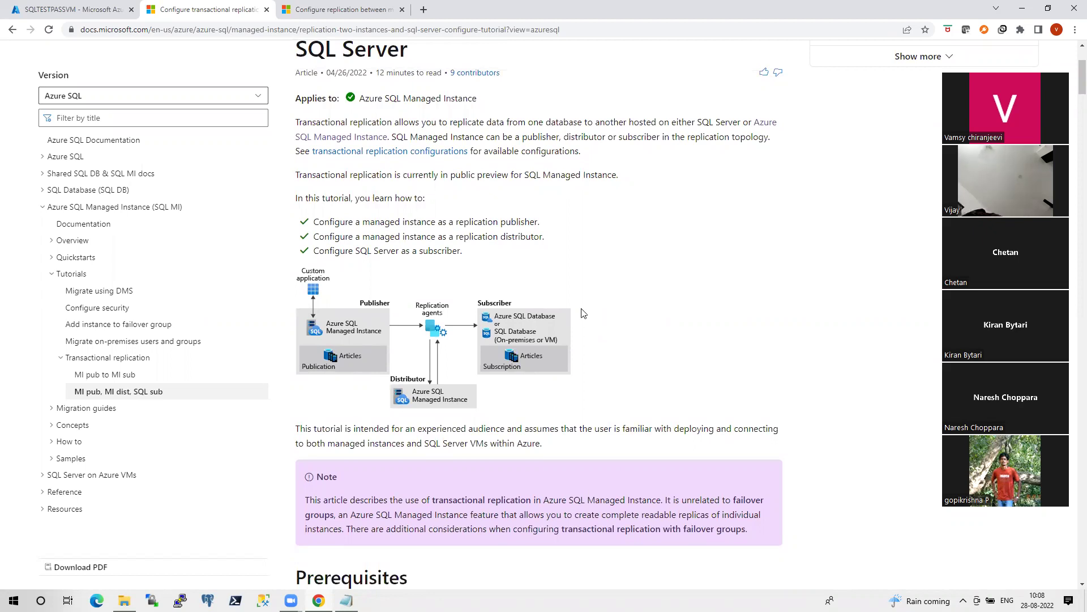
scroll(583, 313, "down", 6)
scroll(583, 313, "down", 6)
scroll(583, 313, "up", 12)
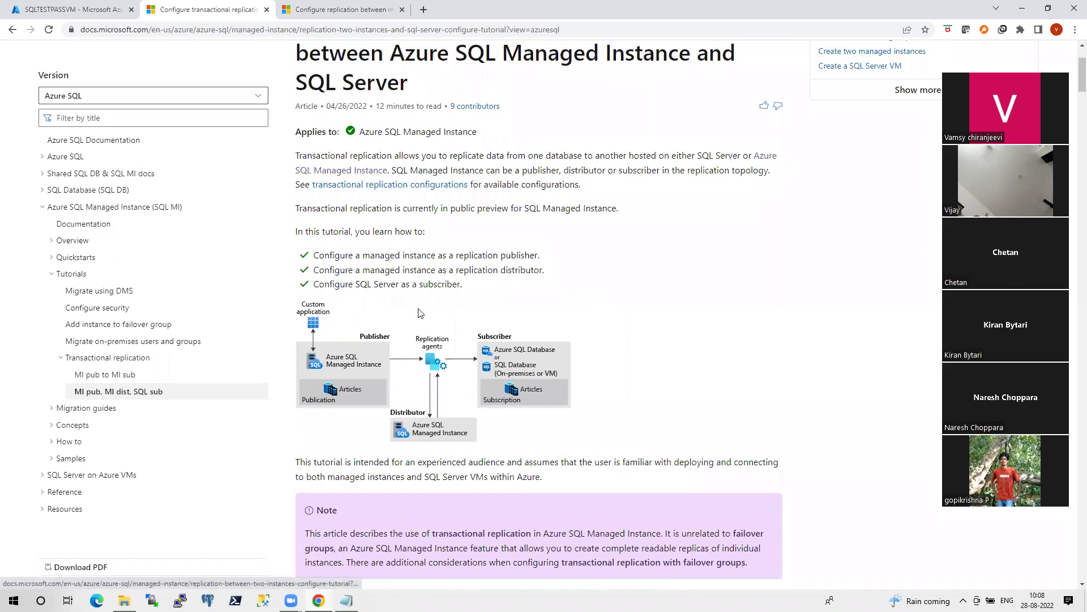
scroll(418, 313, "down", 6)
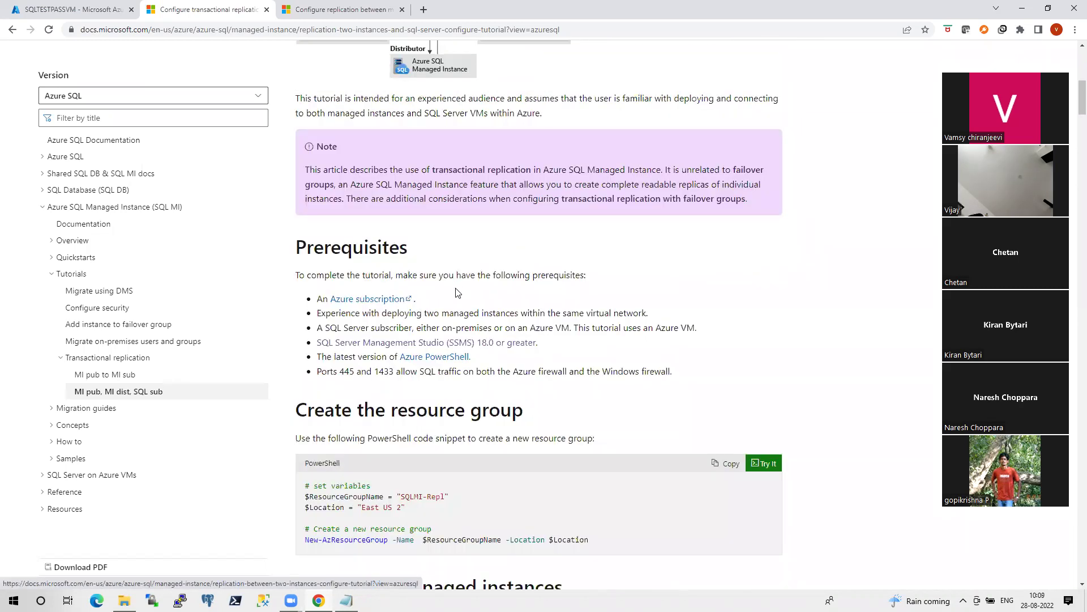
scroll(459, 294, "down", 2)
Return to the two-managed-instances replication tutorial and scroll through it
left_click(351, 8)
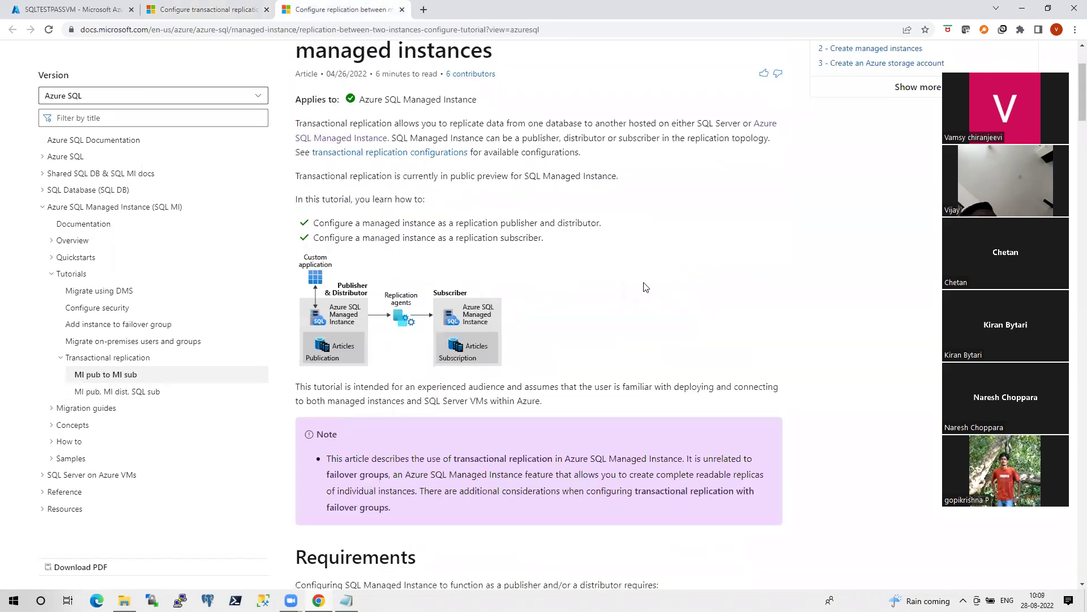
scroll(645, 285, "down", 5)
scroll(645, 285, "down", 3)
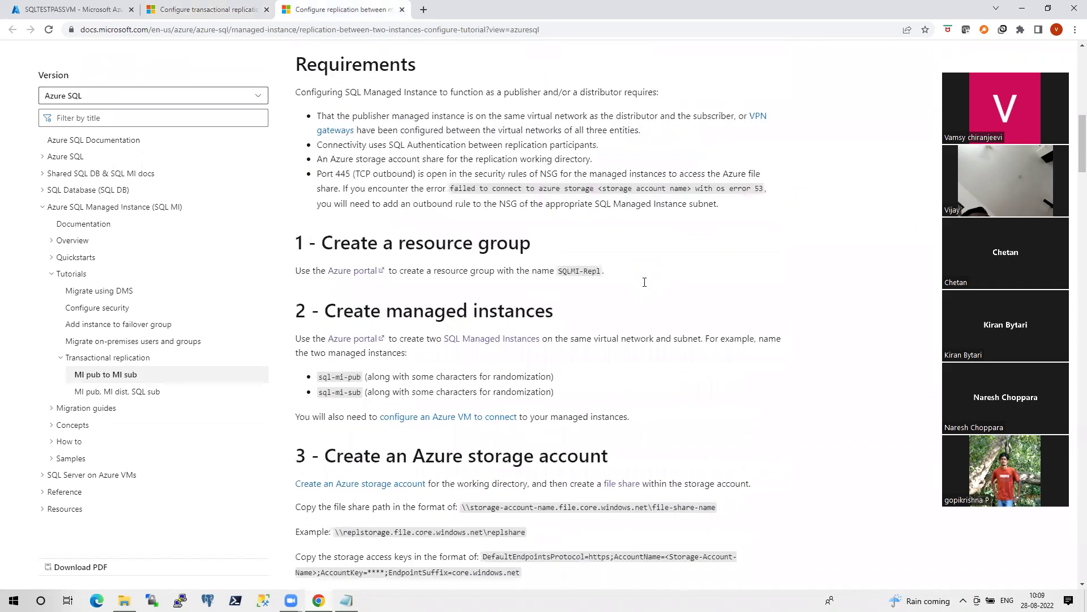
scroll(645, 285, "up", 7)
scroll(645, 286, "up", 3)
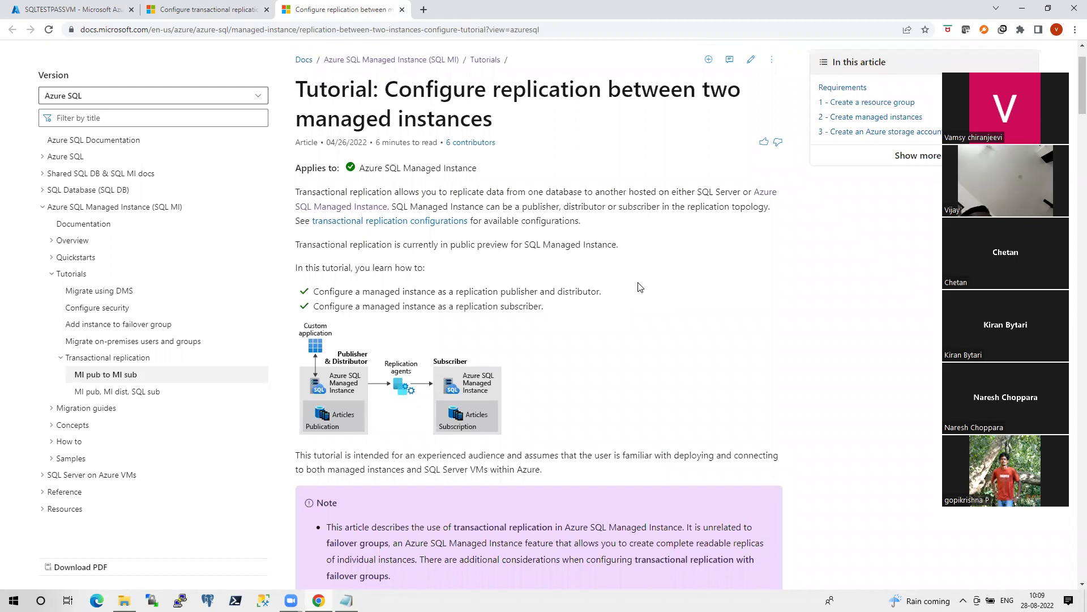
scroll(640, 287, "down", 2)
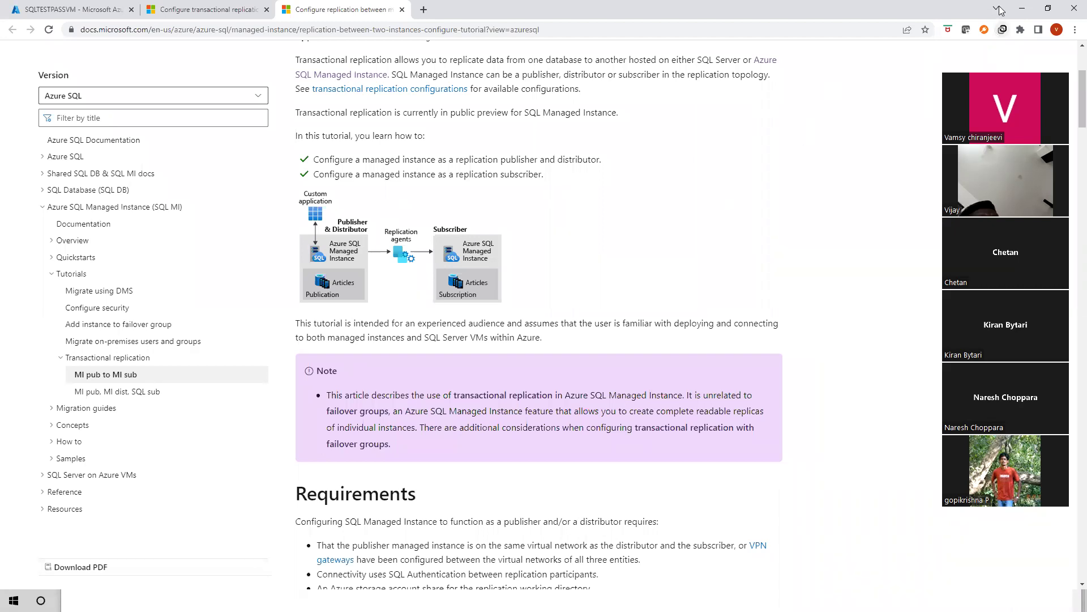
Copy the transactional replication overview link from replicationlinks.txt in Notepad
left_click(1022, 9)
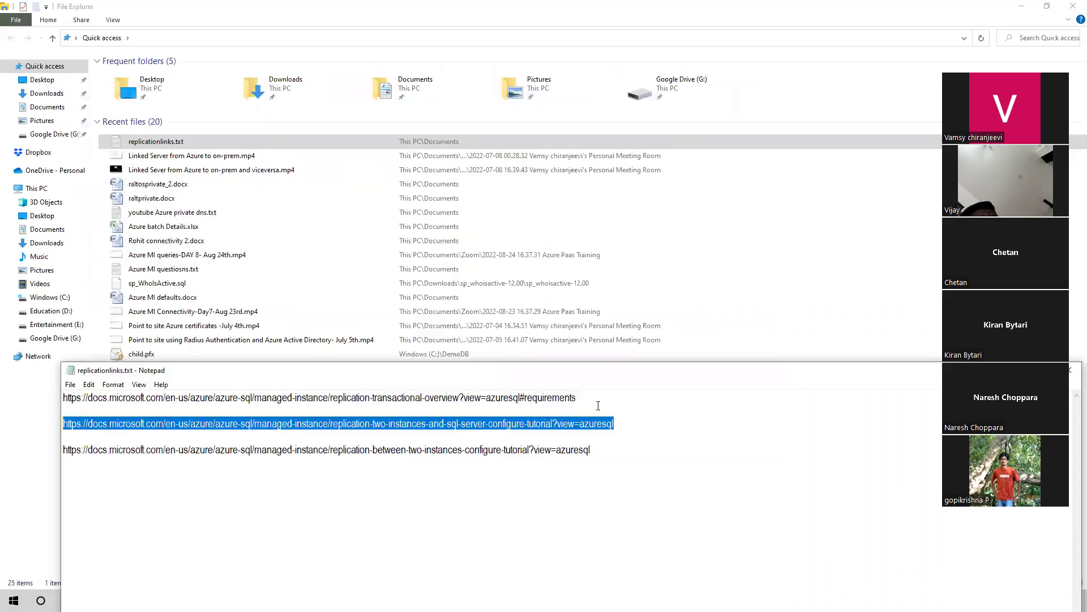
left_click_drag(583, 398, 41, 384)
key("ctrl+c")
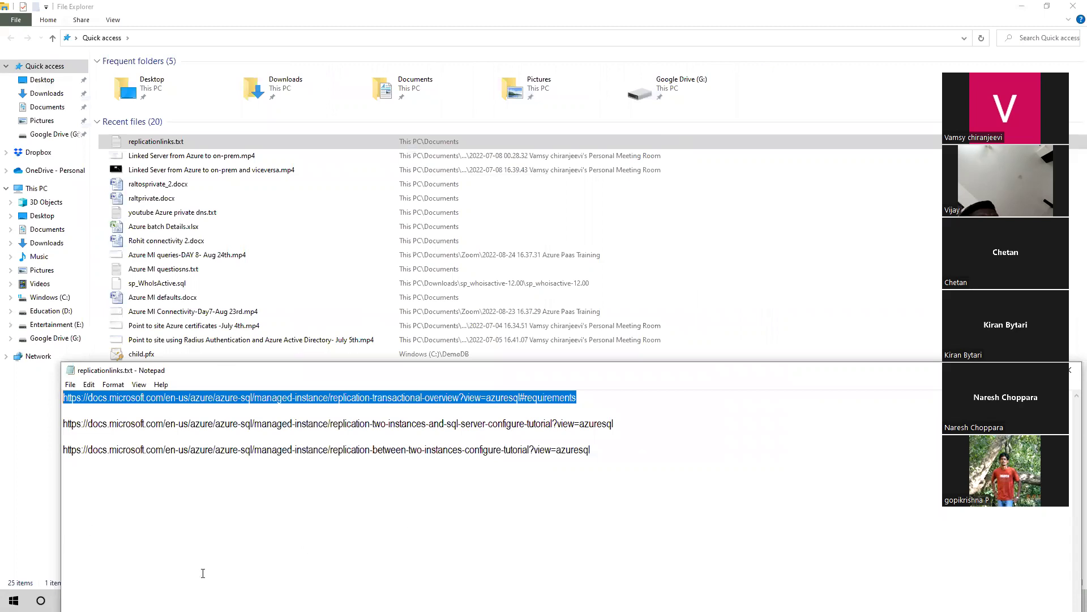
left_click(475, 528)
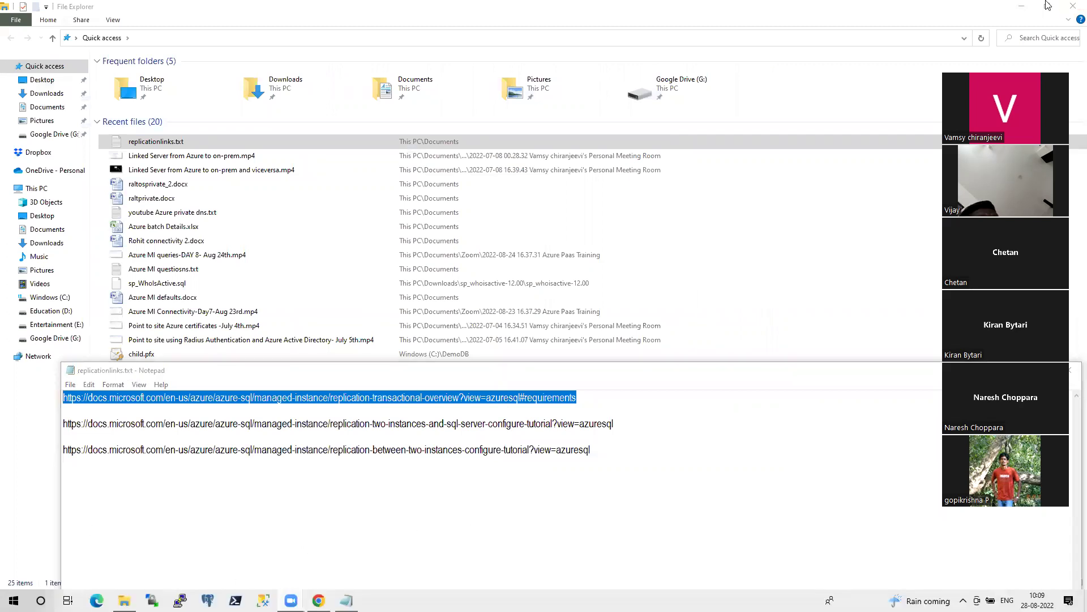
Minimize File Explorer and Notepad and restore the browser window
key("super+Tab")
left_click(387, 161)
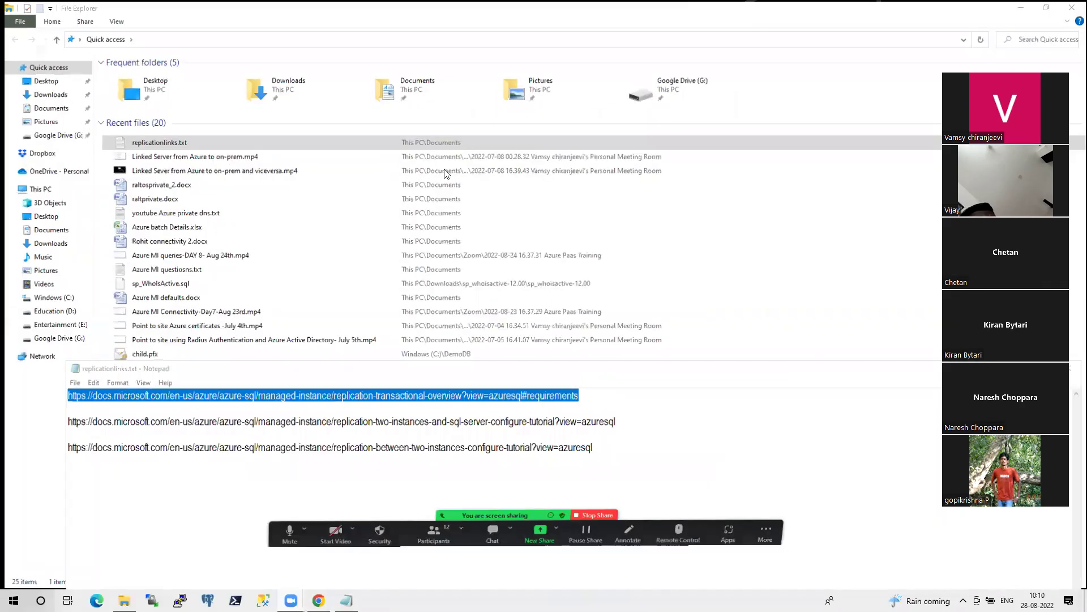
left_click(1020, 7)
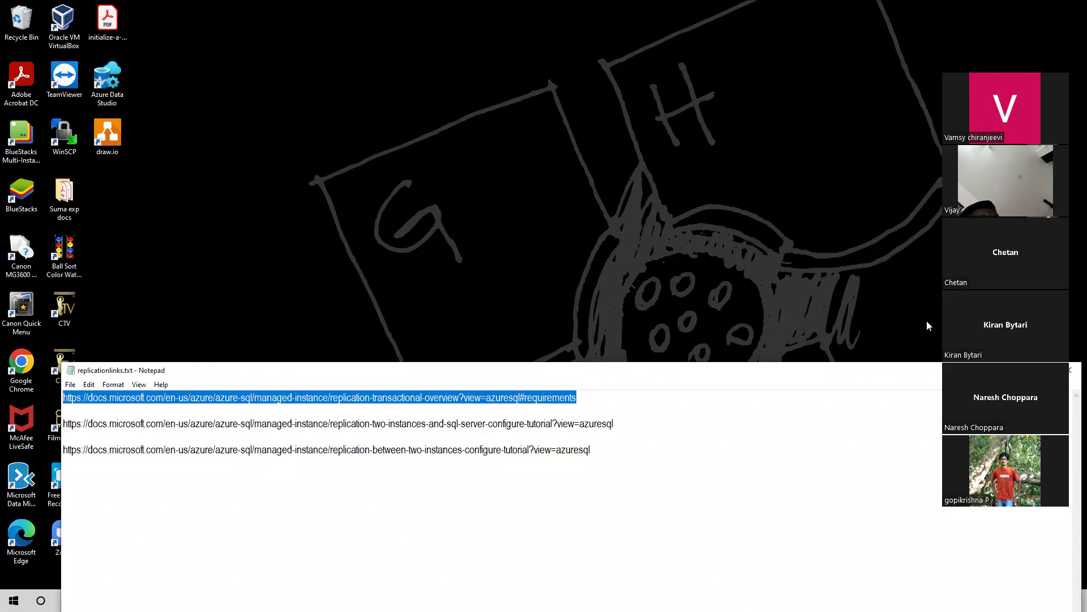
left_click(1017, 370)
left_click(318, 601)
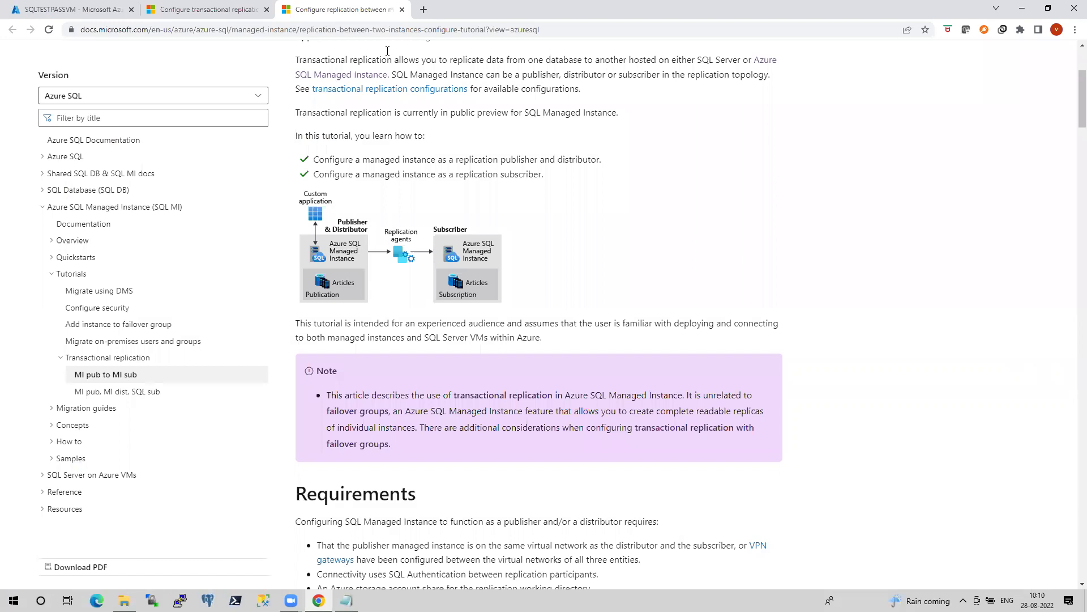
Load the copied overview link in a new tab and scroll down to Common configurations
key("ctrl+t")
key("ctrl+v")
key("Return")
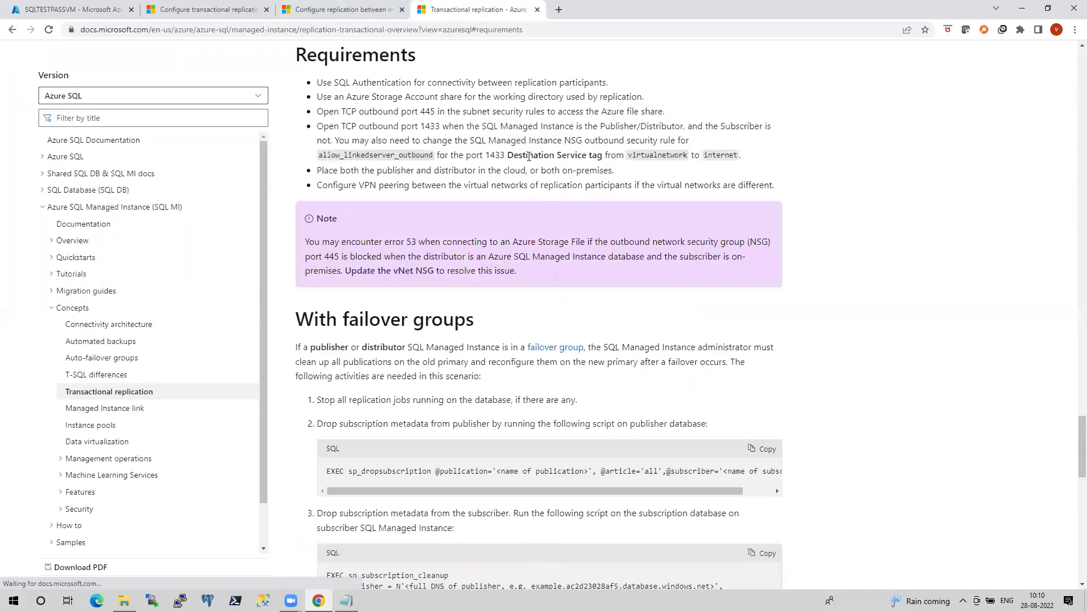
scroll(529, 156, "up", 6)
scroll(529, 156, "up", 15)
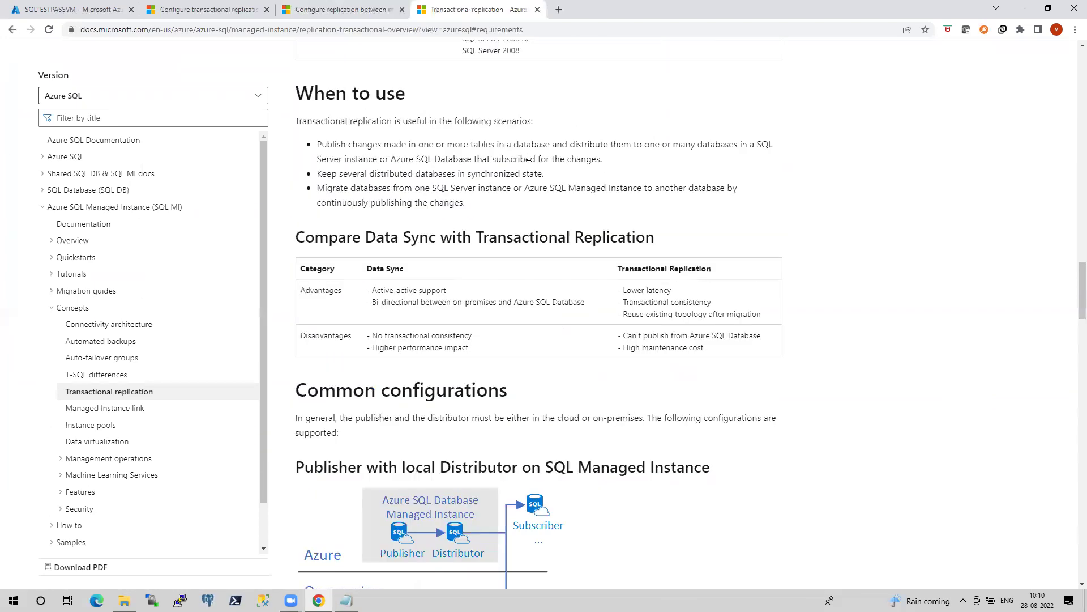
scroll(524, 252, "up", 15)
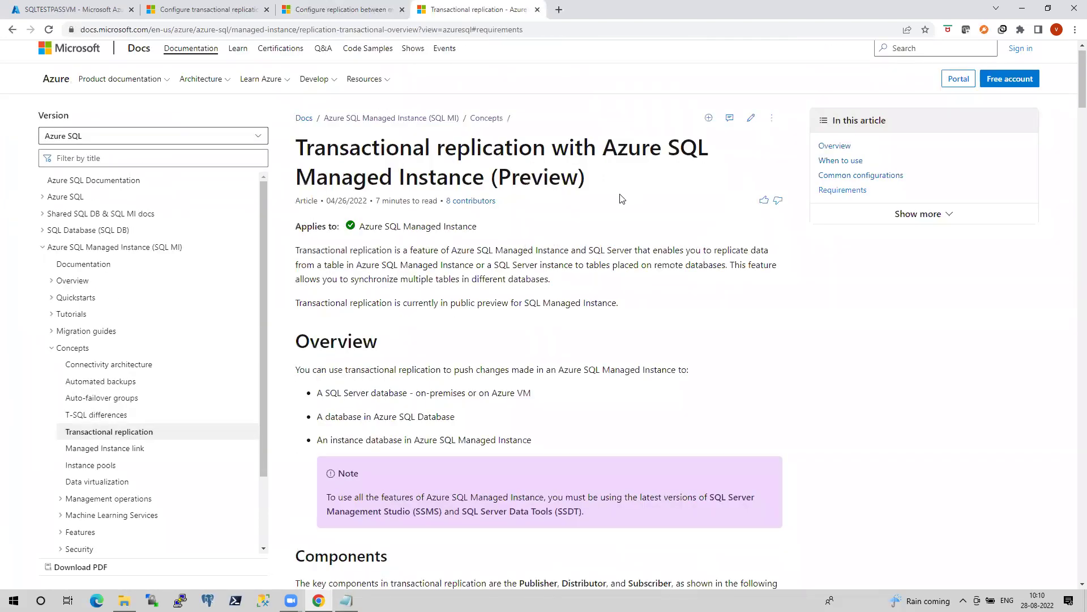
scroll(622, 198, "down", 3)
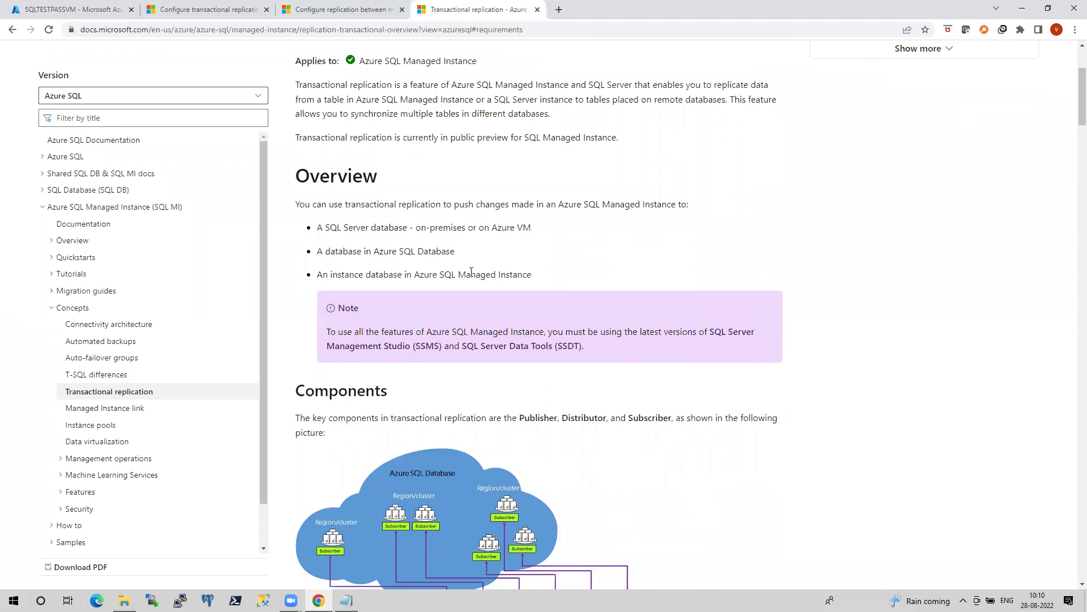
scroll(471, 272, "down", 2)
scroll(472, 272, "down", 6)
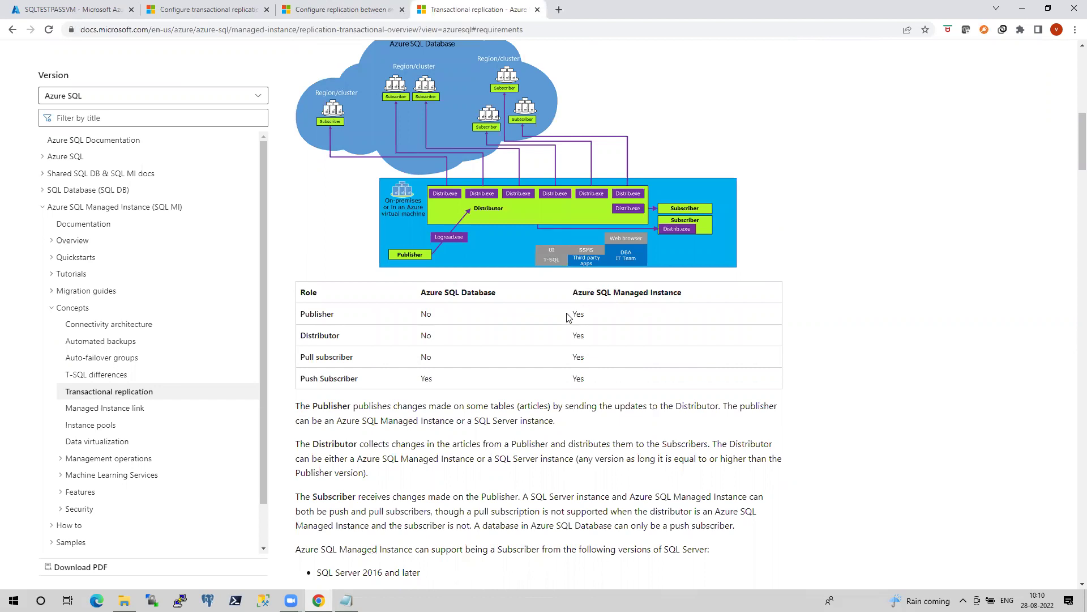
scroll(582, 378, "down", 10)
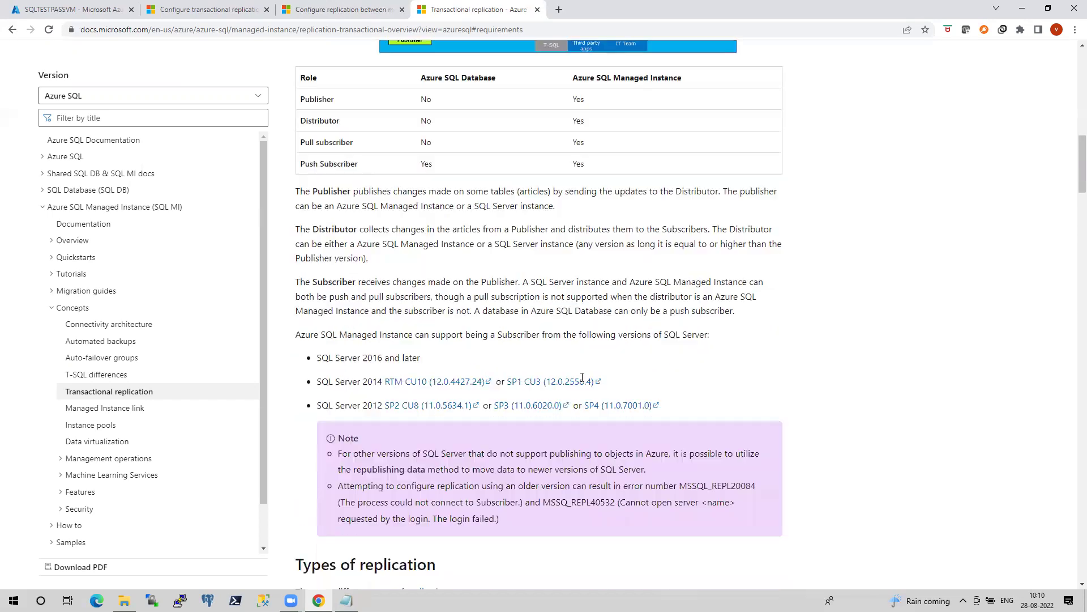
scroll(582, 378, "down", 15)
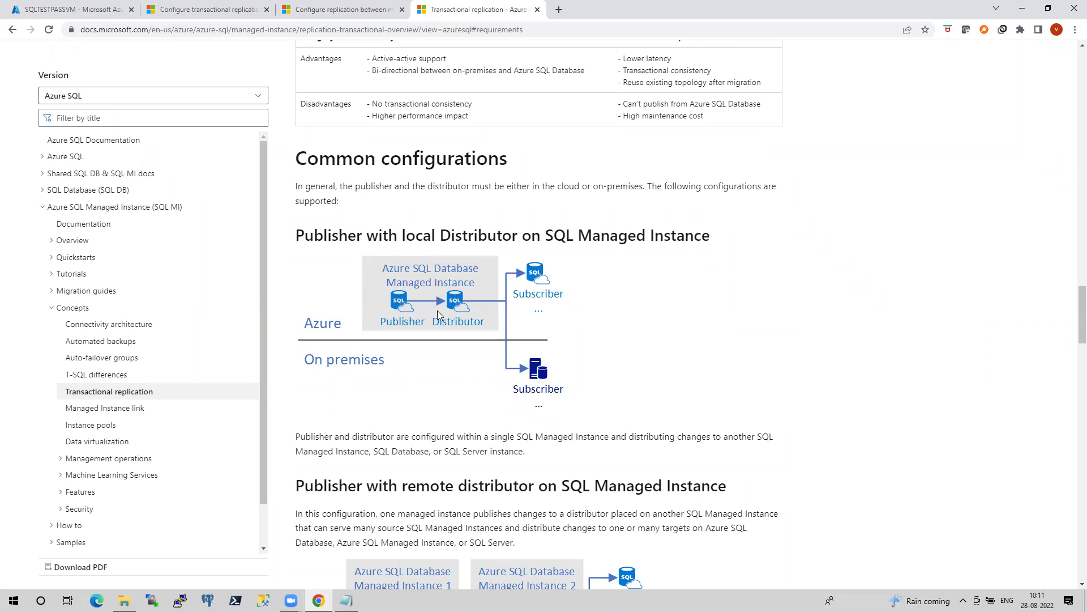
Scroll the overview to the Supportability Matrix of Publisher, Distributor and Subscriber versions
scroll(377, 324, "down", 4)
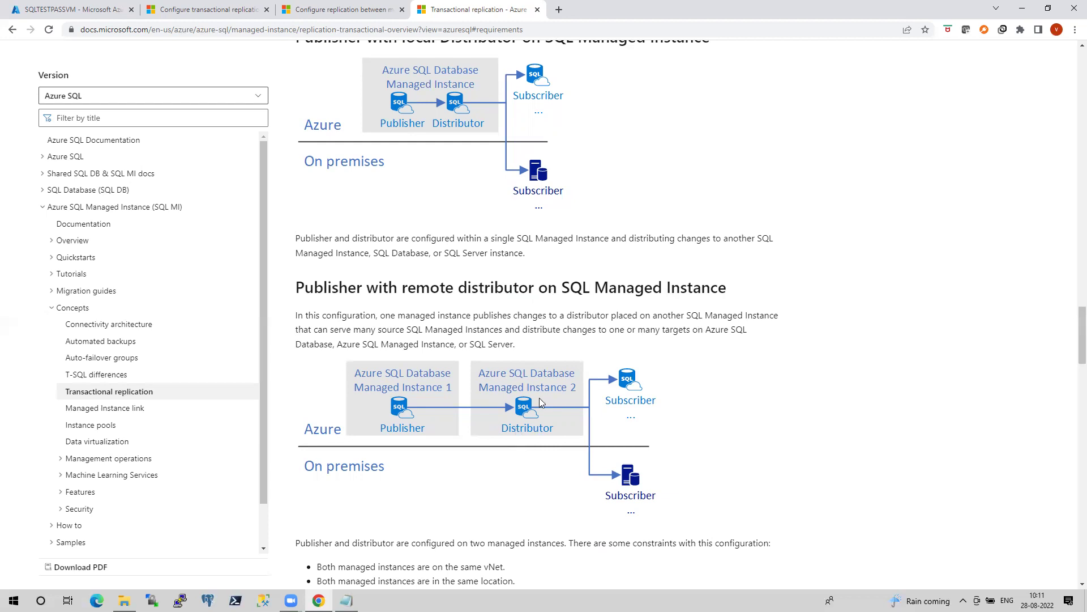
scroll(516, 431, "down", 5)
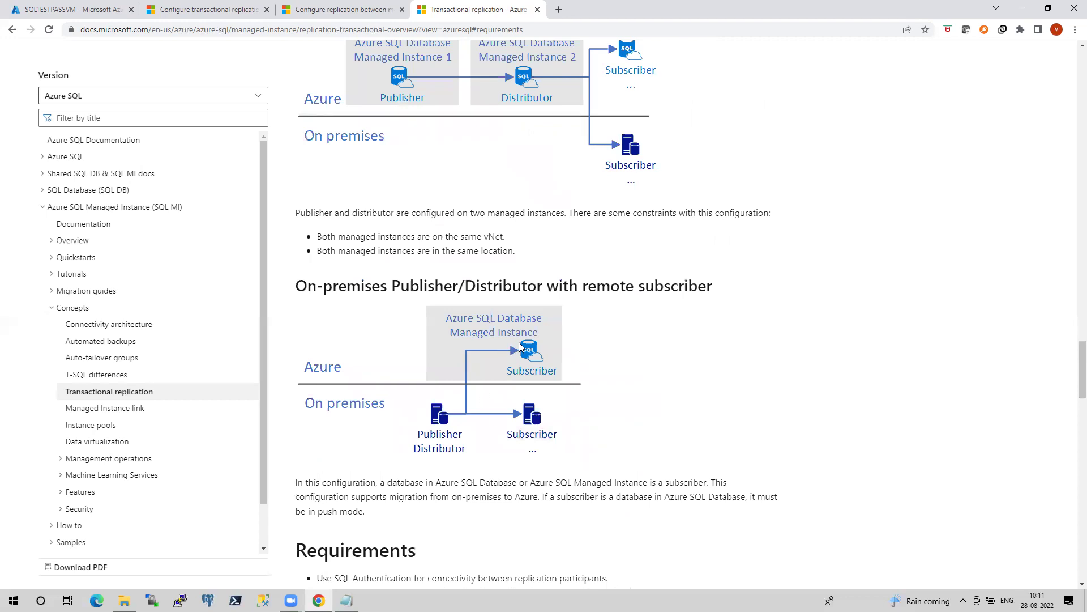
scroll(539, 363, "up", 2)
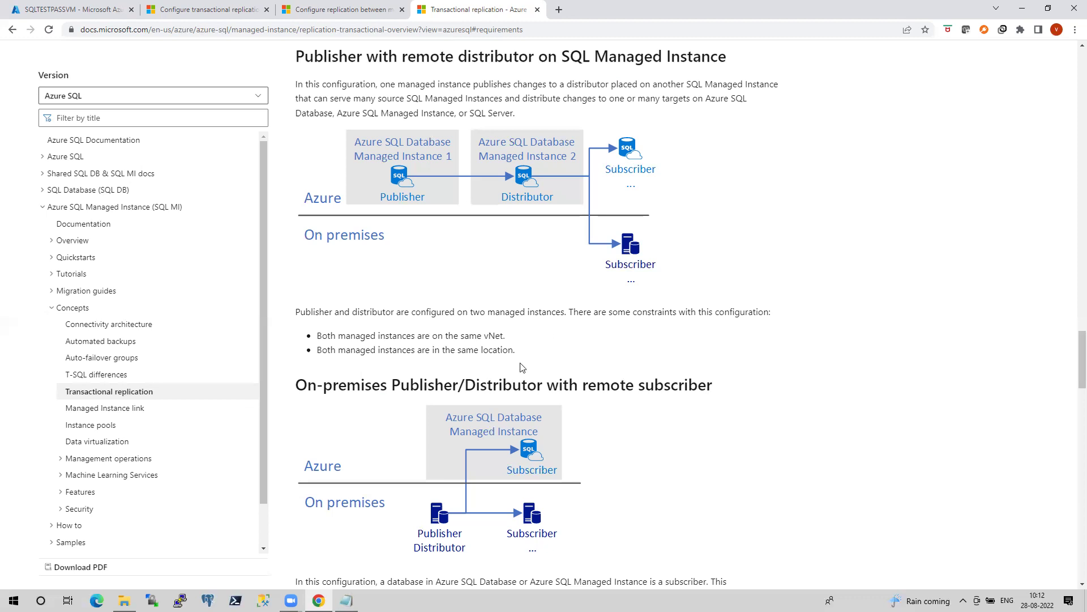
scroll(522, 368, "up", 7)
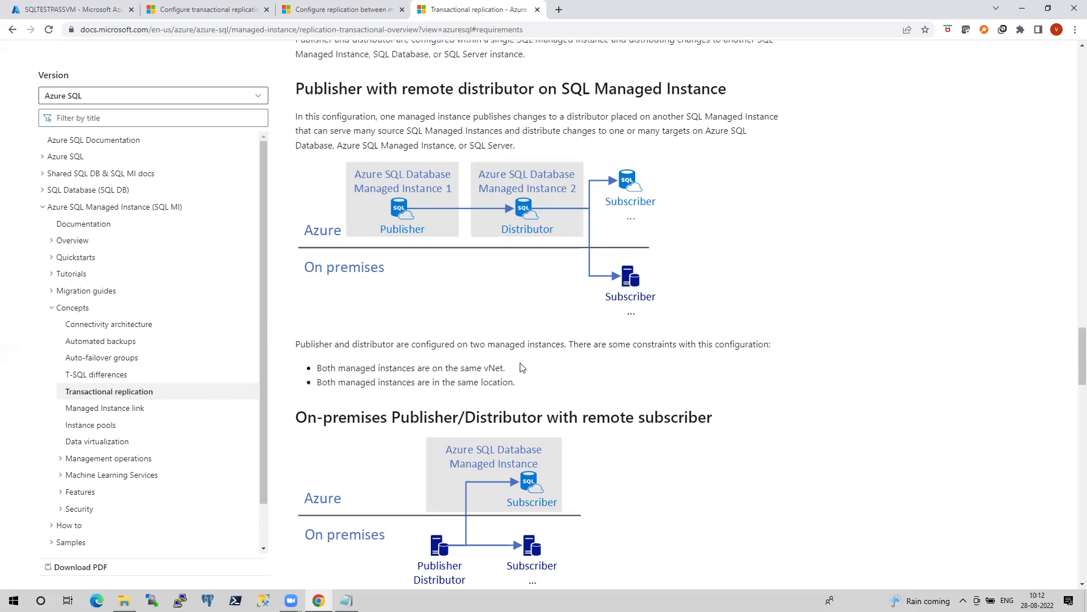
scroll(521, 367, "up", 4)
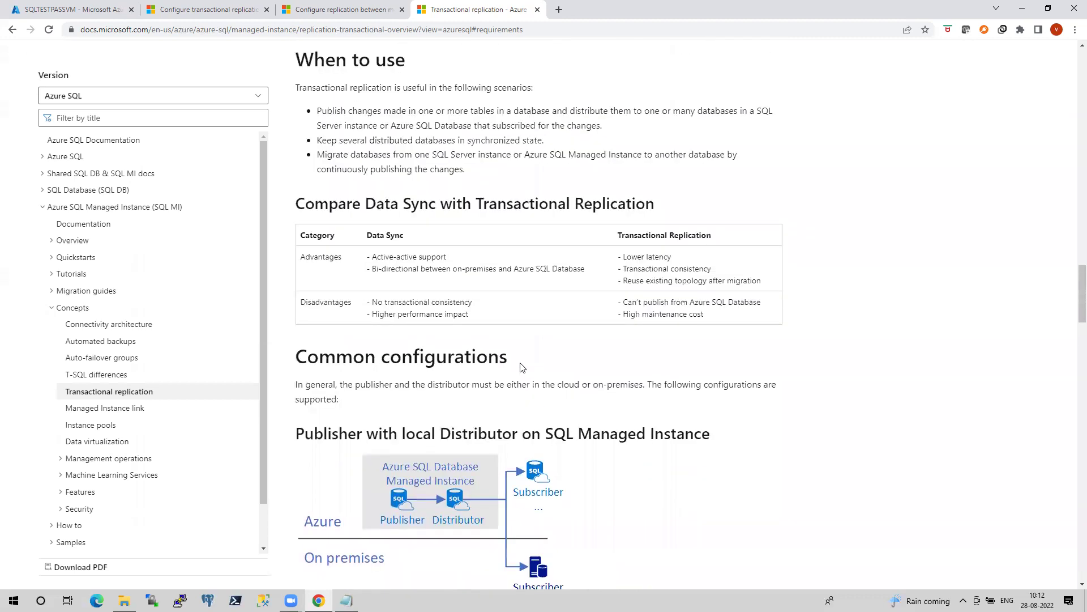
scroll(538, 355, "down", 4)
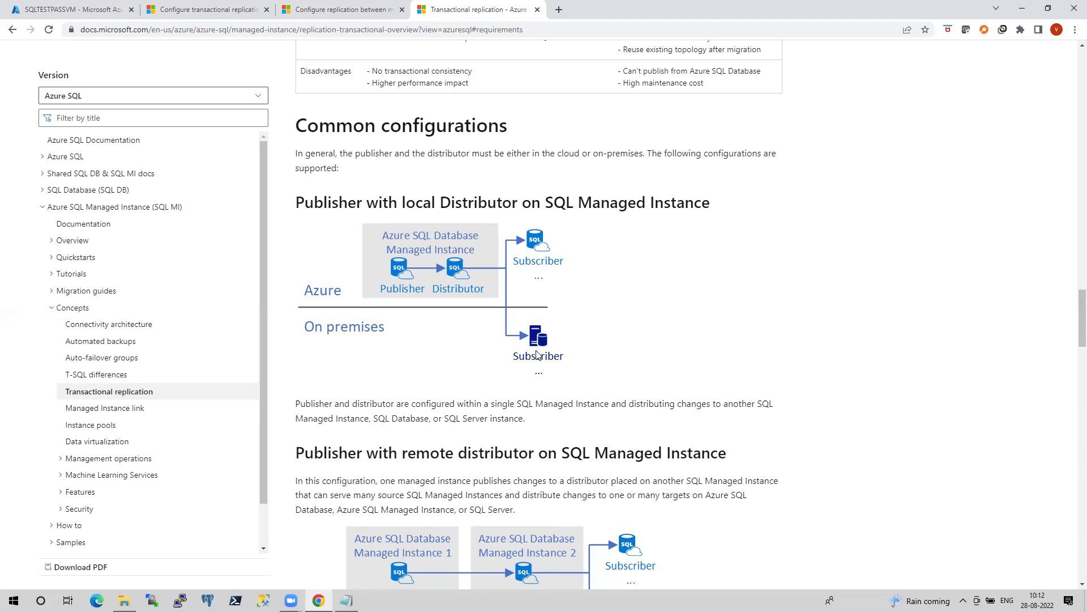
scroll(538, 354, "up", 10)
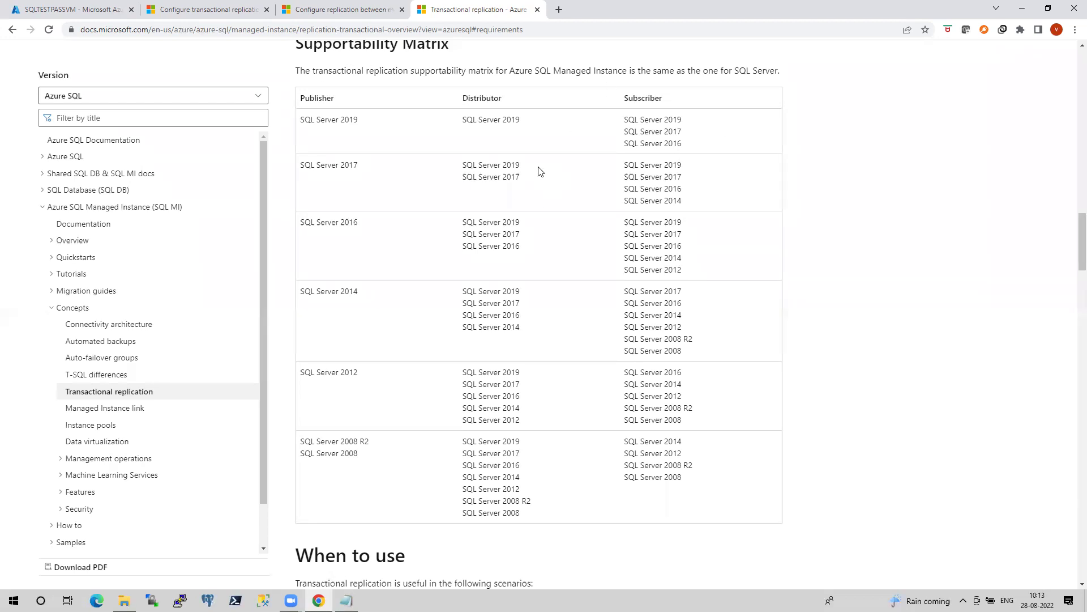
Go to the 'Configure replication between...' tab and scroll up to its intro diagram
scroll(518, 200, "up", 10)
scroll(521, 198, "up", 10)
left_click(363, 11)
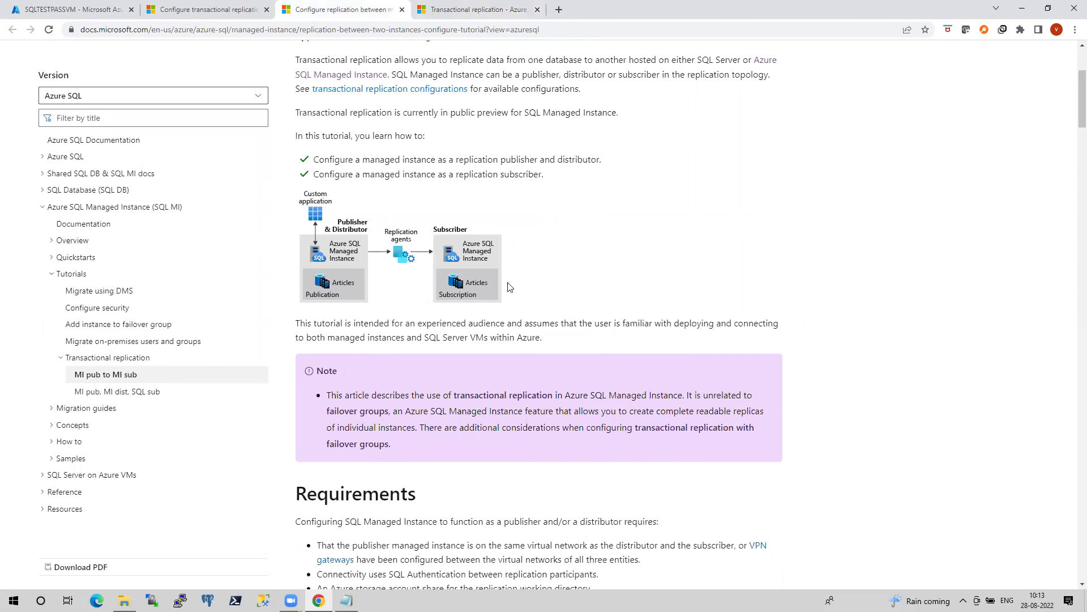
scroll(381, 262, "up", 1)
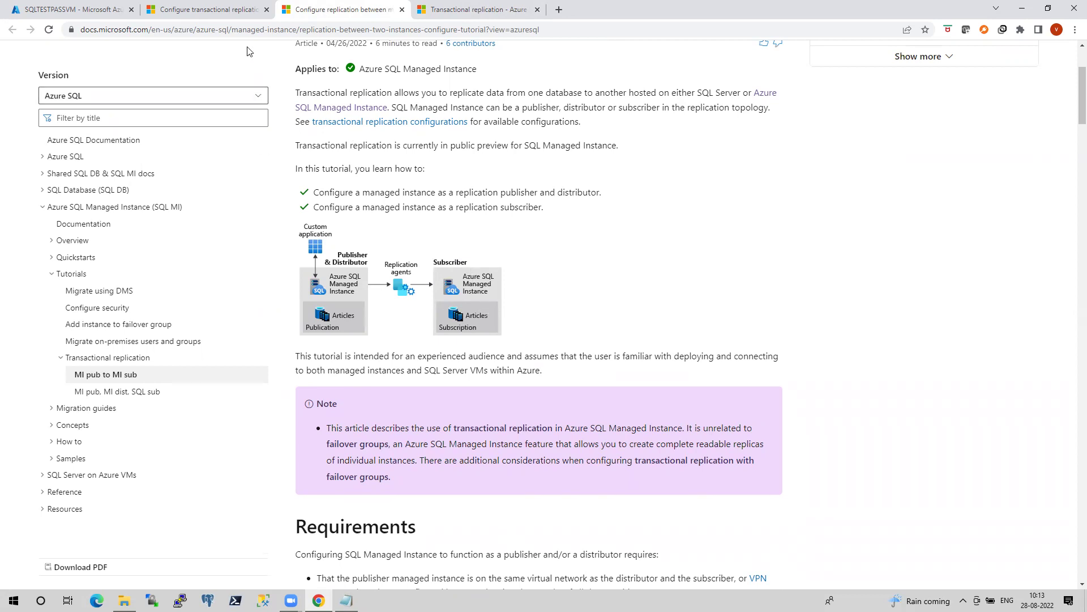
Glance at the managed instance and SQL Server tutorial, then return to the overview's requirements
left_click(220, 16)
scroll(433, 344, "up", 8)
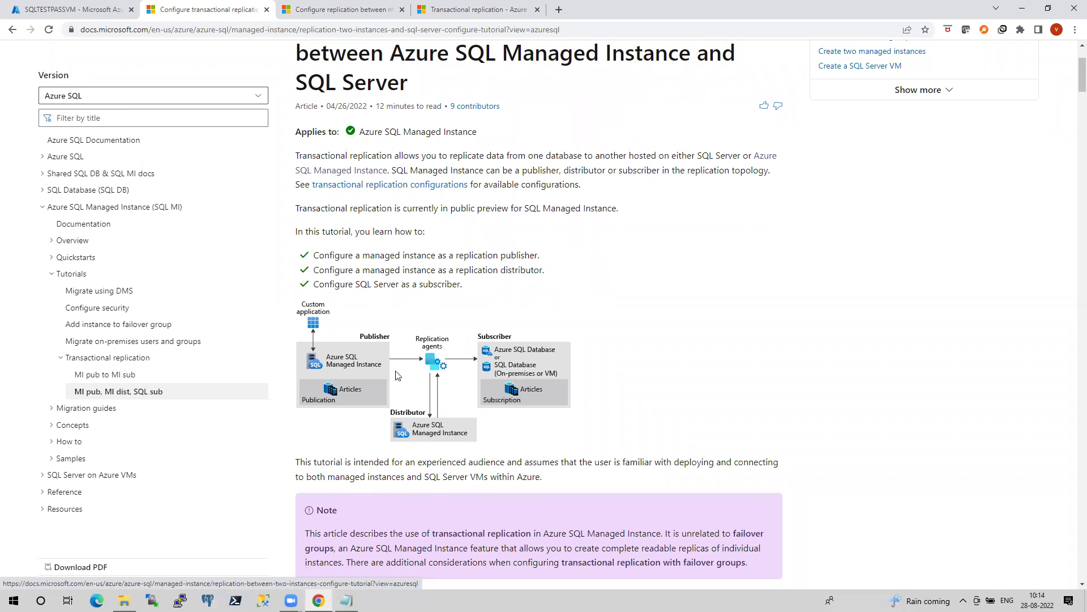
left_click(532, 7)
Scroll the overview to the Publisher with local Distributor configuration, then go to the SQLTESTPASSVM portal tab
scroll(478, 314, "down", 20)
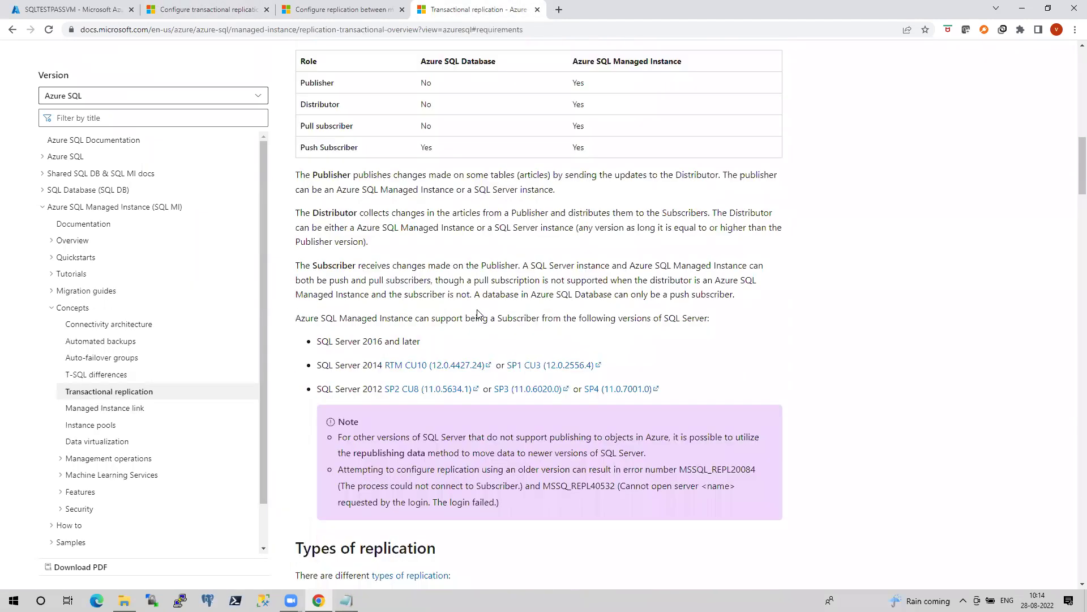
scroll(478, 314, "down", 2)
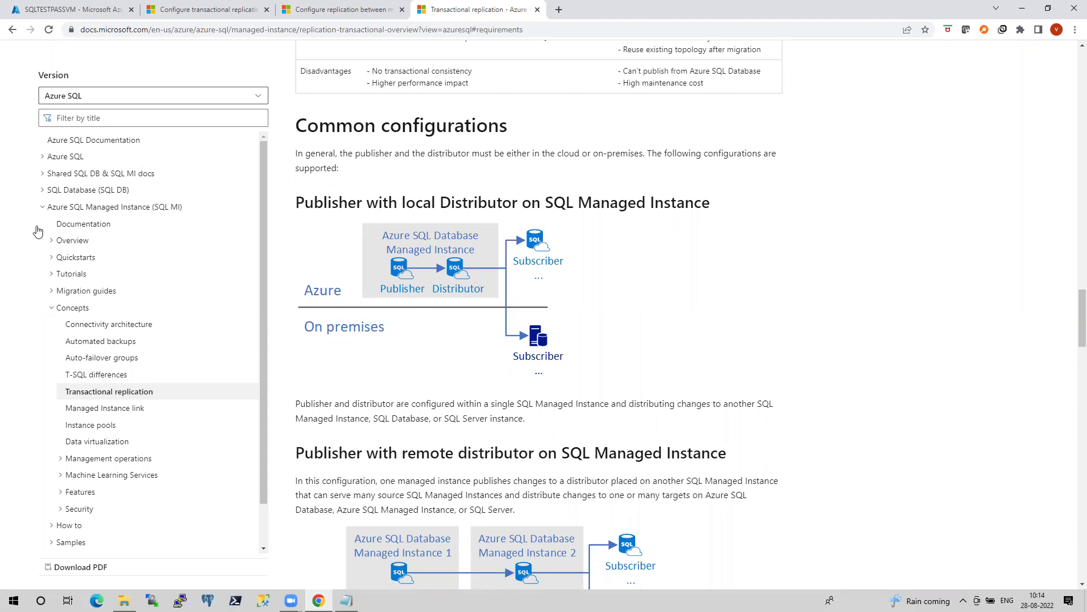
left_click(66, 5)
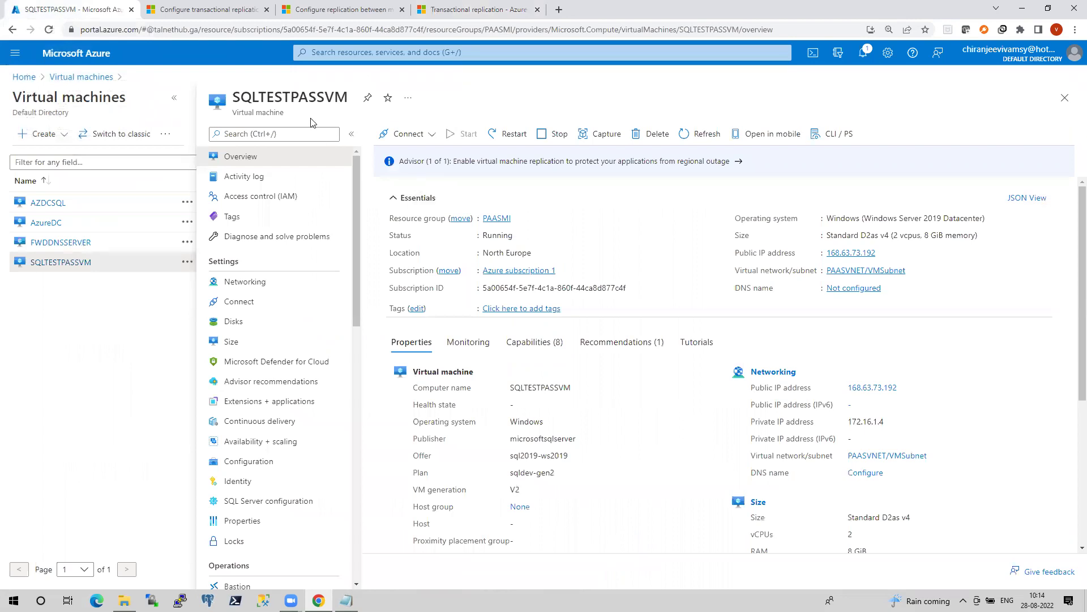
Remote into SQLTESTPASSVM at 168.63.73.192 via mstsc with the account password, accepting the certificate
left_click(884, 253)
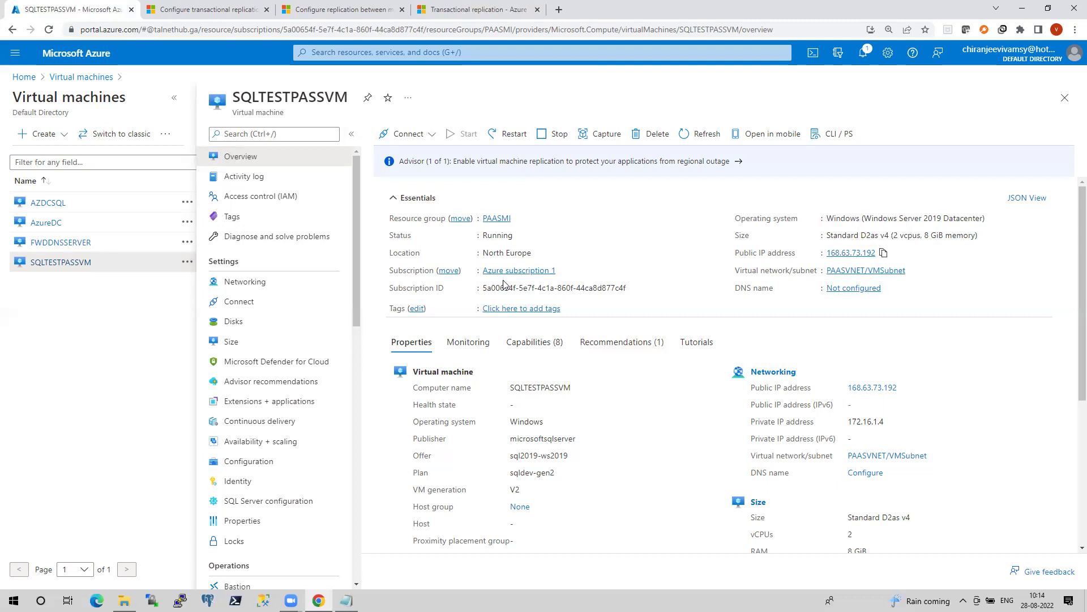
key("super+r")
key("Return")
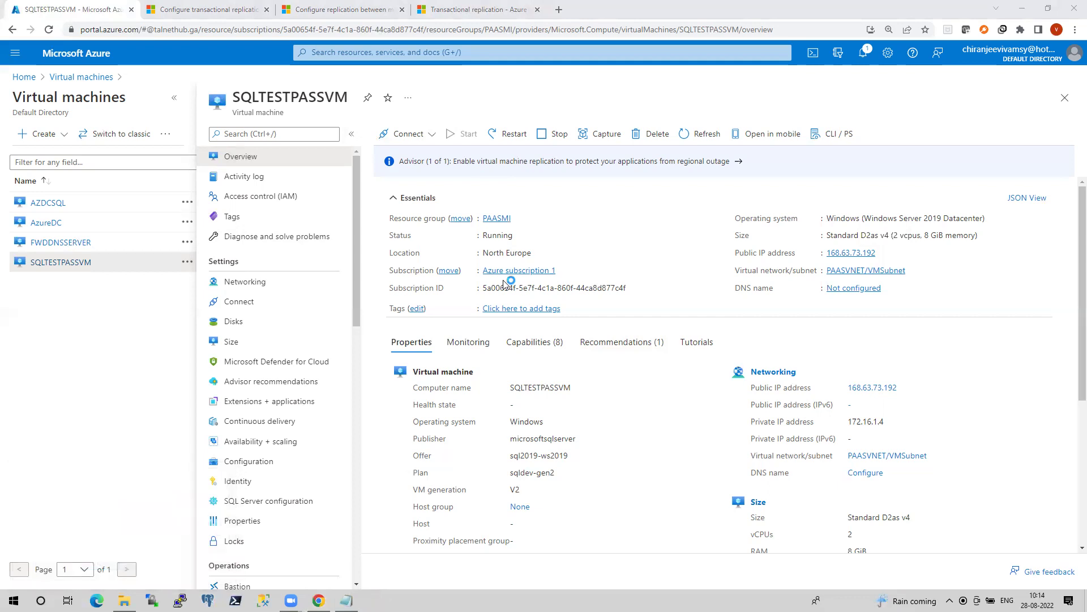
key("ctrl+v")
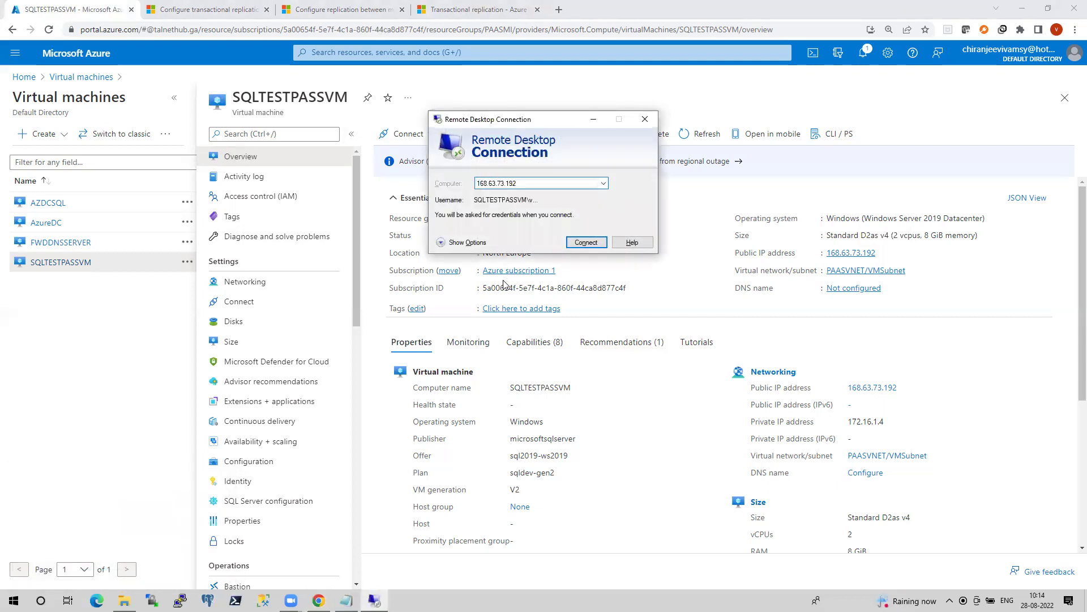
key("Return")
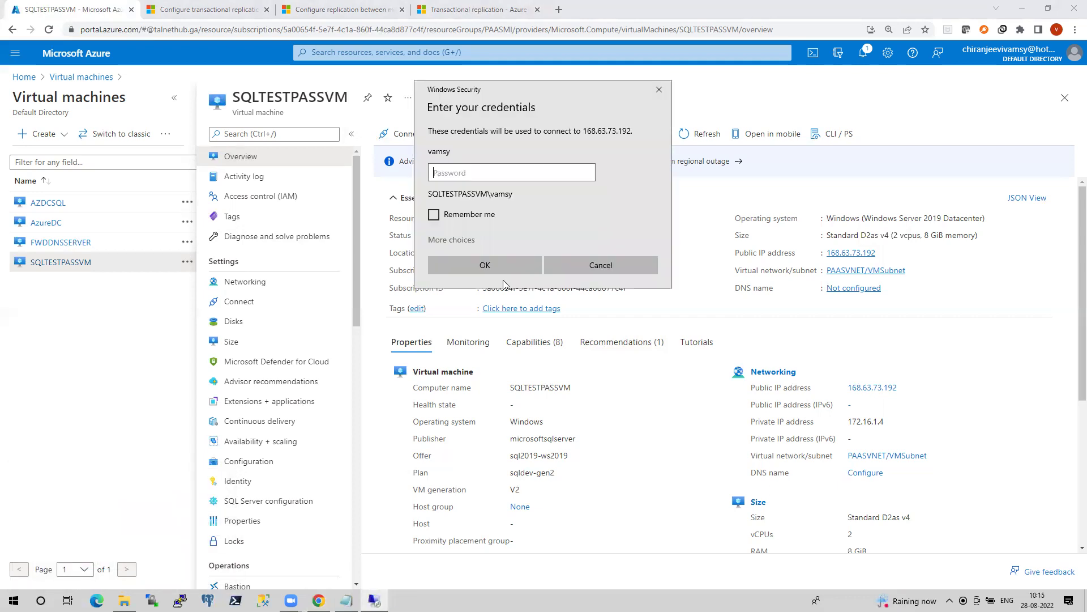
type("**********")
key("Return")
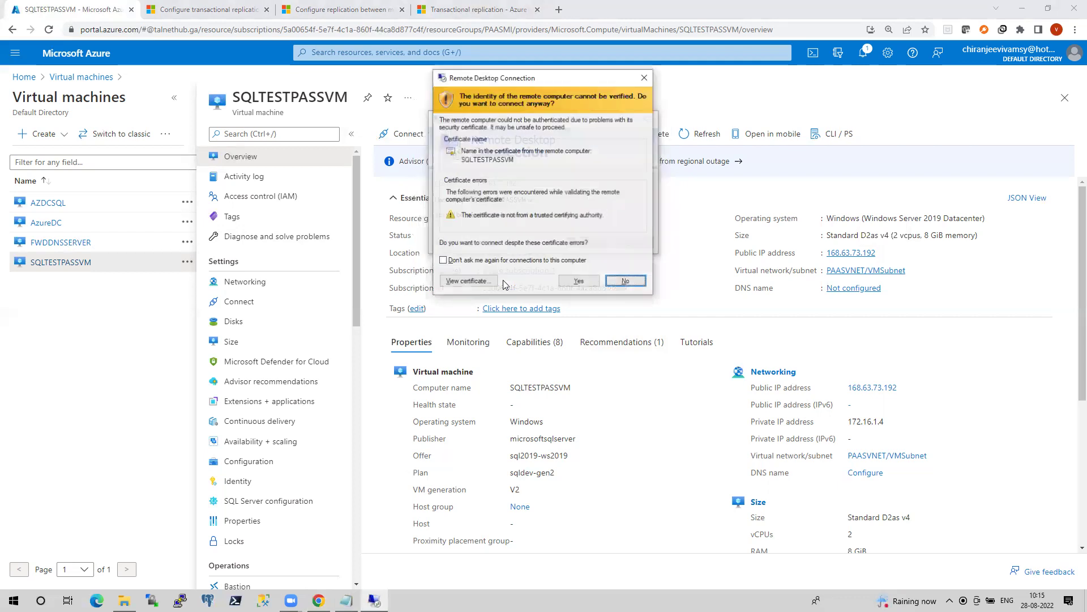
left_click(578, 282)
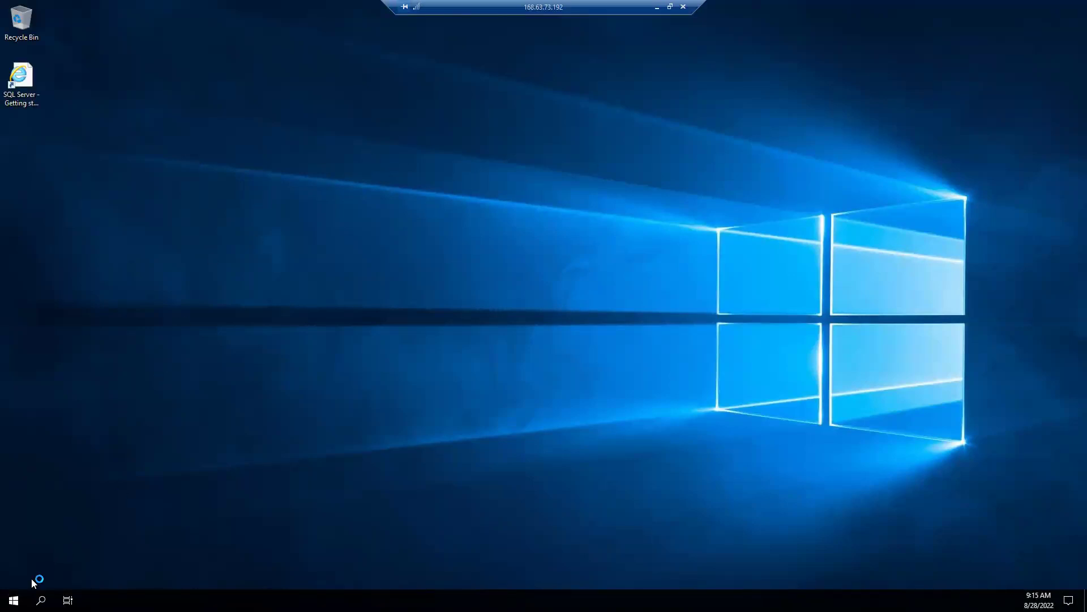
Launch SSMS from the Microsoft SQL Server Tools 18 group, dismissing Windows Admin Center and minimizing Server Manager
left_click(14, 601)
left_click(108, 323)
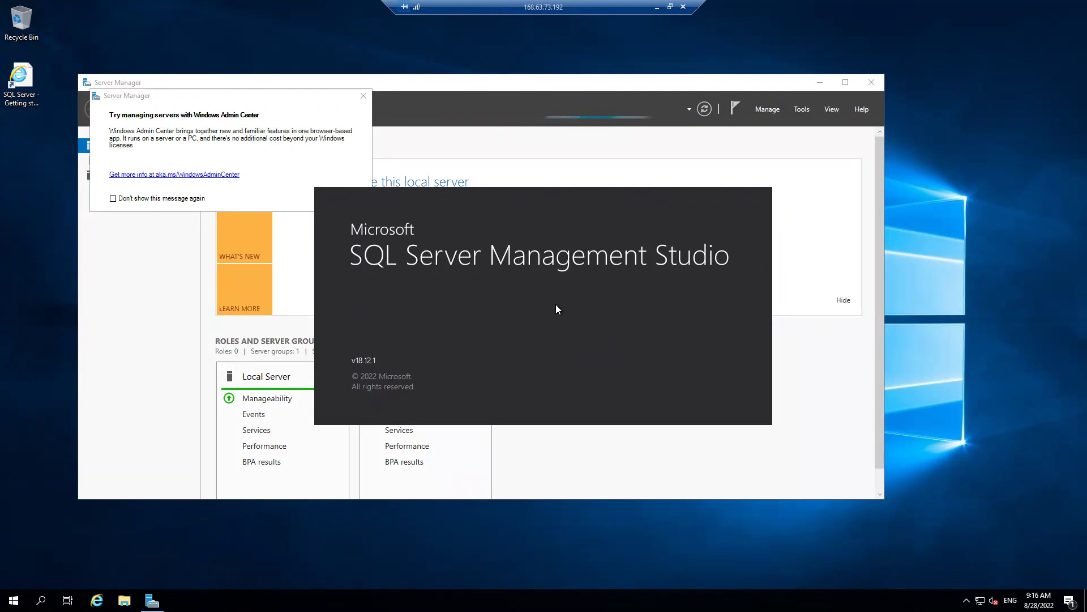
left_click(365, 99)
left_click(821, 85)
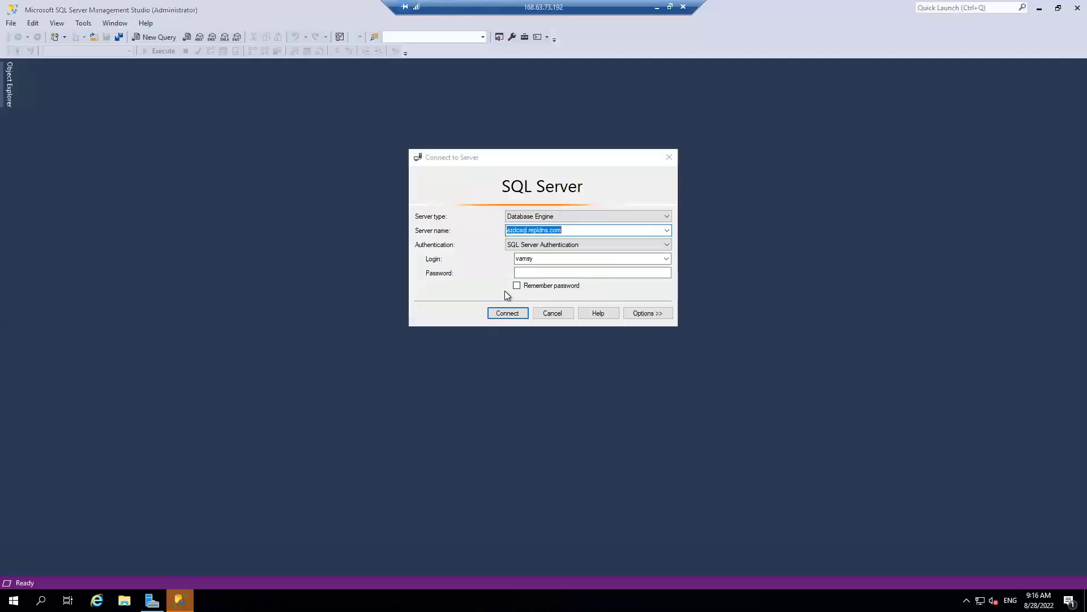
Connect to the SQLTESTPASSVM server using SQL authentication and its login password
left_click(667, 230)
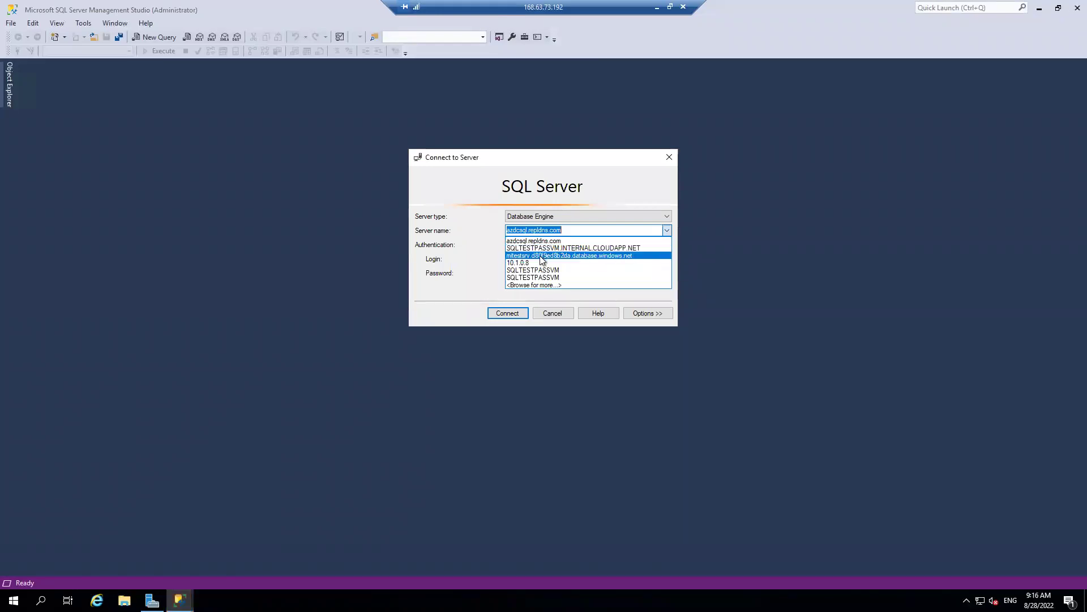
left_click(531, 270)
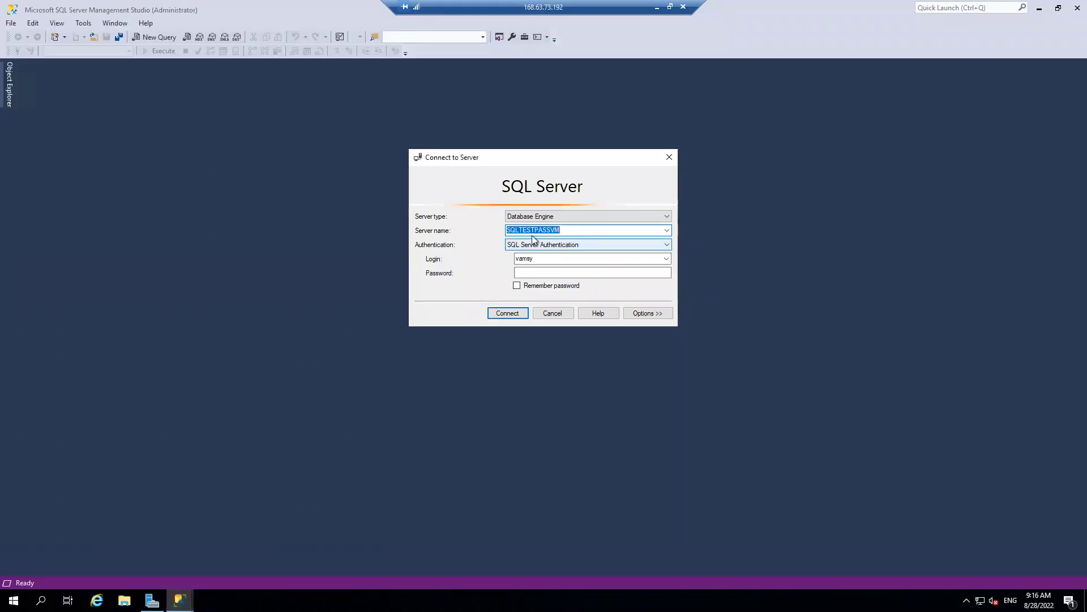
left_click(527, 274)
type("********")
key("Return")
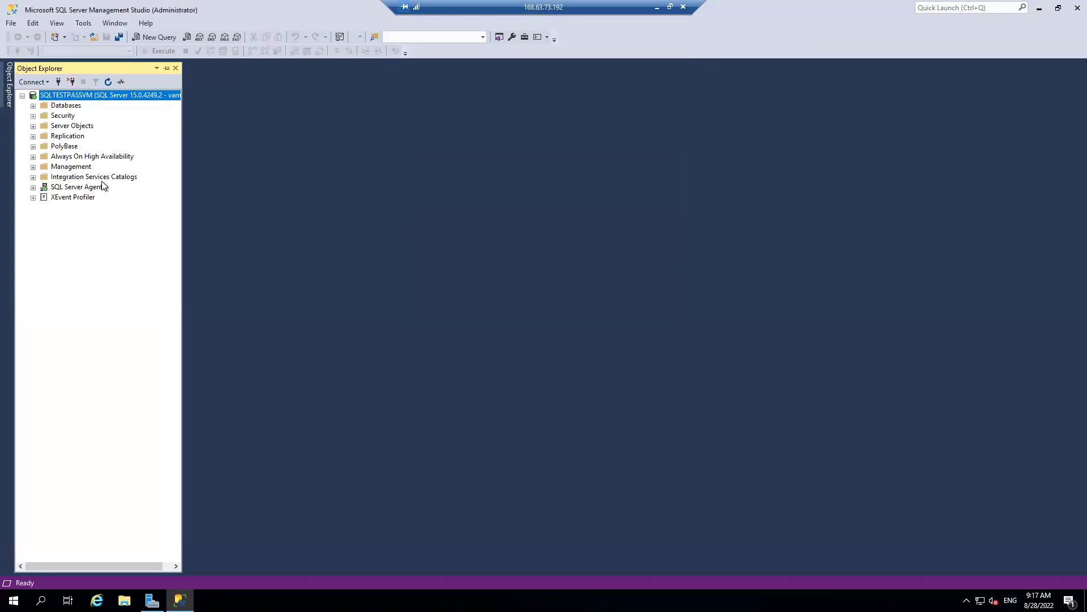
Add a Database Engine connection to the mitestsrv.d80f9ed8b2da.database.windows.net managed instance
left_click(45, 84)
left_click(56, 96)
left_click(667, 232)
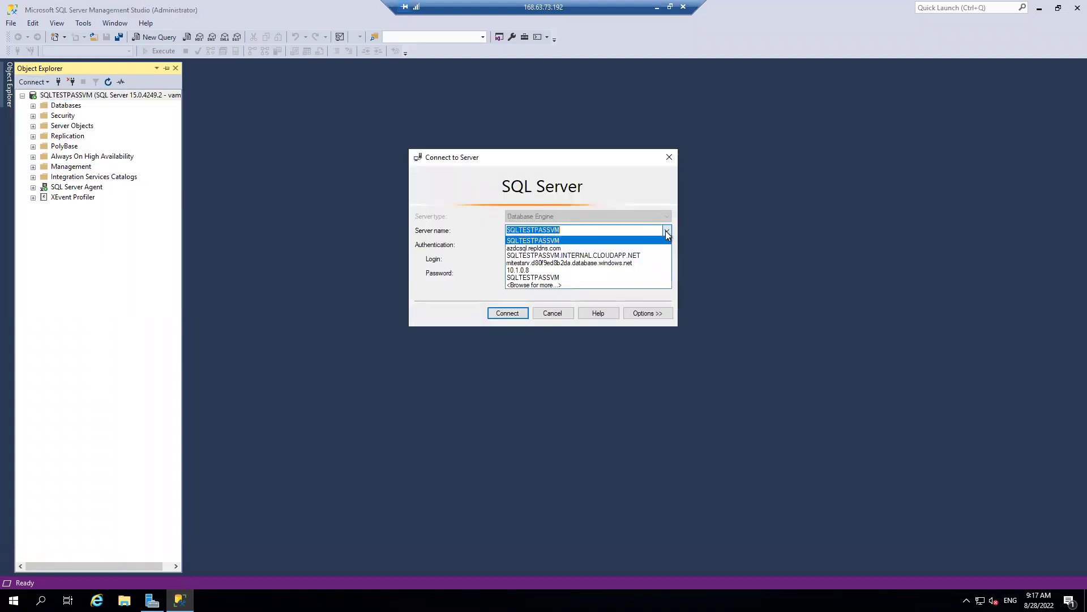
left_click(563, 262)
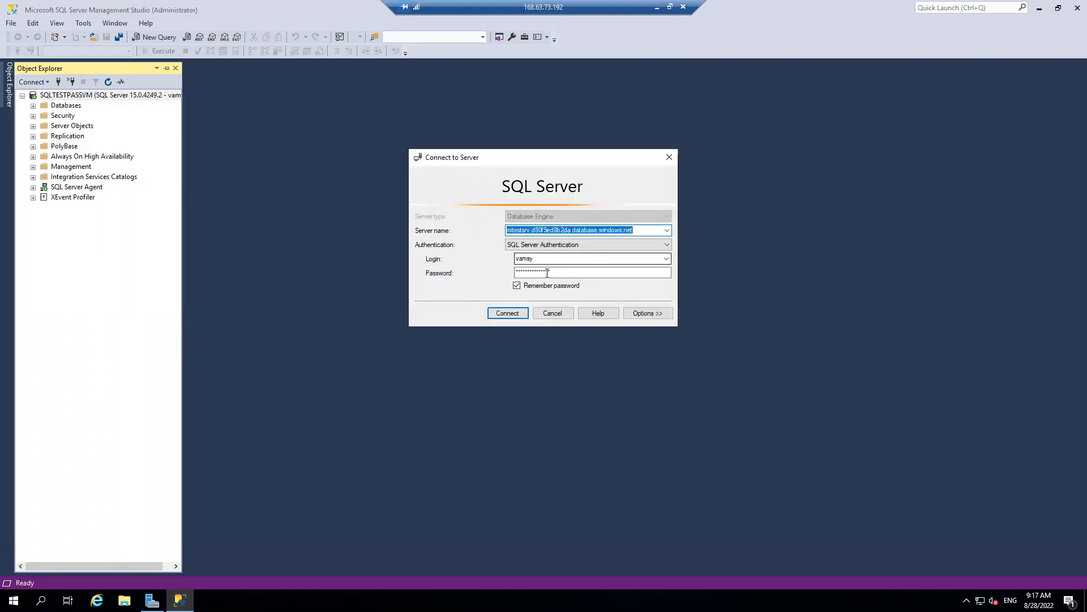
left_click(508, 313)
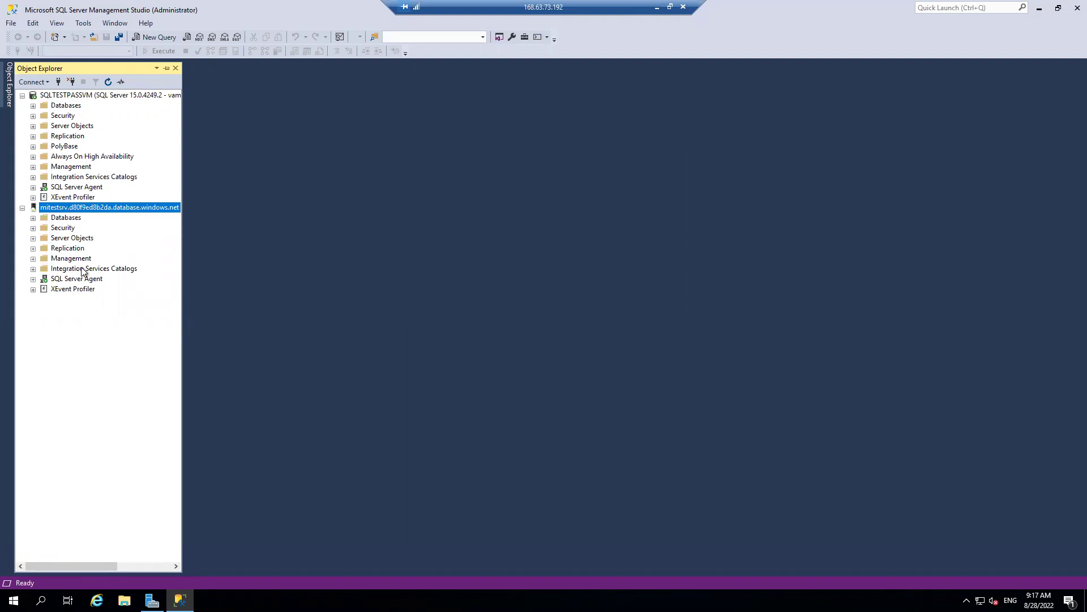
Expand Databases and System Databases on SQLTESTPASSVM and the managed instance, and widen the tree panel
left_click(32, 106)
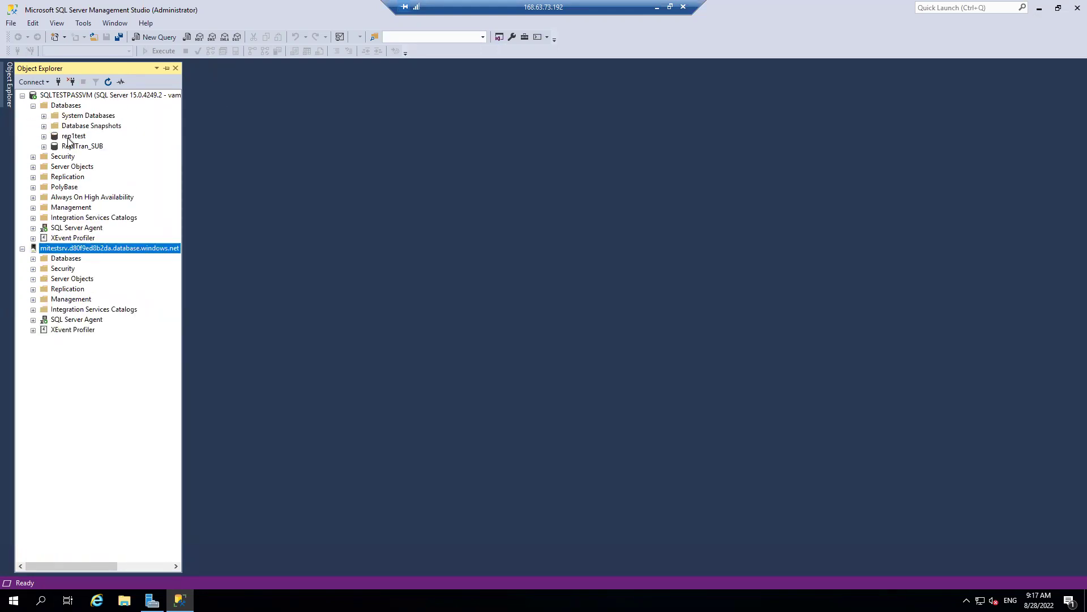
left_click(44, 116)
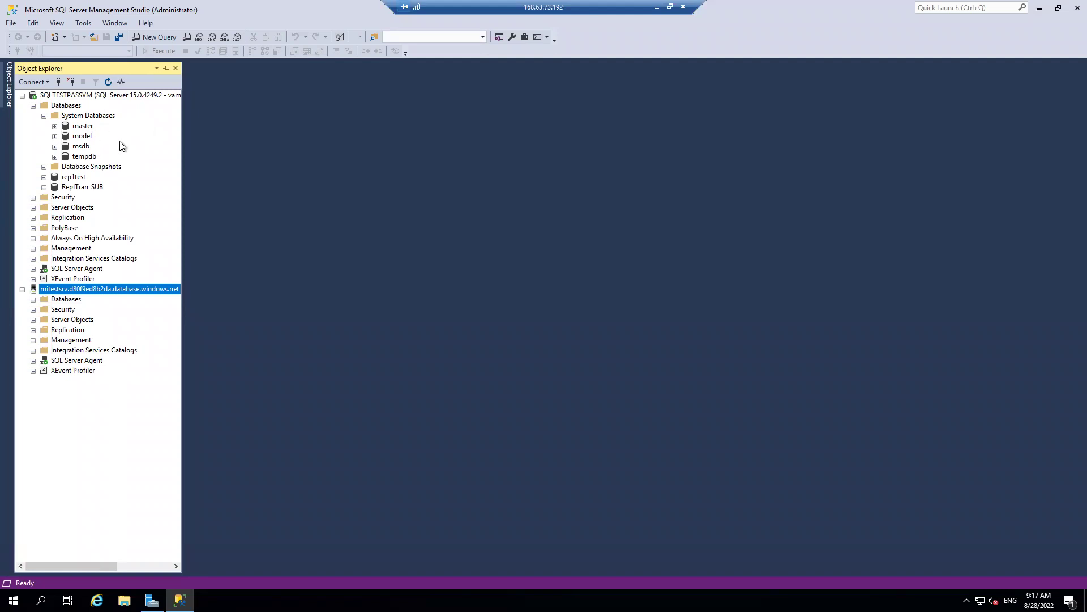
left_click(33, 299)
left_click(43, 309)
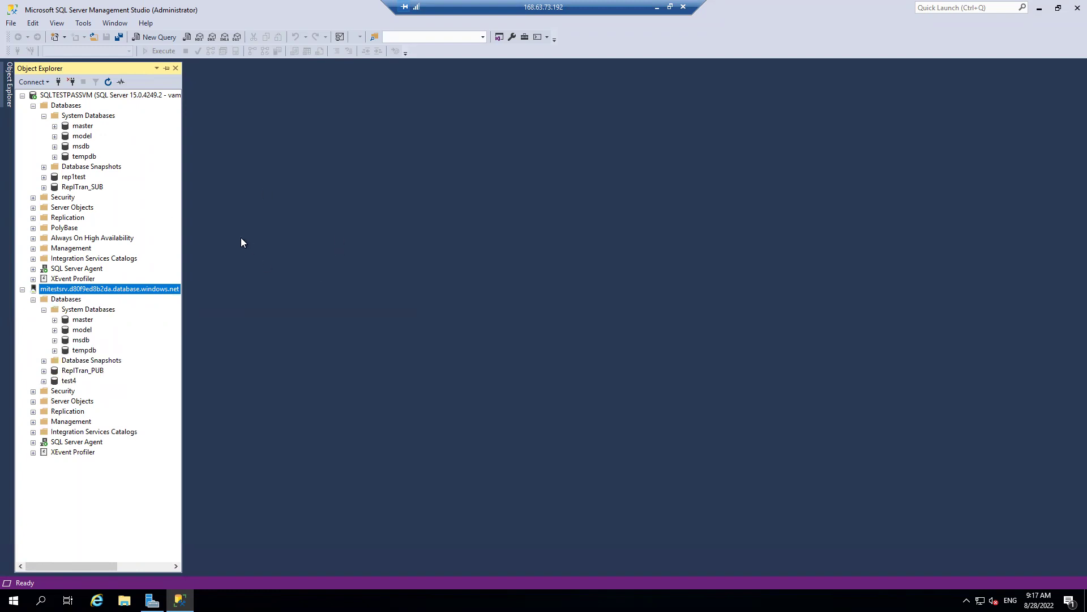
left_click_drag(182, 219, 220, 219)
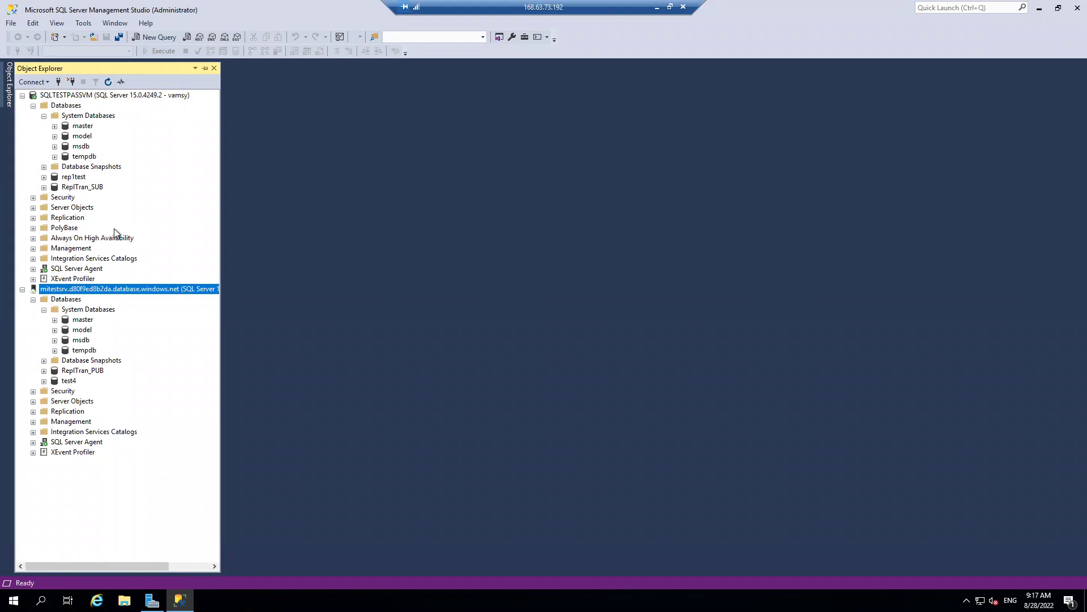
Configure distribution with SQLTESTPASSVM as its own distributor, accepting the default snapshot folder and distribution database
right_click(72, 219)
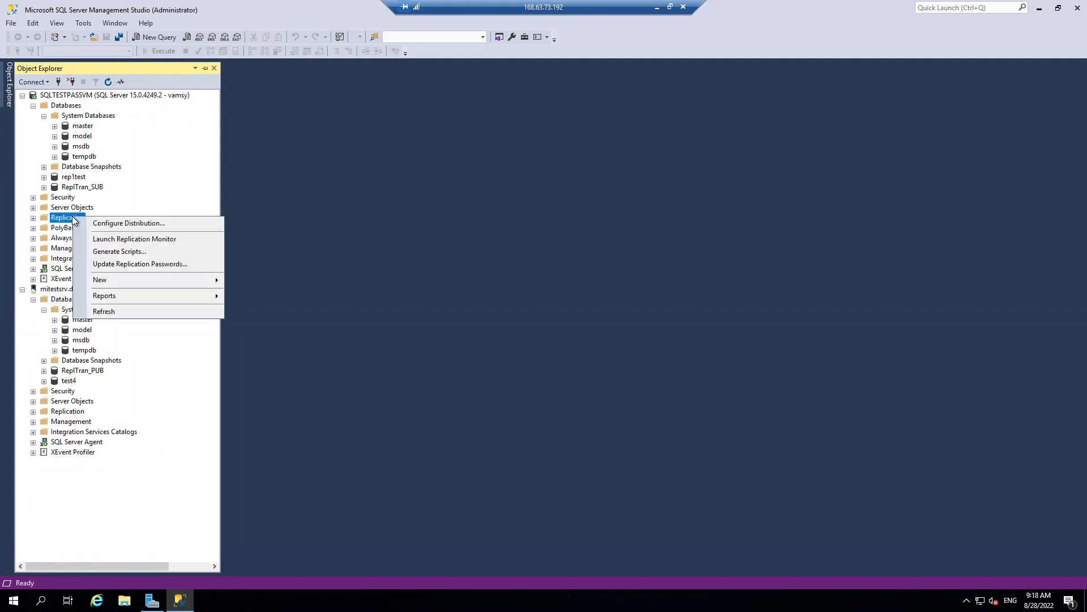
left_click(105, 224)
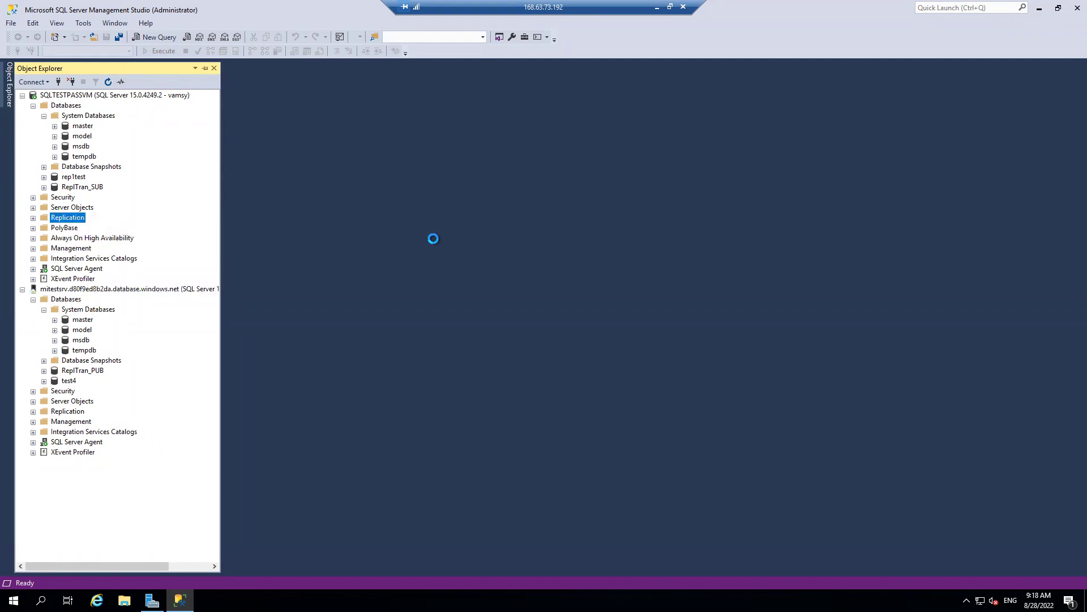
left_click(219, 254)
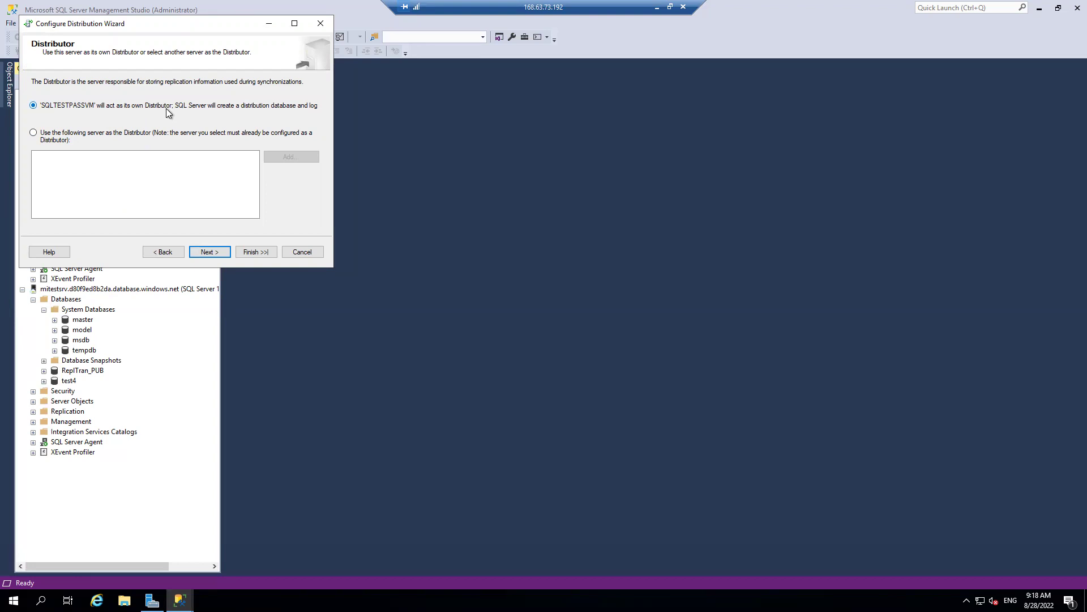
left_click(209, 252)
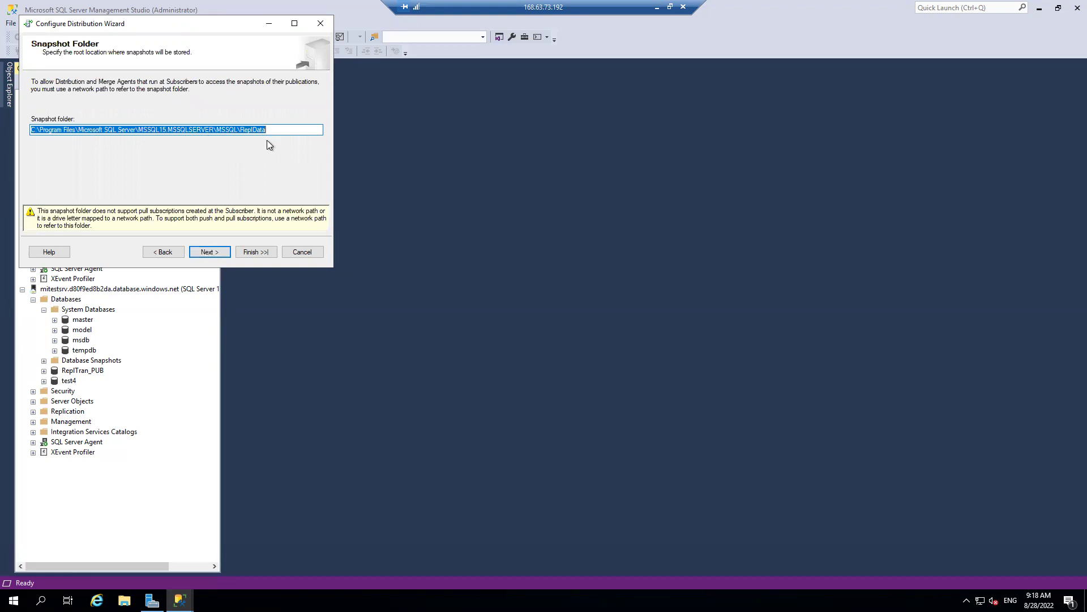
left_click(210, 252)
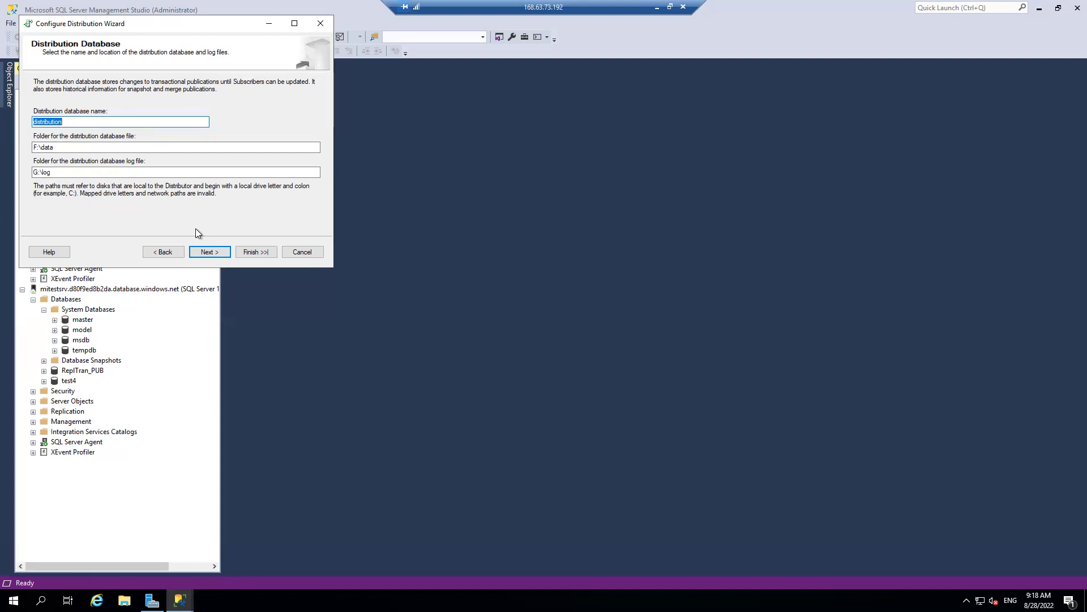
left_click(208, 252)
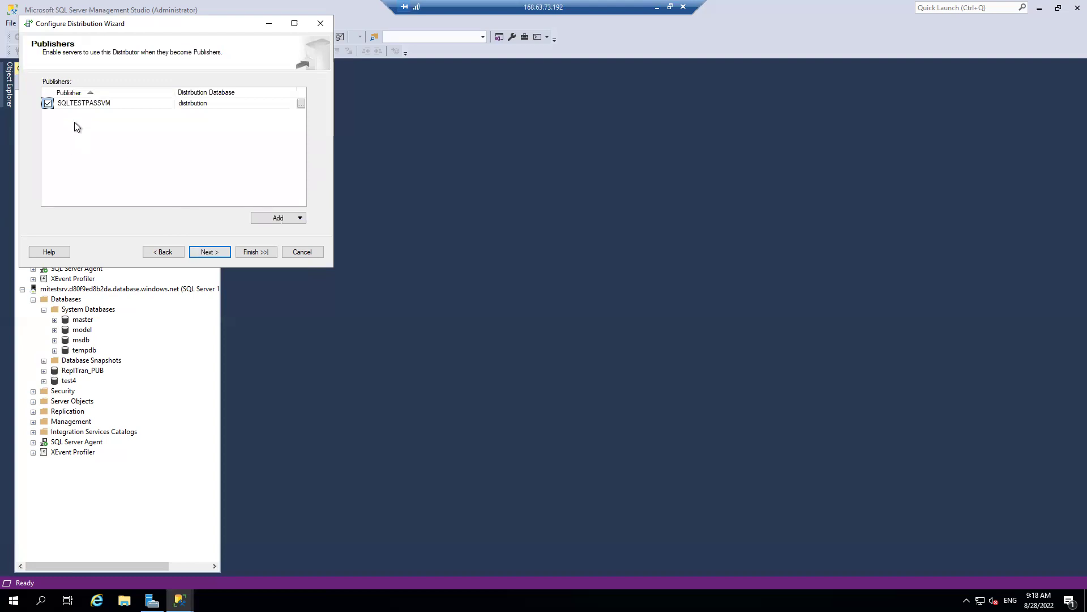
Add SQLTESTPASSVM as a SQL Server publisher, connecting with the login's password
left_click(294, 218)
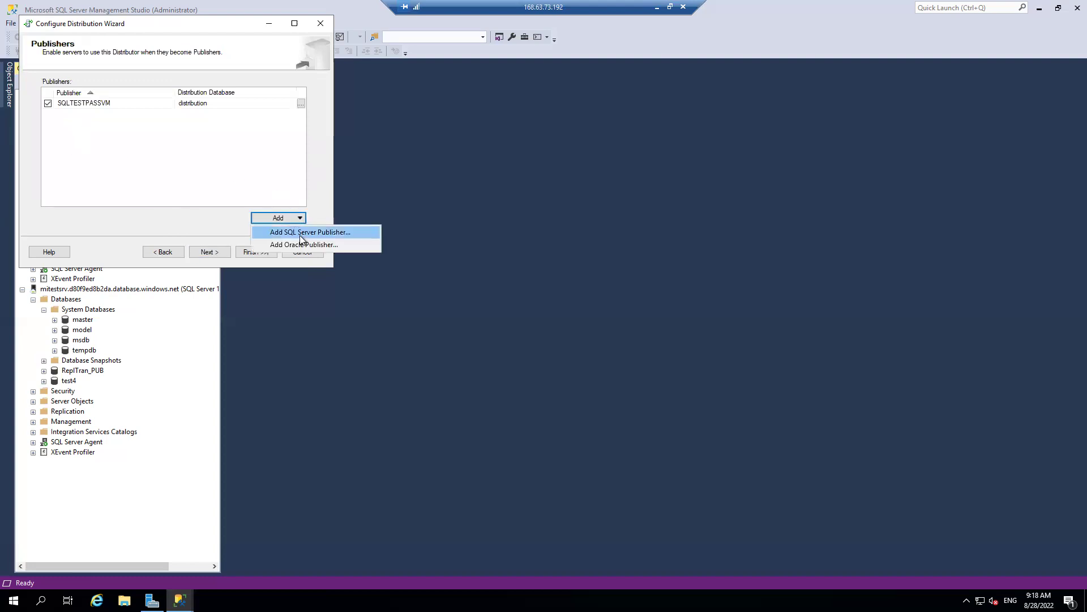
left_click(300, 233)
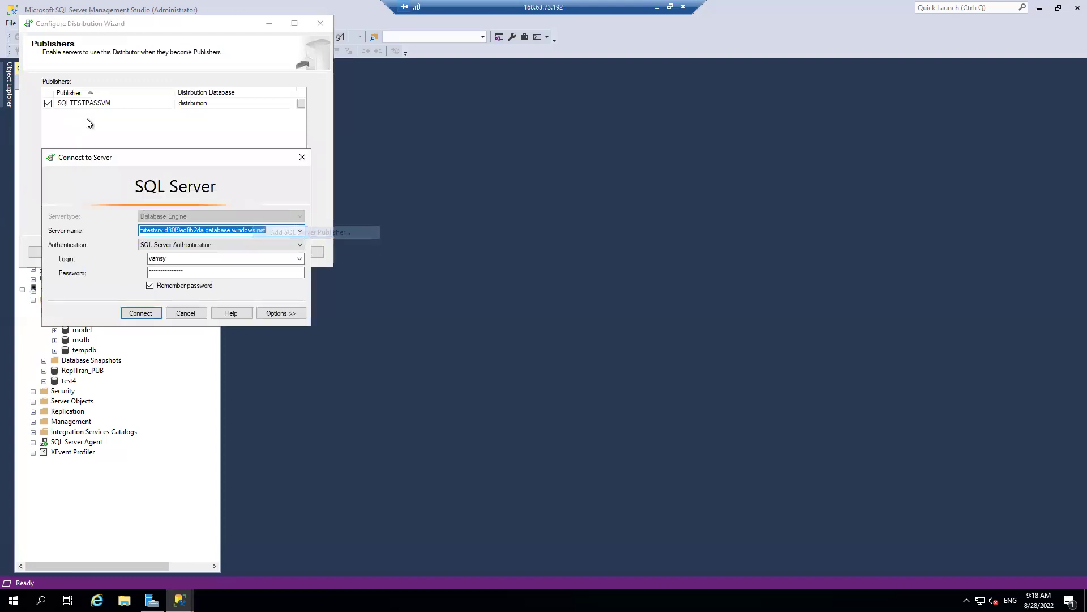
left_click(301, 231)
left_click(182, 246)
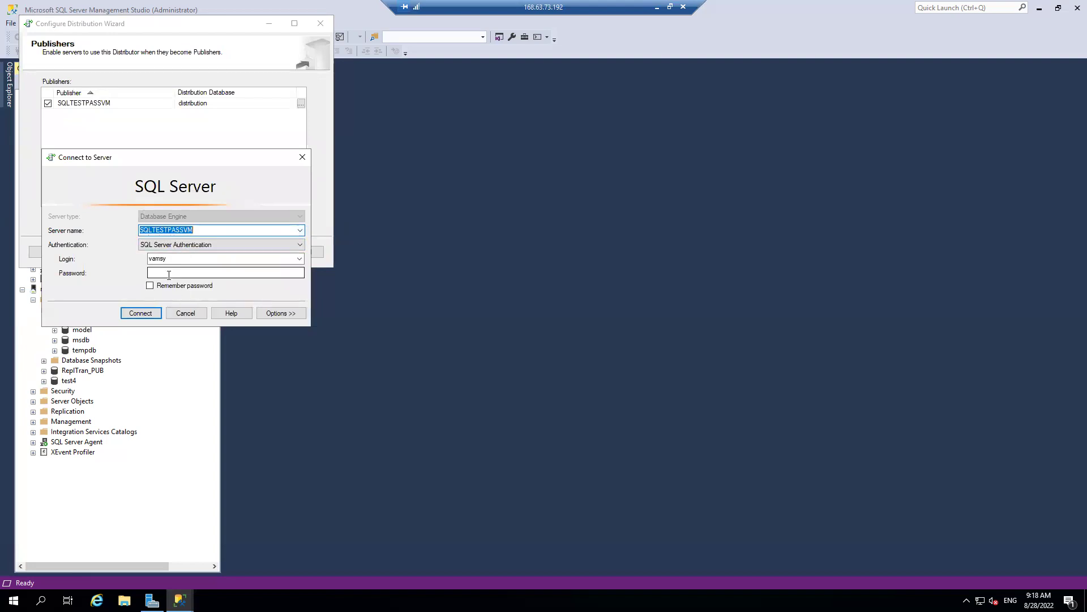
left_click(169, 274)
type("********")
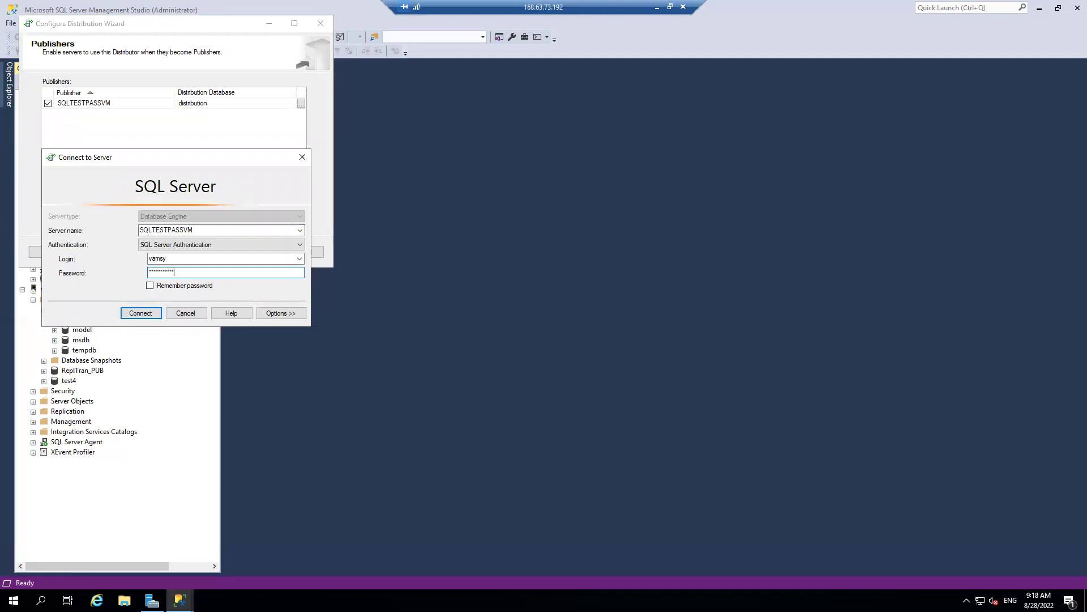
key("Return")
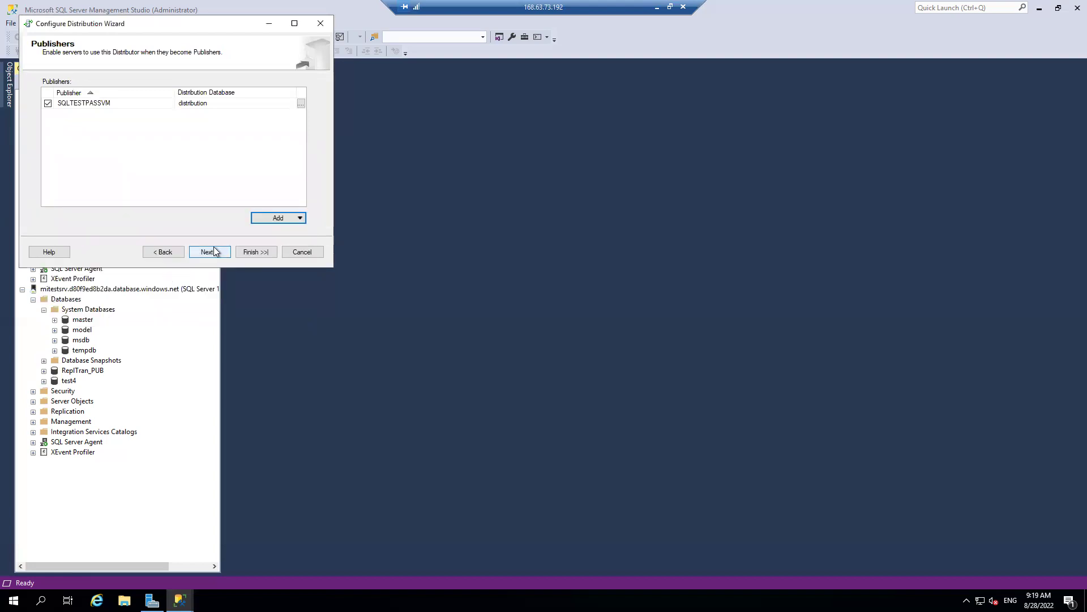
Finish configuring the distributor, then refresh Databases to reveal the distribution system database
left_click(214, 251)
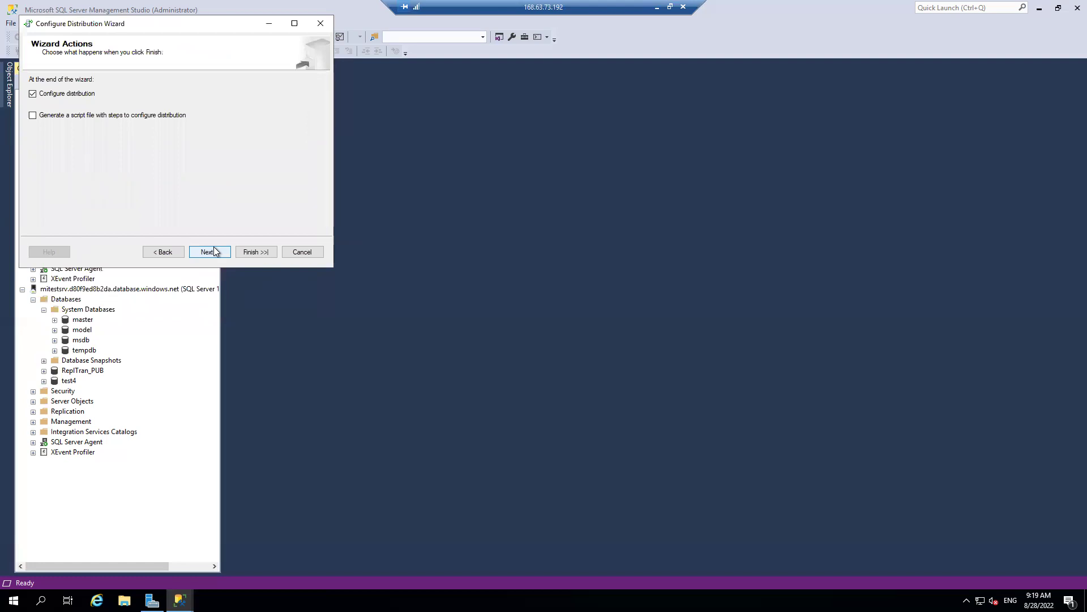
left_click(214, 252)
left_click(257, 252)
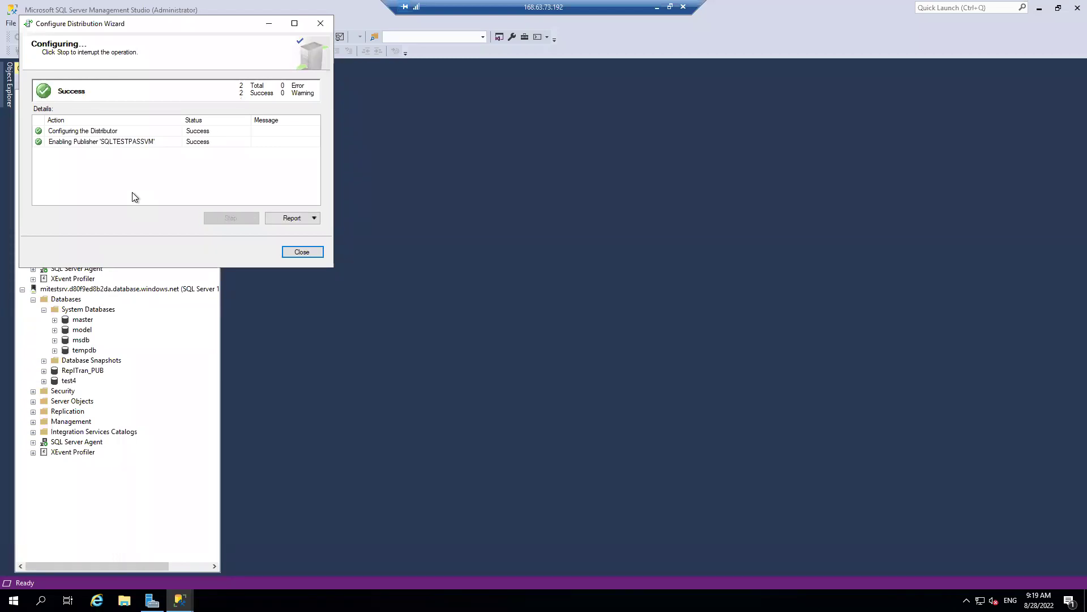
left_click(302, 252)
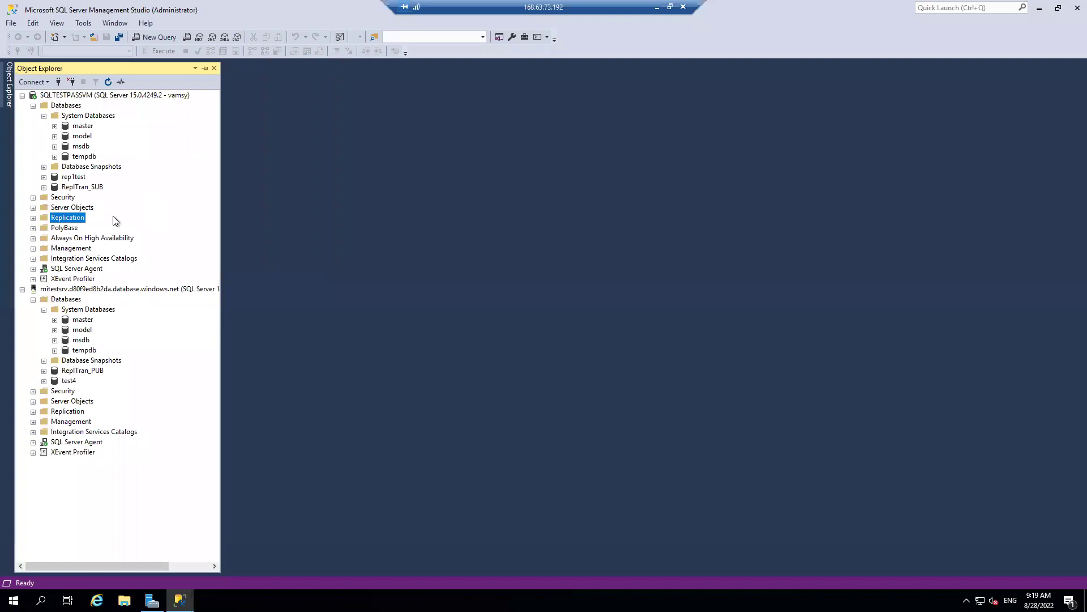
right_click(78, 107)
left_click(102, 248)
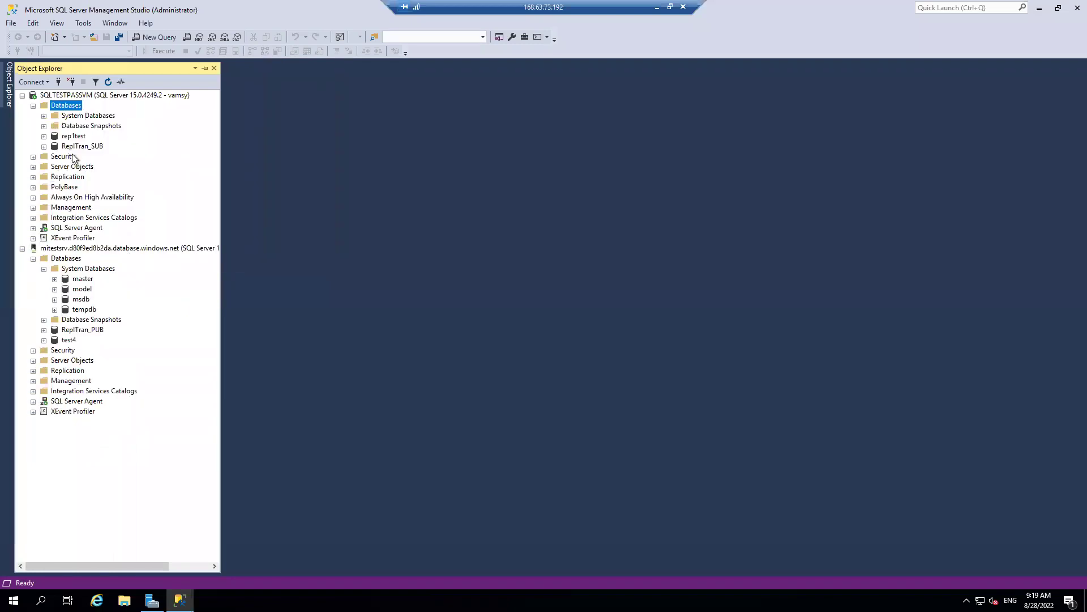
left_click(44, 116)
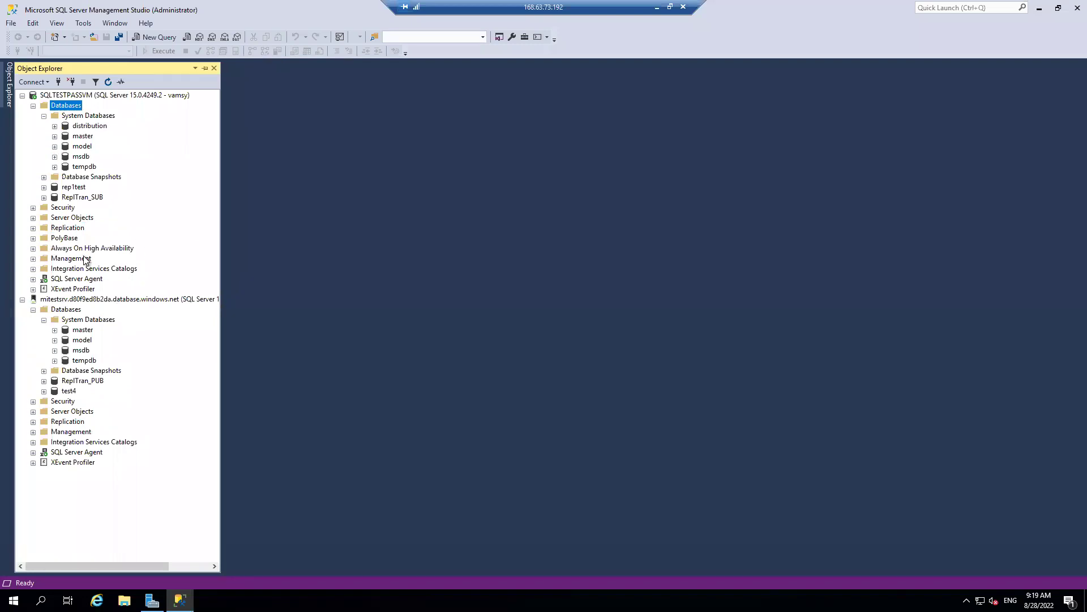
Start a new publication from Local Publications, publishing rep1test as a transactional publication
left_click(33, 228)
left_click(43, 238)
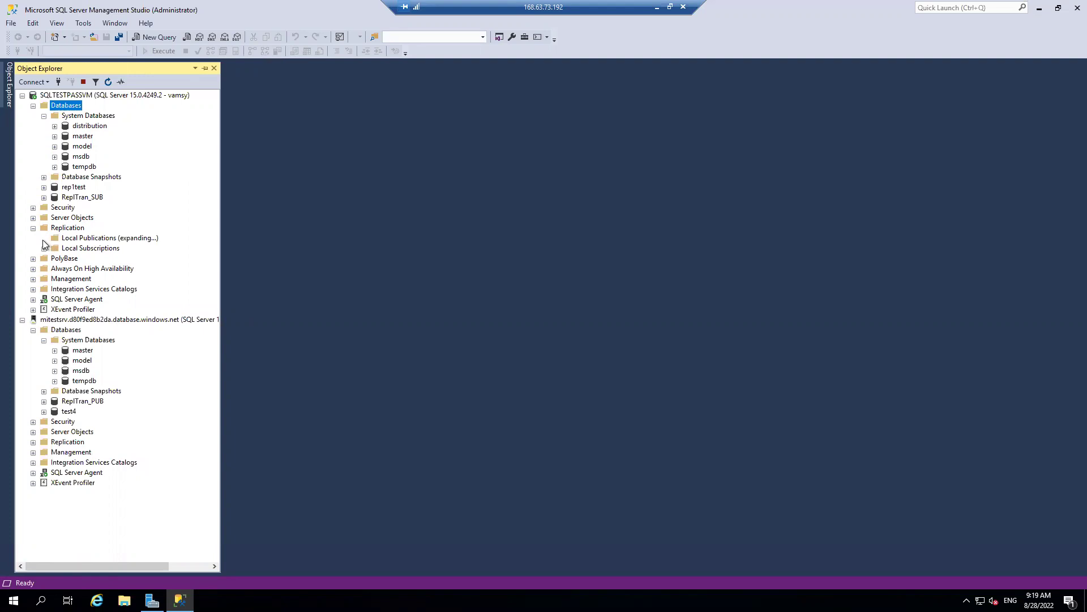
right_click(101, 238)
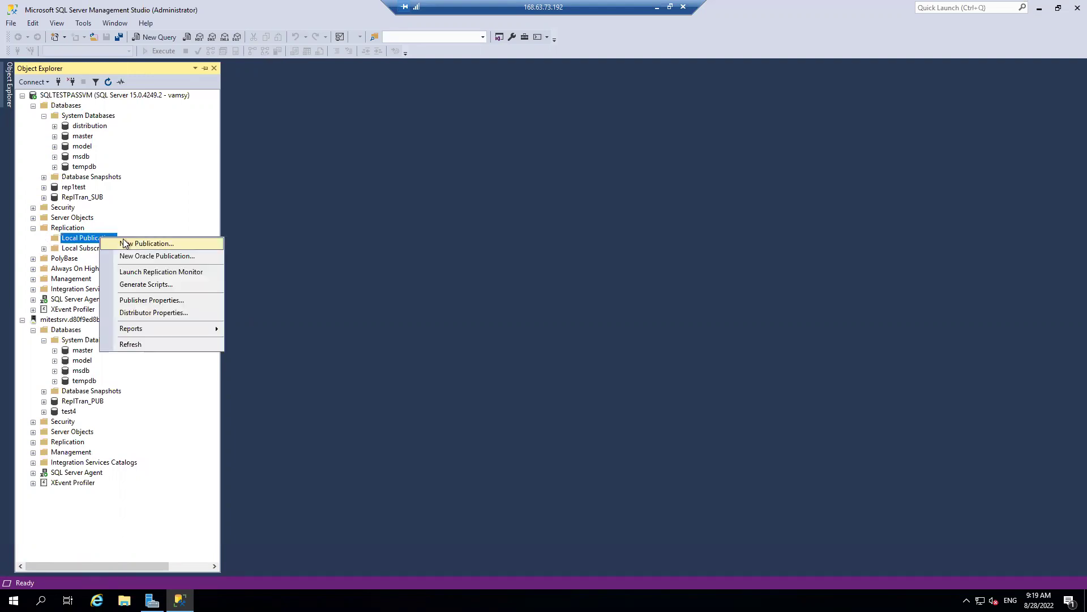
left_click(121, 240)
left_click(605, 403)
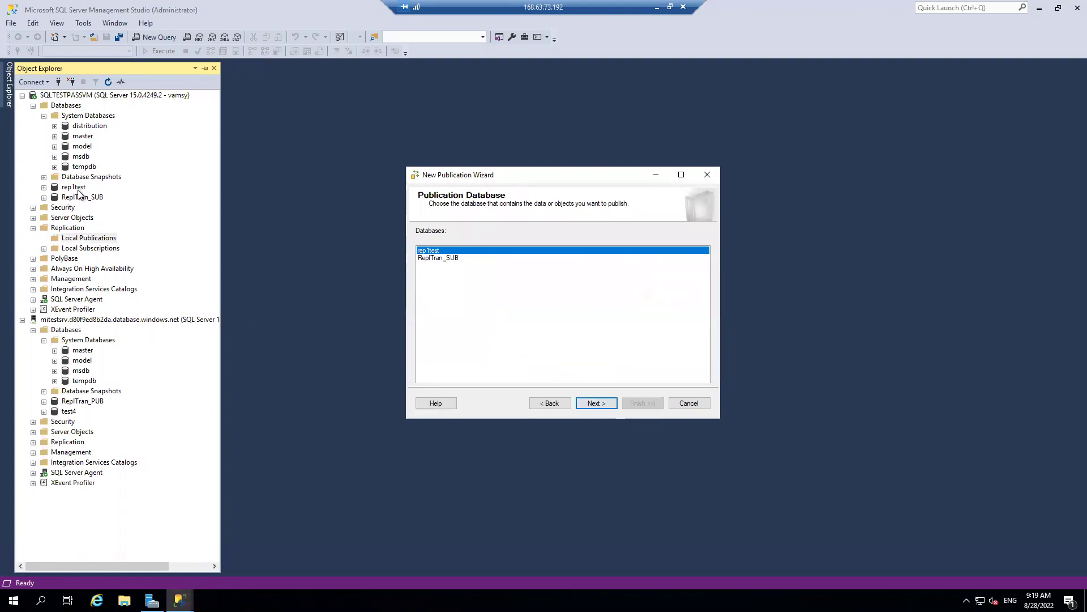
left_click(596, 403)
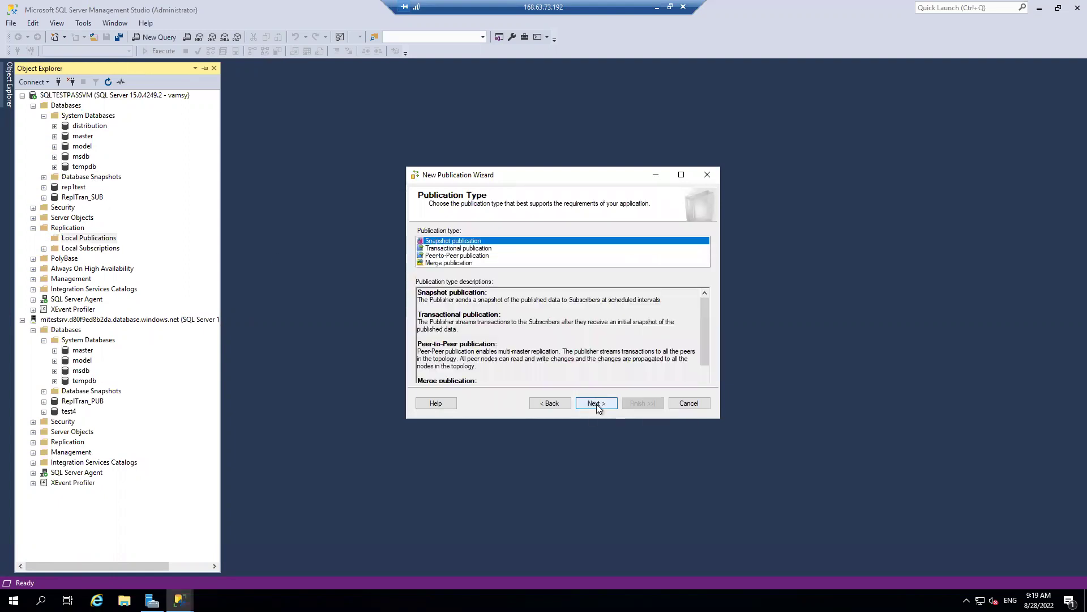
left_click(462, 249)
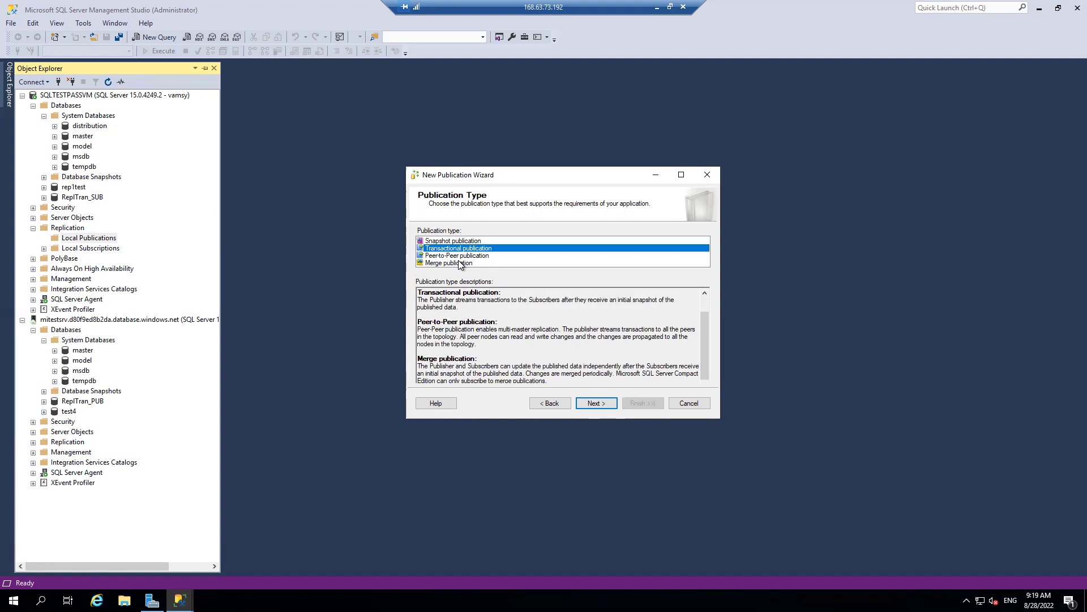
Select the testrepl table as the article and leave its rows unfiltered
left_click(597, 404)
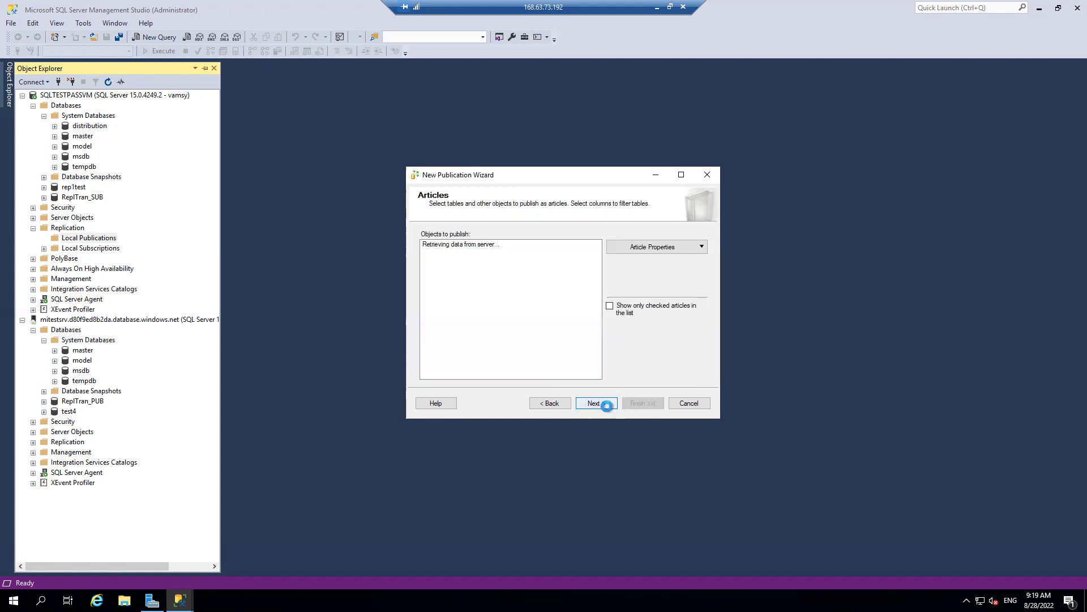
left_click(427, 245)
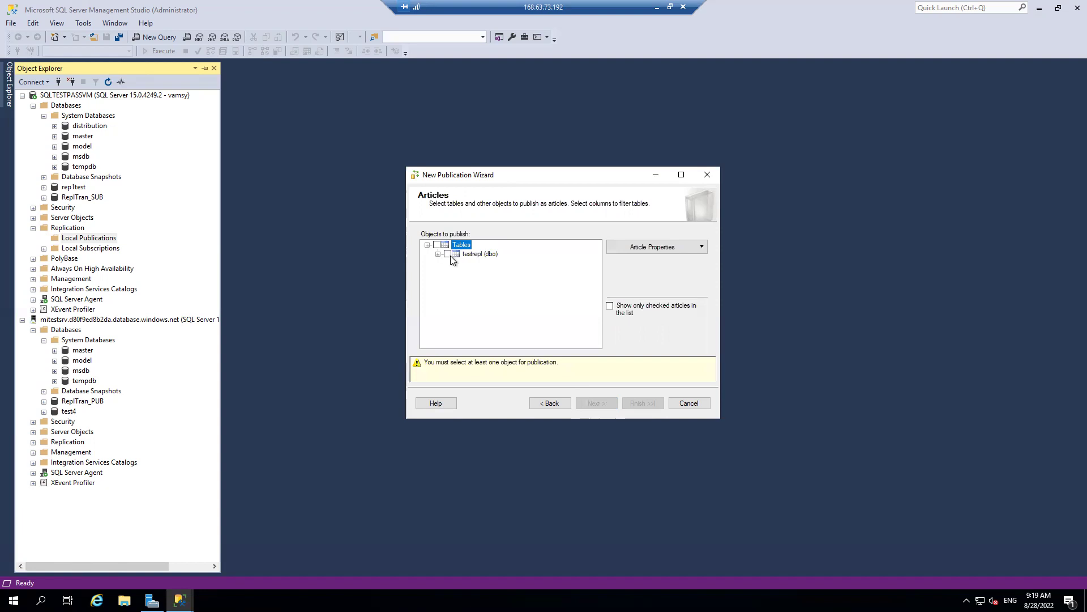
left_click(447, 254)
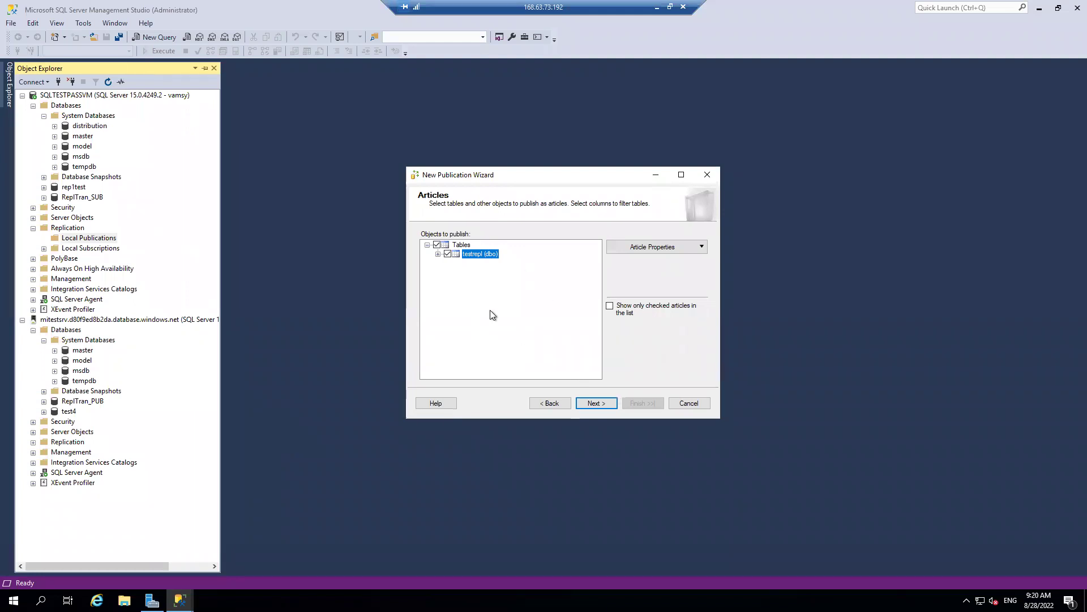
left_click(597, 401)
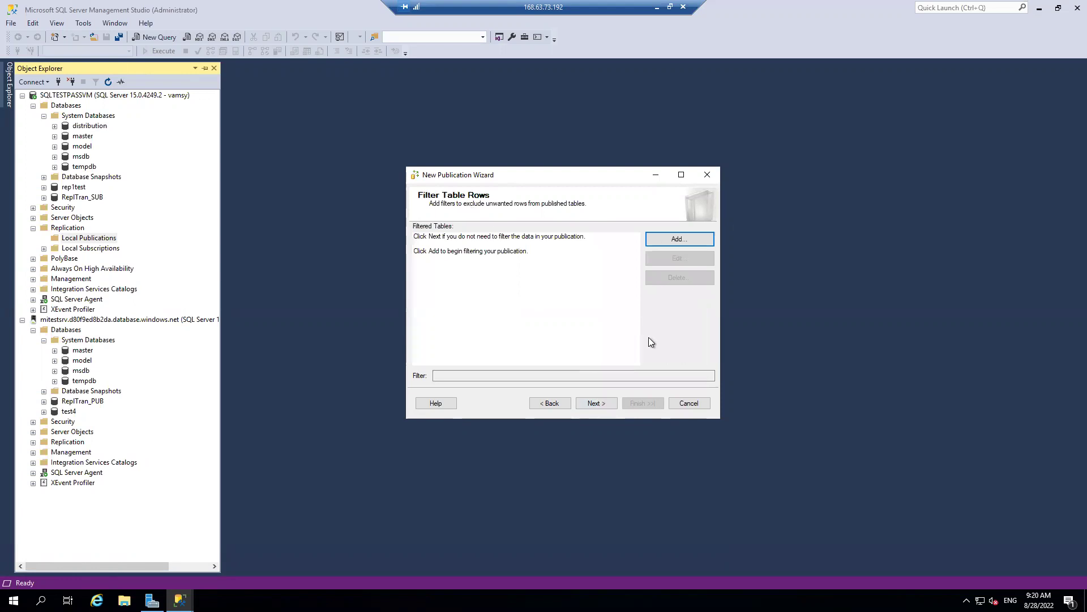
left_click(604, 403)
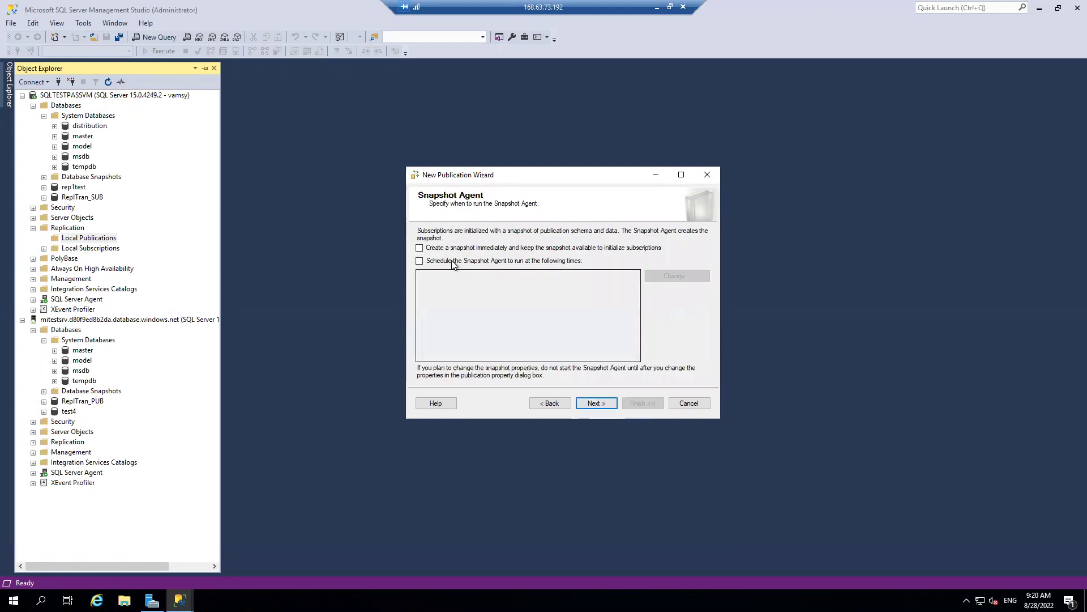
Create a snapshot immediately and run the Snapshot Agent under the SQL Server Agent account
left_click(457, 249)
left_click(599, 401)
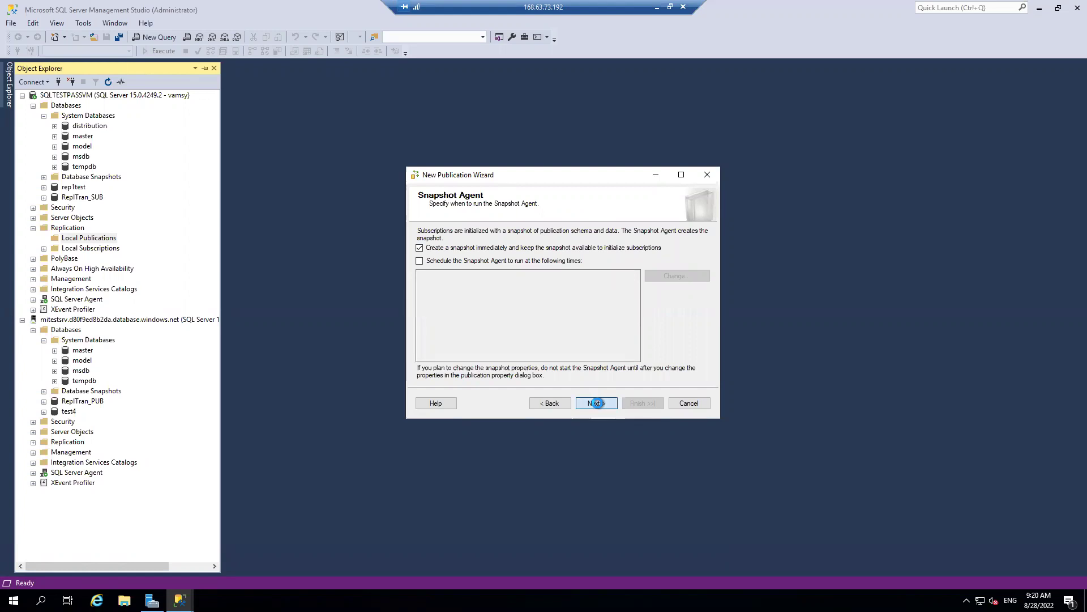
left_click(671, 241)
left_click(492, 295)
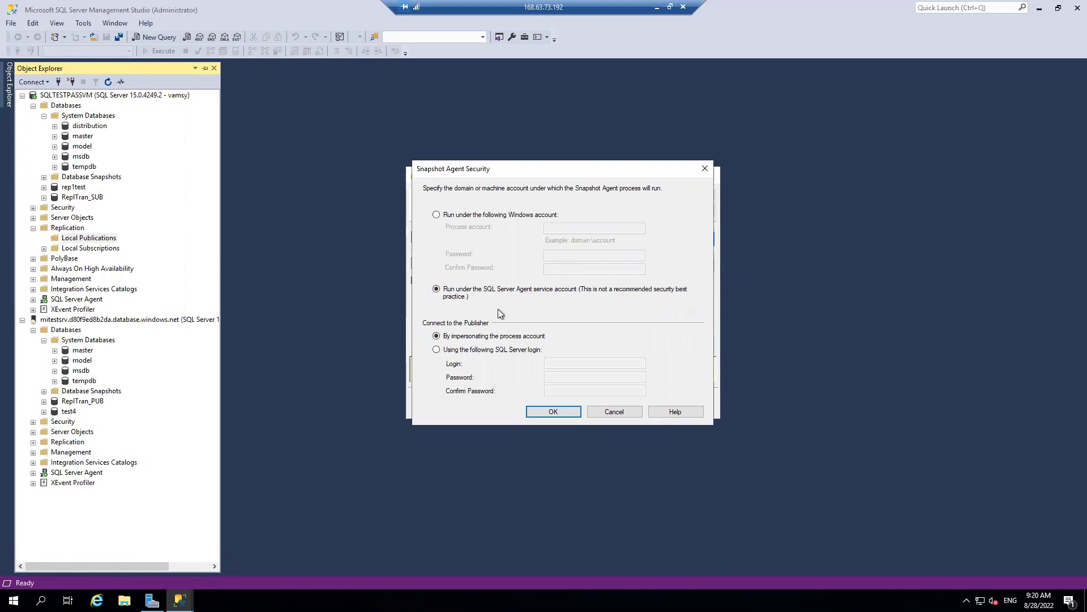
left_click(558, 413)
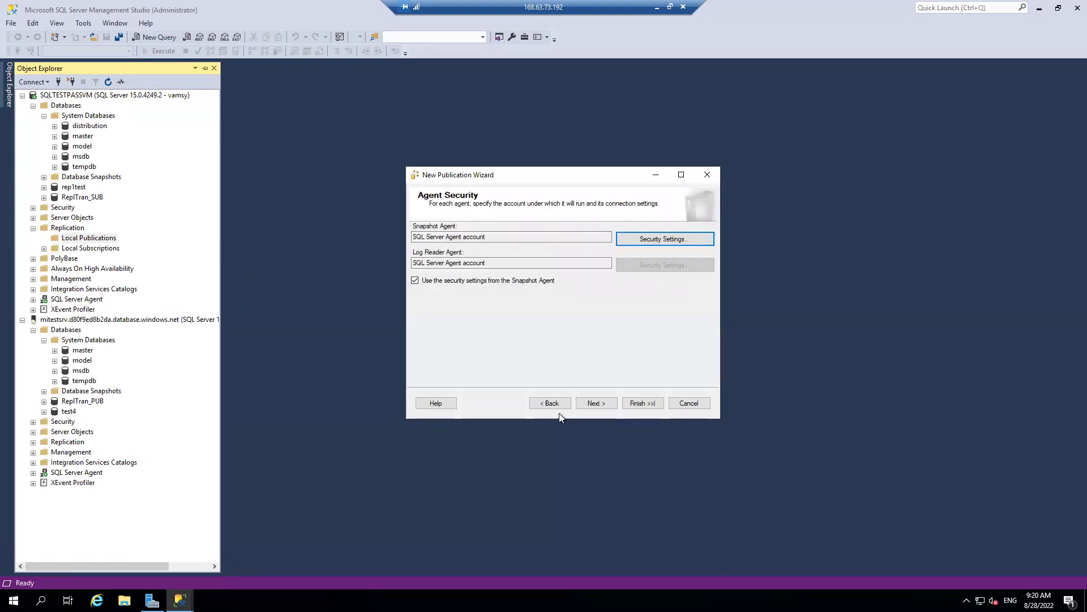
left_click(603, 399)
Name the publication DEMOPUB, finish the wizard, and close it once created
left_click(602, 400)
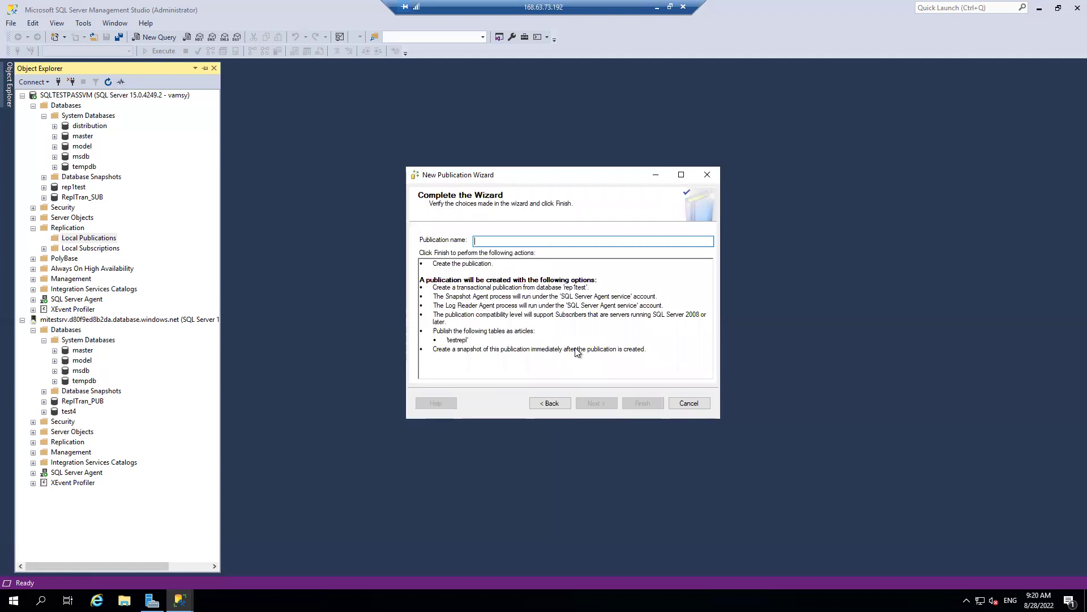
type("DEMO")
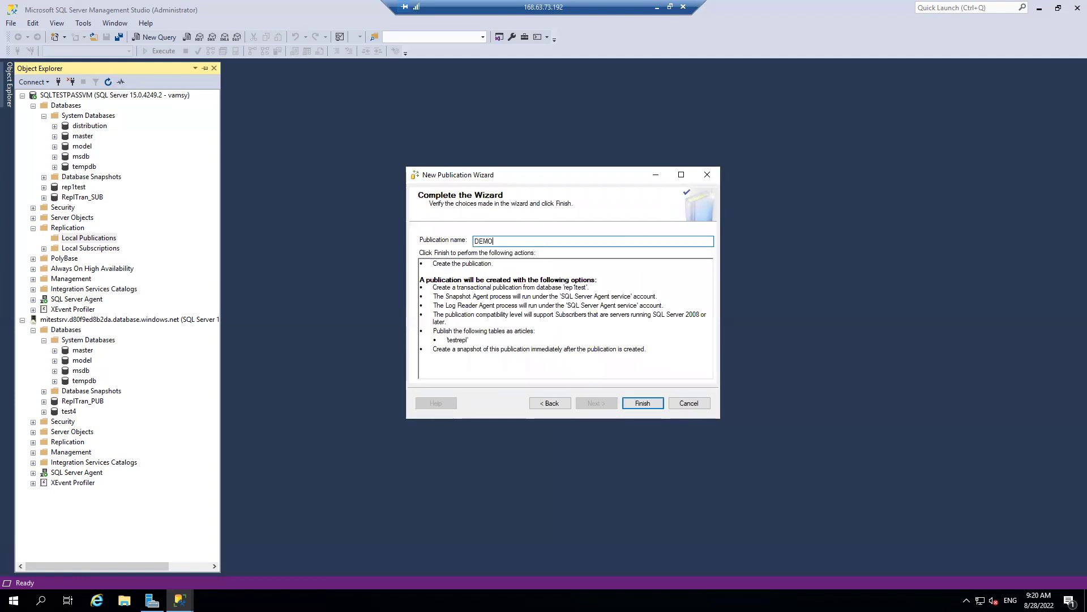
type("PUB")
left_click(644, 406)
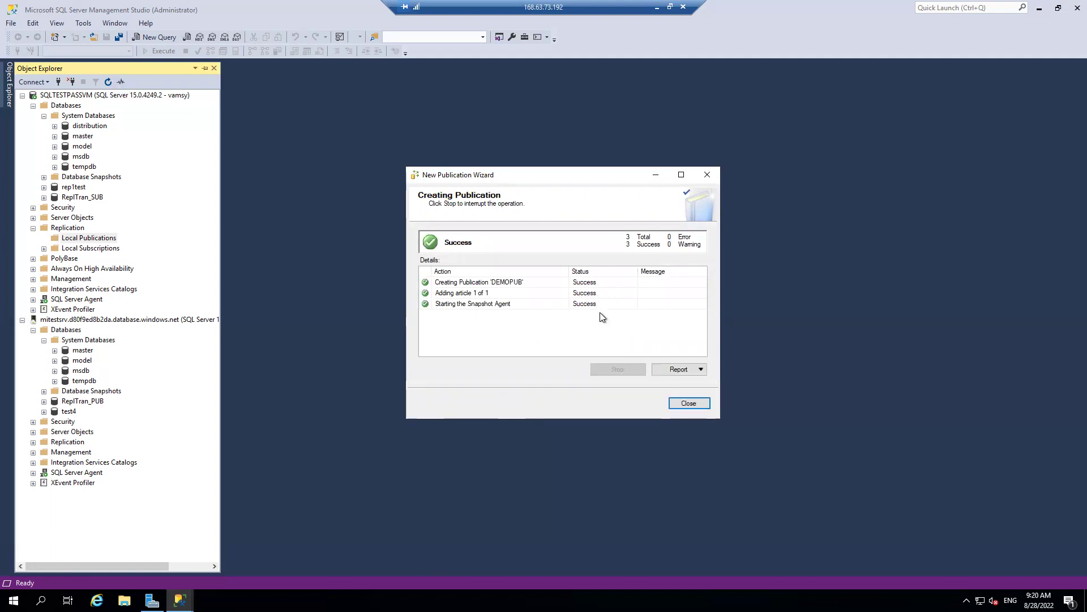
left_click(697, 405)
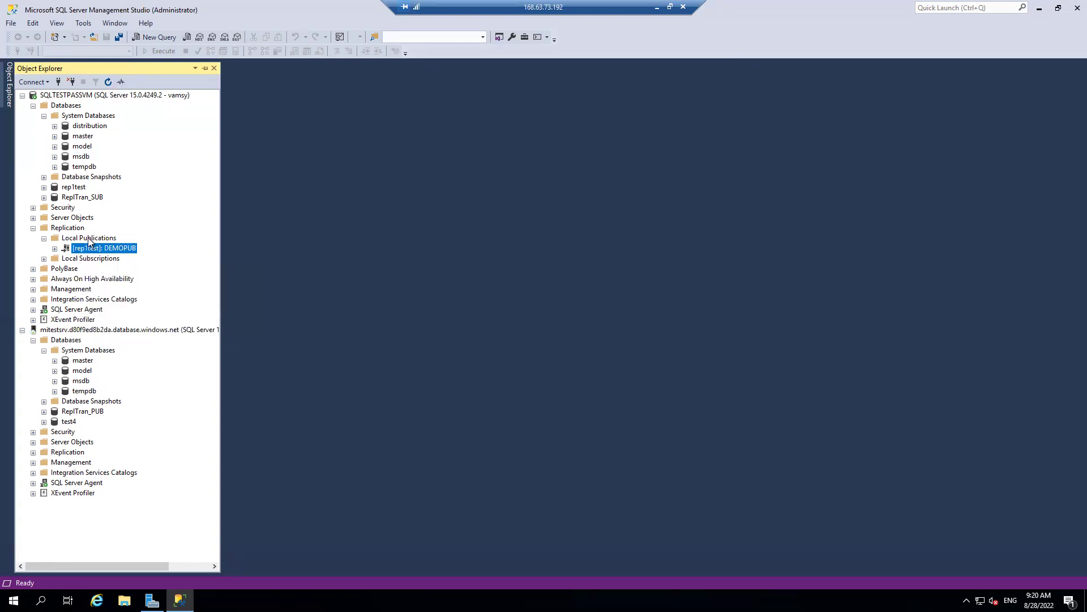
Start a new push subscription to the DEMOPUB publication from Local Subscriptions
left_click(71, 229)
right_click(71, 231)
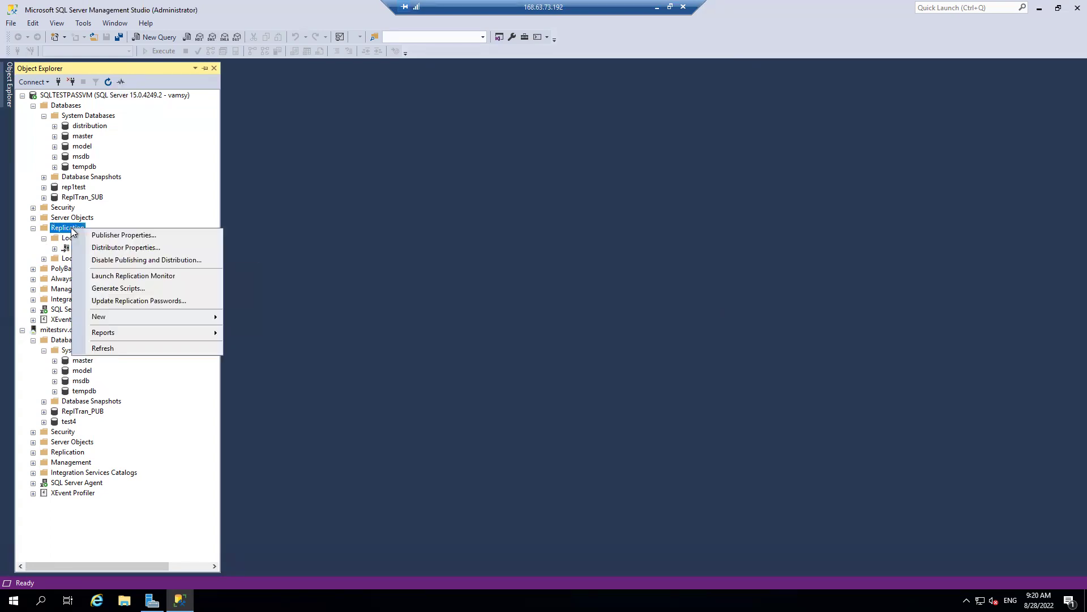
left_click(158, 207)
right_click(65, 260)
left_click(113, 266)
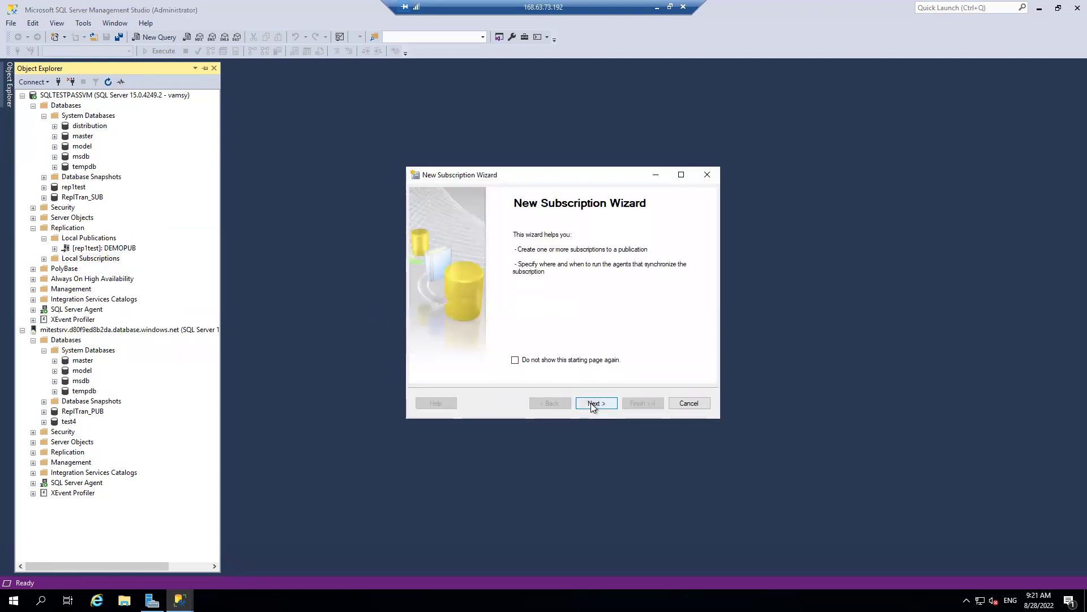
left_click(590, 403)
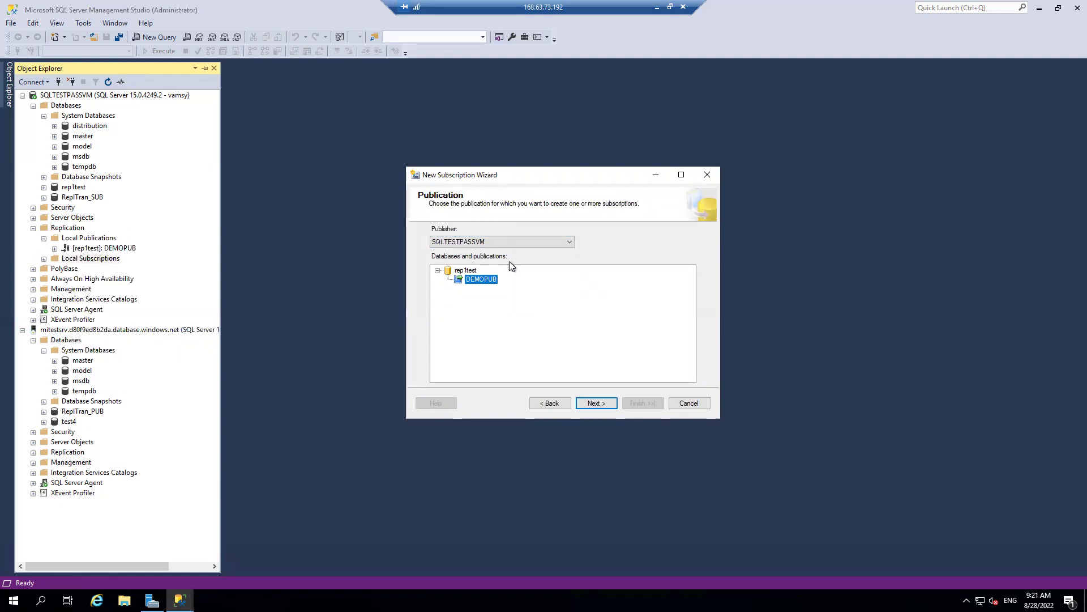
left_click(585, 403)
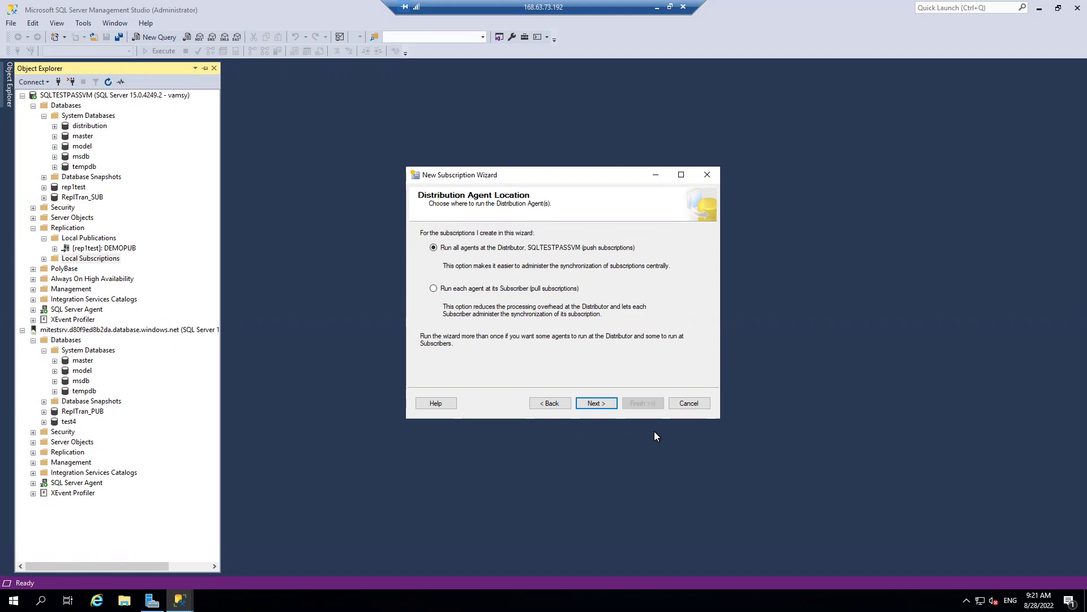
left_click(604, 400)
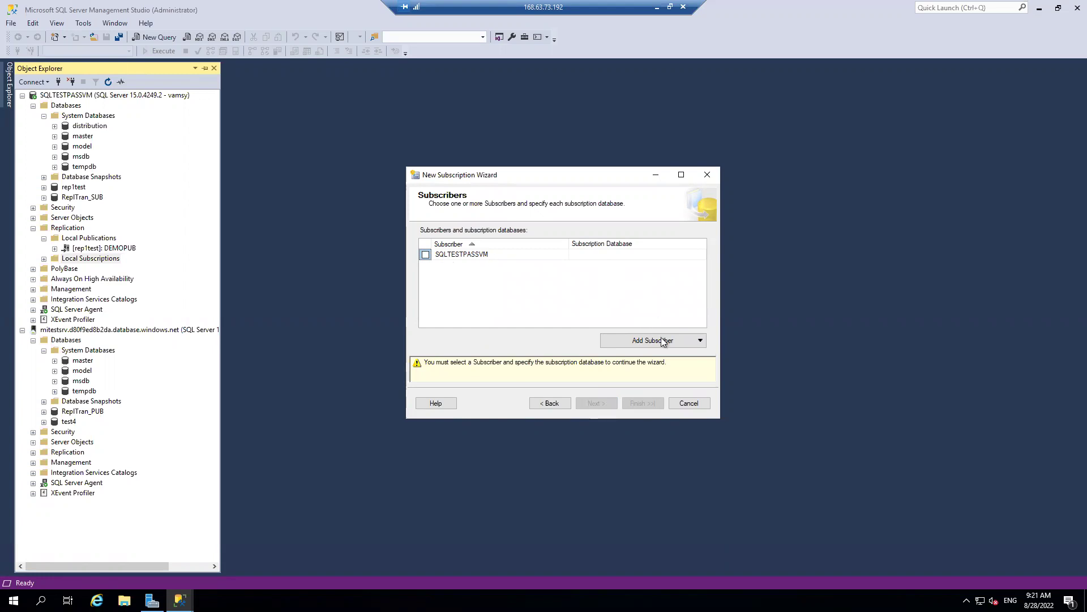
Add the Azure managed instance as a SQL Server subscriber with test4 as subscription database
left_click(674, 344)
left_click(664, 355)
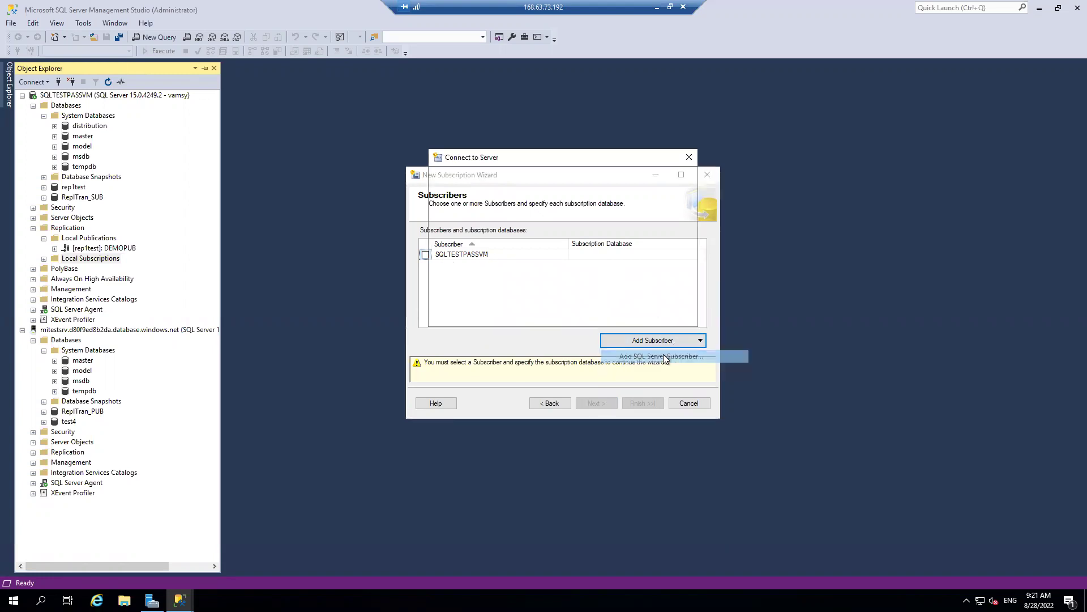
left_click(529, 314)
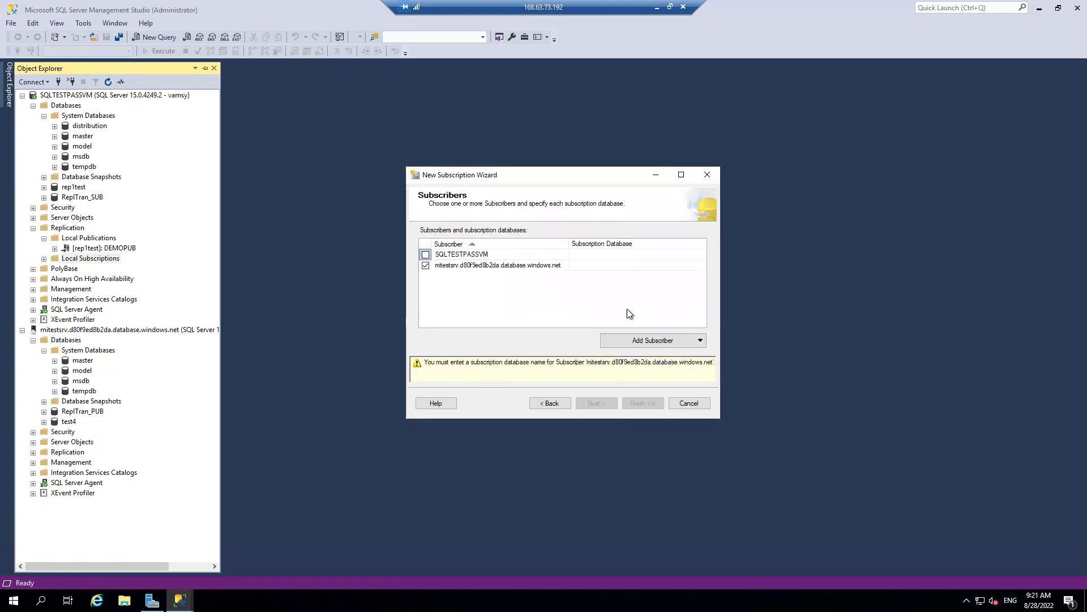
left_click(676, 266)
left_click(700, 265)
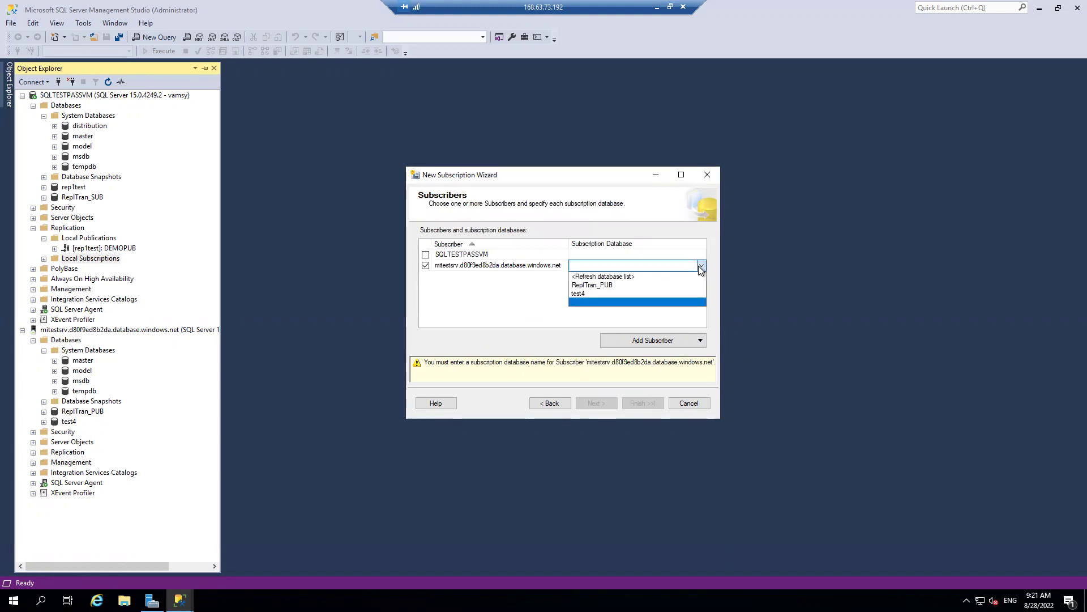
left_click(585, 293)
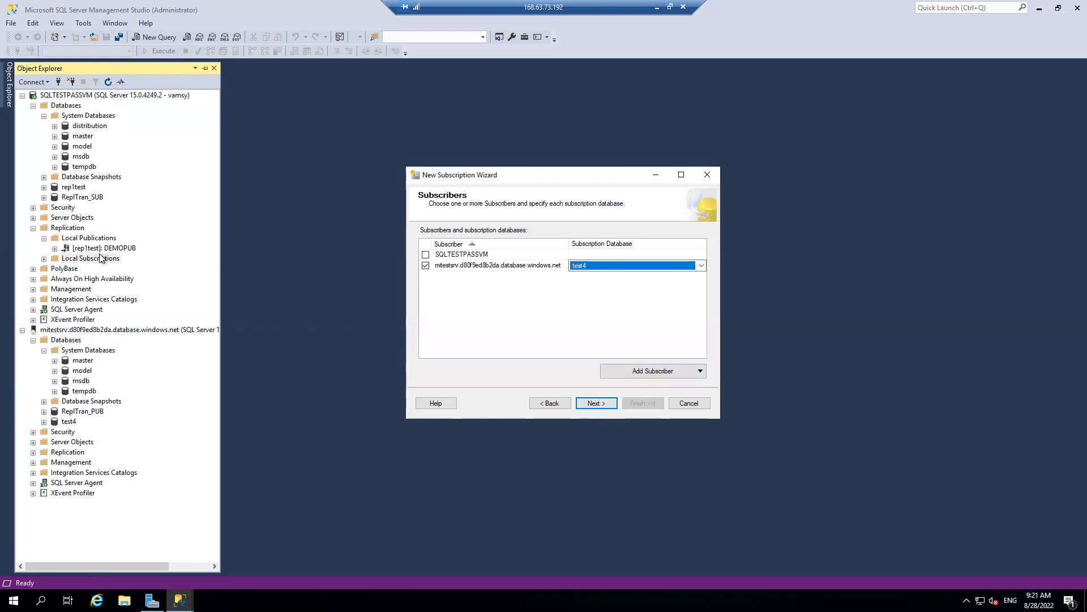
left_click(80, 187)
right_click(80, 186)
In a new rep1test query, list user tables with select * from sys.tables where is_ms_shipped=0
left_click(139, 205)
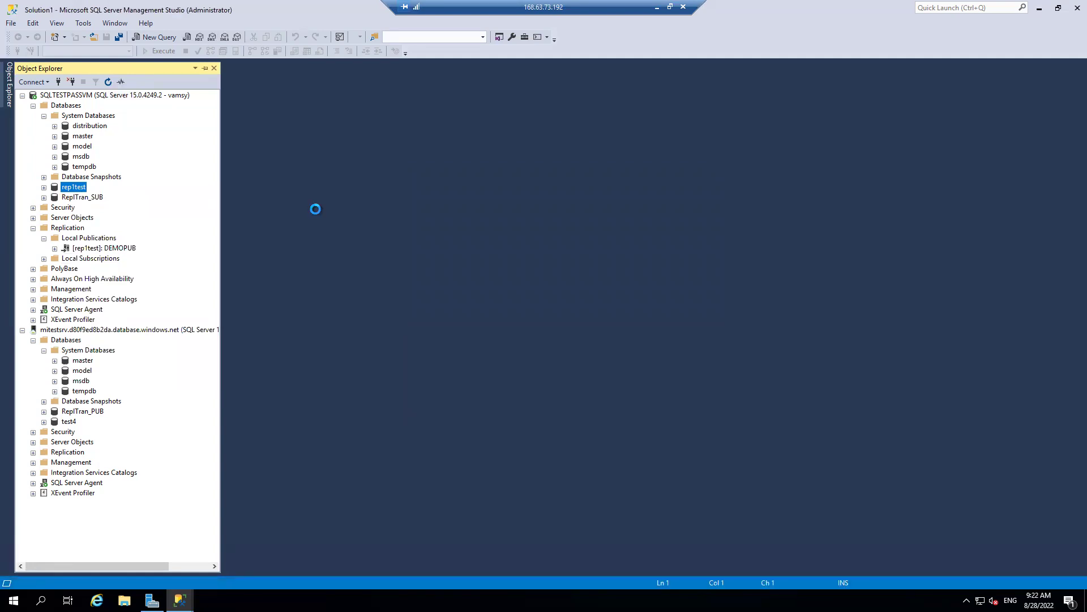
type("sele")
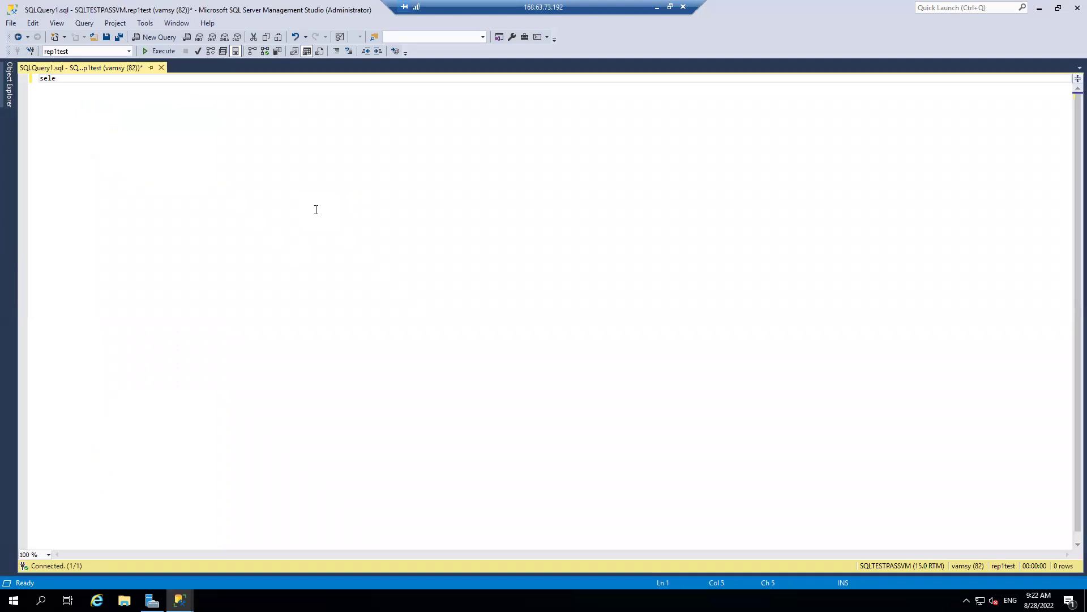
type("ct * from sys.tables")
key("F5")
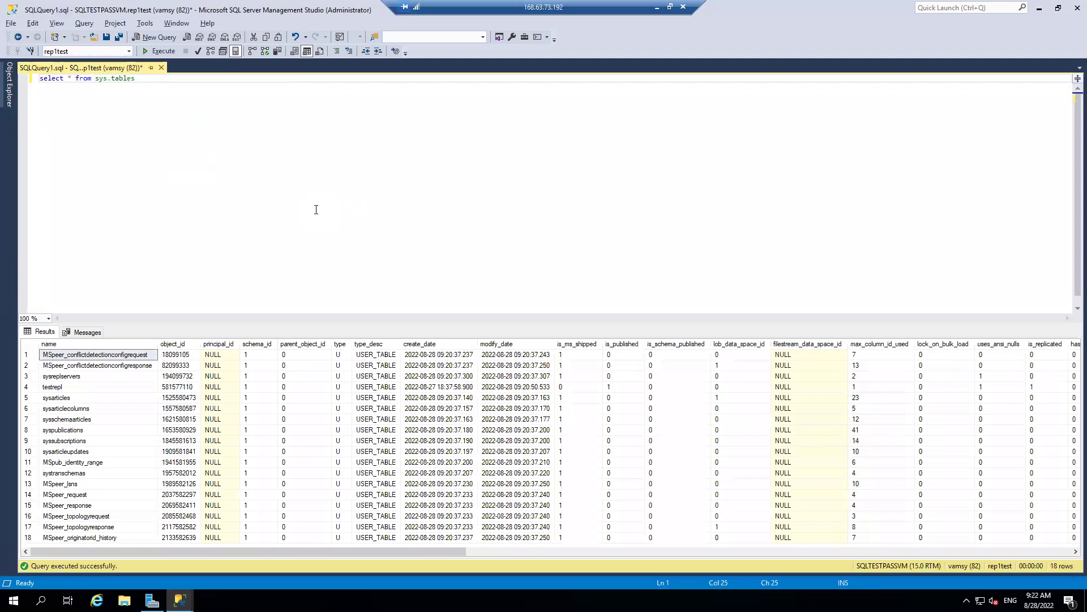
left_click(77, 386)
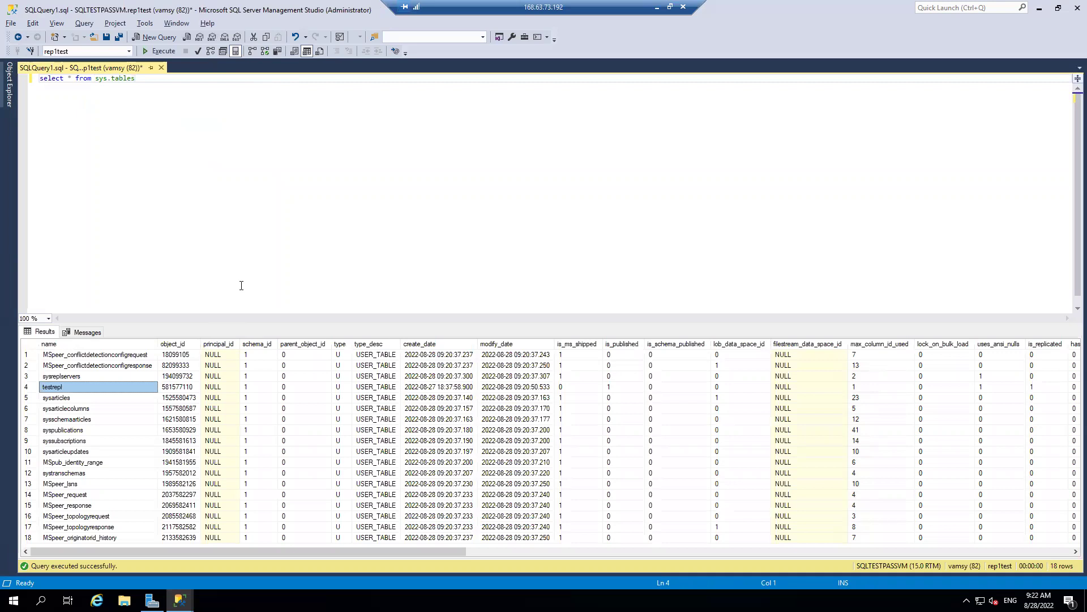
left_click(297, 155)
type("where ")
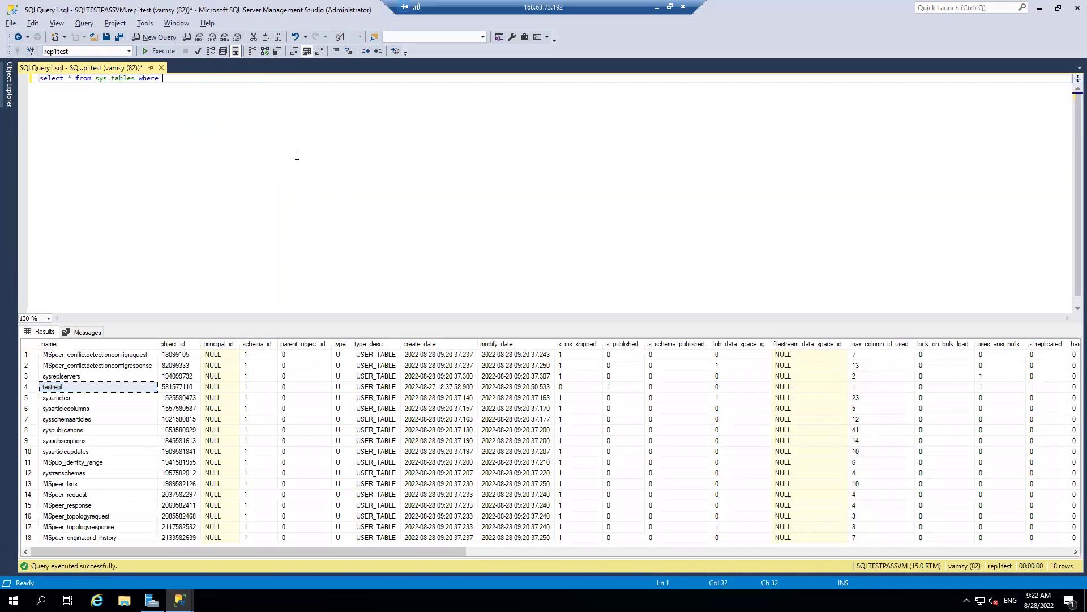
type("is_")
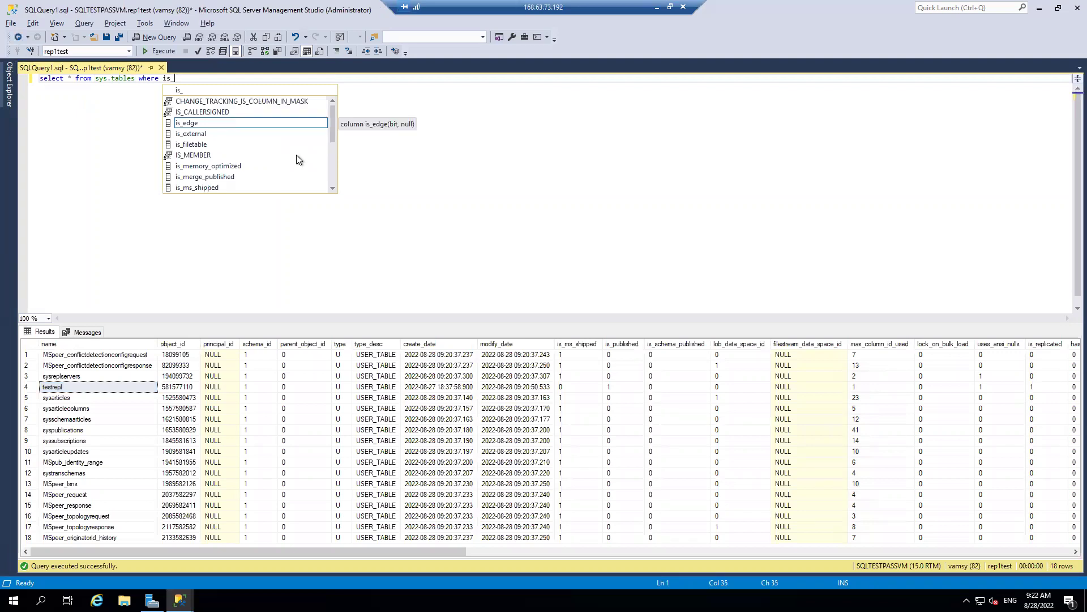
type("ms_shipped=0")
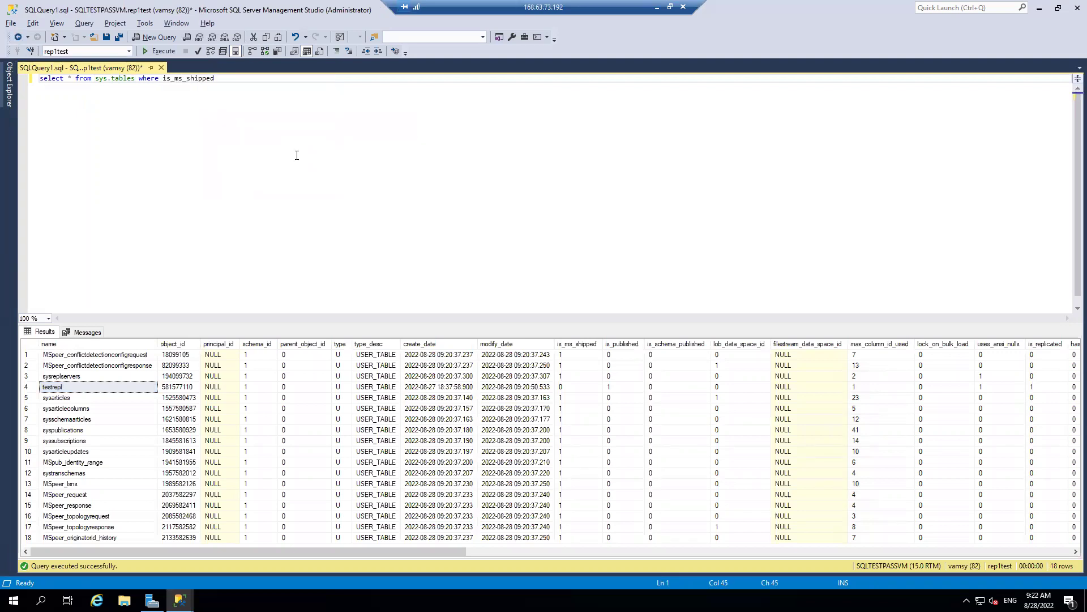
key("F5")
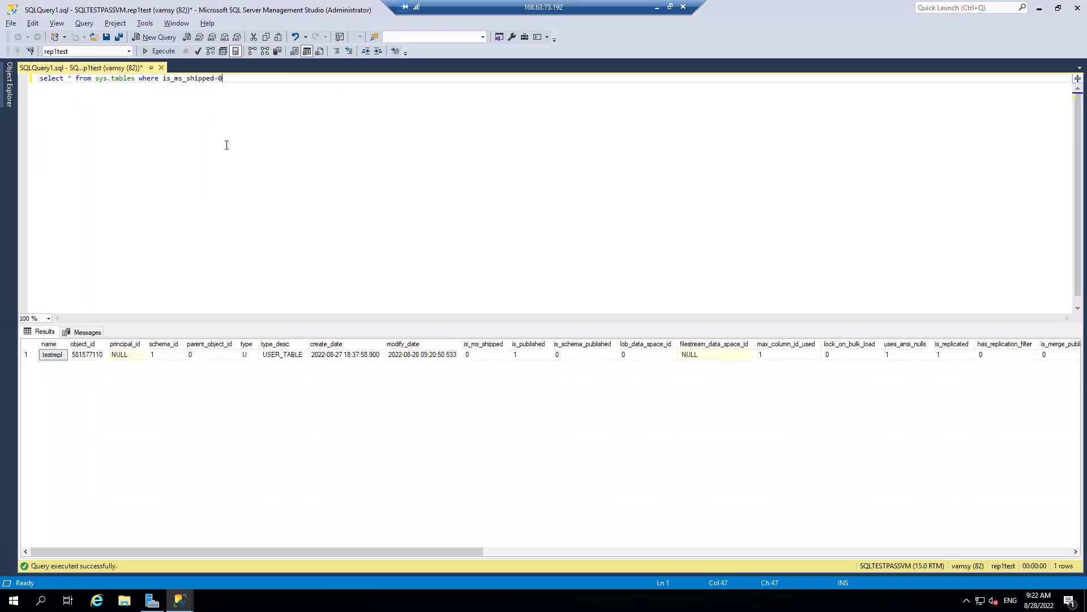
Run select * from testrepl to show the table's 100 rows
left_click(284, 113)
key("Return")
key("Return")
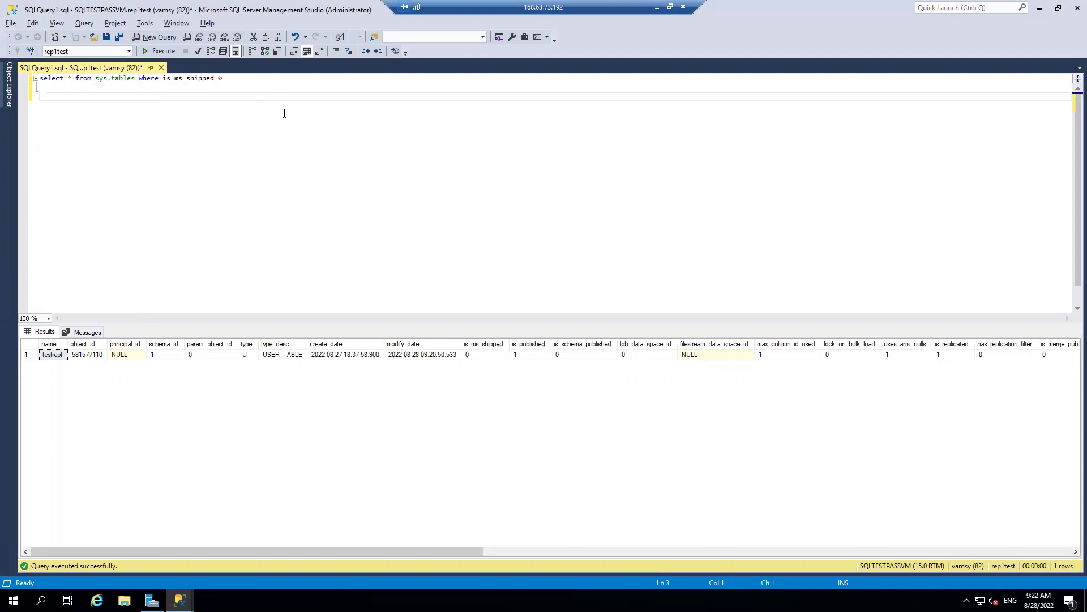
type("select * from testrepl")
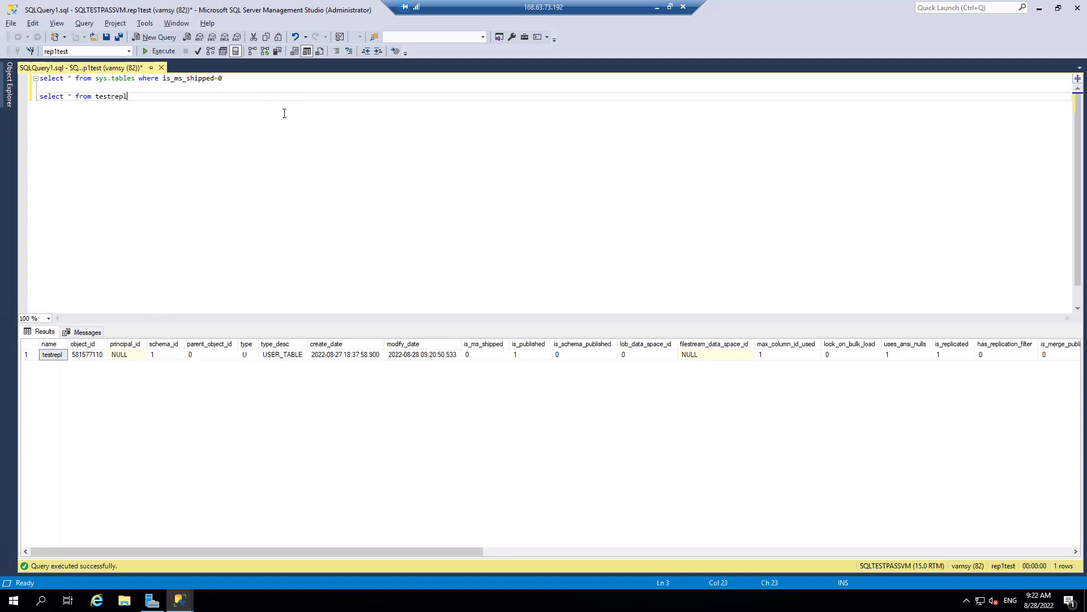
key("shift+Home")
key("F5")
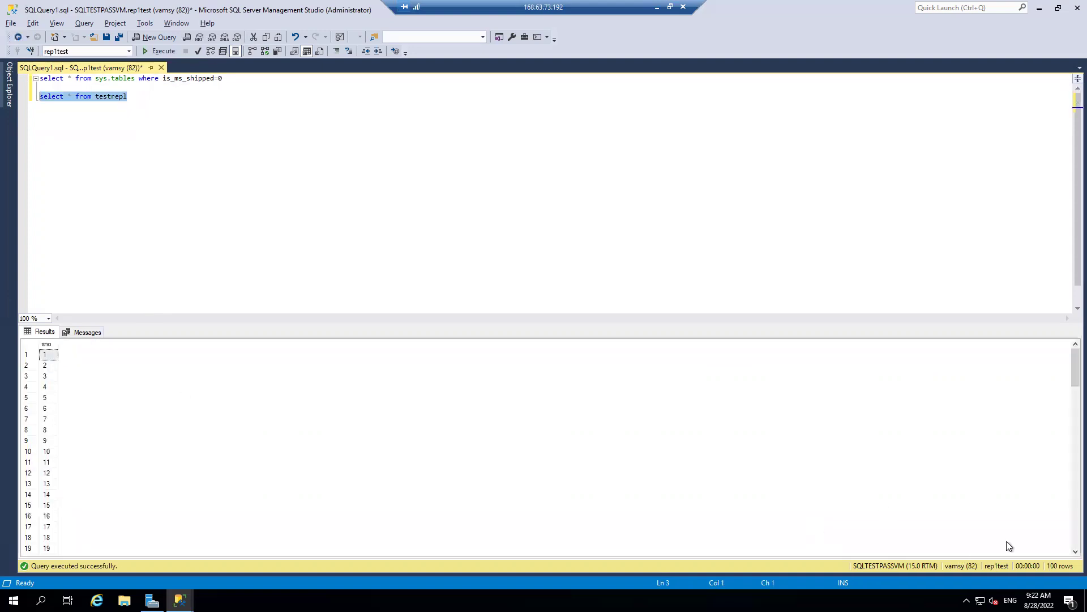
left_click_drag(128, 96, 26, 93)
key("ctrl+c")
left_click(9, 85)
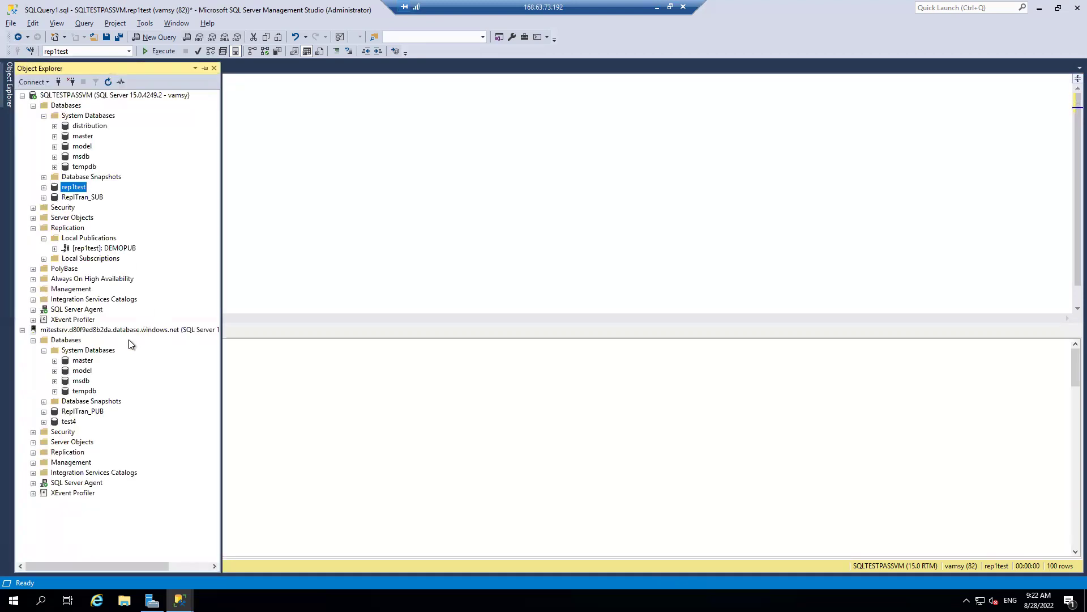
Open a query on test4 and run select * from testrepl
right_click(68, 421)
left_click(95, 434)
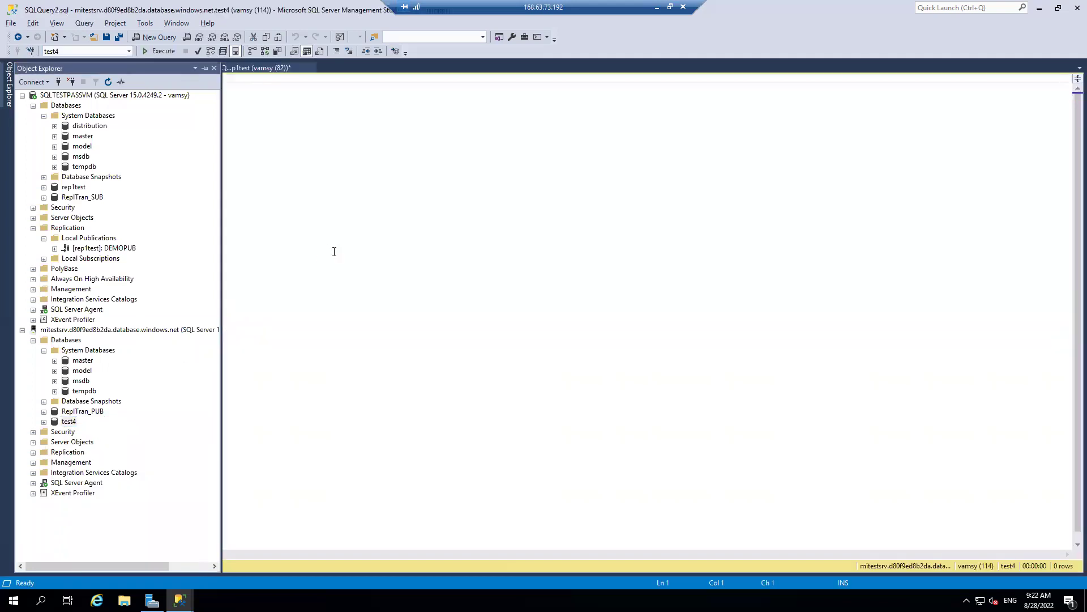
key("ctrl+v")
key("F5")
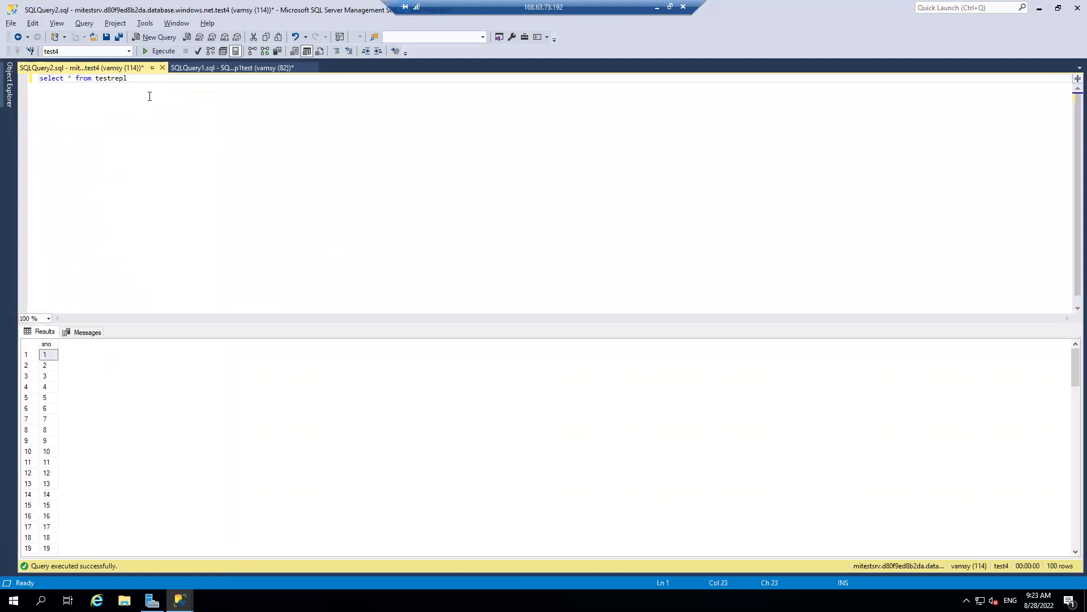
Run truncate table testrepl to empty the table in test4
key("Return")
key("Return")
type("trunc")
type("at")
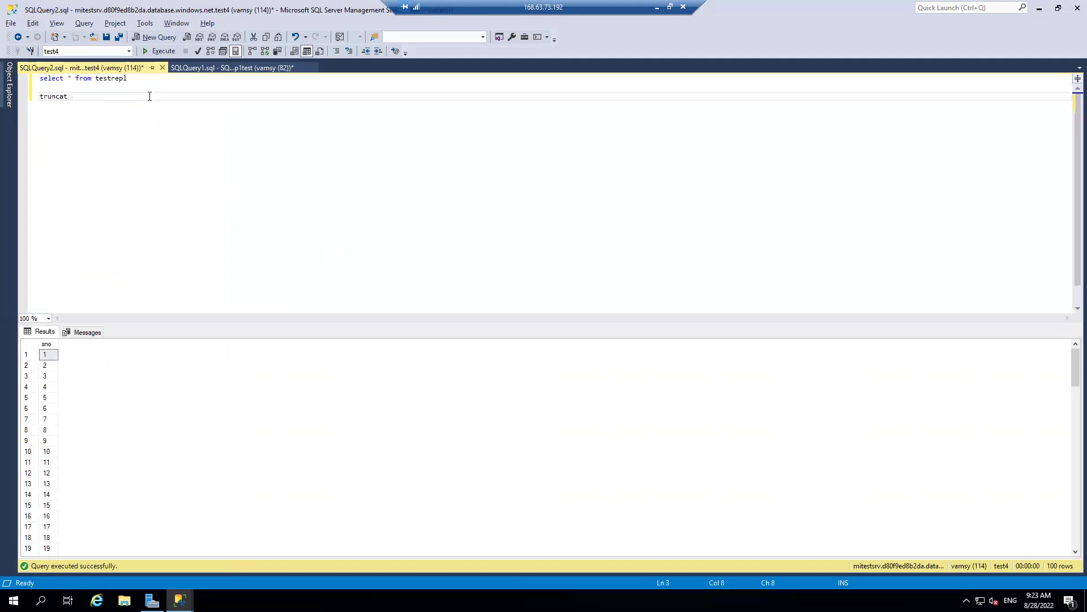
type("e table testrepl")
key("shift+Home")
key("F5")
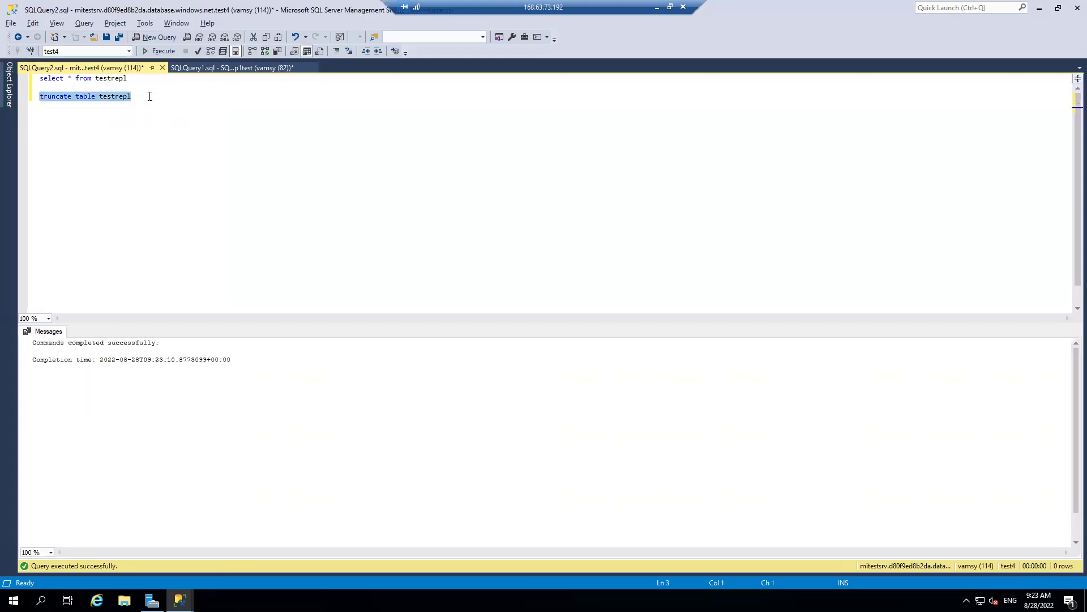
Rerun the select to confirm testrepl has 0 rows, then bring the subscription wizard back
left_click(128, 78)
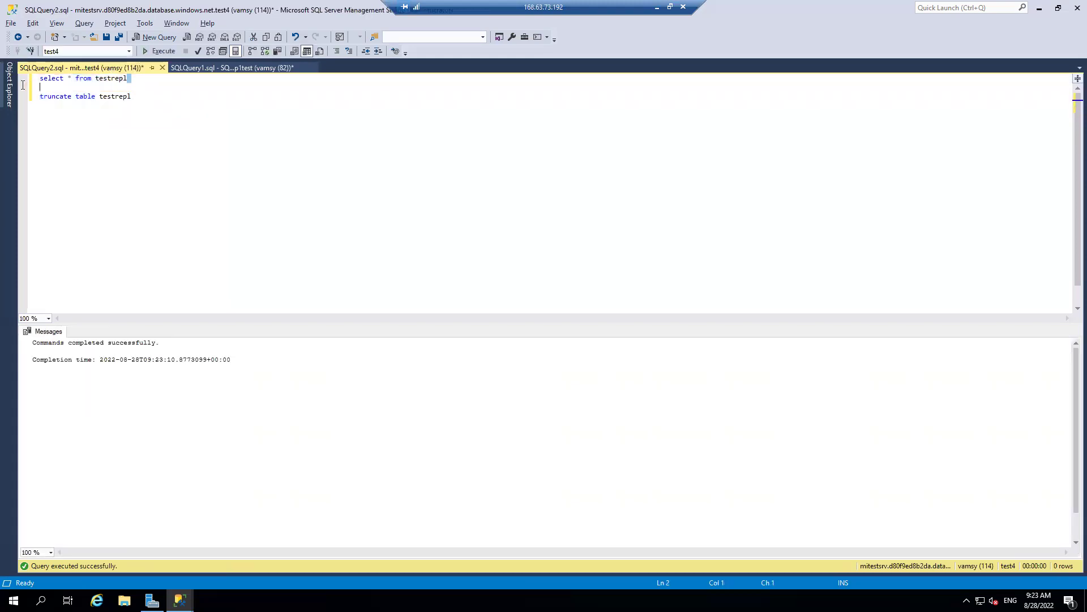
key("shift+Home")
key("F5")
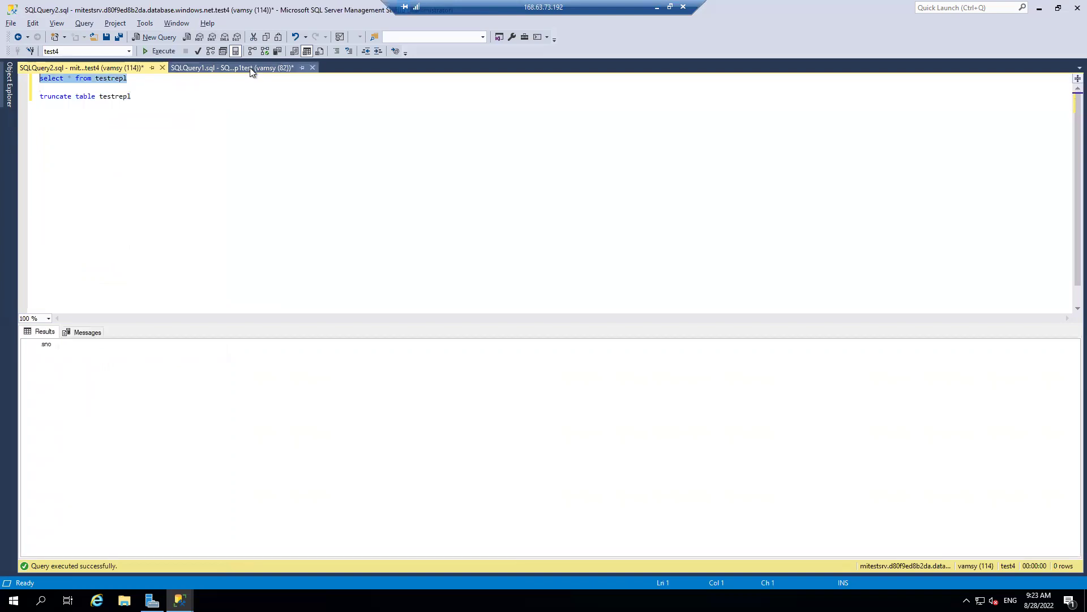
left_click(250, 67)
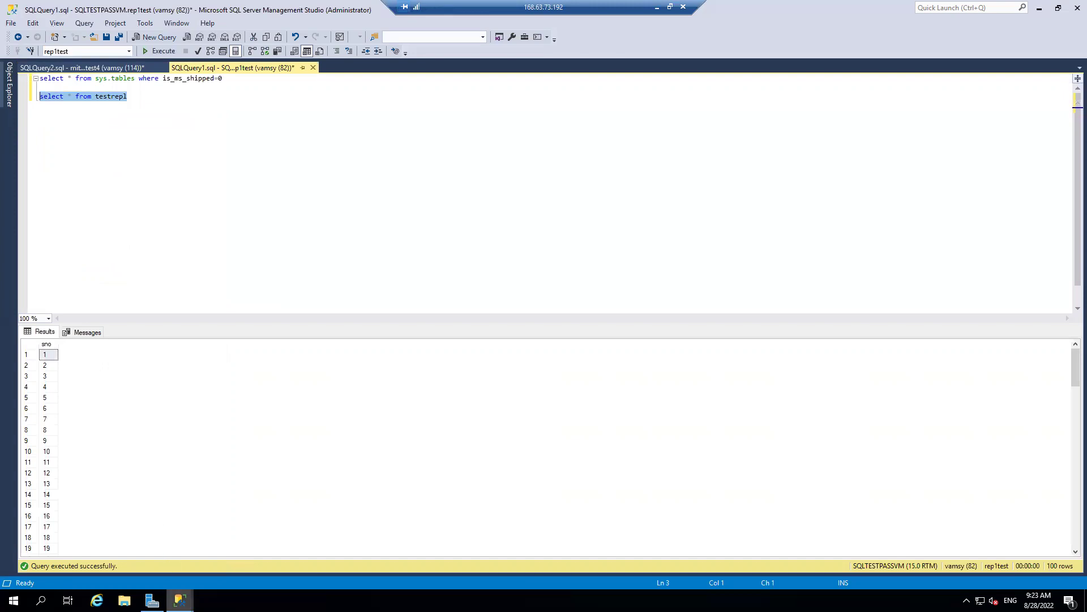
left_click(182, 592)
left_click(223, 559)
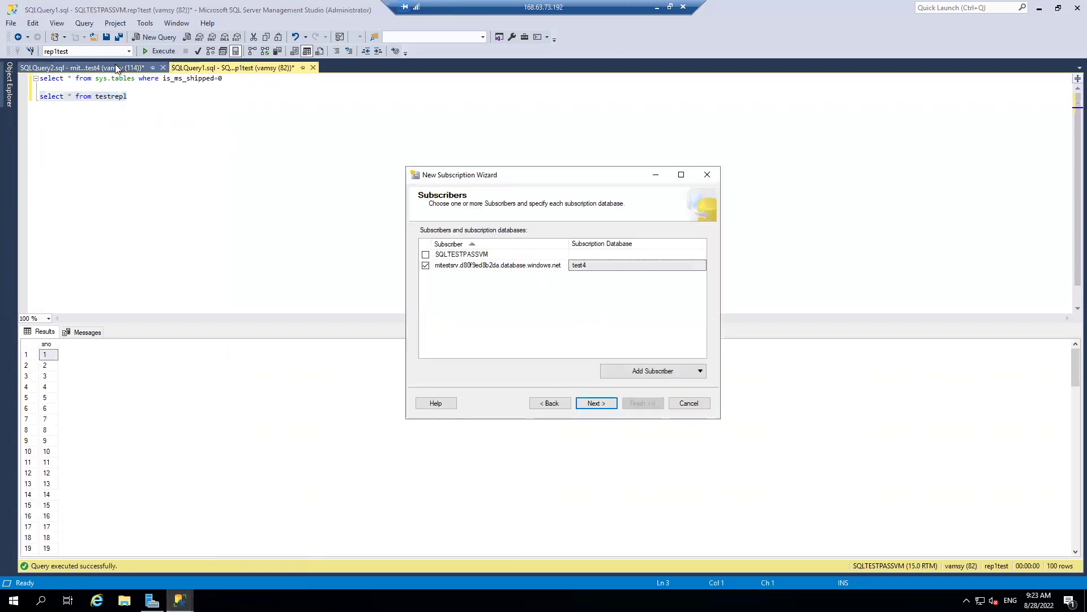
Set the Distribution Agent to run under the SQL Server Agent service account
left_click(136, 68)
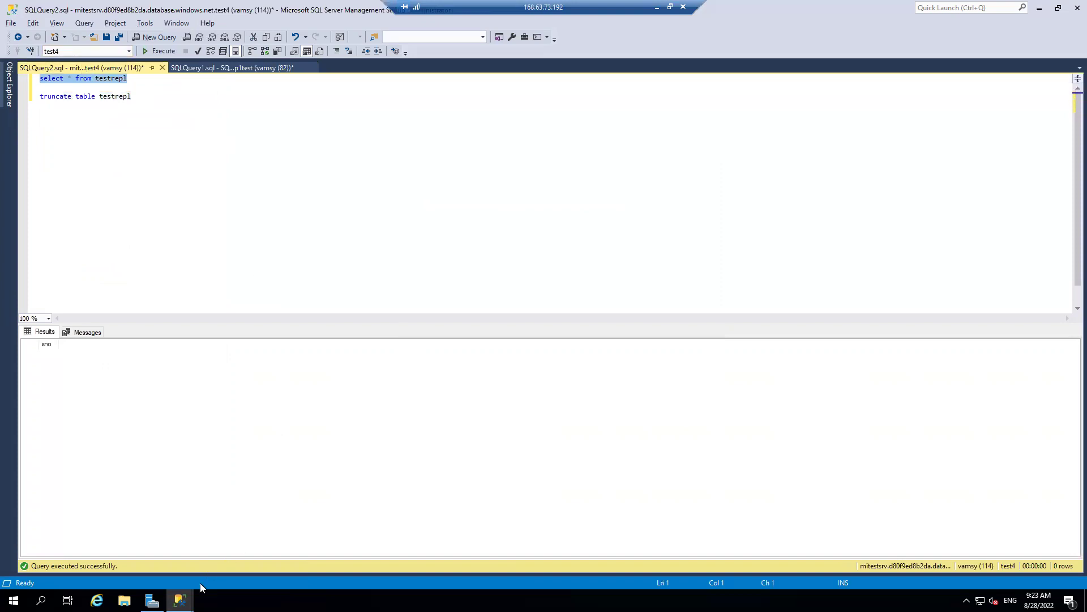
mouse_move(182, 597)
left_click(226, 549)
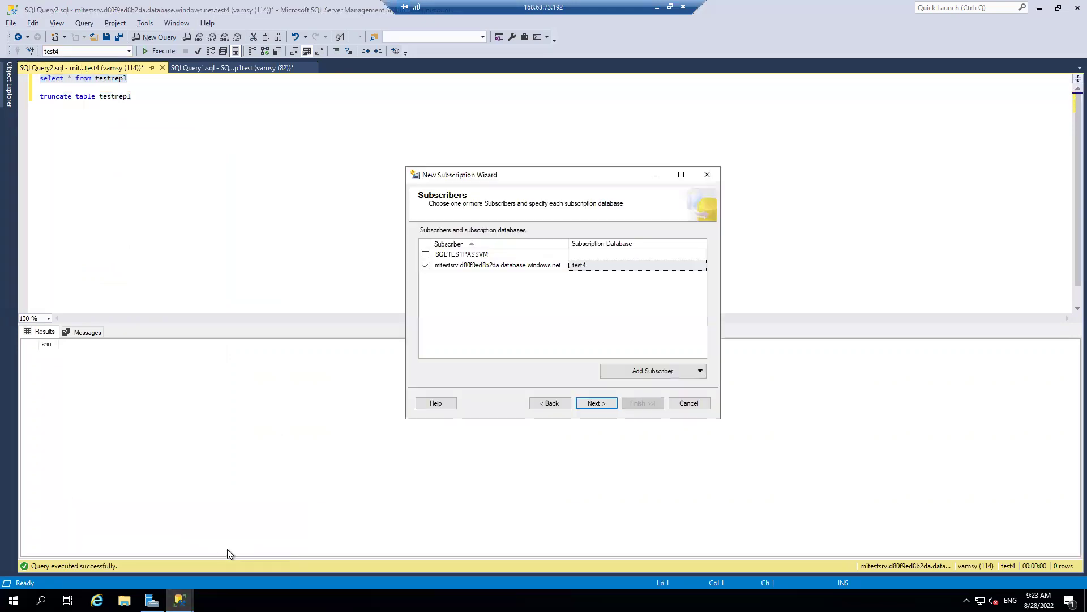
left_click(596, 403)
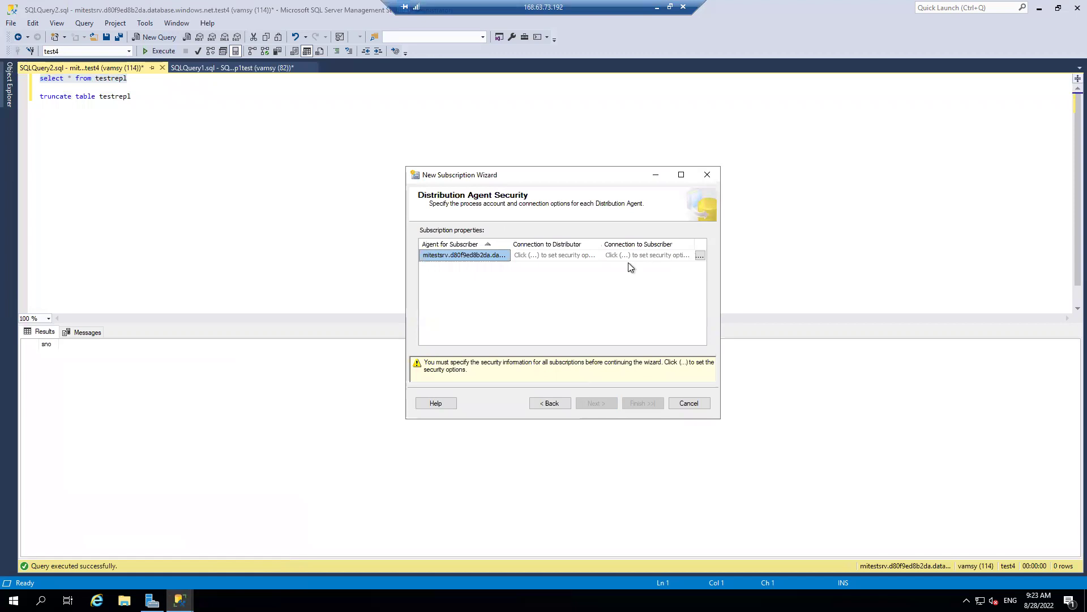
left_click(700, 256)
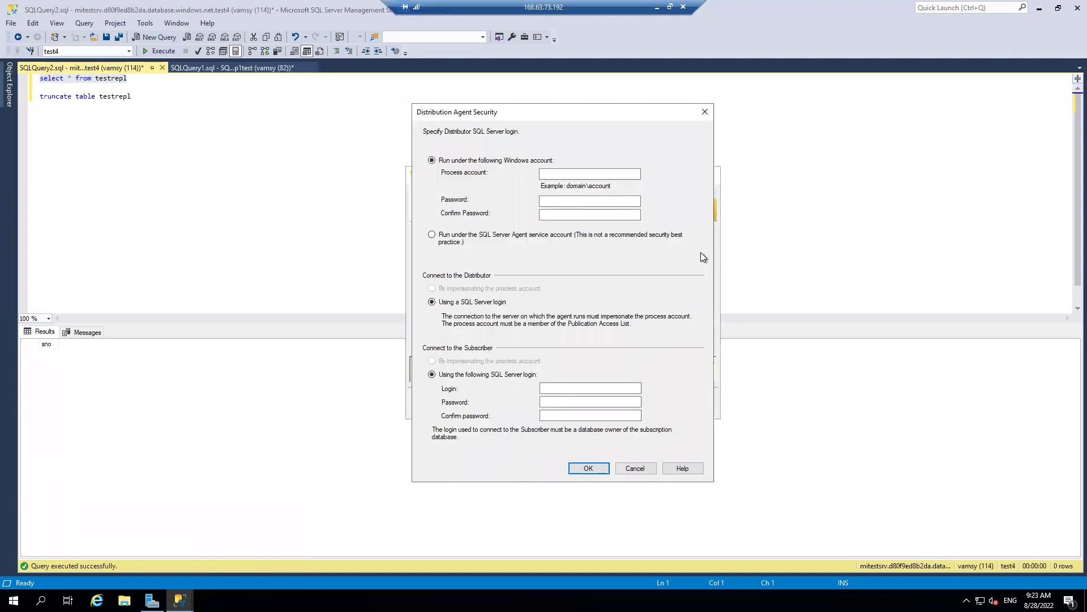
left_click(444, 239)
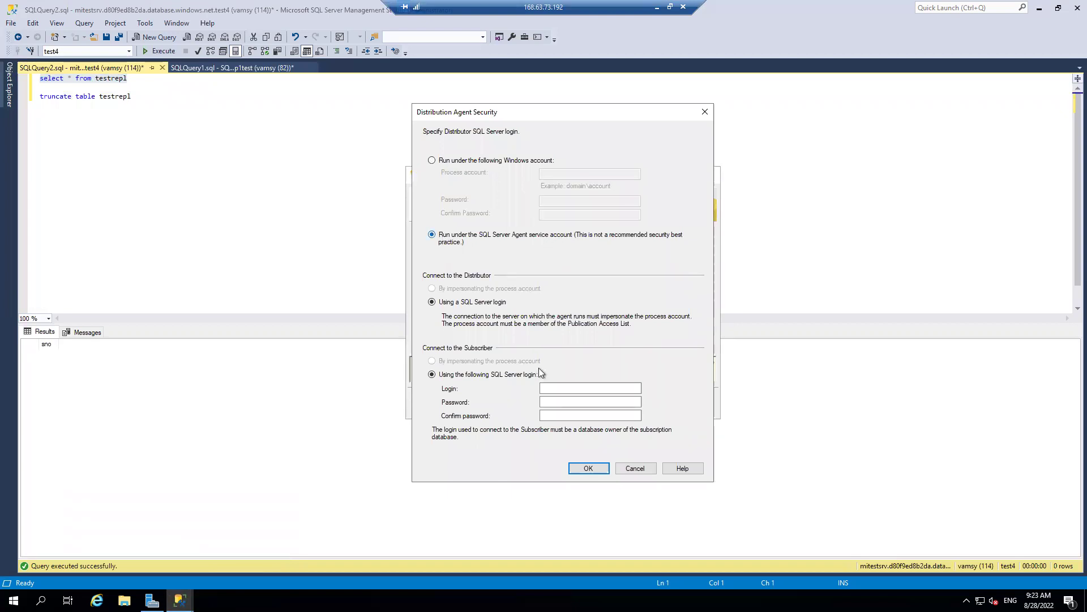
Enter the subscriber's SQL login name and password
left_click(563, 388)
type("vamsy")
key("Tab")
type("****")
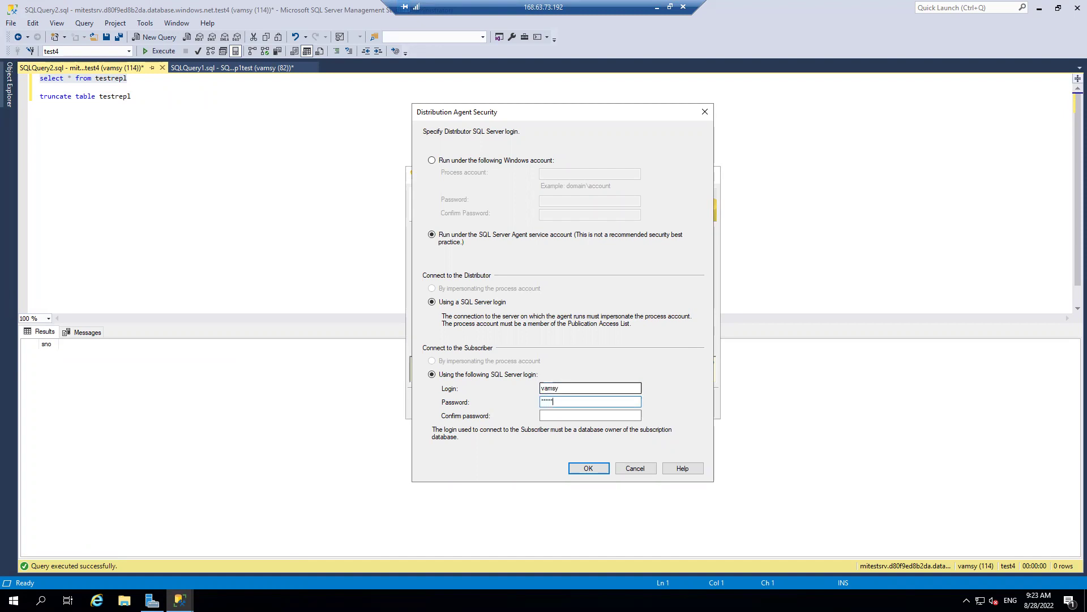
key("super+r")
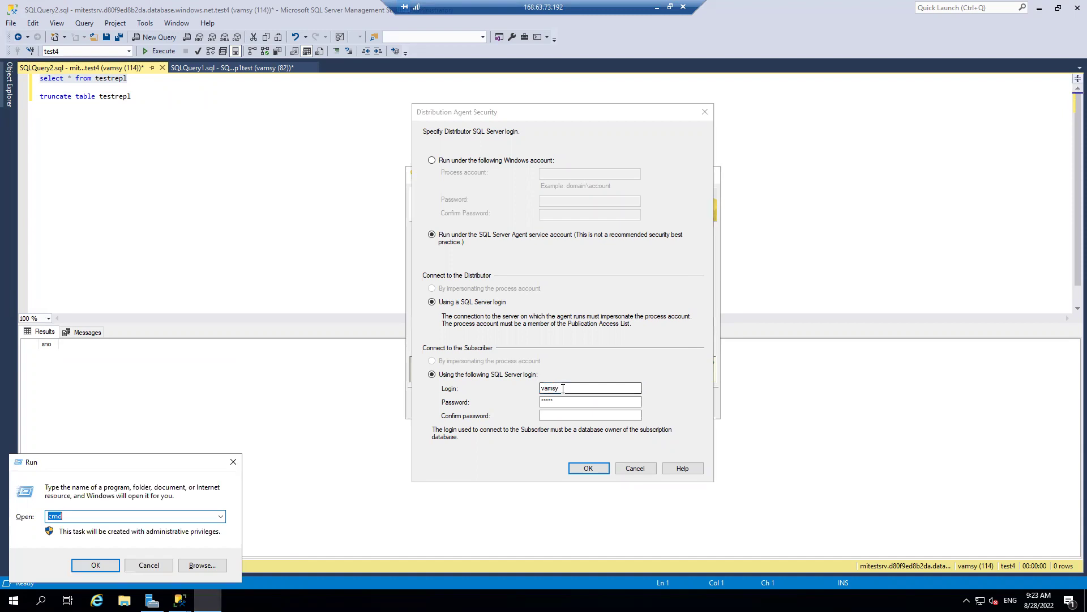
Write the subscriber password out in a new Notepad note, correct it, and select it all
key("Return")
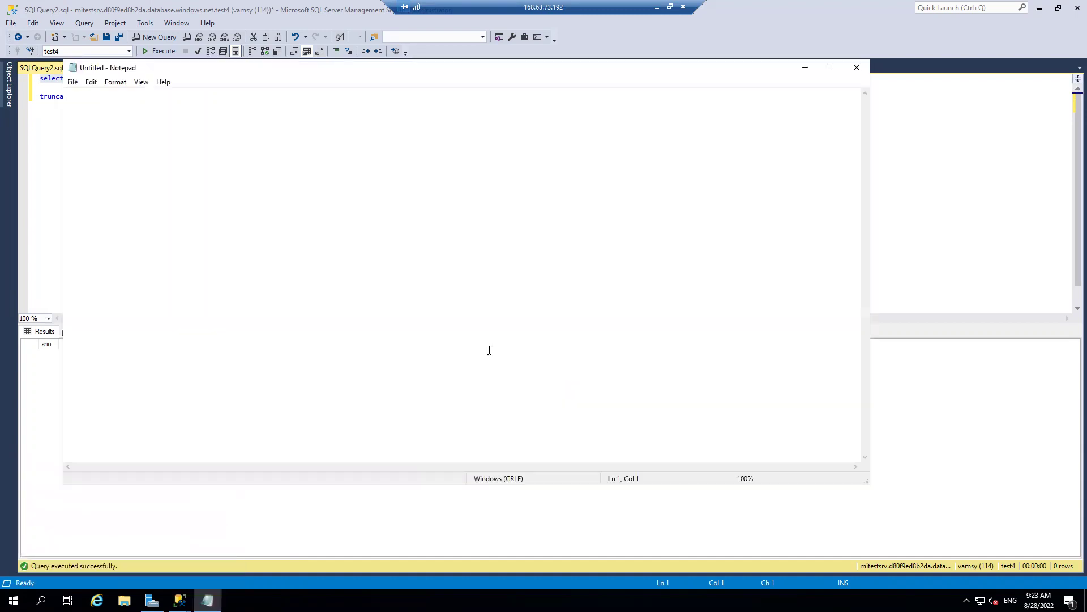
key("ctrl+a")
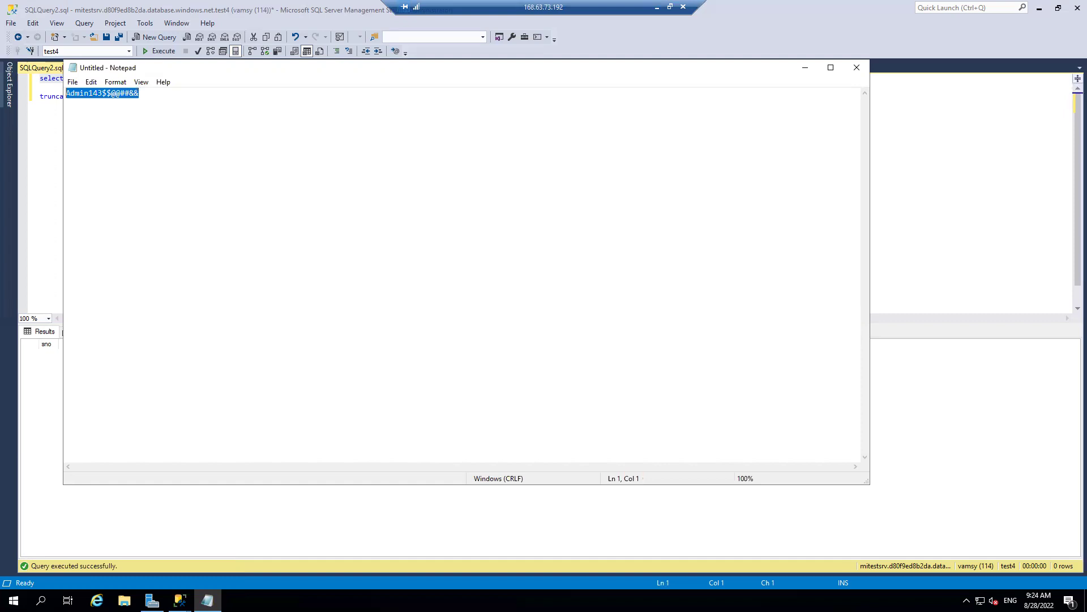
left_click(806, 67)
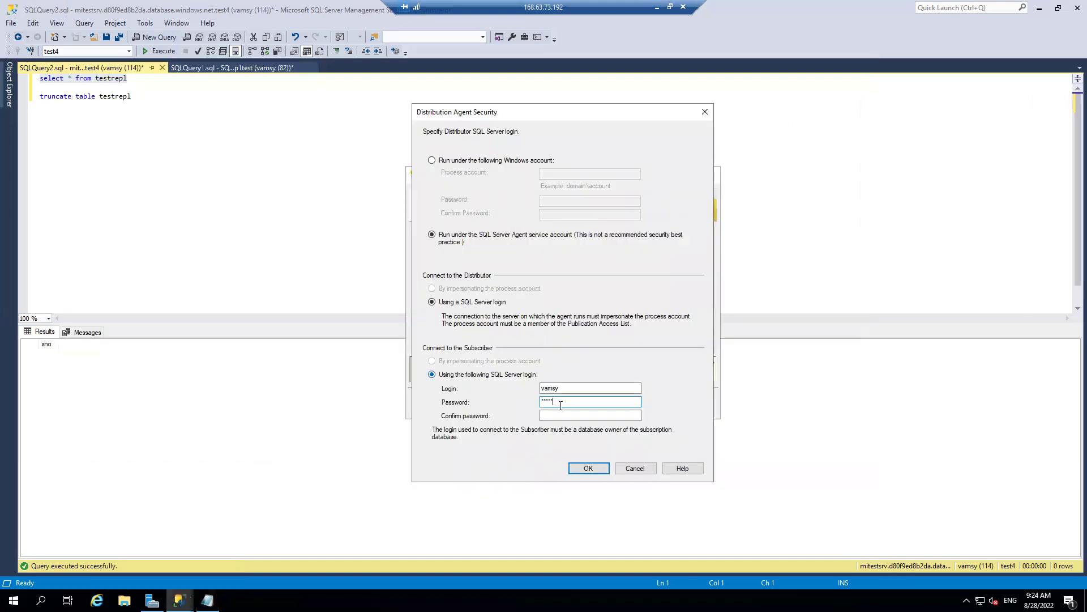
Paste the subscriber agent password into Password and Confirm password, and accept the security settings
double_click(542, 399)
key("ctrl+v")
left_click(565, 419)
key("ctrl+v")
left_click(599, 470)
Keep the continuous schedule and immediate initialization, then create the test4 subscription
left_click(587, 405)
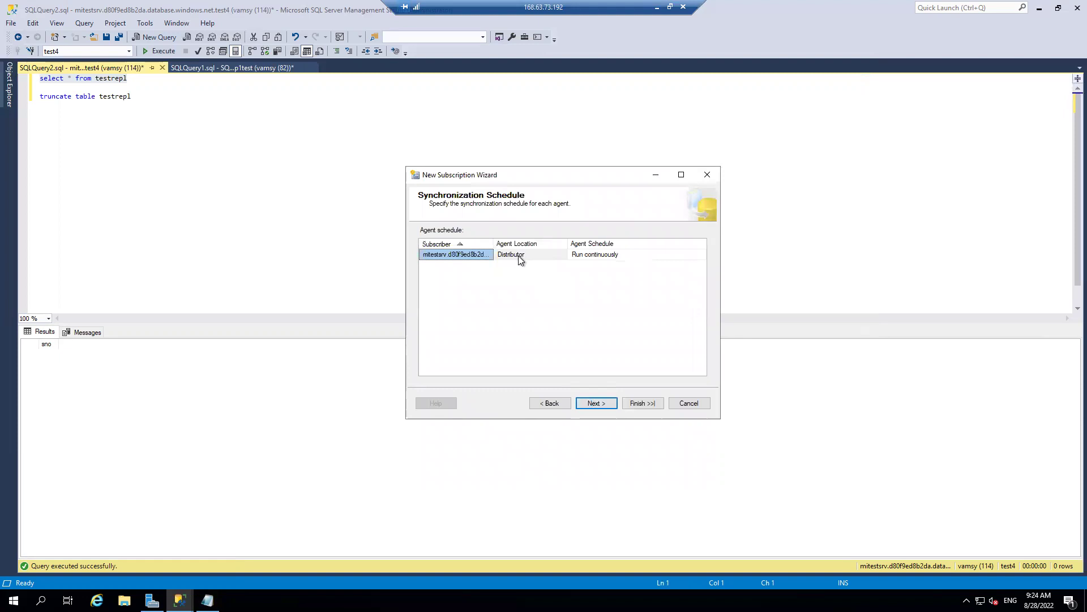
left_click(603, 403)
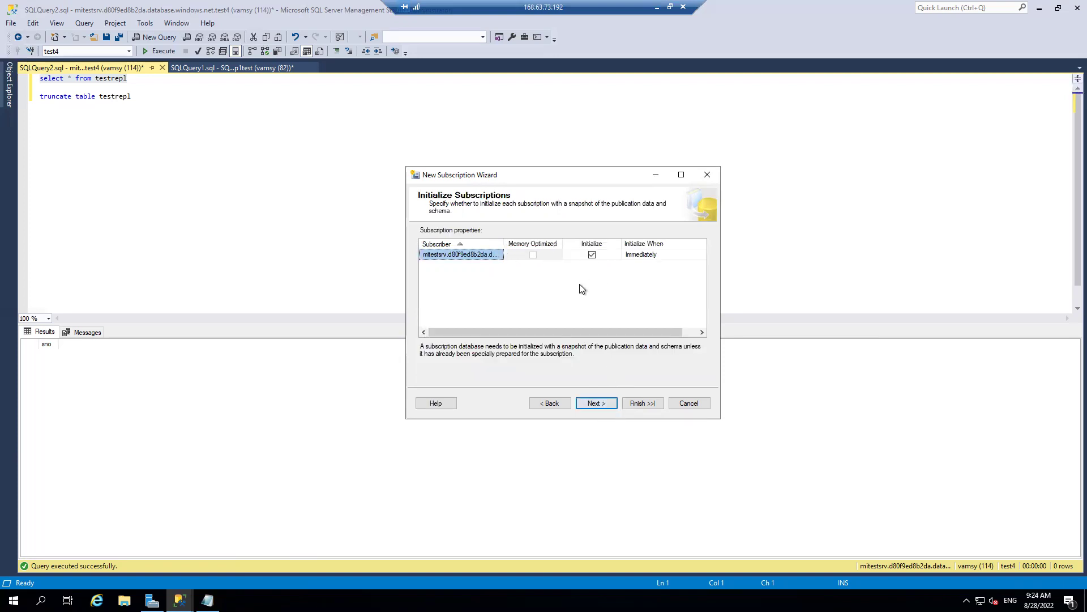
left_click(602, 405)
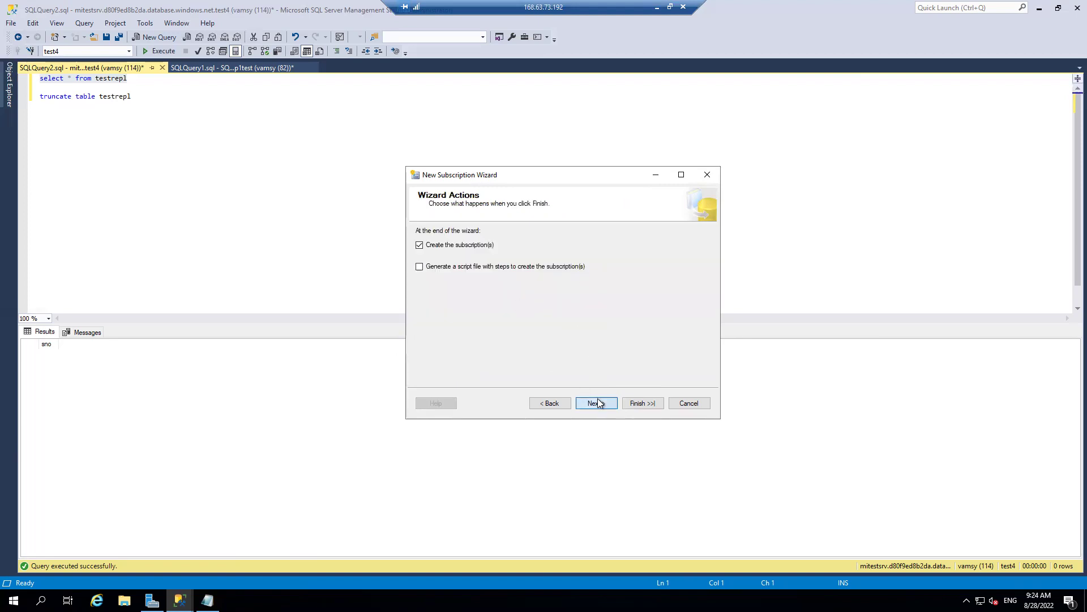
left_click(598, 403)
left_click(634, 401)
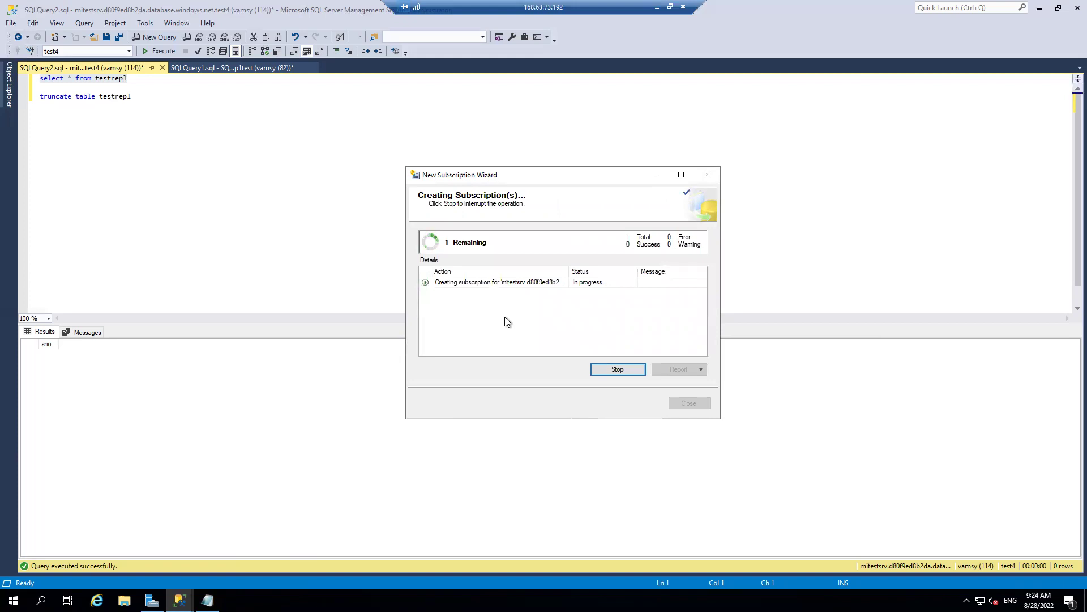
left_click(699, 405)
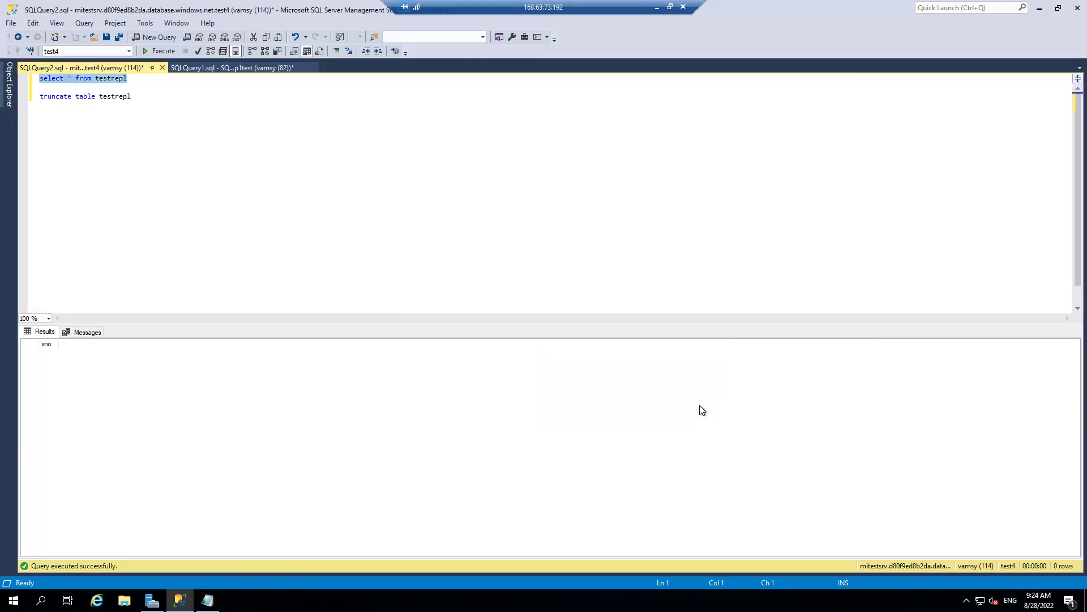
left_click(10, 85)
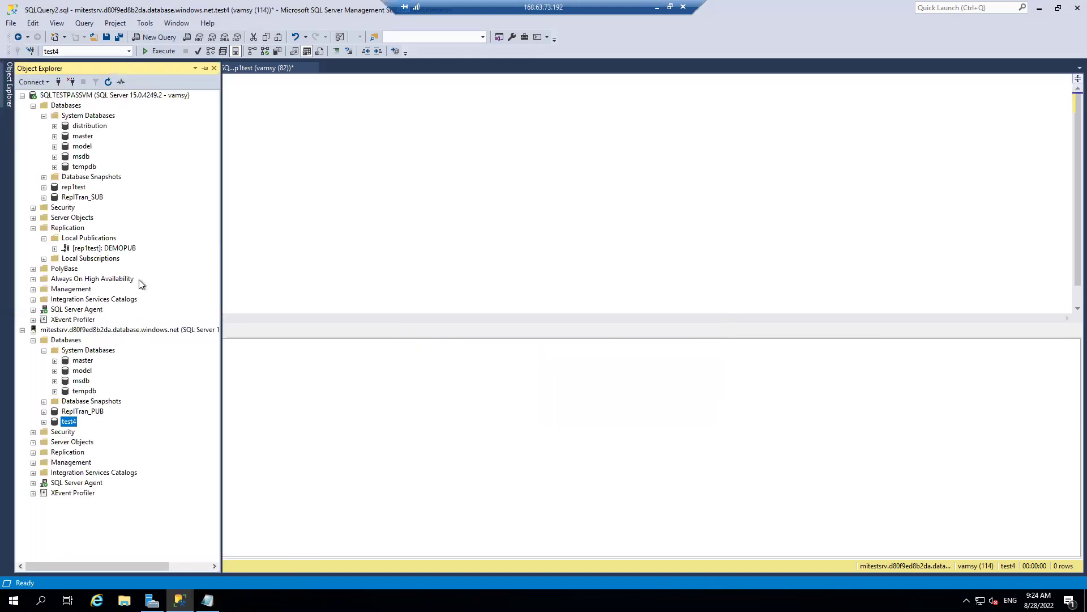
right_click(77, 228)
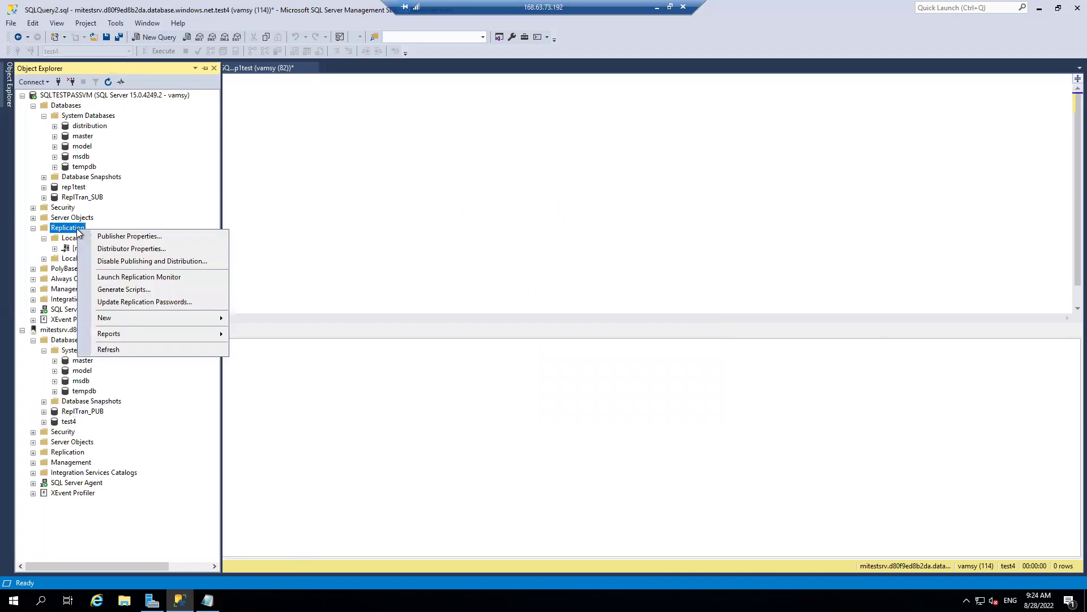
Launch Replication Monitor, view the DEMOPUB subscriptions under SQLTESTPASSVM, and maximize the window
left_click(124, 276)
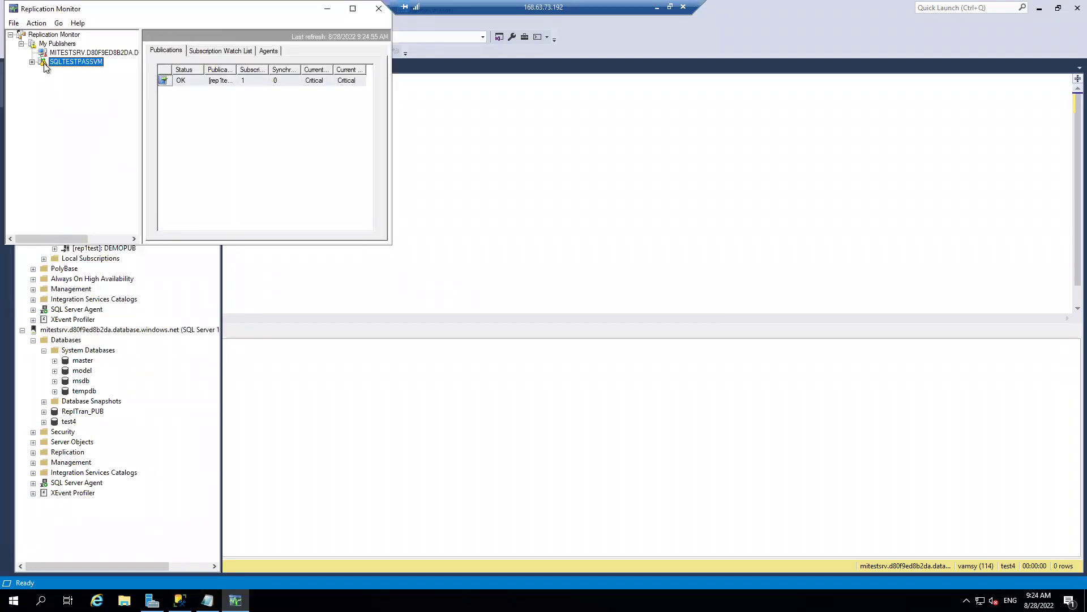
left_click(31, 62)
left_click(87, 71)
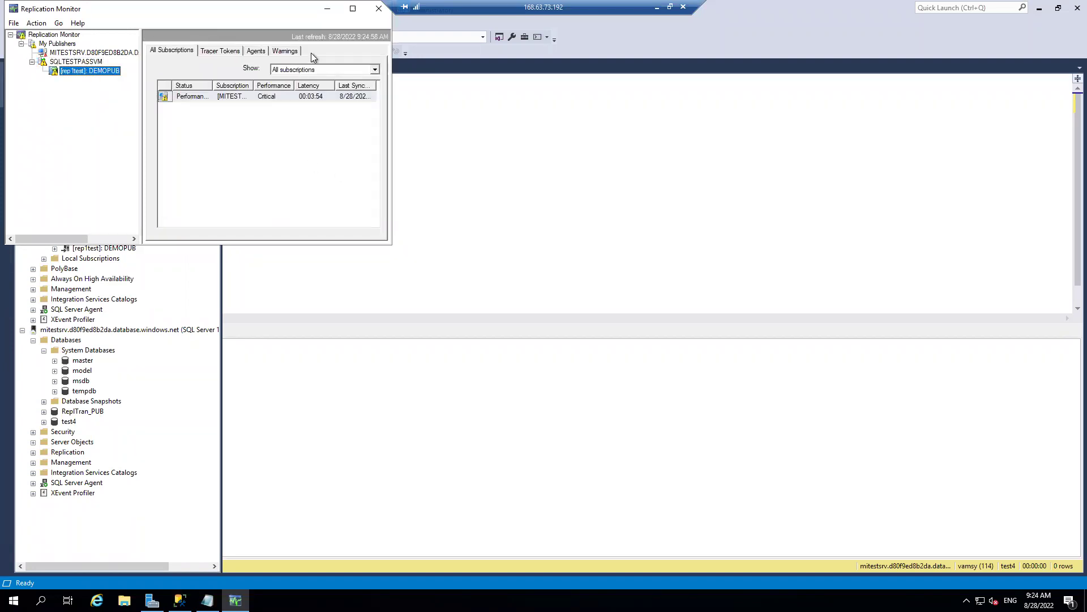
left_click(353, 9)
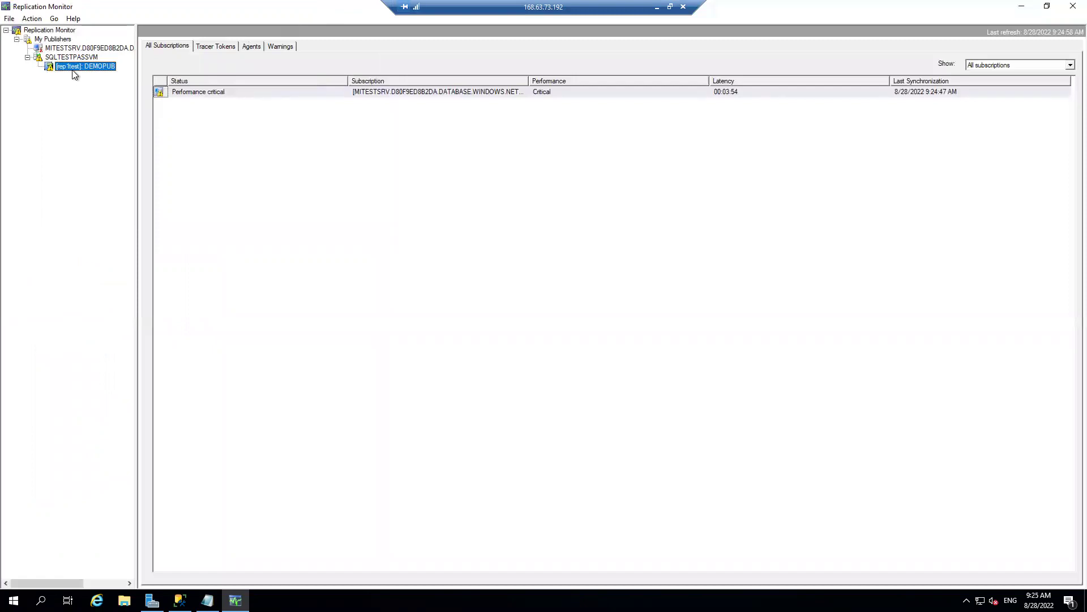
Remove the SQLTESTPASSVM and MITESTSRV publishers from My Publishers
right_click(80, 56)
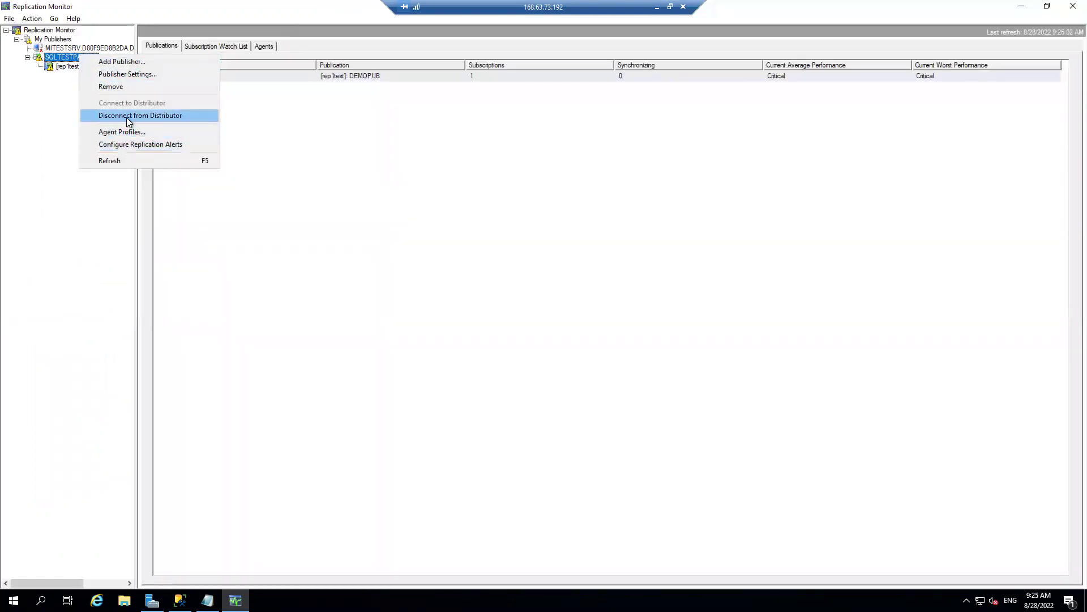
left_click(110, 87)
left_click(638, 317)
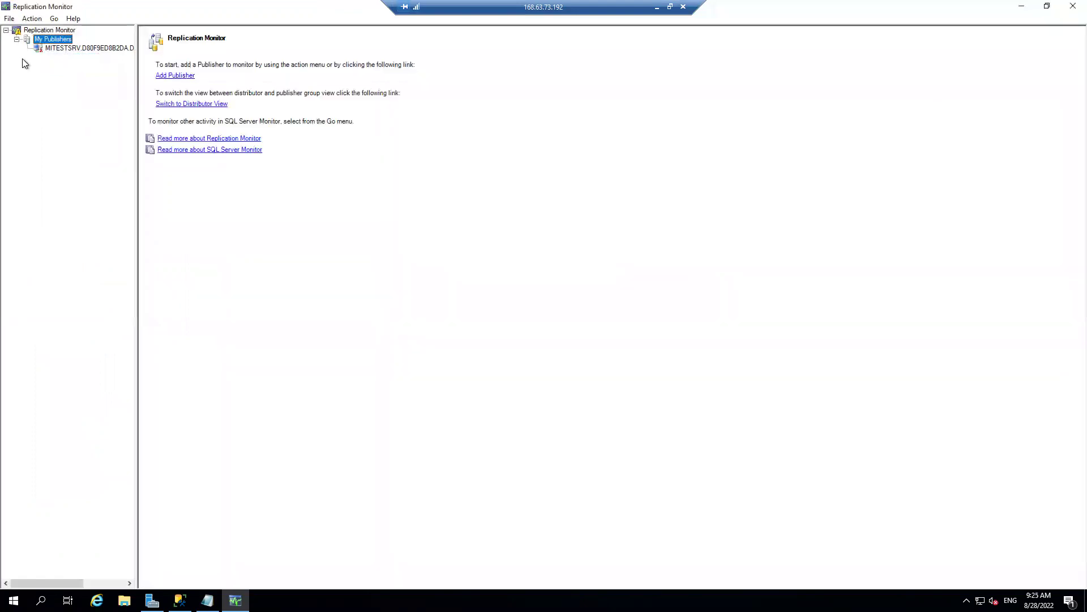
right_click(75, 49)
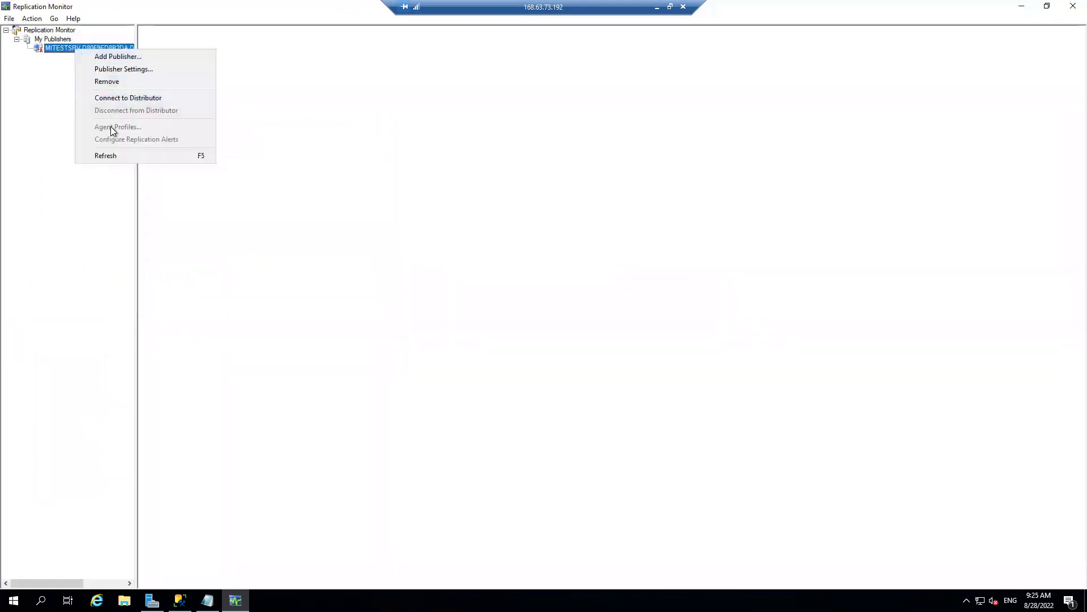
left_click(107, 83)
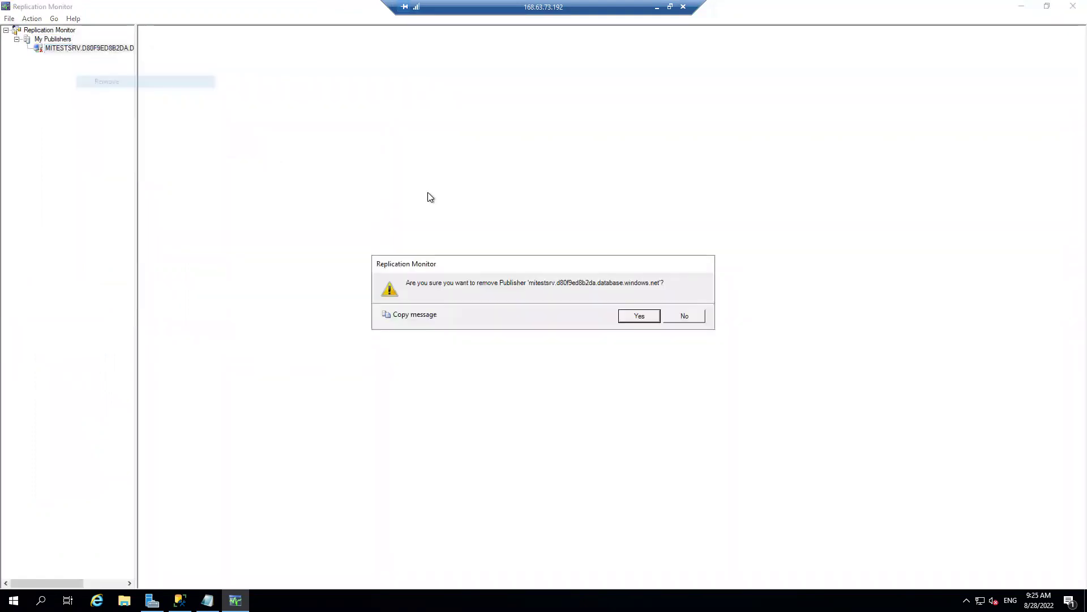
left_click(642, 316)
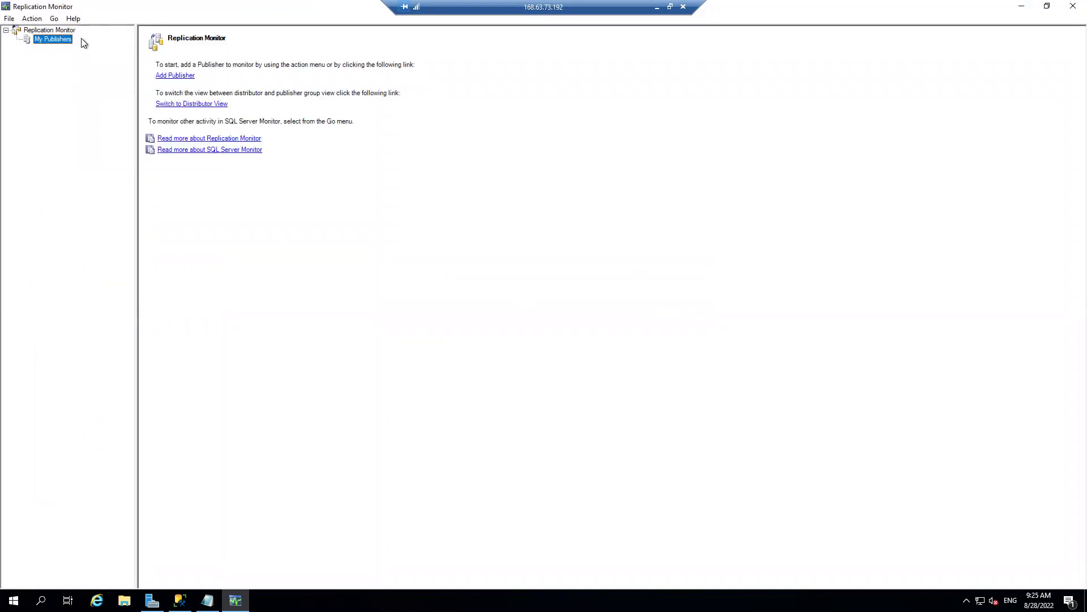
right_click(49, 43)
left_click(79, 49)
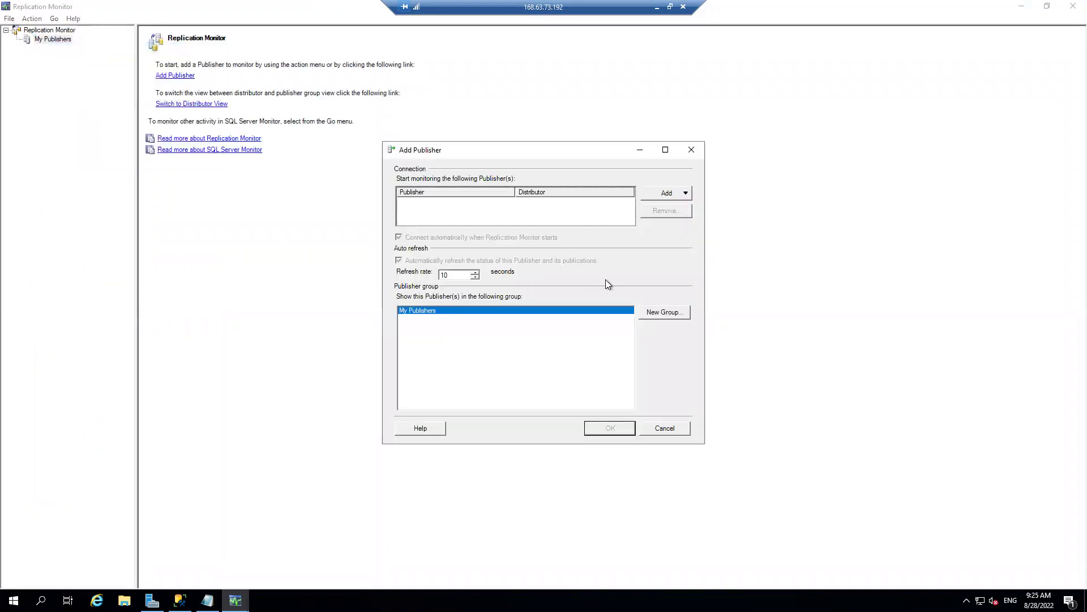
Add SQLTESTPASSVM as a SQL Server publisher, connecting with its login password
left_click(679, 194)
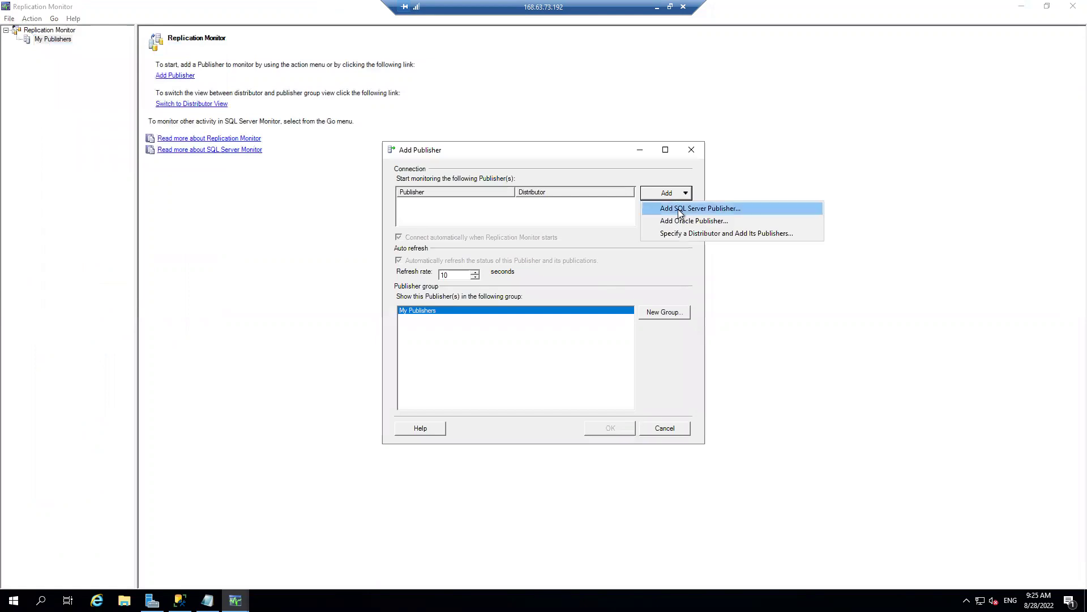
left_click(678, 209)
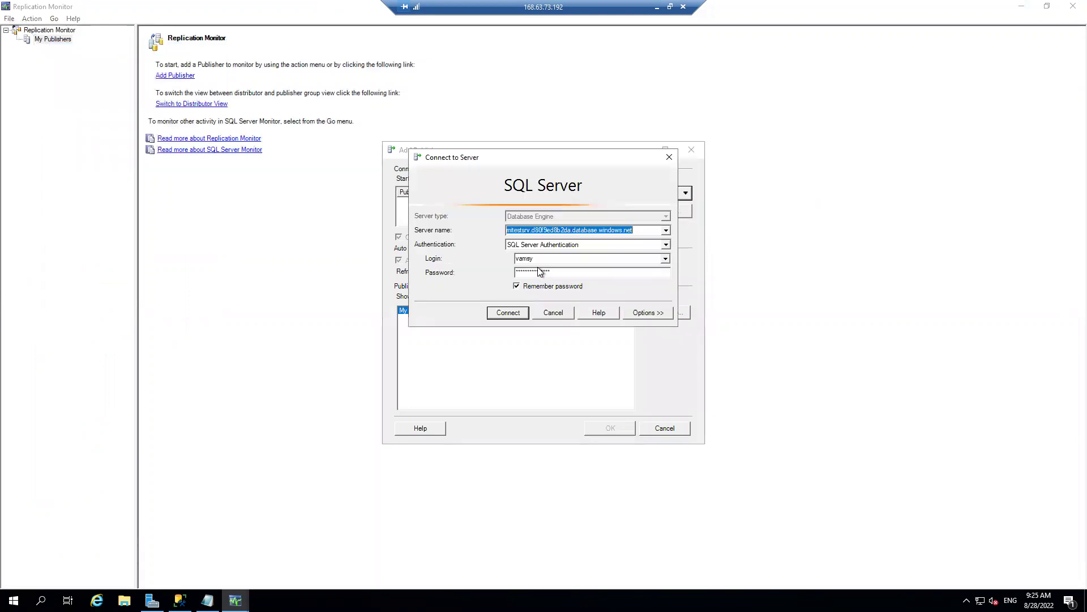
left_click(666, 230)
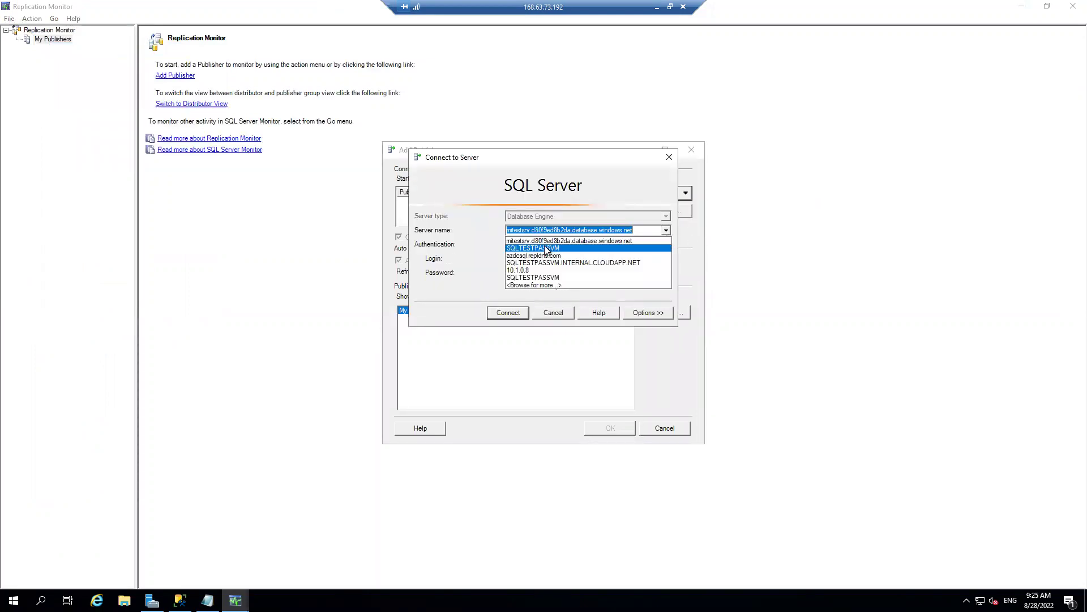
left_click(545, 248)
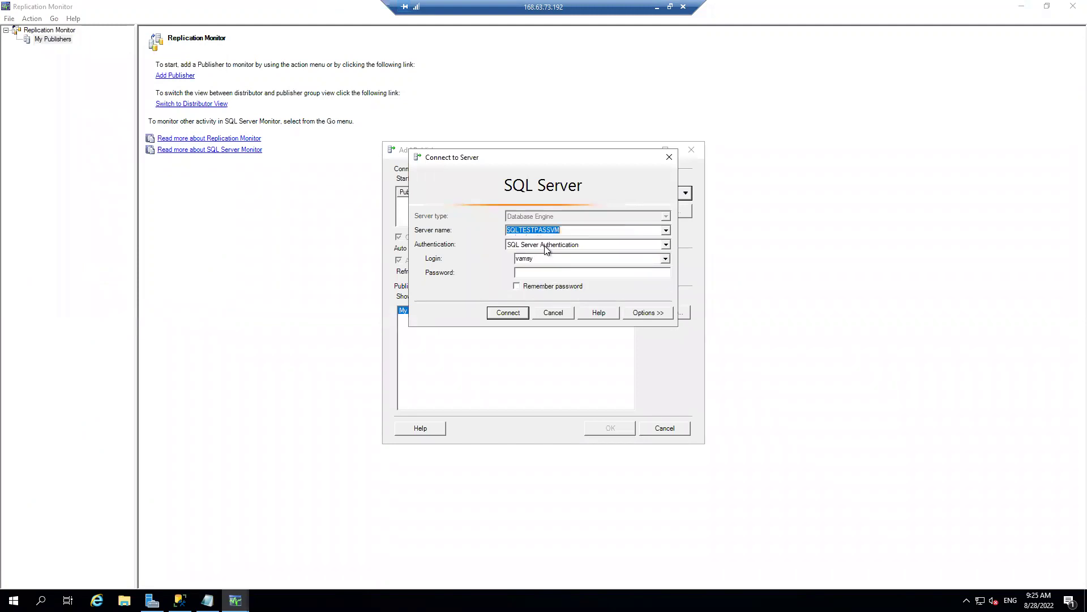
left_click(534, 274)
type("********")
key("Return")
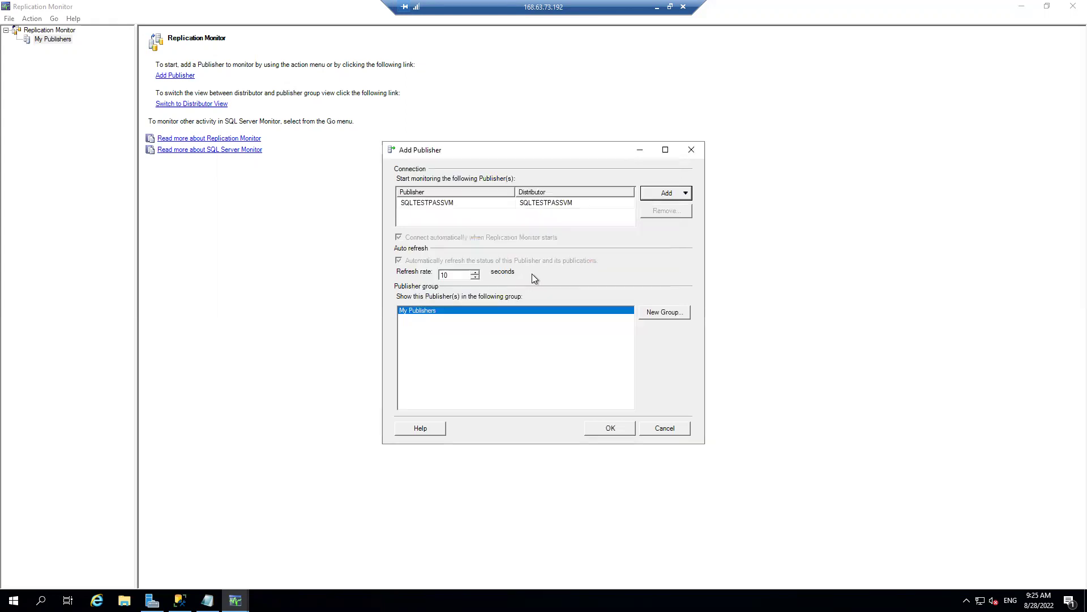
left_click(614, 429)
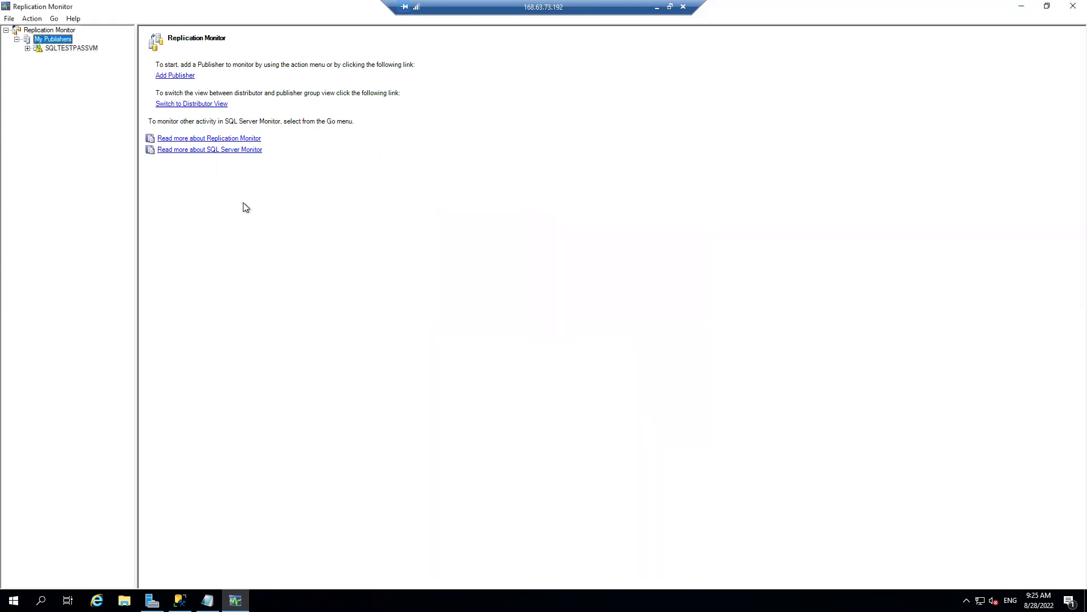
Review the Snapshot Agent's run history for the DEMOPUB publication
left_click(77, 57)
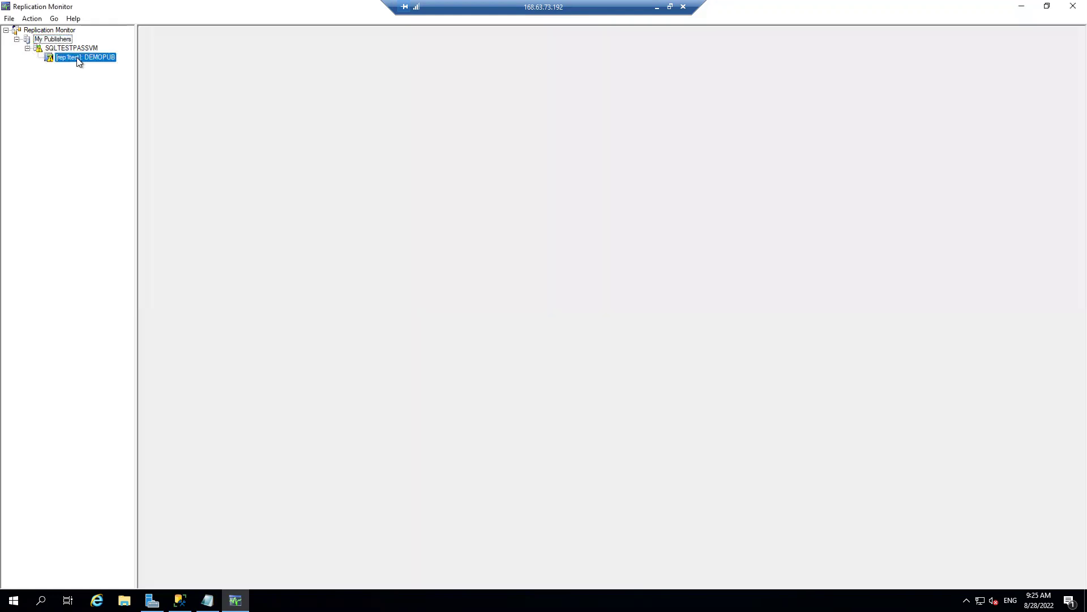
left_click(251, 49)
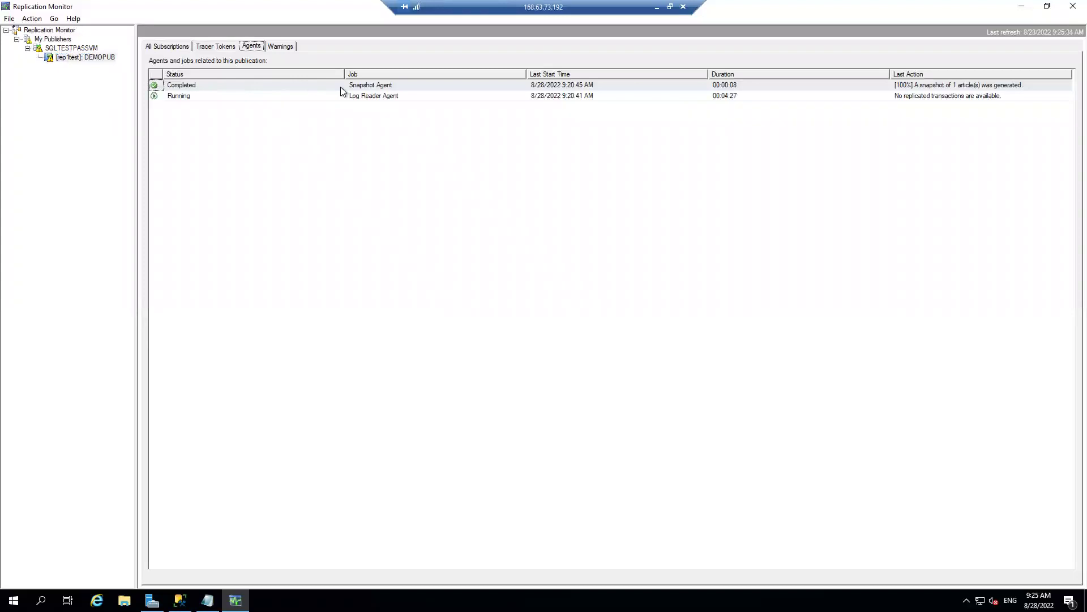
right_click(216, 84)
left_click(241, 90)
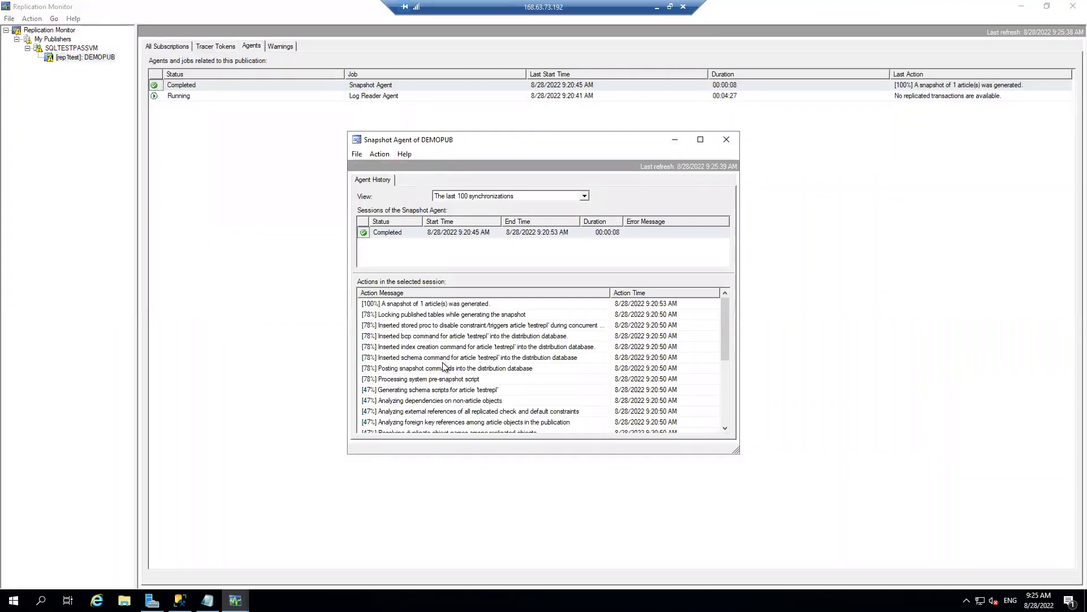
left_click(725, 139)
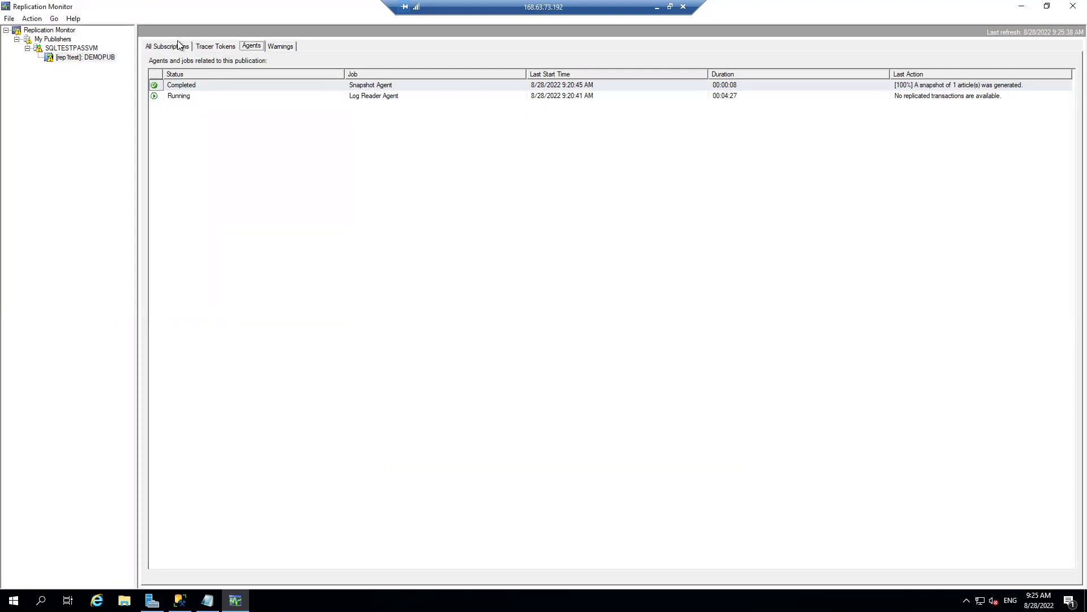
Check the test4 subscription's log reader, distribution history and undistributed commands, then return to SSMS
left_click(168, 45)
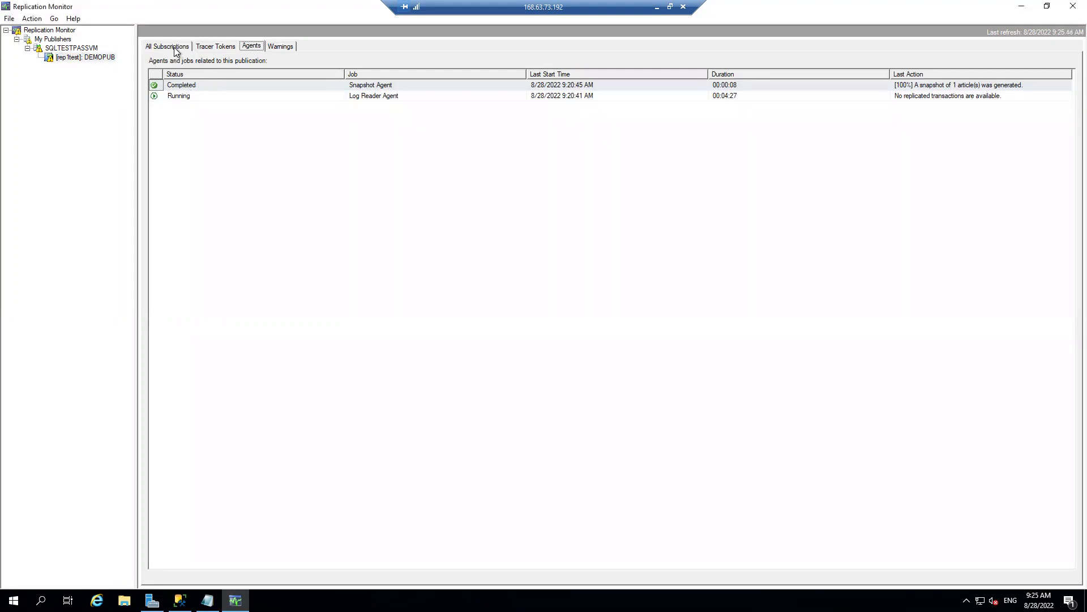
left_click(252, 49)
left_click(170, 45)
right_click(207, 91)
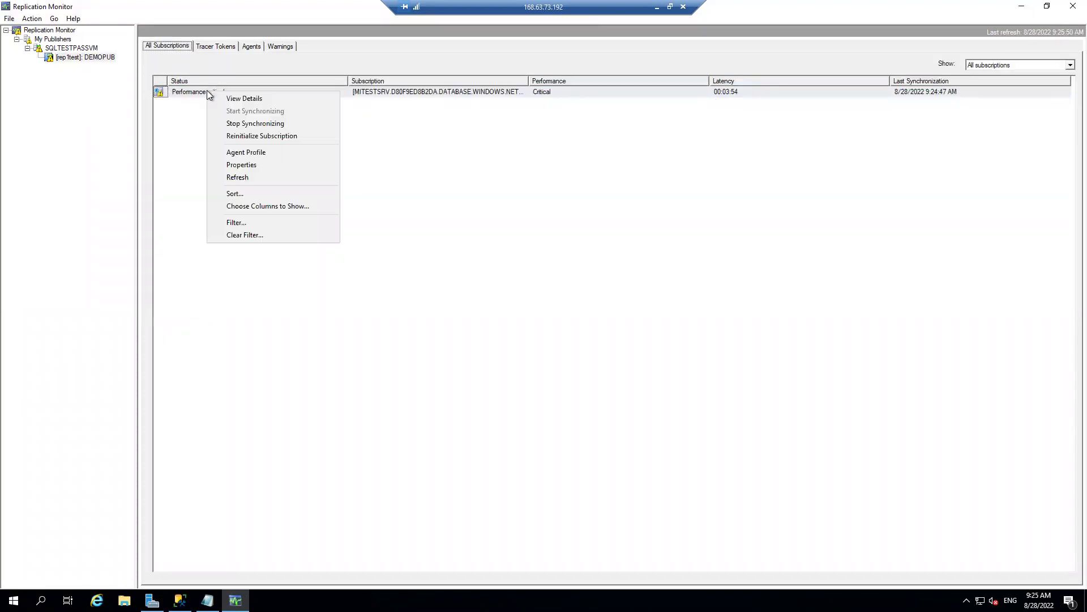
left_click(243, 99)
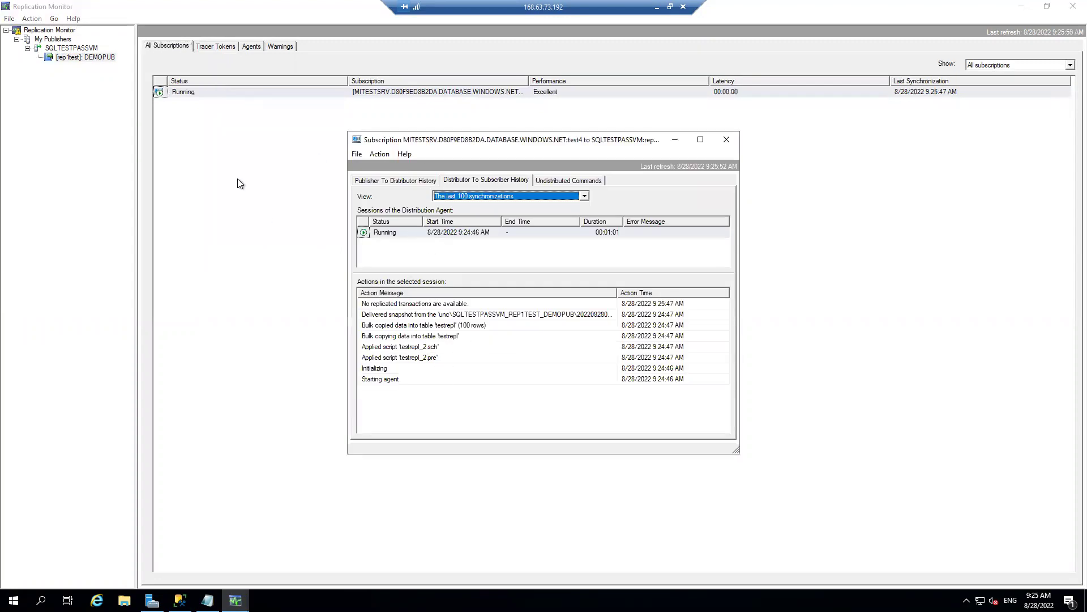
left_click(382, 179)
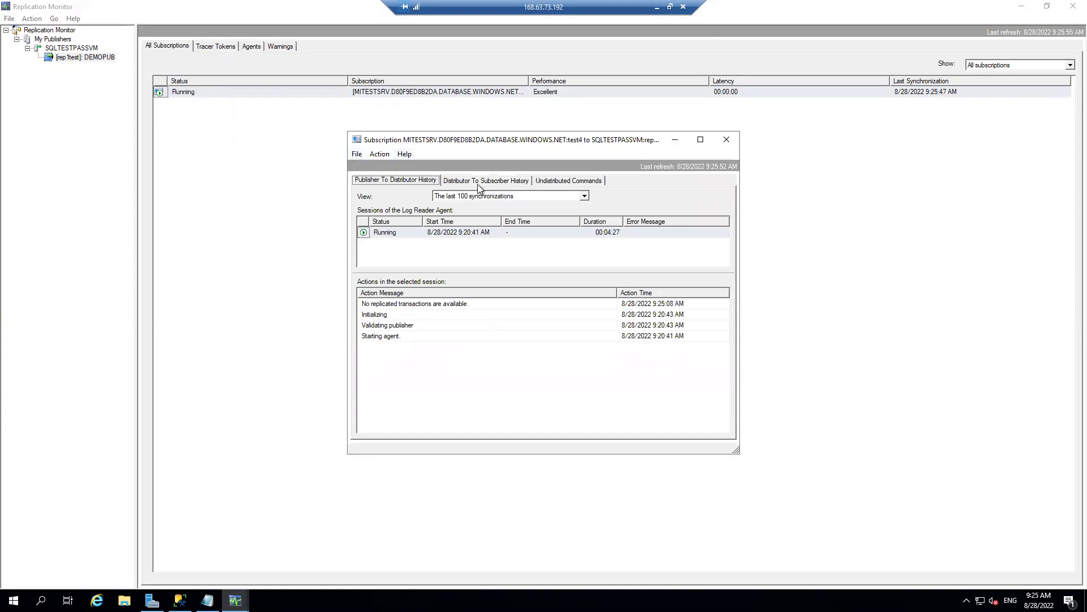
left_click(478, 185)
left_click(600, 182)
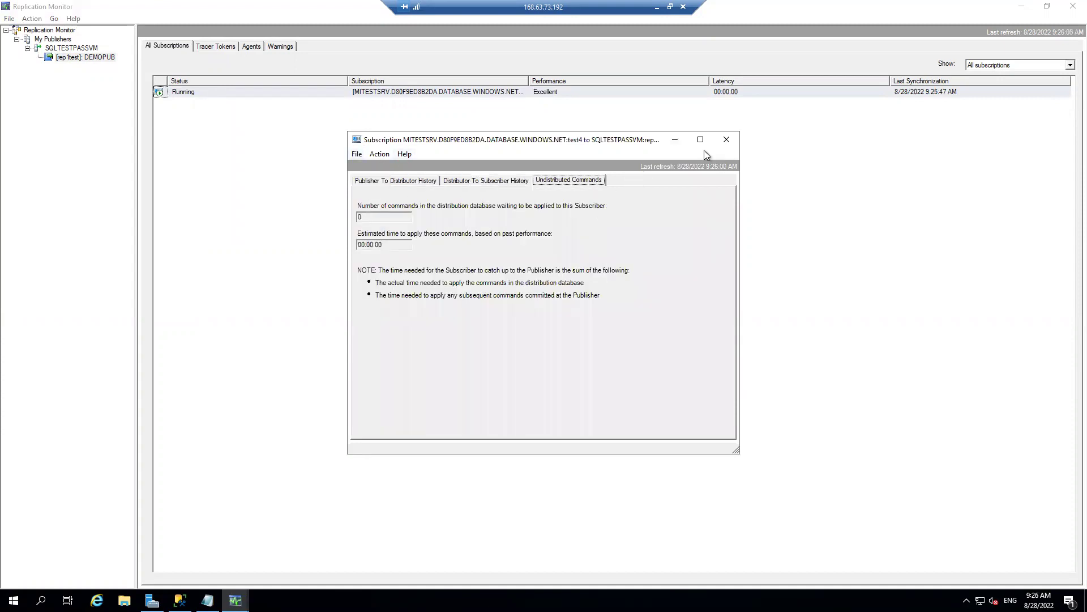
left_click(677, 139)
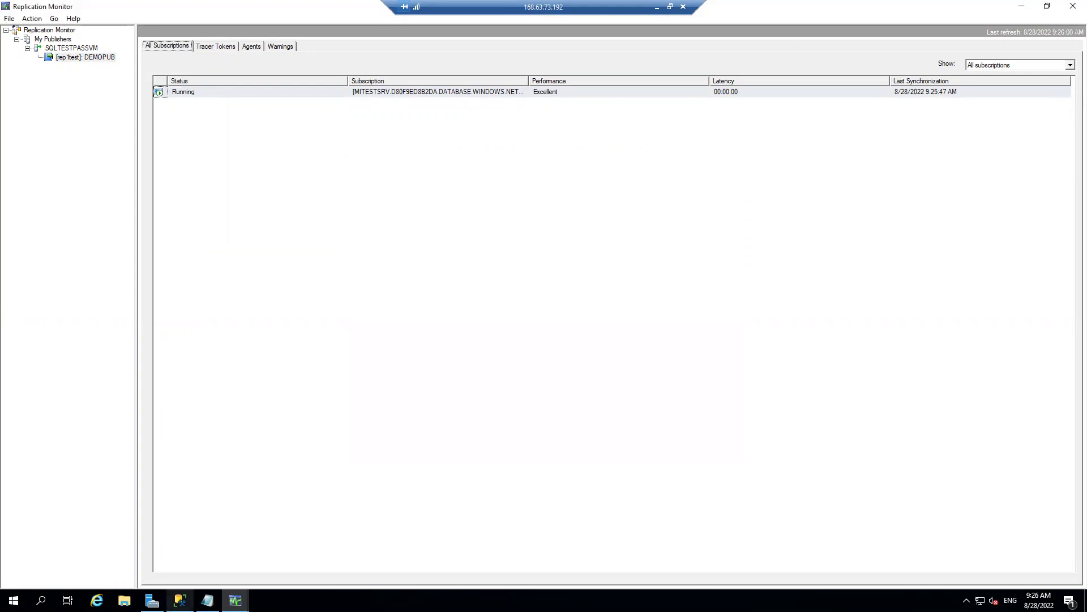
left_click(180, 600)
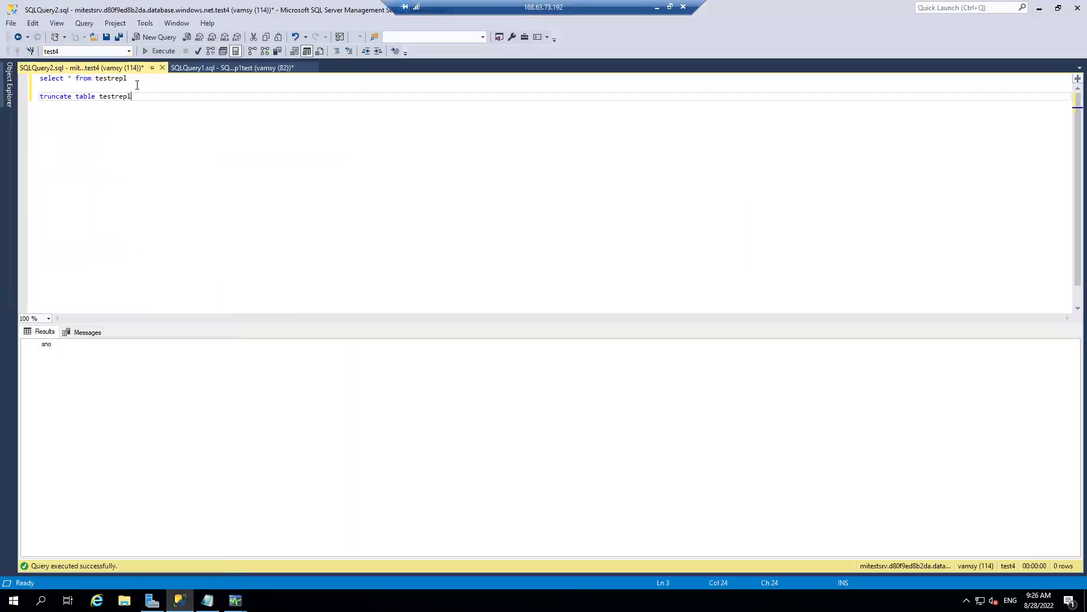
Run 'select * from testrepl' on test4 to confirm it holds 100 rows
left_click(149, 81)
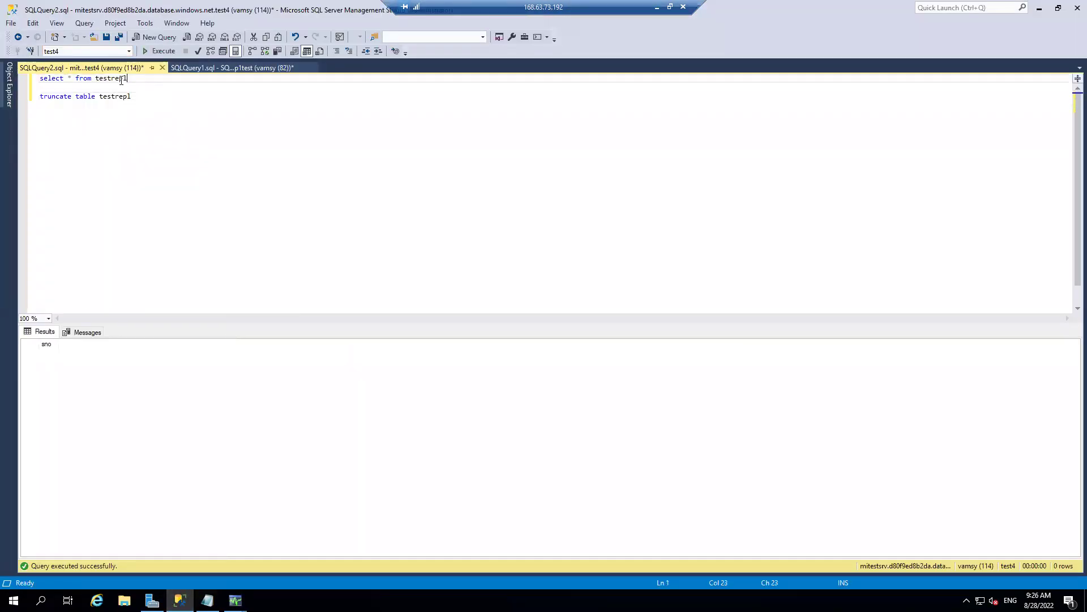
left_click_drag(129, 79, 25, 84)
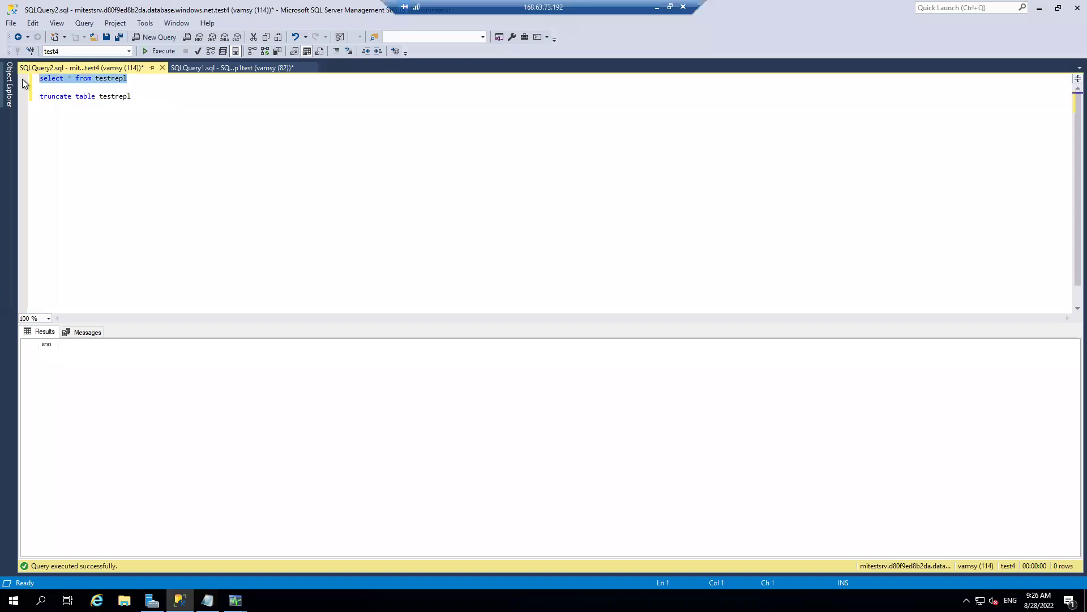
key("F5")
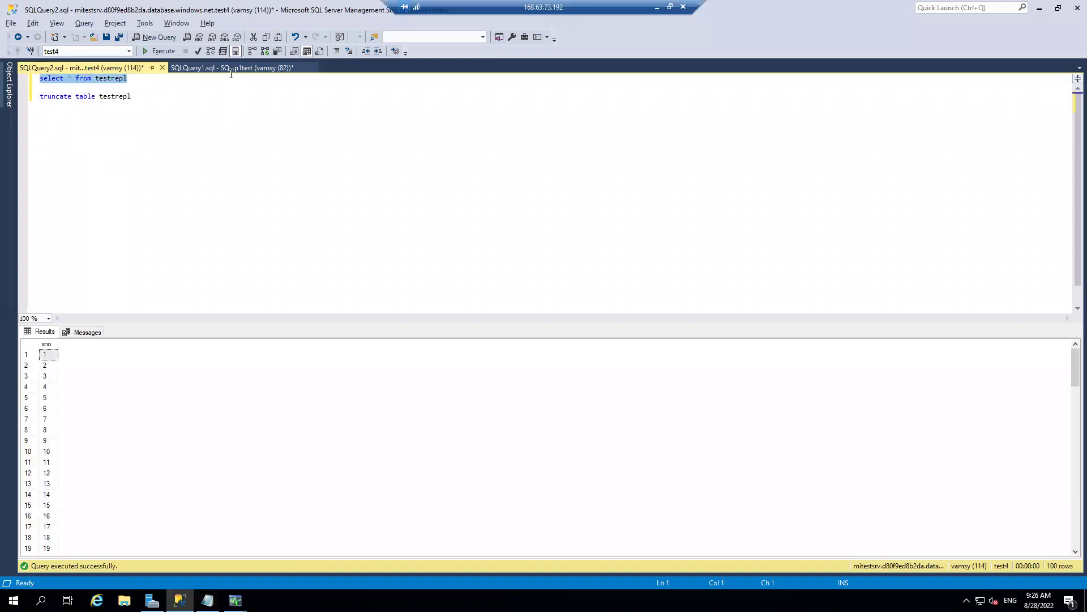
In the publisher script, declare @i int and initialize @i to 101
left_click(231, 68)
left_click(182, 158)
key("Return")
key("Return")
type("del")
key("BackSpace")
type("clare @")
key("BackSpace")
key("BackSpace")
type("i int")
key("Return")
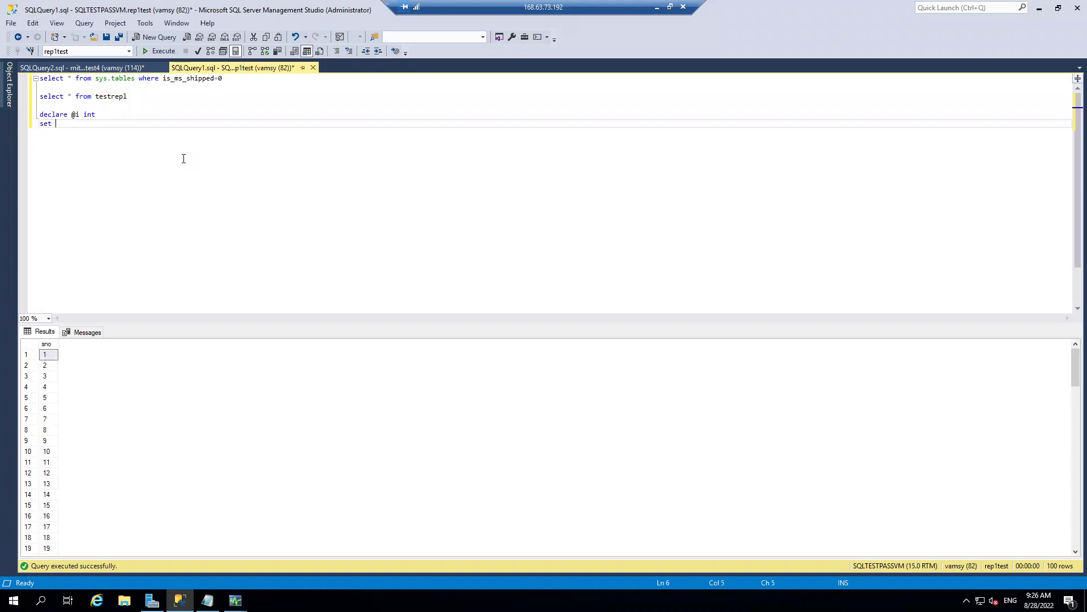
type("@i=101")
key("Return")
Write a while (@i<200) loop inserting values(@i) into testrepl and incrementing @i by 1
type("while")
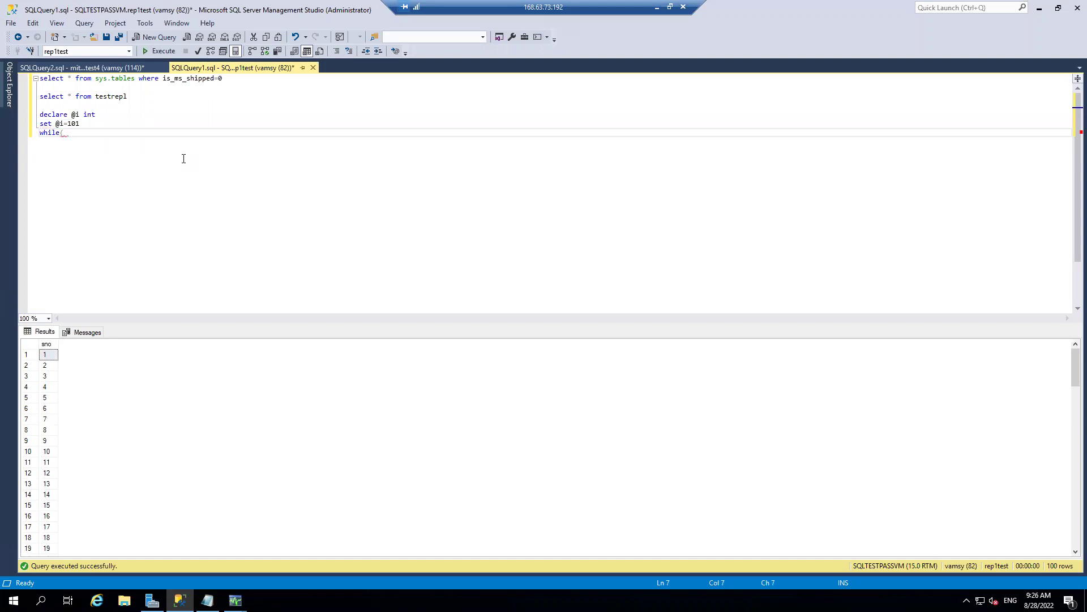
type("(@i")
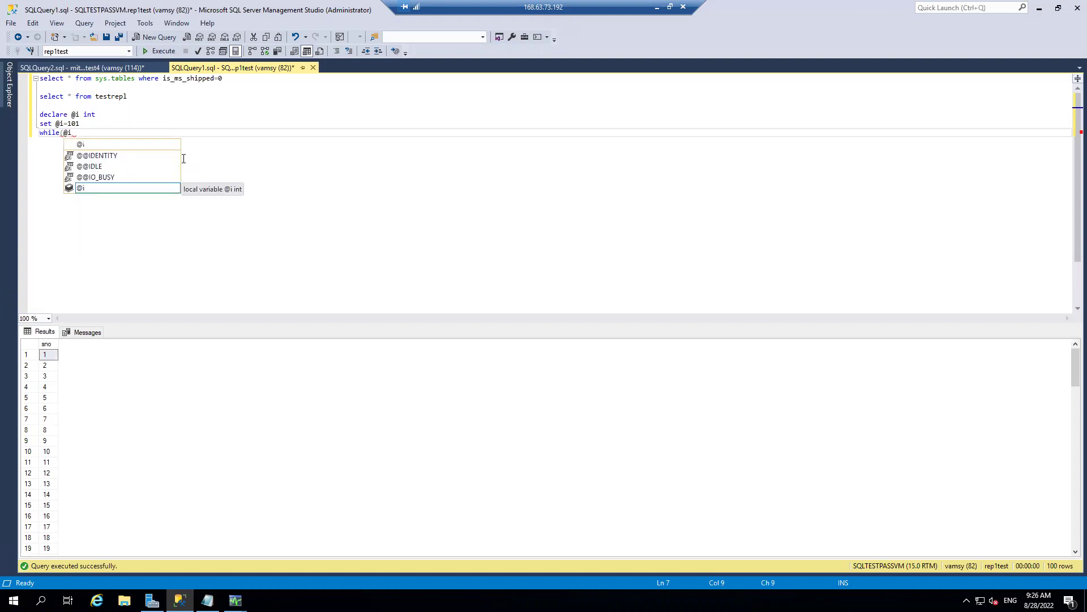
type("<200)")
key("Return")
type("begin")
key("Return")
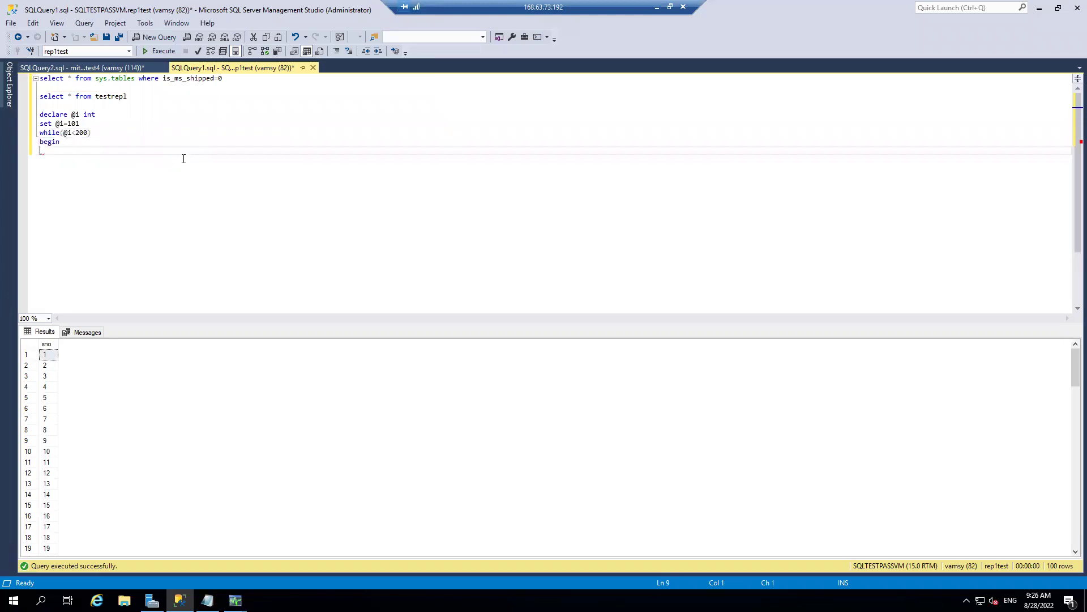
type("insert t")
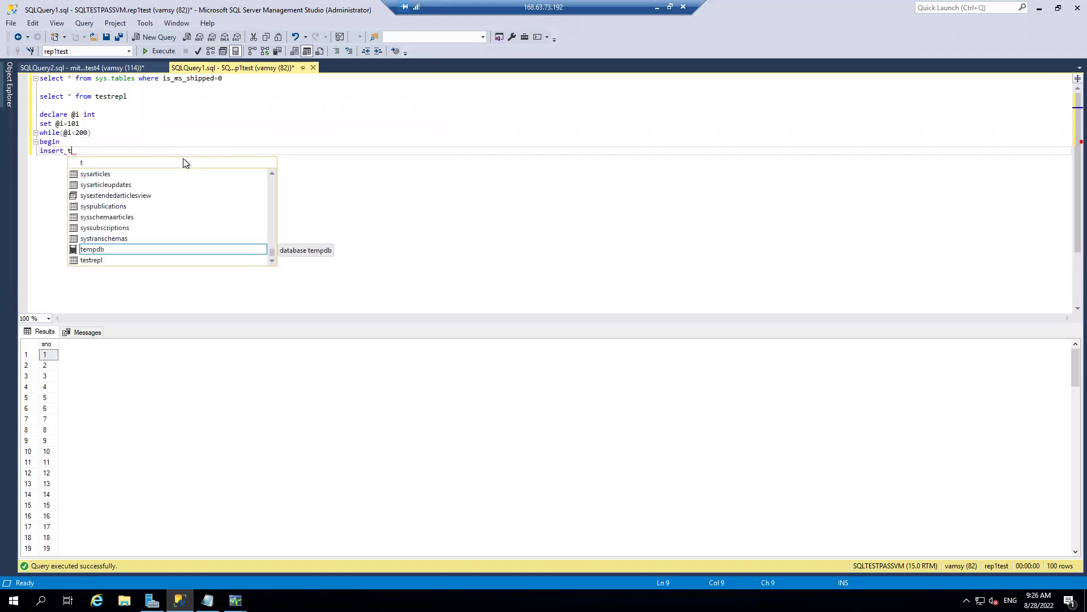
type("es")
key("Tab")
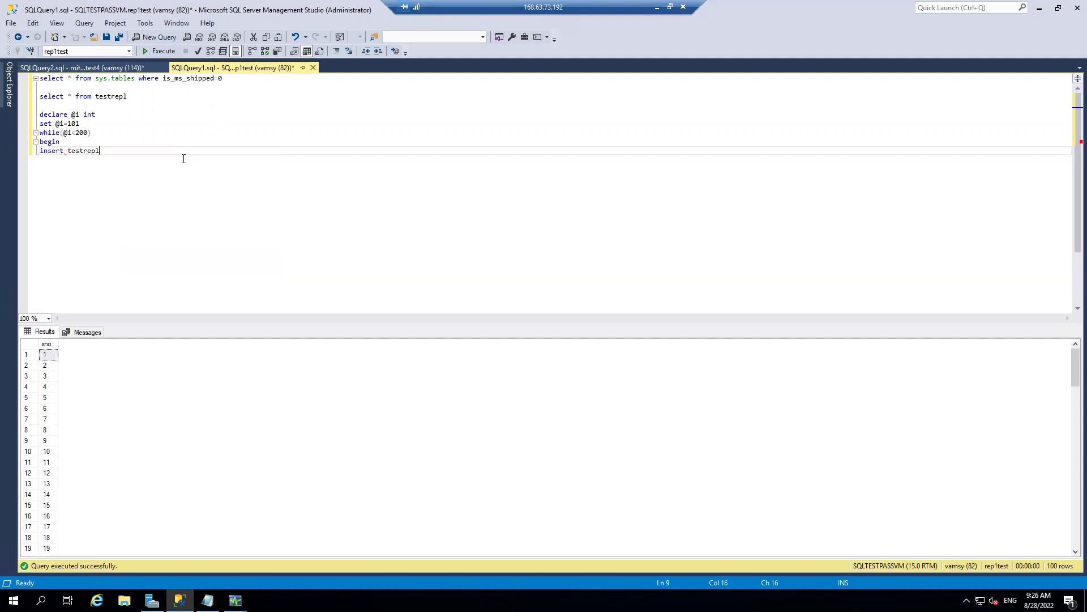
type("values(@i)")
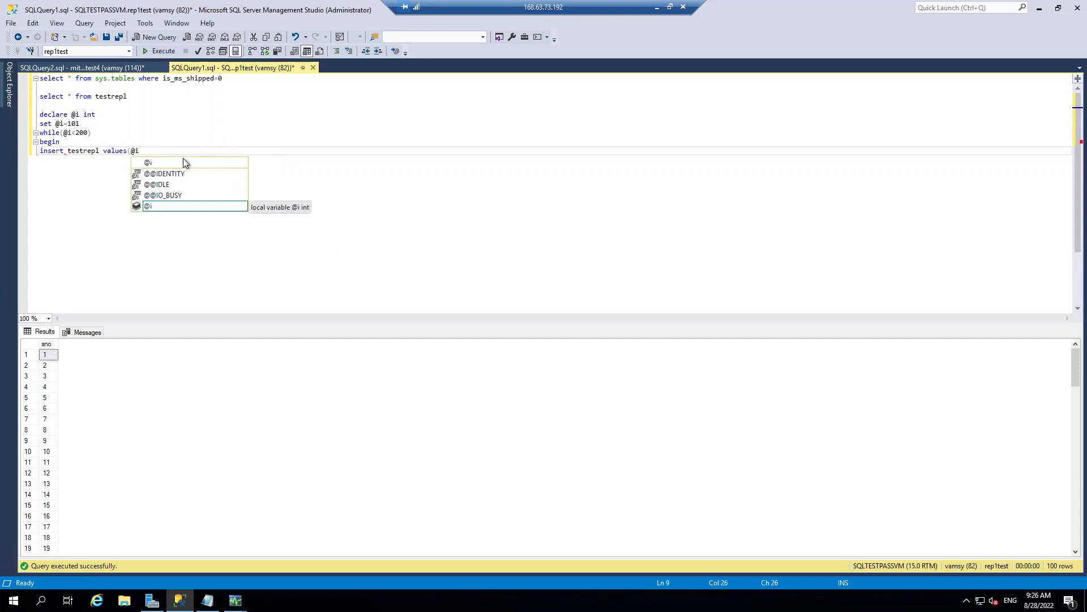
key("Return")
type("set ")
type("@i=@i")
type("=")
key("BackSpace")
type("+1")
key("Return")
type("end")
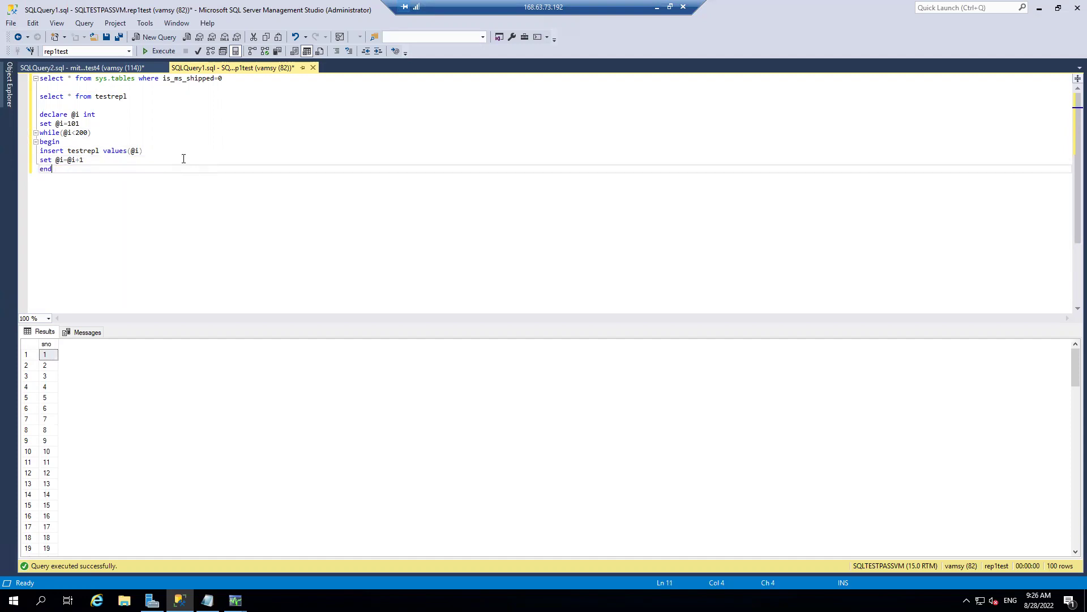
Add a 'set nocount on' line above the declare statement
left_click(39, 115)
key("Return")
key("Up")
type("set nocount on")
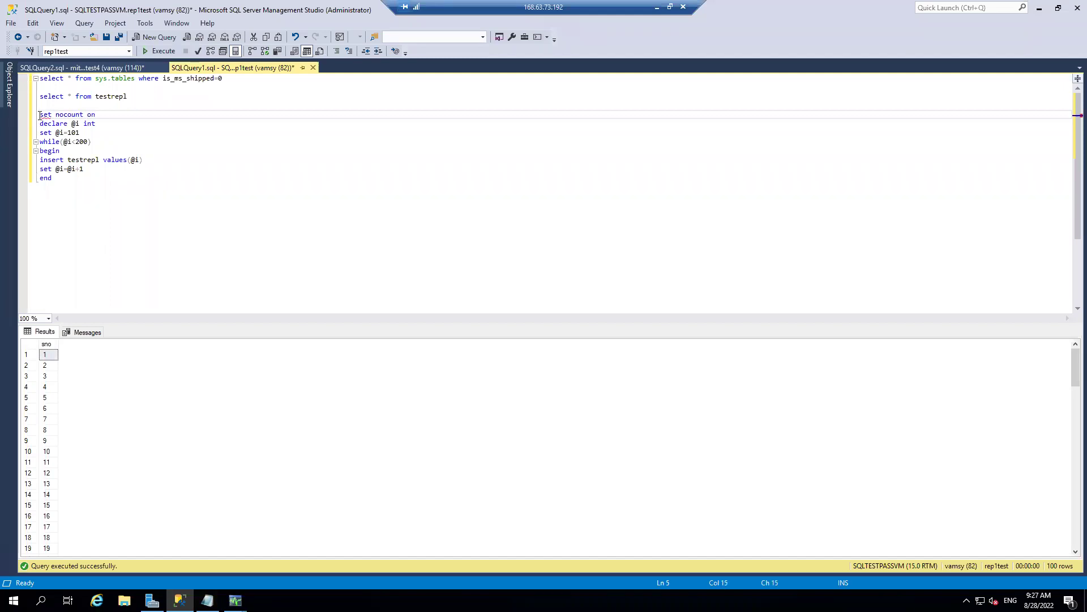
Execute the insert loop on the publisher, then re-query testrepl to see 199 rows
left_click_drag(57, 180, 35, 114)
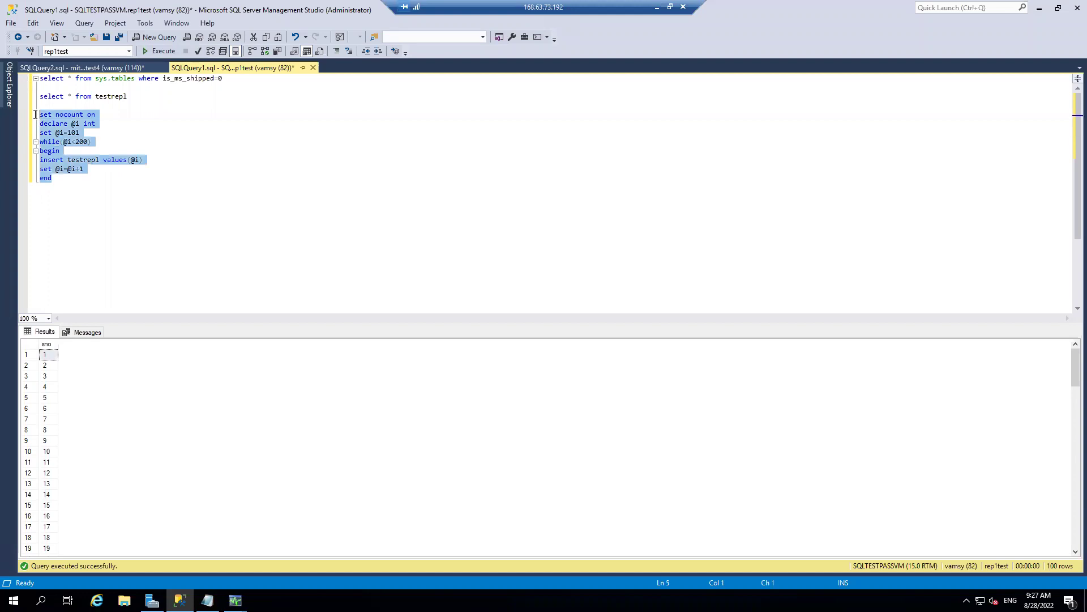
key("F5")
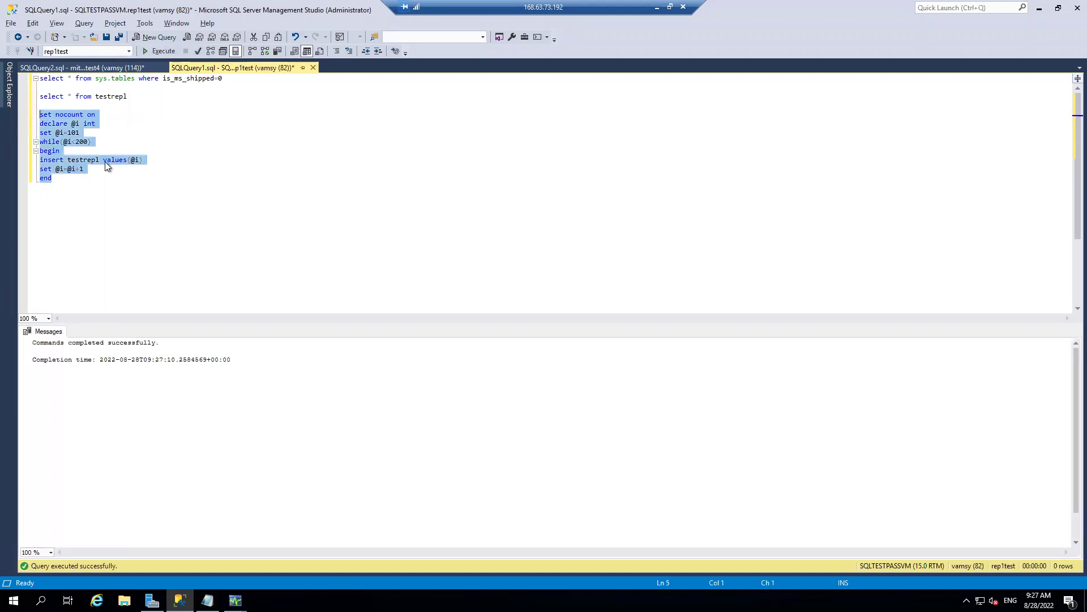
left_click_drag(128, 98, 39, 97)
key("F5")
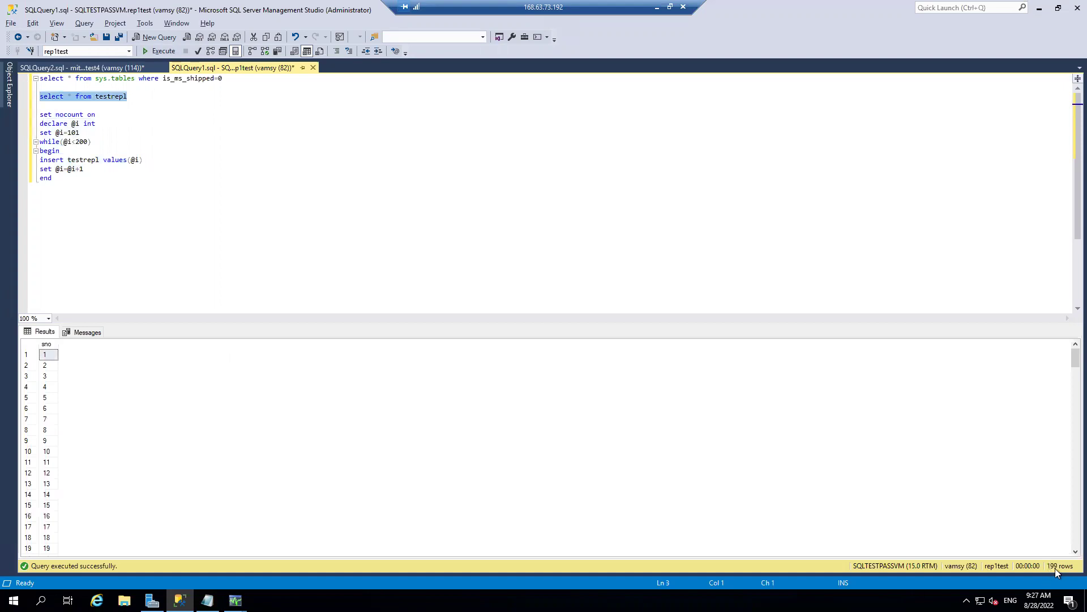
Re-run 'select * from testrepl' in the test4 script to show 199 replicated rows
left_click(114, 68)
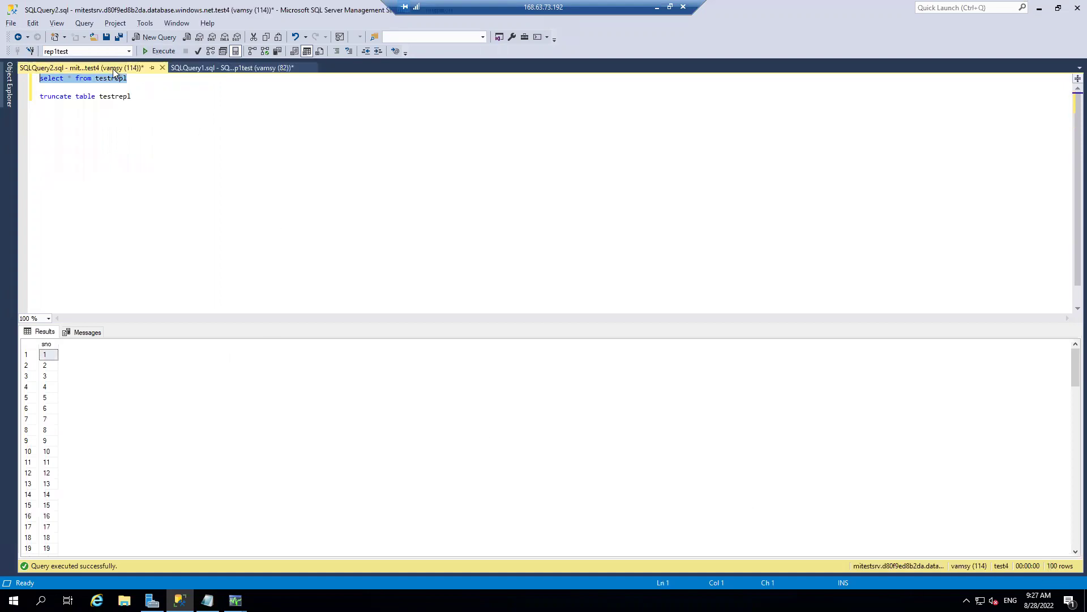
key("F5")
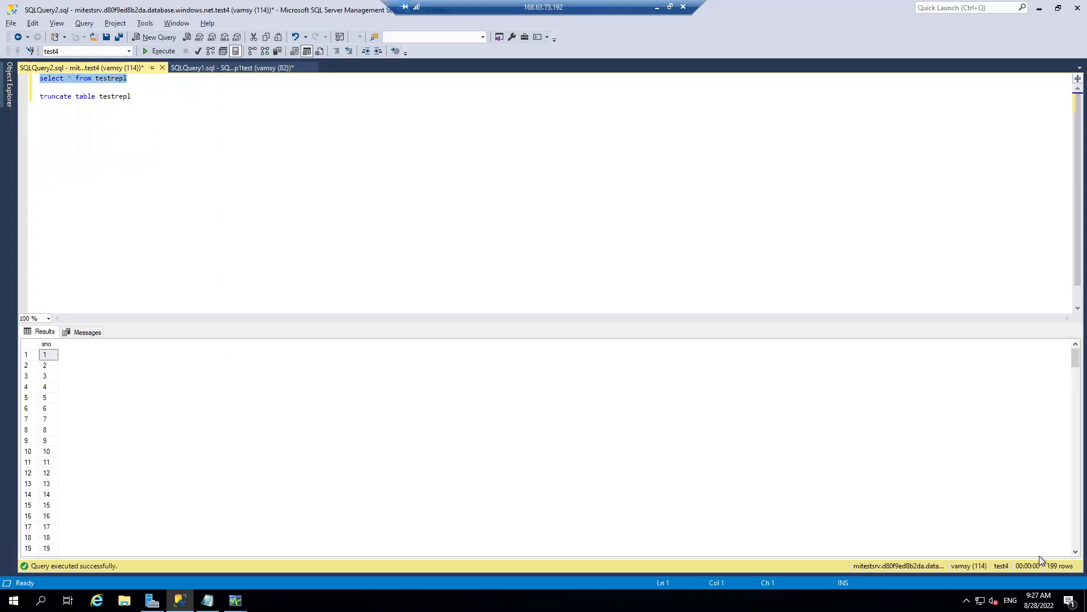
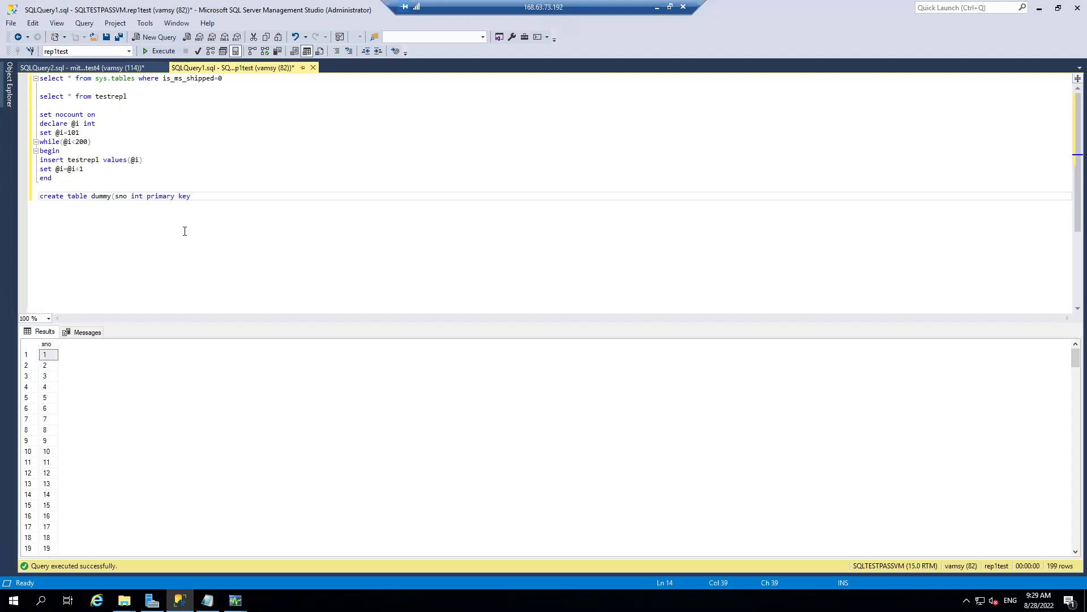
Create the dummy table by running the CREATE TABLE dummy statement
type(")")
key("shift+Home")
key("F5")
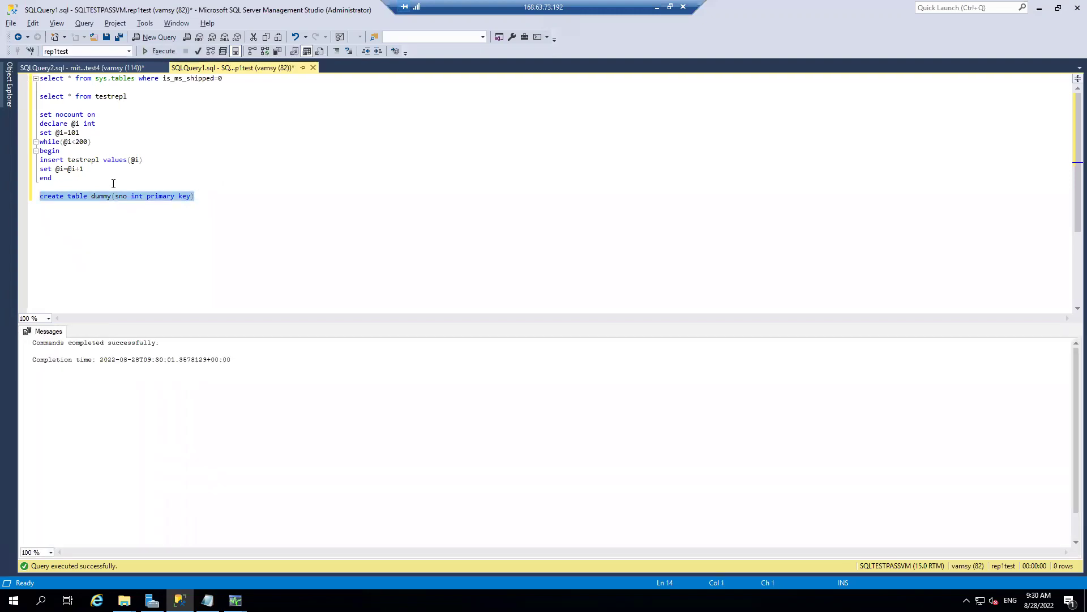
Copy the insert loop, retarget it from testrepl to dummy, and run it to fill dummy
left_click_drag(56, 184, 32, 114)
key("ctrl+c")
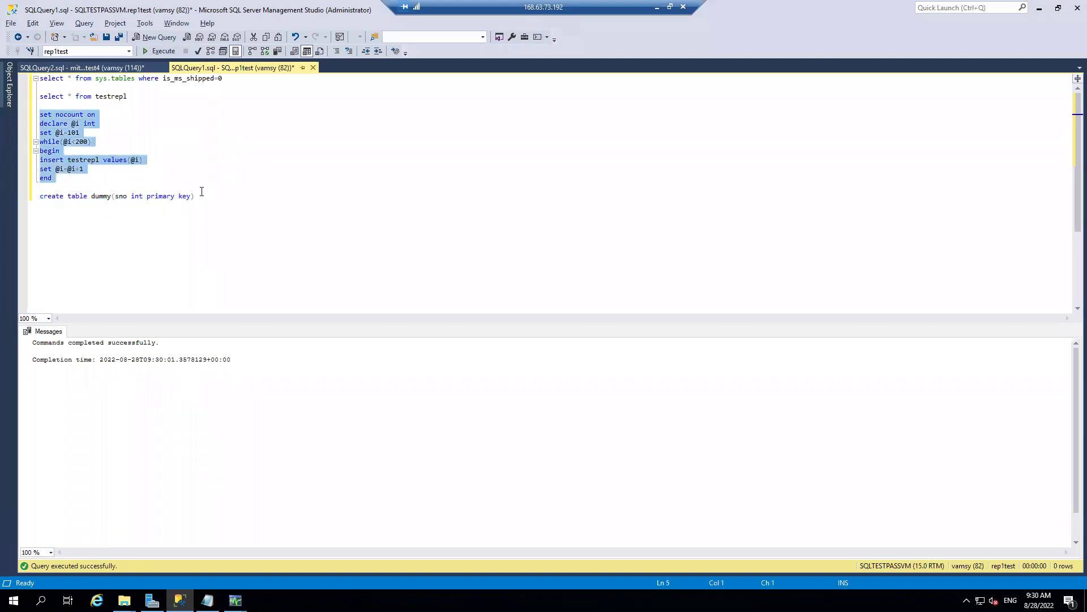
left_click(209, 207)
key("Return")
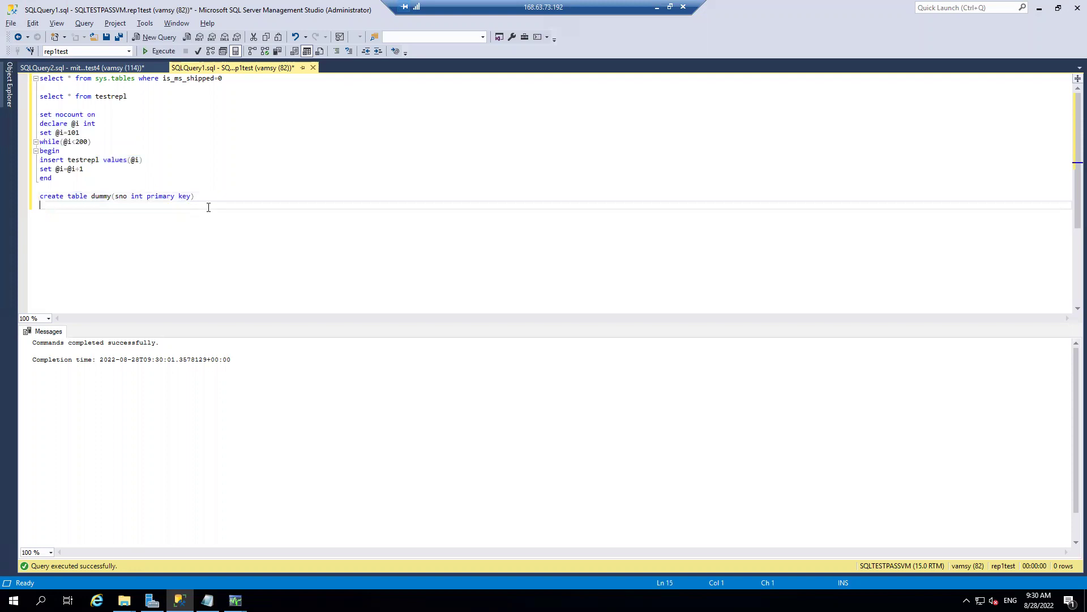
key("ctrl+v")
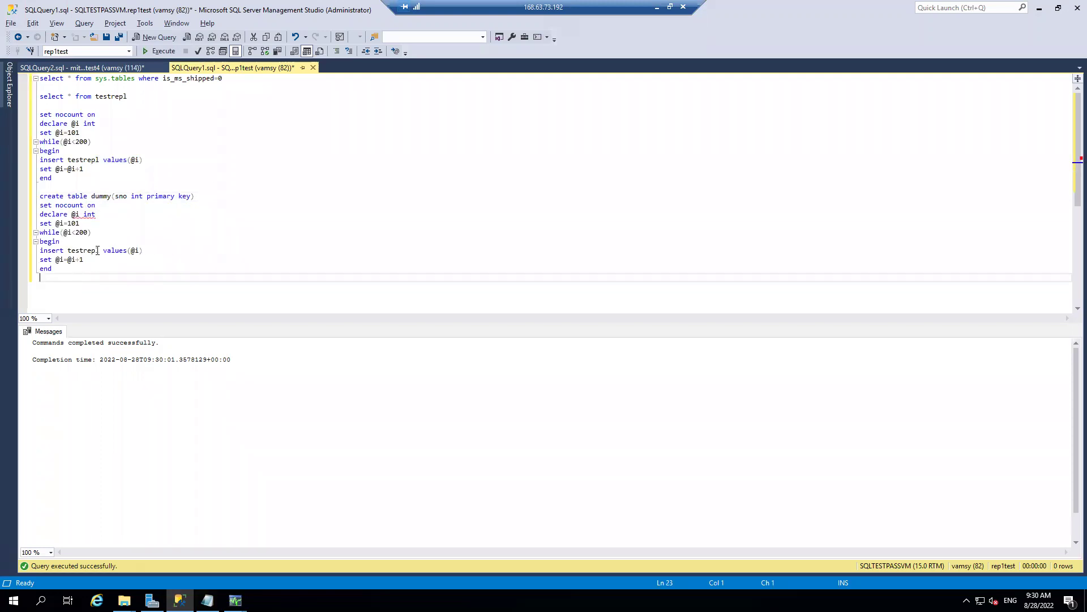
left_click_drag(100, 251, 68, 250)
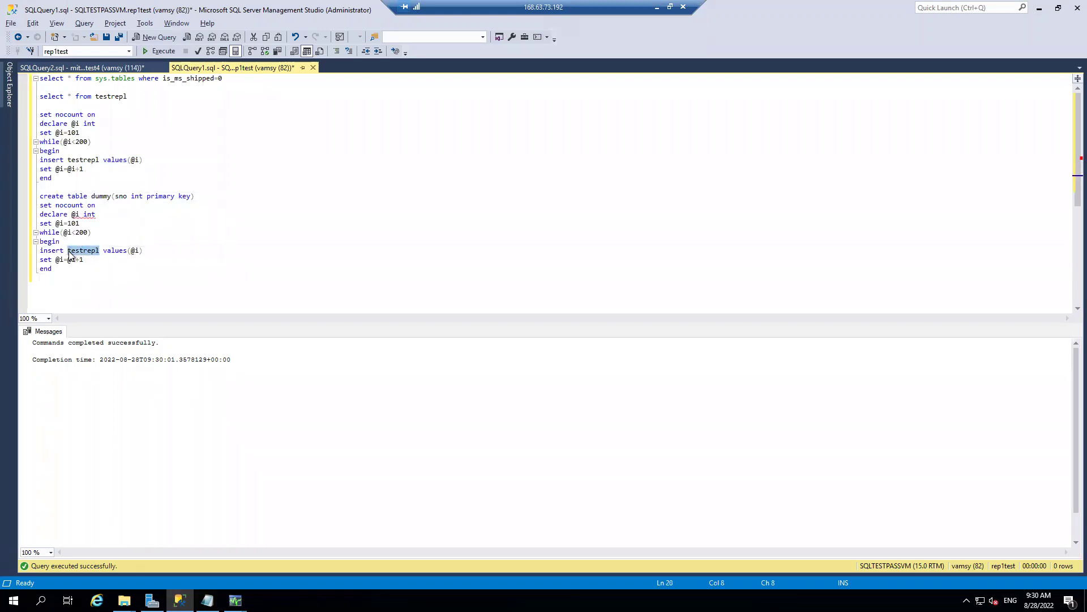
type("dummy")
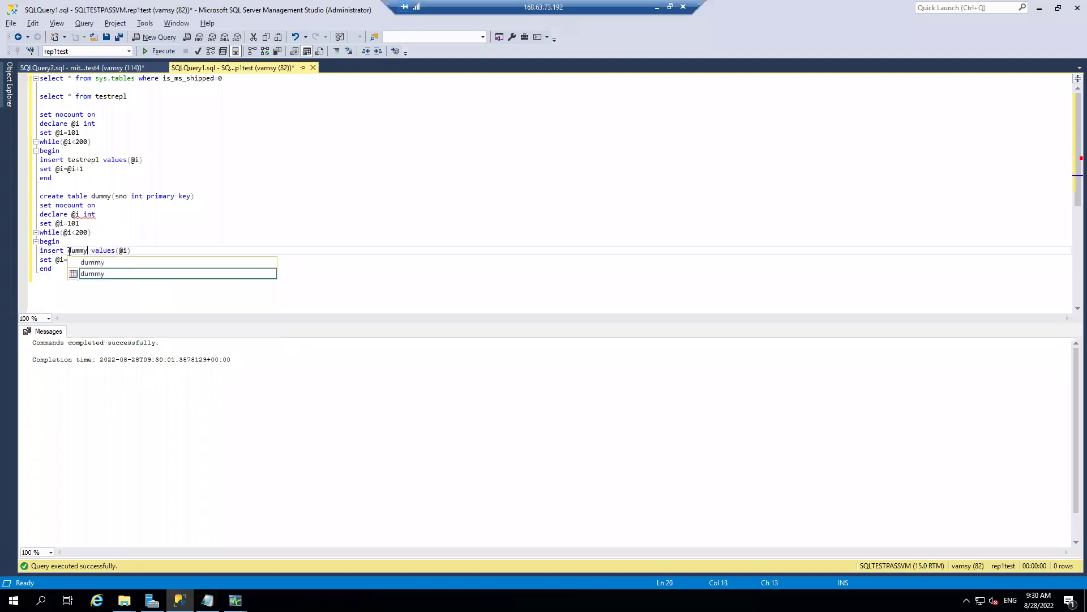
left_click(241, 207)
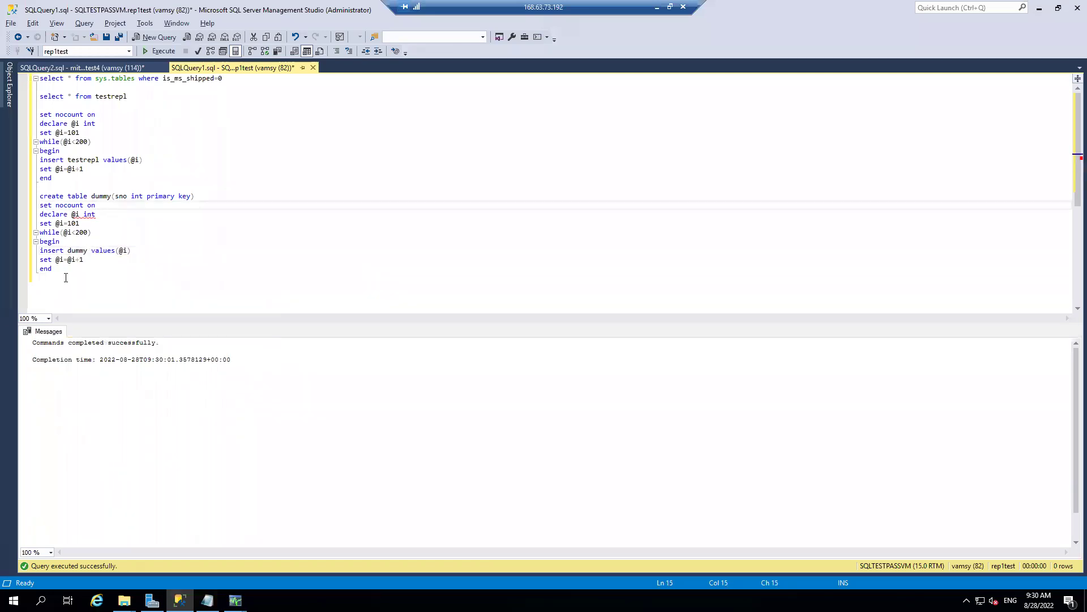
left_click_drag(66, 277, 38, 193)
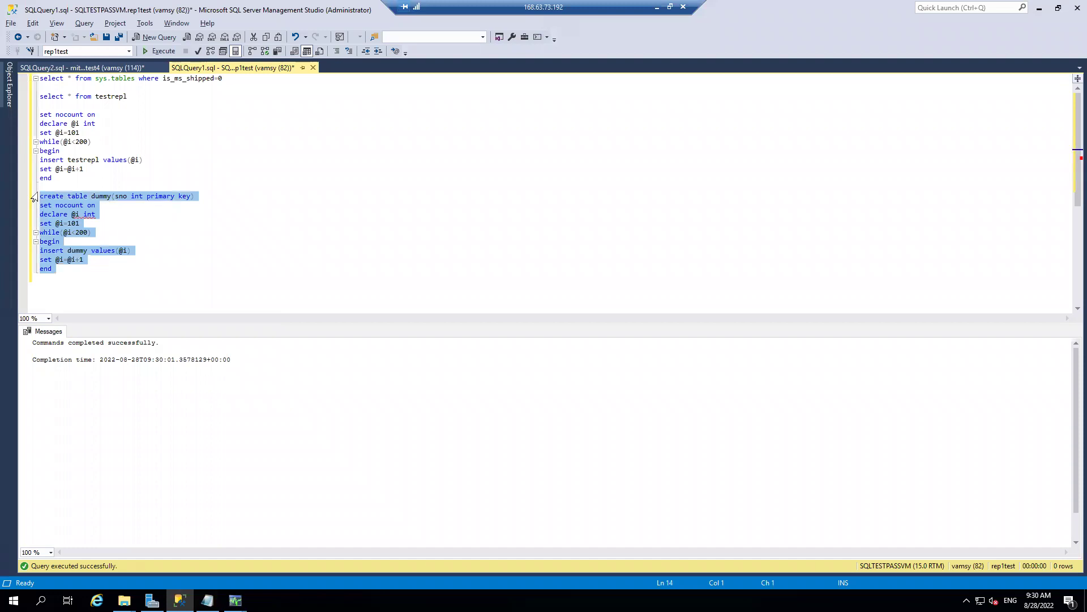
left_click_drag(52, 268, 41, 206)
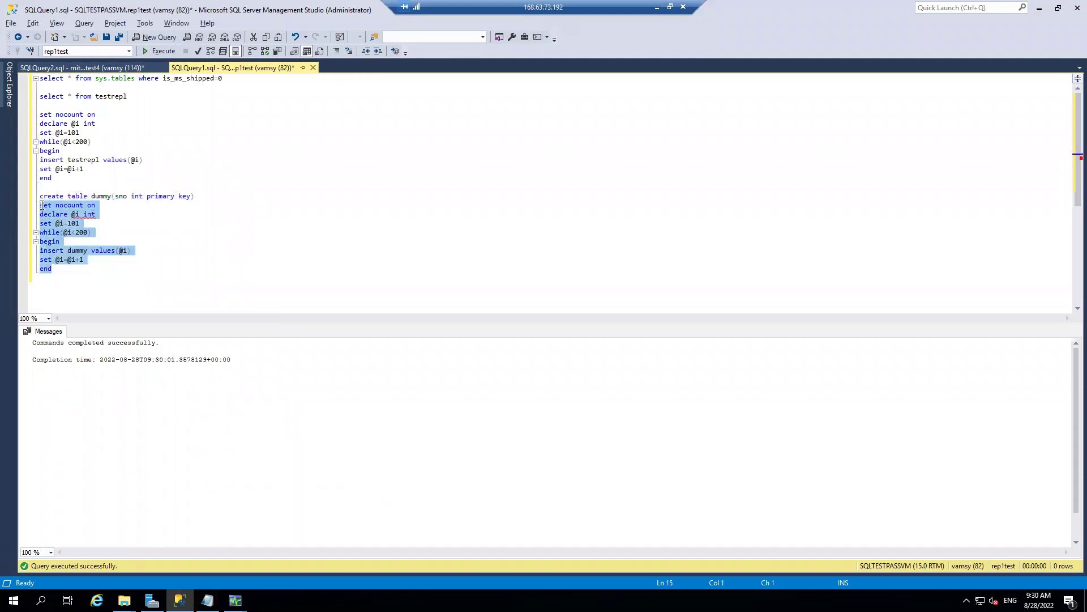
key("F5")
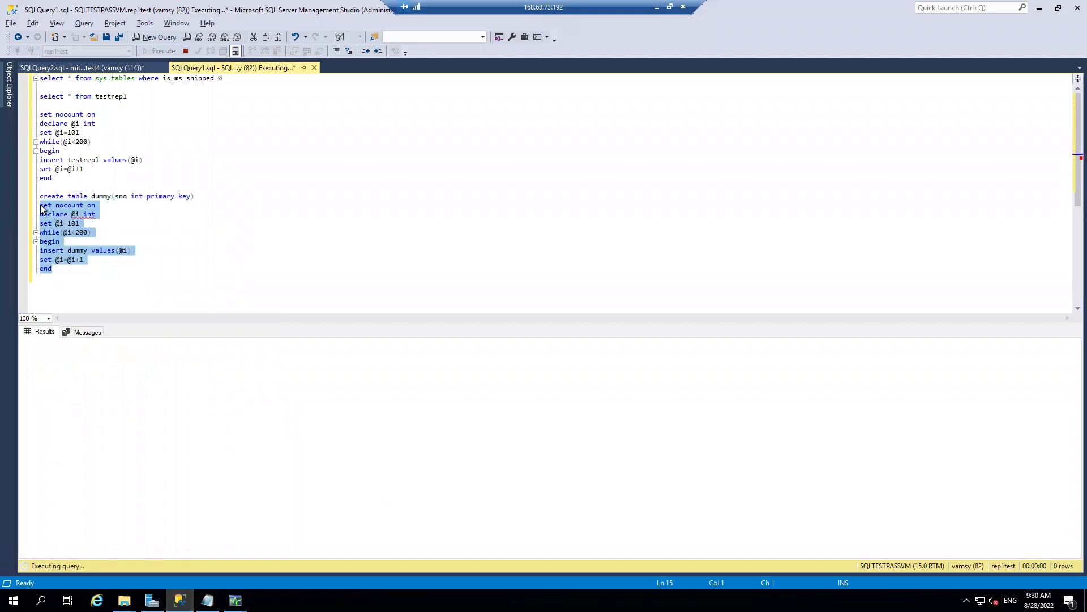
Query select * from dummy, returning 99 rows starting at sno 101
left_click(83, 287)
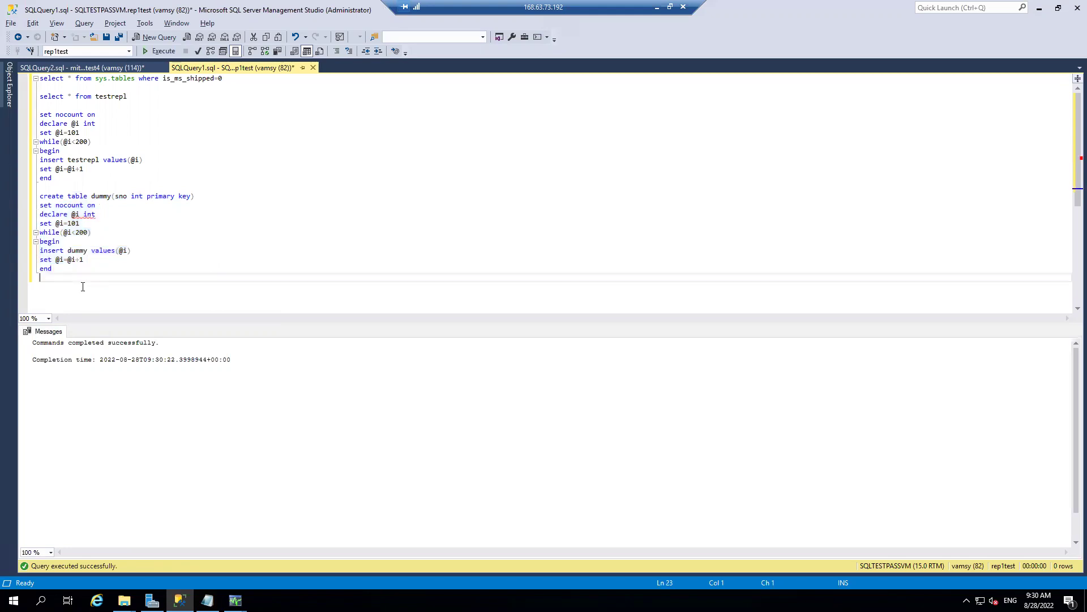
key("Return")
key("Return")
type("select 8 from dummy")
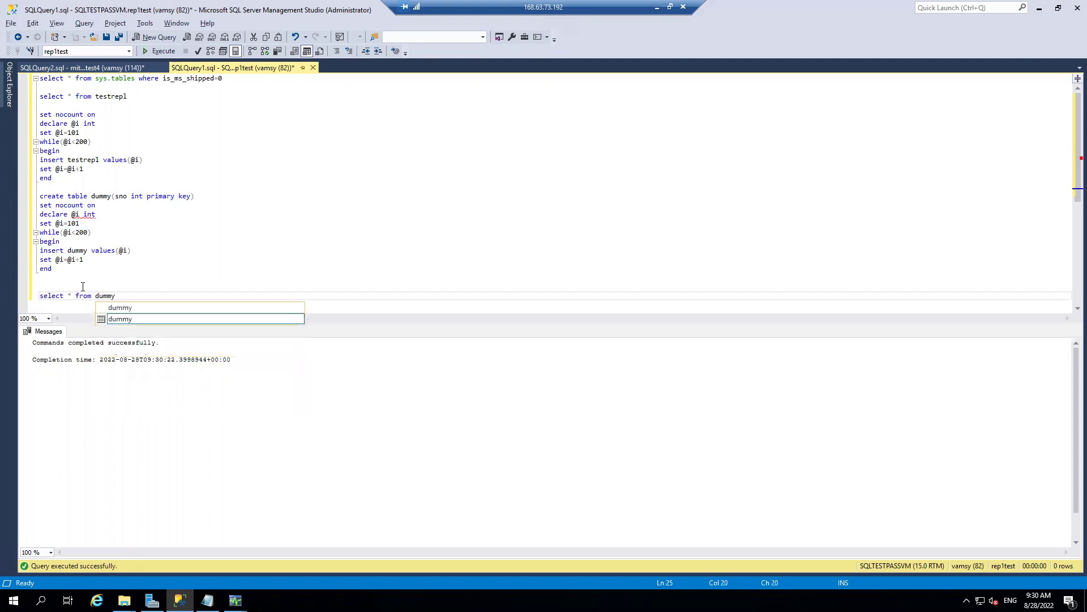
key("shift+Home")
key("F5")
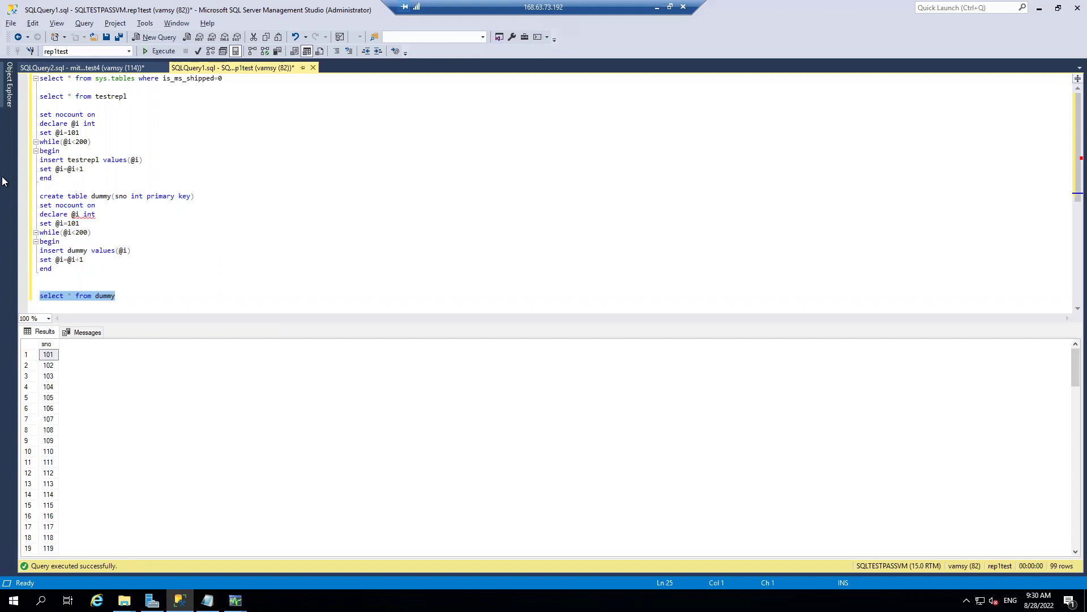
left_click(9, 85)
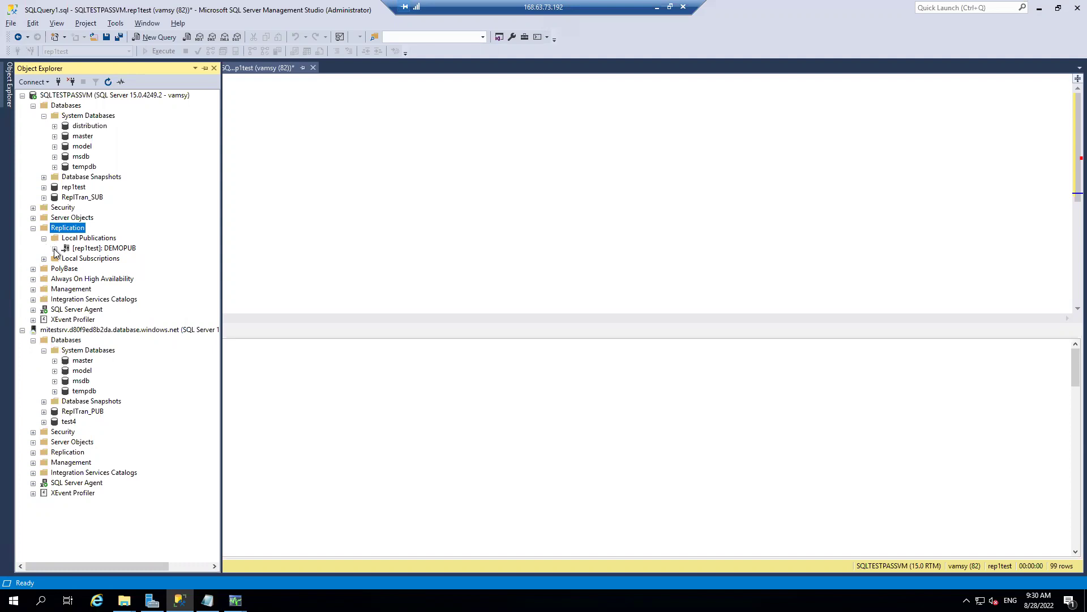
Include the dummy table as an article in DEMOPUB's publication properties, alongside testrepl
right_click(105, 250)
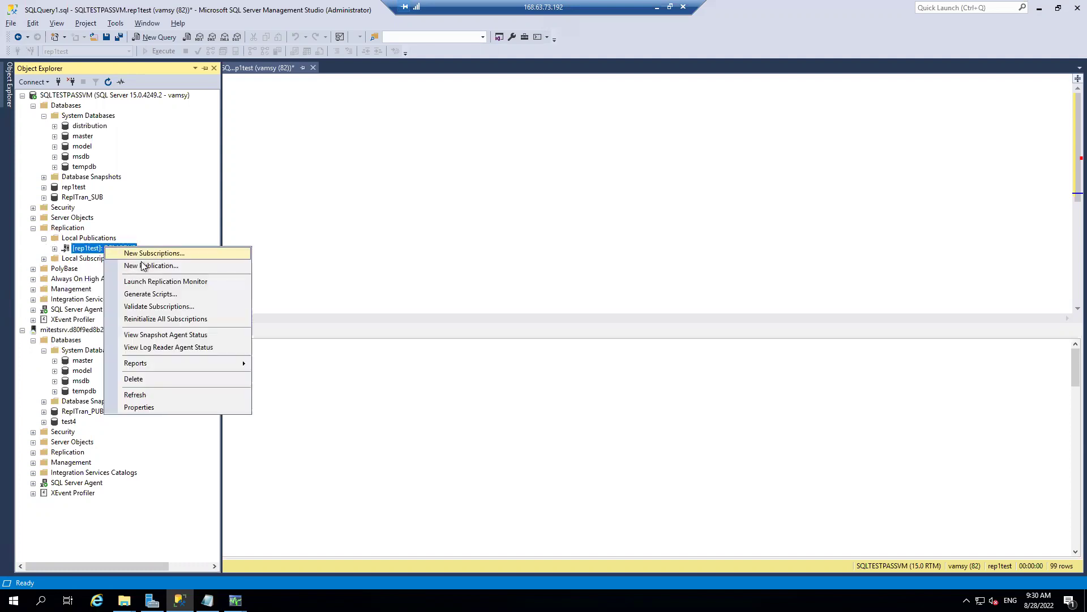
left_click(155, 408)
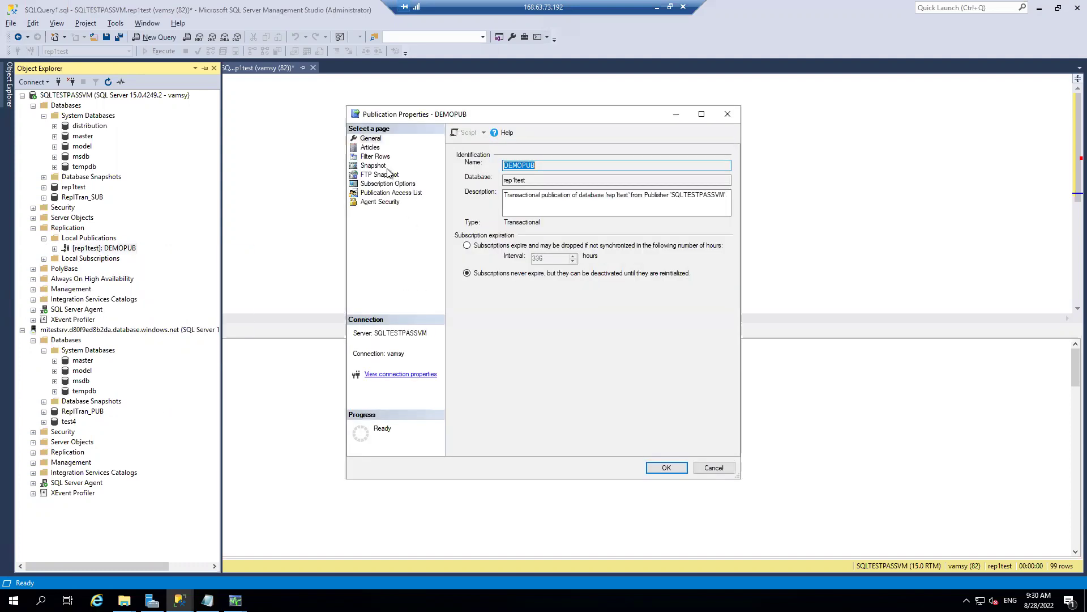
left_click(371, 147)
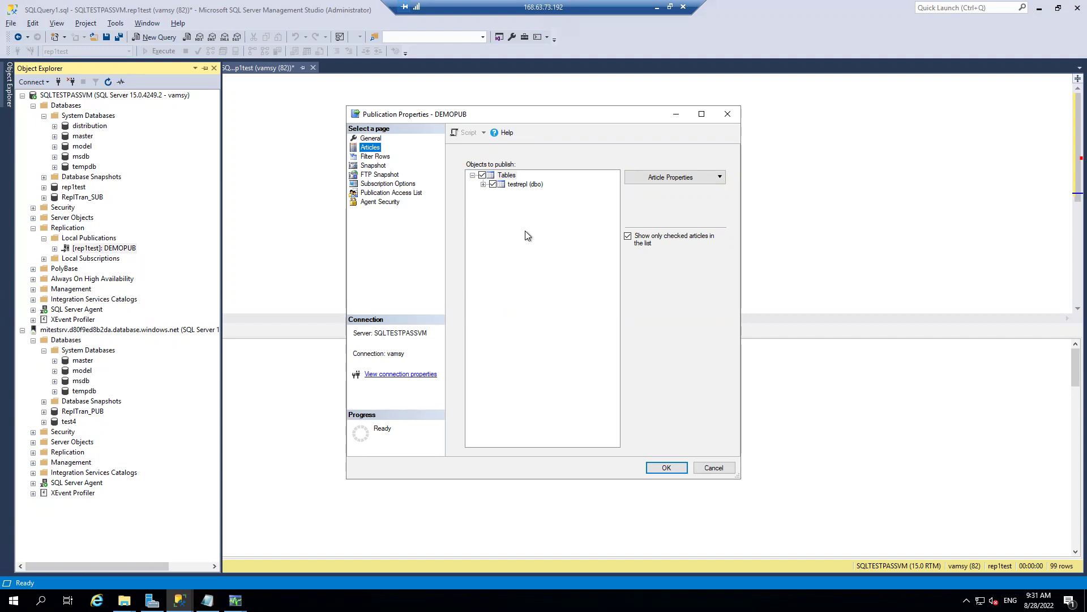
left_click(482, 176)
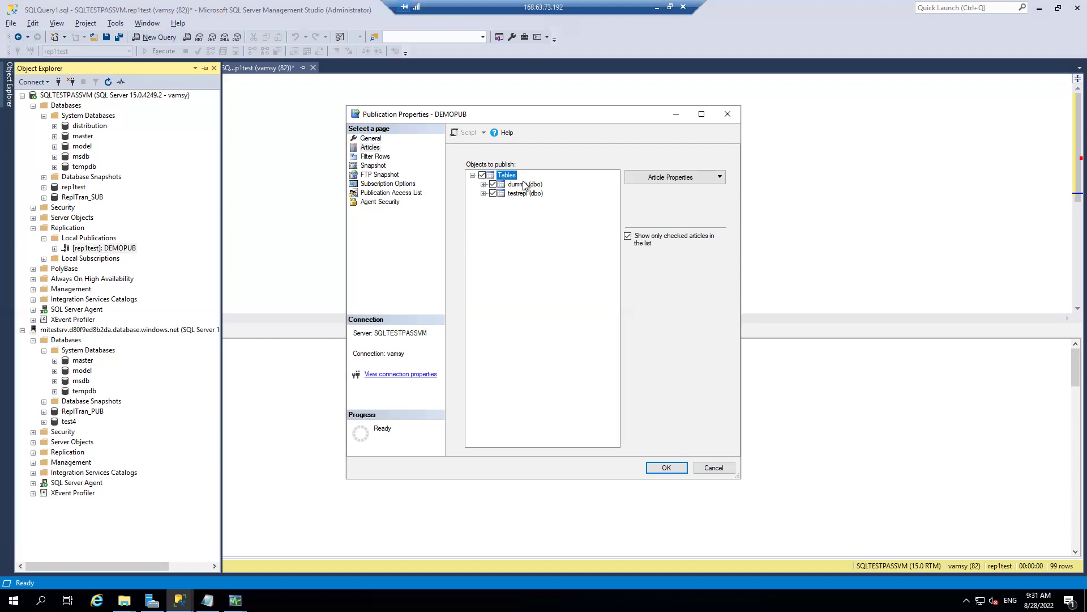
left_click(524, 185)
left_click(674, 467)
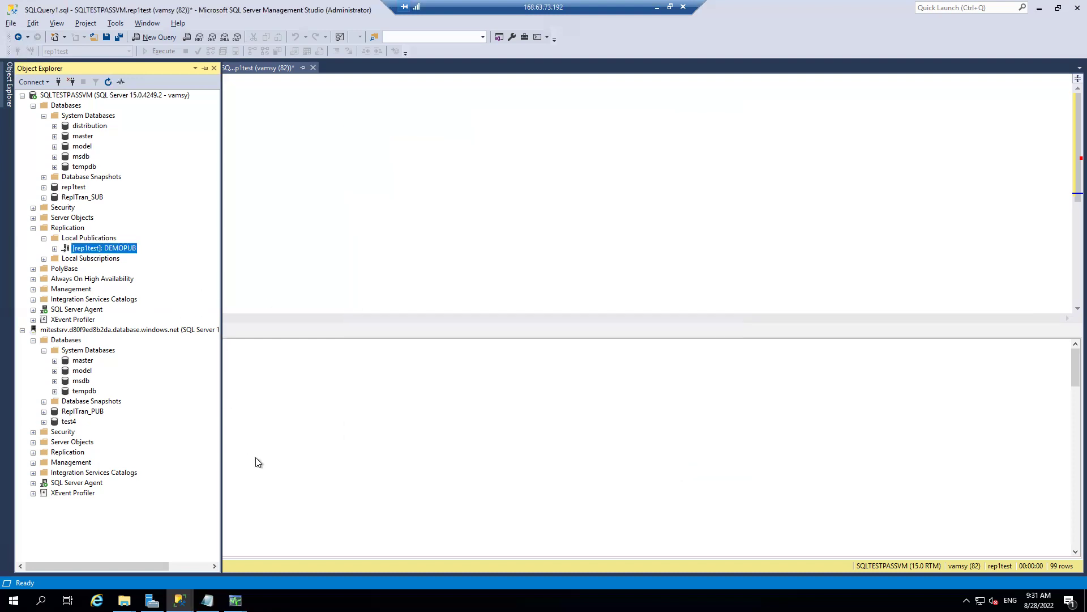
In Replication Monitor, start the DEMOPUB Snapshot Agent and refresh the agent statuses
mouse_move(236, 601)
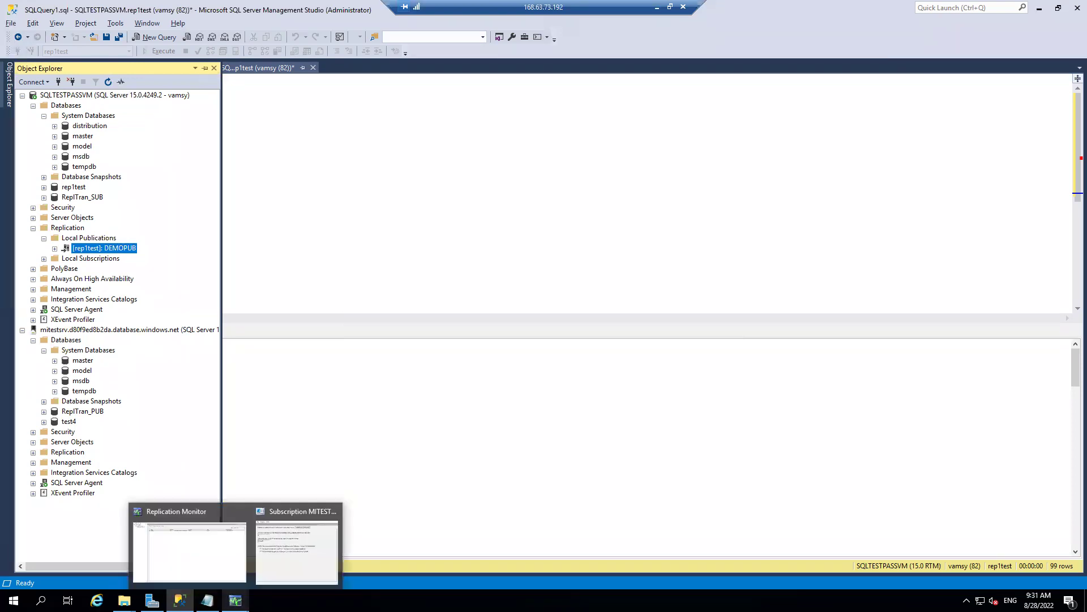
left_click(224, 553)
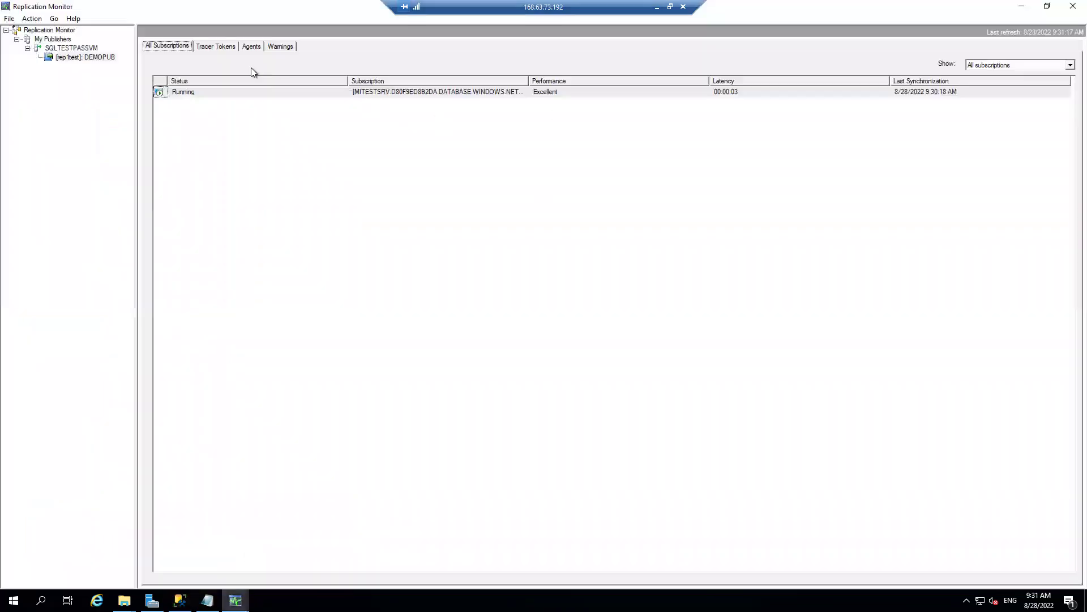
left_click(255, 47)
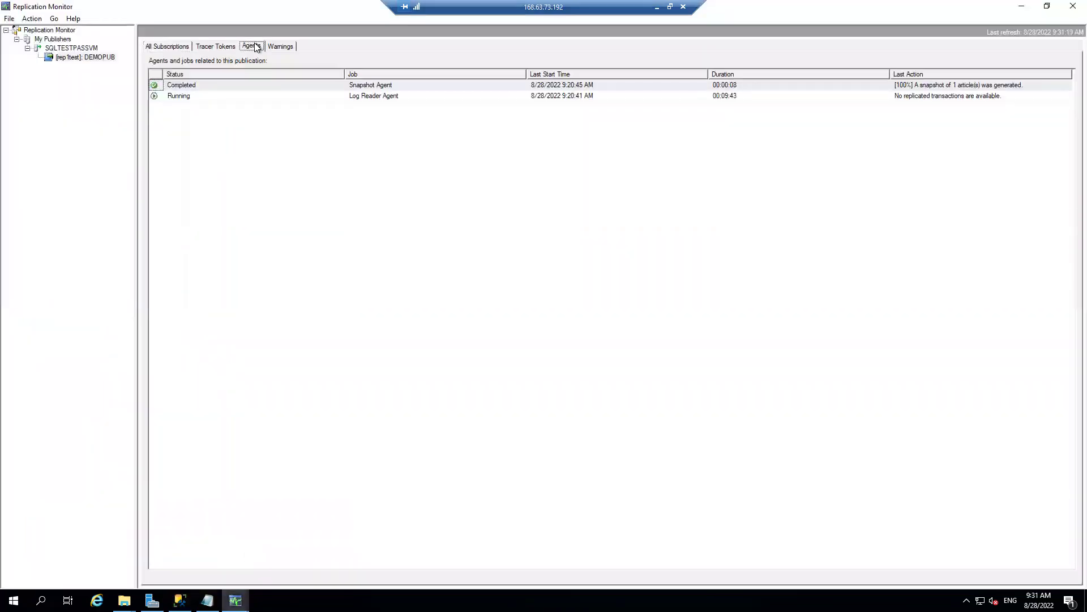
right_click(206, 83)
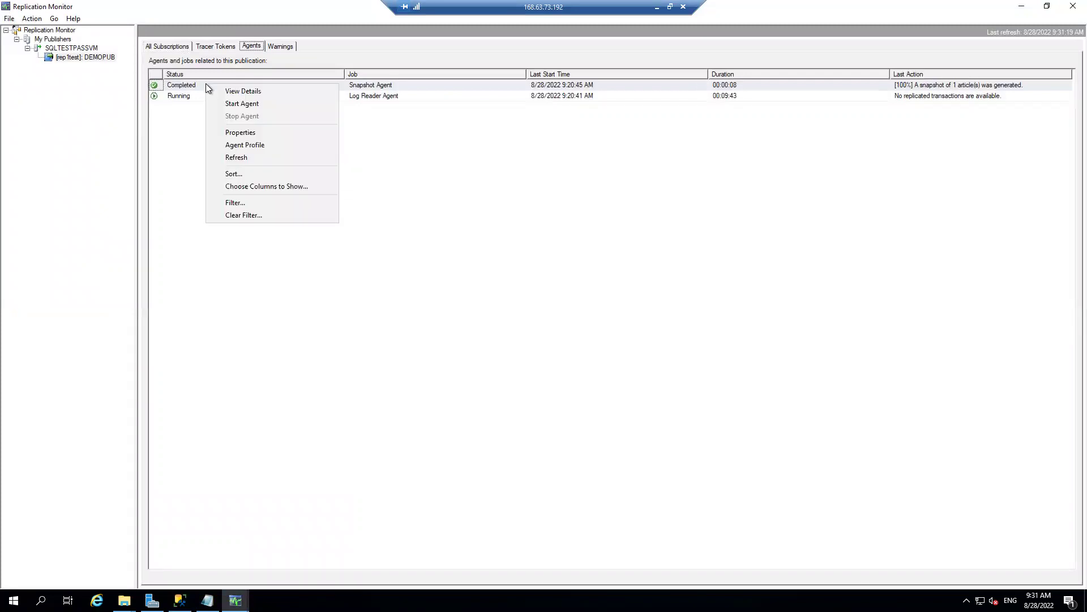
left_click(273, 106)
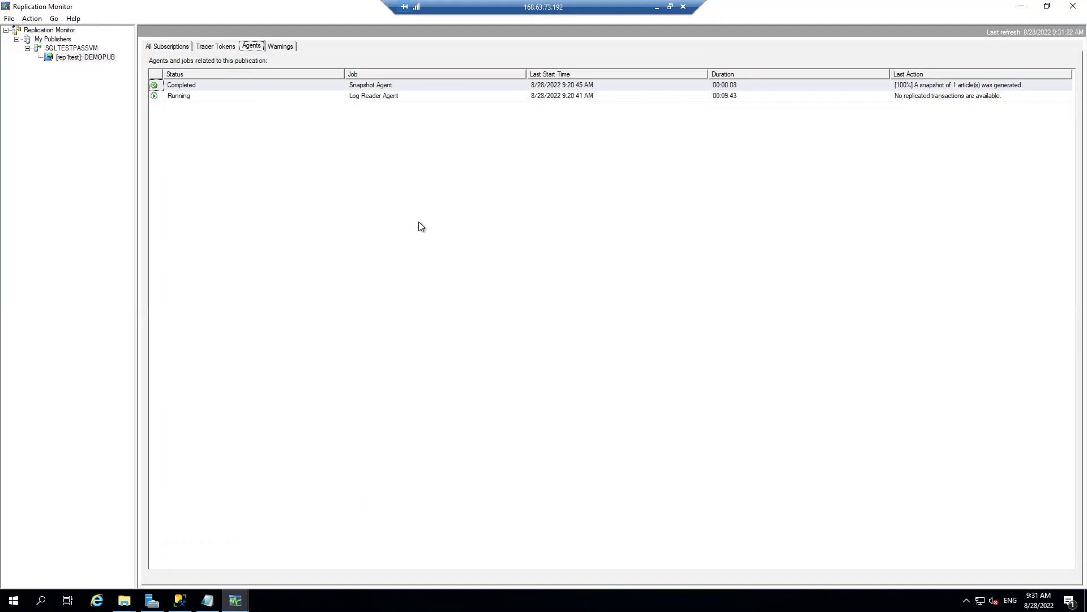
left_click(33, 18)
left_click(65, 87)
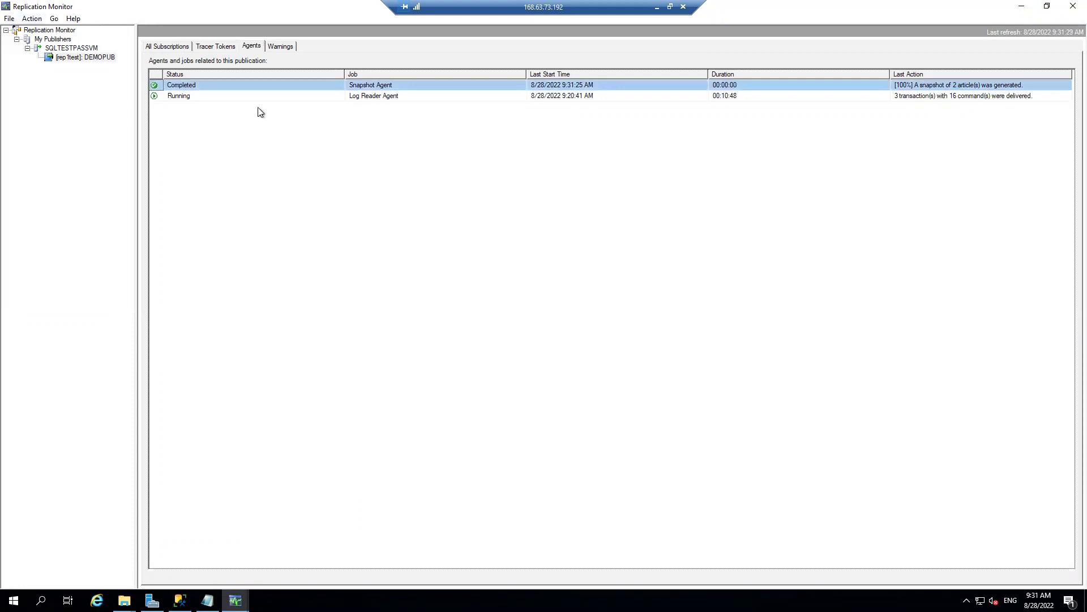
Review the snapshot and subscription histories: 2 articles delivered, 99 rows bulk copied into dummy
right_click(231, 85)
left_click(249, 89)
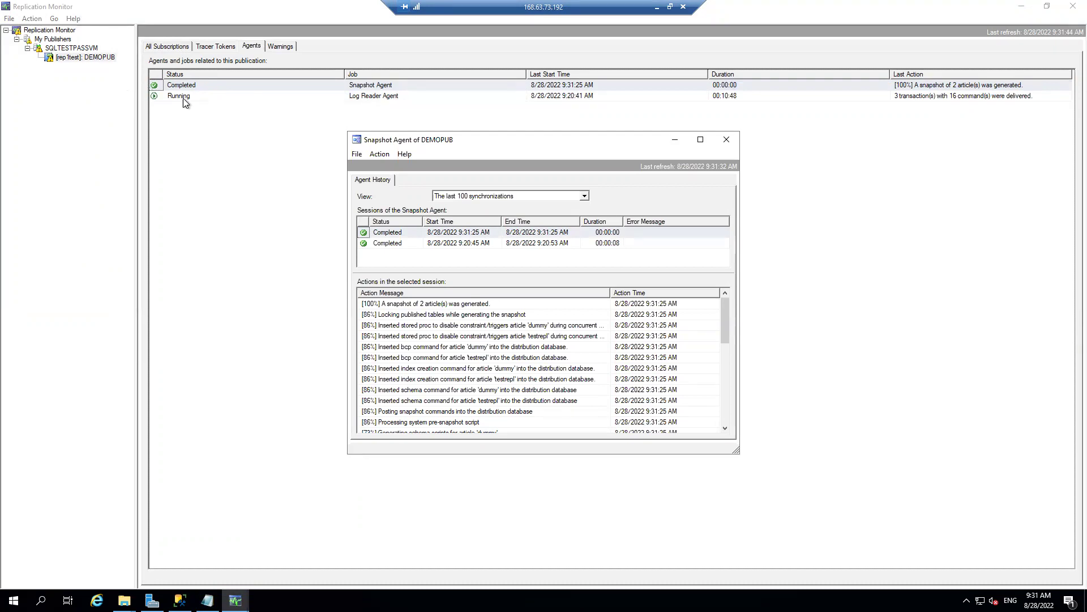
left_click(174, 46)
right_click(214, 94)
left_click(240, 97)
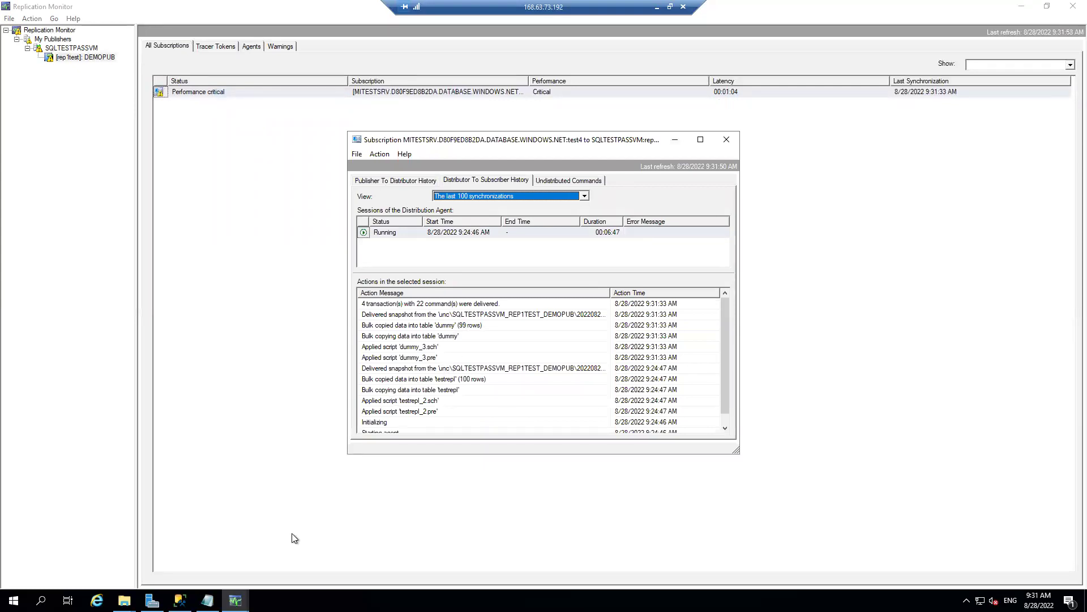
left_click(124, 600)
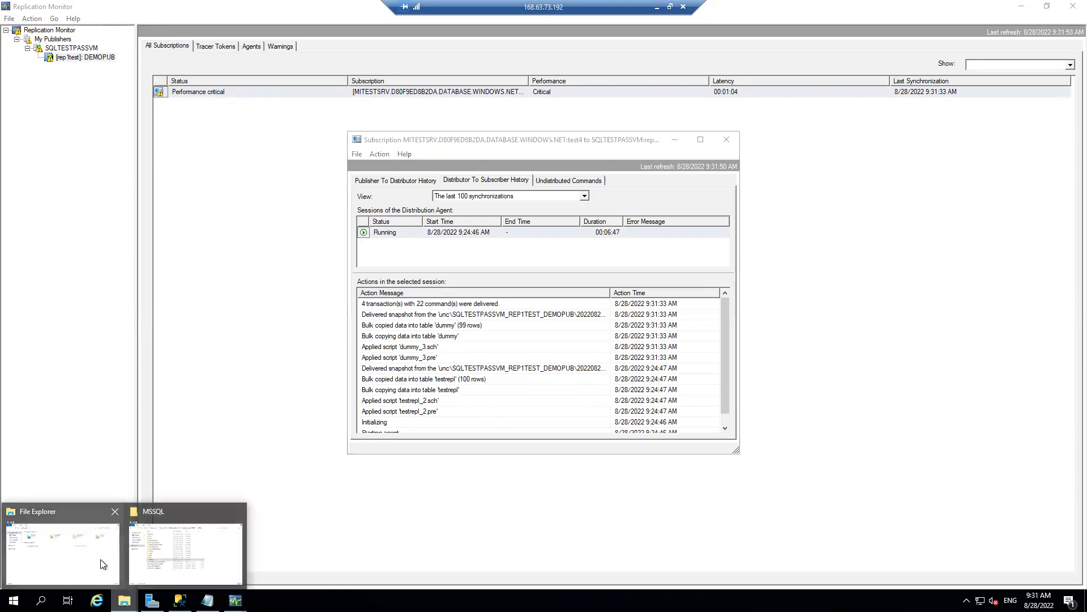
left_click(104, 564)
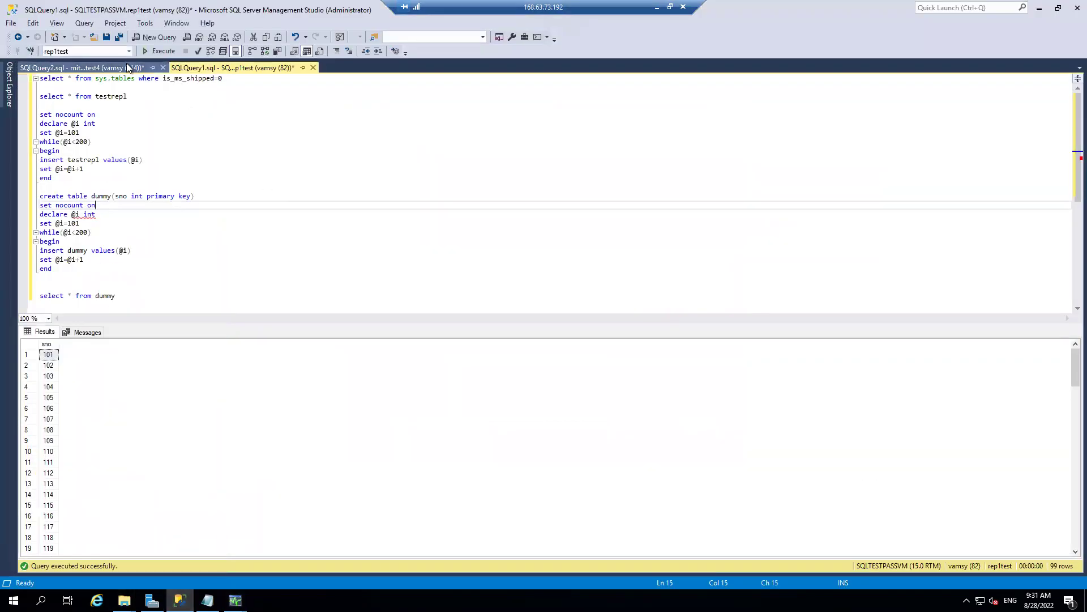
Run select * from dummy on the test4 database to see the 99 replicated rows
left_click(127, 67)
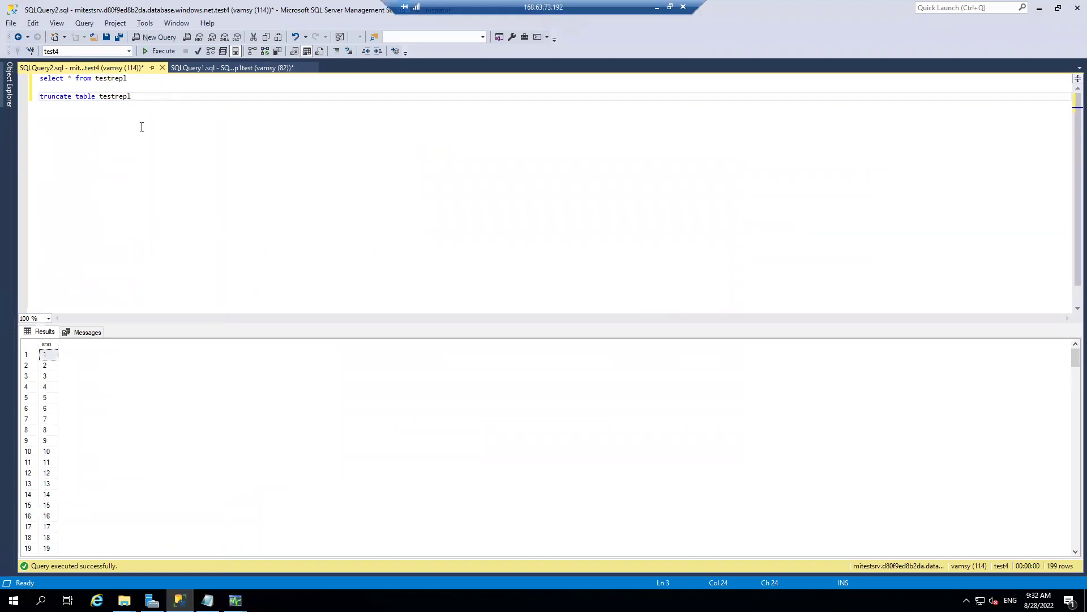
key("Return")
key("Return")
type("se")
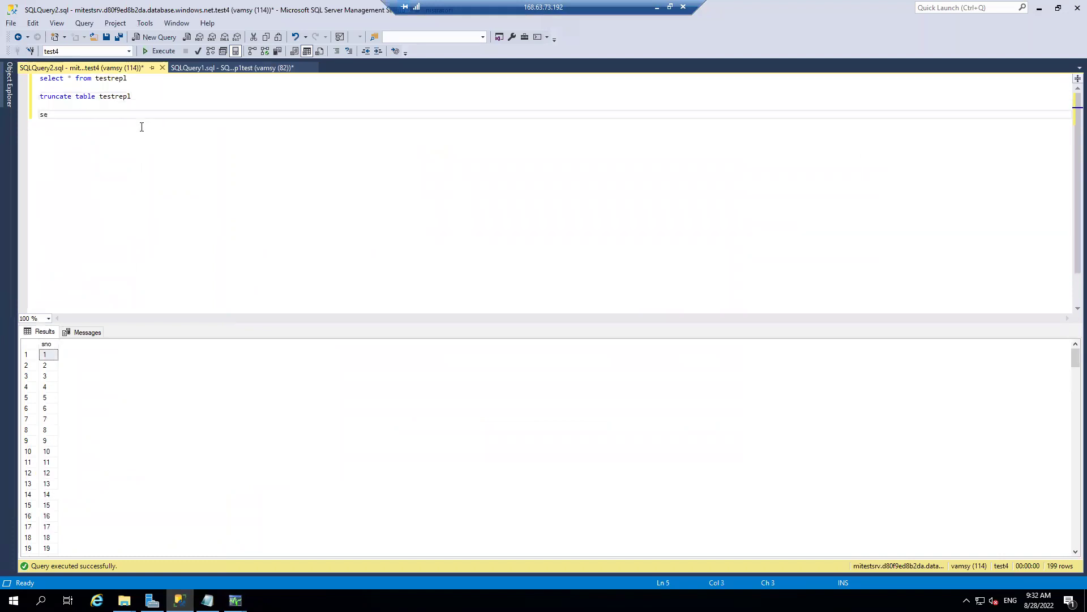
type("lect * from dummy")
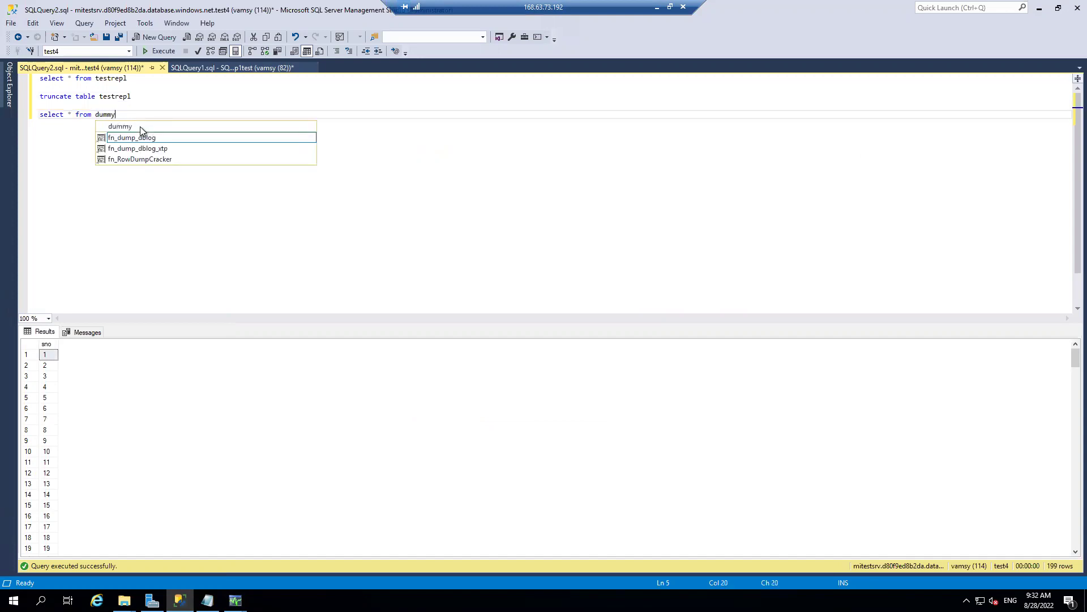
key("shift+Home")
key("F5")
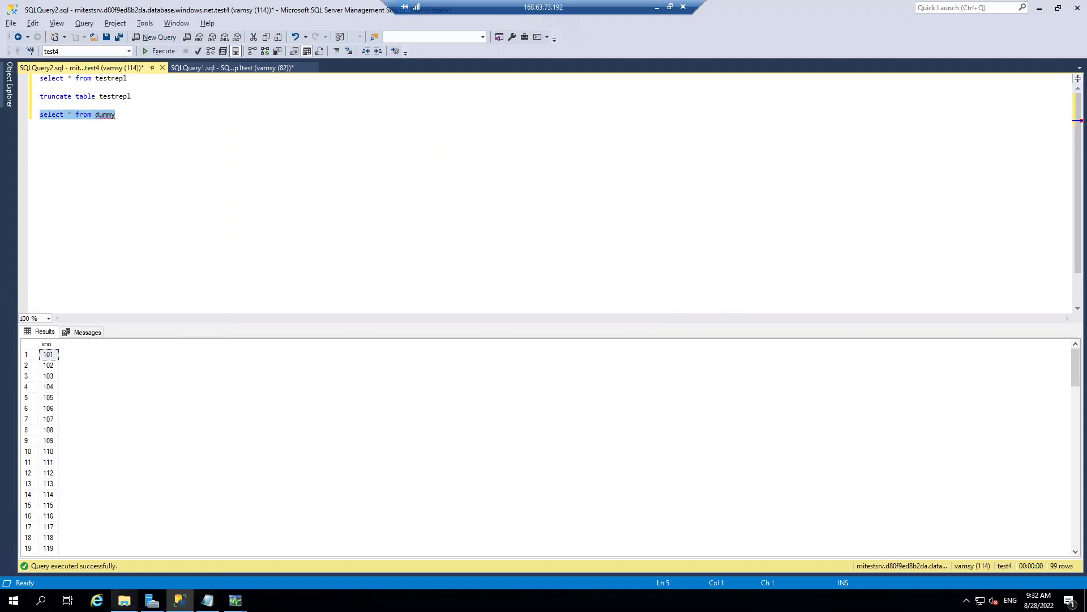
mouse_move(124, 600)
left_click(151, 572)
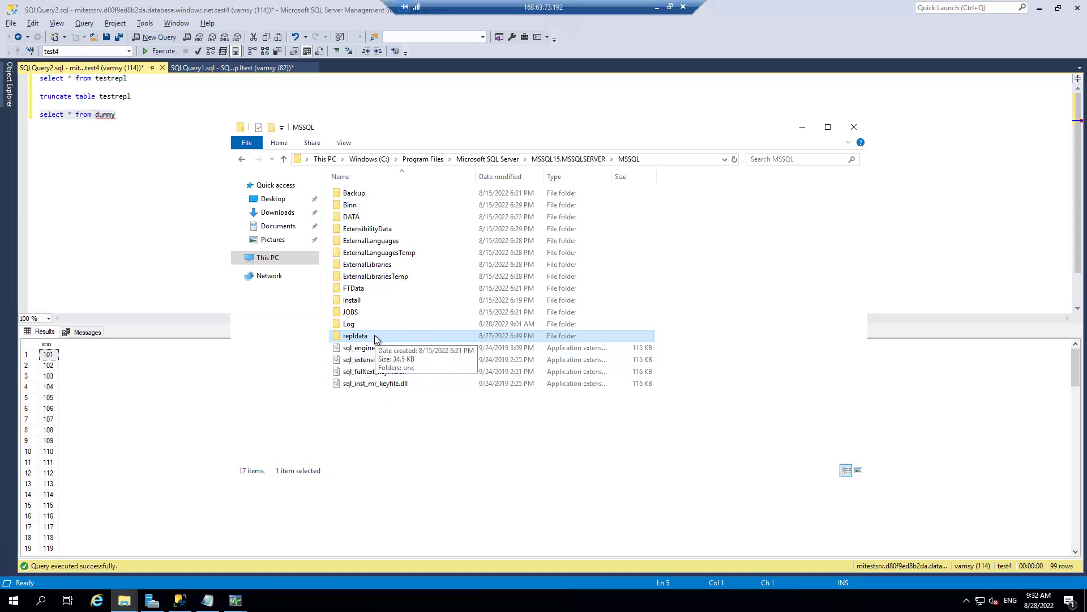
Inspect the repldata folder's sharing settings and security permissions in its Properties
right_click(375, 335)
left_click(424, 526)
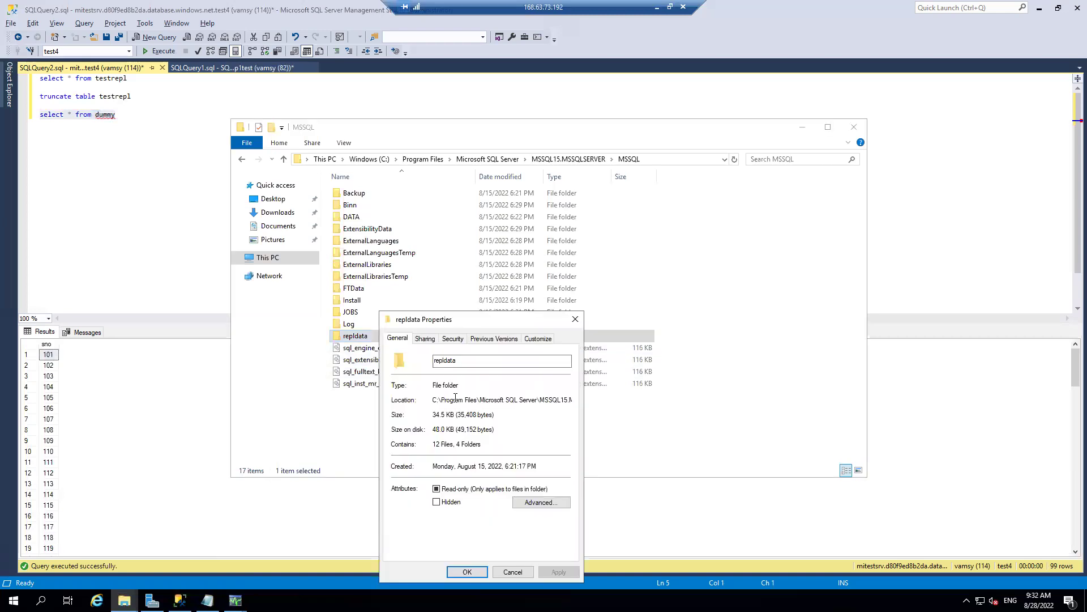
left_click(427, 342)
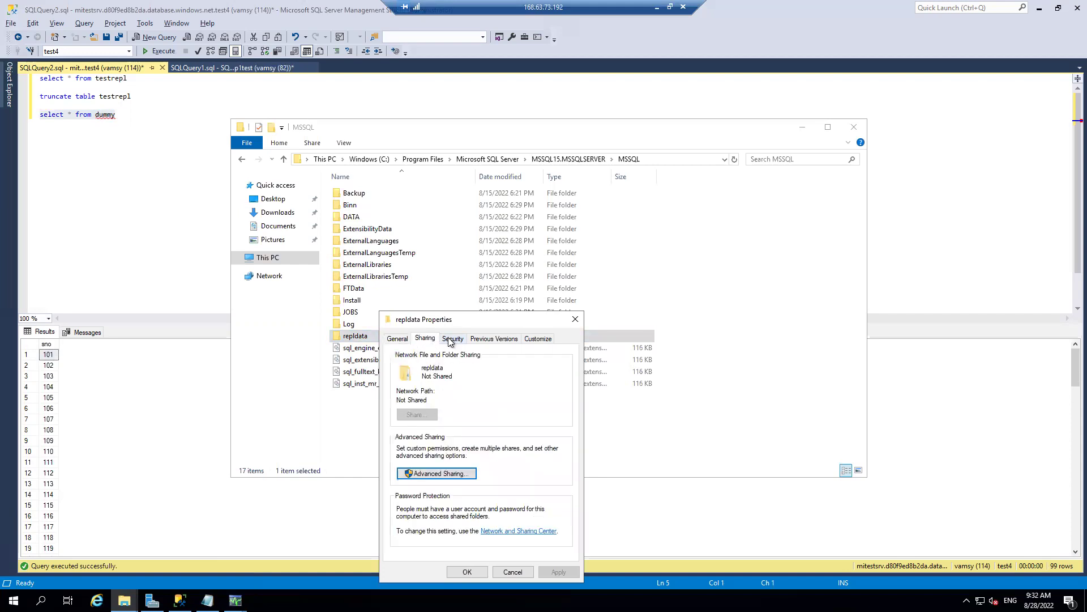
left_click(451, 338)
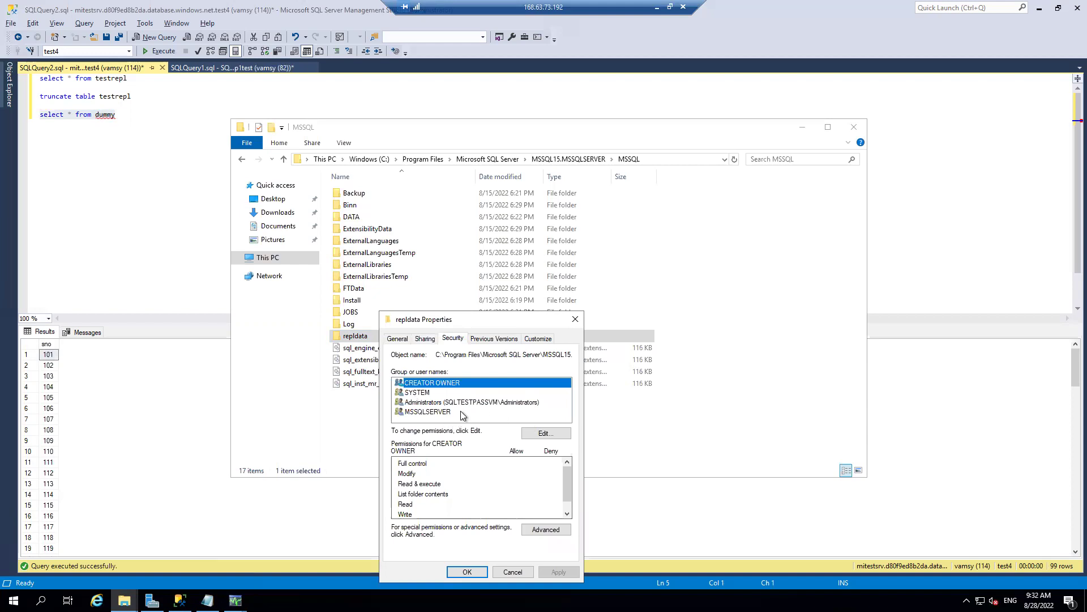
Launch SQL Server Configuration Manager by running sqlservermanager15.msc
key("super+r")
type("sqlservermanager15.msc")
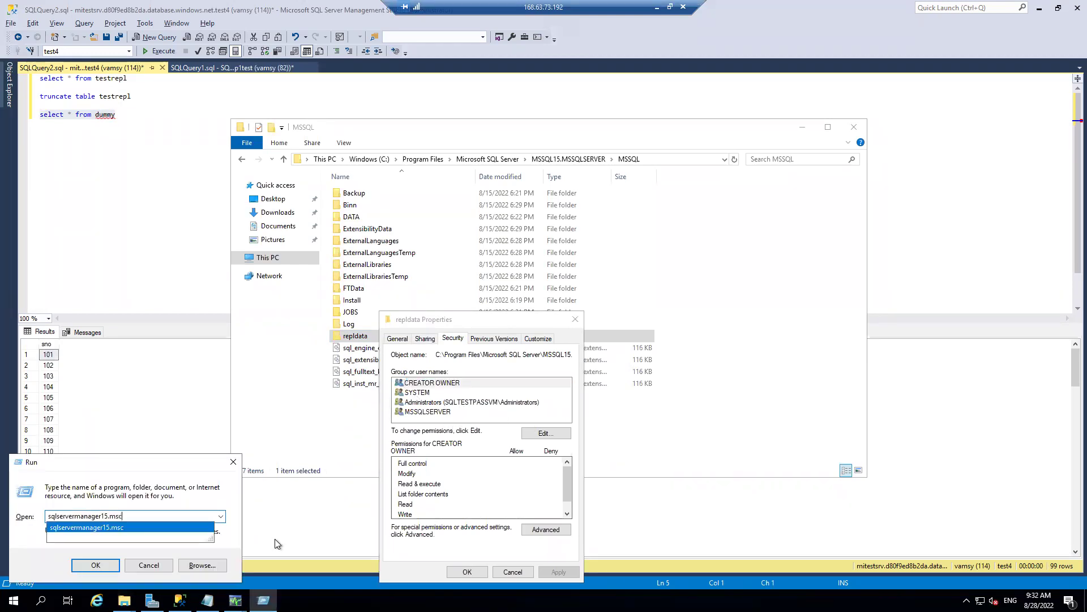
key("Return")
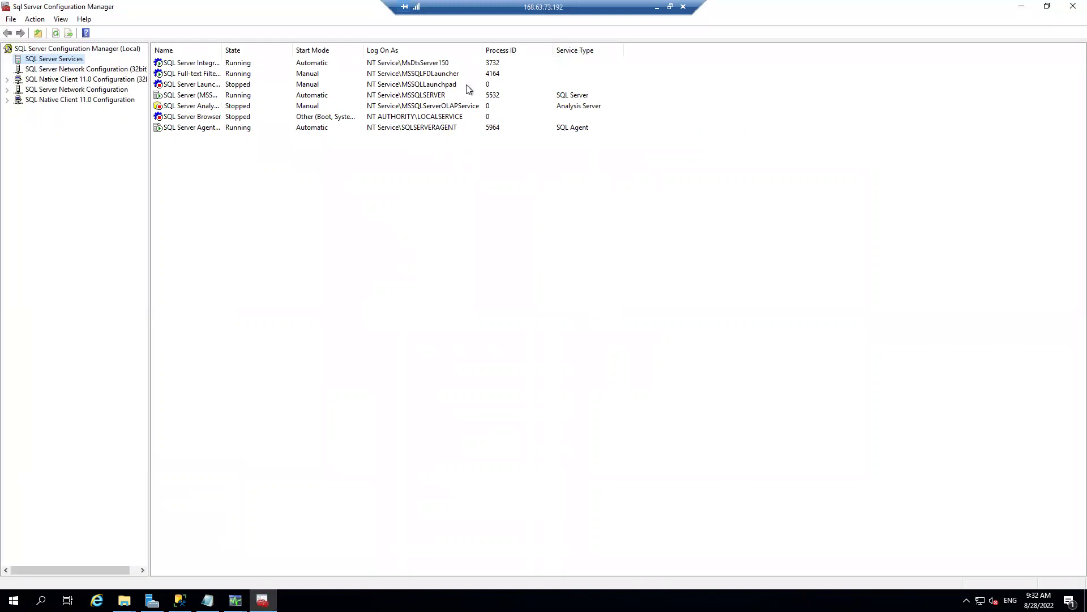
Select the SQL Server Agent service to confirm it is running
left_click(427, 128)
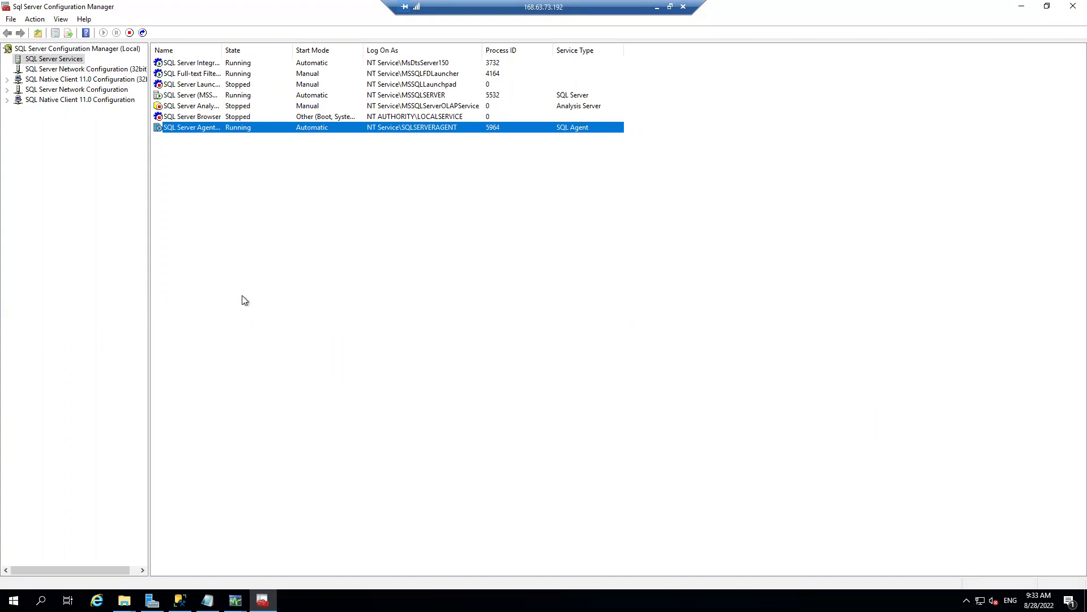
Refresh the Replication node in Object Explorer to show DEMOPUB under Local Publications
left_click(180, 600)
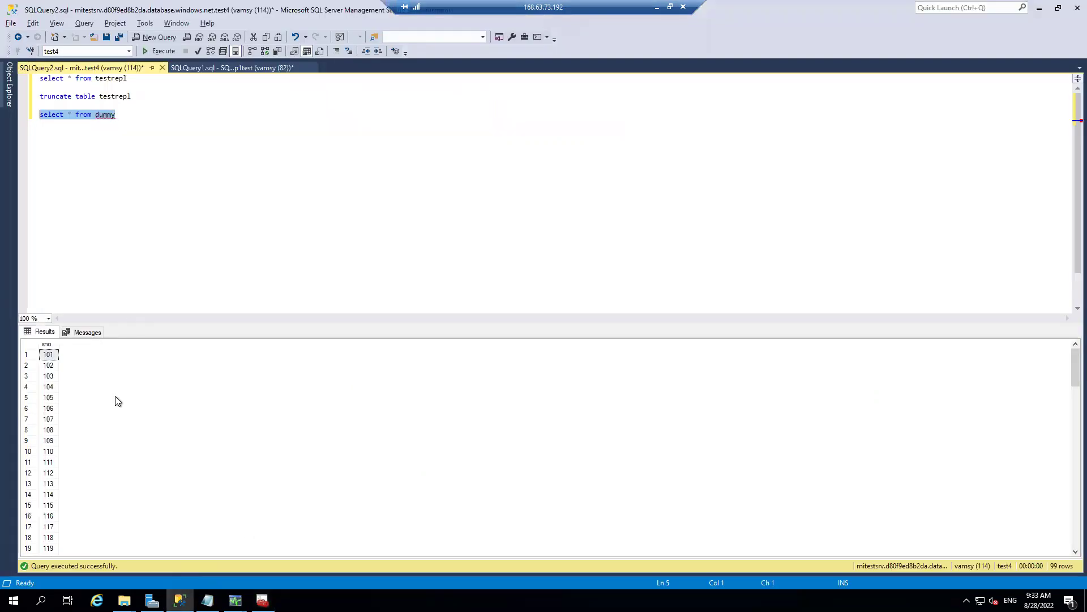
left_click(9, 85)
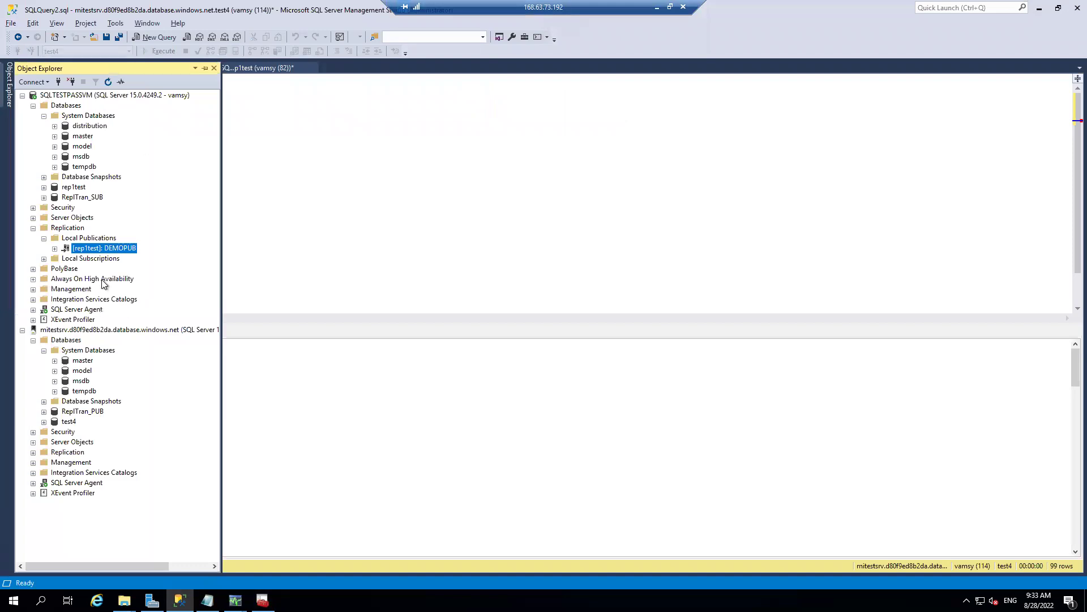
right_click(79, 228)
left_click(108, 346)
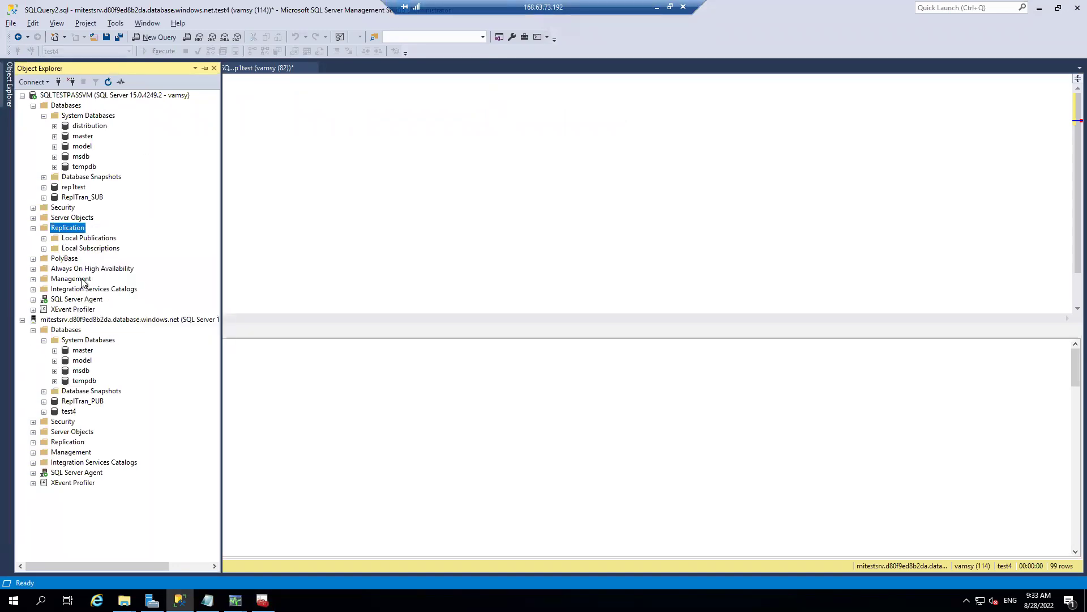
Delete DEMOPUB's managed-instance subscription, connecting to the subscriber with SQL Server Authentication
left_click(44, 259)
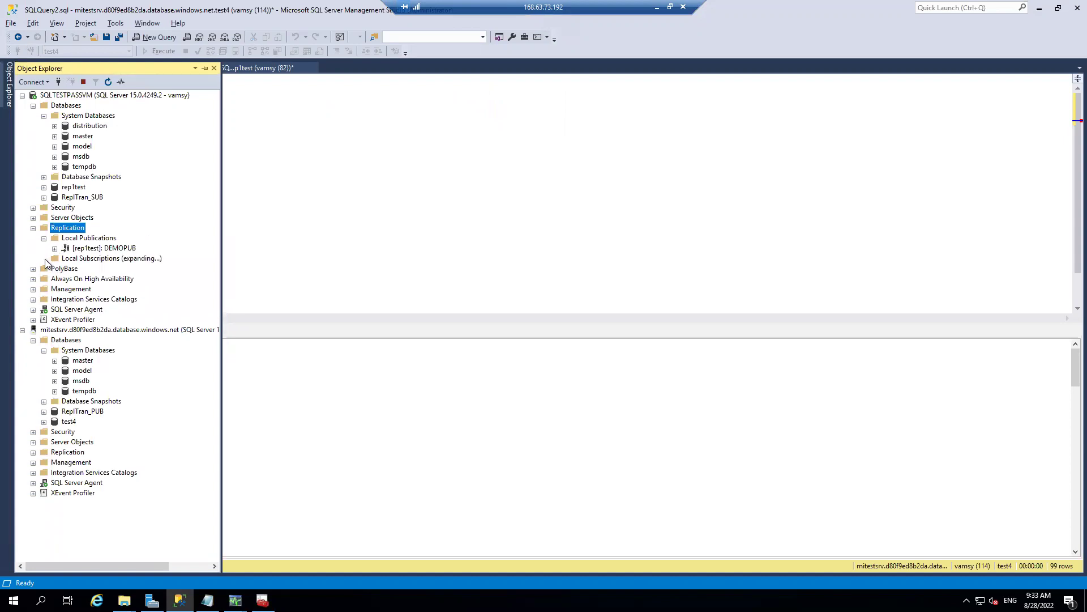
left_click(54, 249)
right_click(155, 260)
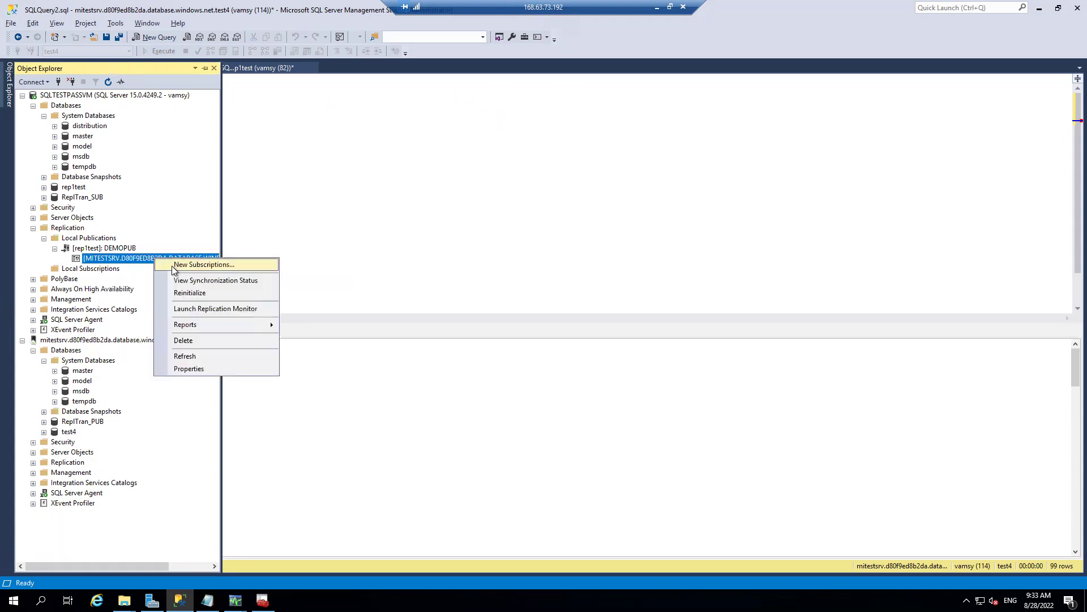
left_click(201, 343)
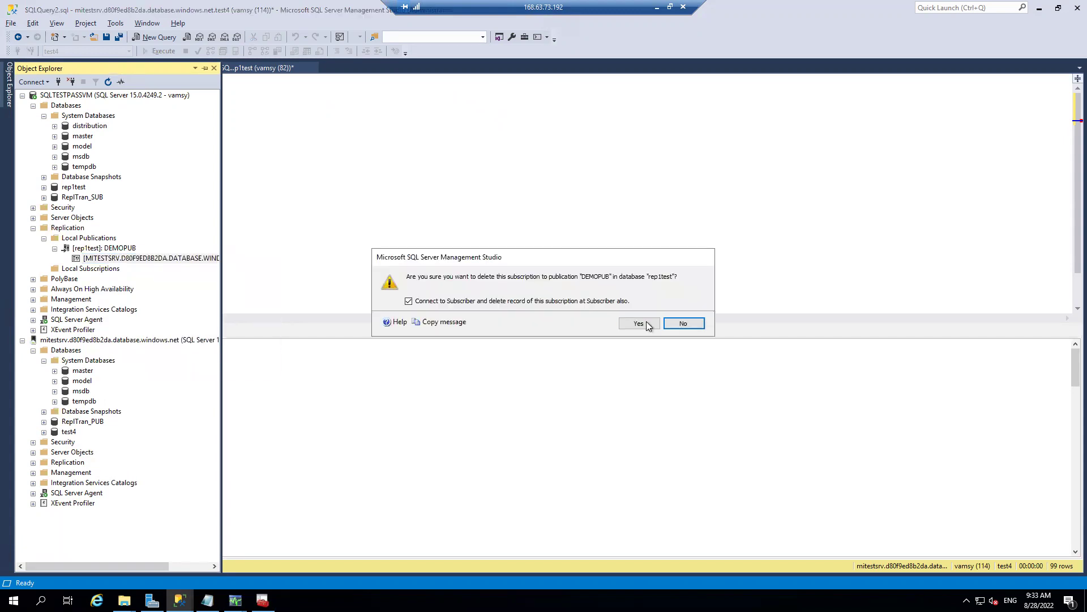
left_click(638, 324)
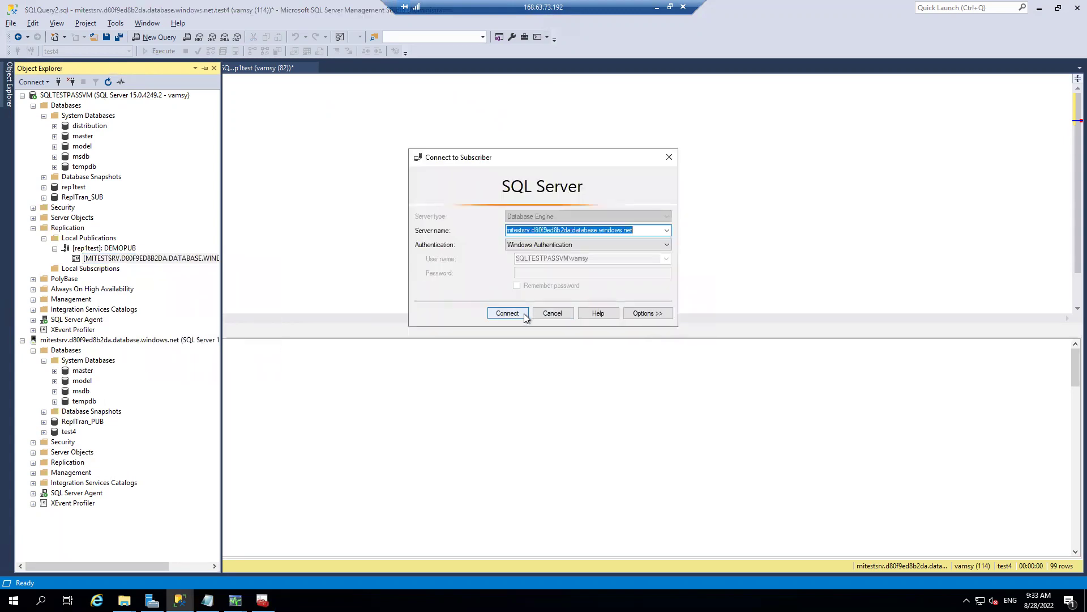
left_click(535, 246)
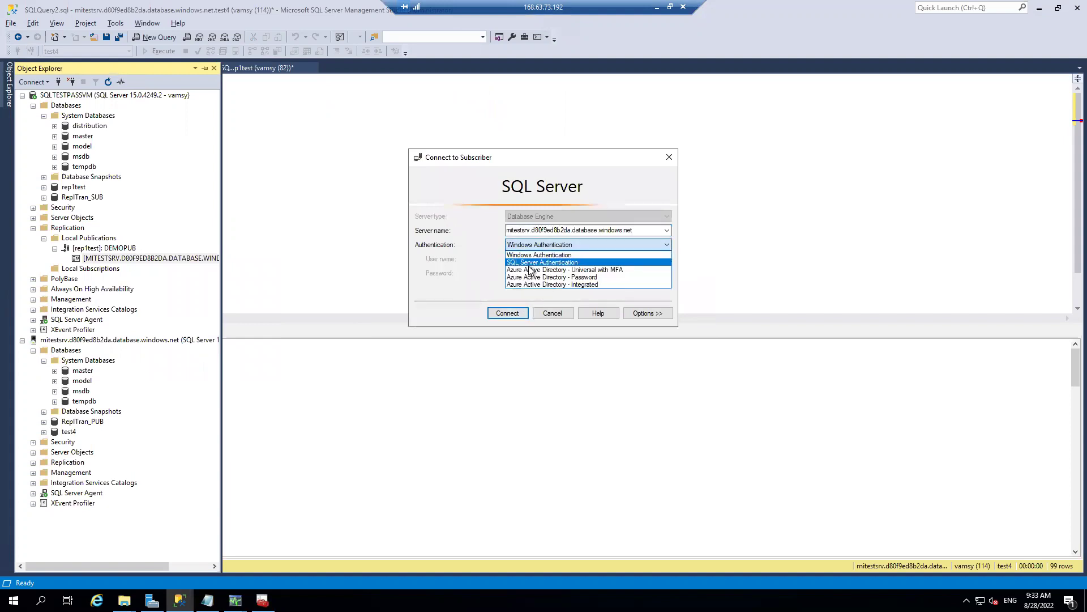
left_click(528, 262)
left_click(508, 313)
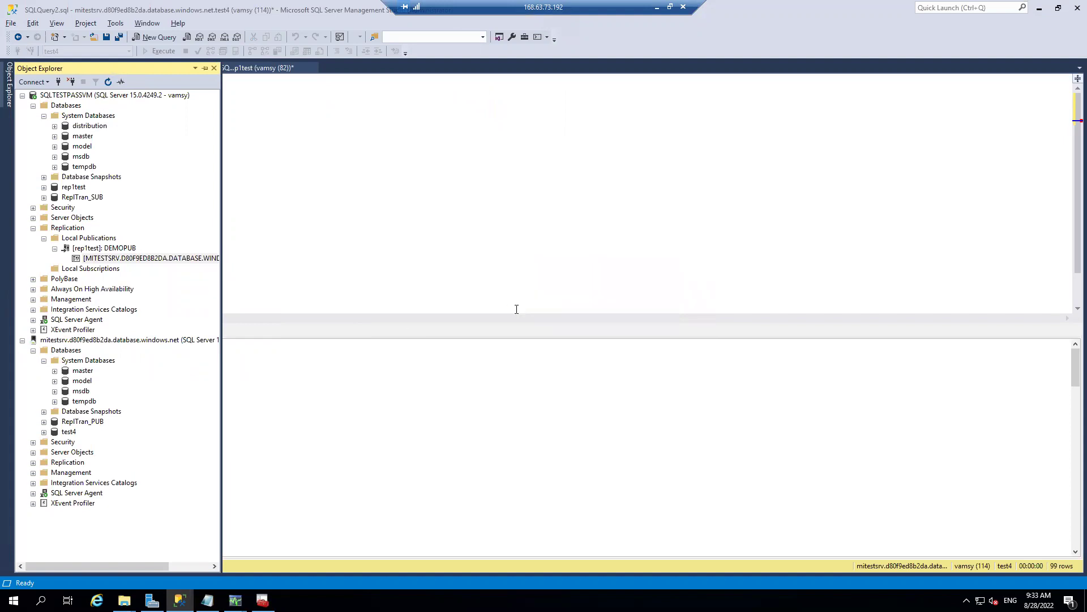
mouse_move(121, 249)
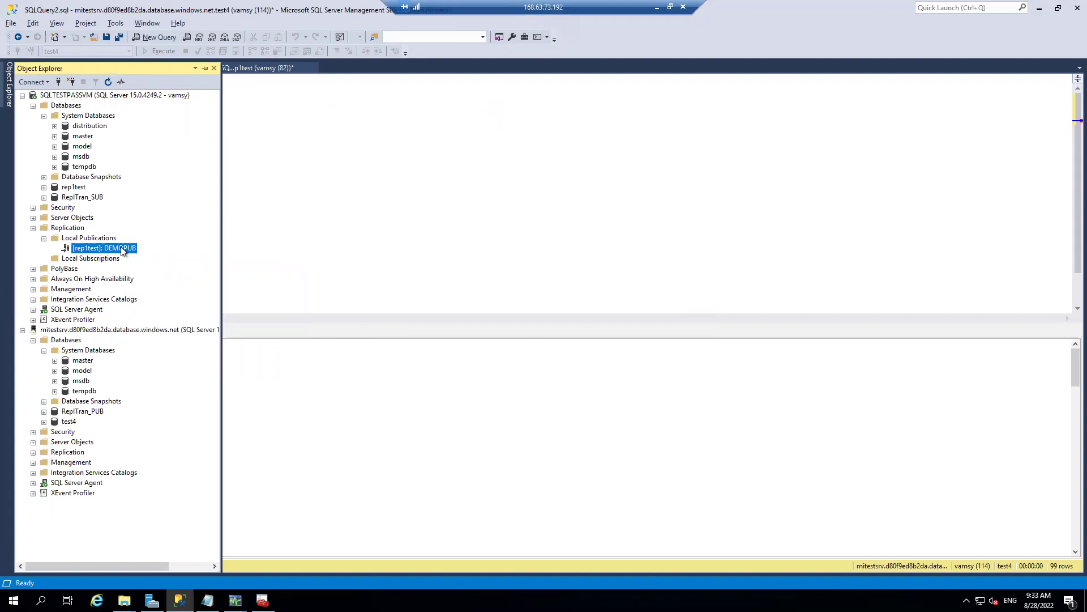
Delete the DEMOPUB publication, dismiss the log-reader error, and refresh Local Publications
right_click(121, 248)
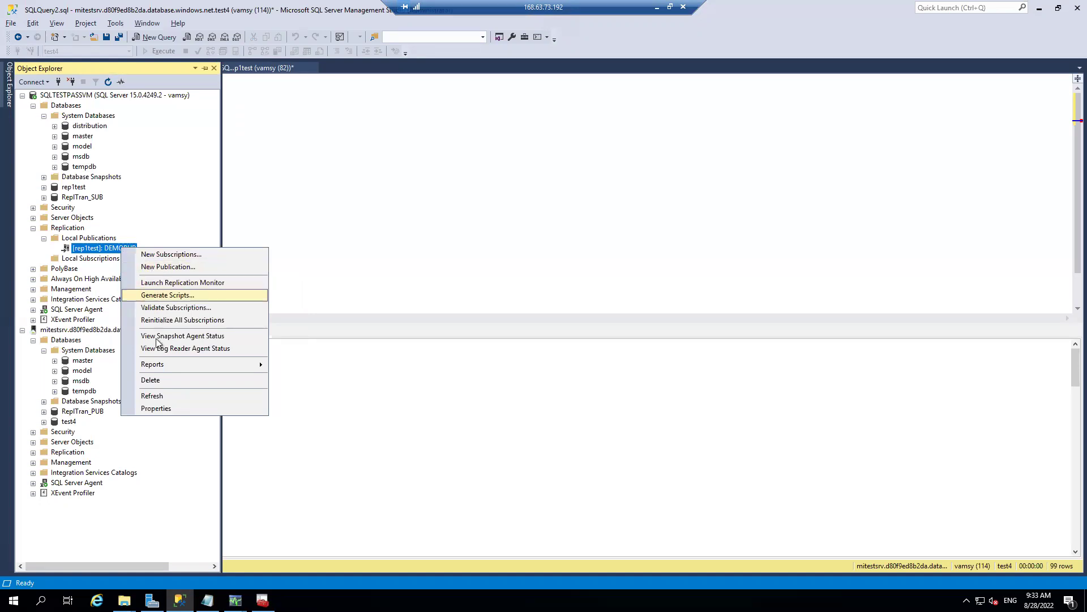
left_click(162, 379)
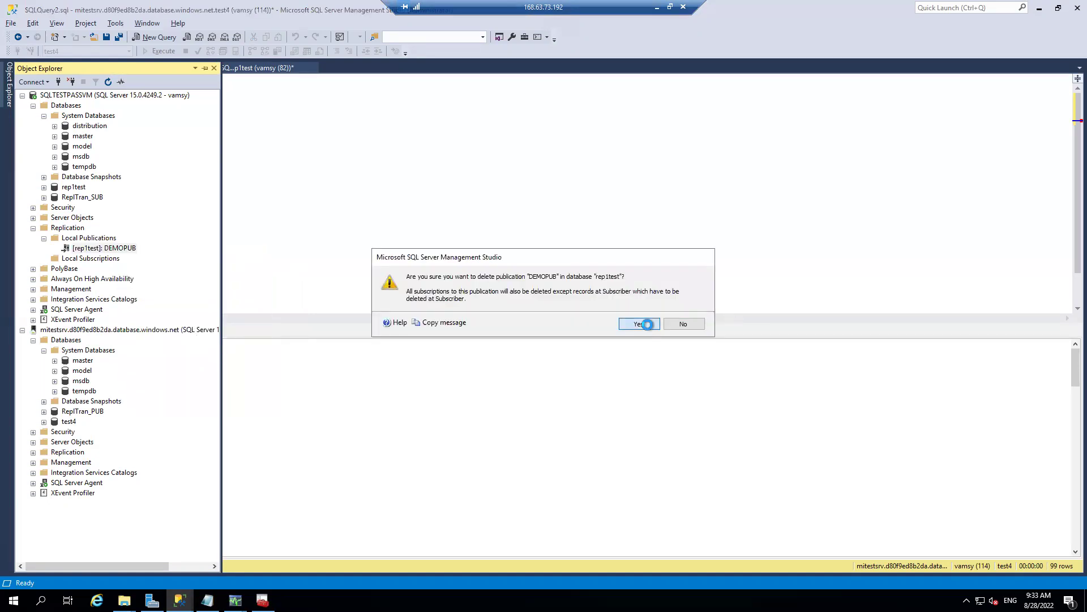
left_click(646, 323)
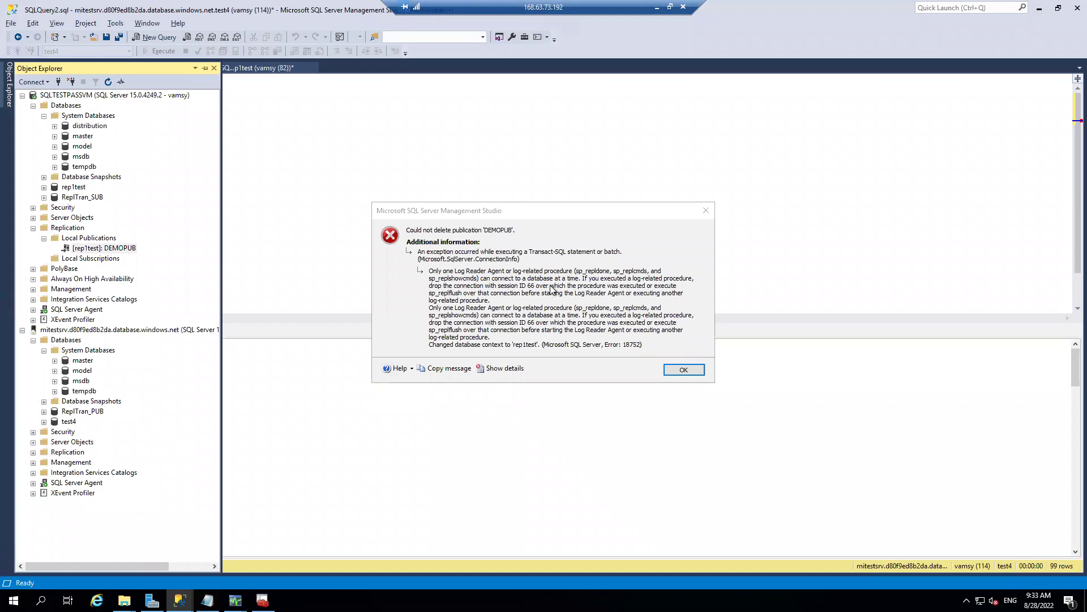
left_click(685, 372)
right_click(96, 238)
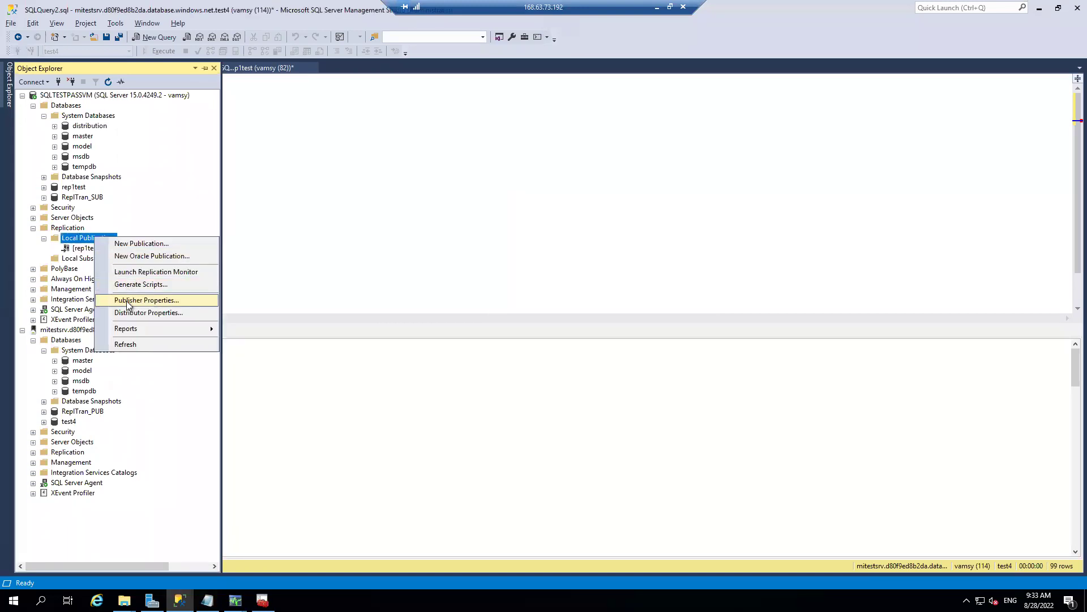
left_click(127, 345)
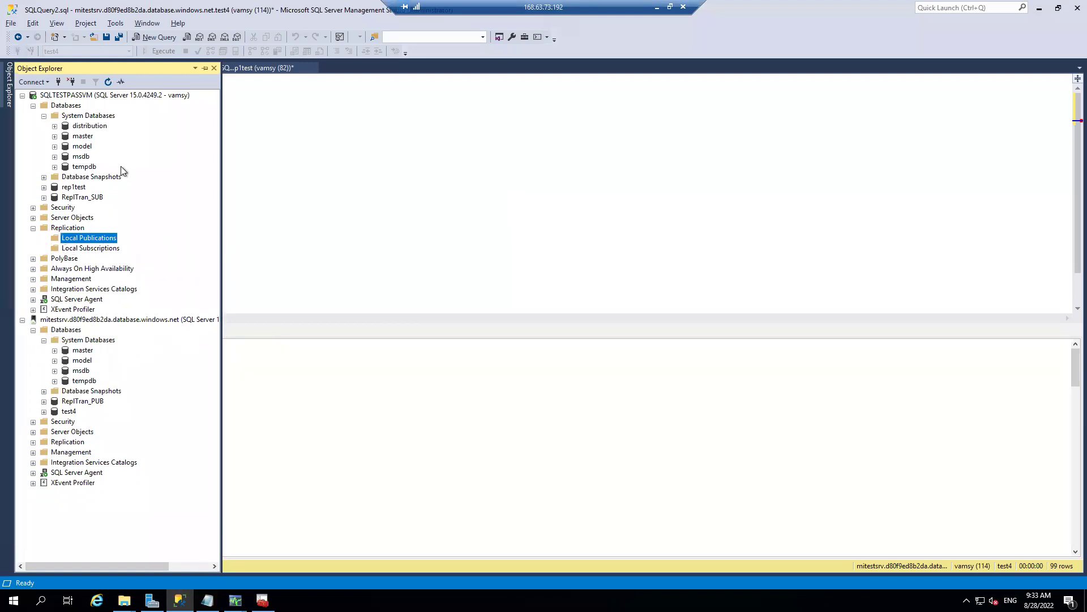
Disable publishing and distribution on this server through the wizard
right_click(76, 229)
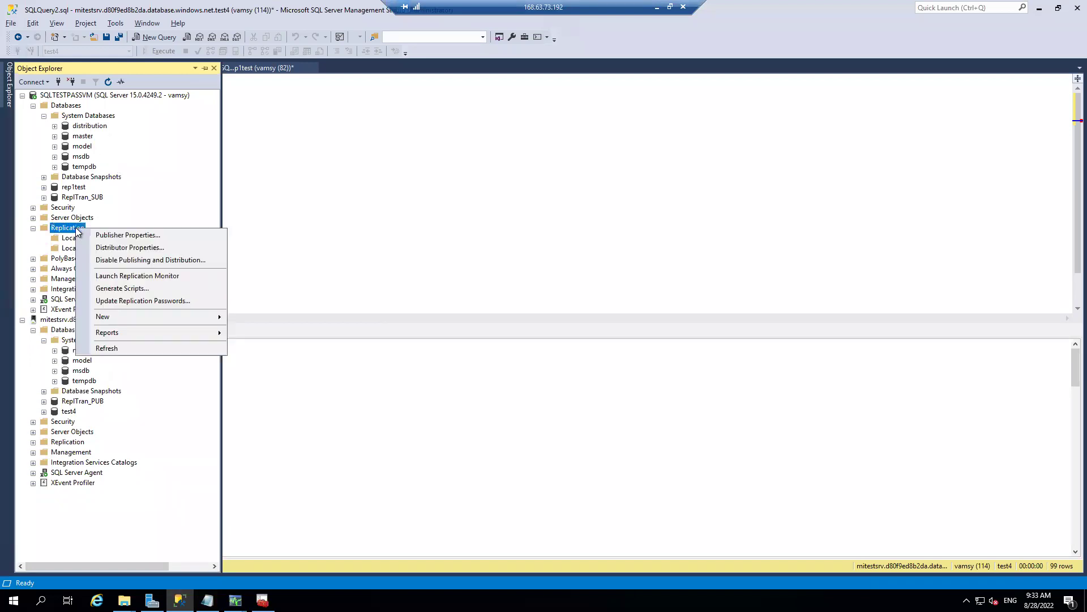
left_click(117, 262)
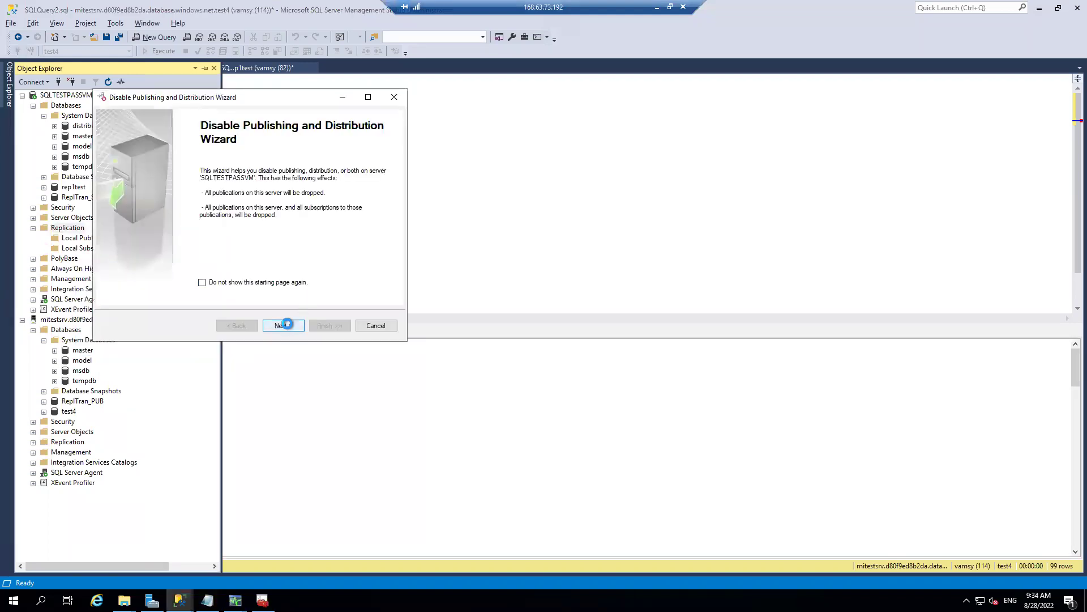
left_click(283, 324)
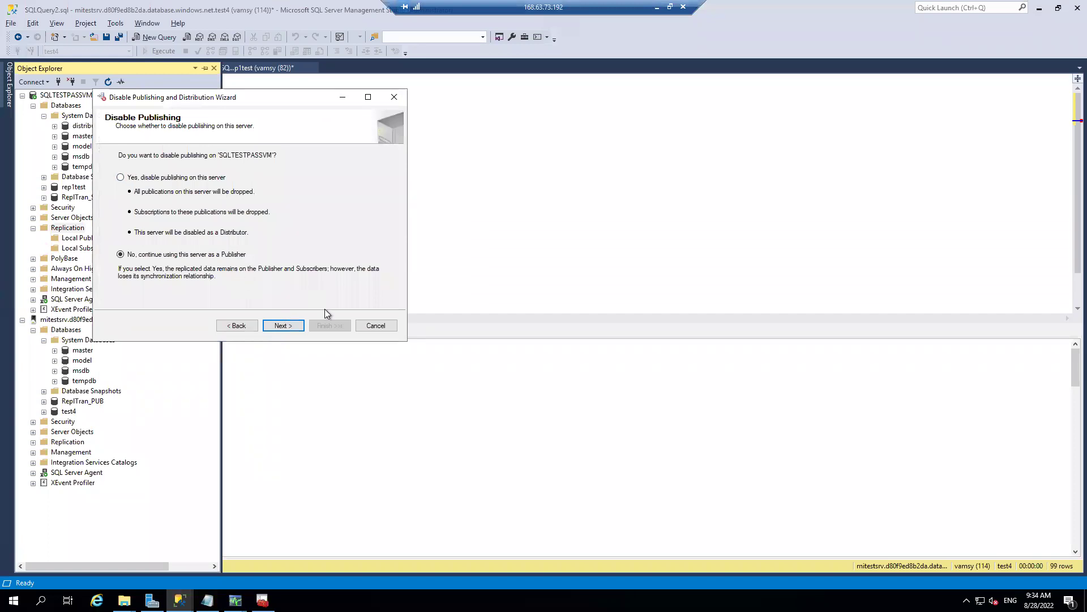
left_click(182, 178)
left_click(277, 324)
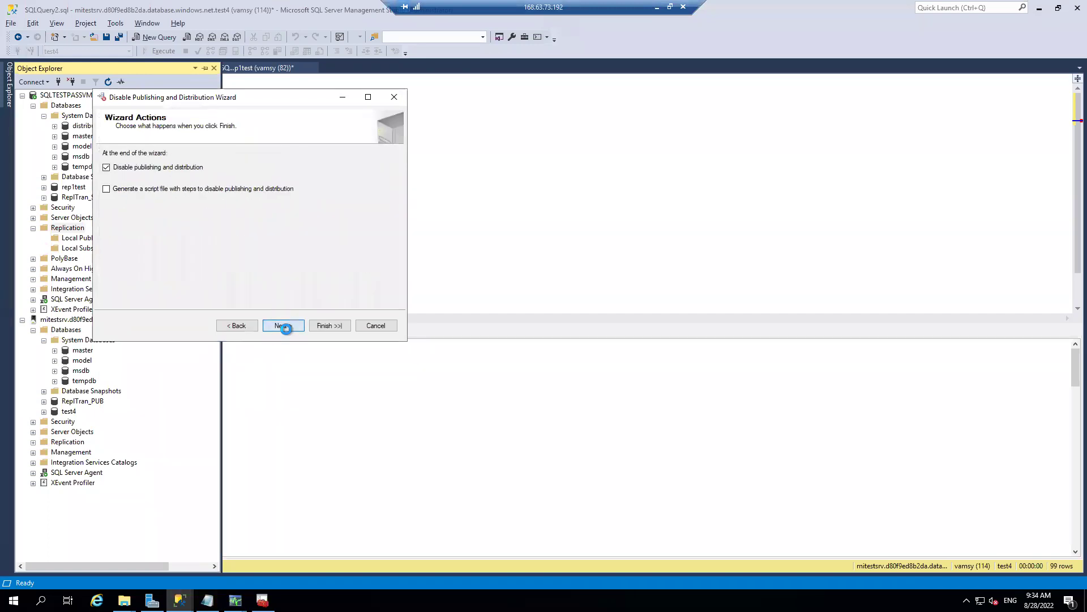
left_click(285, 326)
left_click(320, 325)
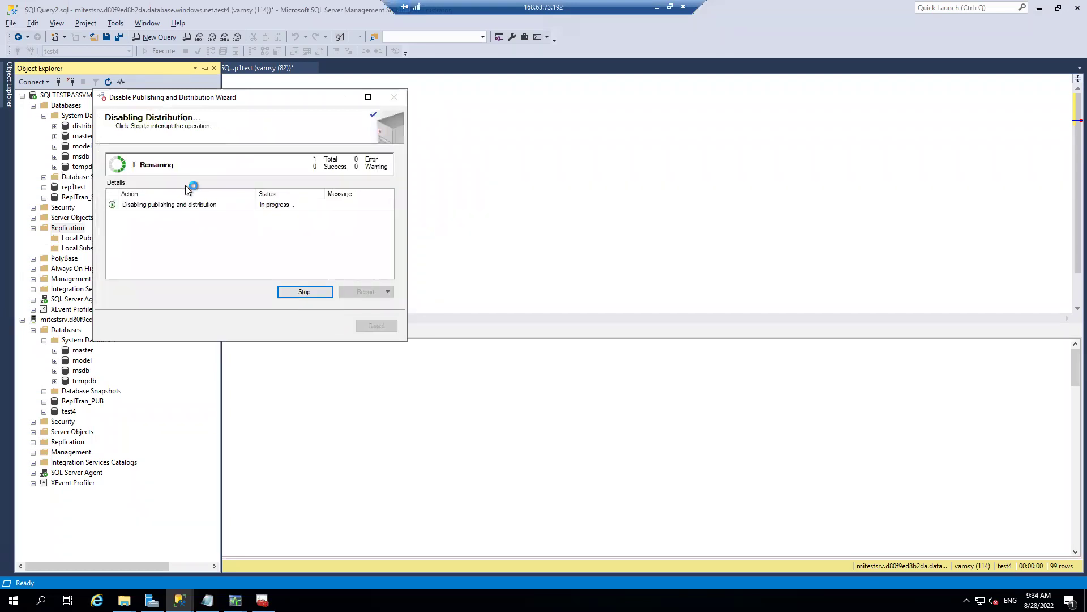
Close the wizard and refresh System Databases to confirm the distribution database is gone
left_click_drag(215, 102, 373, 116)
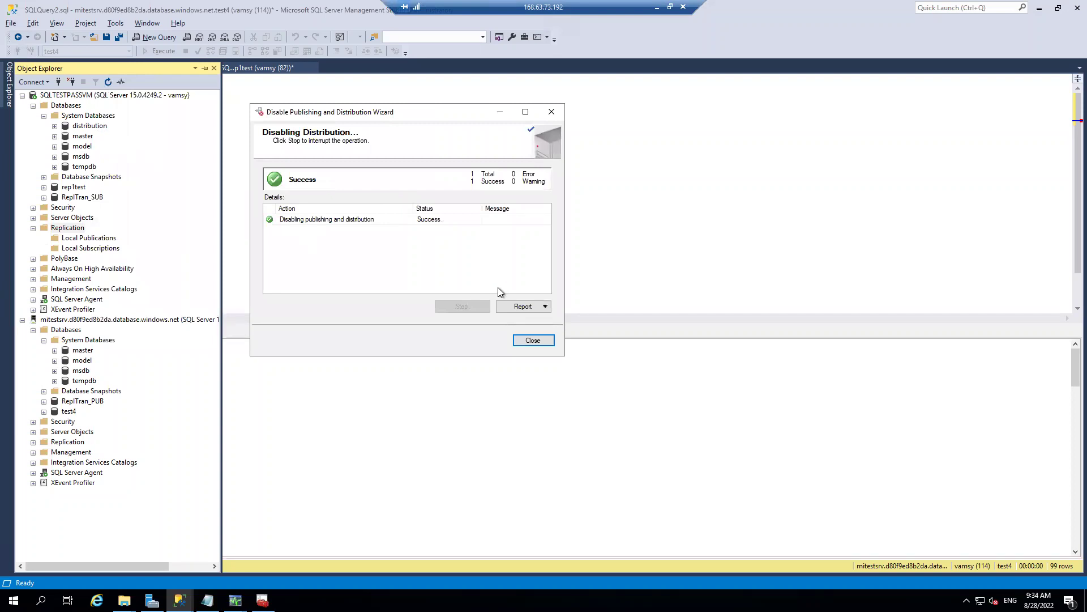
left_click(533, 341)
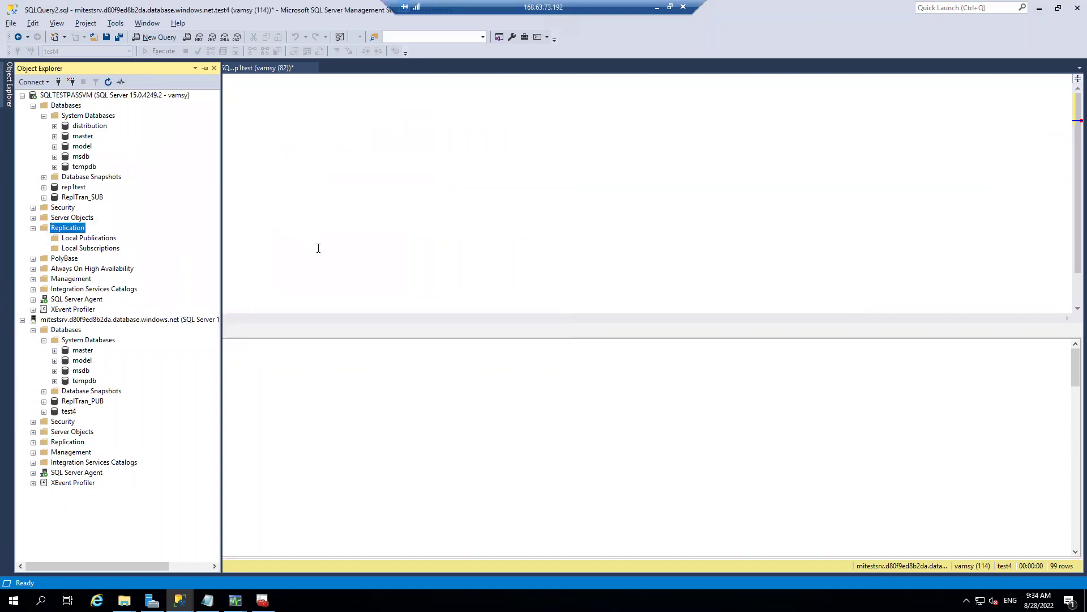
right_click(87, 119)
left_click(113, 170)
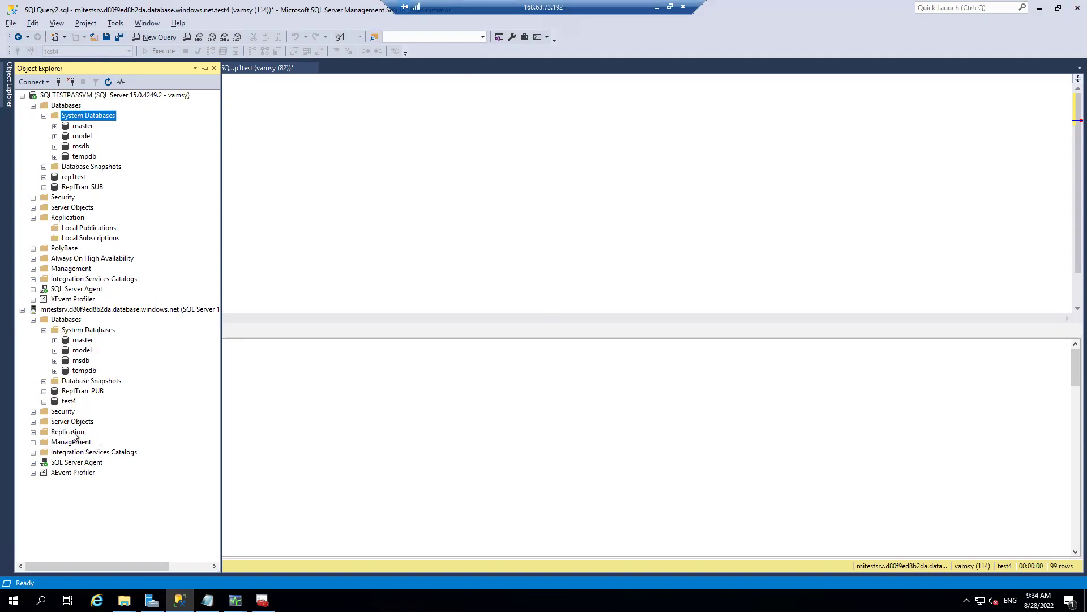
Refresh mitestsrv, confirm Local Publications is empty, and list its databases ReplTran_PUB and test4
right_click(91, 311)
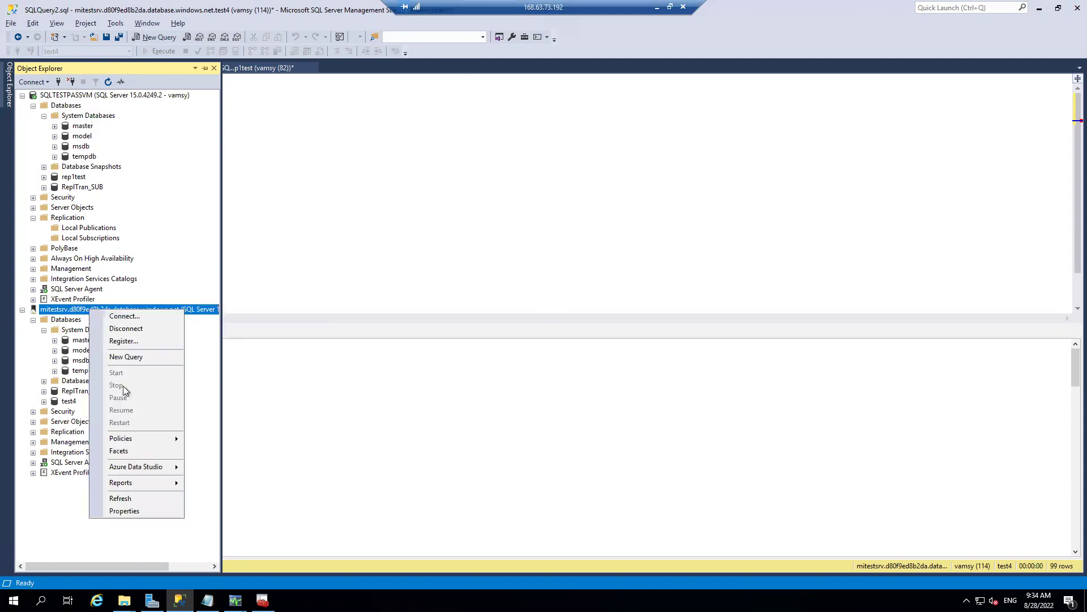
left_click(121, 498)
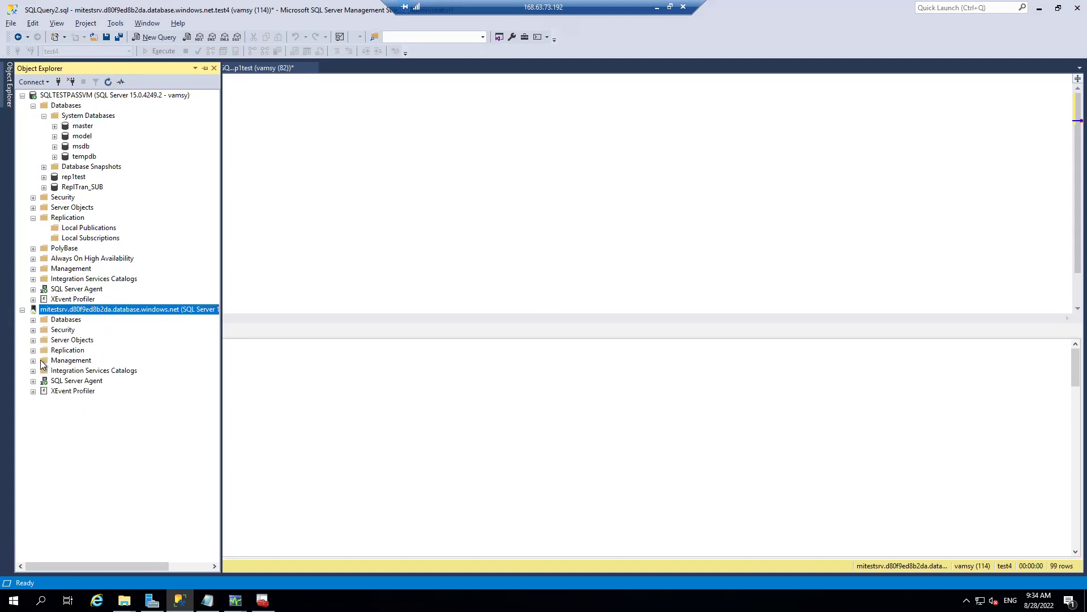
left_click(33, 350)
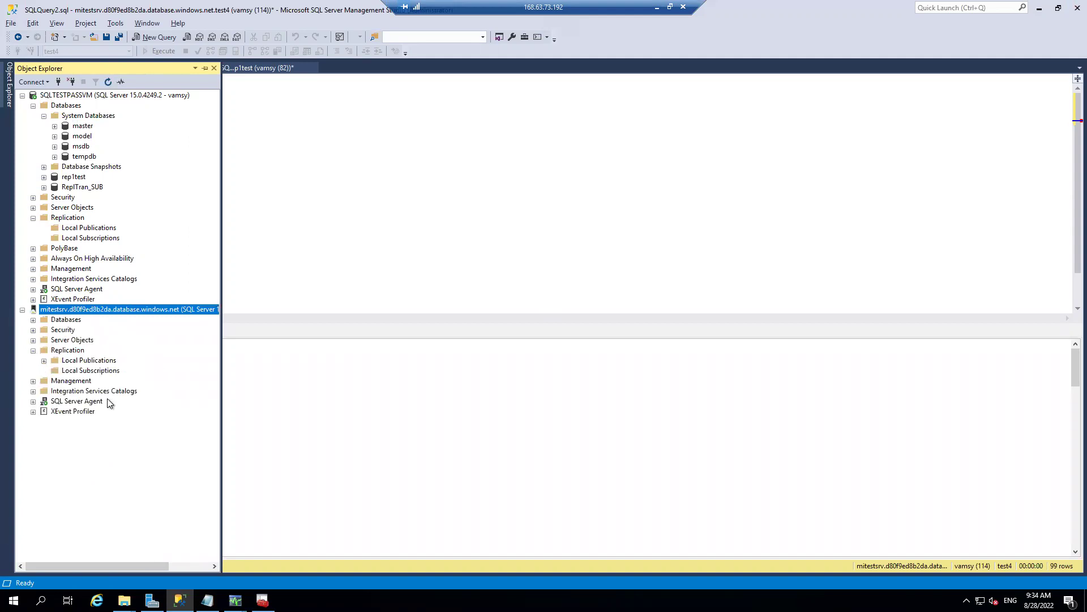
left_click(43, 360)
left_click(22, 96)
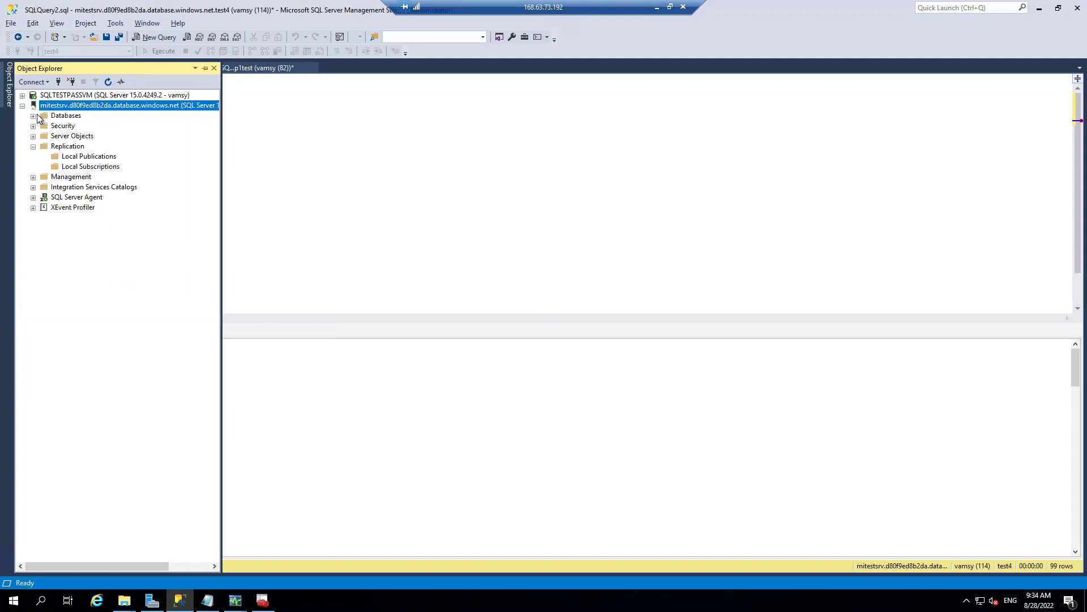
left_click(33, 115)
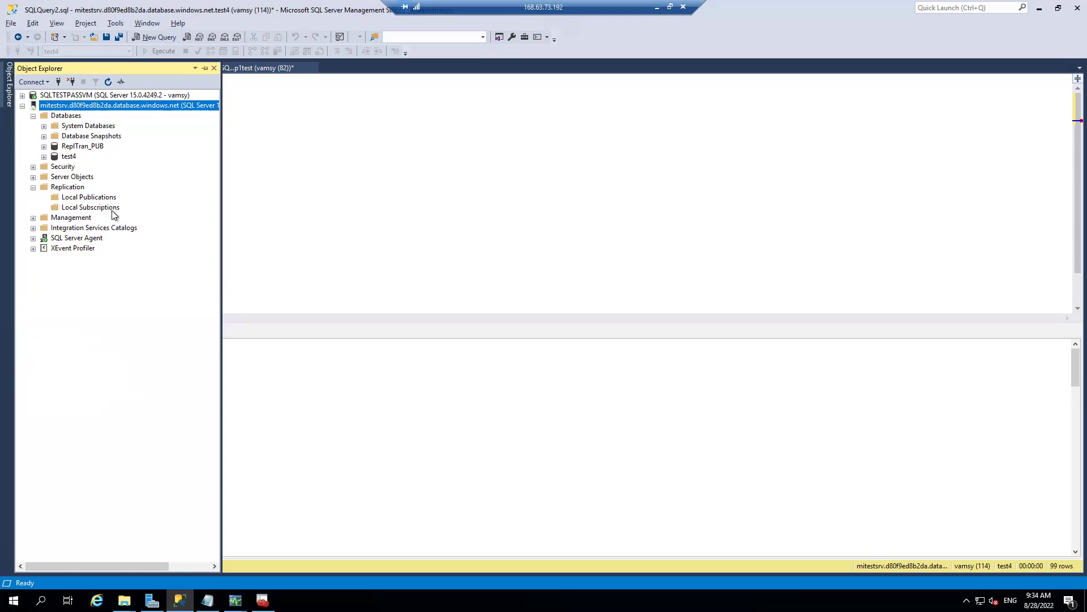
left_click(656, 7)
left_click(212, 6)
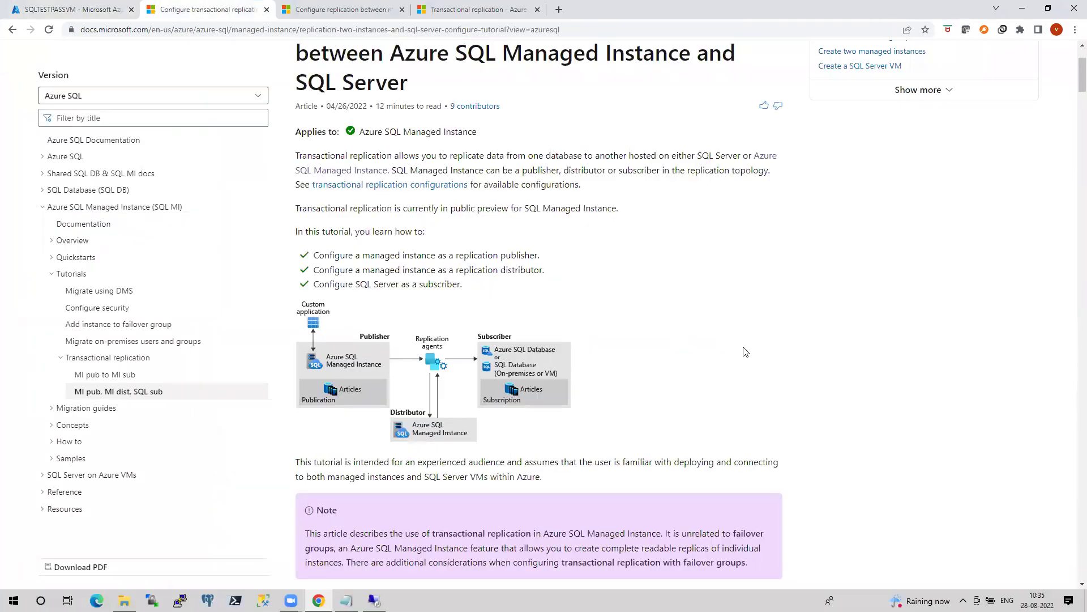
scroll(749, 348, "down", 3)
scroll(682, 268, "up", 4)
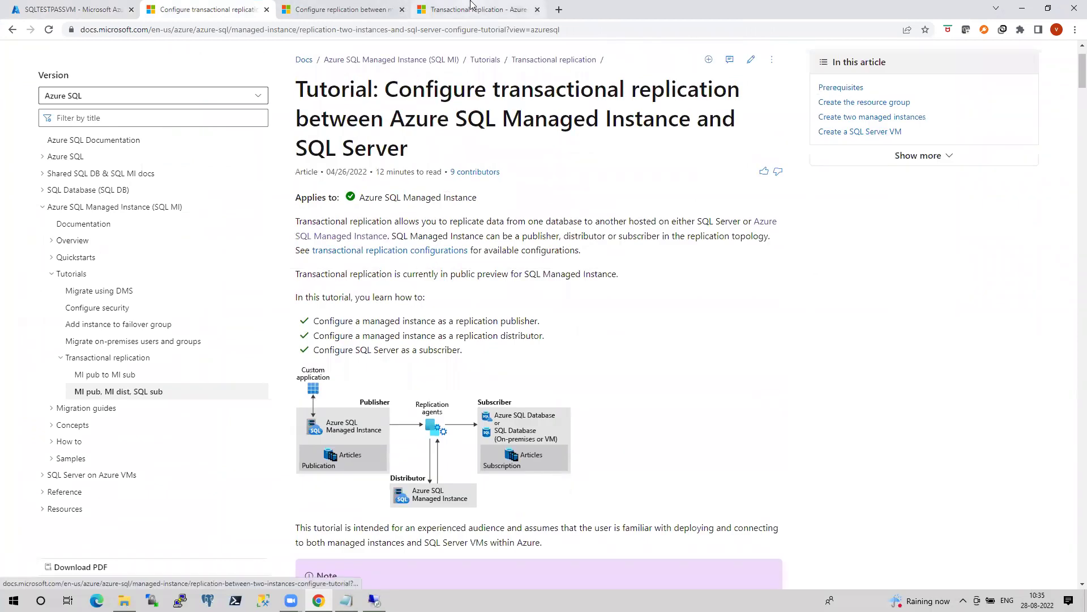
left_click(471, 5)
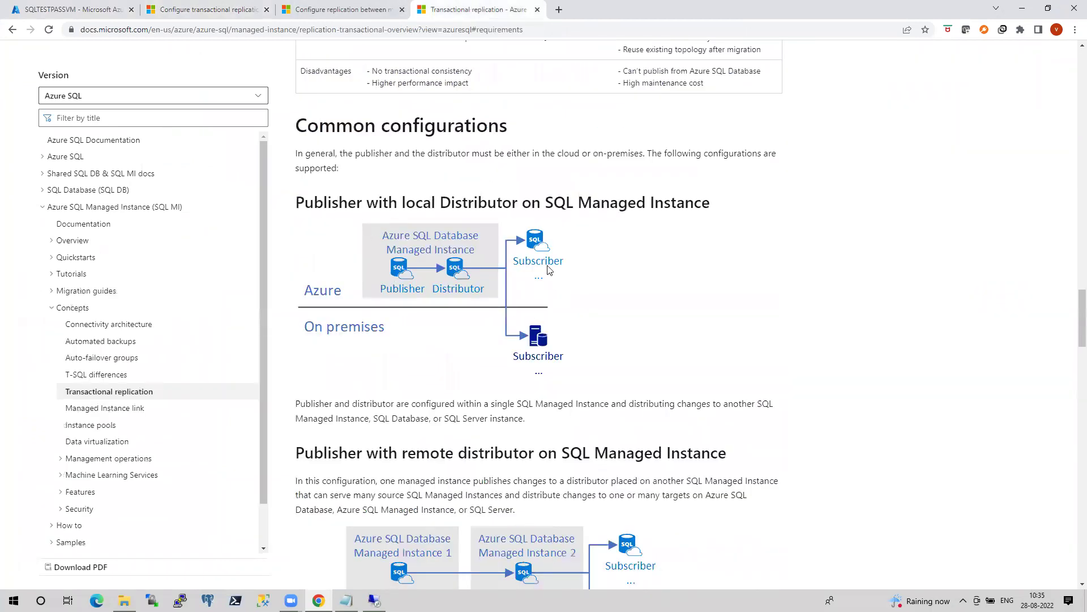
left_click(247, 10)
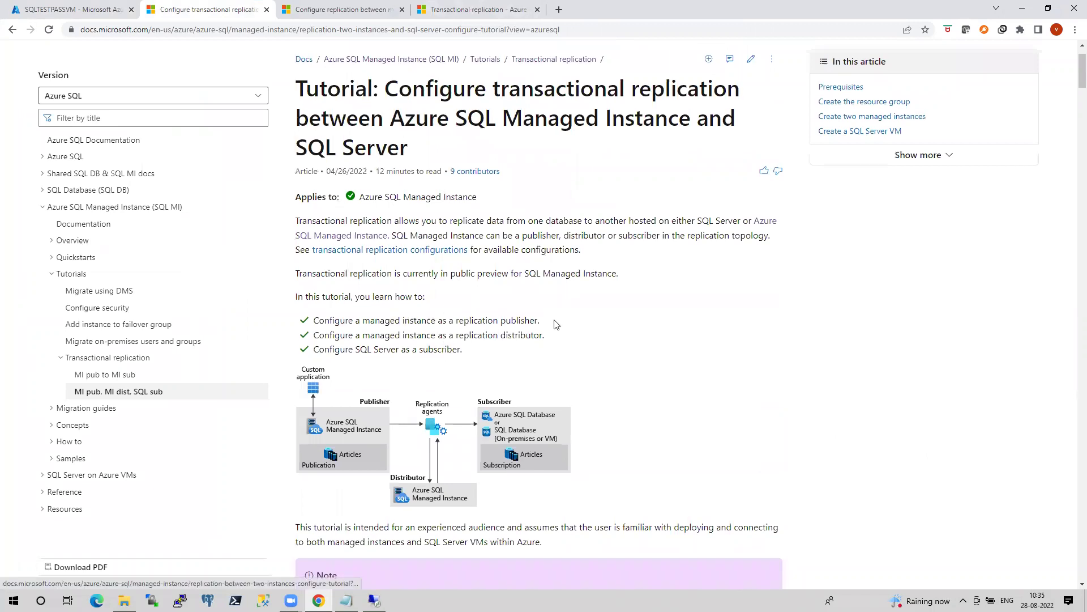
scroll(318, 360, "down", 1)
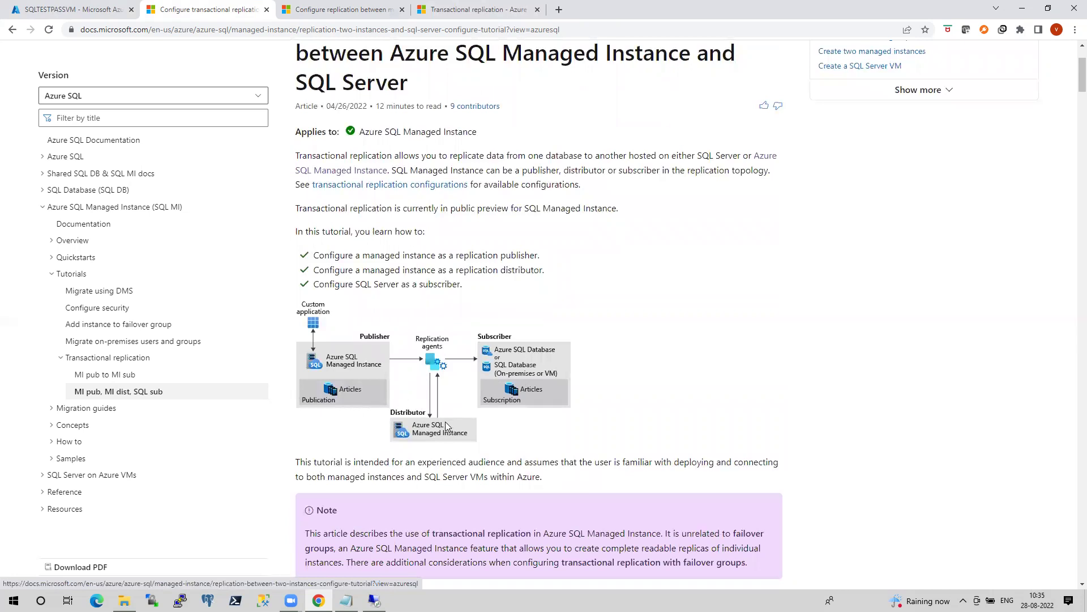
left_click(491, 9)
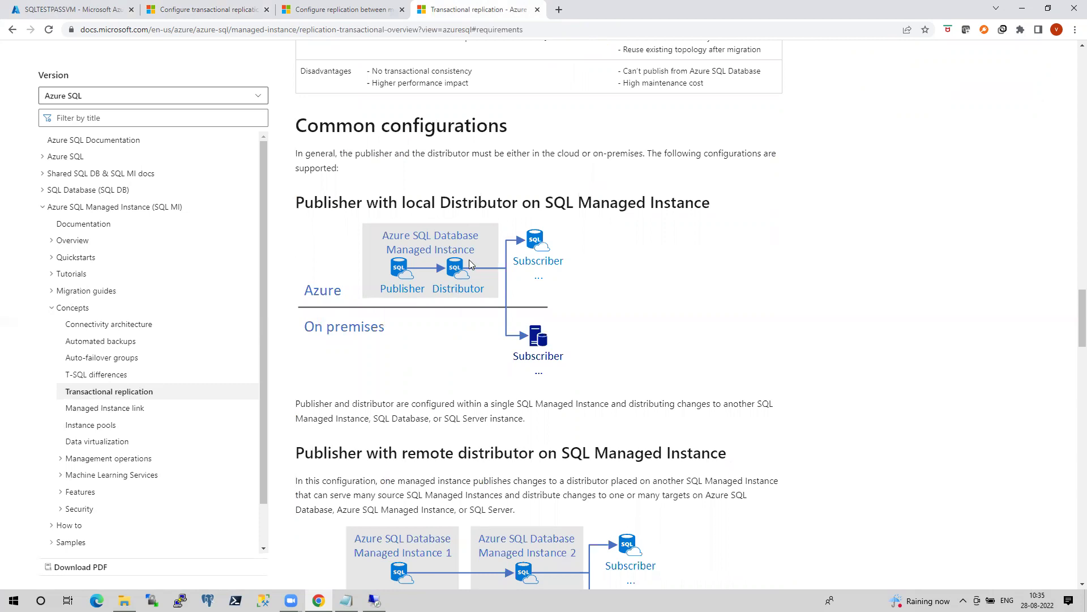
left_click(355, 10)
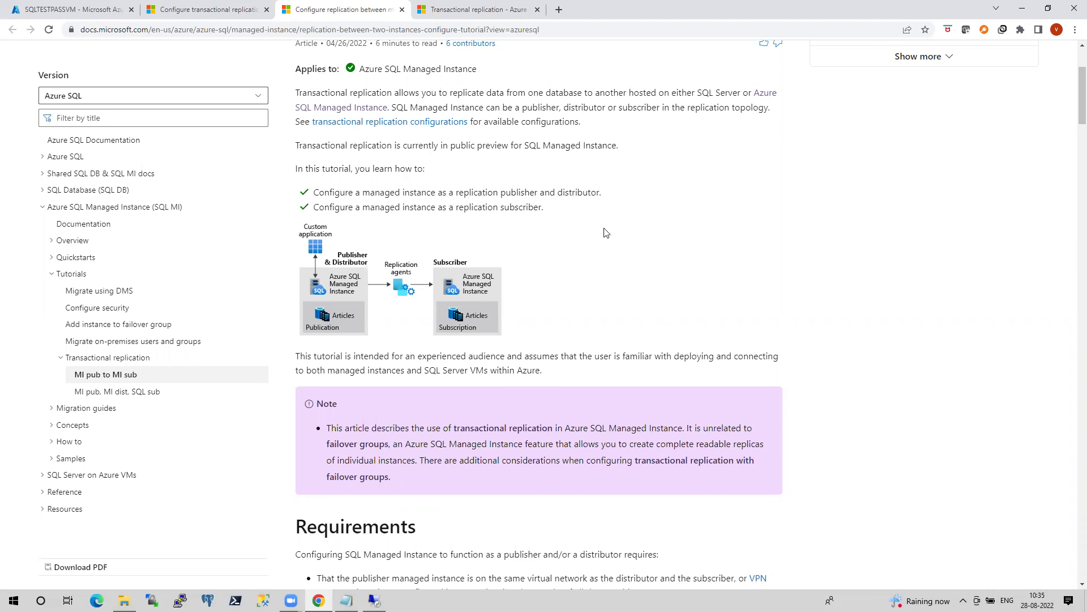
scroll(605, 233, "down", 10)
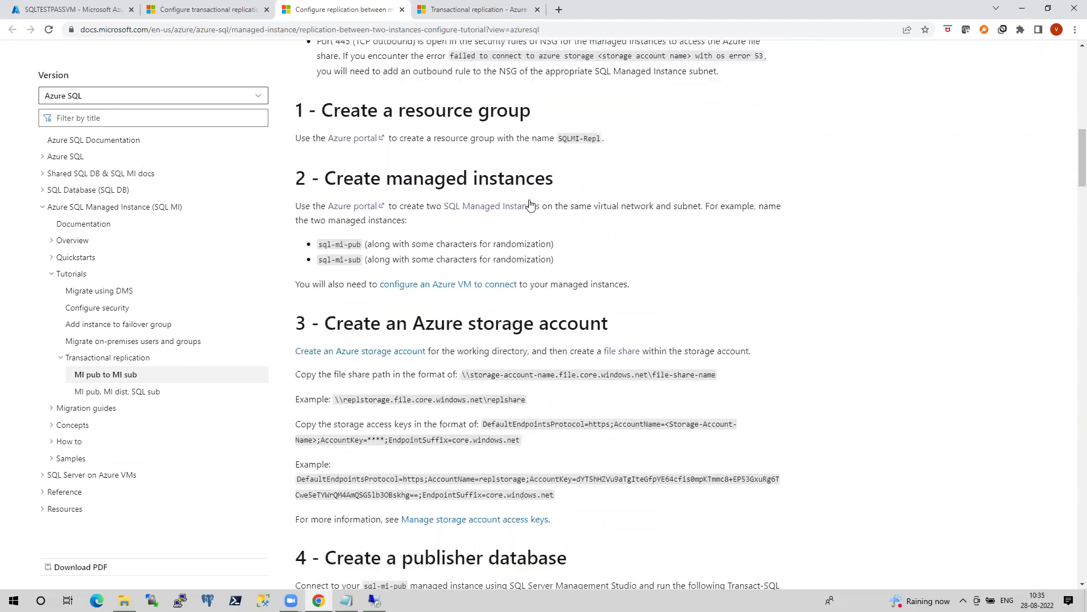
scroll(593, 46, "up", 1)
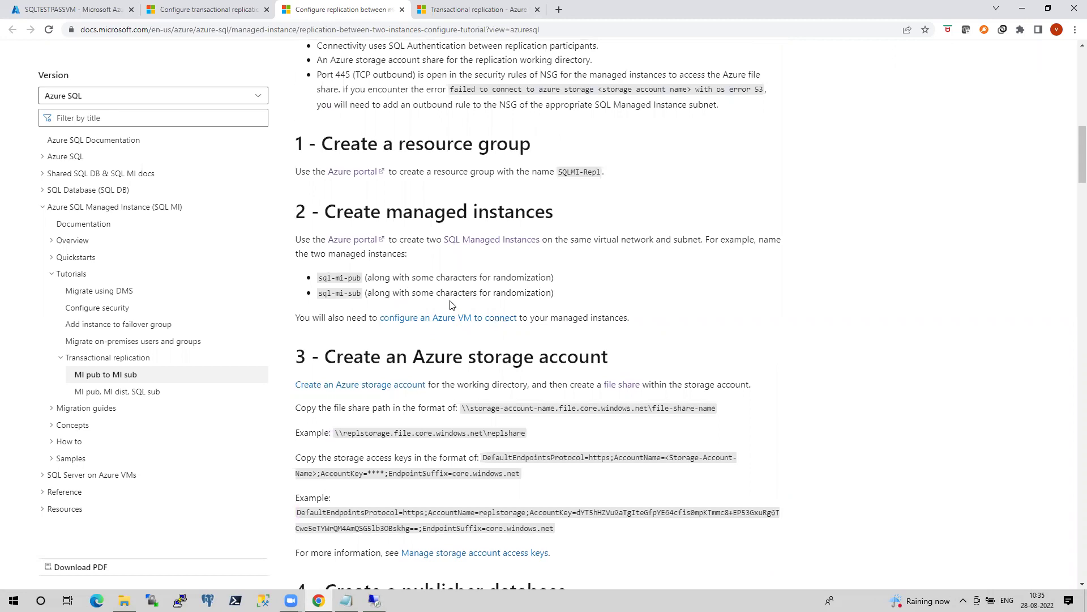
scroll(451, 305, "down", 4)
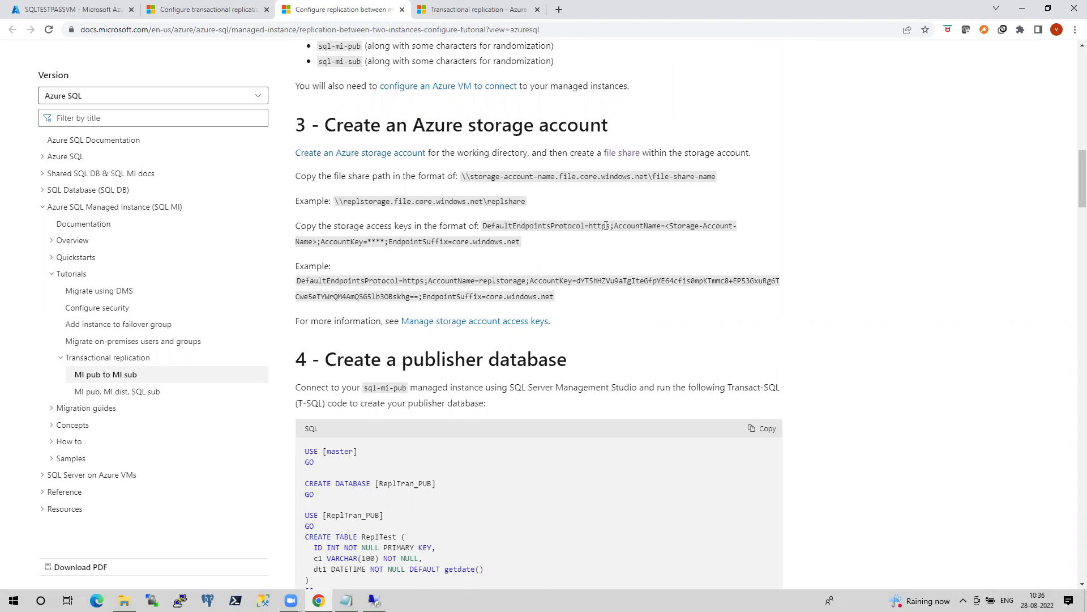
left_click(374, 600)
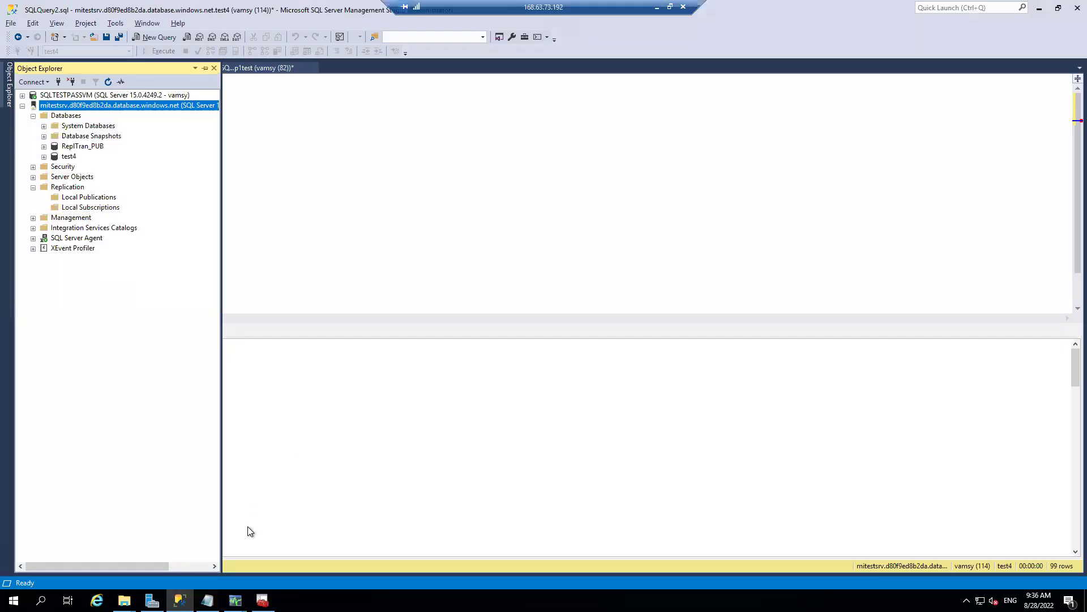
Bring the server's MSSQL folder forward, then minimise the remote desktop session to show the tutorial
left_click(124, 601)
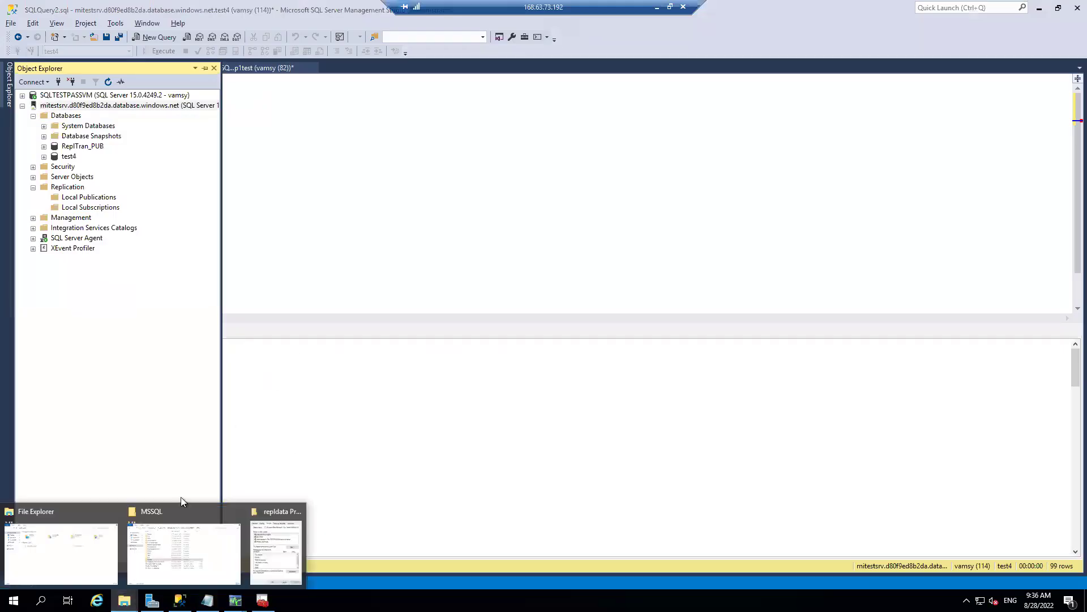
left_click(182, 542)
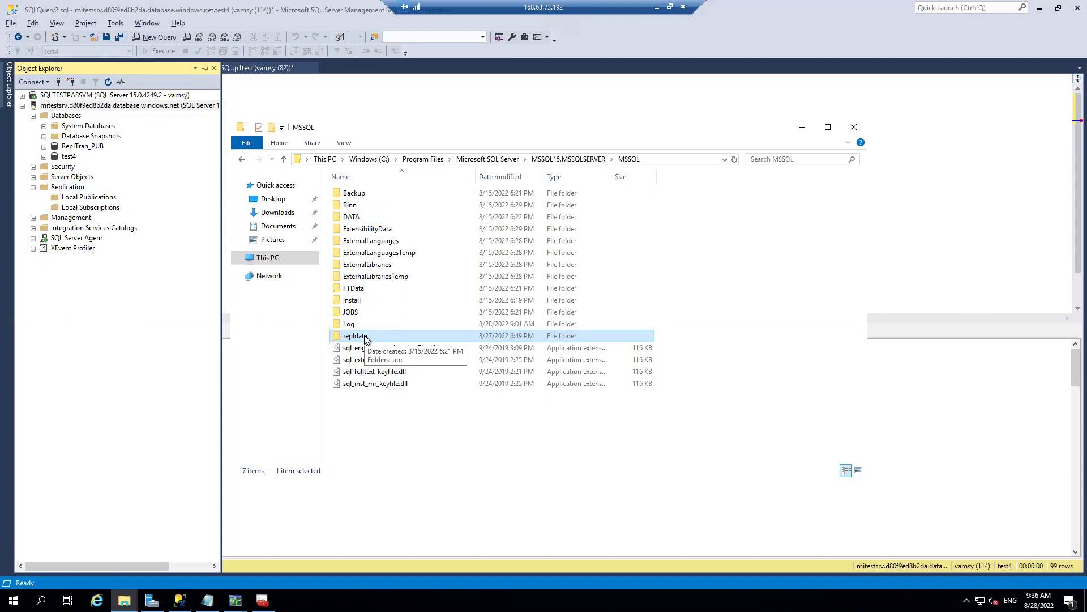
left_click(656, 8)
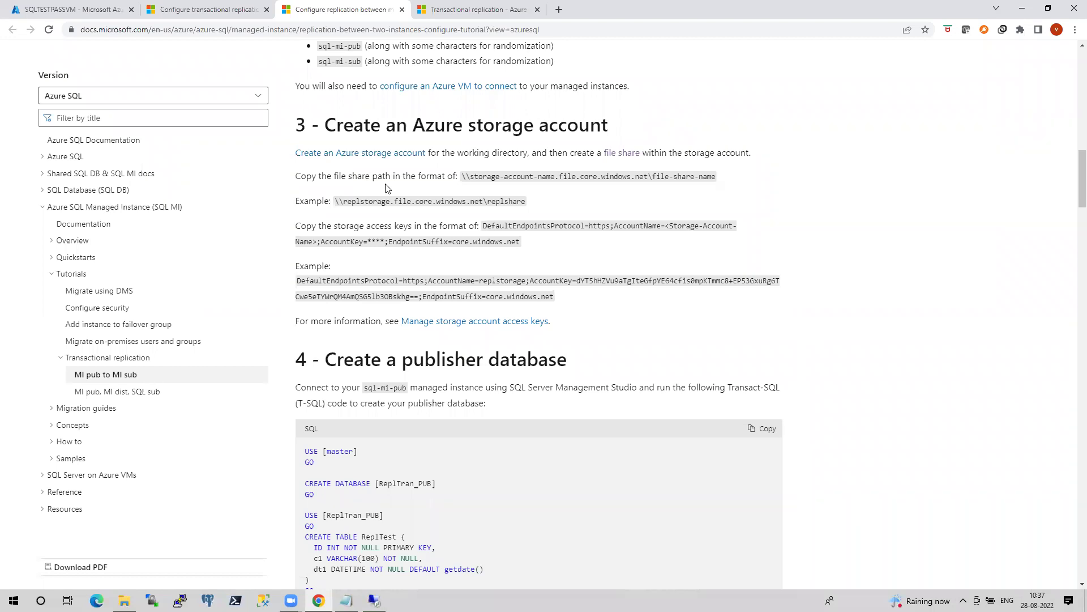
In the Azure portal, go to Storage accounts > passmistor > File shares to see replshare
left_click(49, 10)
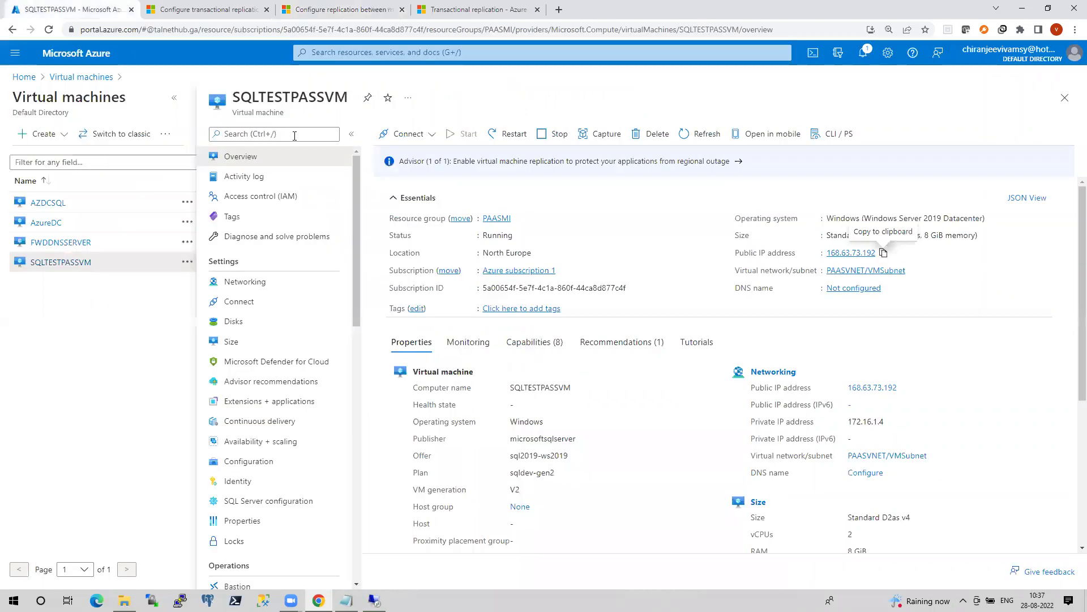
left_click(24, 76)
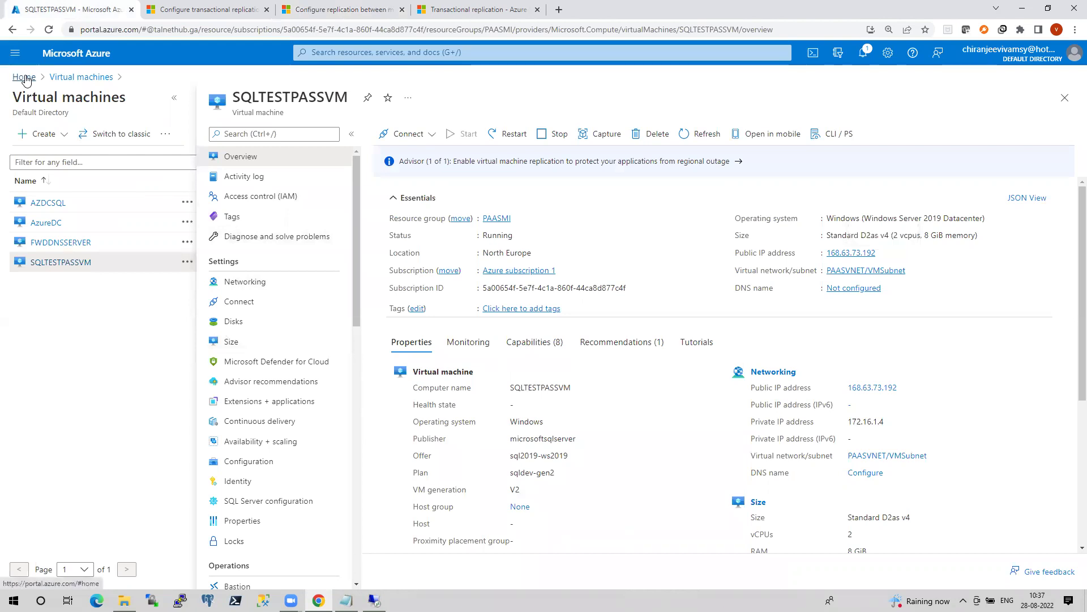
left_click(439, 149)
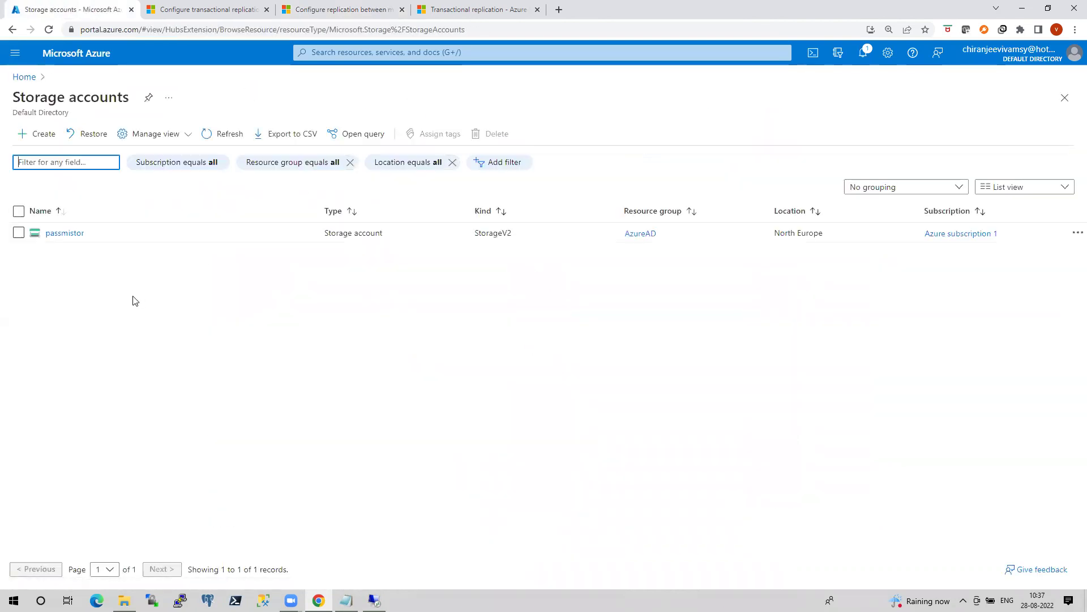
left_click(65, 235)
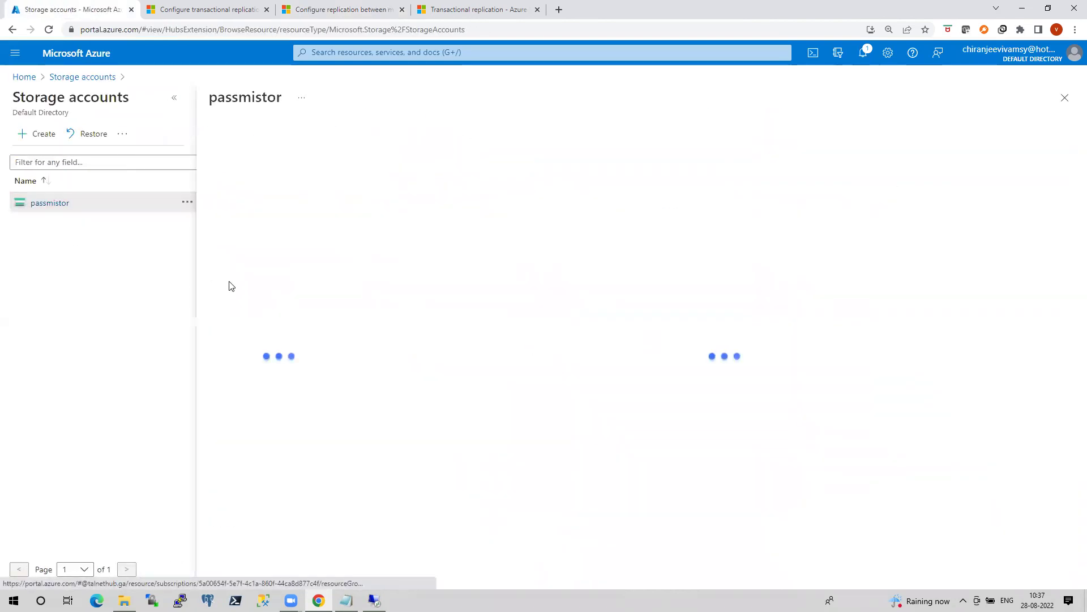
left_click(279, 362)
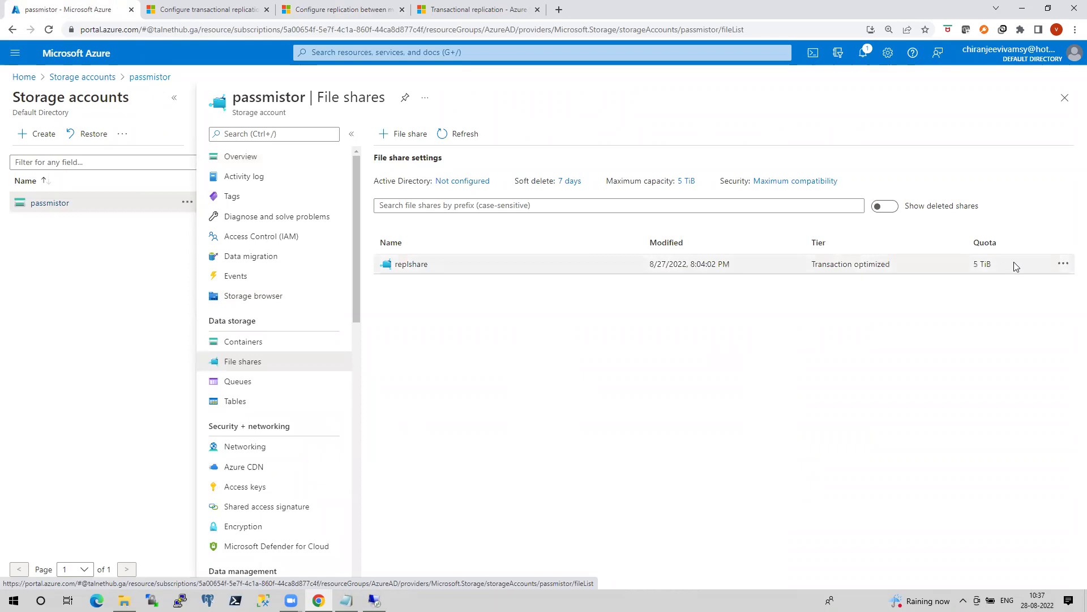
Delete the replshare file share from passmistor, accepting the content-deletion agreement, and return to the tutorial
left_click(1062, 265)
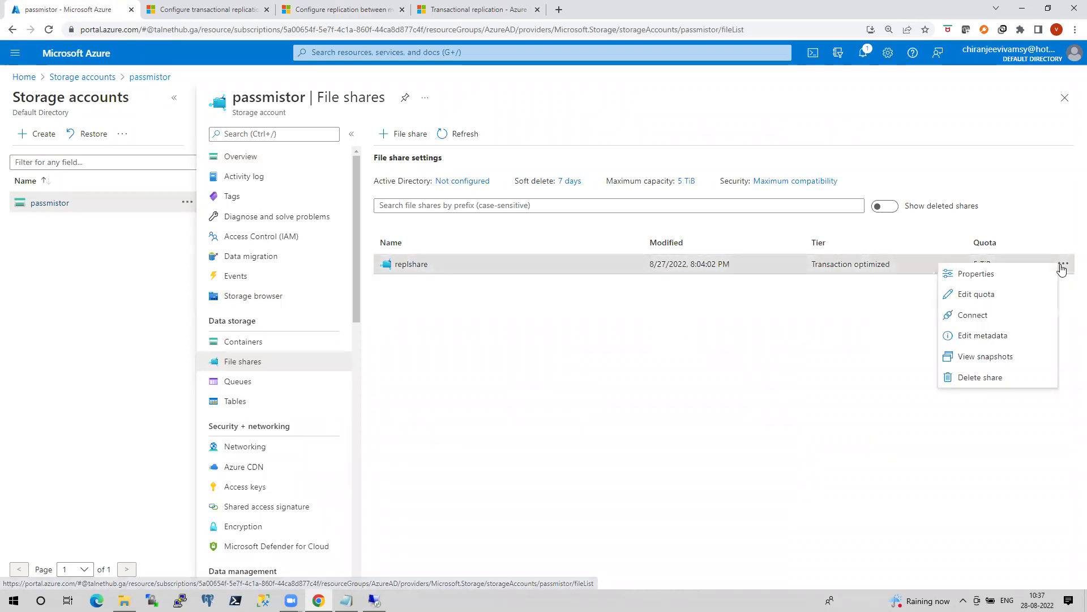
left_click(976, 378)
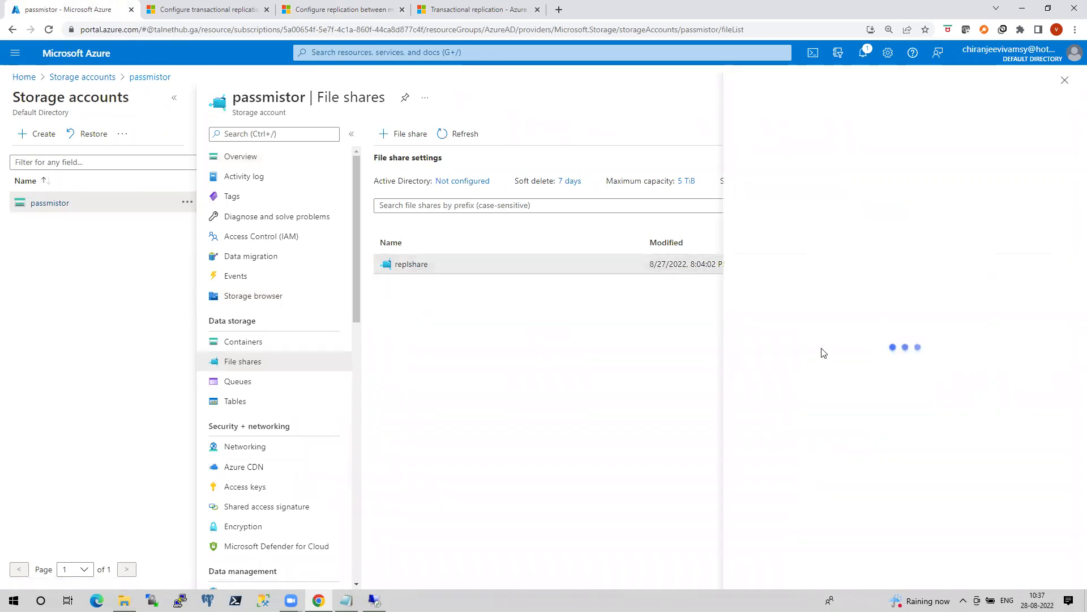
left_click(754, 531)
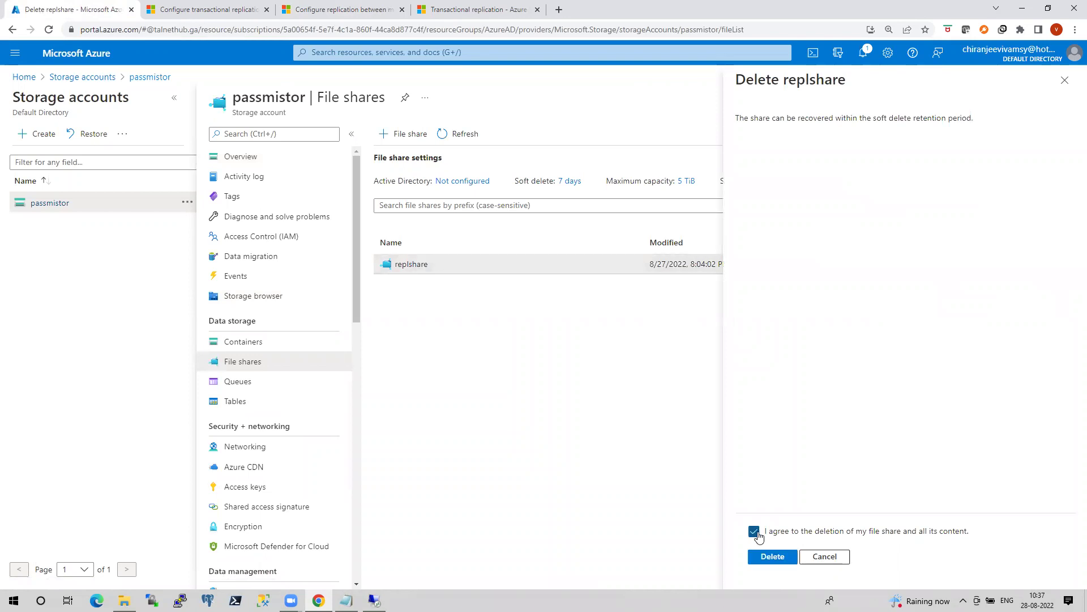
left_click(766, 554)
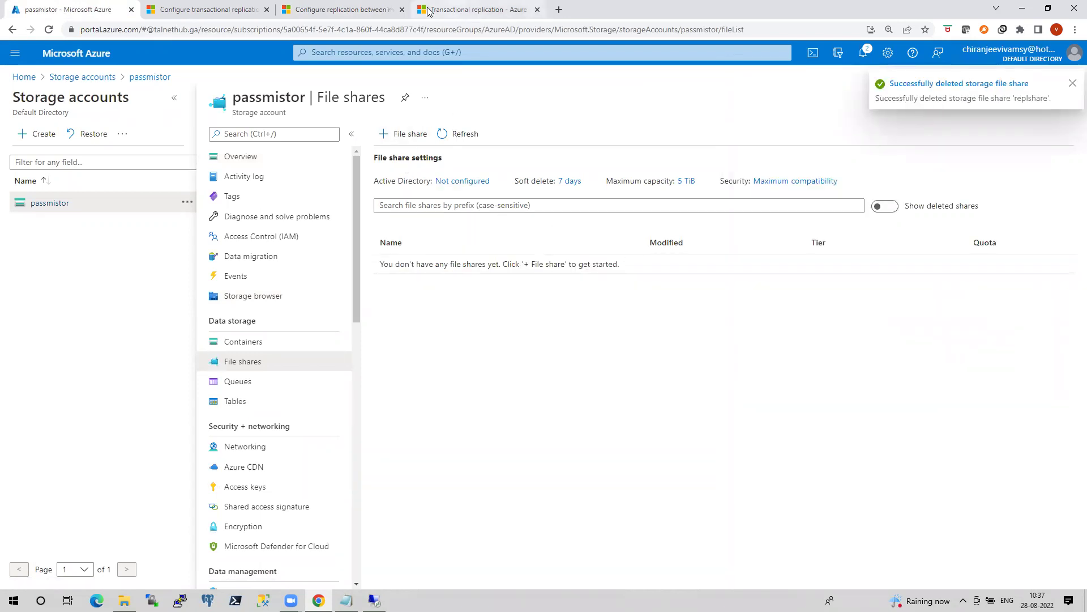
left_click(235, 17)
Scroll the replication tutorial to section 3, Create an Azure storage account
scroll(585, 379, "down", 10)
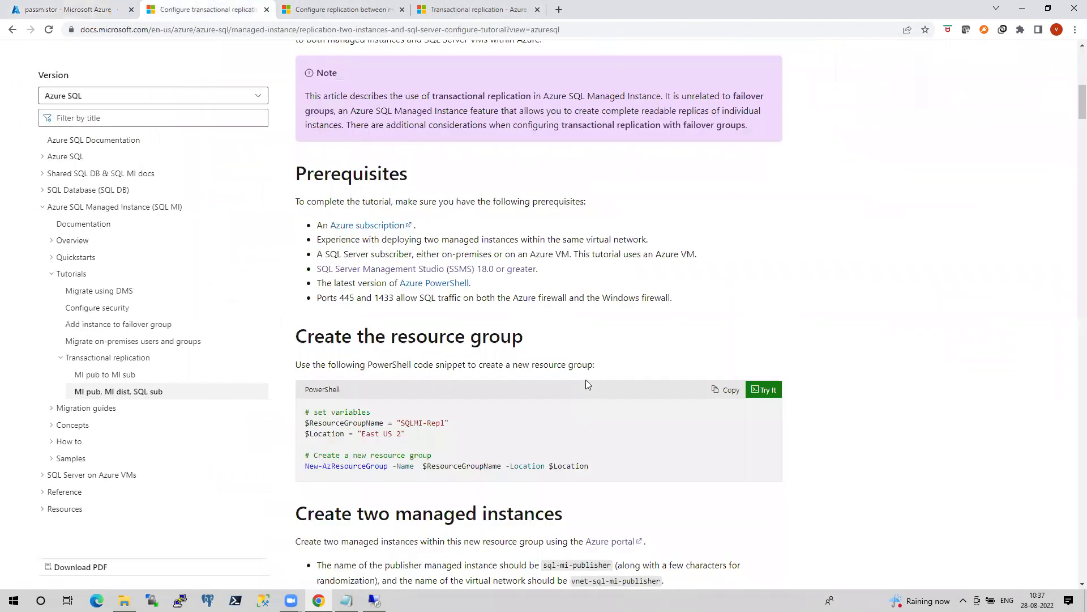
left_click(373, 9)
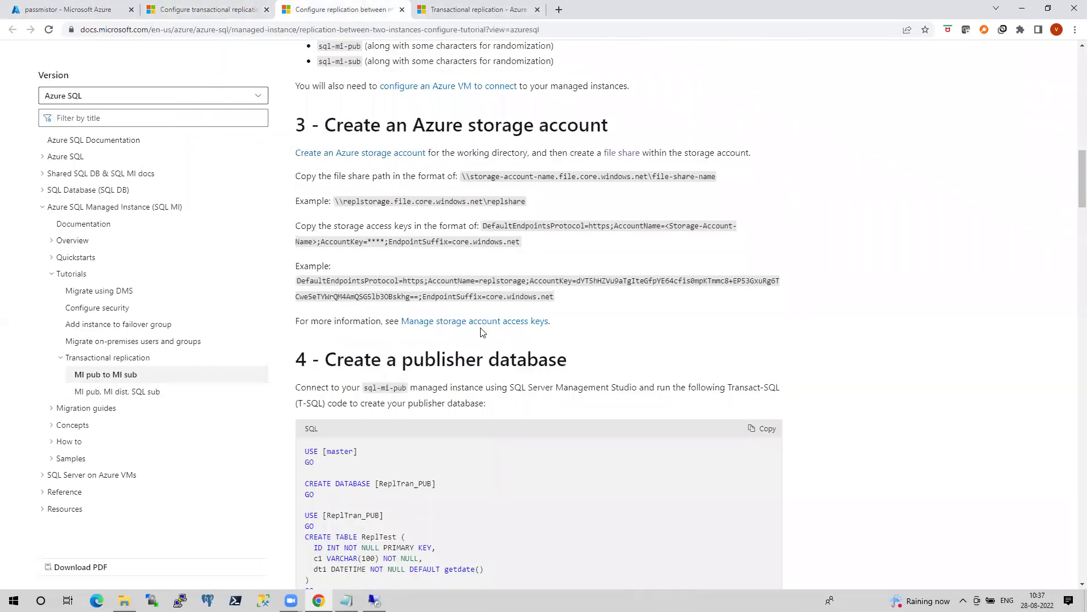
scroll(458, 303, "down", 4)
scroll(401, 161, "up", 3)
Create a new file share named replshare in passmistor, then go back to the tutorial
left_click(76, 14)
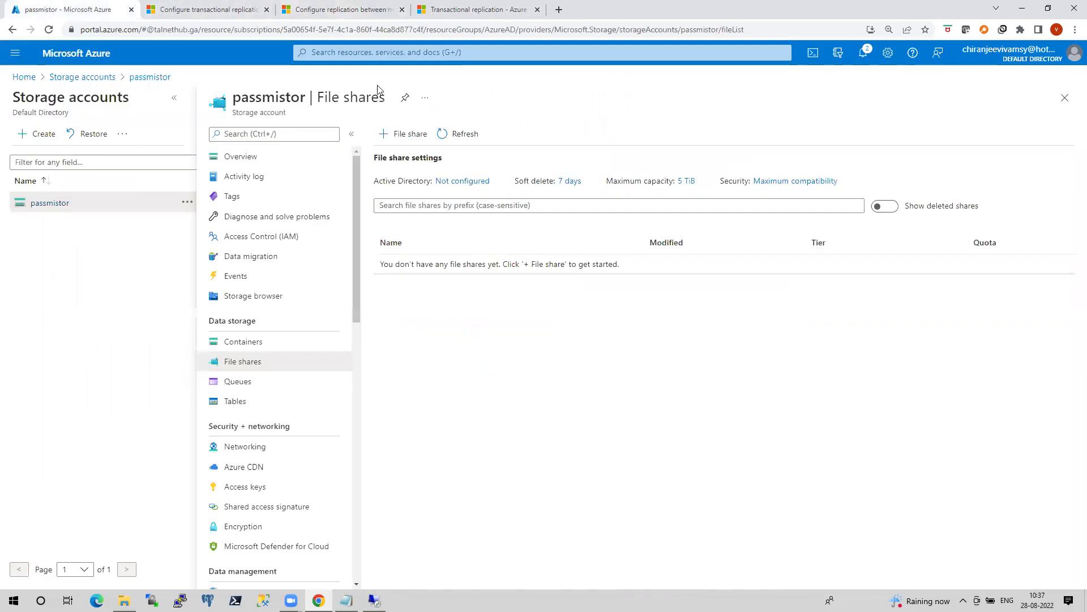
left_click(411, 138)
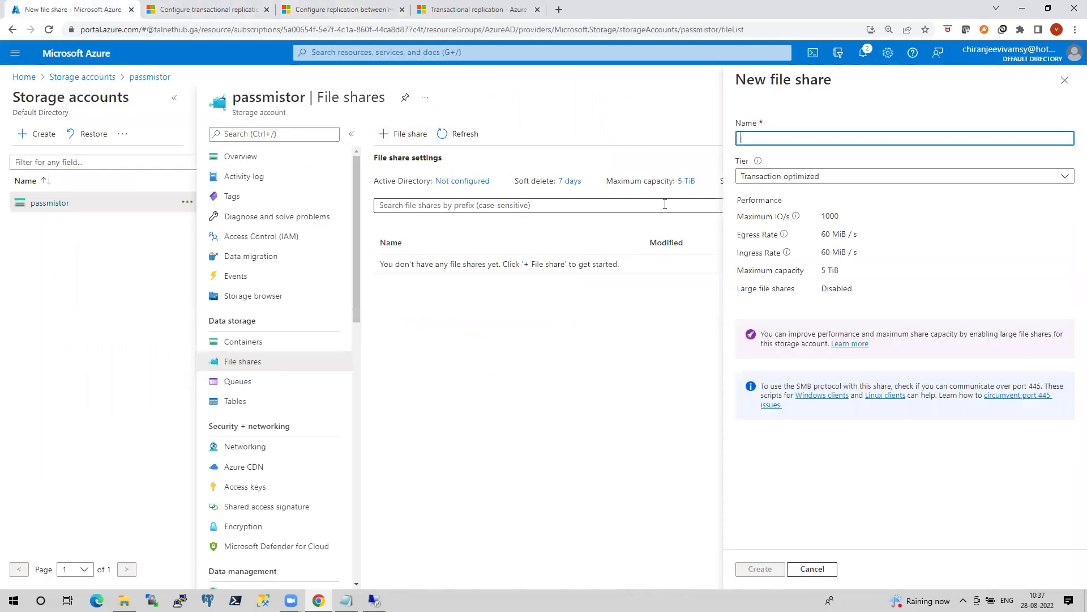
type("replshare")
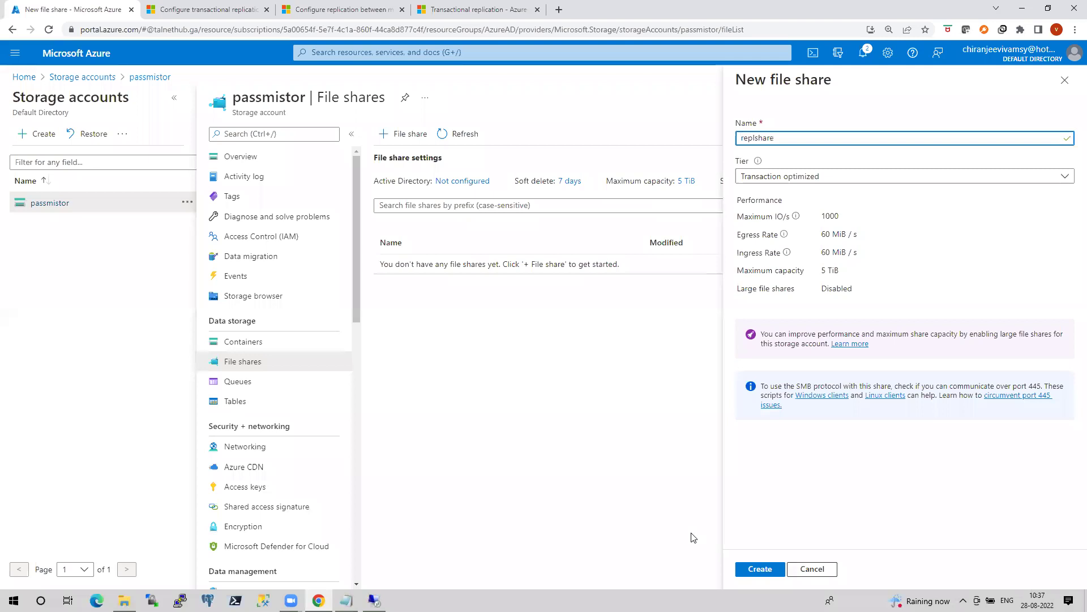
left_click(766, 572)
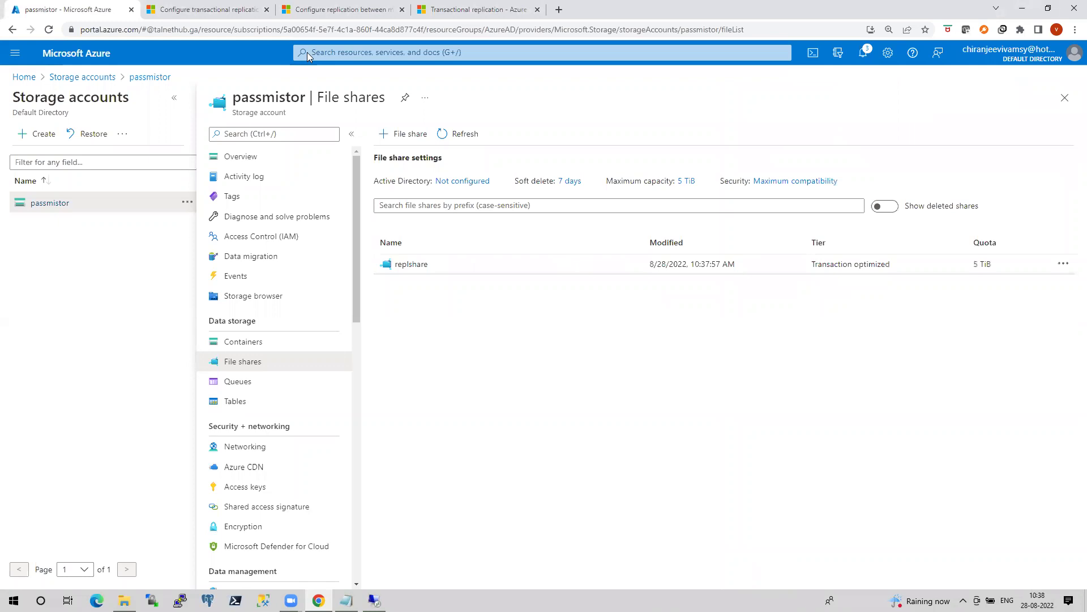
left_click(327, 9)
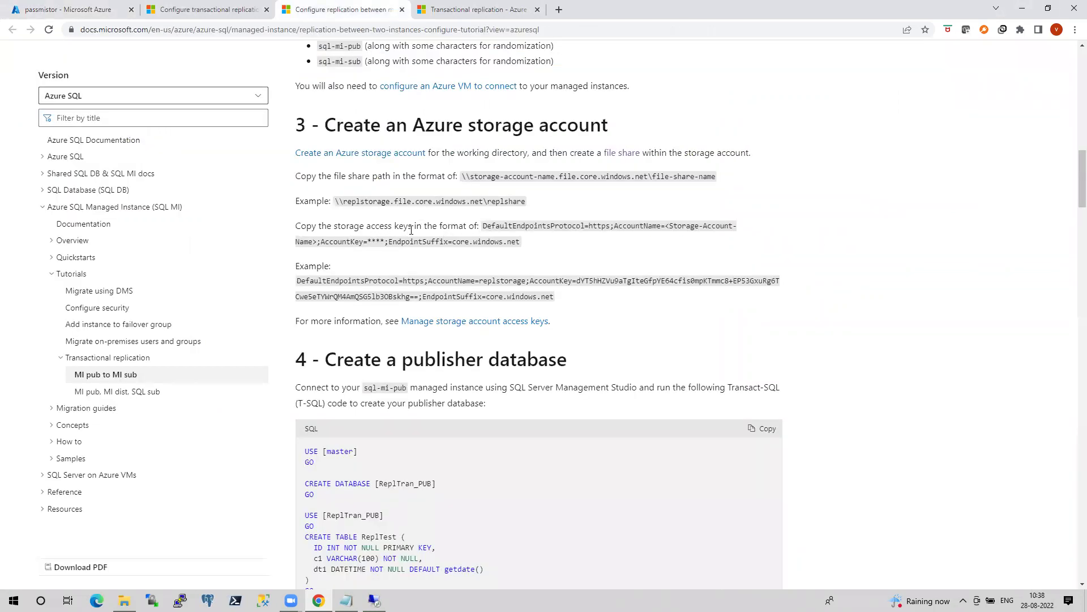
Open passmistor's Access keys, then reveal and copy the key1 access key
left_click(113, 9)
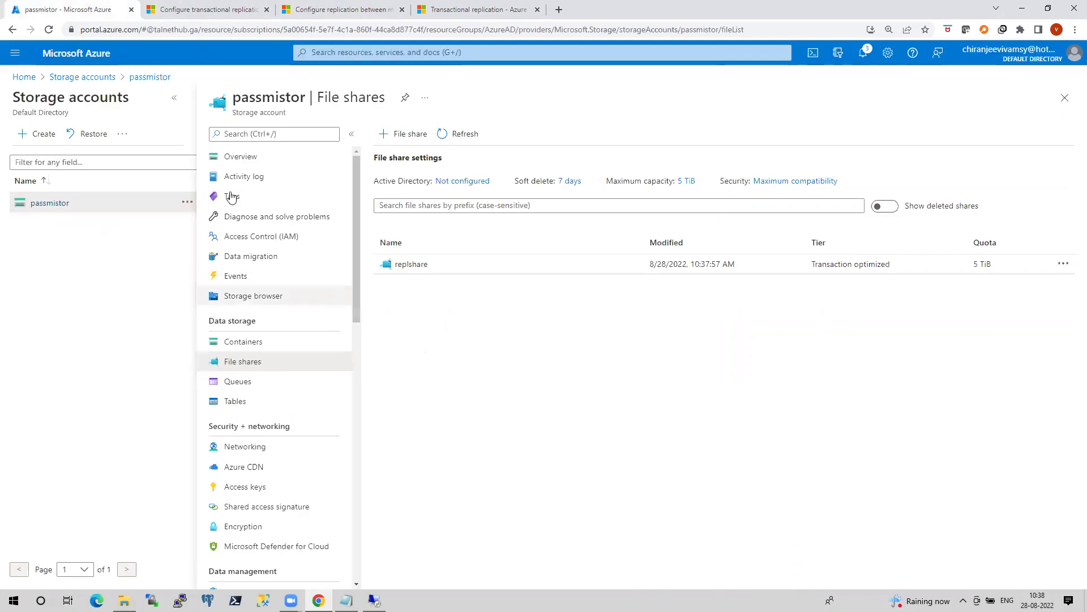
left_click(84, 78)
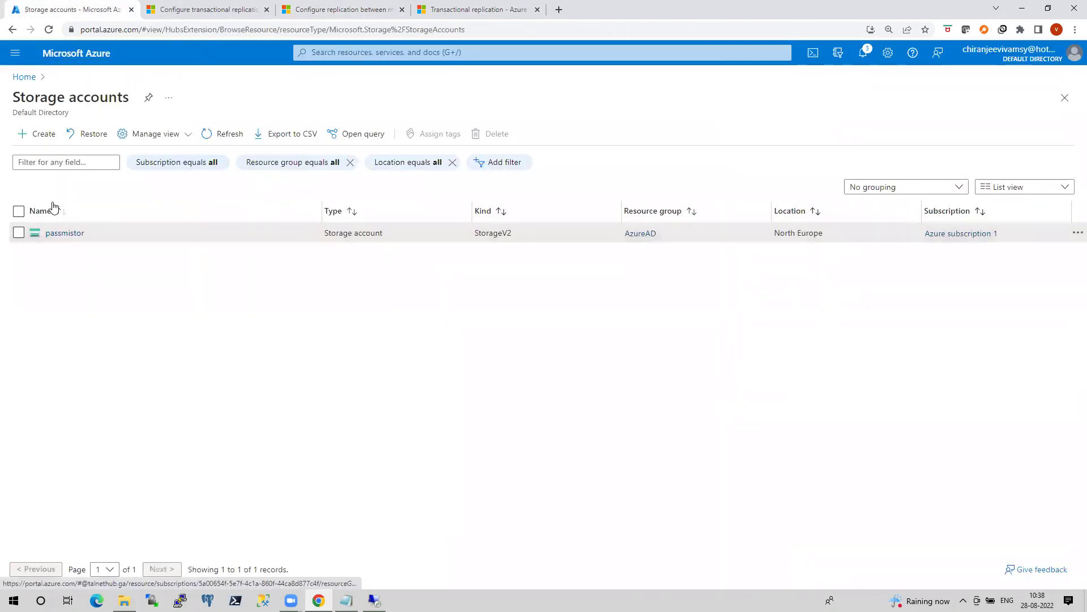
left_click(73, 233)
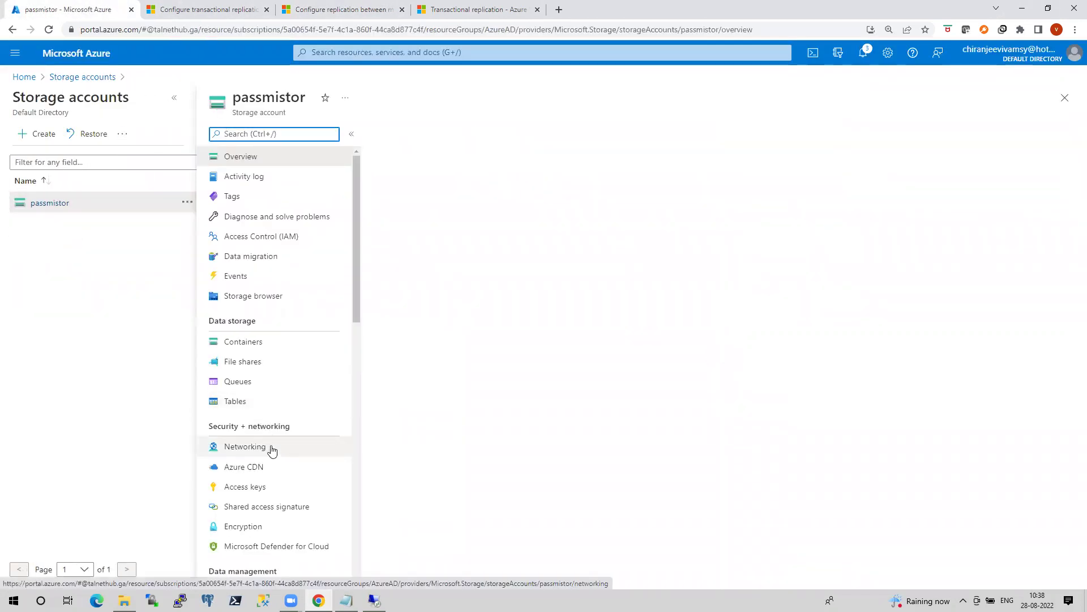
left_click(246, 488)
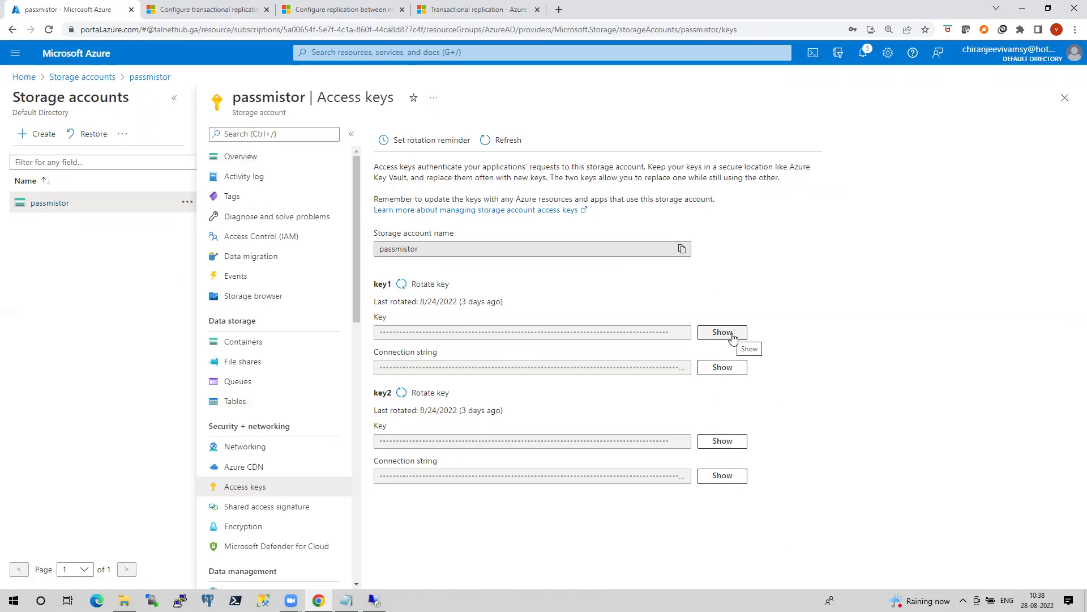
left_click(732, 338)
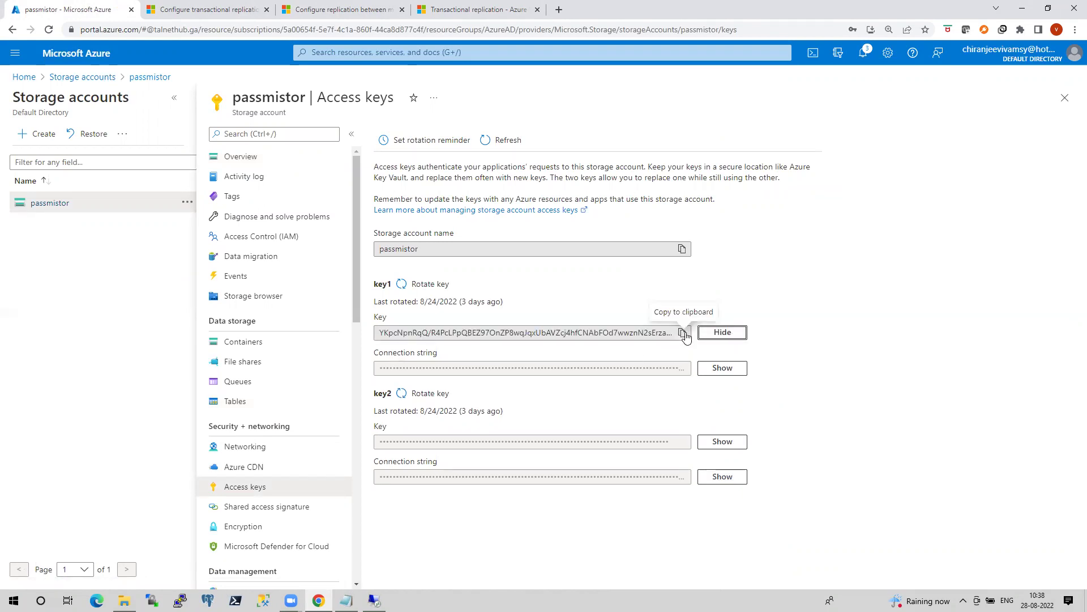
left_click(684, 333)
Paste the key1 access key on a new line below the links in the replicationlinks notes
left_click(346, 600)
left_click(631, 478)
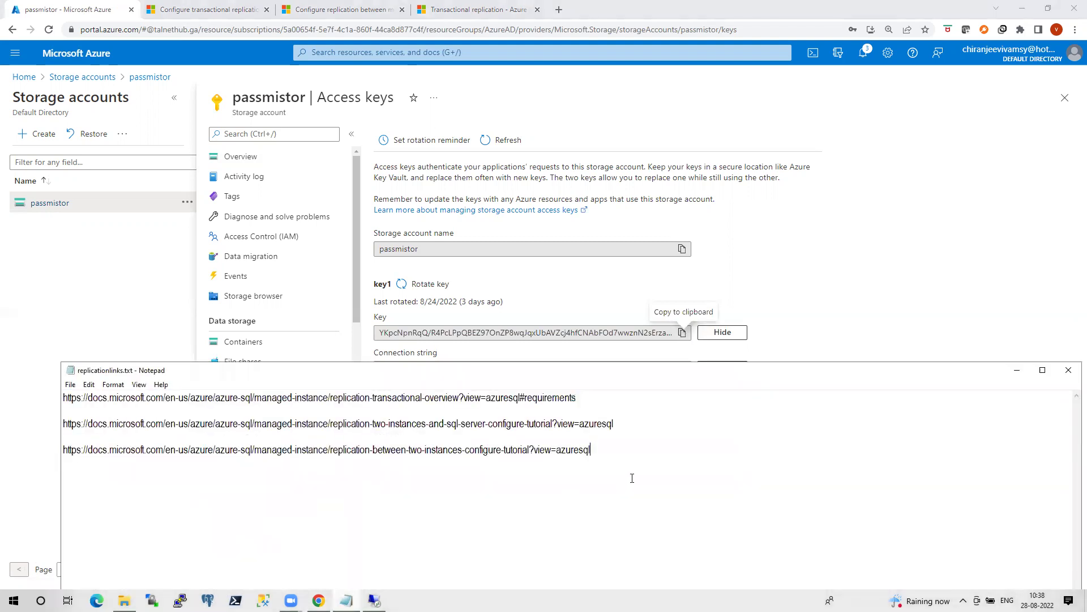
key("Return")
key("Return")
key("Return")
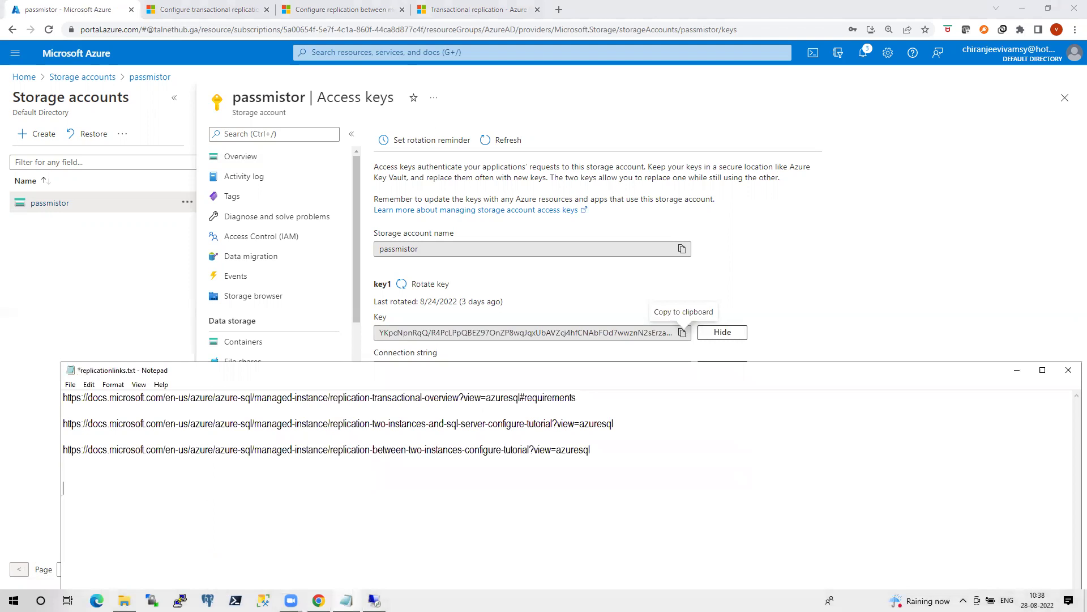
key("ctrl+v")
key("ctrl+z")
left_click(1017, 370)
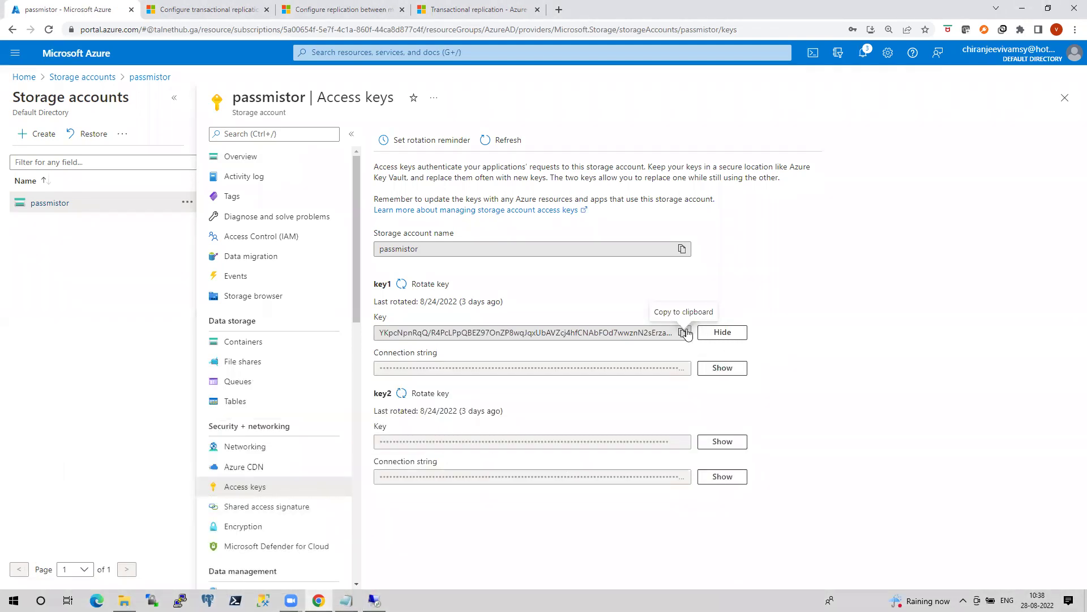
left_click(683, 333)
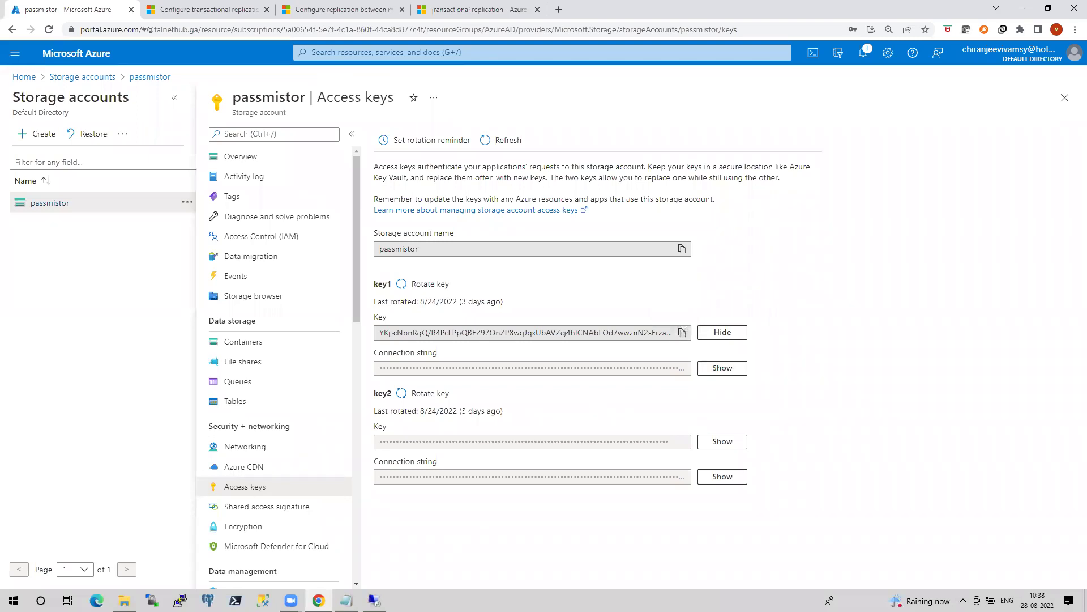
key("alt+Tab")
key("Return")
key("Return")
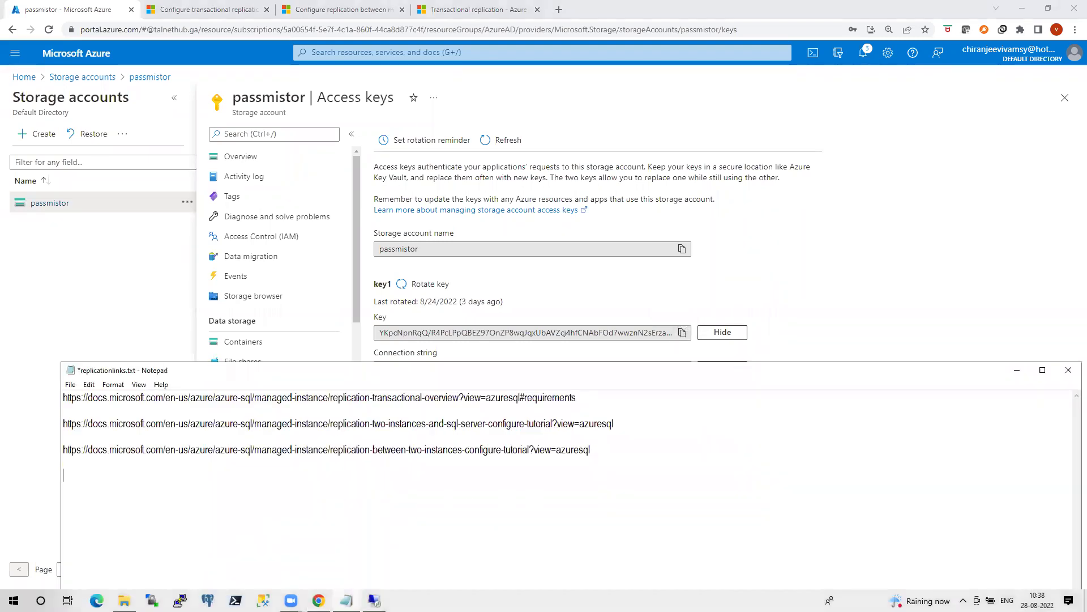
key("ctrl+v")
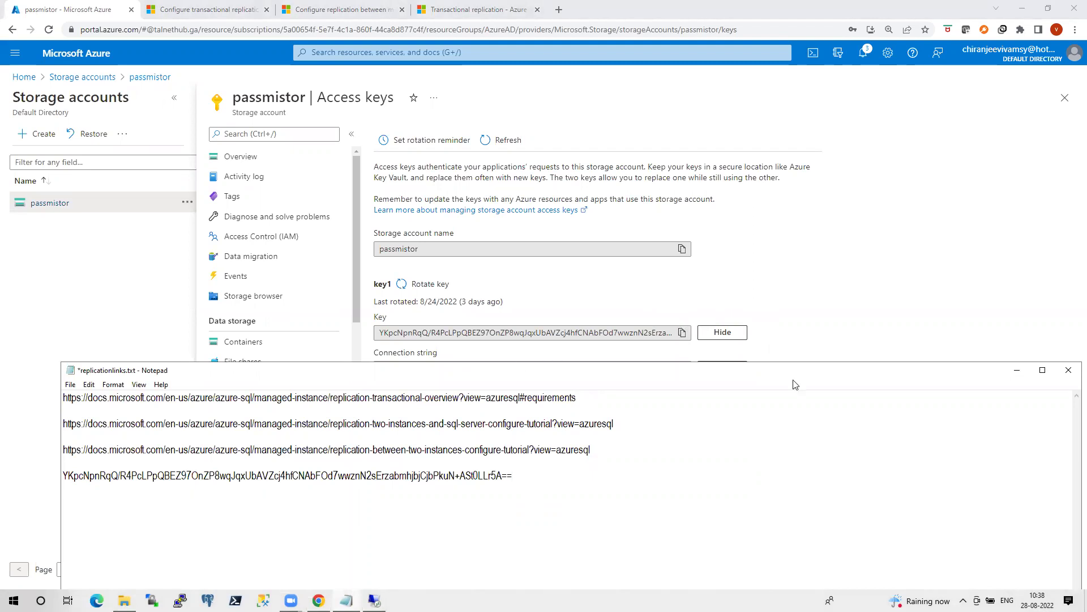
left_click(1017, 371)
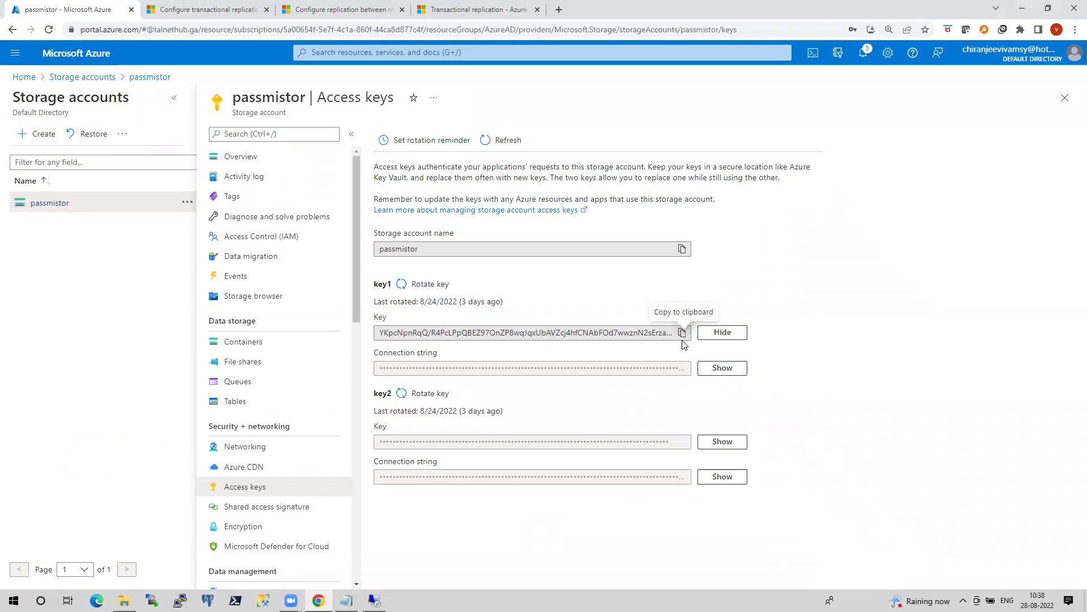
Check the tutorial's format, then copy key1's connection string and paste it into the notes
left_click(340, 10)
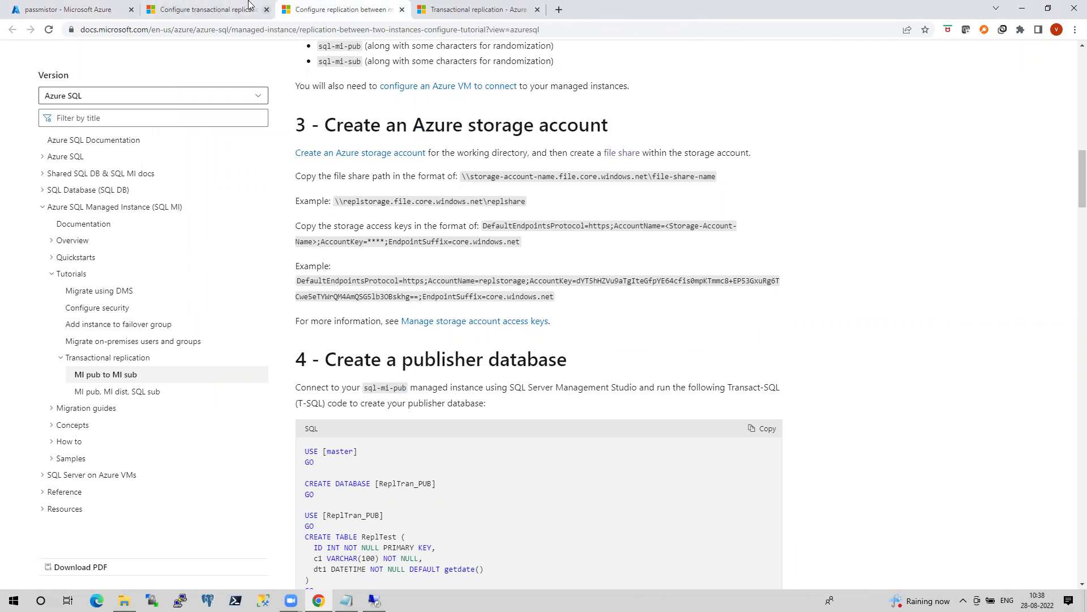
left_click(108, 10)
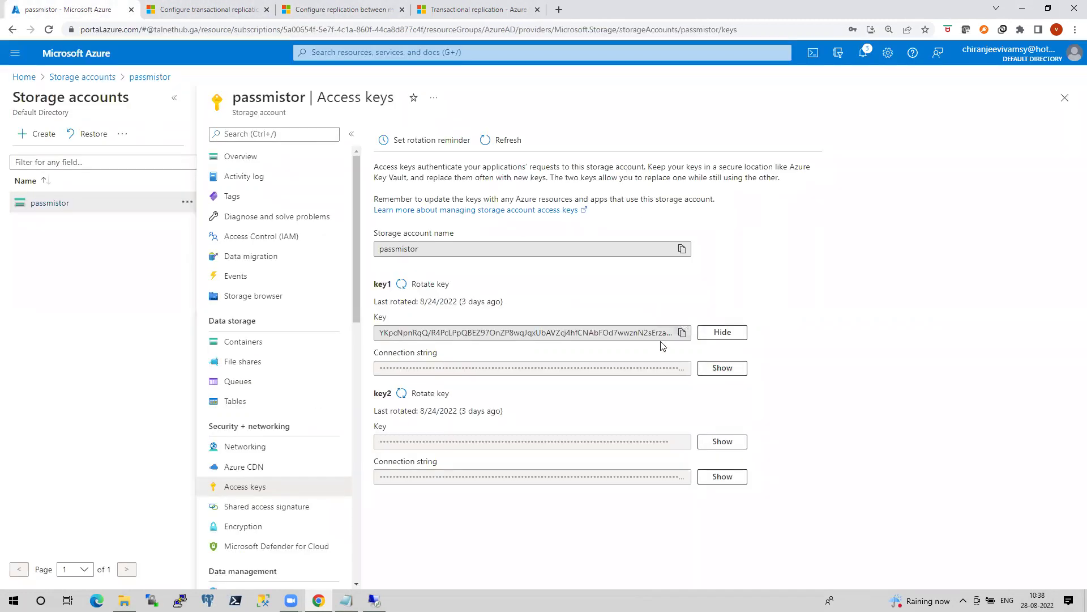
left_click(720, 369)
left_click(682, 369)
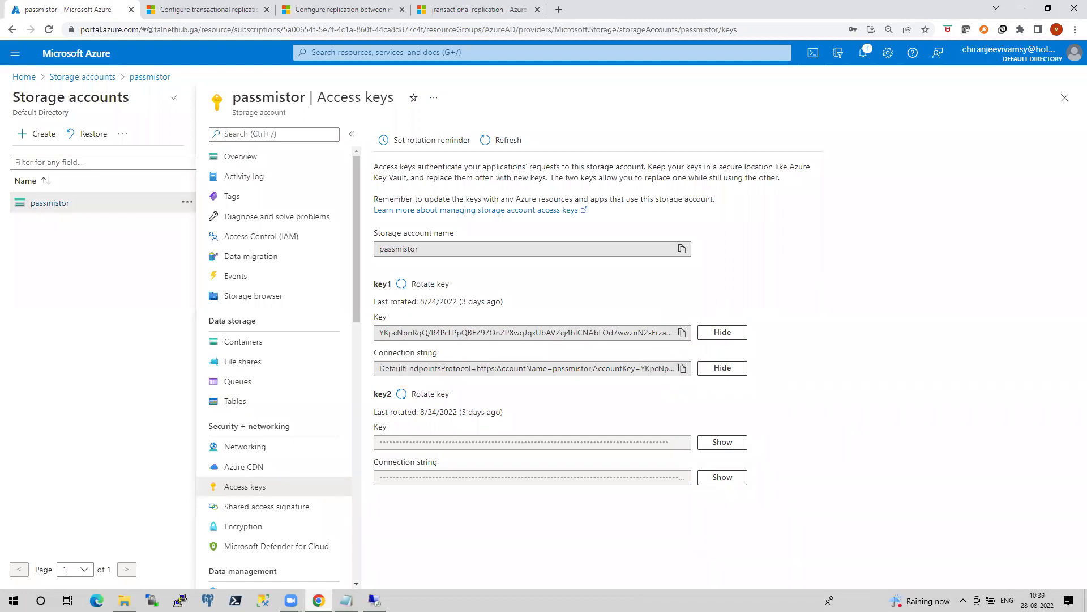
left_click(346, 600)
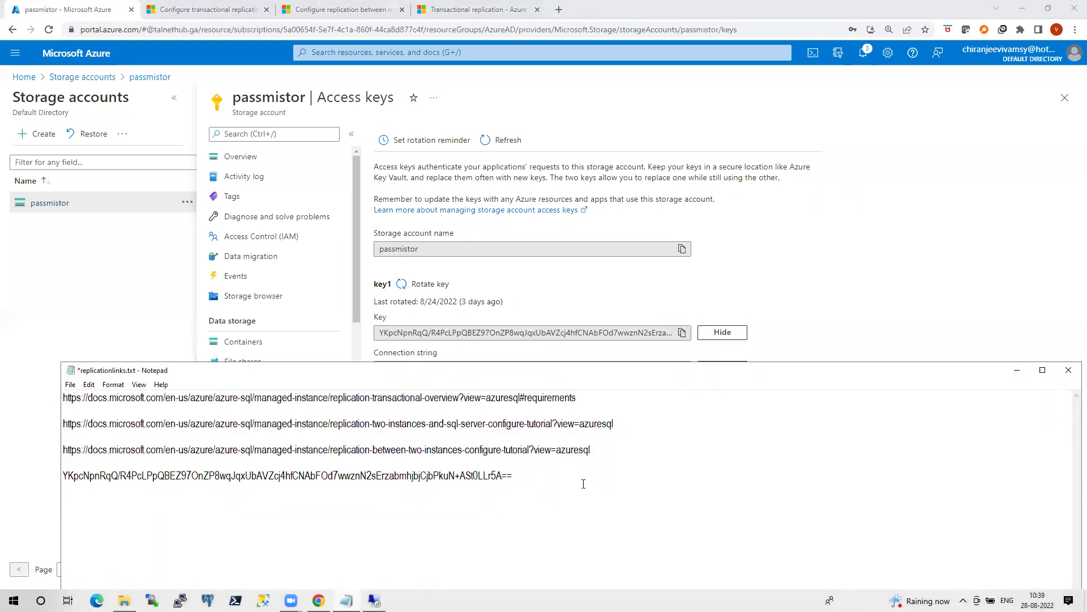
key("ctrl+v")
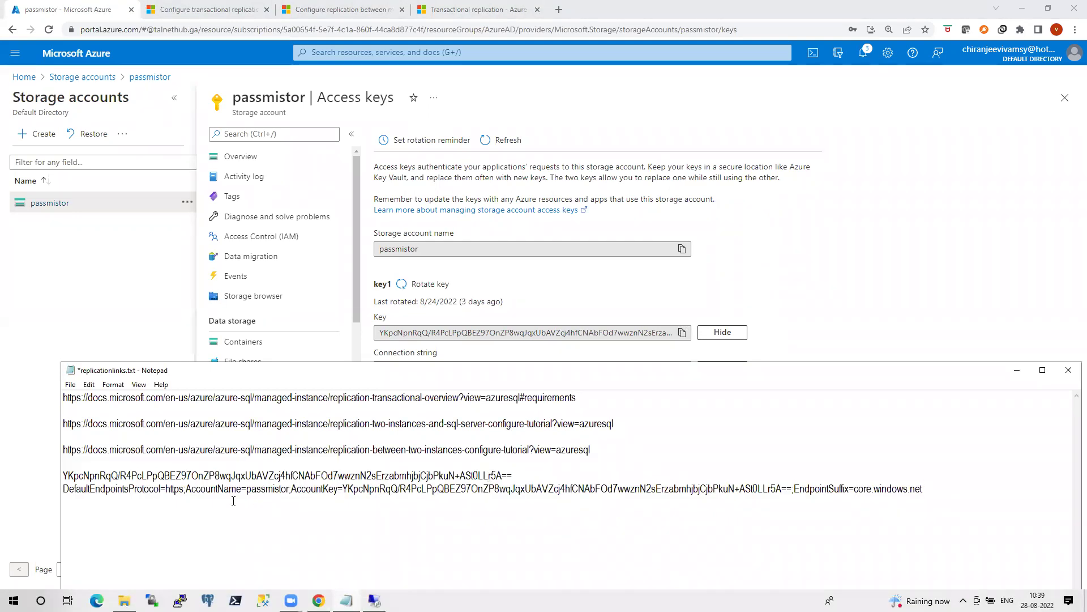
Delete the redundant standalone key line from the notes, leaving only the connection string
left_click_drag(62, 488, 388, 488)
left_click_drag(288, 487, 58, 483)
key("ctrl+x")
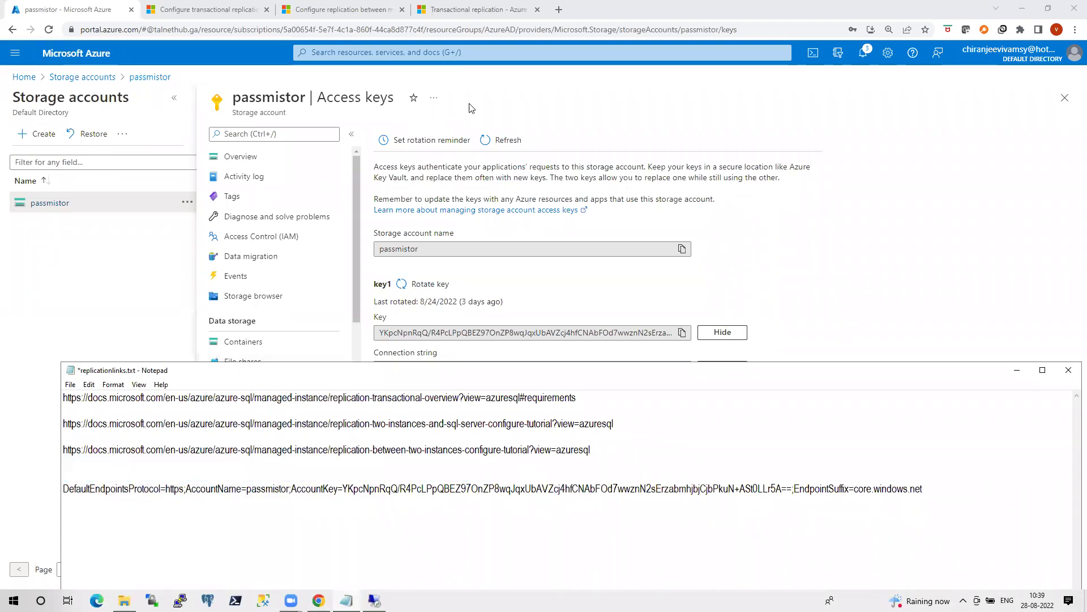
left_click(353, 12)
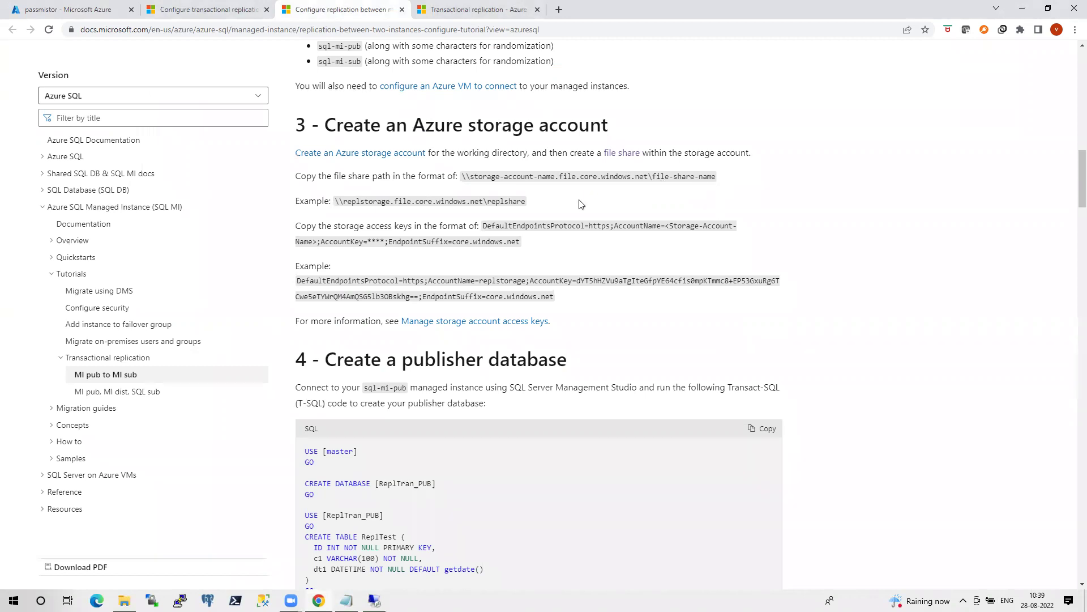
Copy the tutorial's example file share path and paste it above the connection string in Notepad
left_click_drag(526, 202, 334, 201)
right_click(384, 206)
left_click(404, 211)
left_click(346, 600)
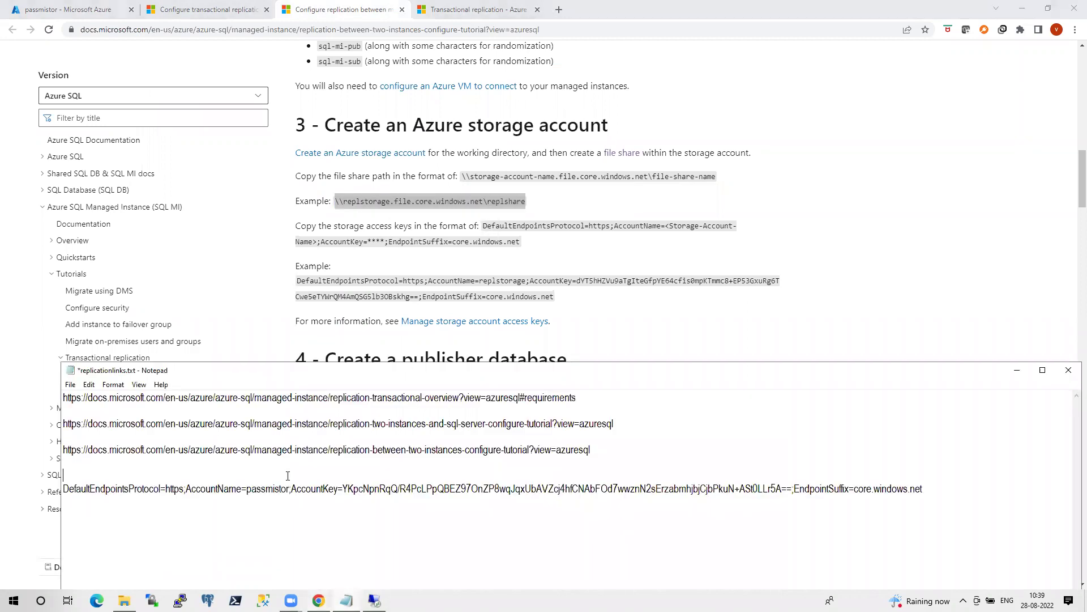
key("Return")
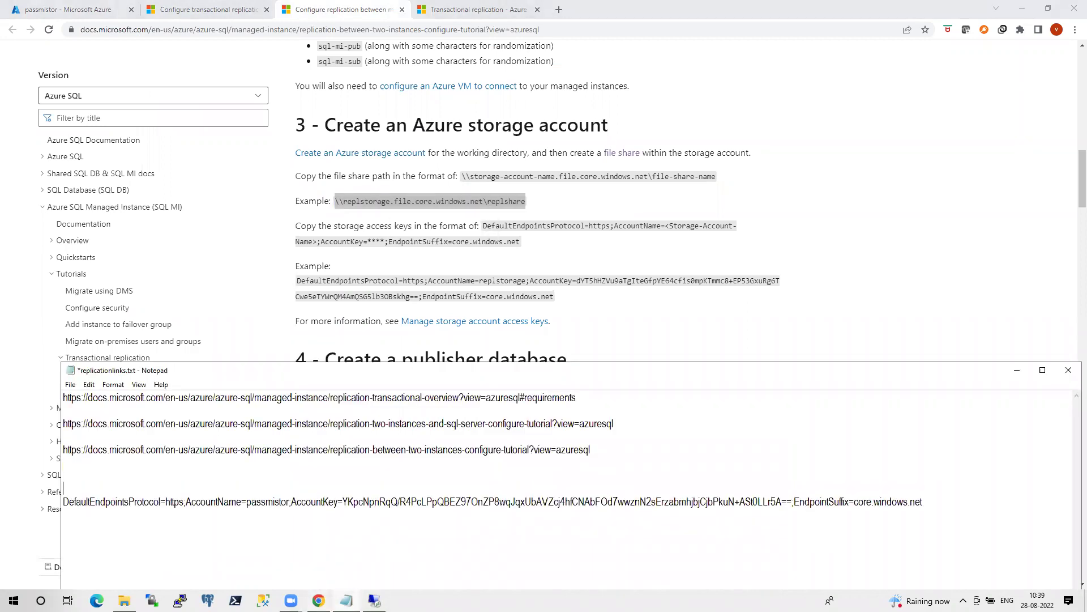
key("ctrl+v")
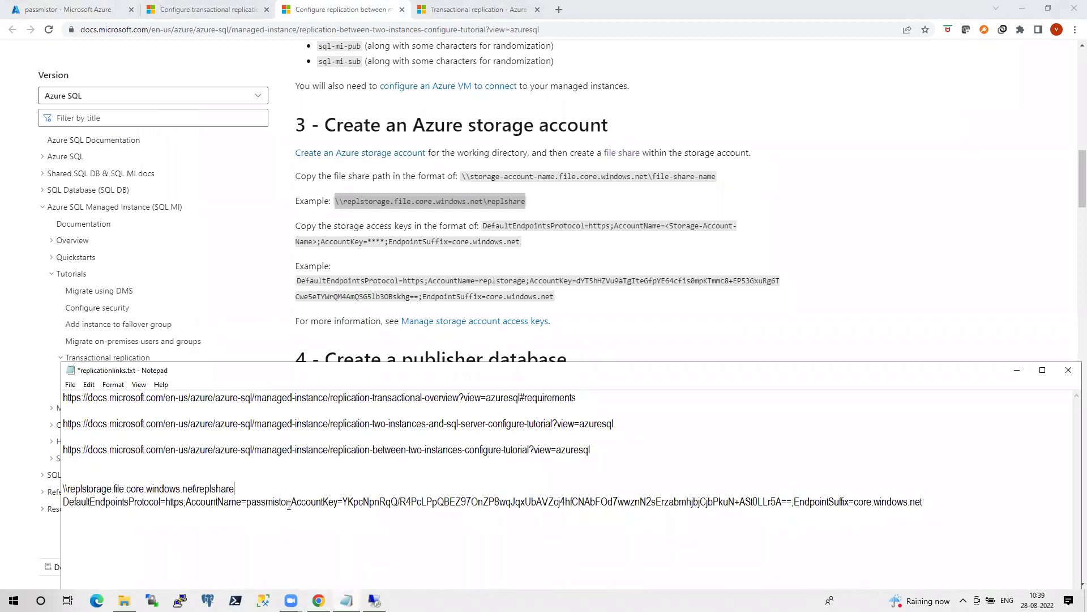
Replace replstorage with passmistor so the path reads \\passmistor.file.core.windows.net\replshare
left_click_drag(289, 502, 249, 504)
left_click_drag(114, 490, 68, 490)
key("ctrl+v")
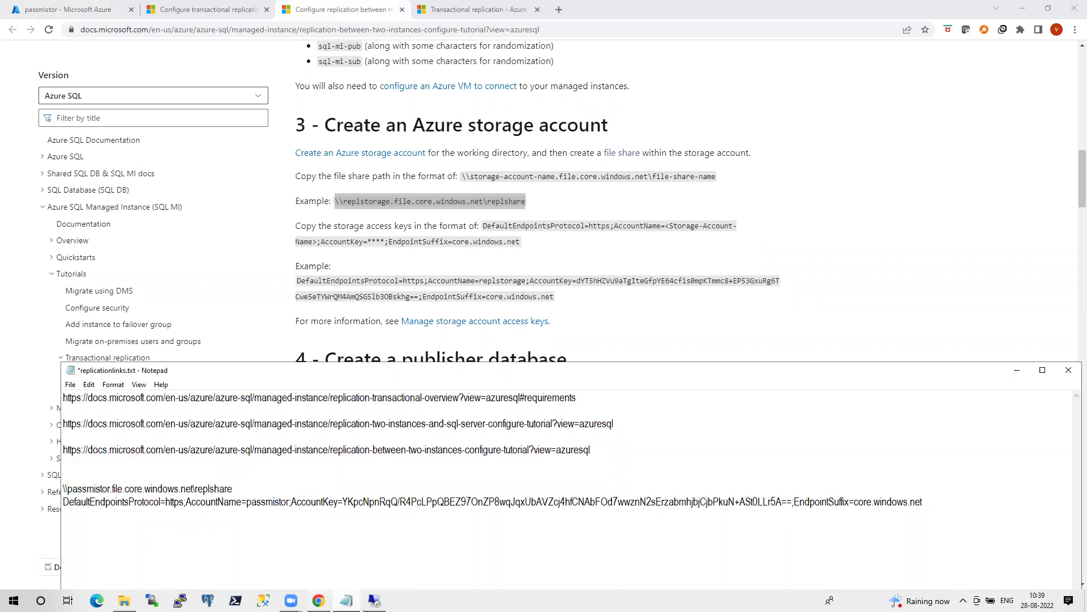
mouse_move(346, 600)
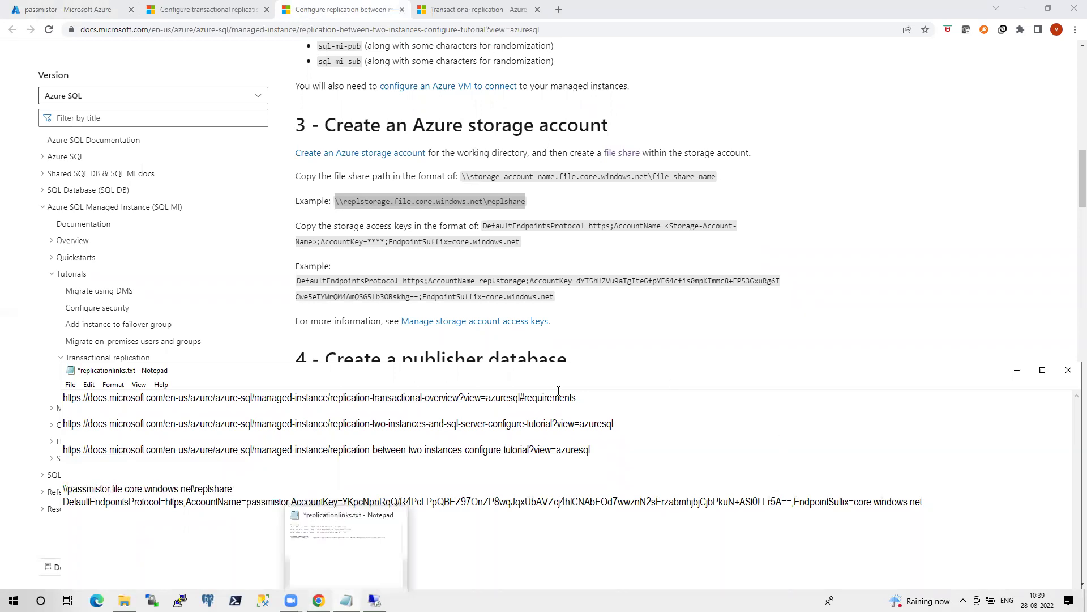
left_click_drag(559, 372, 563, 222)
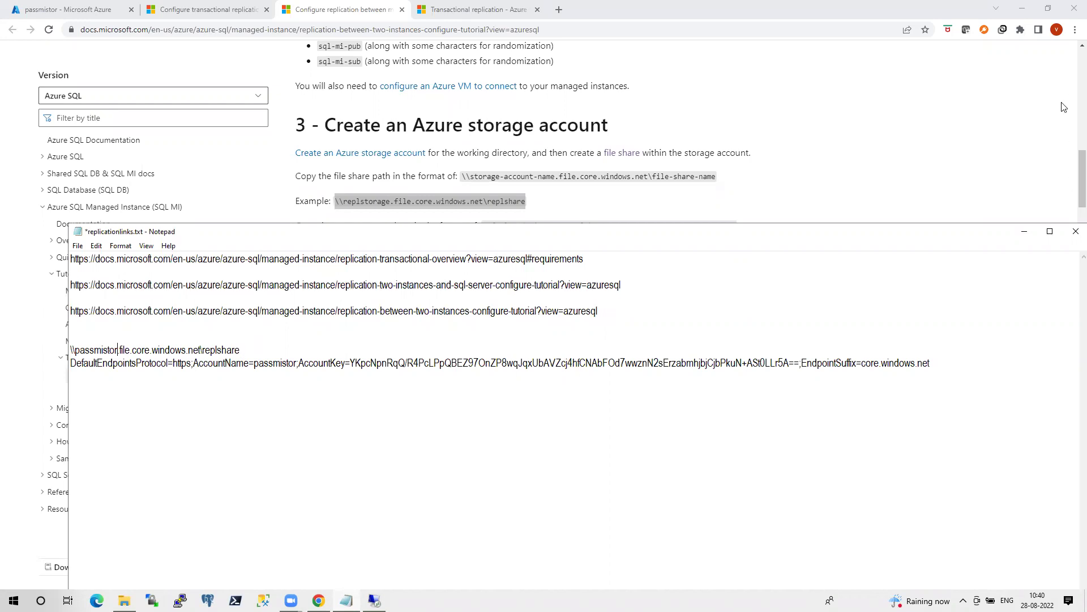
Minimize Notepad and scroll the tutorial down to section 6, Configure distribution
left_click(1024, 232)
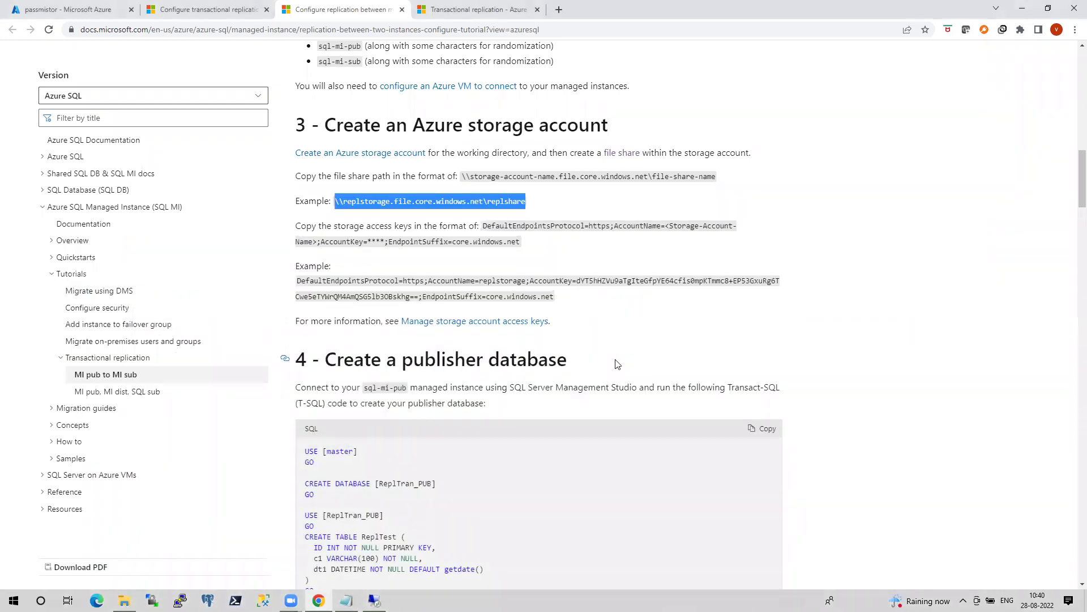
scroll(617, 363, "down", 2)
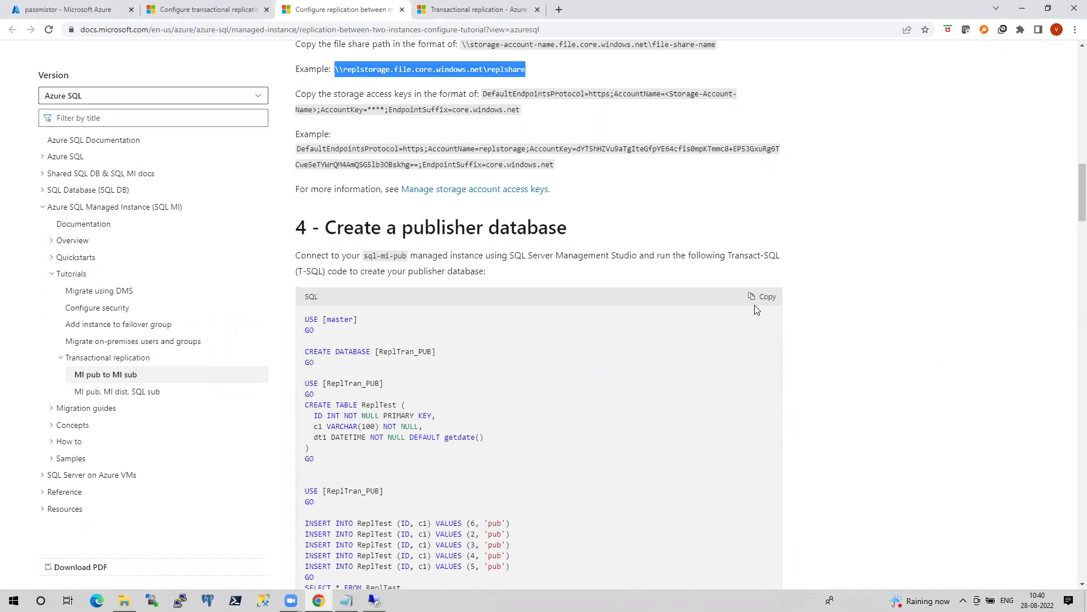
scroll(758, 310, "down", 4)
scroll(757, 310, "down", 7)
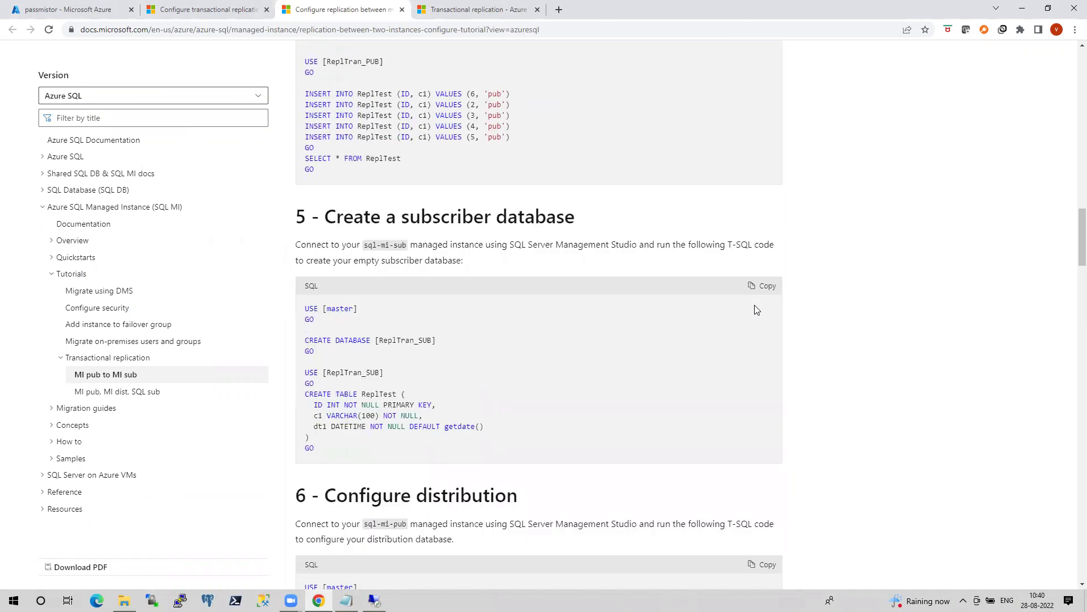
scroll(757, 309, "down", 6)
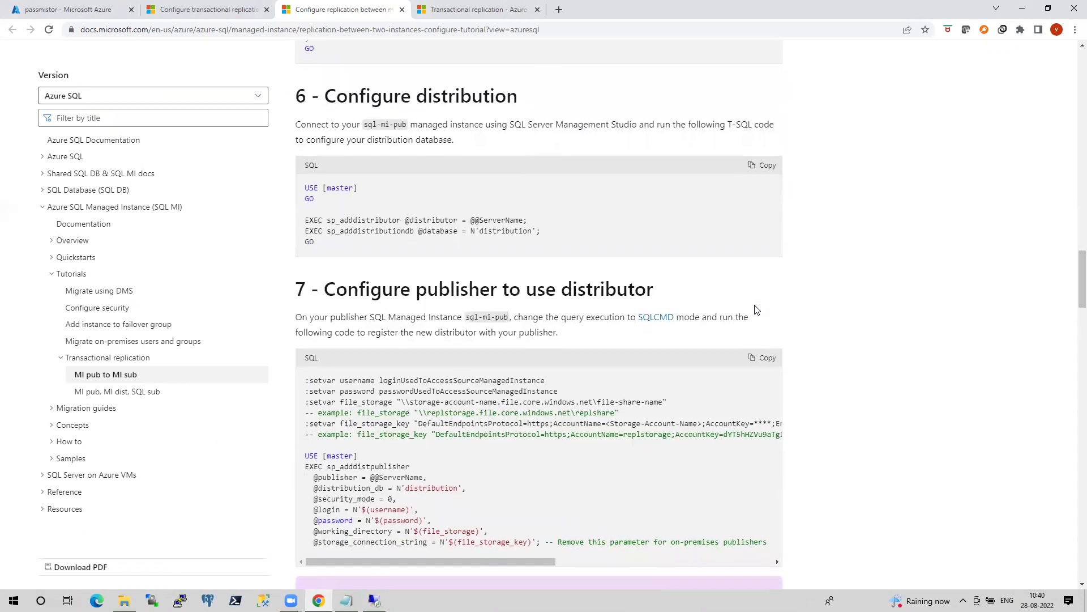
scroll(690, 291, "up", 11)
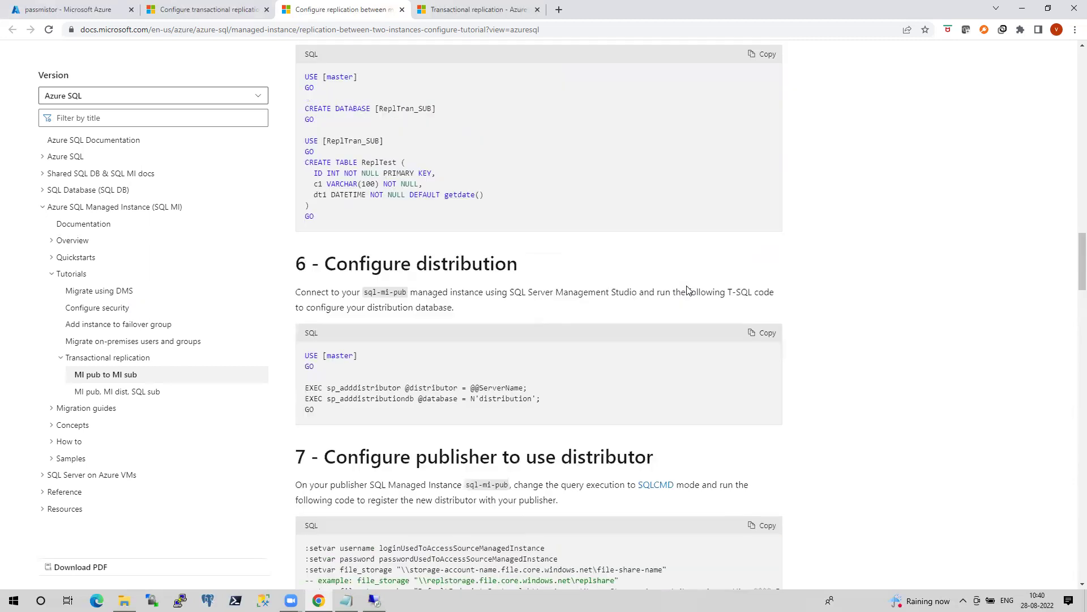
scroll(584, 242, "up", 4)
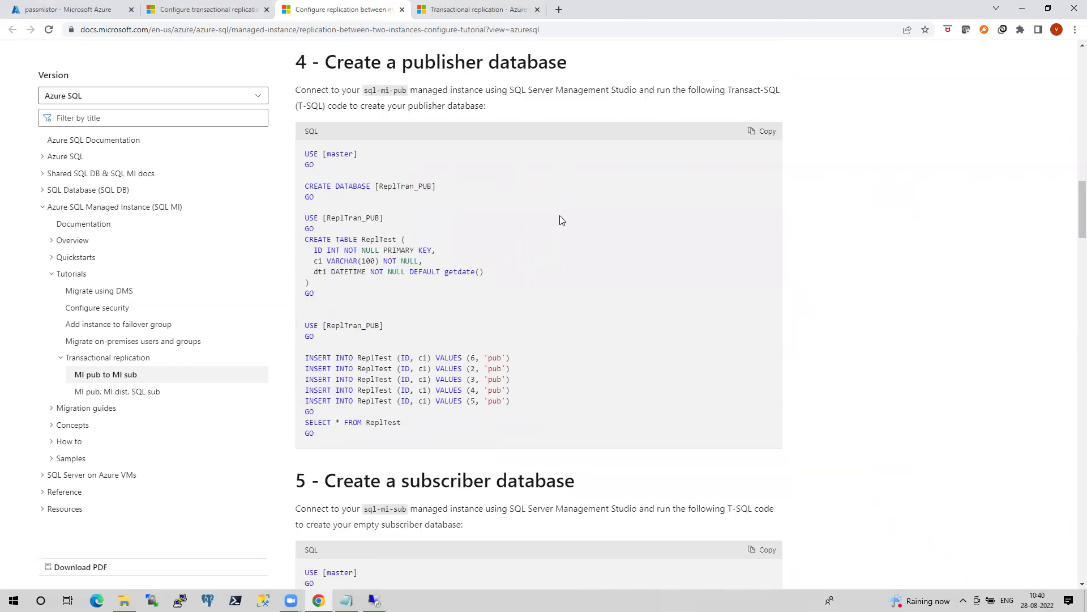
scroll(562, 219, "down", 4)
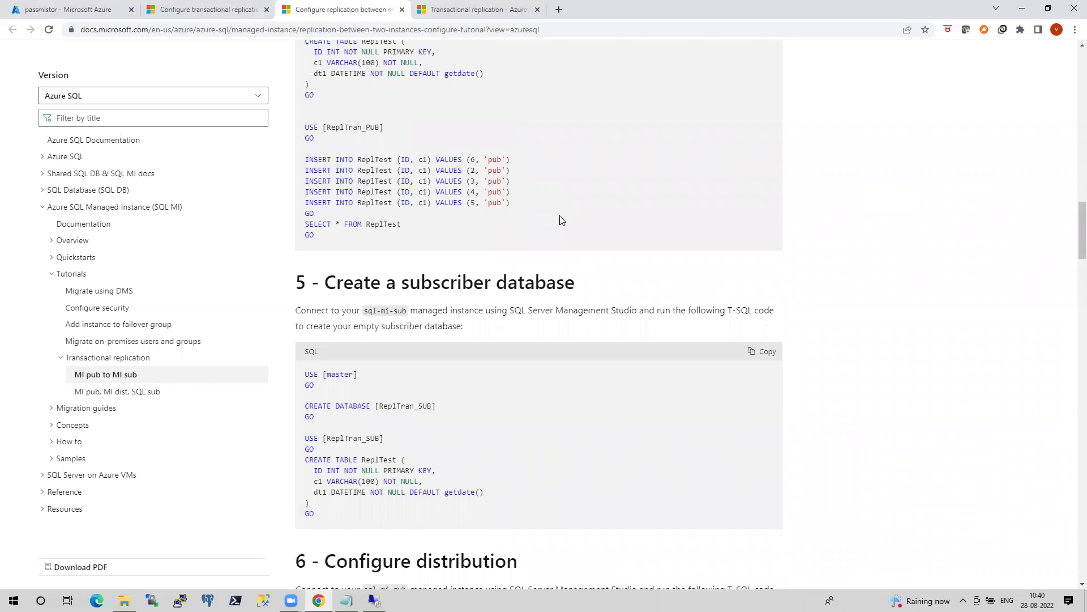
scroll(562, 220, "down", 3)
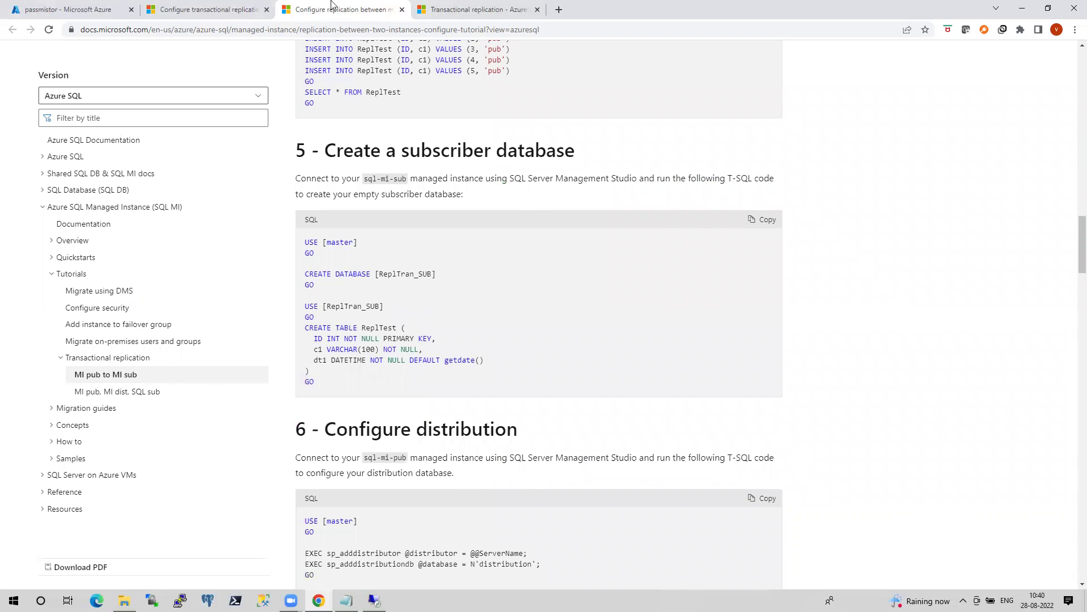
scroll(577, 354, "down", 3)
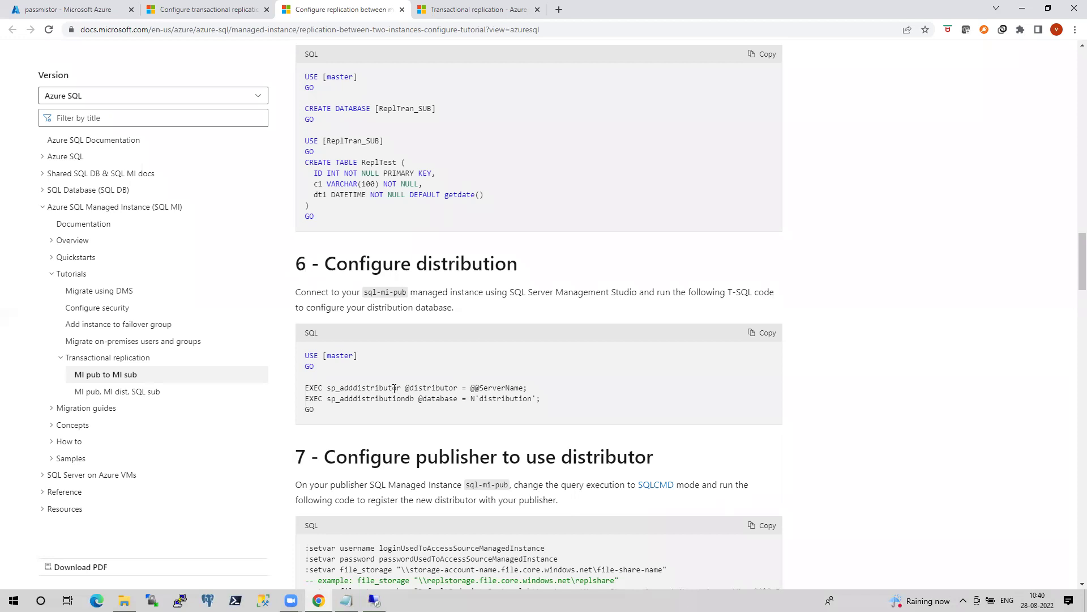
scroll(394, 388, "down", 1)
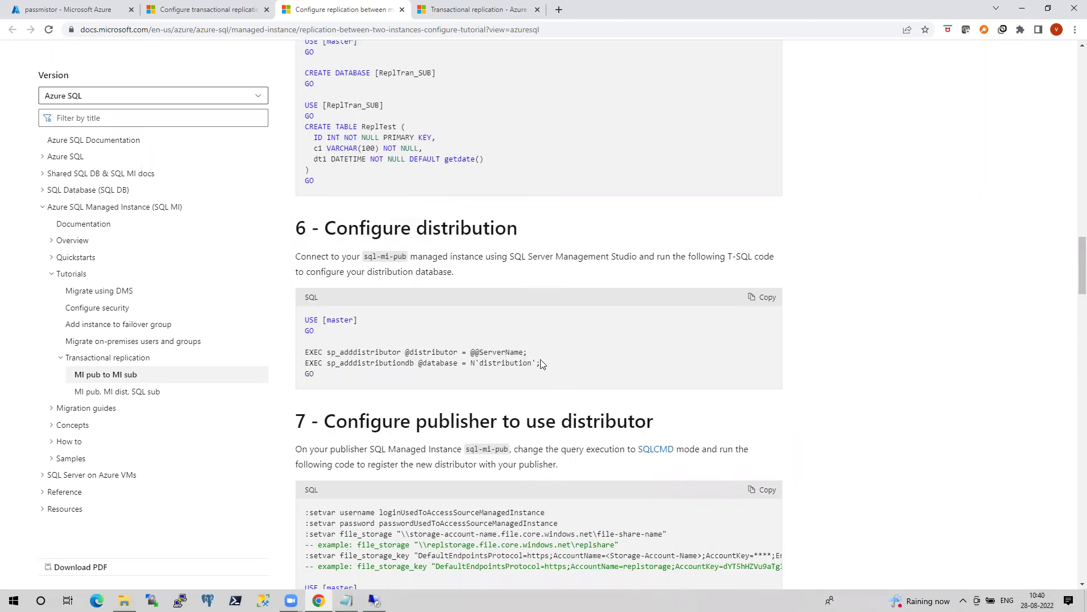
scroll(543, 361, "up", 20)
scroll(543, 361, "up", 8)
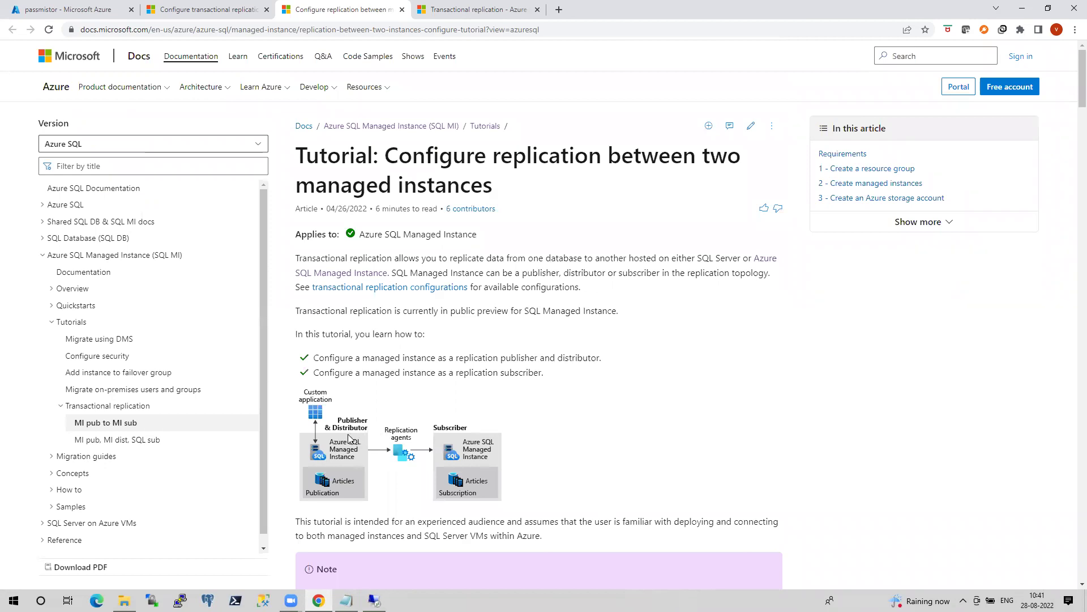
left_click(261, 5)
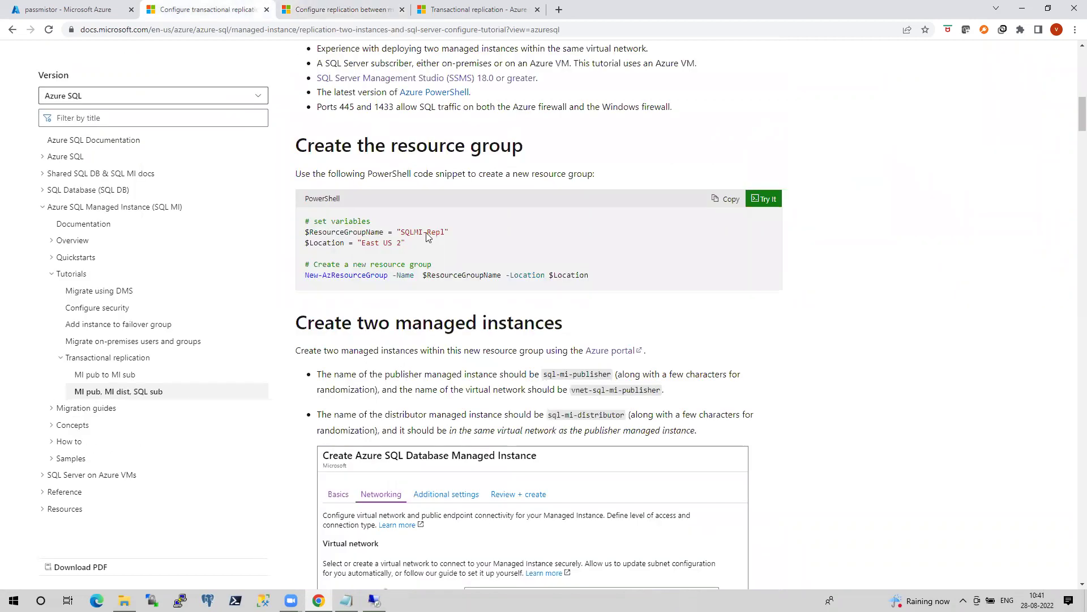
scroll(517, 309, "down", 3)
scroll(516, 309, "up", 9)
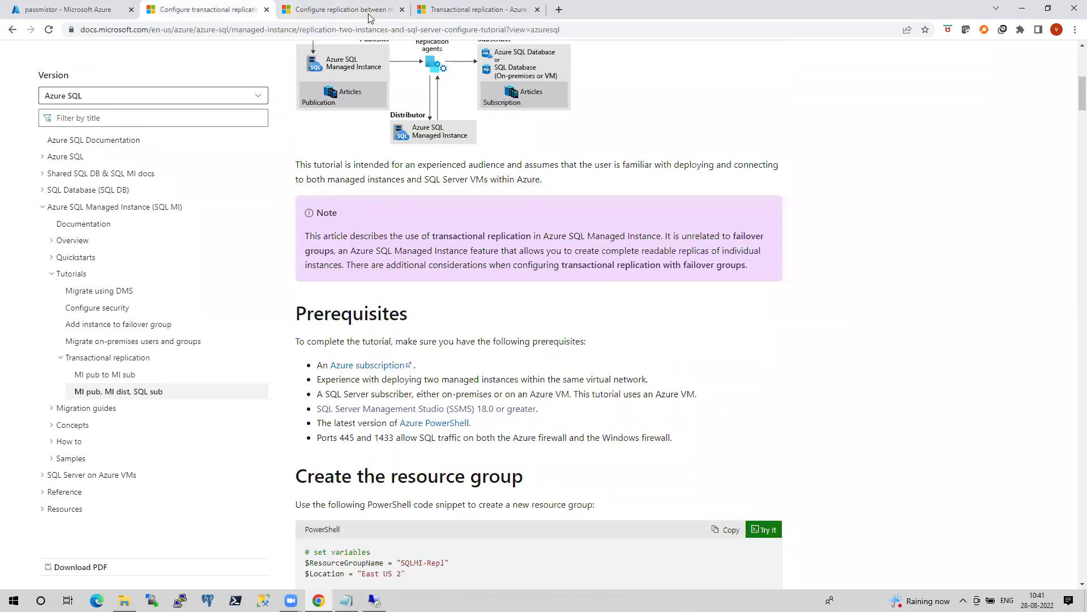
left_click(346, 11)
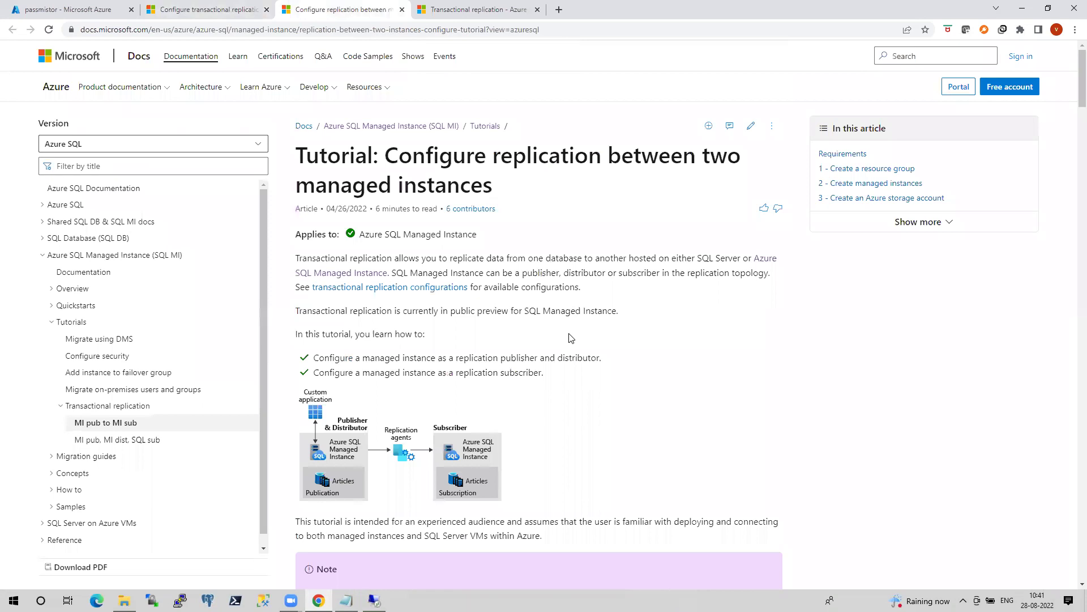
left_click(523, 7)
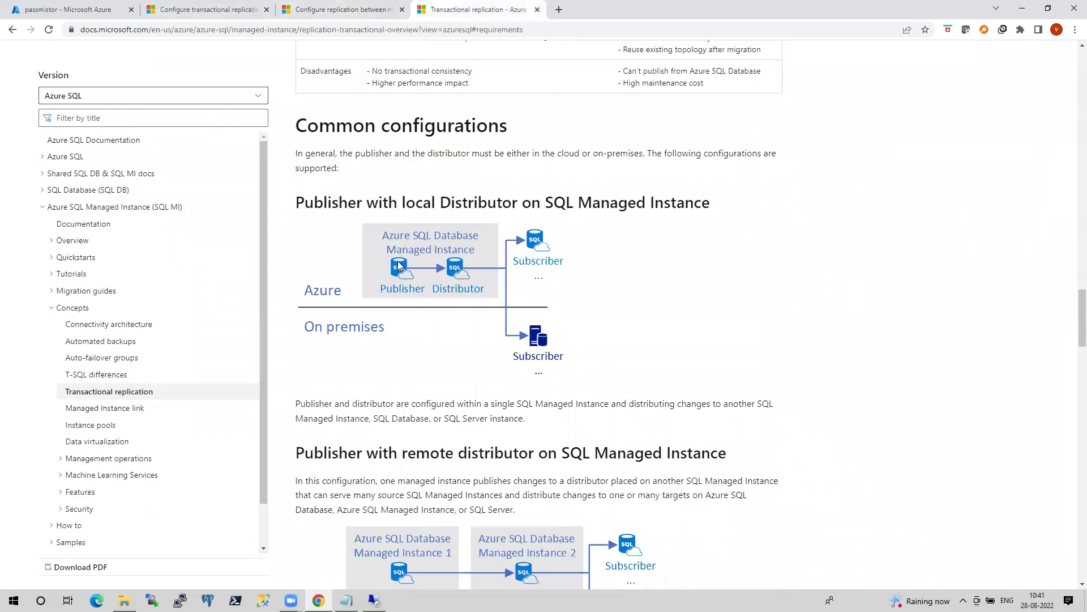
left_click(363, 10)
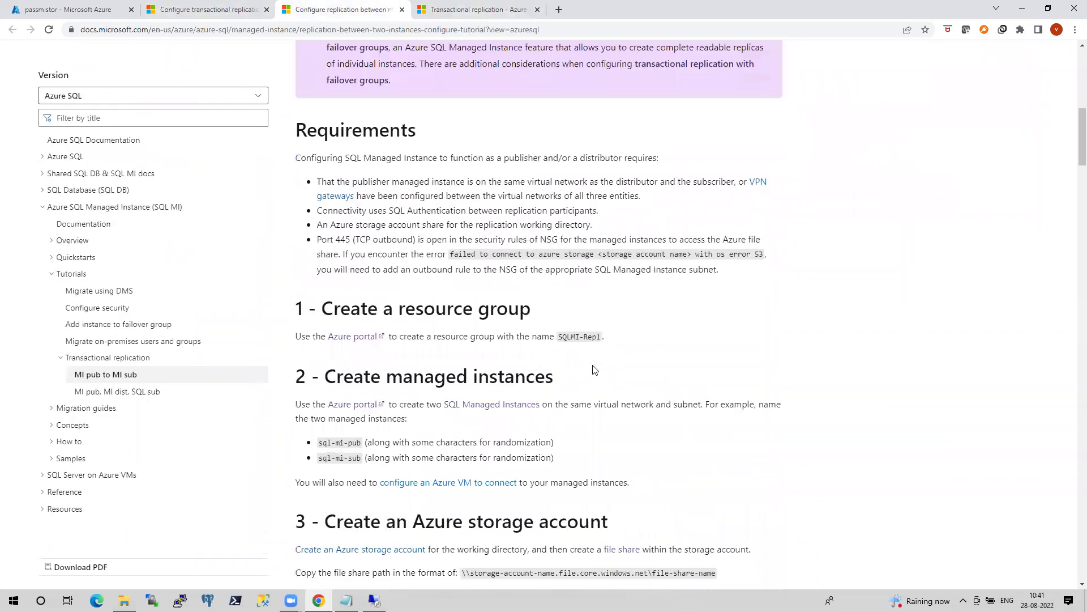
scroll(594, 370, "down", 20)
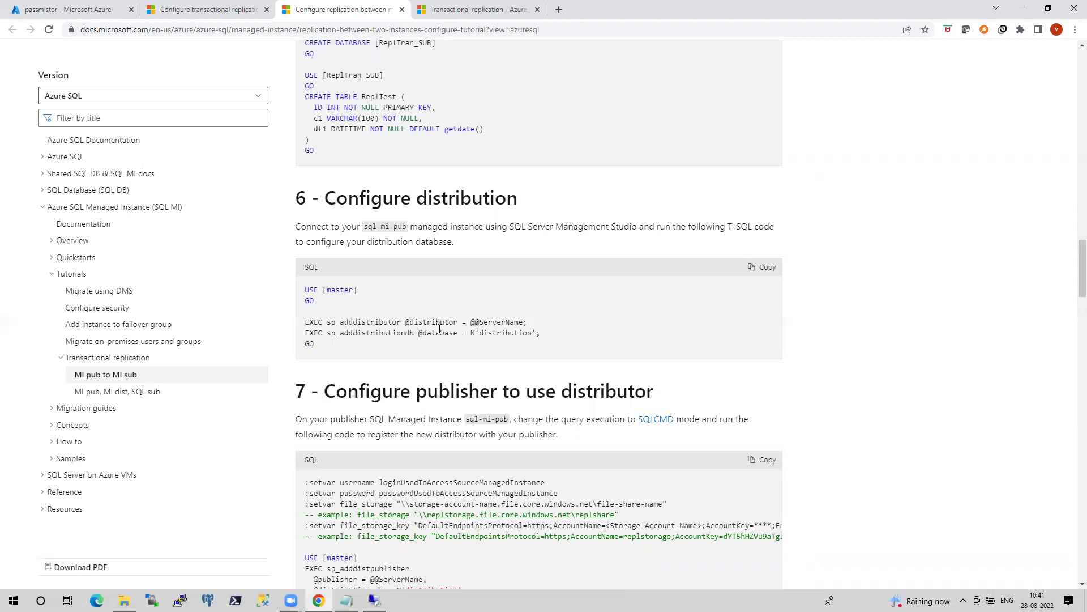
left_click_drag(528, 322, 471, 322)
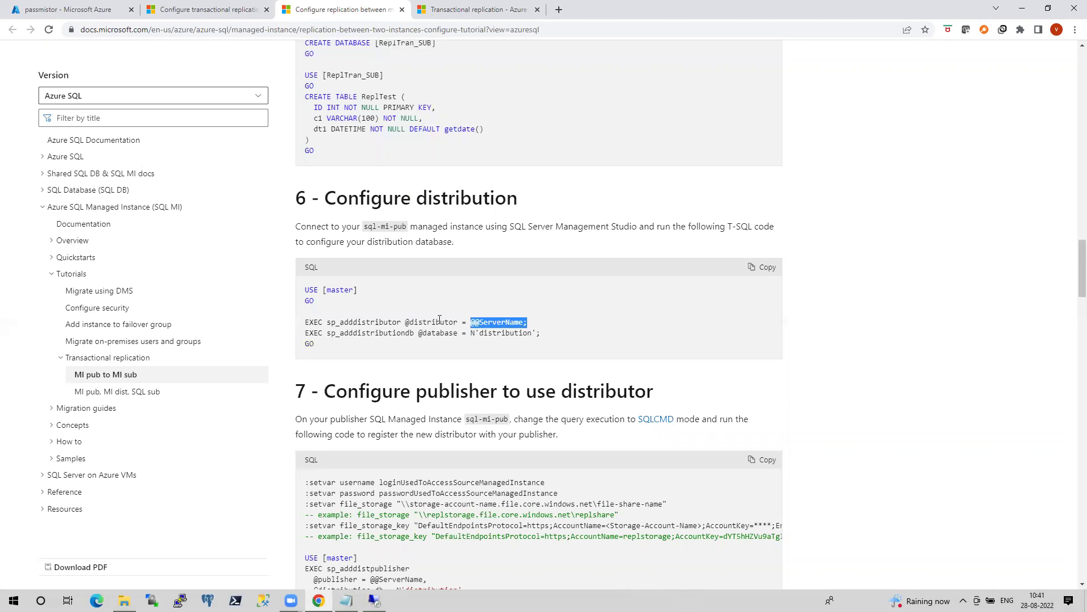
scroll(439, 320, "down", 1)
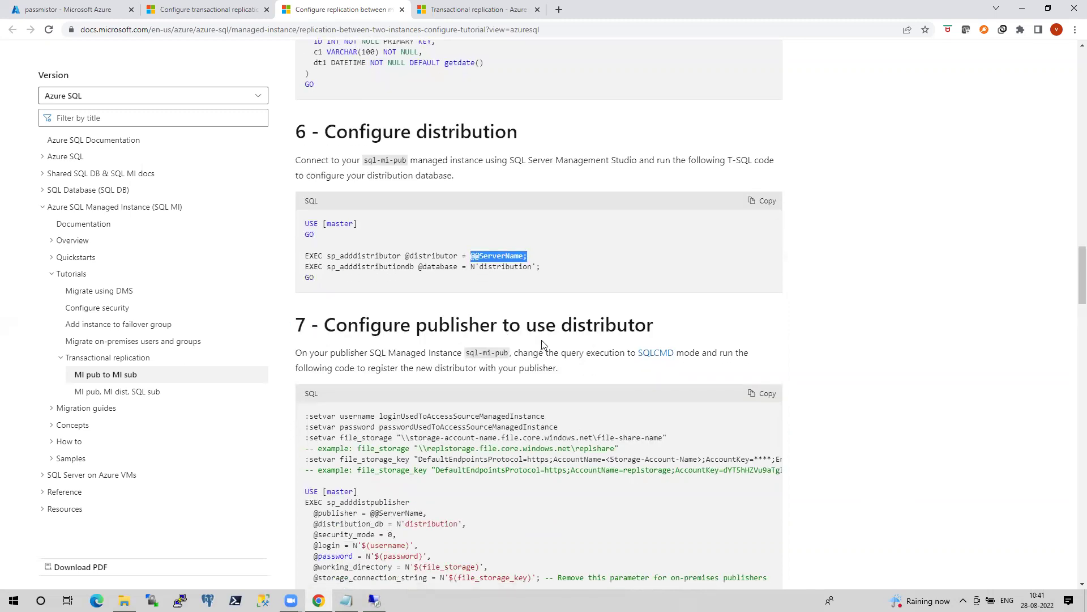
scroll(529, 389, "down", 3)
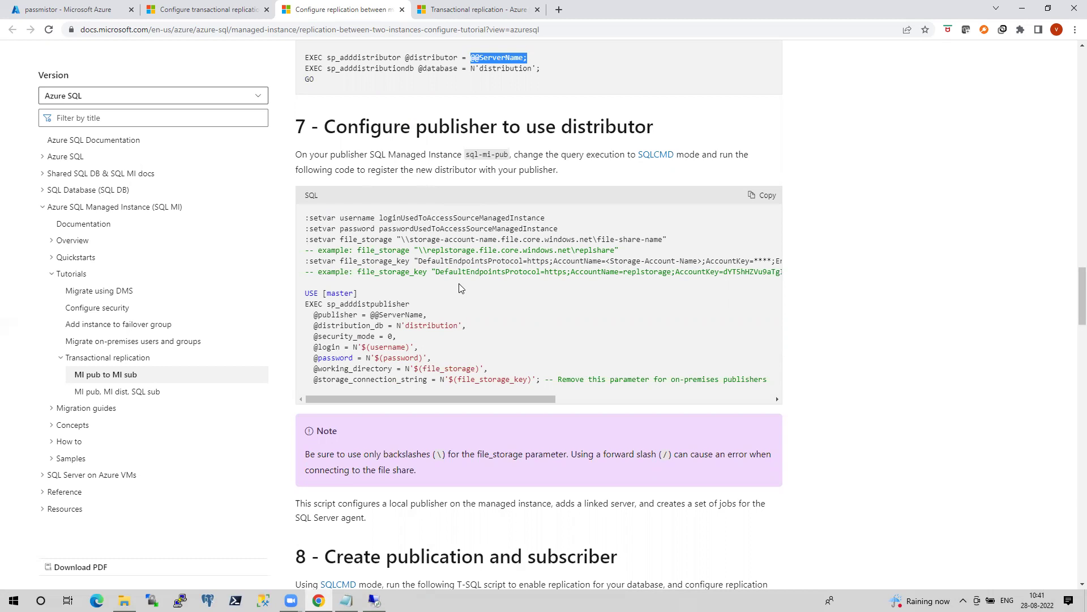
scroll(508, 298, "down", 10)
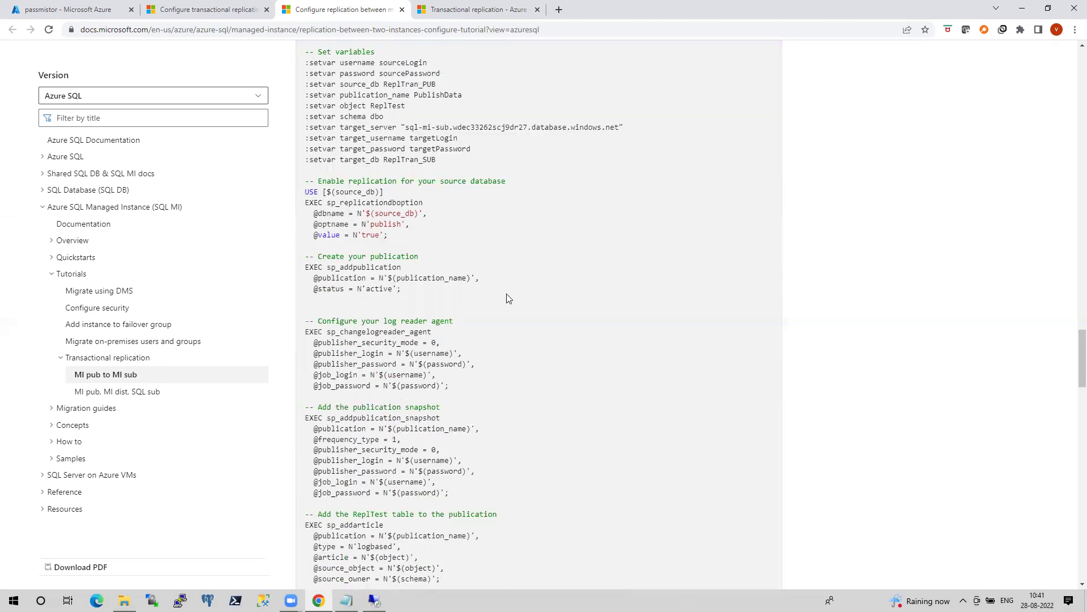
scroll(508, 299, "down", 6)
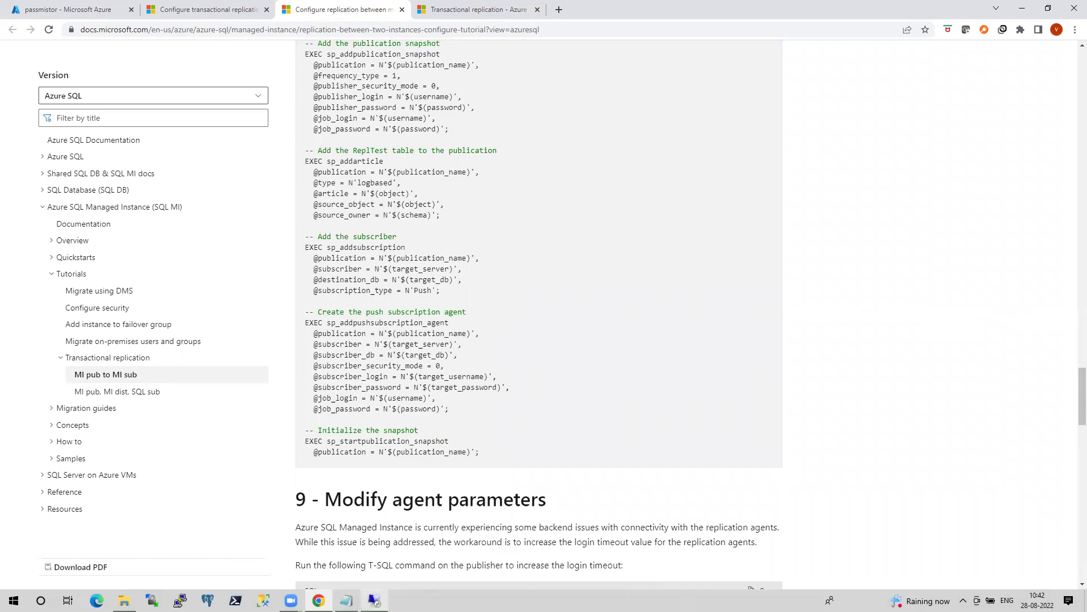
left_click(375, 601)
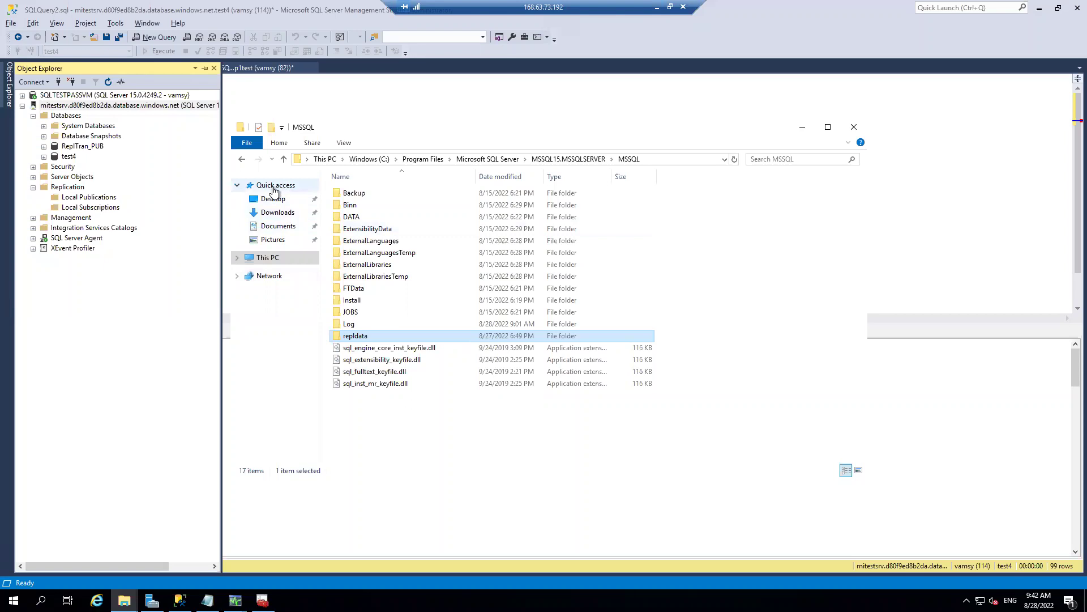
Open the replication_script file from Documents and copy the ReplTest table name from it
left_click(276, 228)
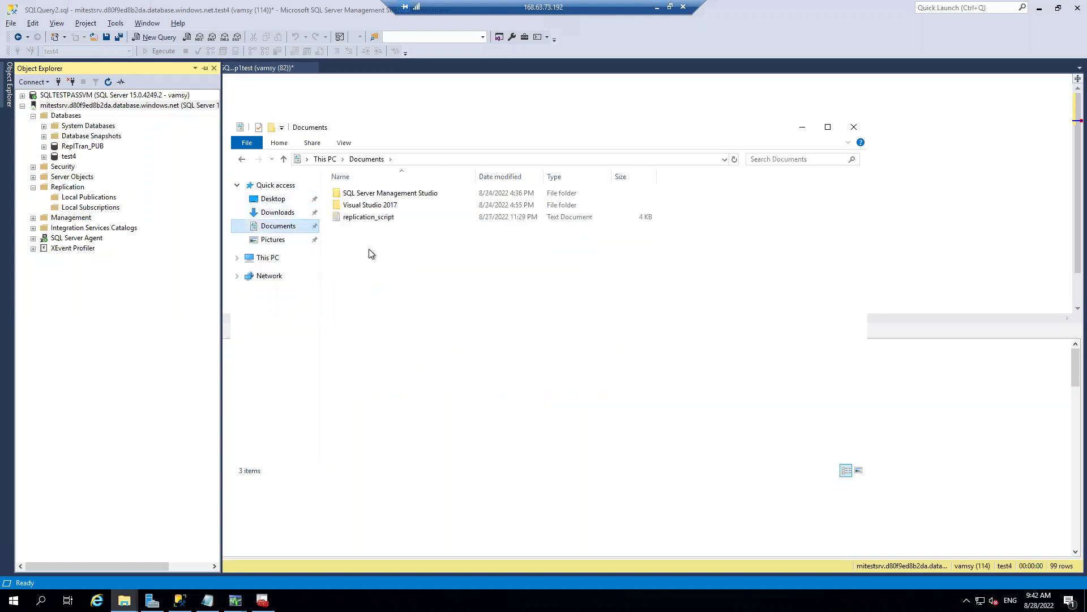
double_click(371, 218)
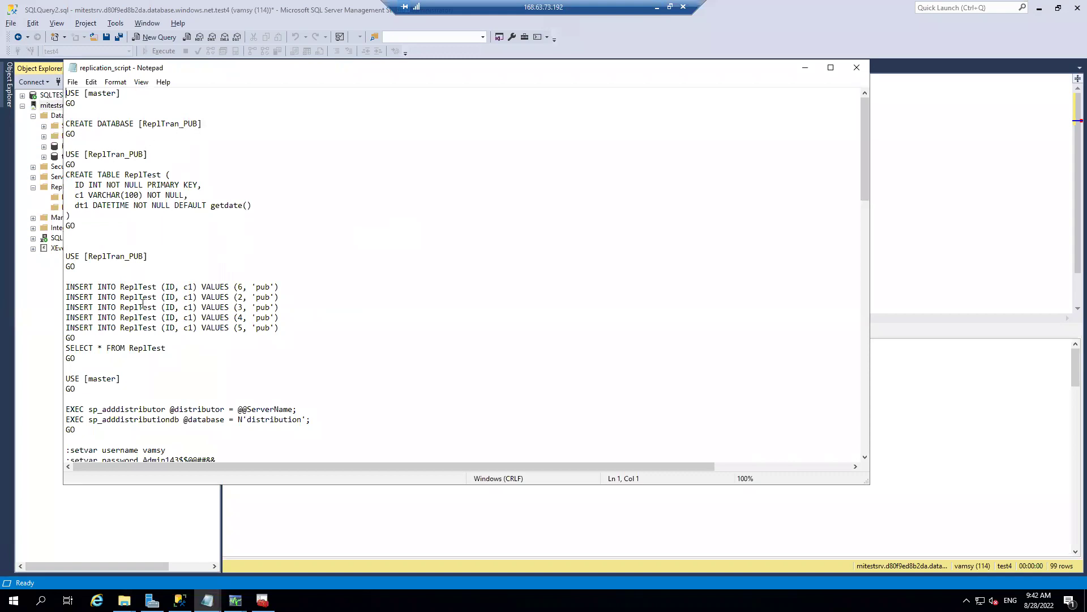
left_click(30, 365)
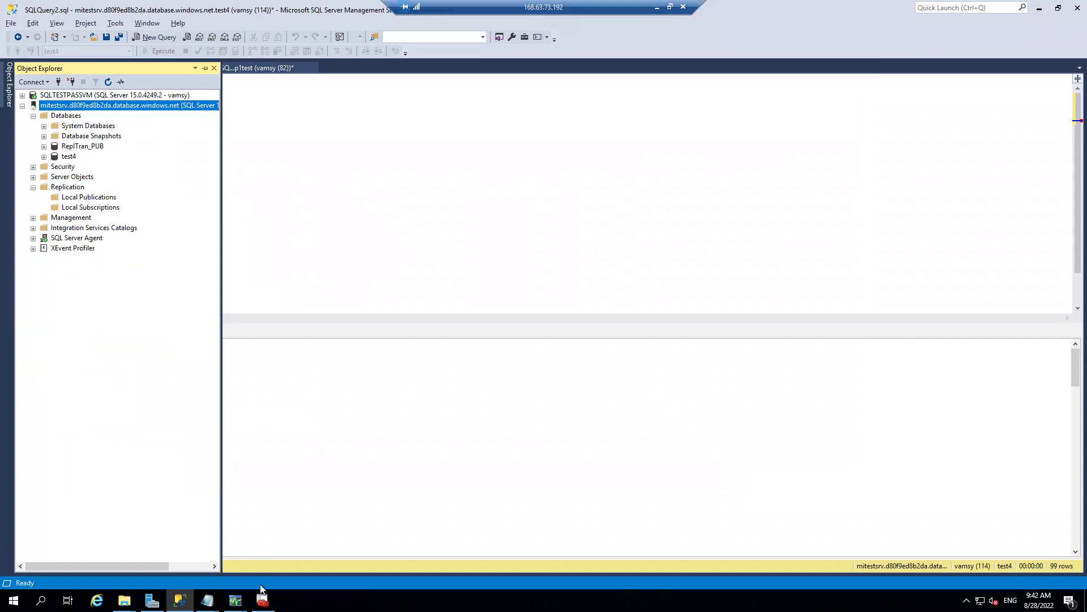
left_click(207, 600)
left_click(247, 541)
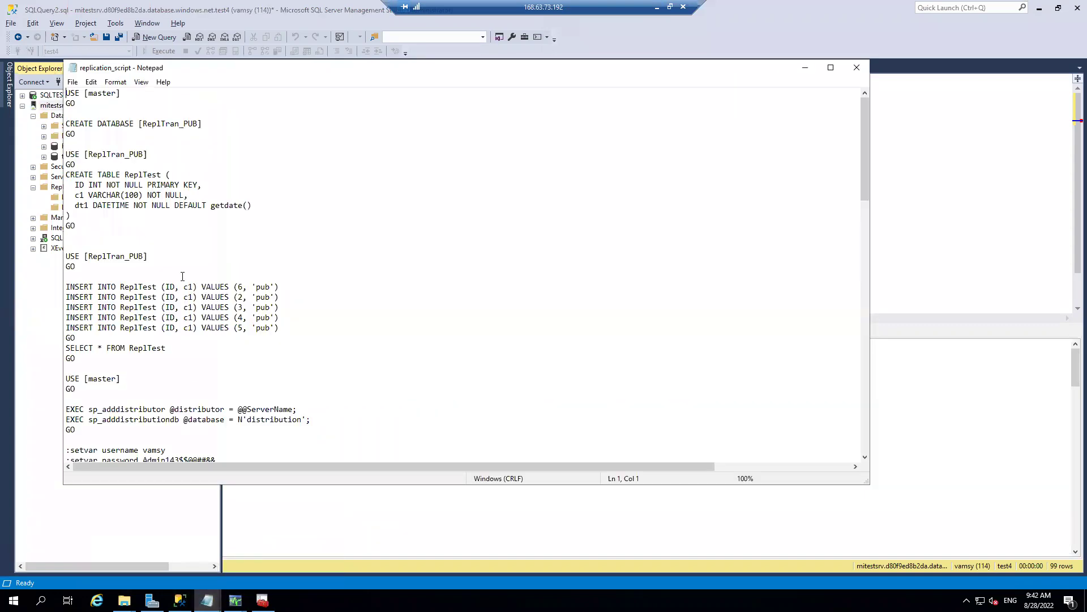
left_click_drag(162, 175, 125, 175)
right_click(158, 176)
left_click(184, 211)
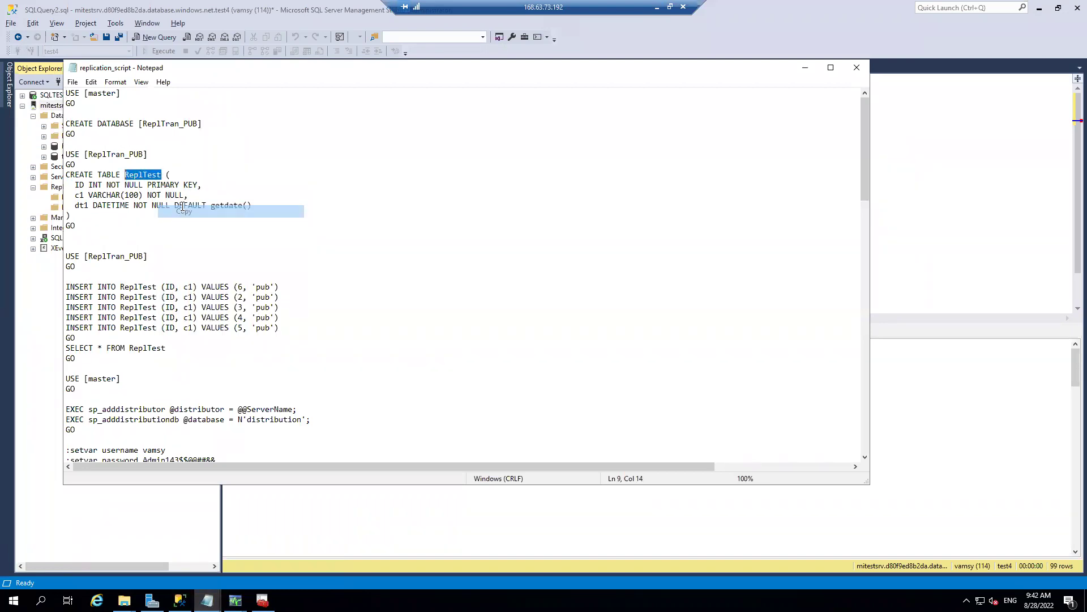
Select the top 1000 rows of ReplTran_PUB's dbo.ReplTest, then close that query window
left_click(35, 301)
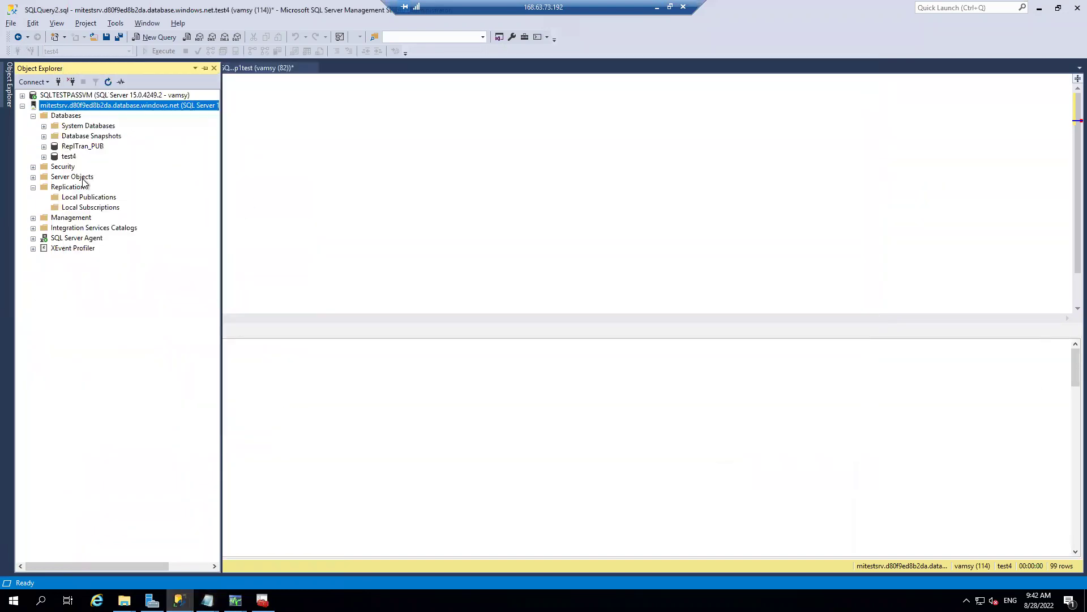
left_click(44, 146)
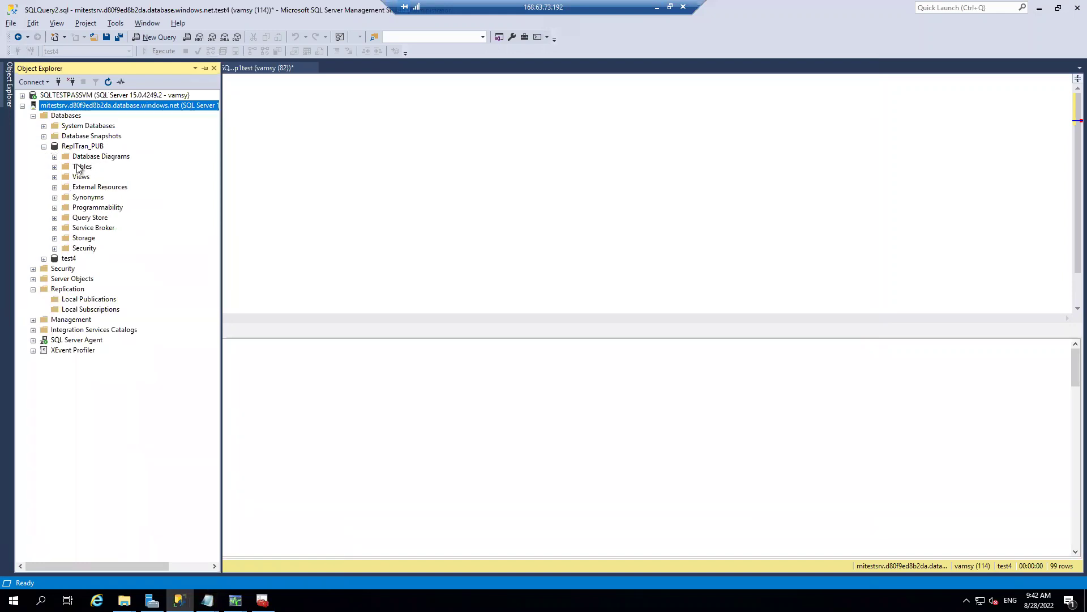
left_click(55, 167)
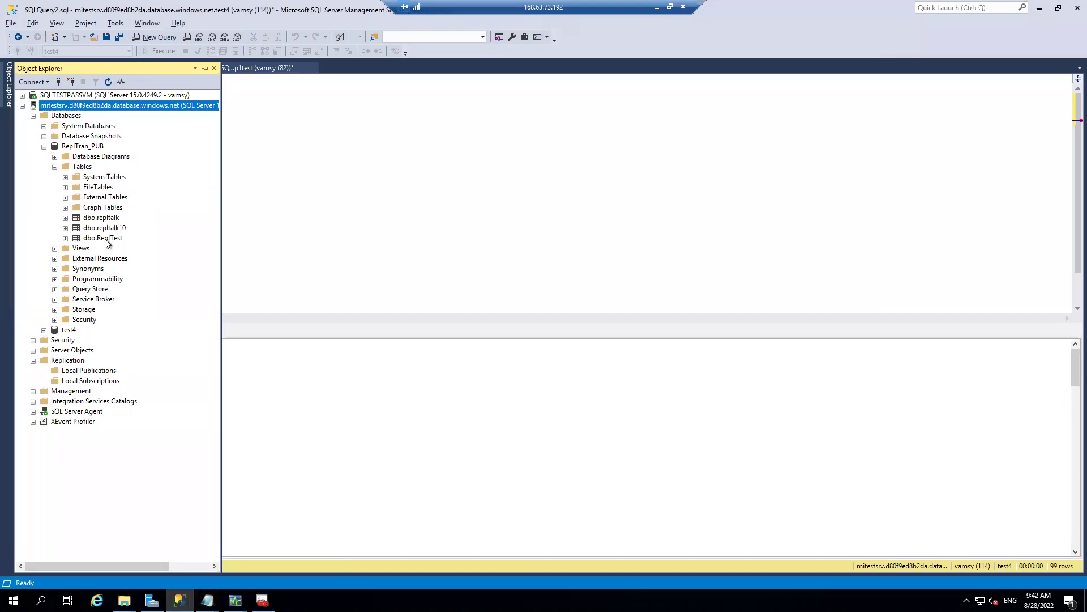
right_click(107, 243)
left_click(147, 268)
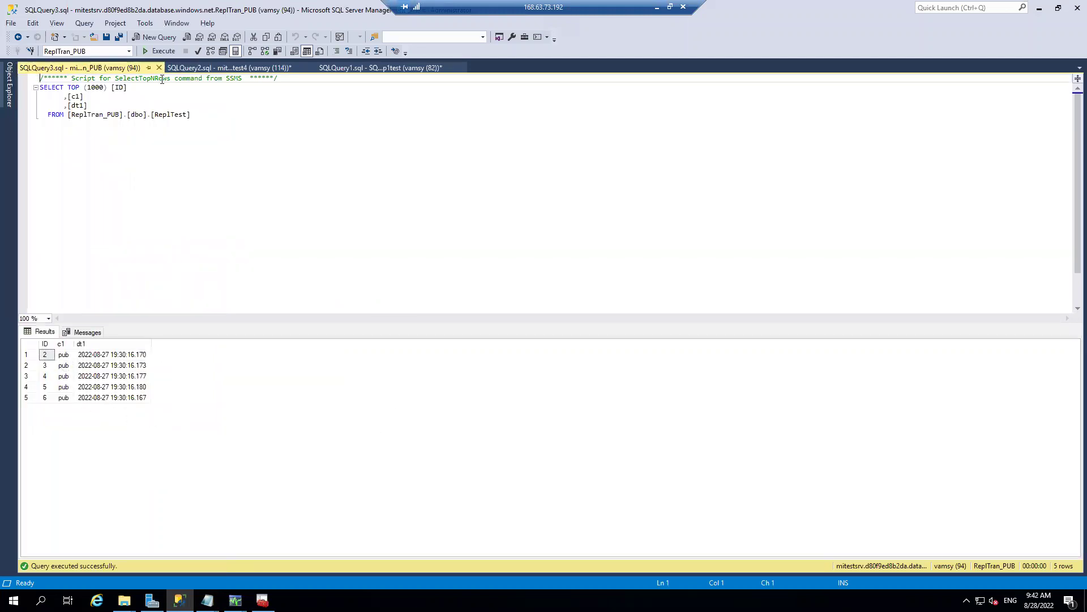
left_click(159, 68)
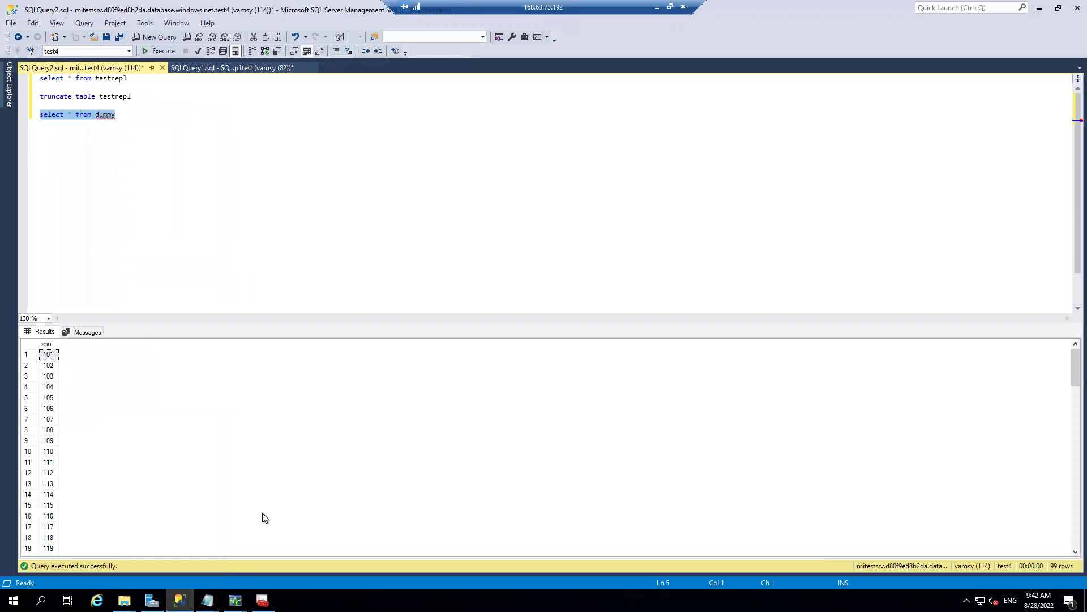
Copy the sp_adddistributor and sp_adddistributiondb setup lines from the replication_script notes
mouse_move(207, 599)
left_click(237, 558)
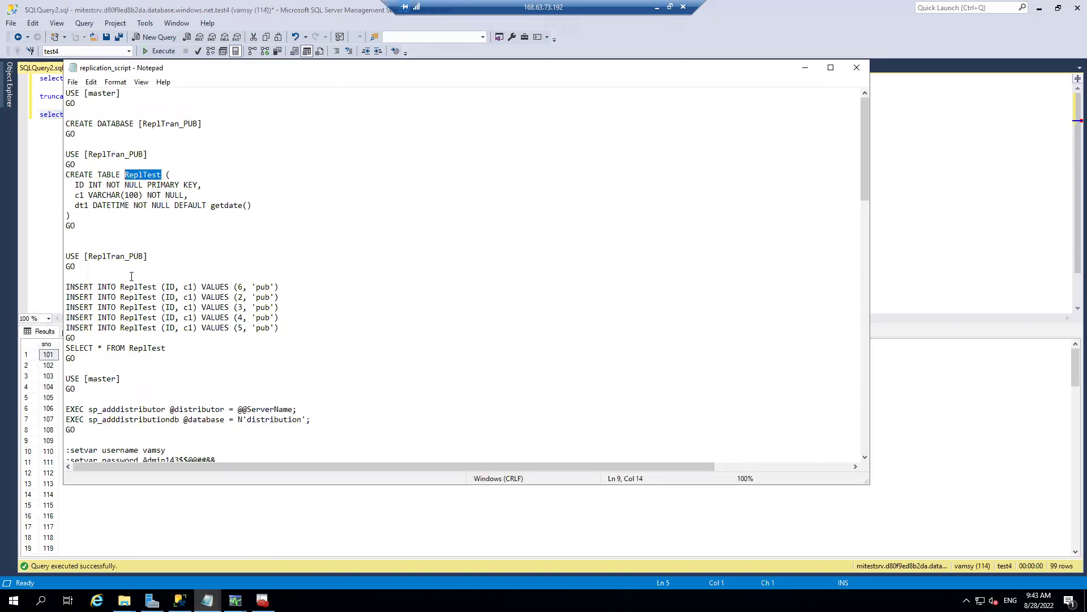
scroll(202, 294, "down", 2)
scroll(170, 300, "down", 1)
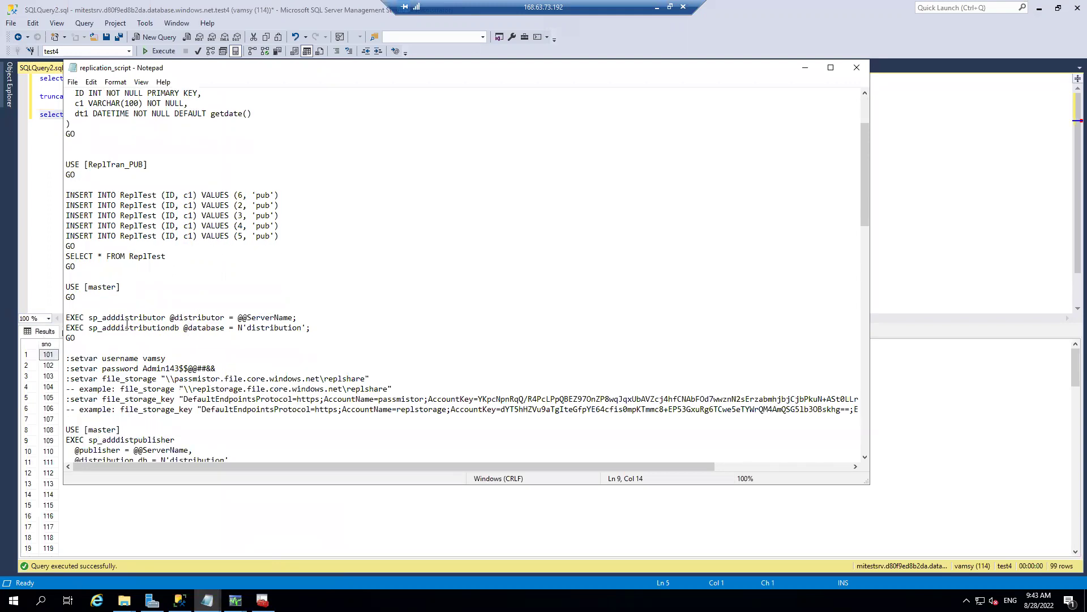
left_click_drag(82, 338, 66, 286)
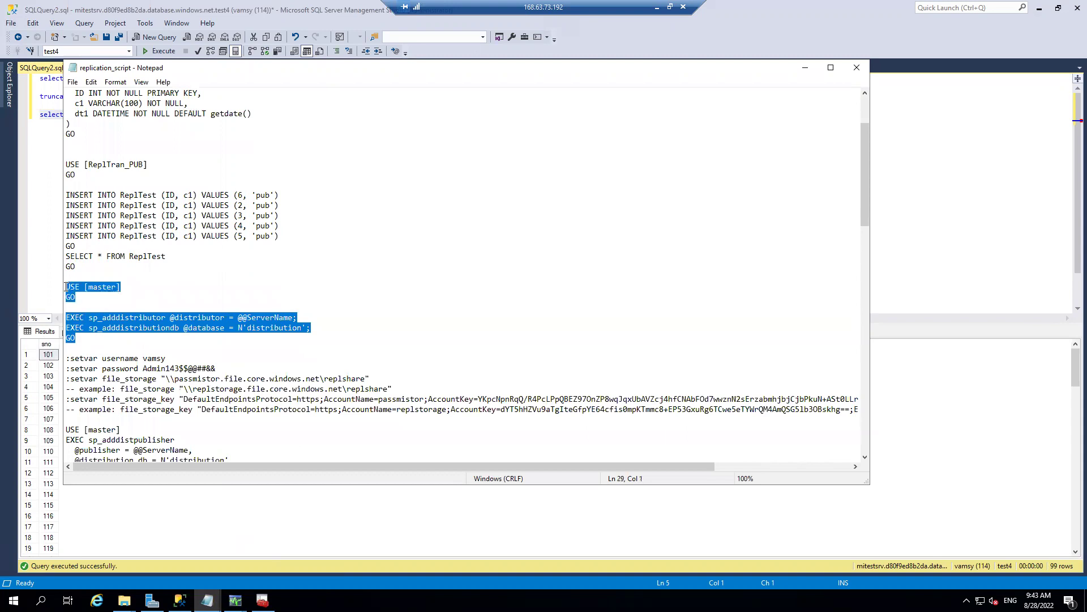
right_click(221, 322)
left_click(251, 358)
Replace the test4 query's three lines with the distributor script and execute it
left_click(47, 114)
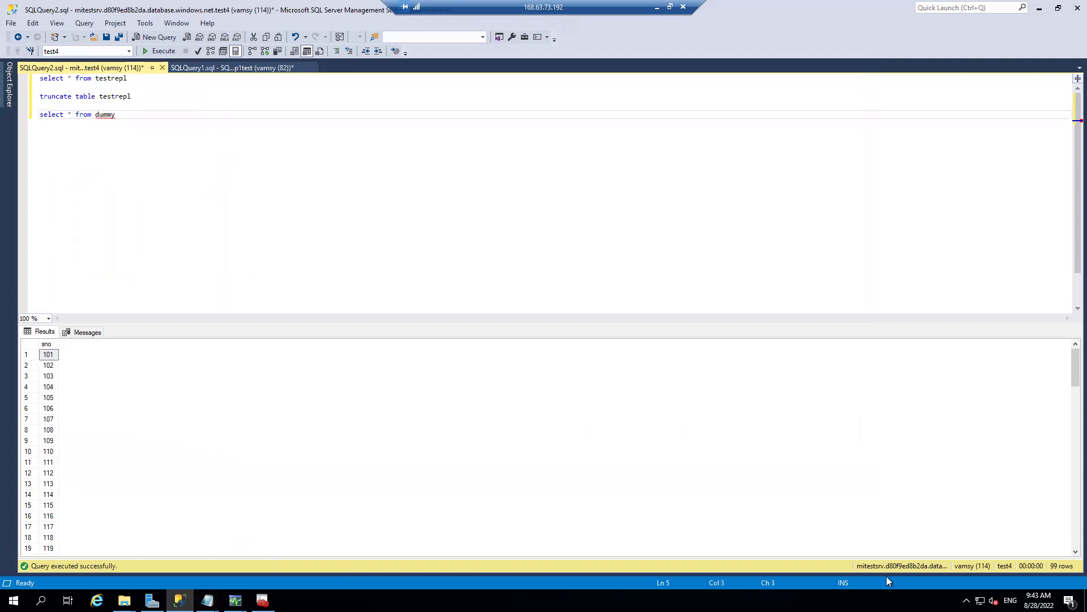
left_click_drag(138, 124, 9, 70)
key("ctrl+v")
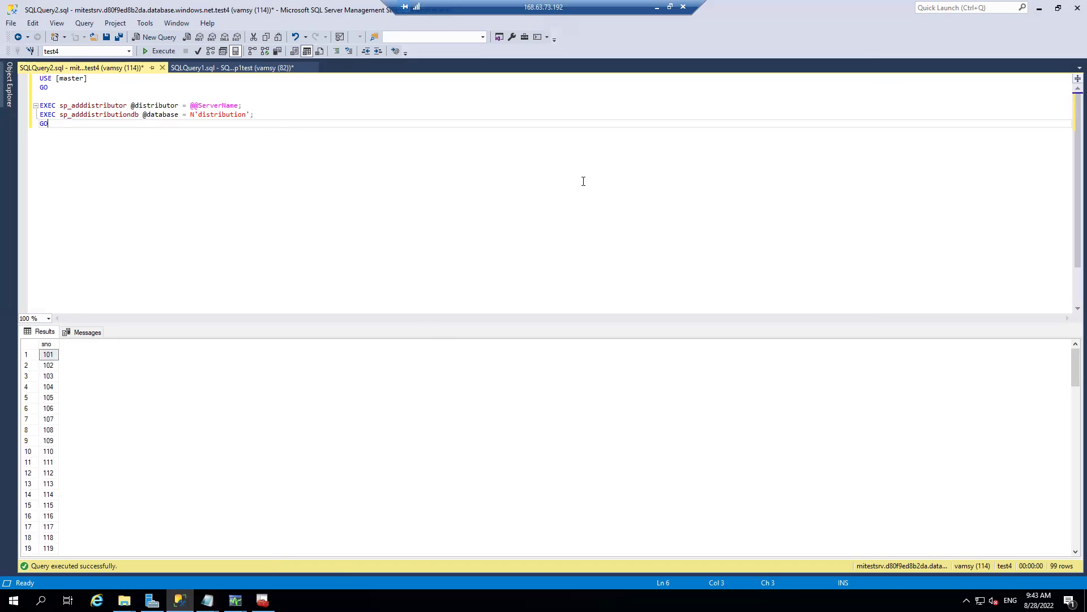
left_click(160, 51)
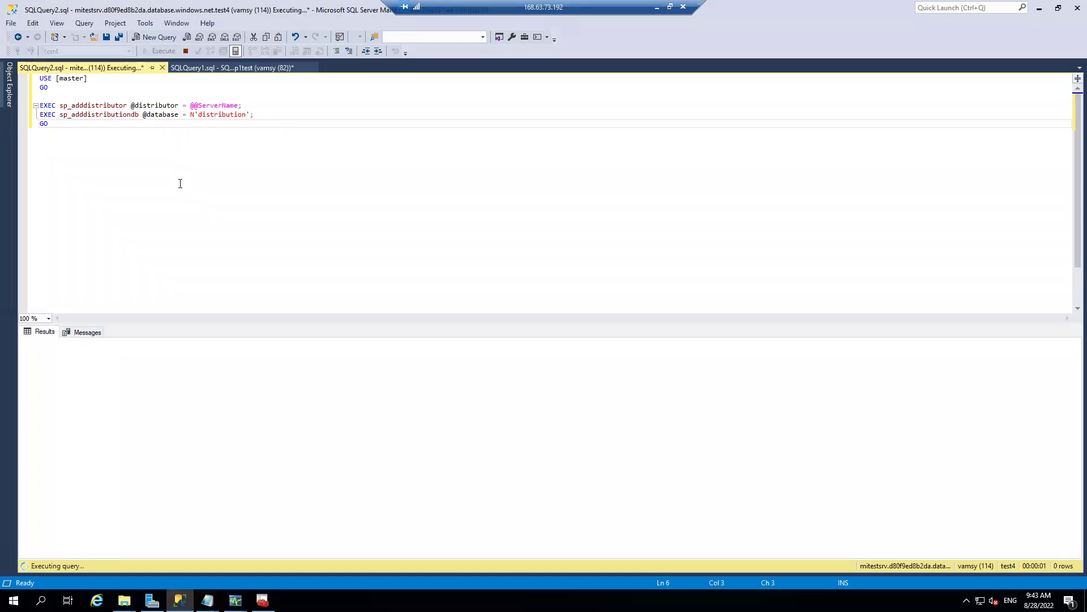
Refresh the System Databases list in Object Explorer, then hide the pane
left_click(8, 102)
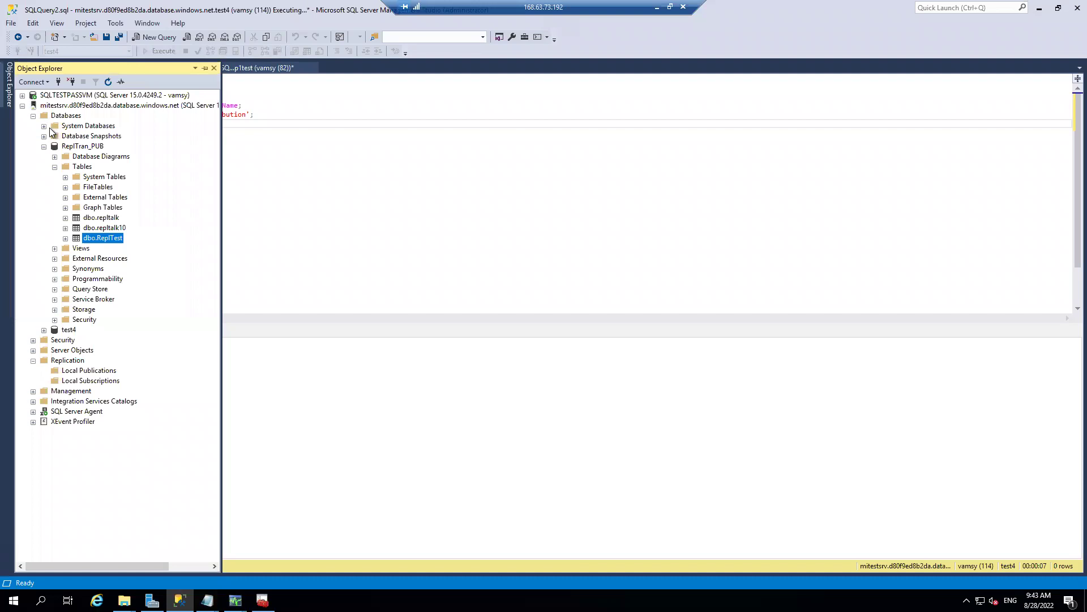
left_click(45, 126)
right_click(84, 129)
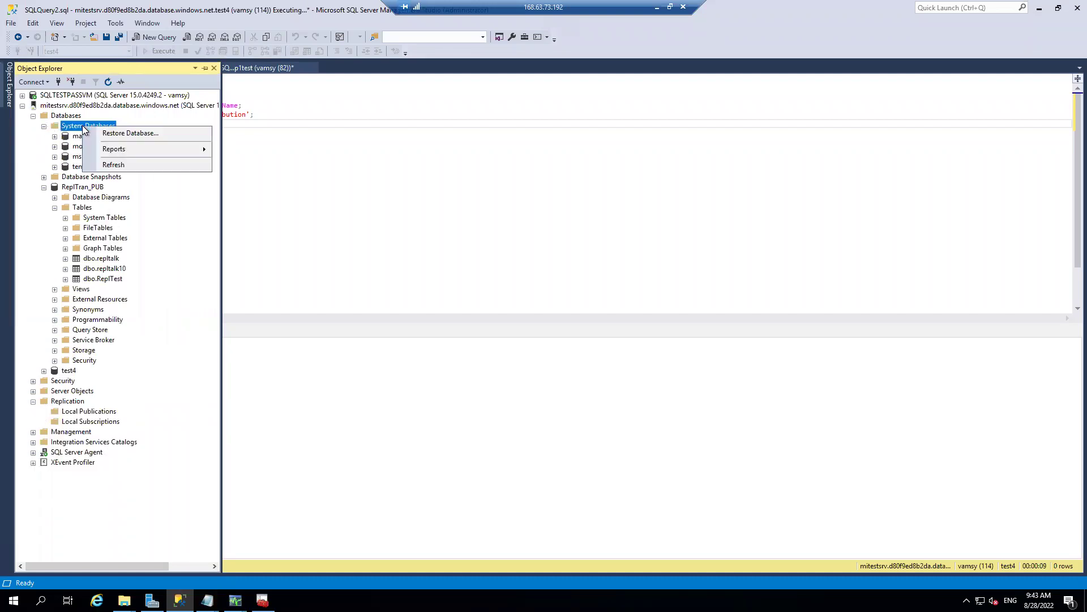
left_click(114, 165)
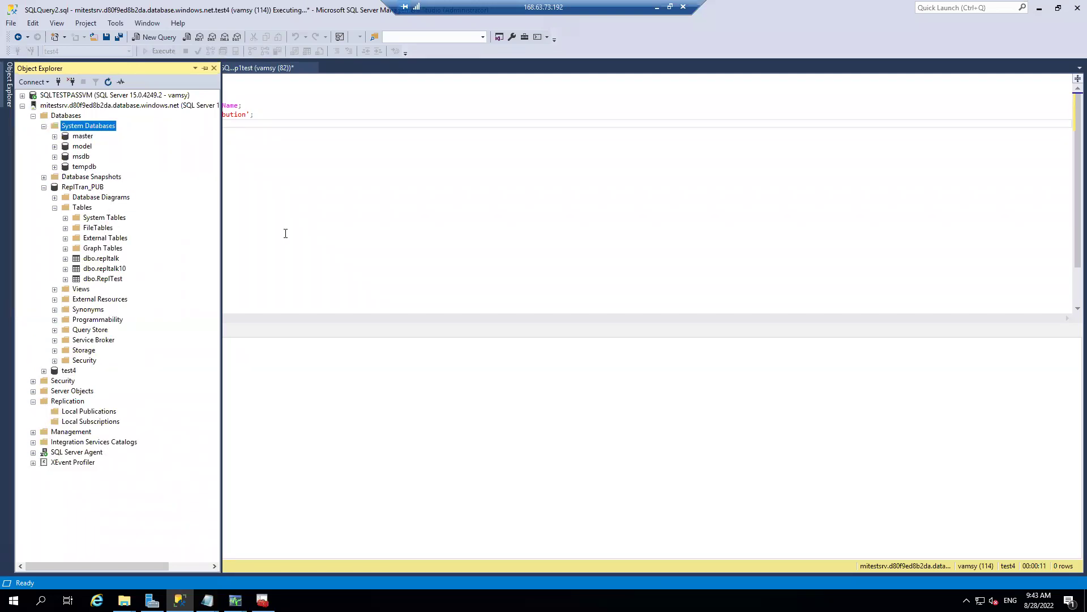
left_click(311, 367)
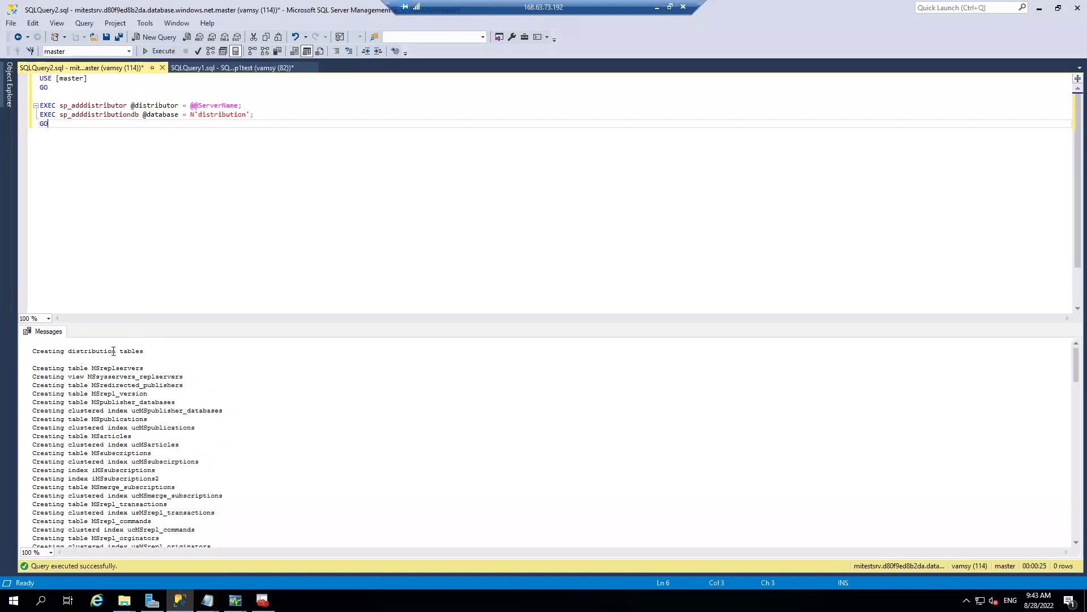
Review the Messages output listing the created distribution tables, views and procedures
scroll(151, 434, "down", 20)
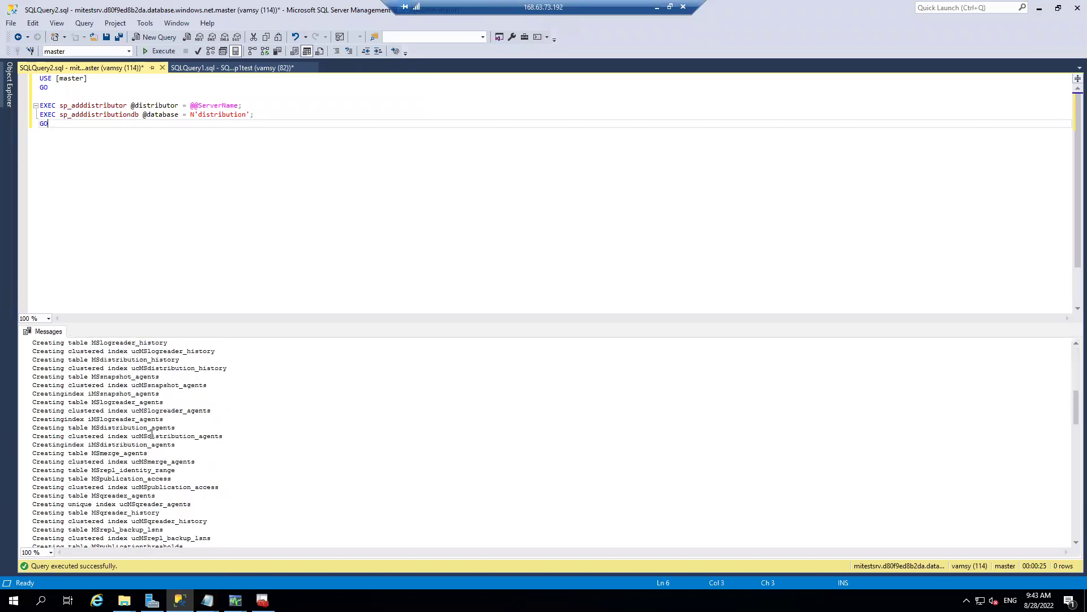
scroll(152, 434, "down", 5)
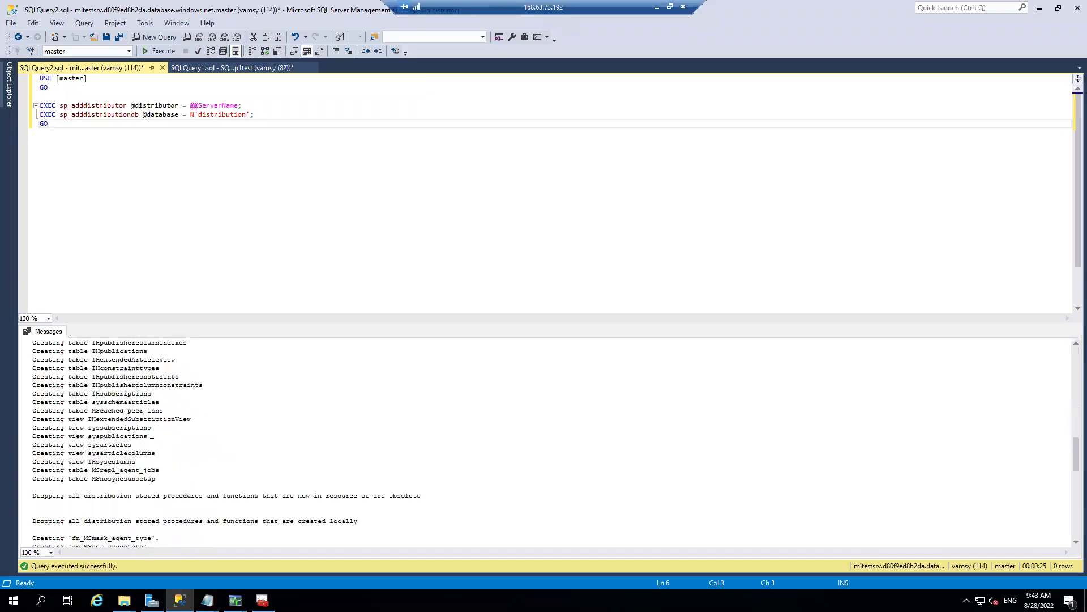
scroll(152, 435, "down", 10)
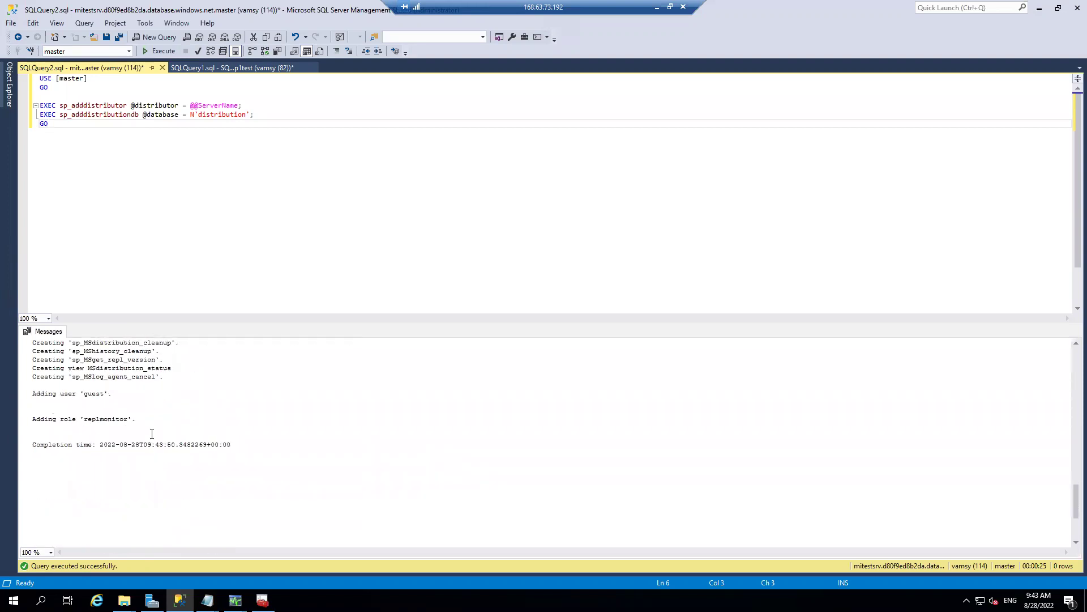
scroll(165, 453, "up", 8)
scroll(166, 455, "up", 15)
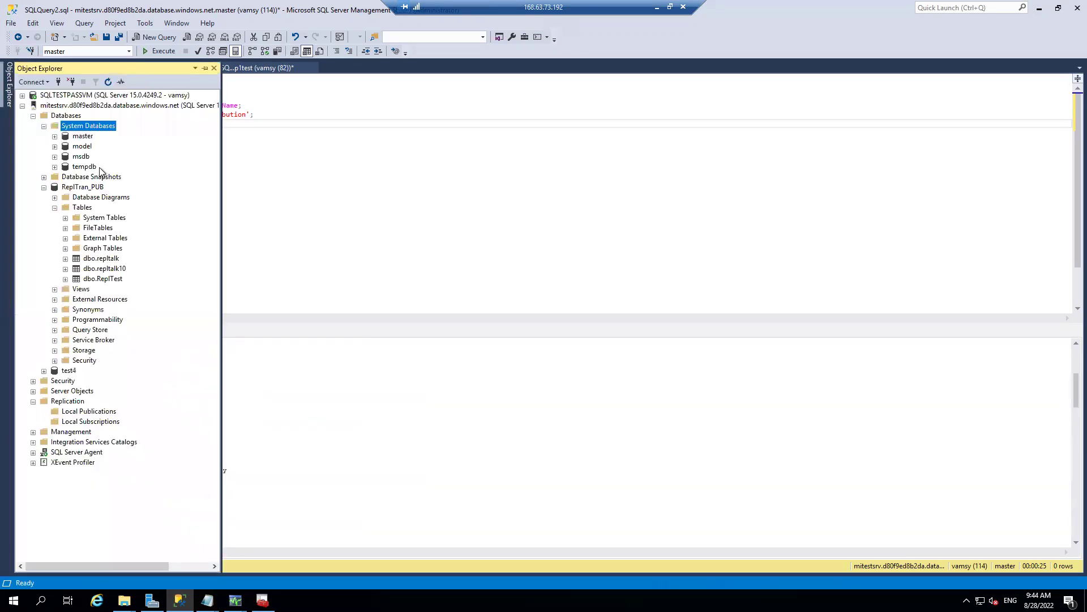
Refresh the managed instance and check System Databases for the new distribution database
left_click(9, 85)
right_click(83, 106)
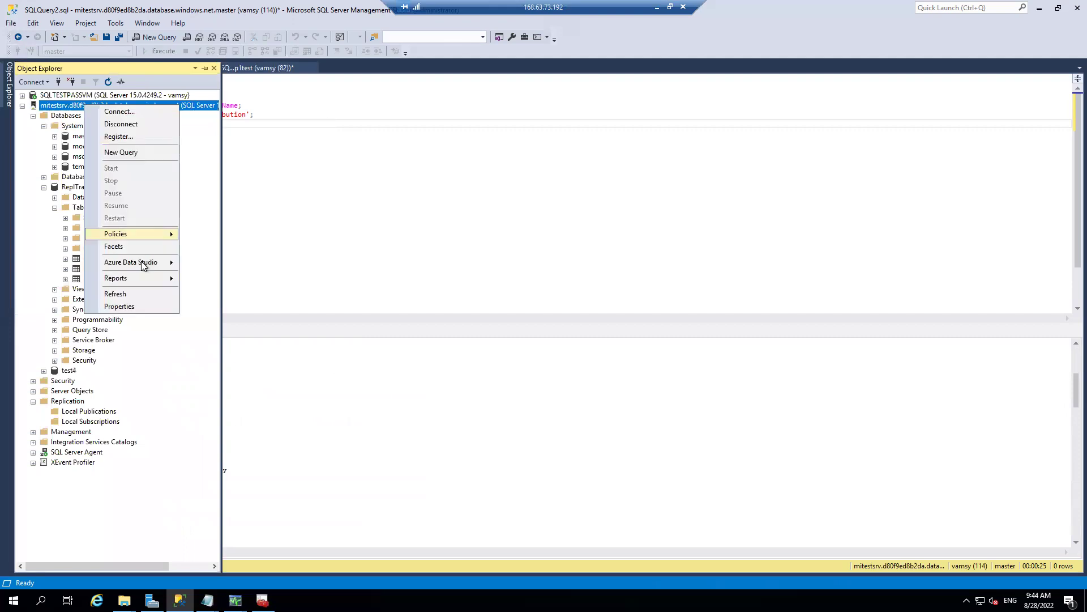
left_click(131, 293)
left_click(33, 115)
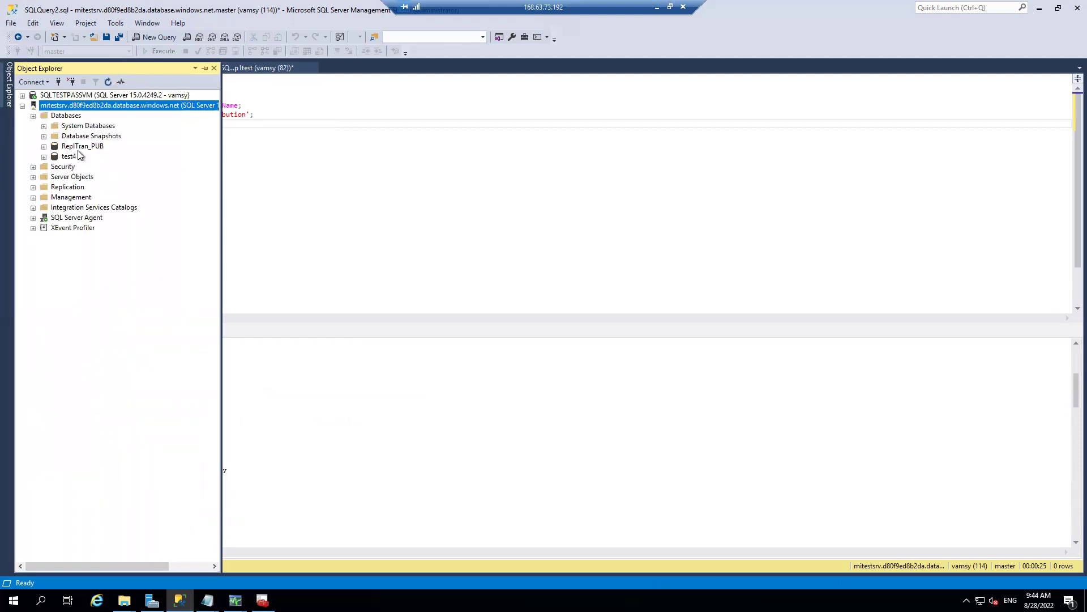
left_click(43, 126)
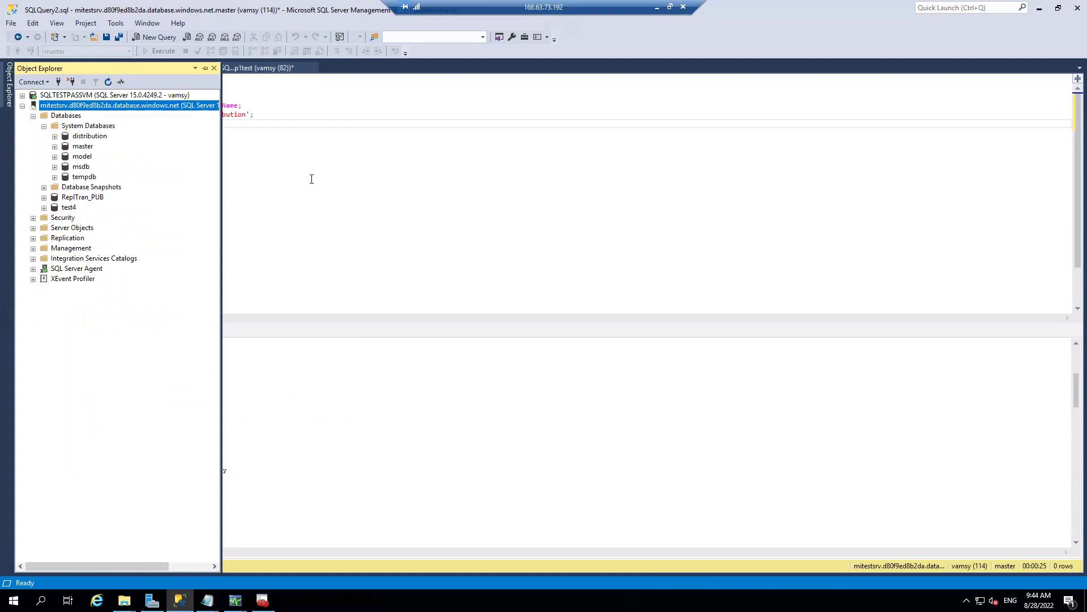
left_click(311, 177)
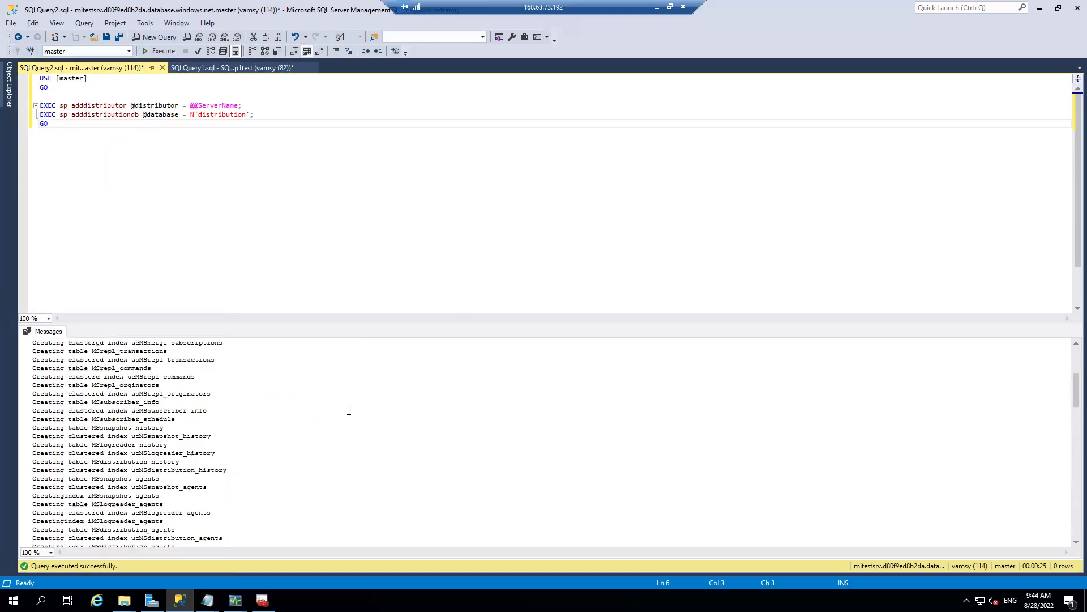
Bring the replication_script notes forward and scroll to the sp_adddistpublisher section
mouse_move(208, 600)
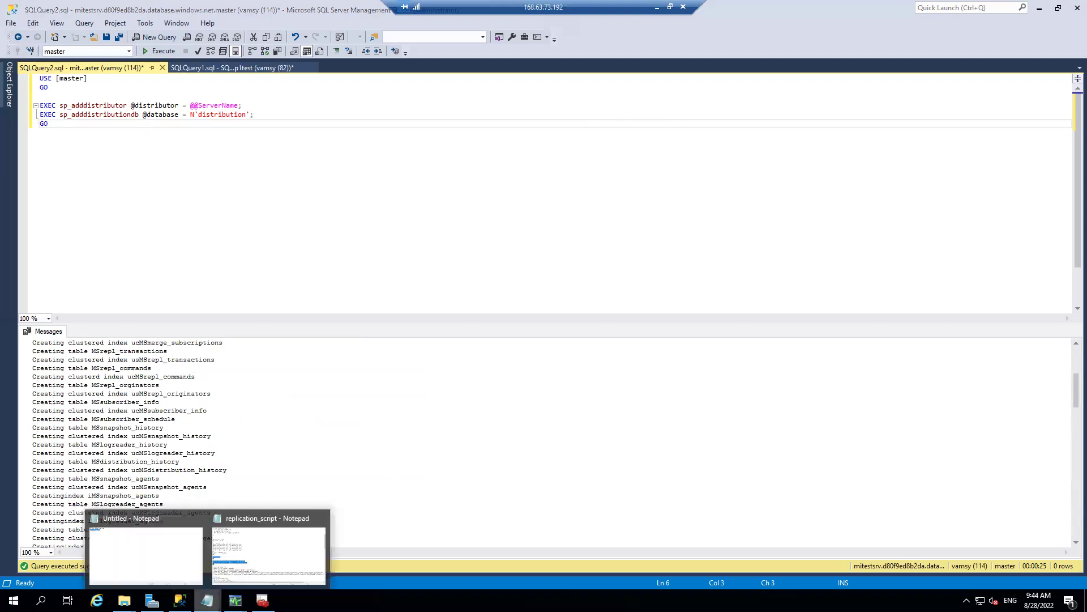
left_click(252, 544)
scroll(312, 377, "down", 1)
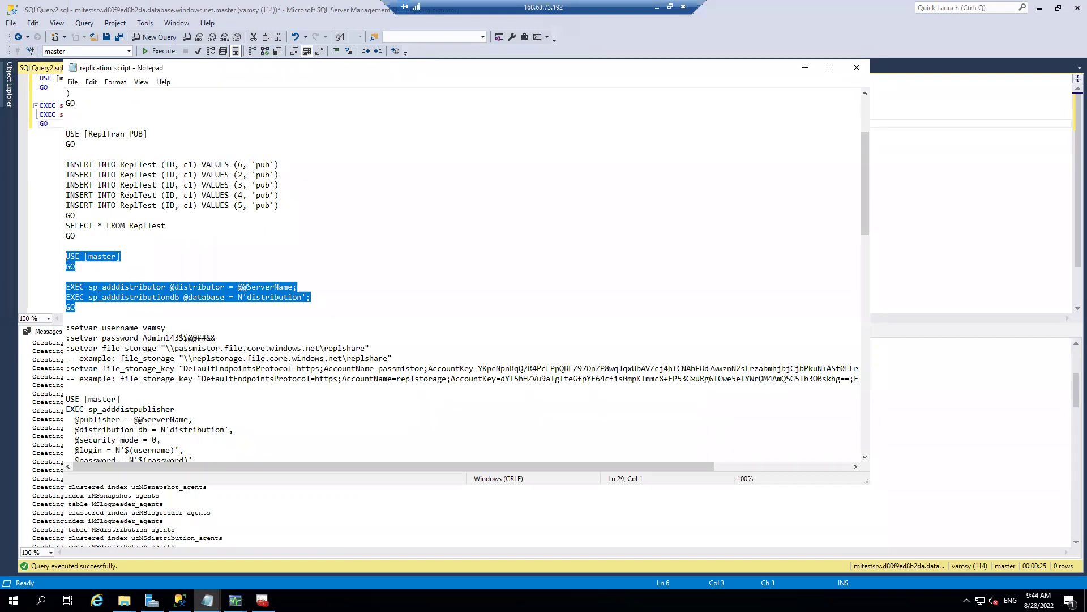
Copy the :setvar variables through the sp_adddistpublisher block and return to Management Studio
left_click_drag(68, 331, 548, 397)
scroll(146, 380, "down", 1)
scroll(146, 383, "down", 2)
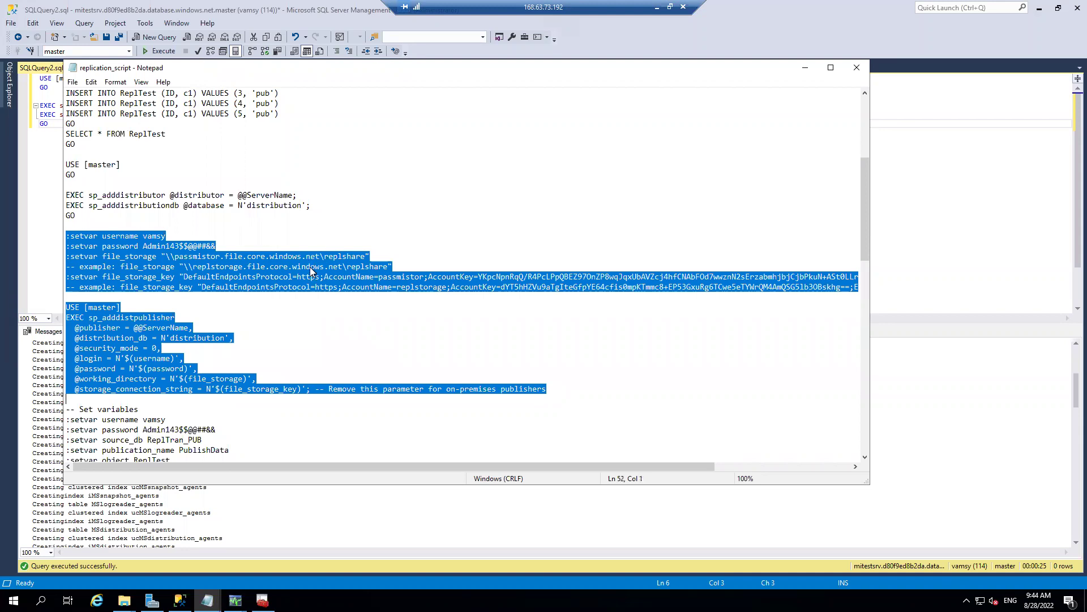
right_click(311, 270)
left_click(343, 305)
key("alt+Tab")
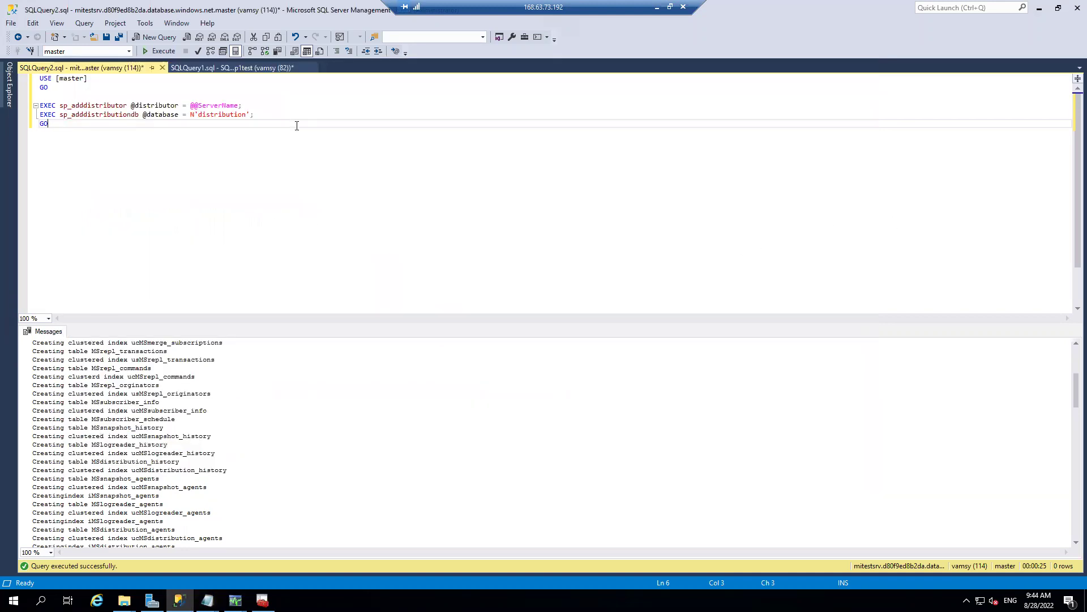
Paste the sp_adddistpublisher script into a new query and copy the storage connection string from the replicationlinks notes
left_click(149, 36)
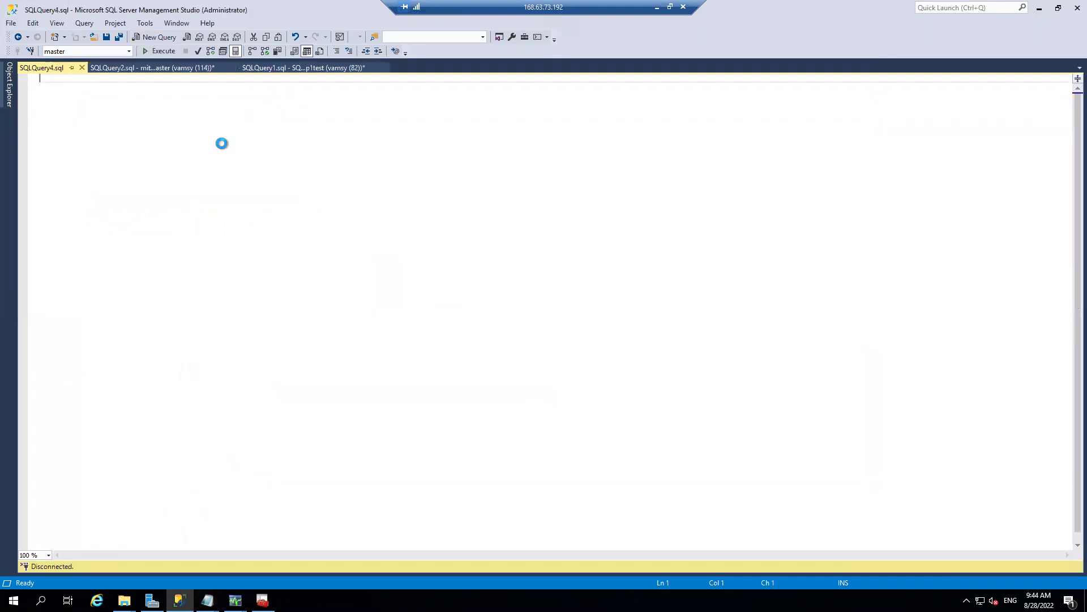
key("ctrl+v")
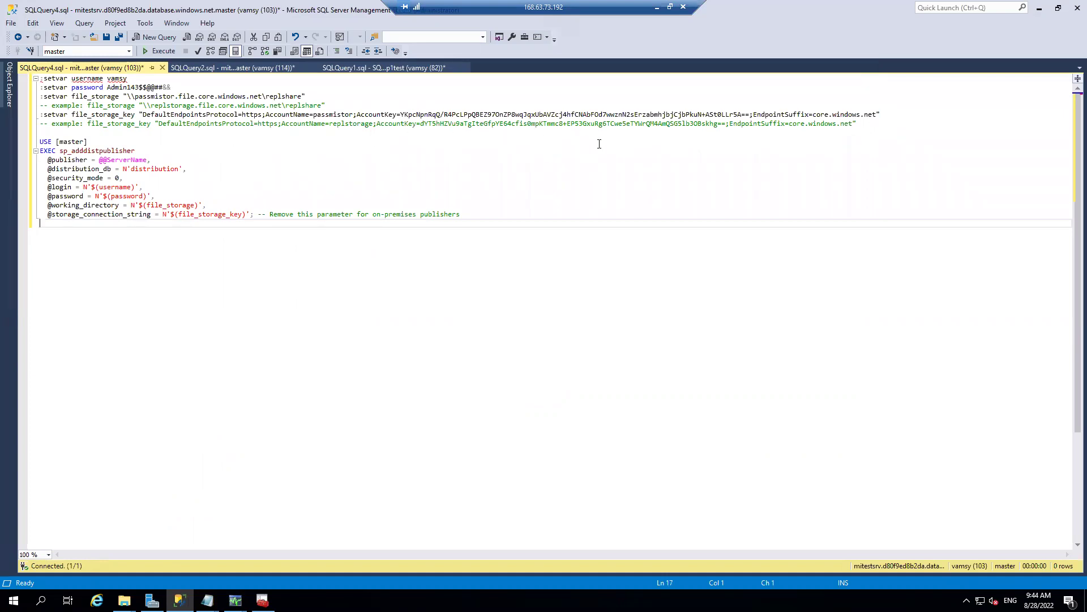
left_click(657, 8)
key("alt+Tab")
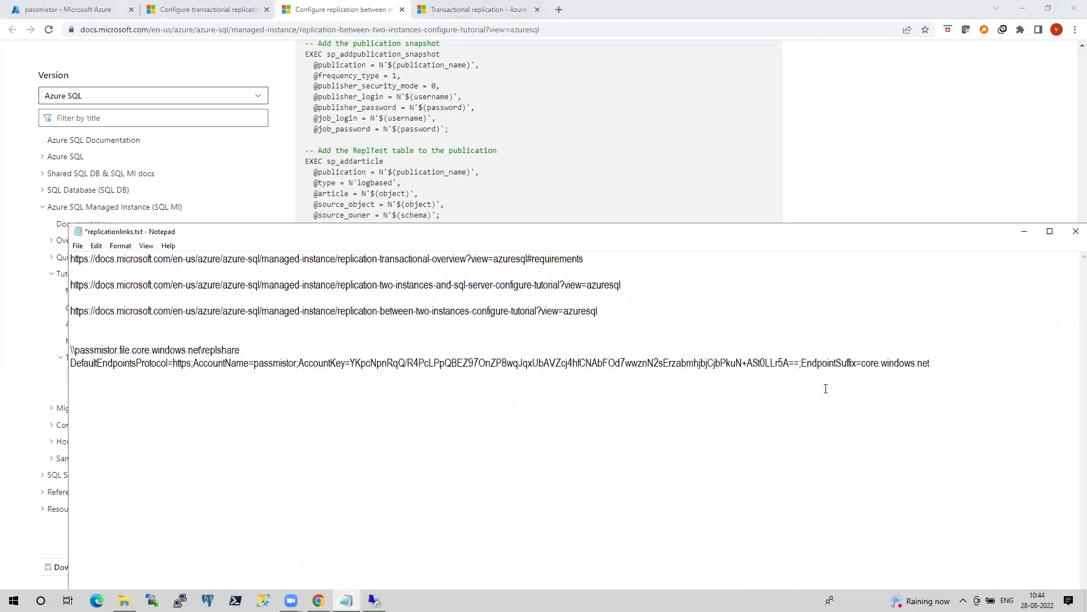
left_click_drag(947, 361, 69, 363)
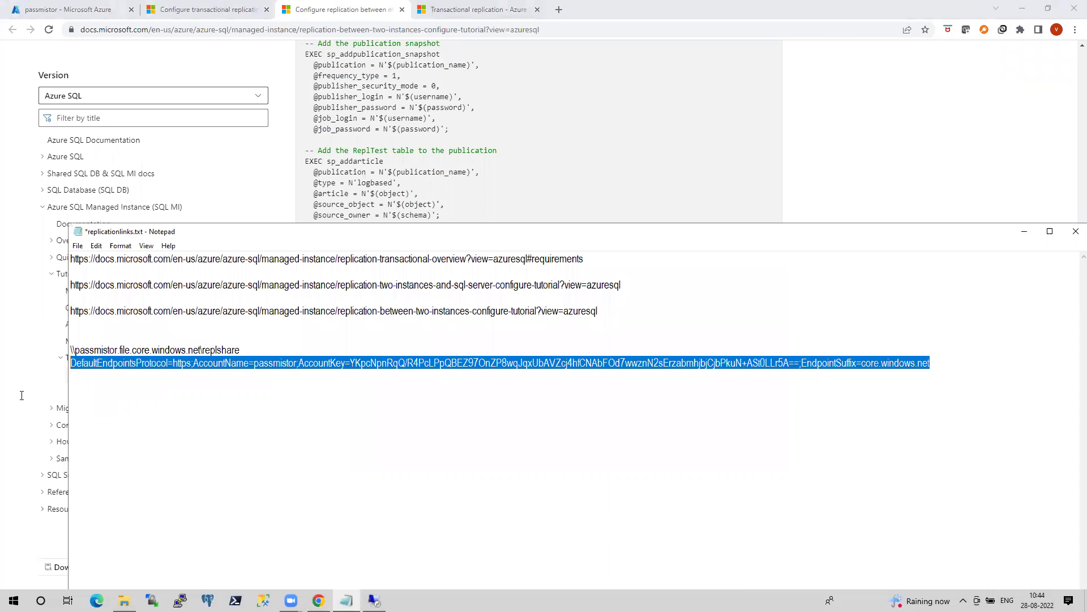
right_click(306, 365)
left_click(334, 395)
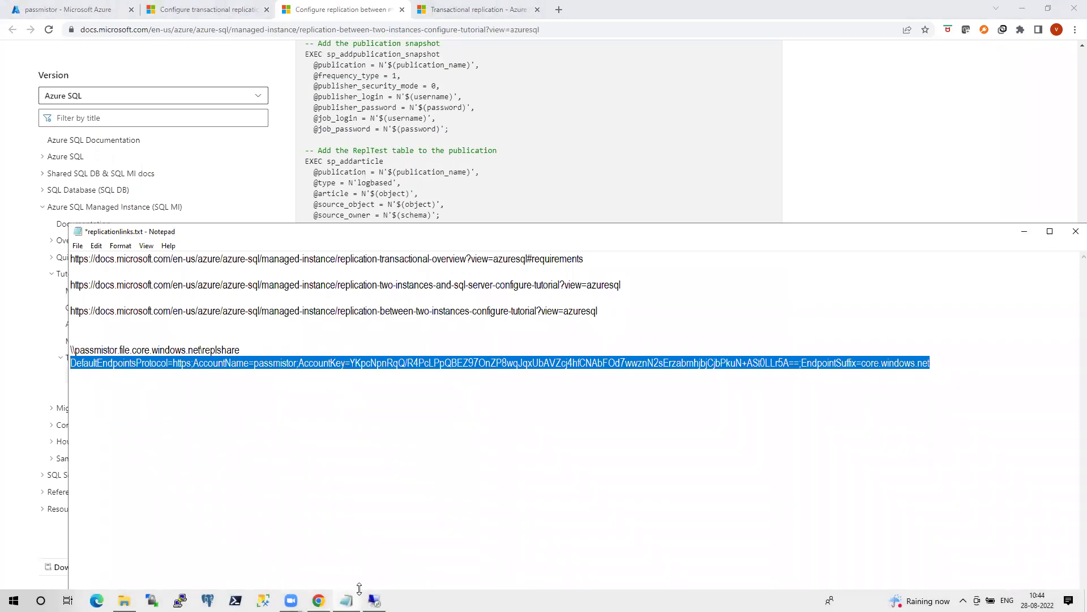
Clear the old file_storage_key value, add the connection string as a -- comment, and paste it into file_storage_key
left_click(357, 597)
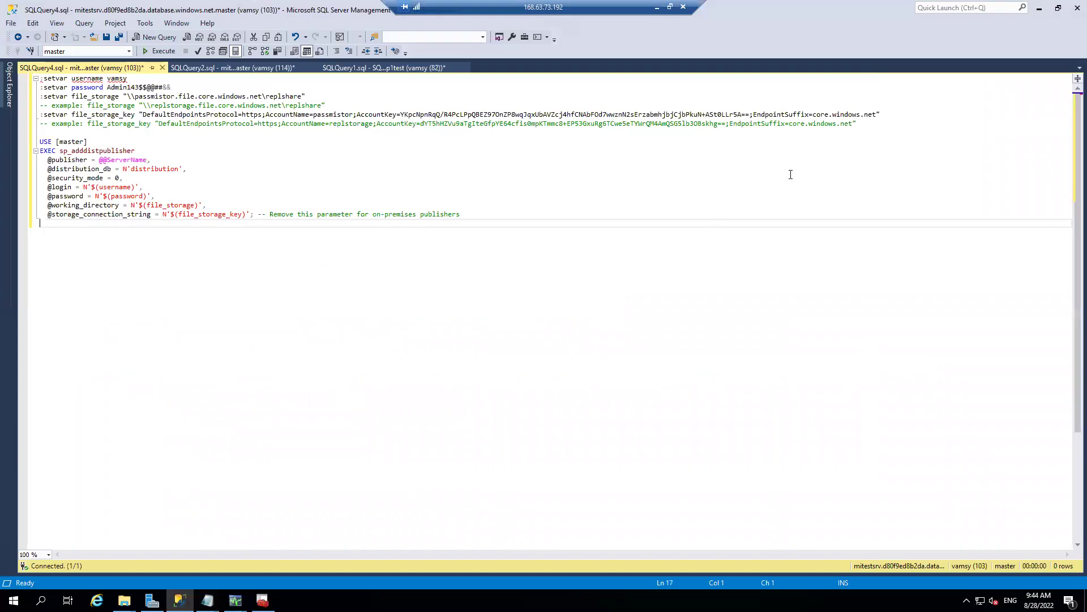
left_click_drag(879, 115, 142, 114)
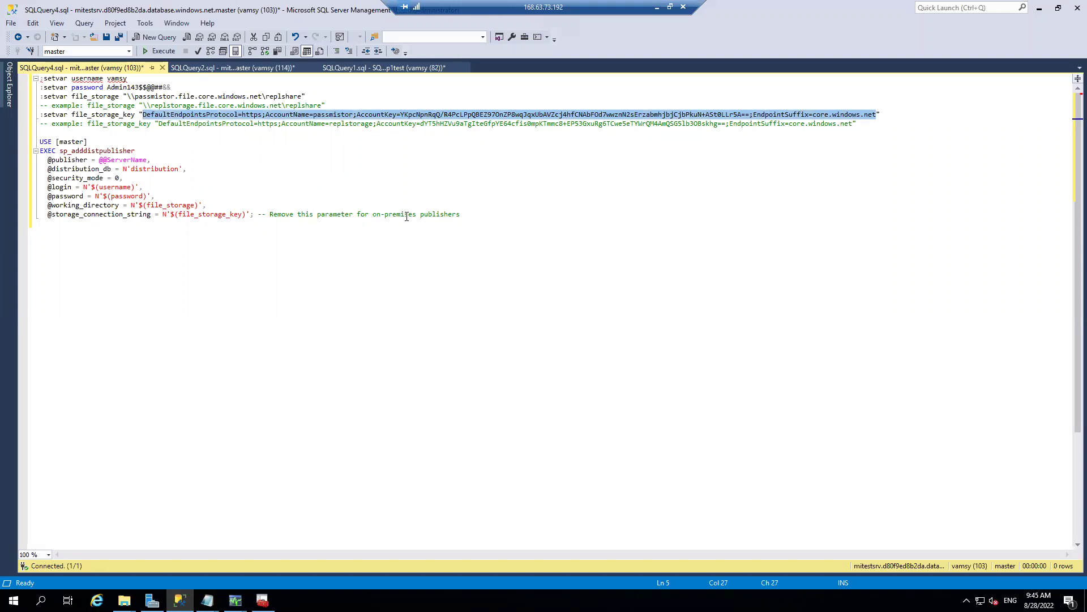
key("Delete")
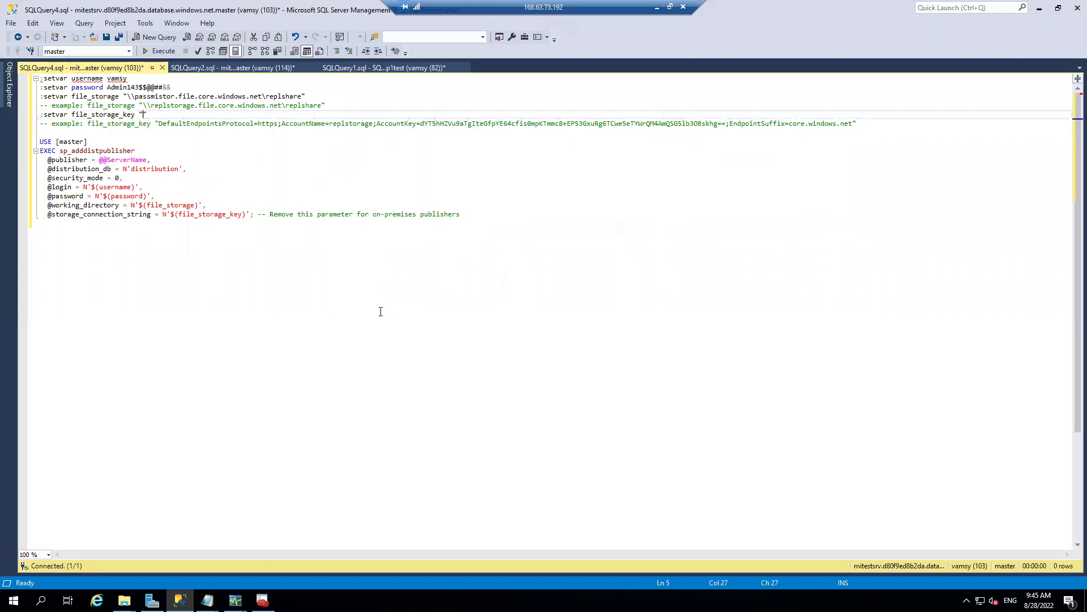
left_click(588, 243)
key("Return")
key("Return")
type("--")
key("ctrl+v")
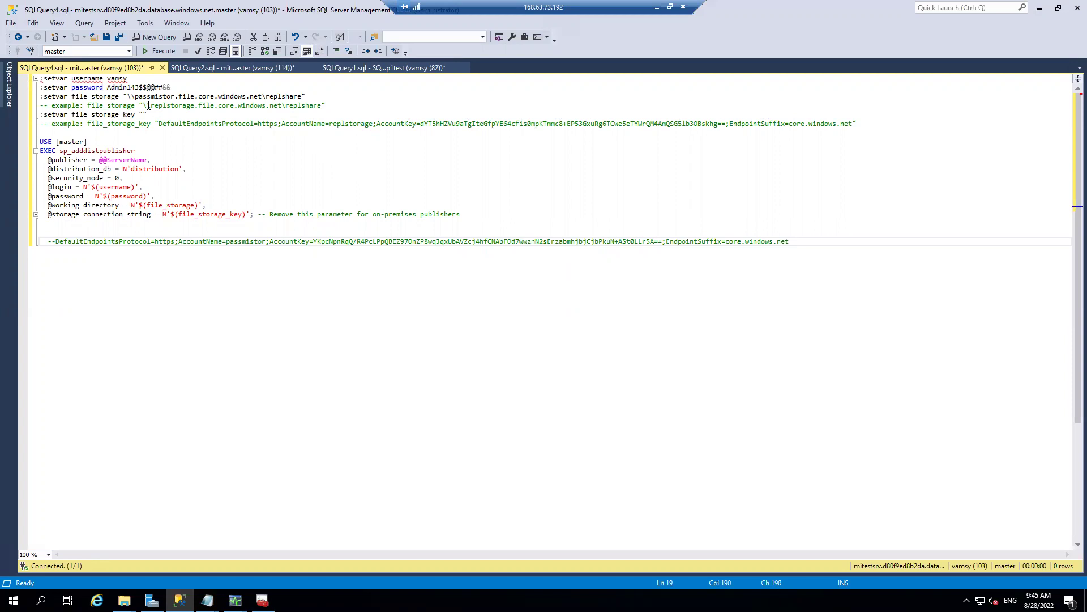
left_click(143, 115)
key("ctrl+v")
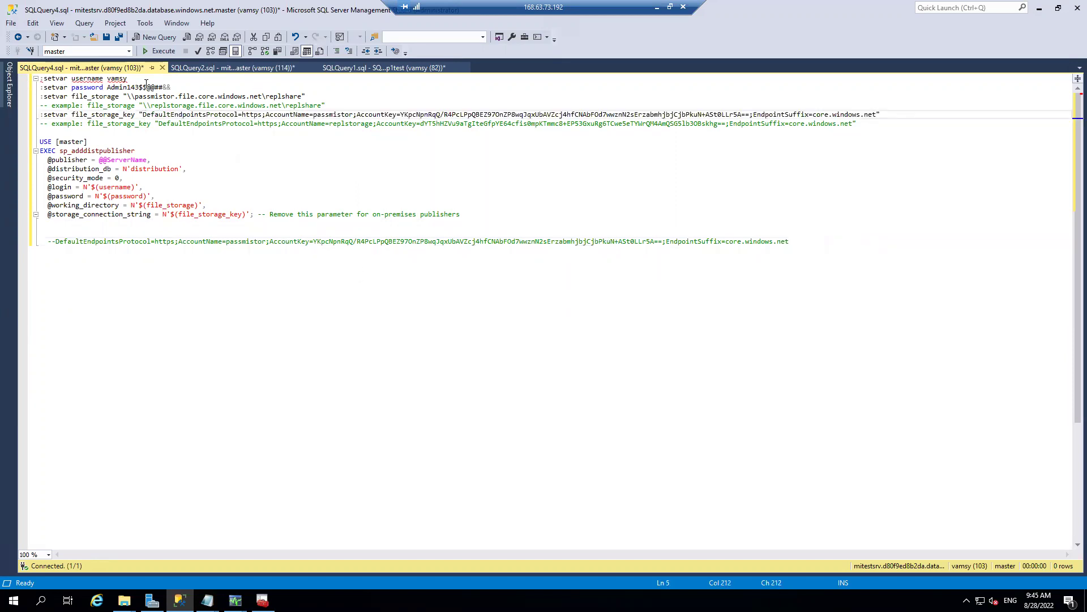
Enable SQLCMD Mode and execute the sp_adddistpublisher script
left_click(87, 25)
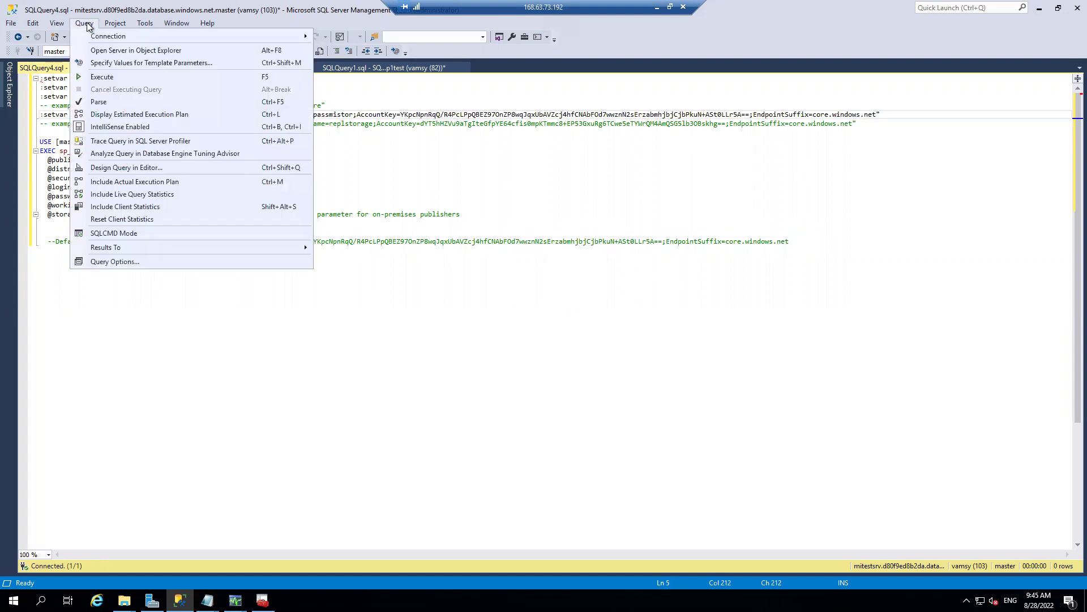
left_click(115, 230)
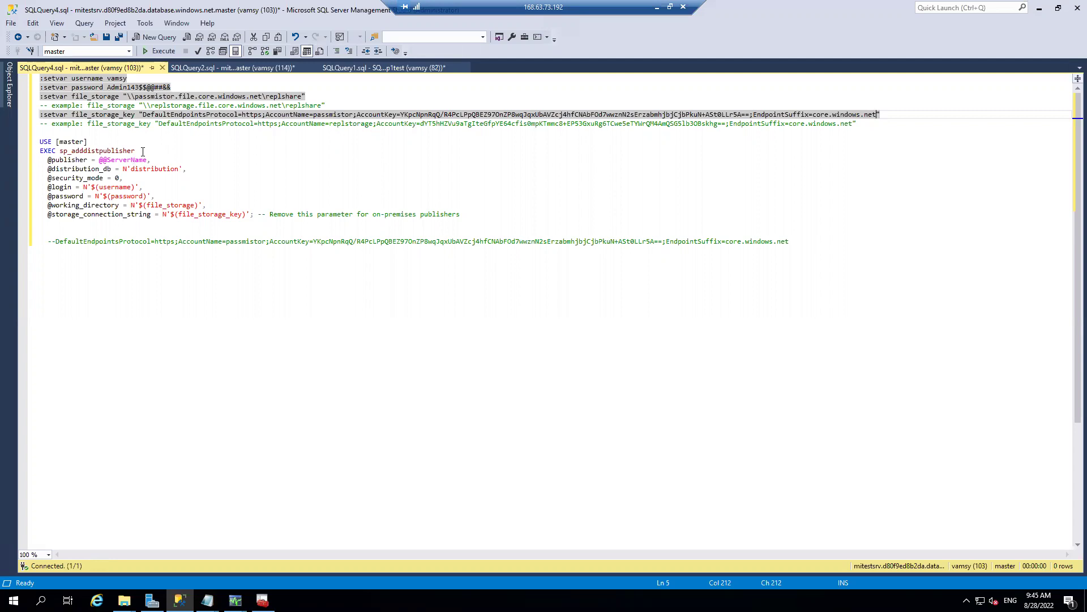
left_click(158, 52)
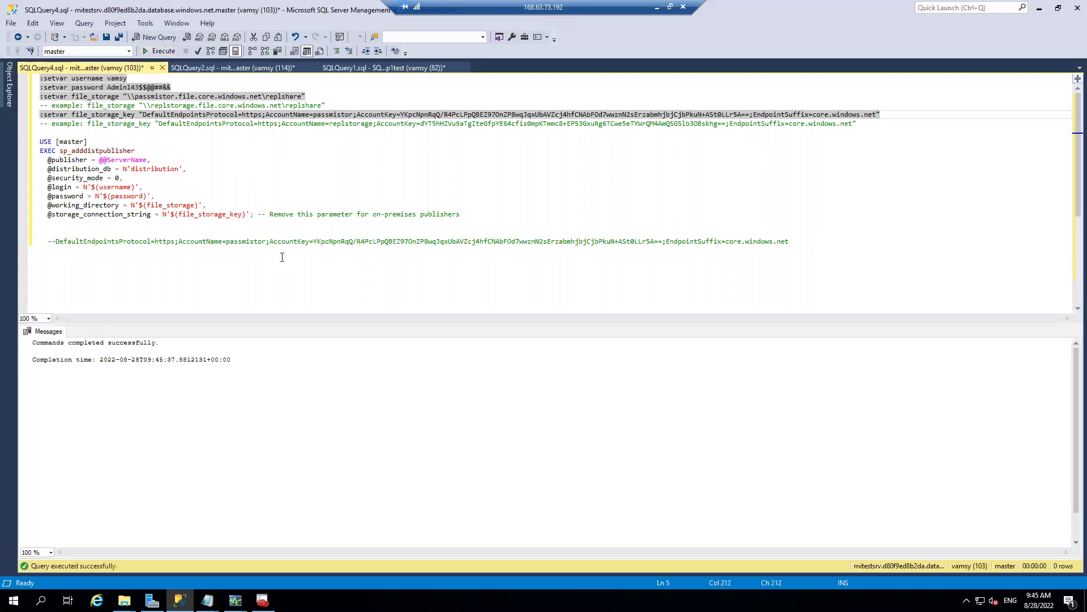
Bring replication_script forward and scroll to the publishing-enable and publication-creation section
mouse_move(207, 600)
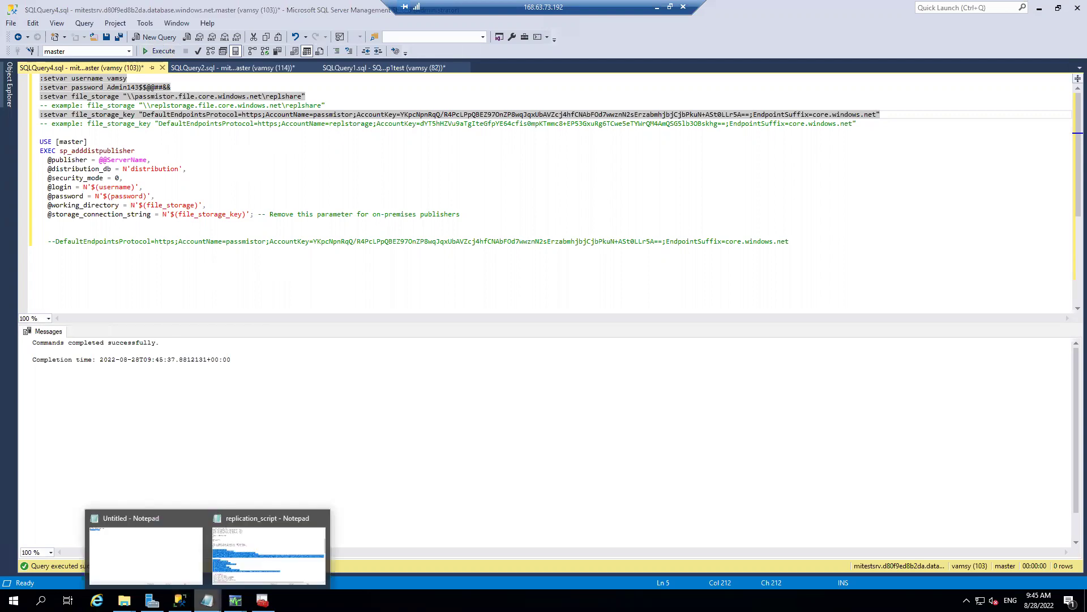
left_click(238, 552)
scroll(498, 377, "down", 2)
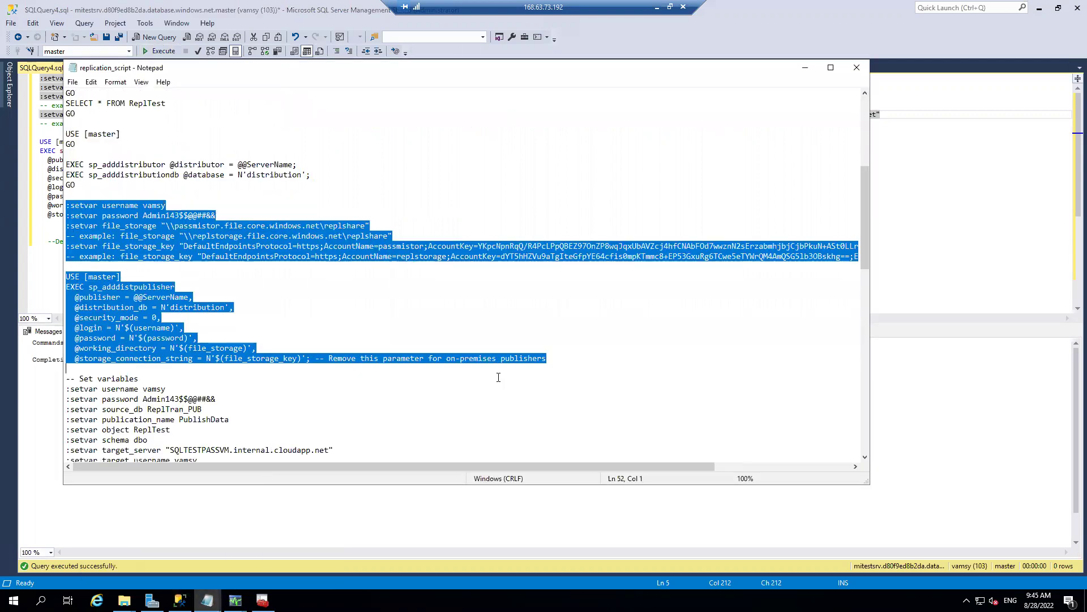
scroll(499, 377, "down", 2)
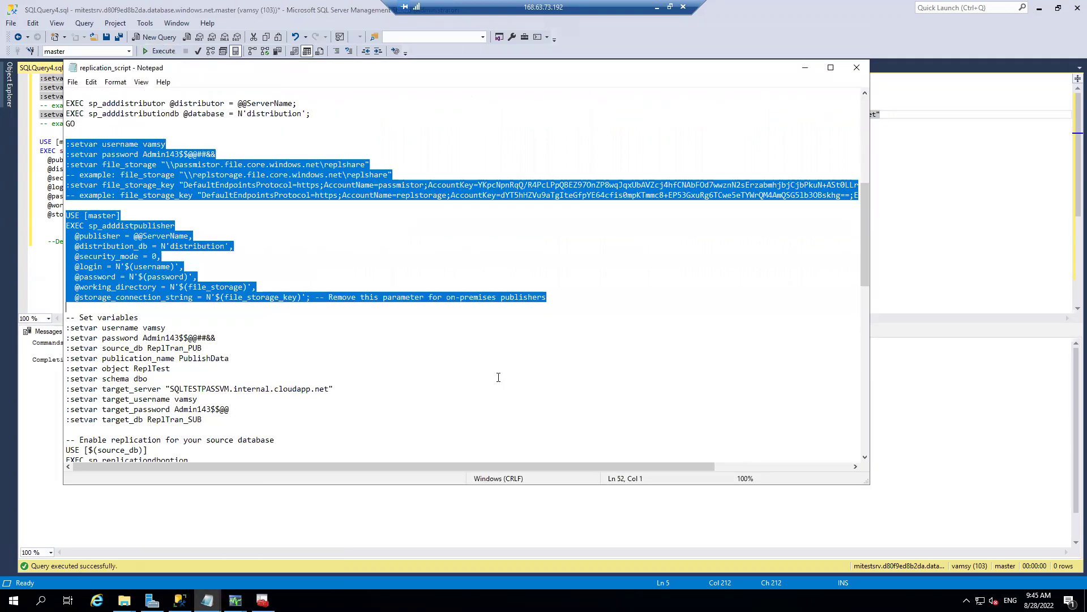
scroll(478, 376, "down", 1)
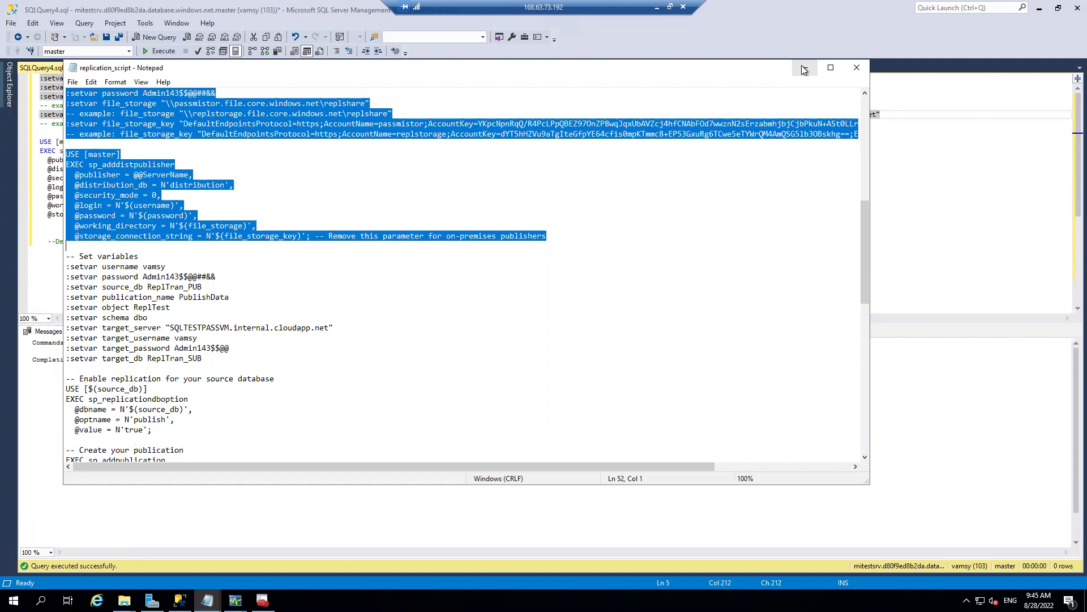
Minimise the replication_script Notepad window to reveal the successfully executed query
left_click(805, 69)
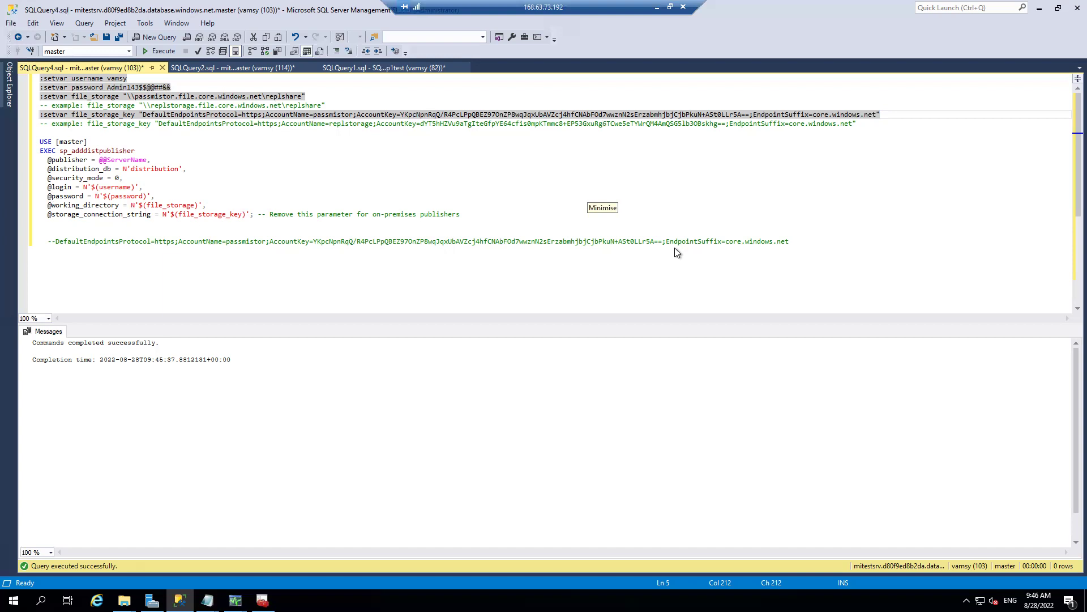
Under Server Objects > Linked Servers, delete the SQLTESTPASSVM linked server and its logins
left_click(12, 98)
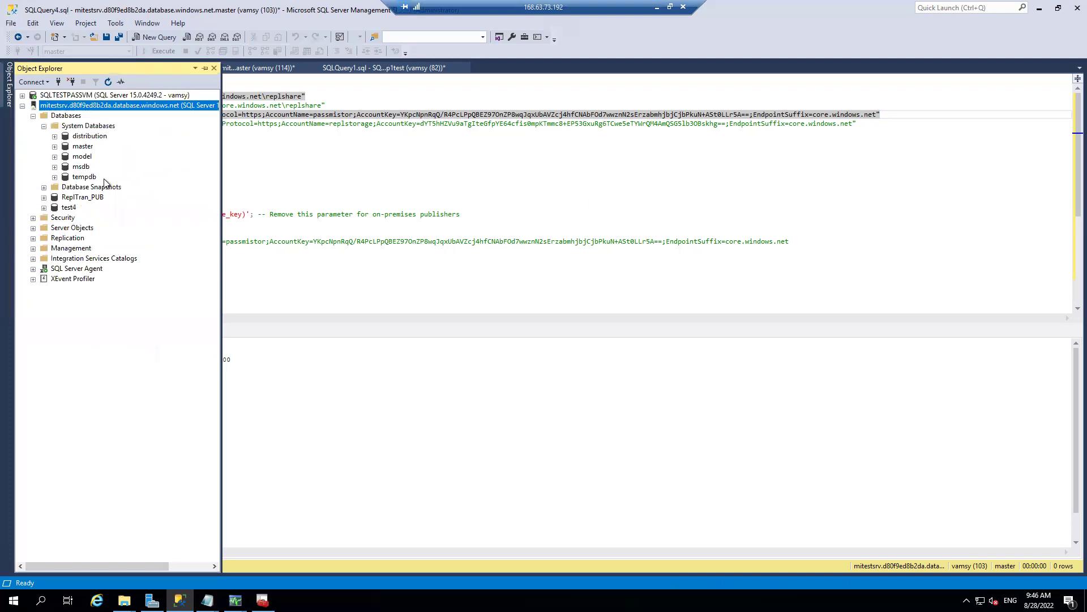
left_click(33, 227)
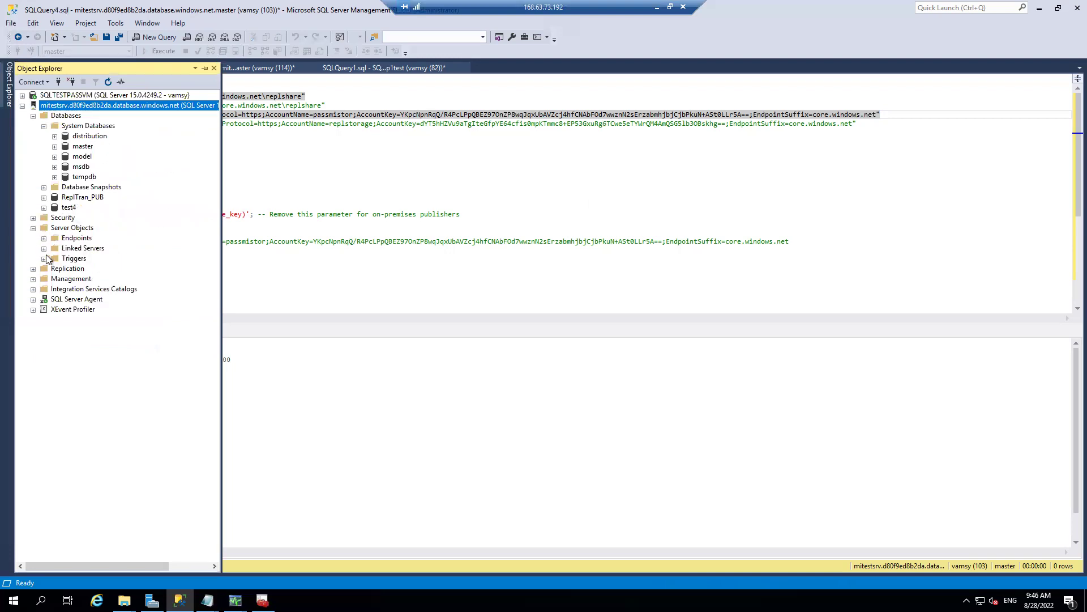
left_click(44, 248)
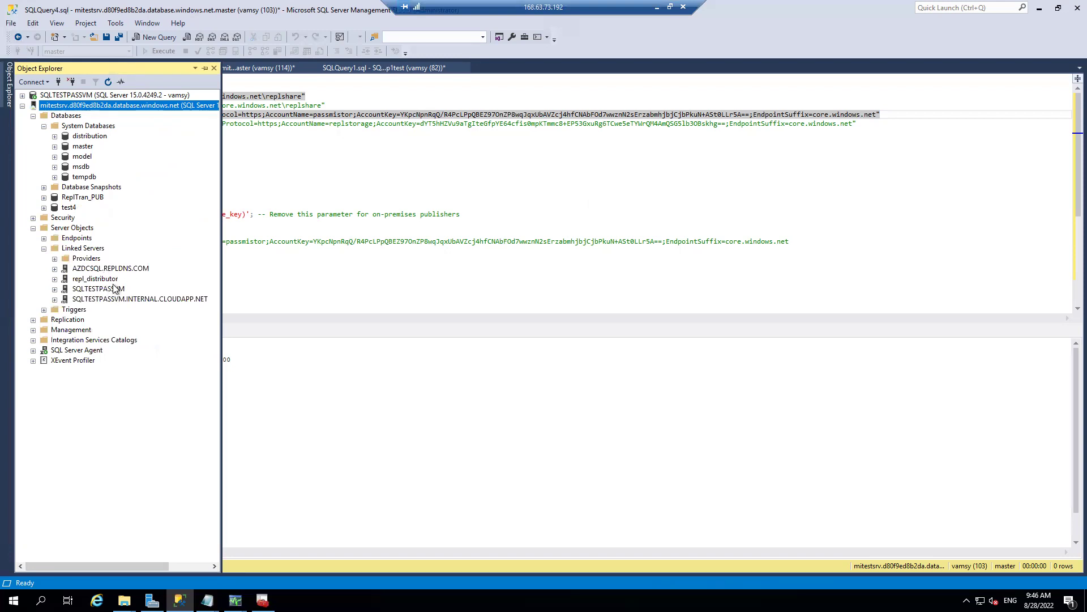
right_click(111, 289)
left_click(154, 382)
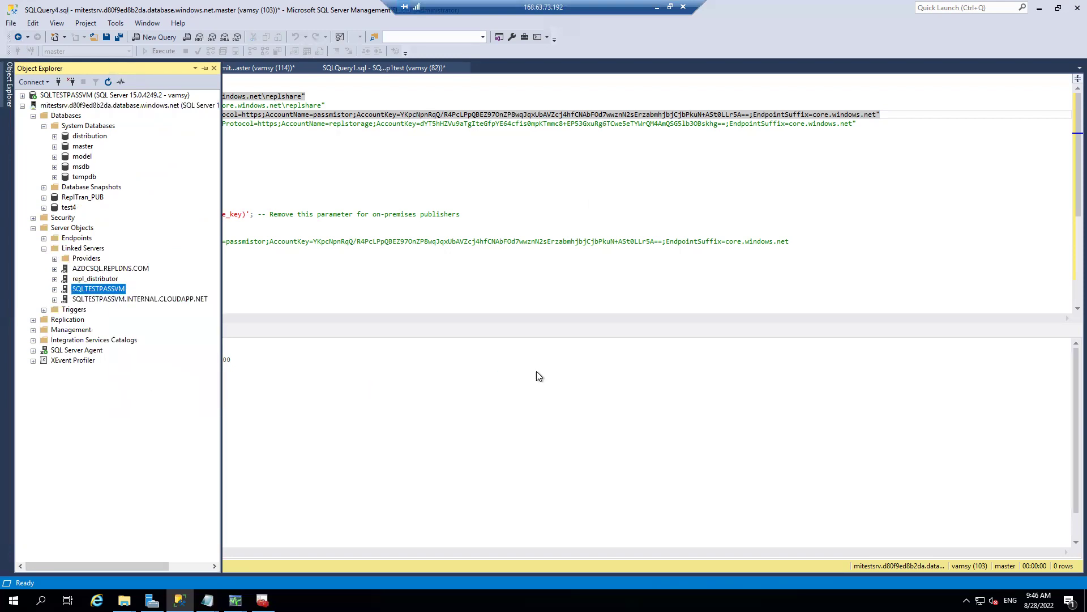
left_click(667, 468)
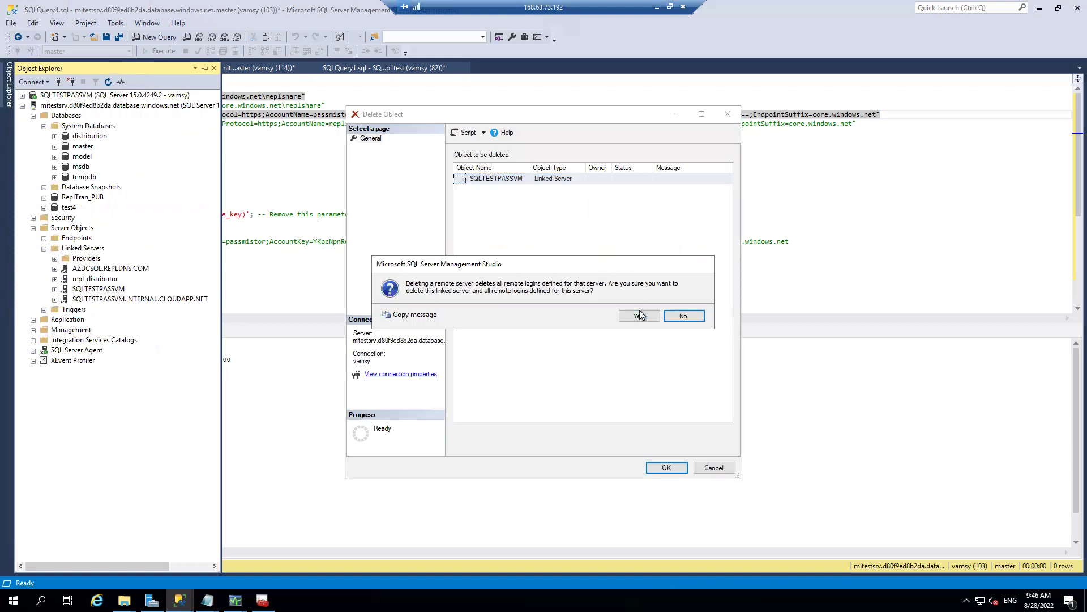
left_click(640, 315)
Delete the SQLTESTPASSVM.INTERNAL.CLOUDAPP.NET and AZDCSQL.REPLDNS.COM linked servers as well
right_click(125, 291)
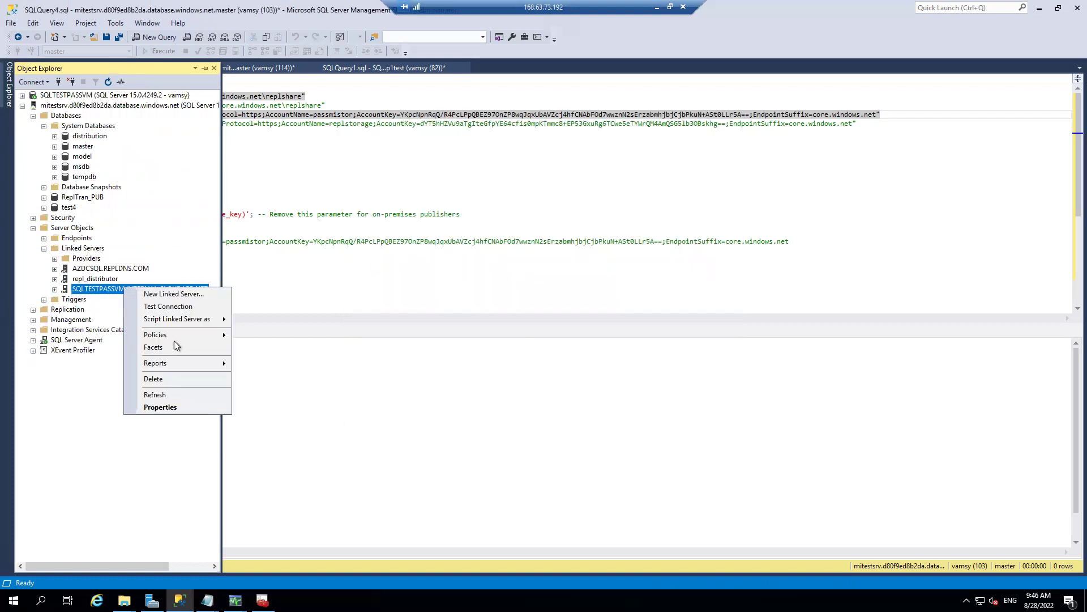
left_click(170, 381)
left_click(667, 468)
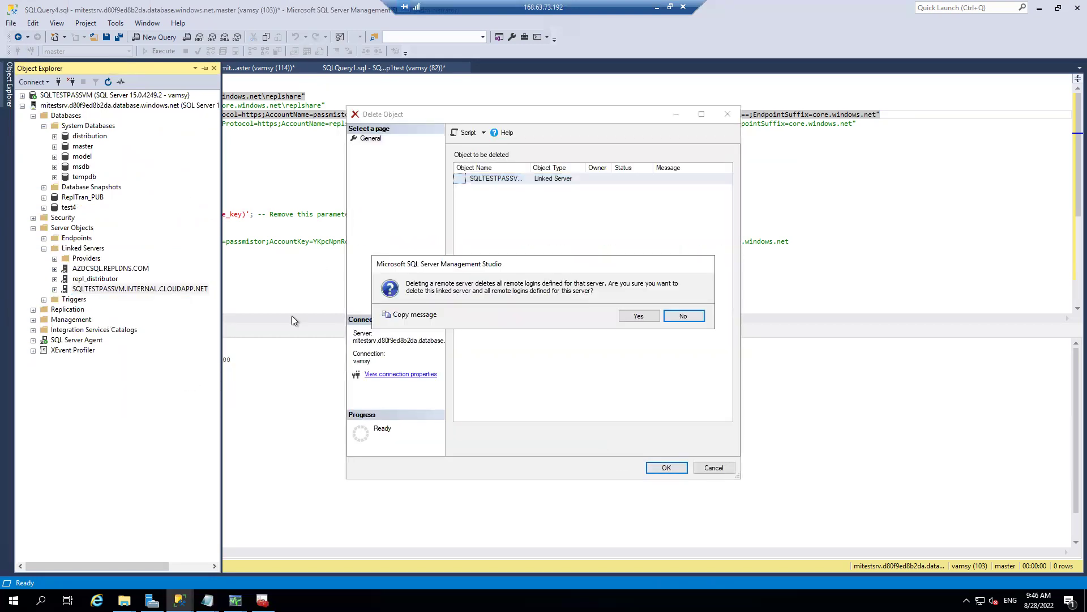
left_click(654, 320)
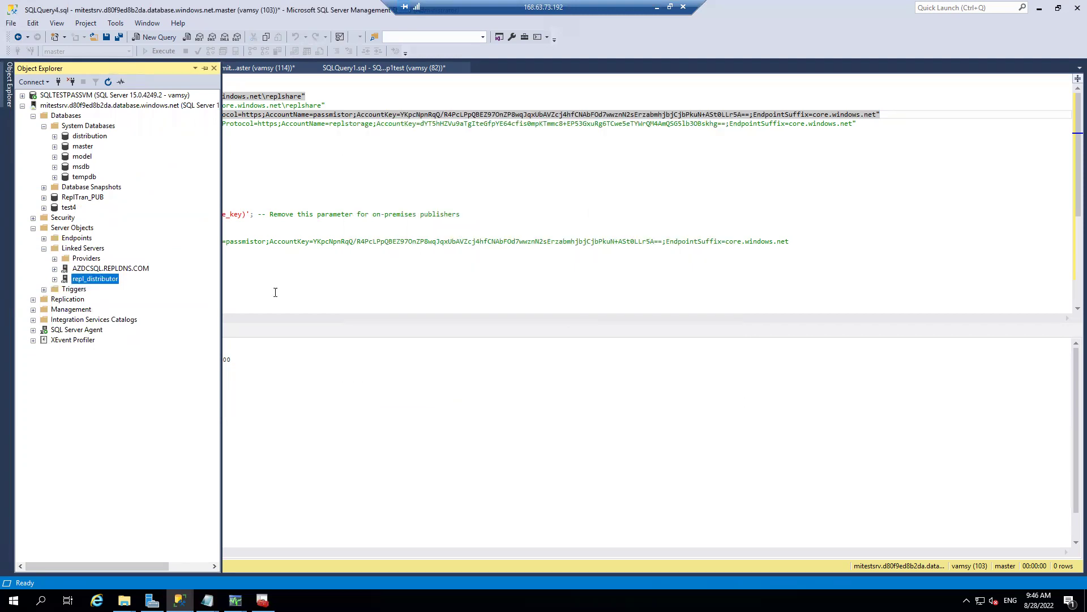
right_click(139, 268)
left_click(182, 356)
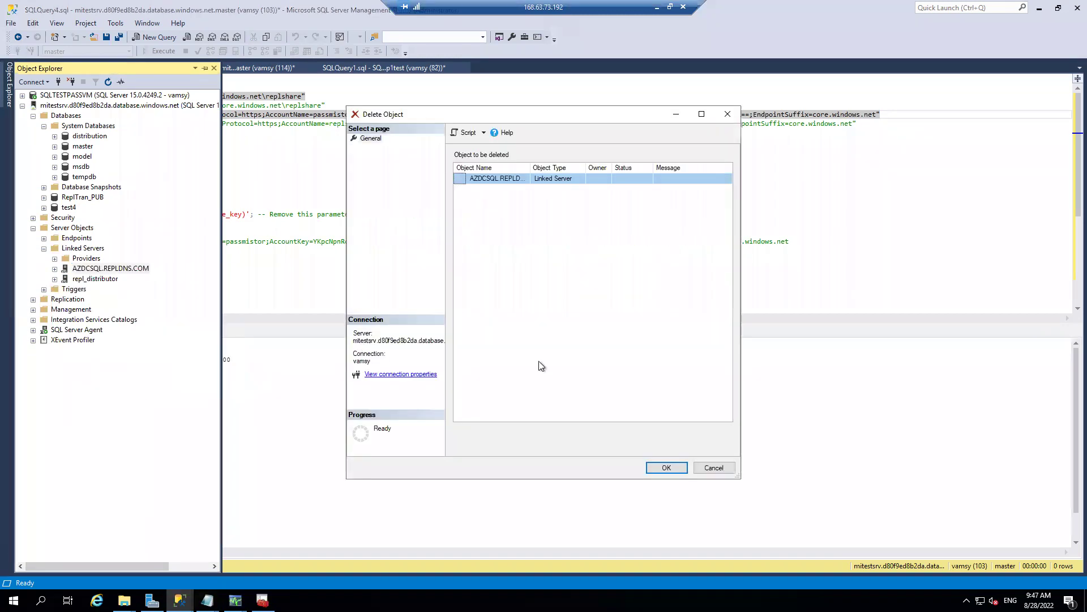
left_click(667, 468)
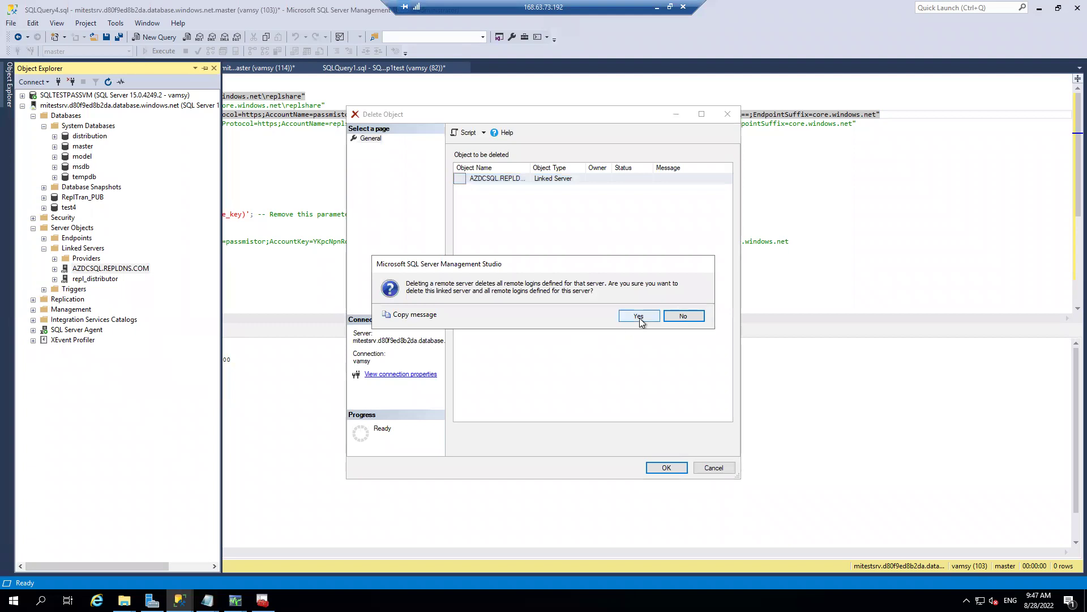
left_click(640, 318)
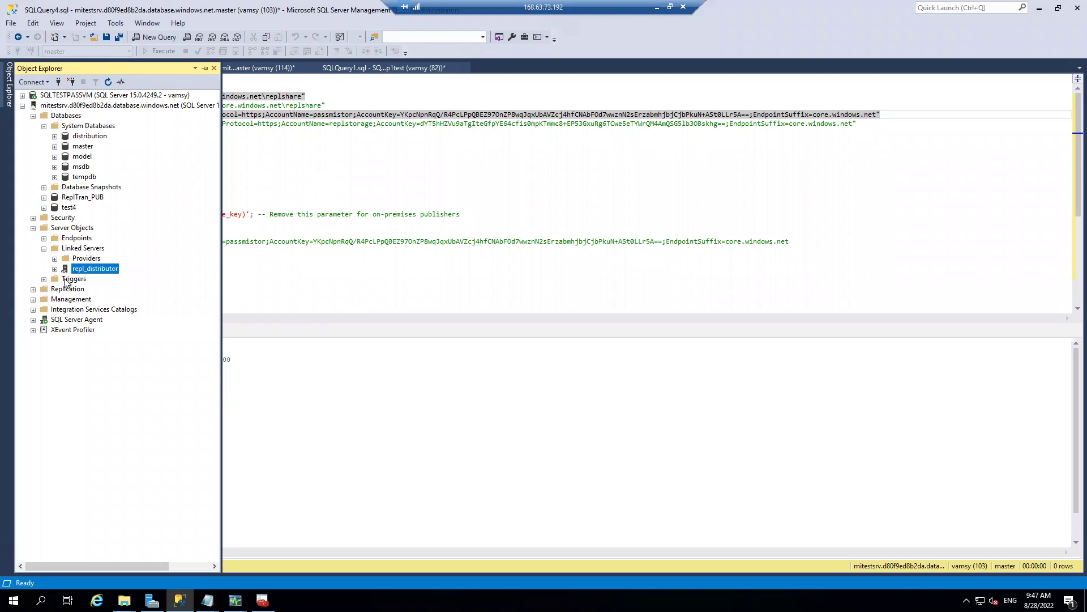
Start a new linked server named MITOVM with data source SQLTESTPASSVM
right_click(86, 248)
left_click(113, 258)
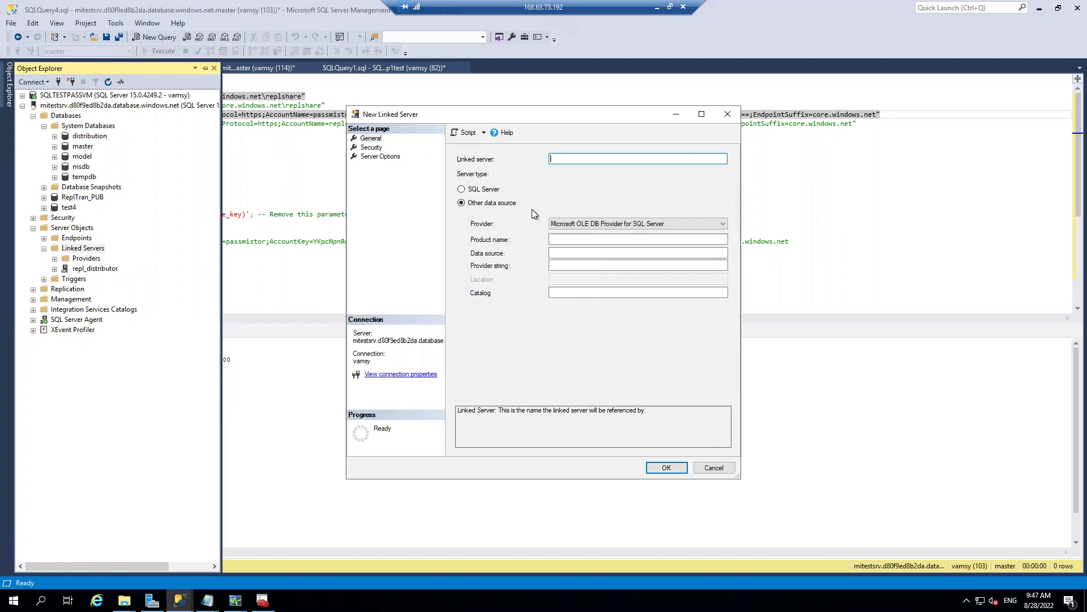
type("MITOVM")
left_click(570, 253)
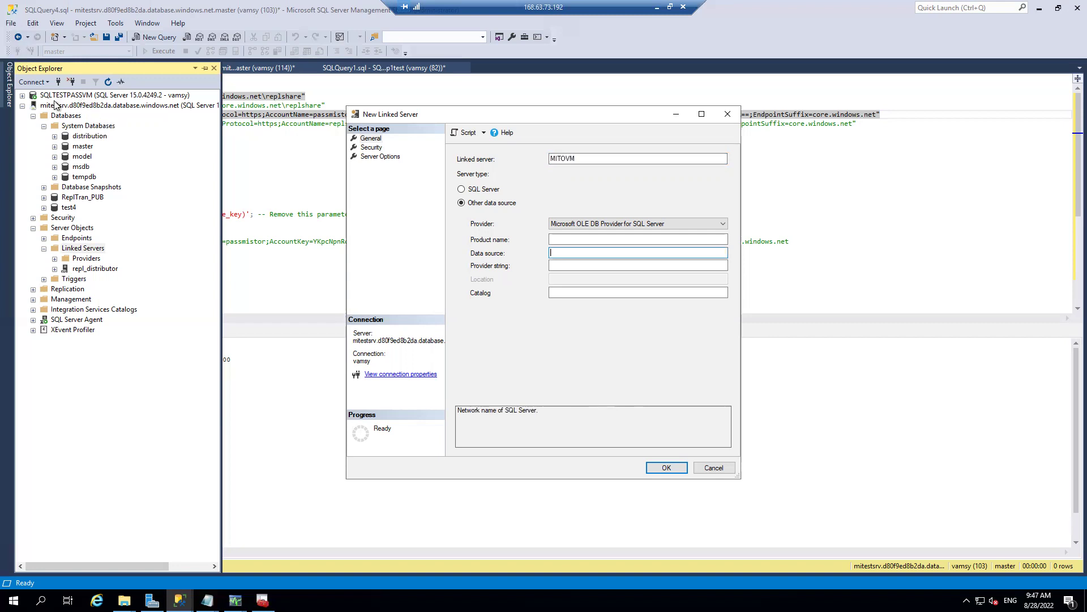
type("SQLTES")
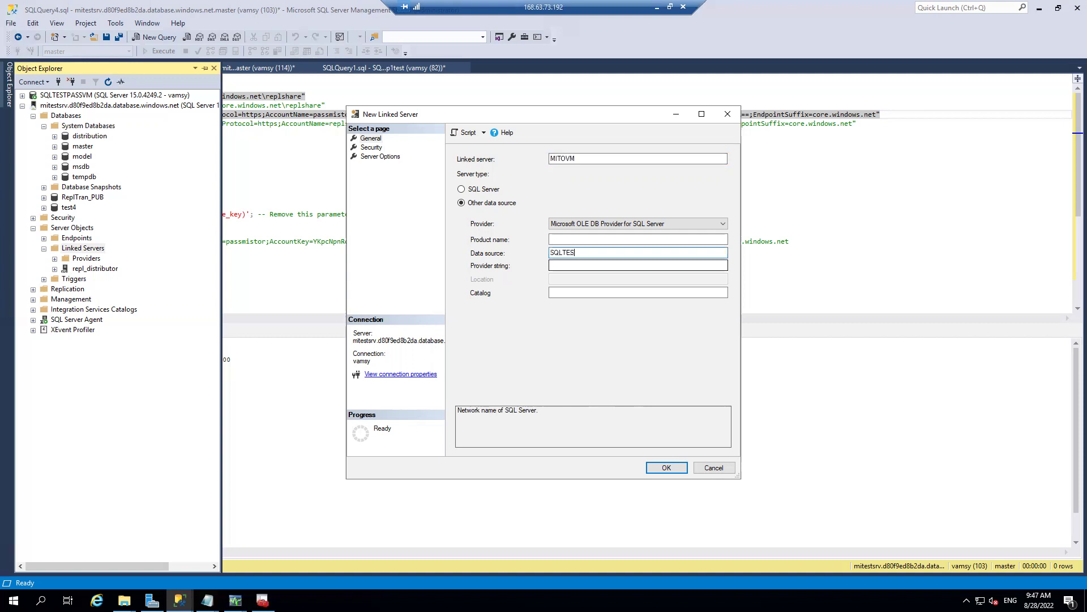
type("TPASSVM")
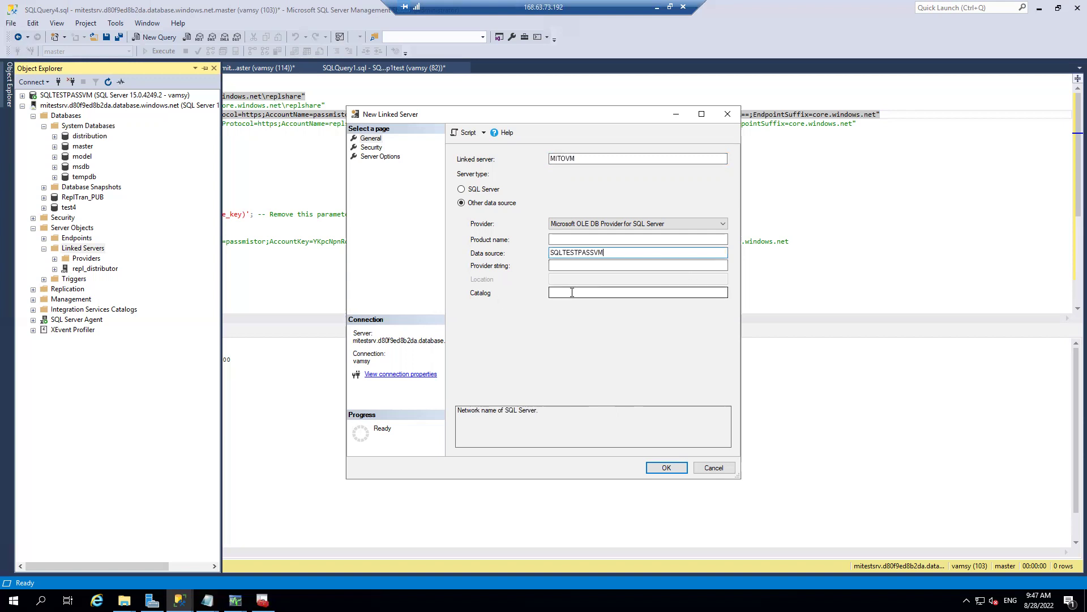
Set the security context to a specified remote login and password, then decline keeping it after the failed test
left_click(380, 149)
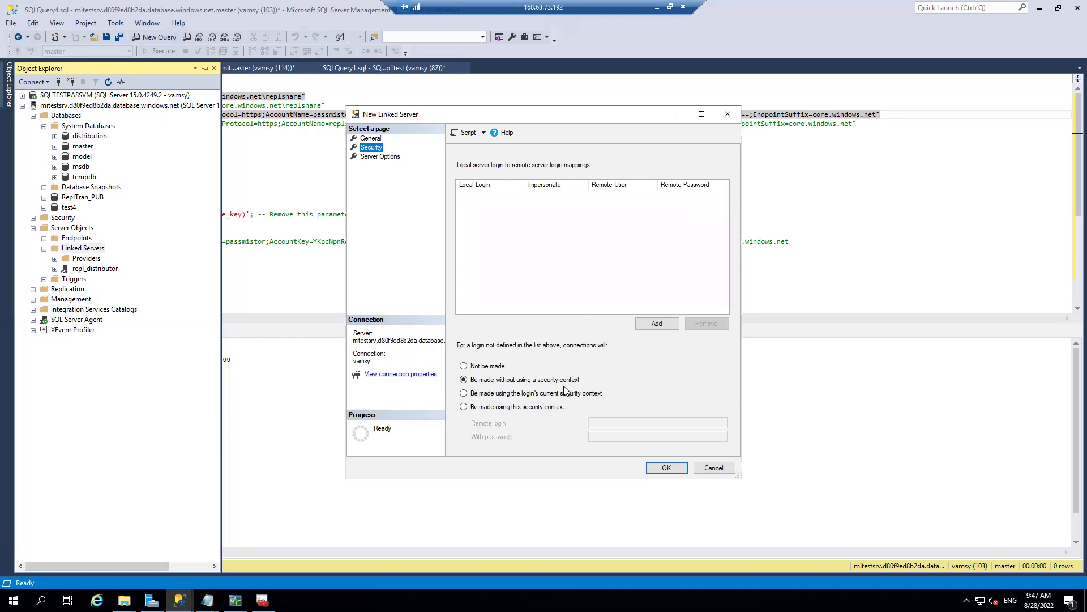
left_click(530, 407)
left_click(602, 423)
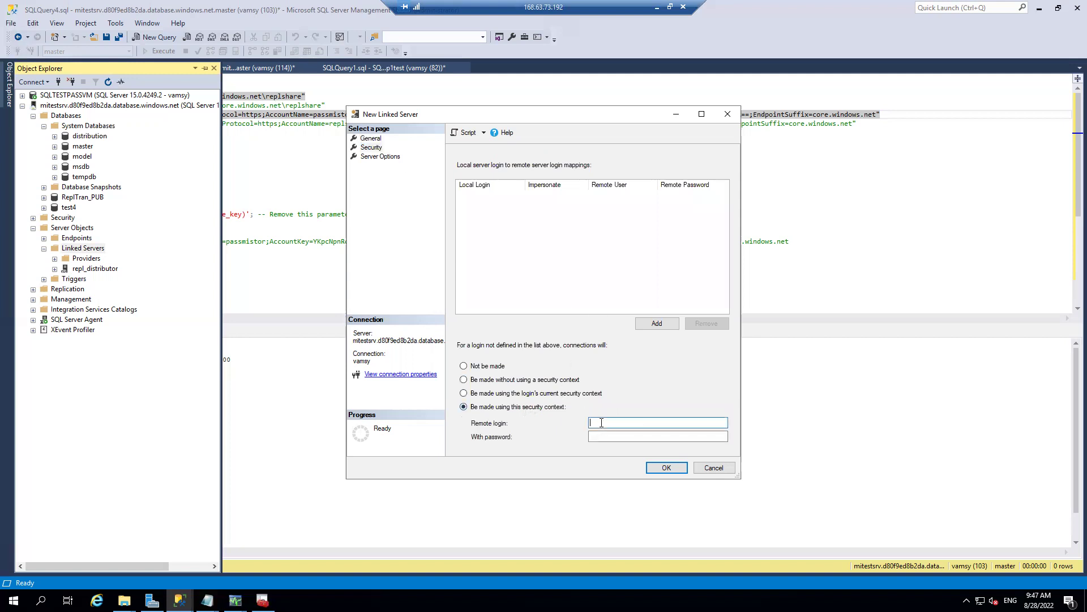
type("vamsy")
key("Tab")
type("*********")
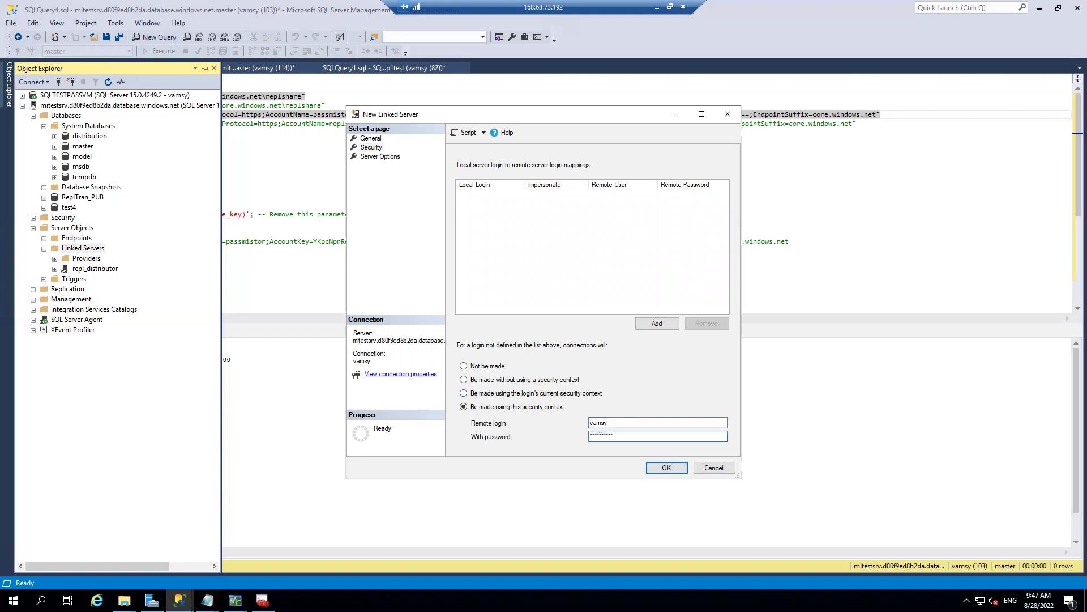
key("Return")
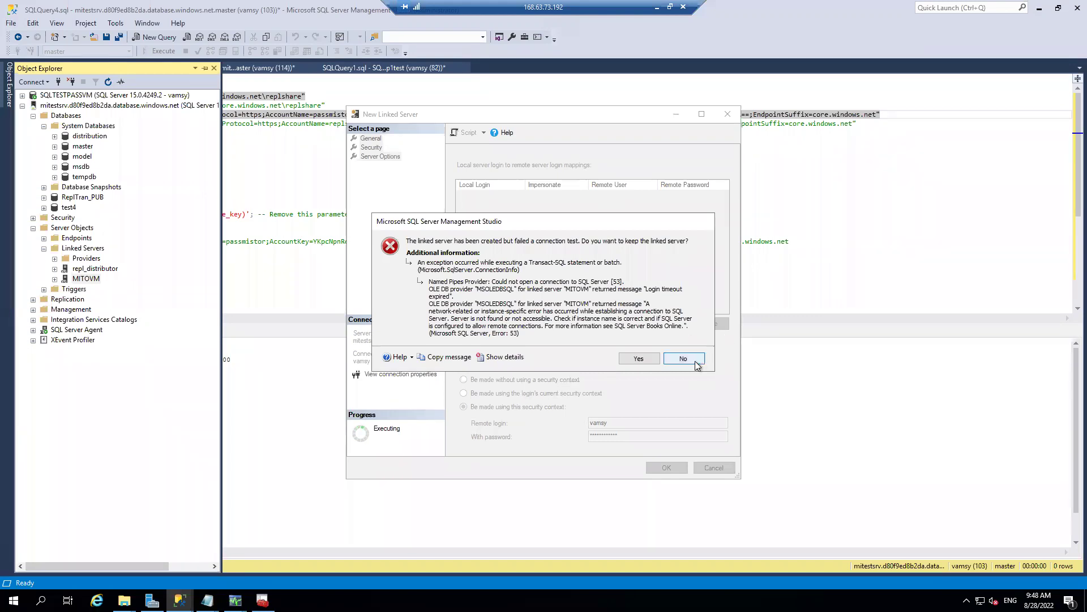
left_click(675, 361)
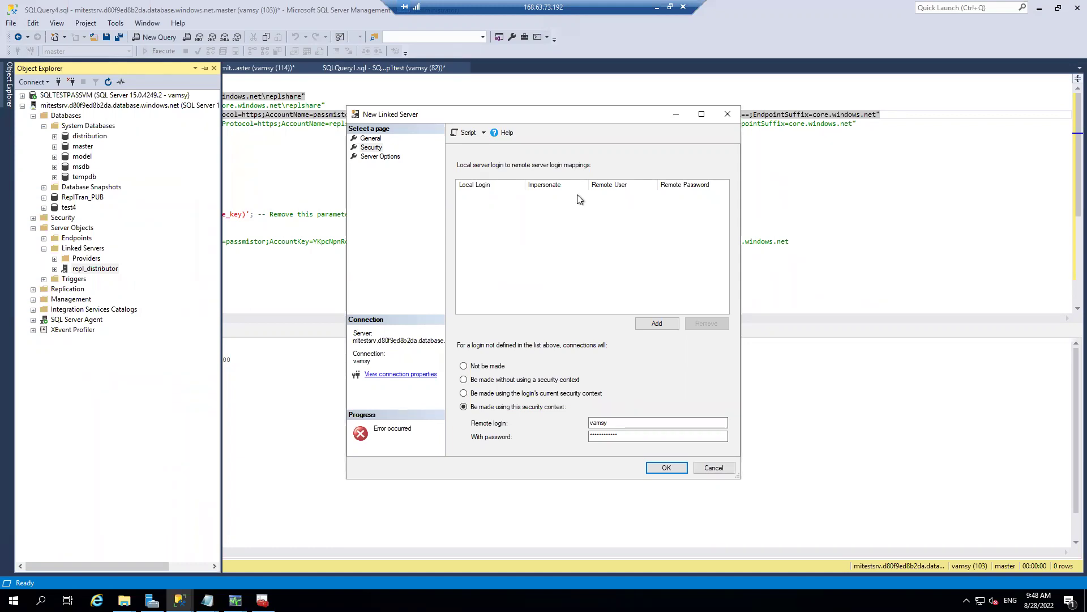
Run ipconfig /all in a local command prompt, review the output, then close it
key("super+r")
type("cmd")
key("Return")
type("ipc")
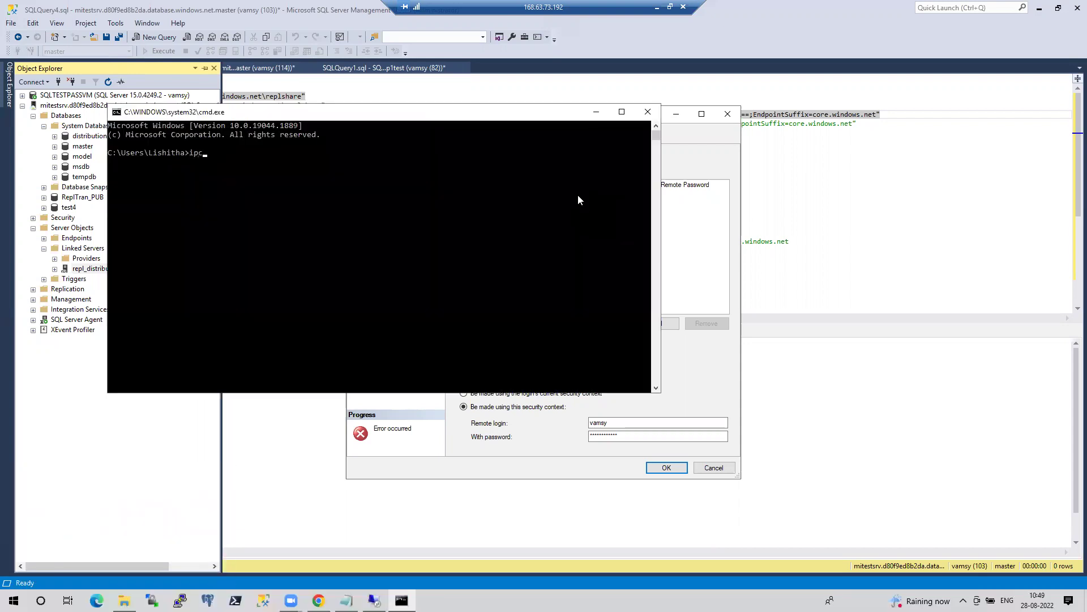
type("onfig /all")
key("Return")
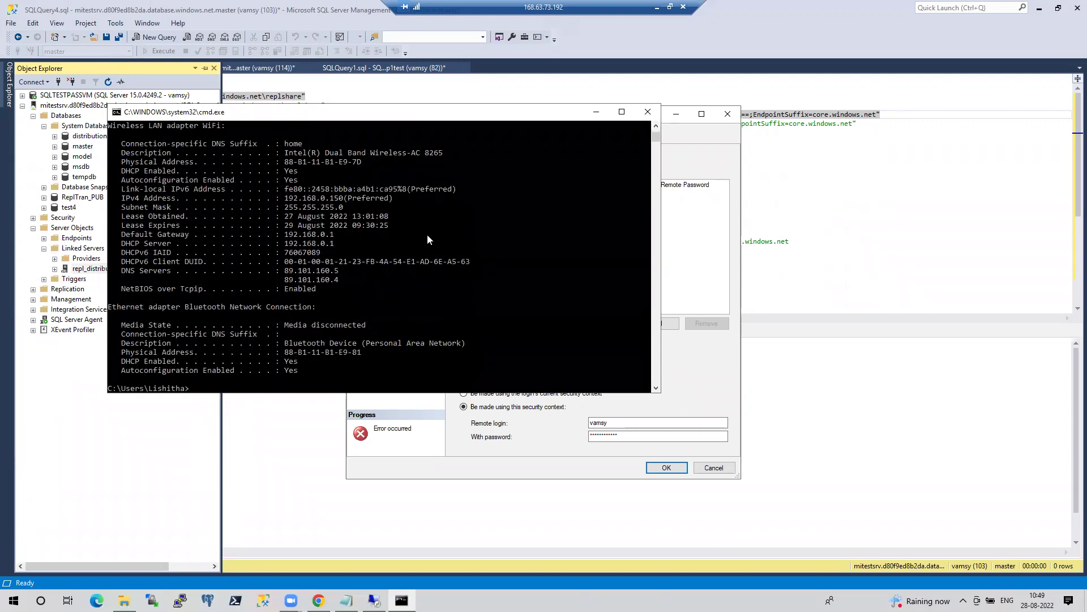
scroll(428, 236, "up", 12)
scroll(427, 236, "up", 7)
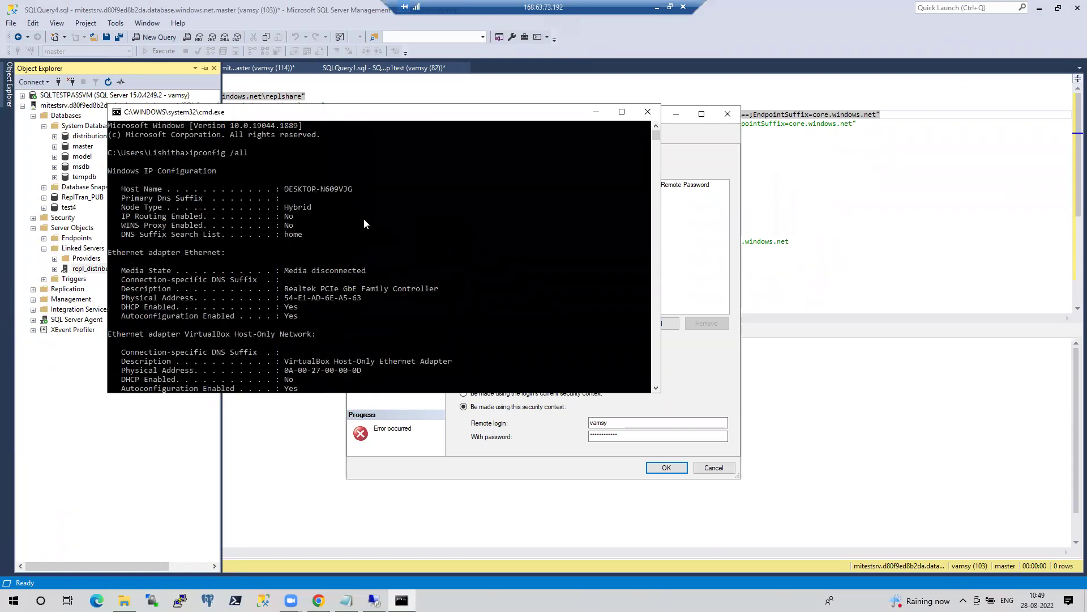
left_click(648, 112)
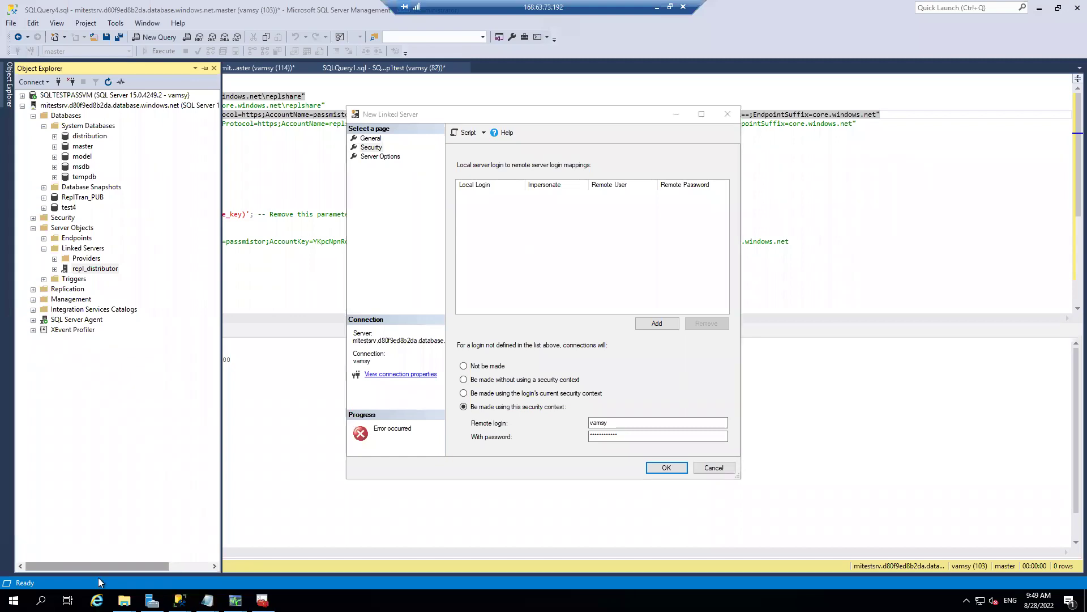
Run ipconfig /all in an administrator PowerShell console on the server
right_click(13, 600)
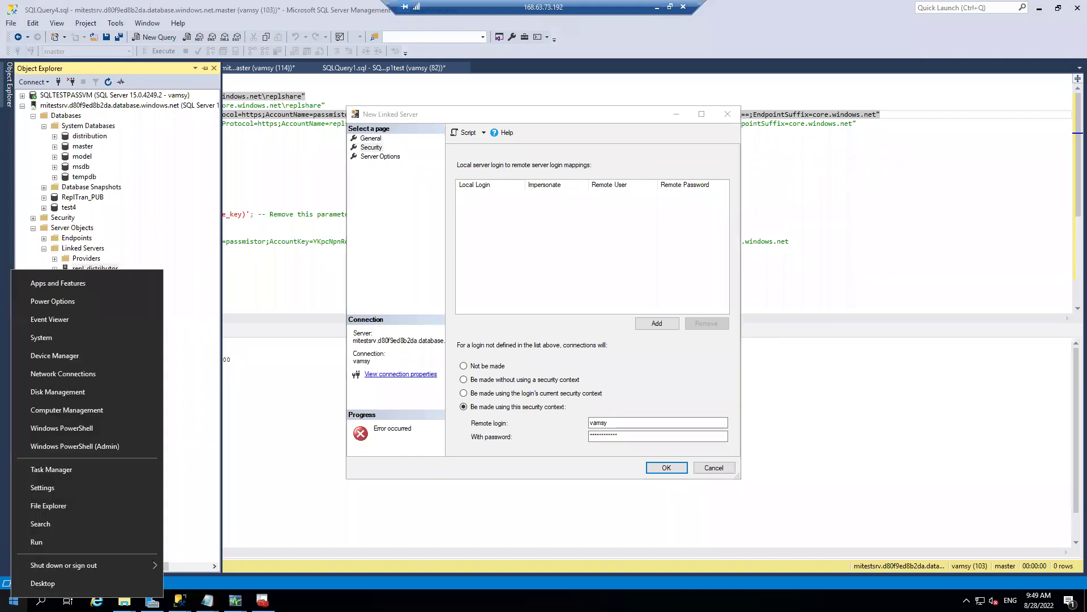
left_click(90, 446)
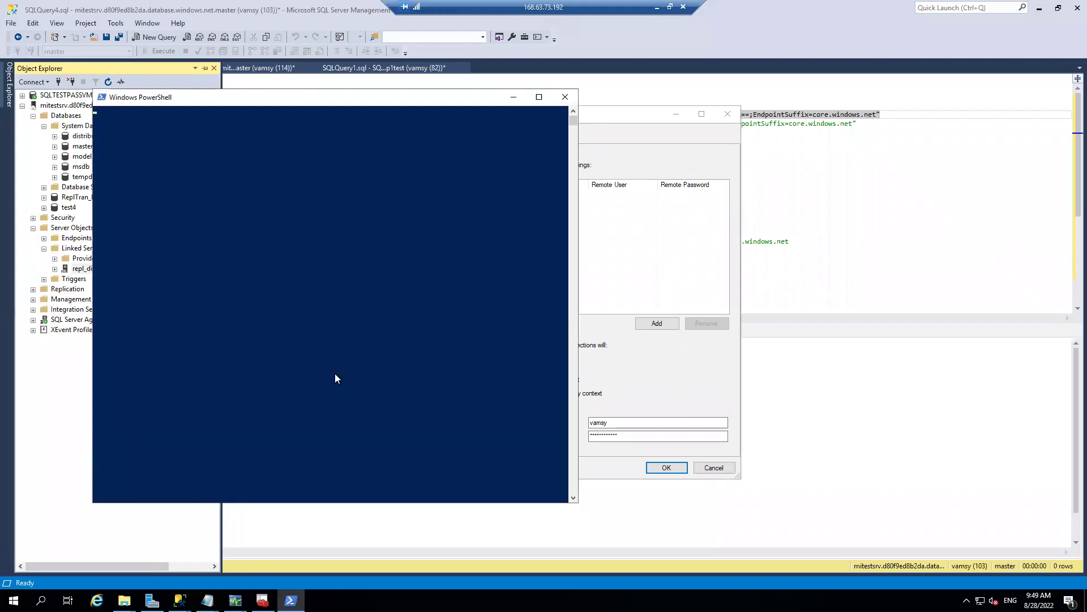
left_click(182, 189)
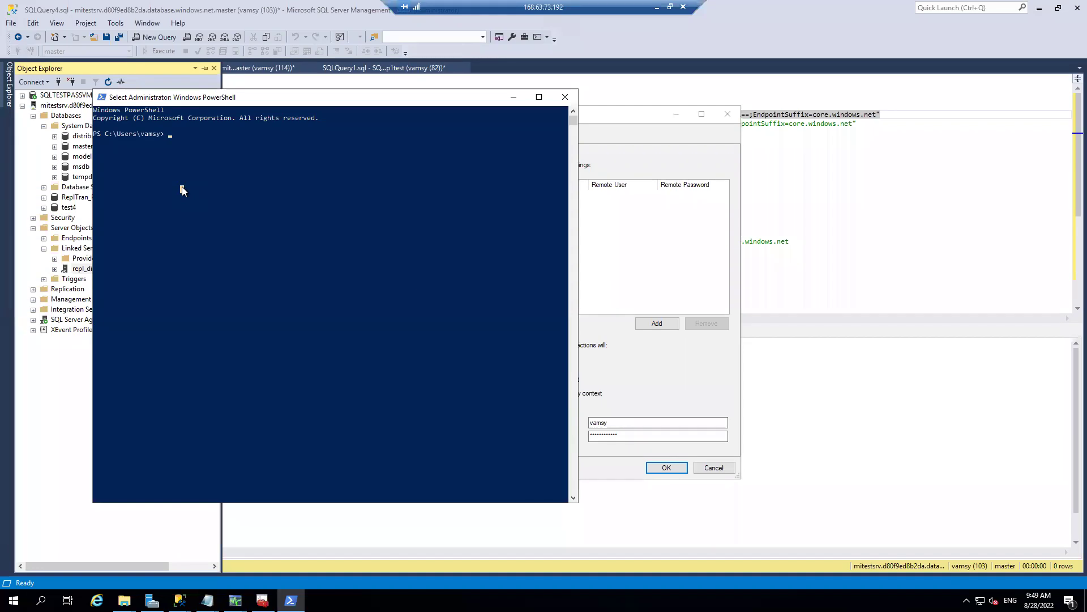
type("ipconfi")
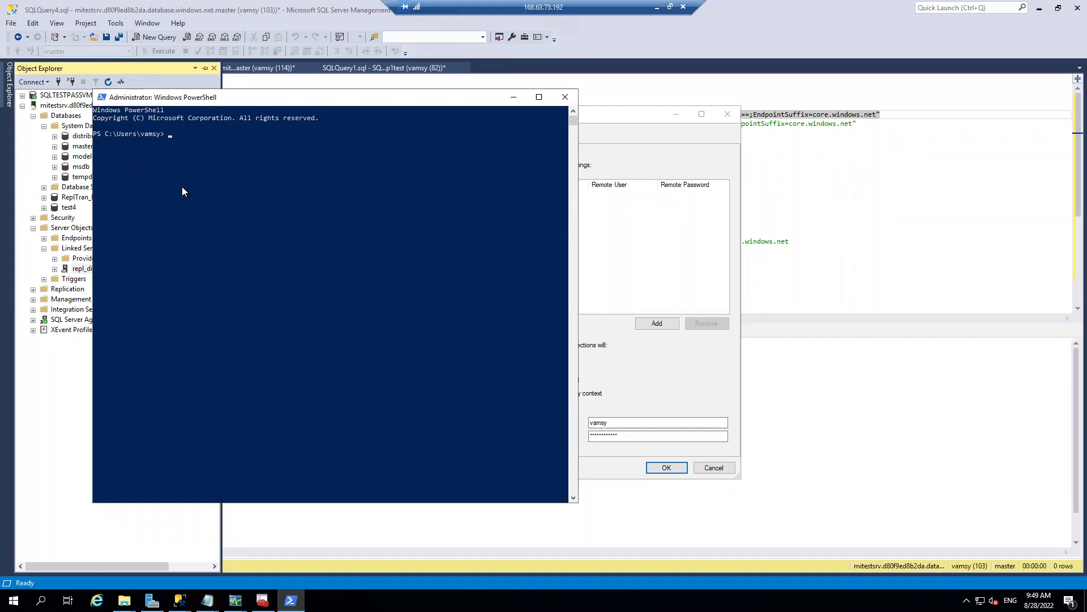
type("g /all")
key("Return")
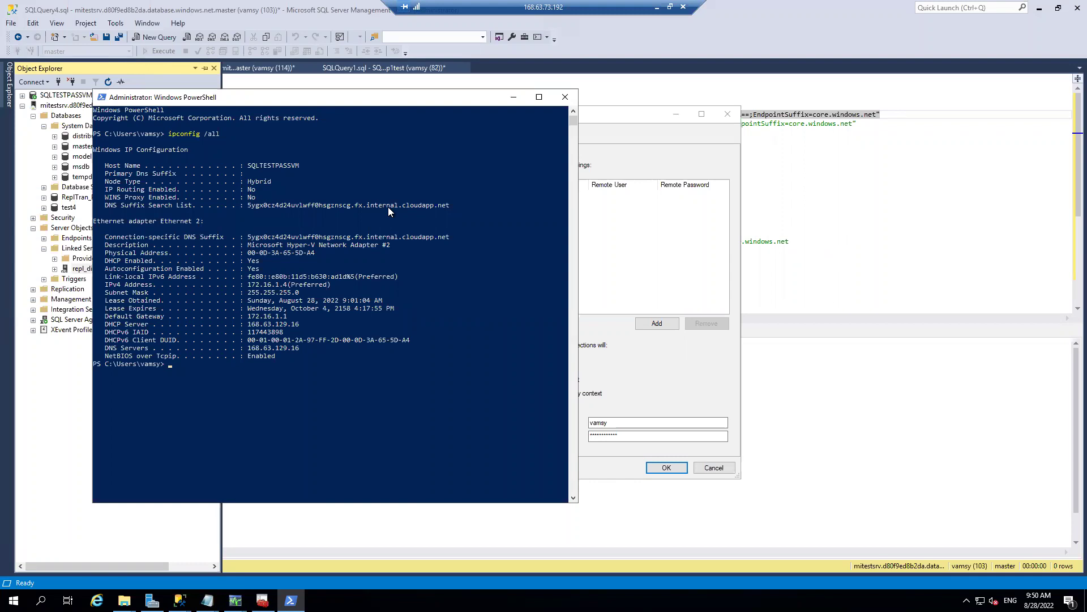
Open SQLTESTPASSVM from Virtual machines in the Azure portal, then return to the remote desktop
left_click(864, 169)
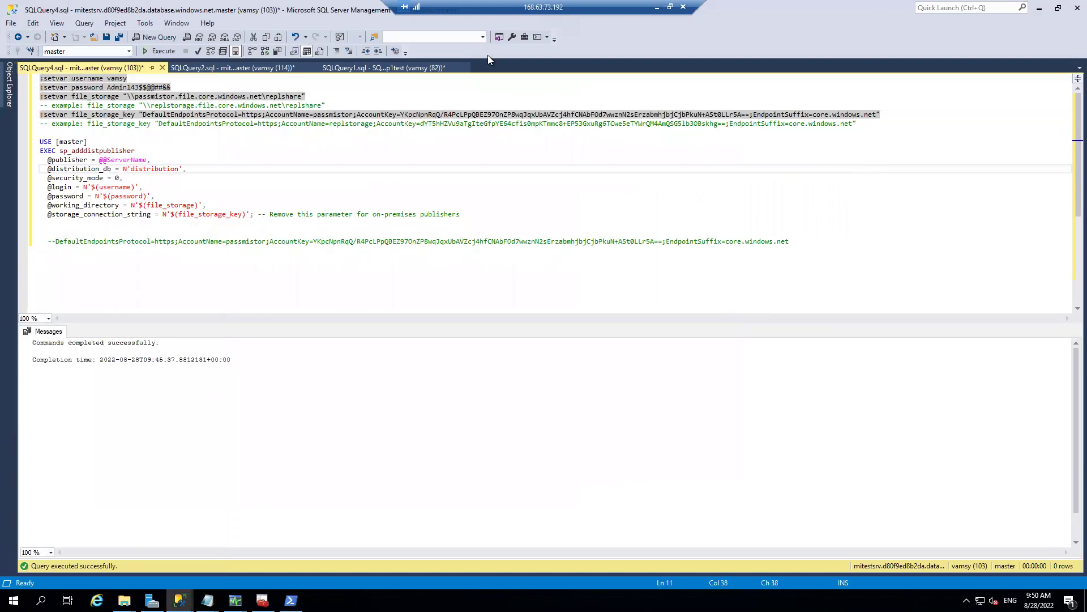
left_click(657, 7)
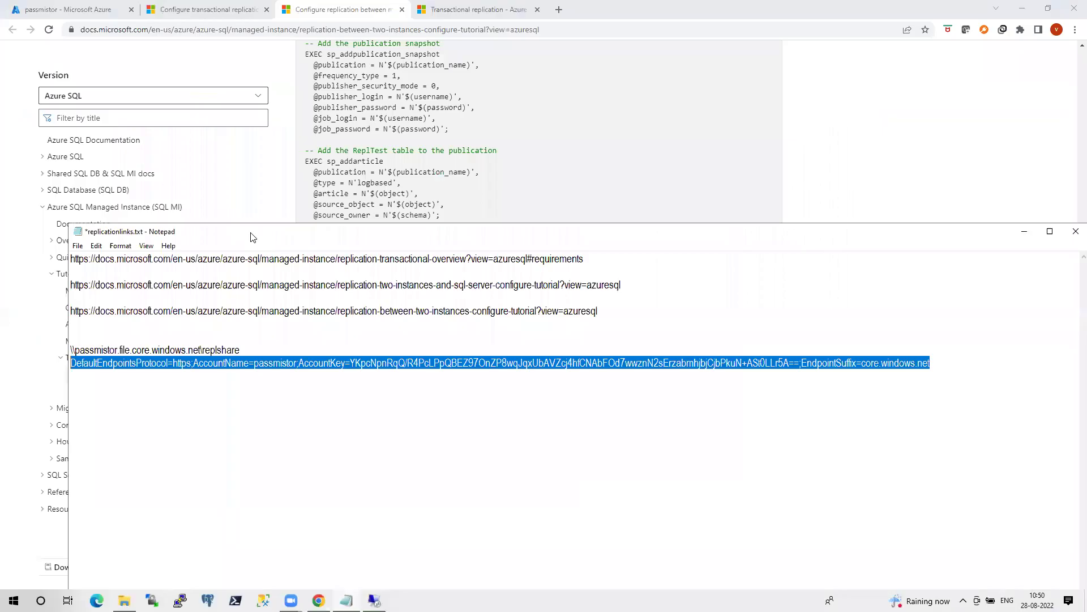
left_click(64, 11)
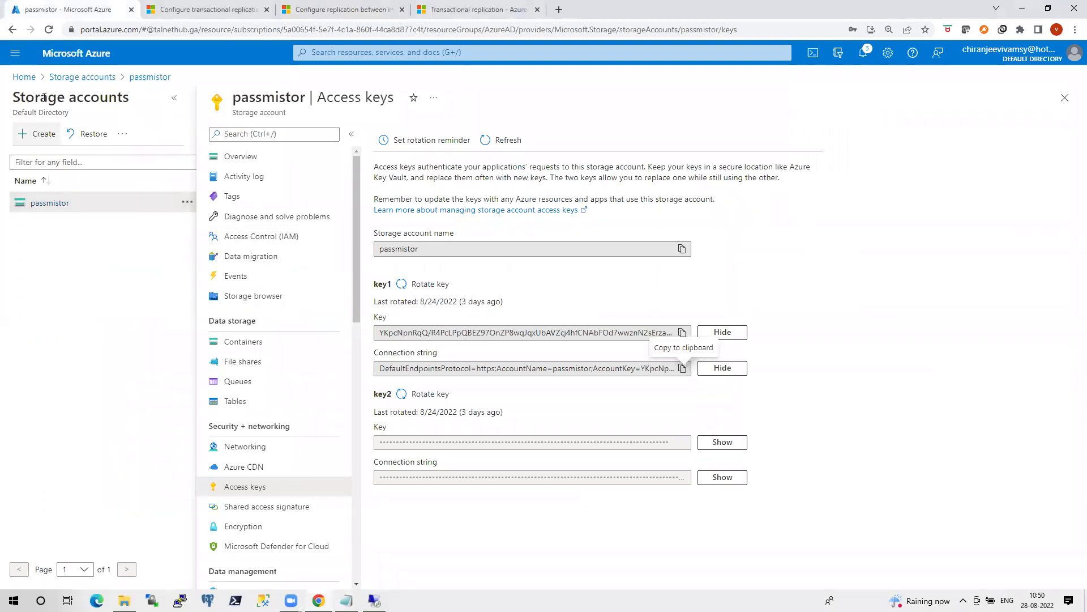
left_click(25, 77)
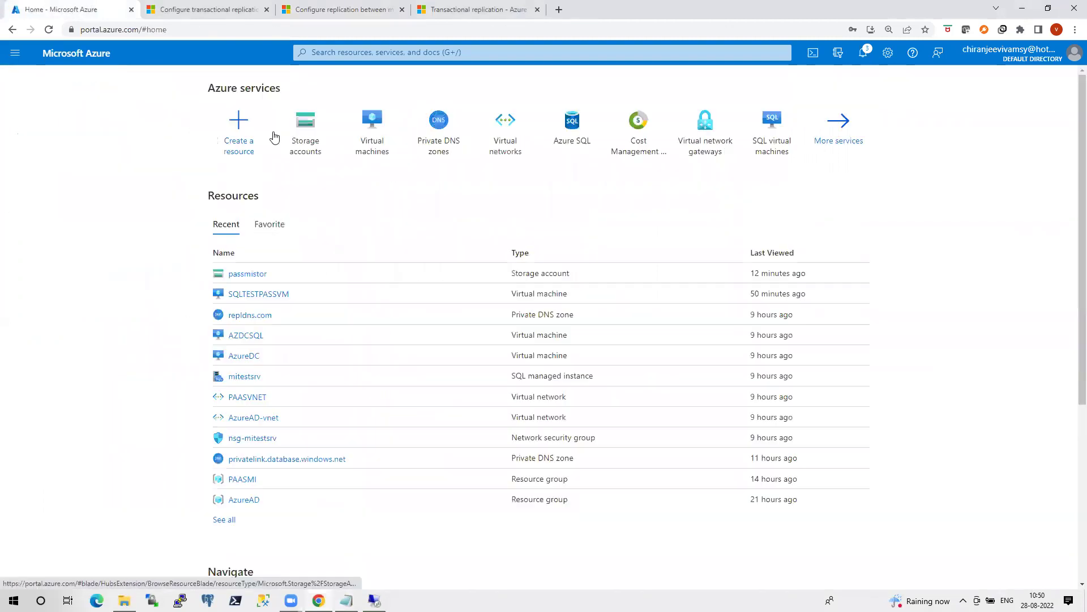
left_click(365, 149)
left_click(78, 292)
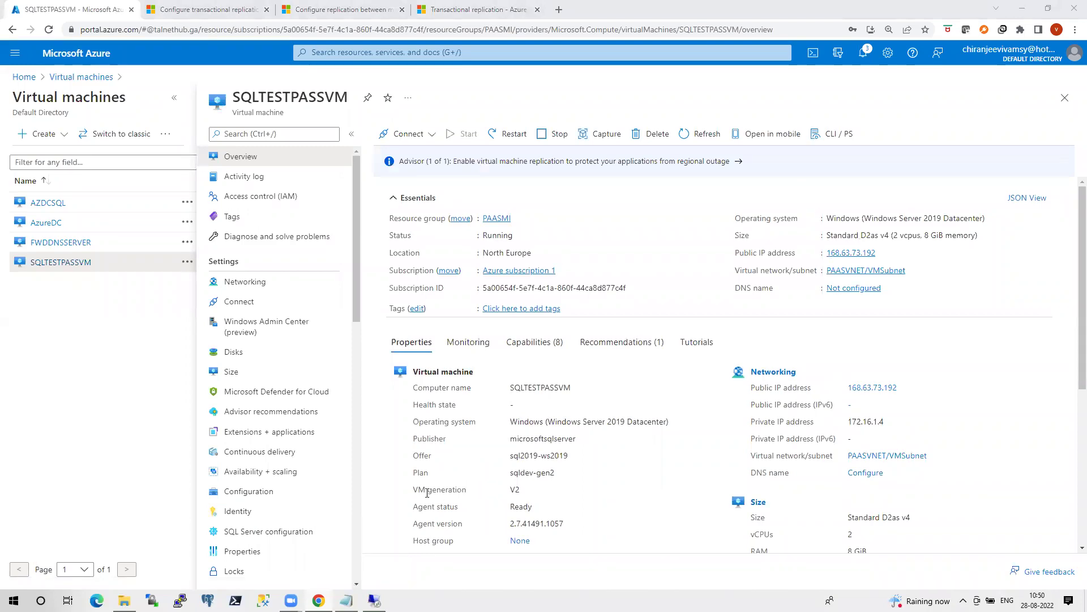
key("alt+Tab")
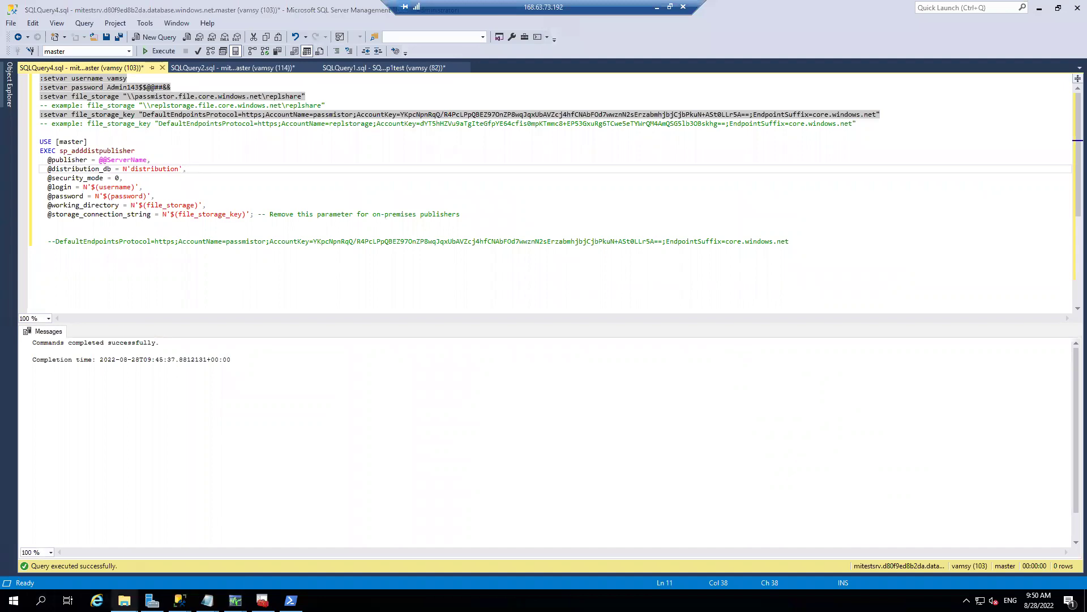
Open This PC's system properties, showing computer name SQLTESTPASSVM in WORKGROUP
left_click(124, 600)
left_click(100, 554)
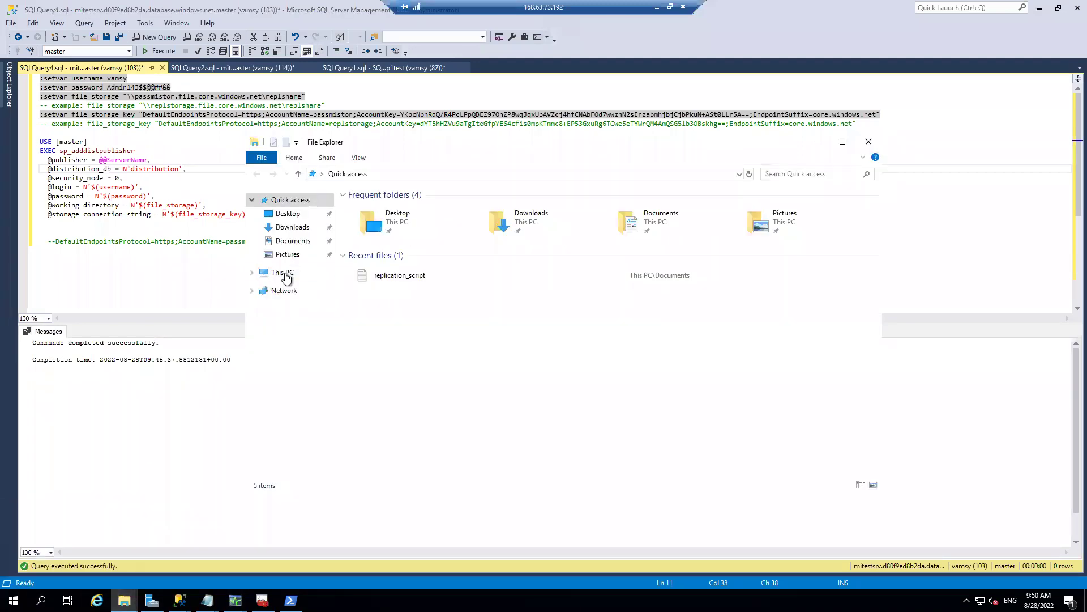
right_click(285, 276)
left_click(317, 421)
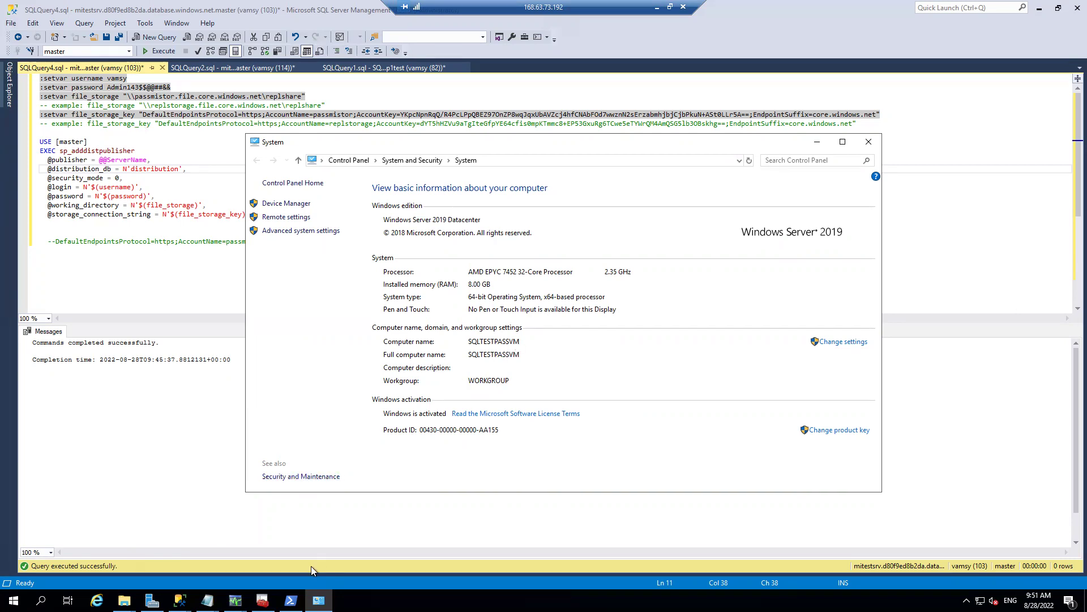
Review the PowerShell ipconfig output, then minimize it and the remote desktop session
left_click(291, 599)
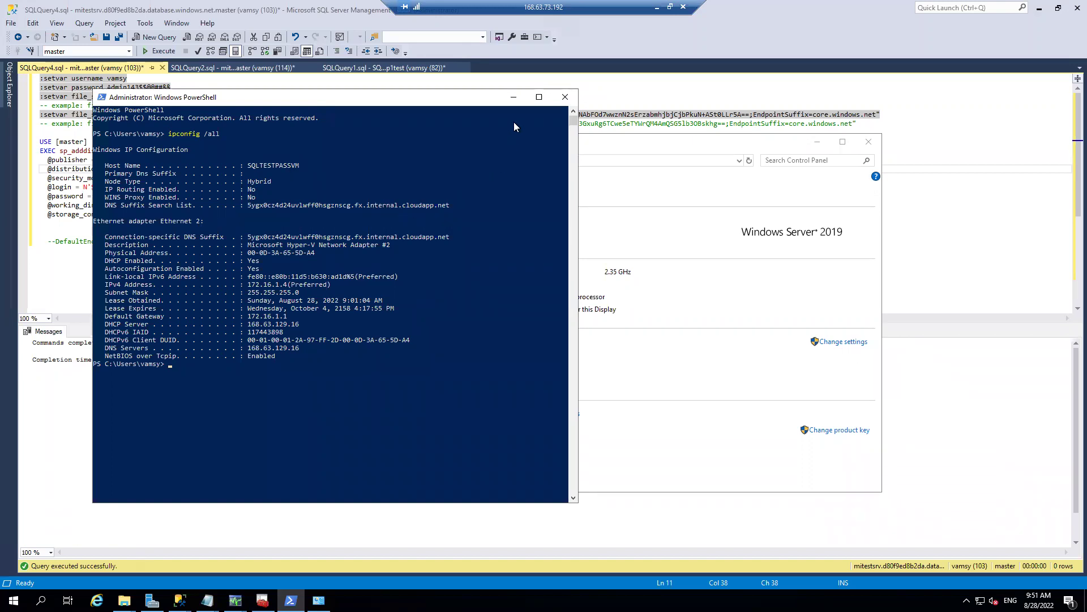
left_click(514, 98)
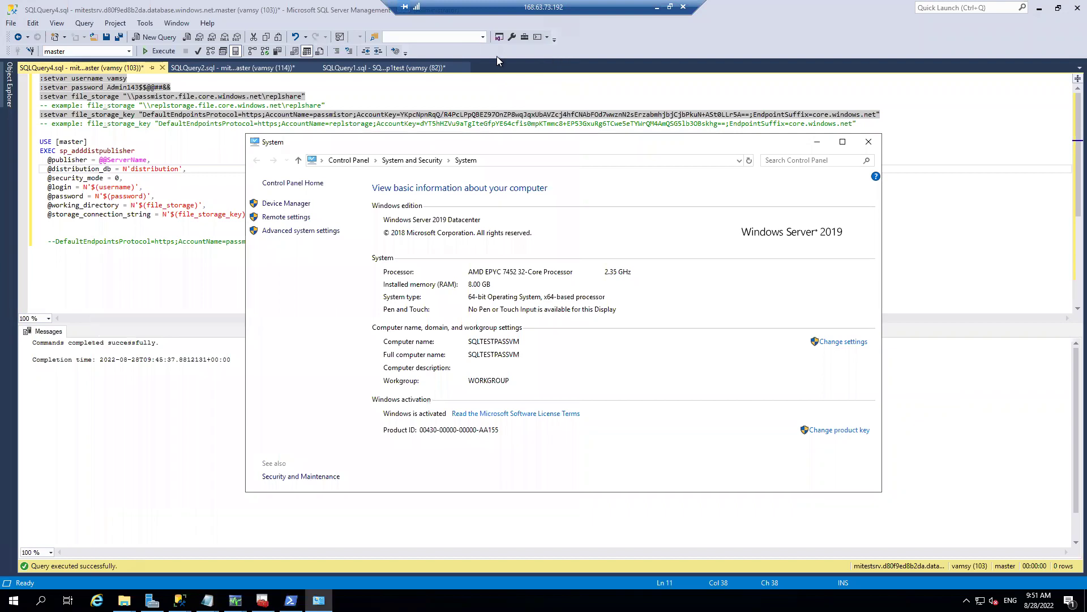
left_click(657, 7)
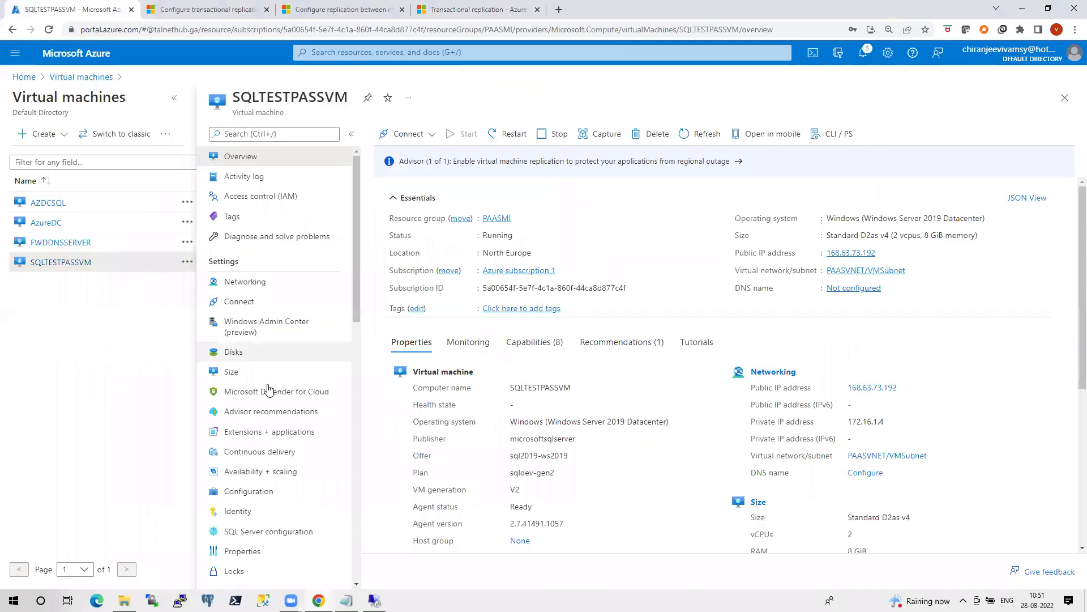
Open the DNS servers settings of network interface sqltestpassvm311 from the VM's Networking page
left_click(252, 289)
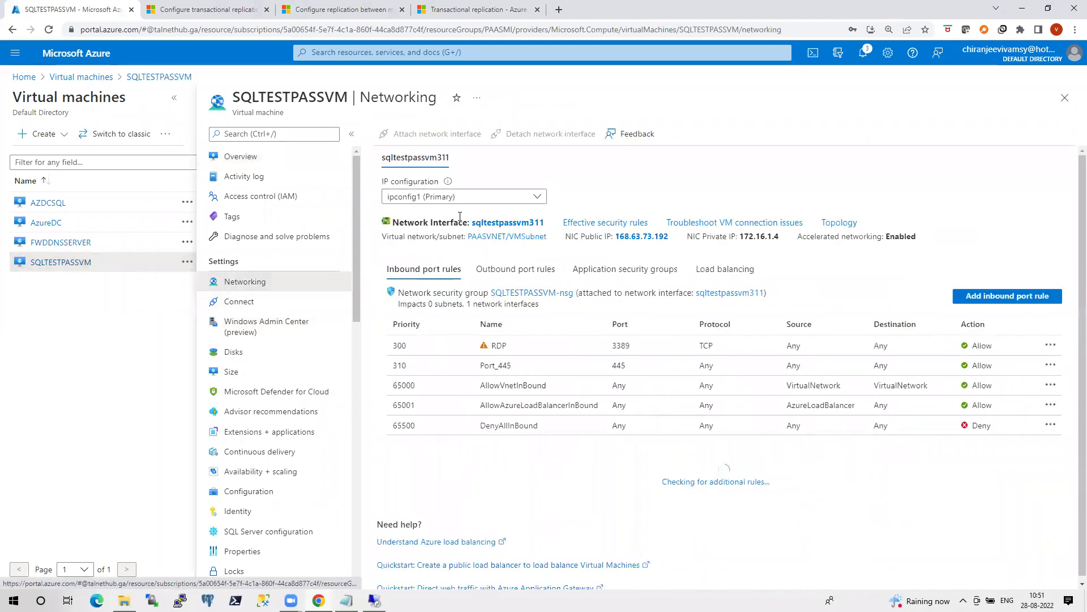
left_click(499, 226)
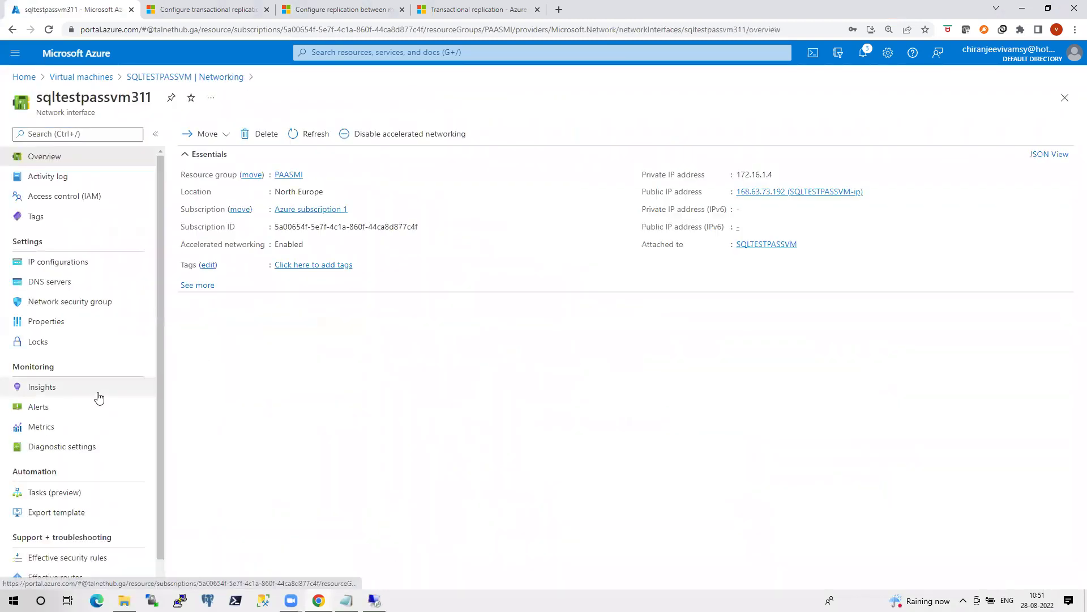
left_click(57, 284)
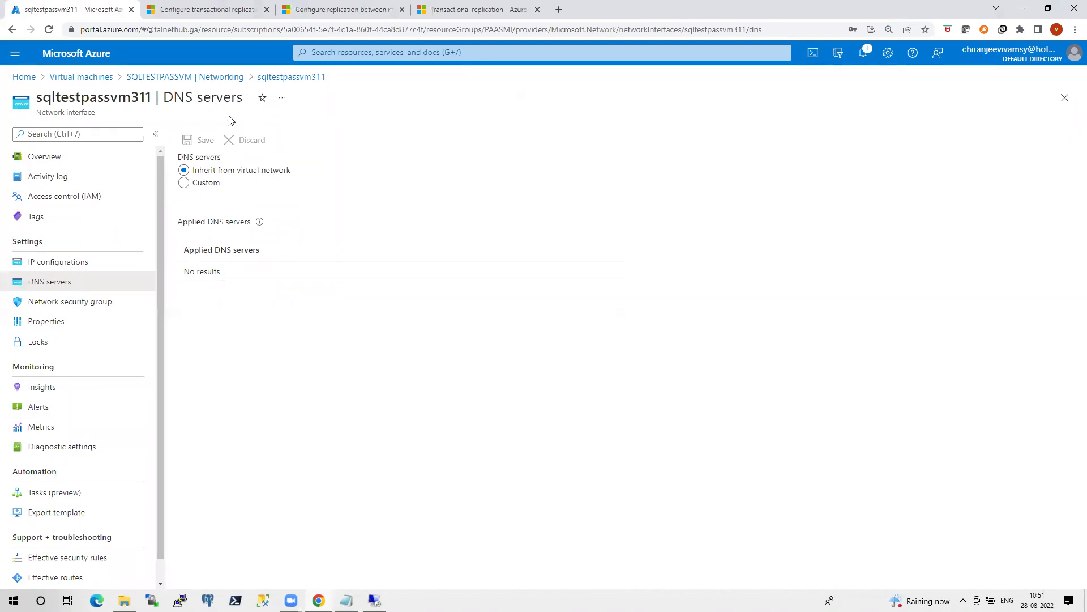
key("alt+Tab")
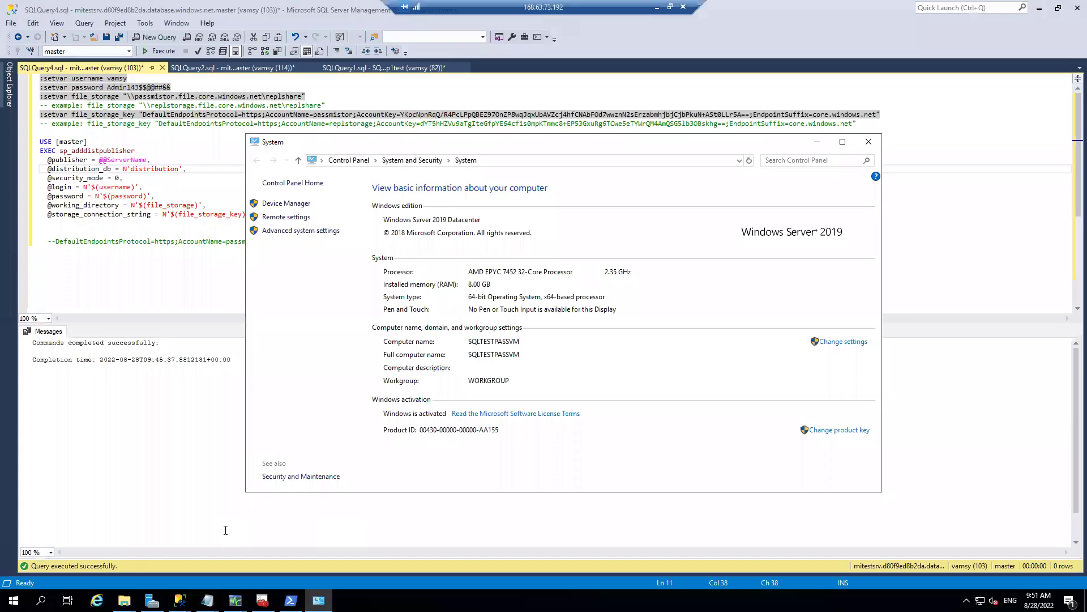
left_click(292, 601)
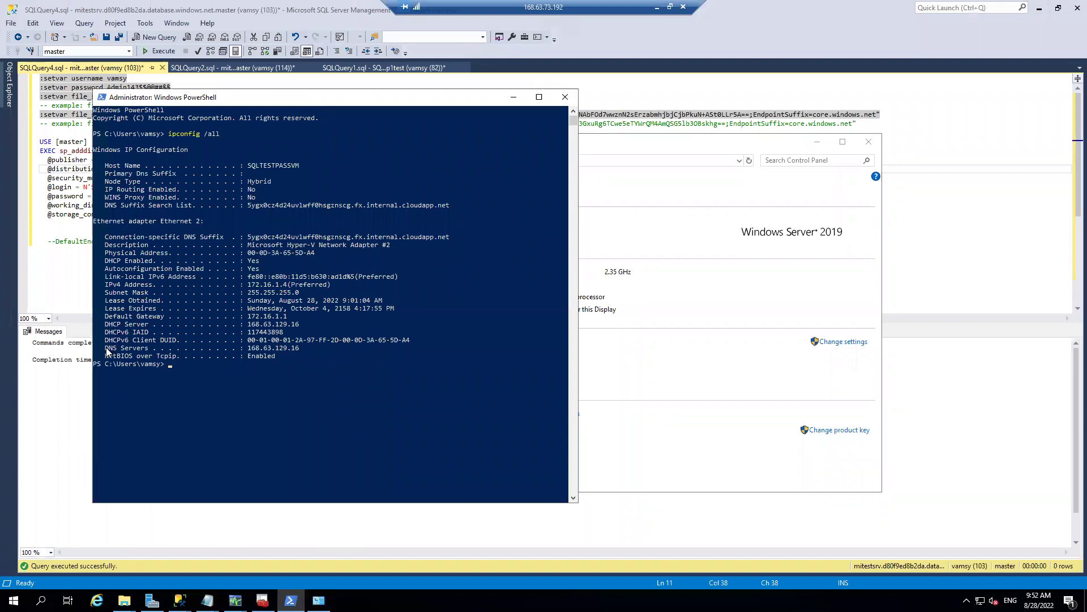
left_click_drag(105, 348, 293, 351)
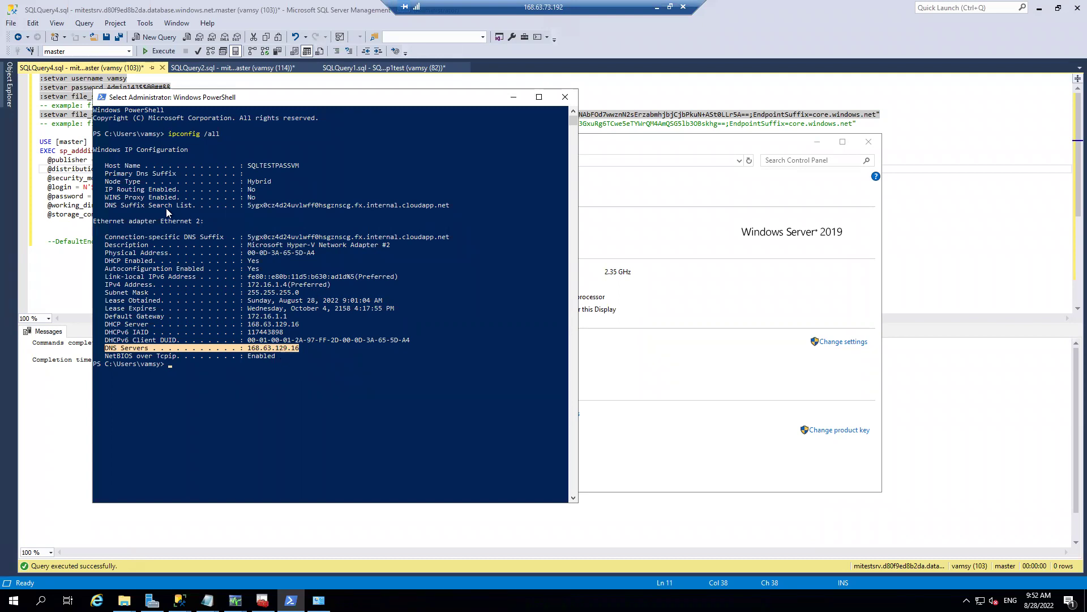
left_click_drag(368, 205, 402, 208)
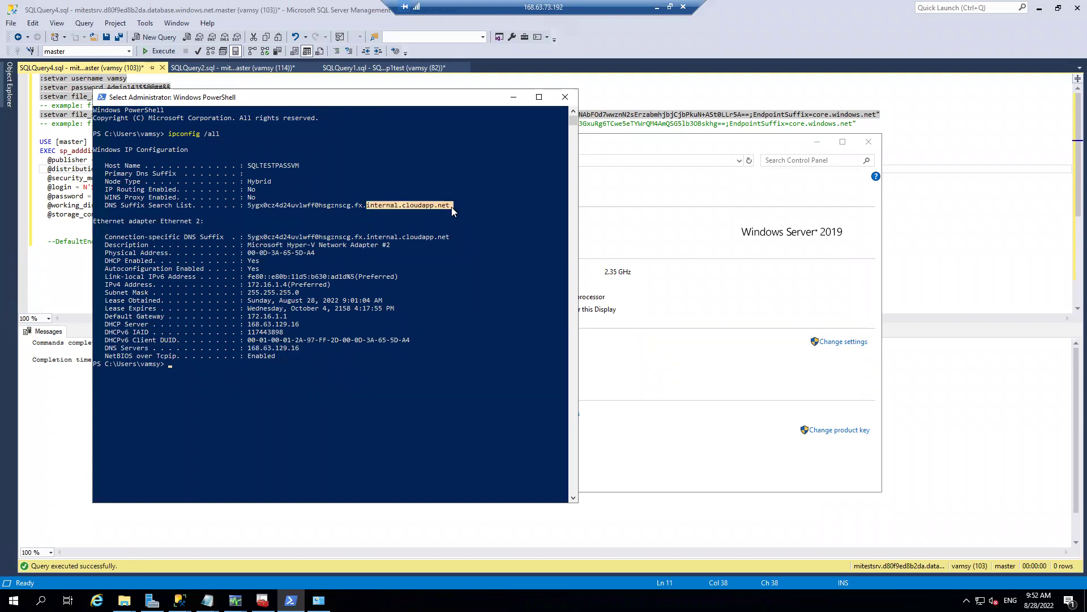
left_click(516, 100)
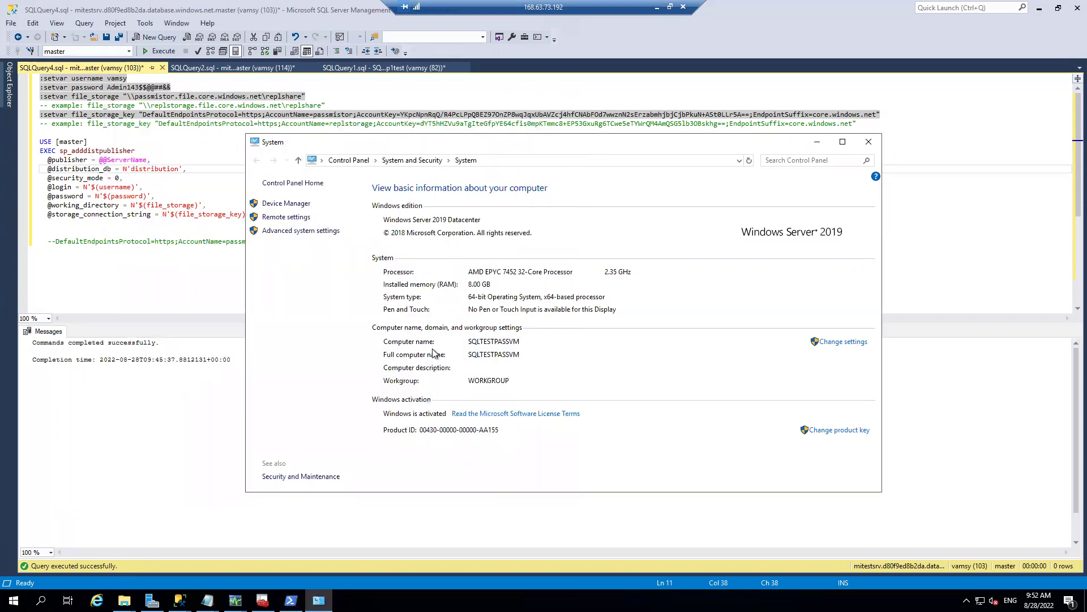
mouse_move(180, 599)
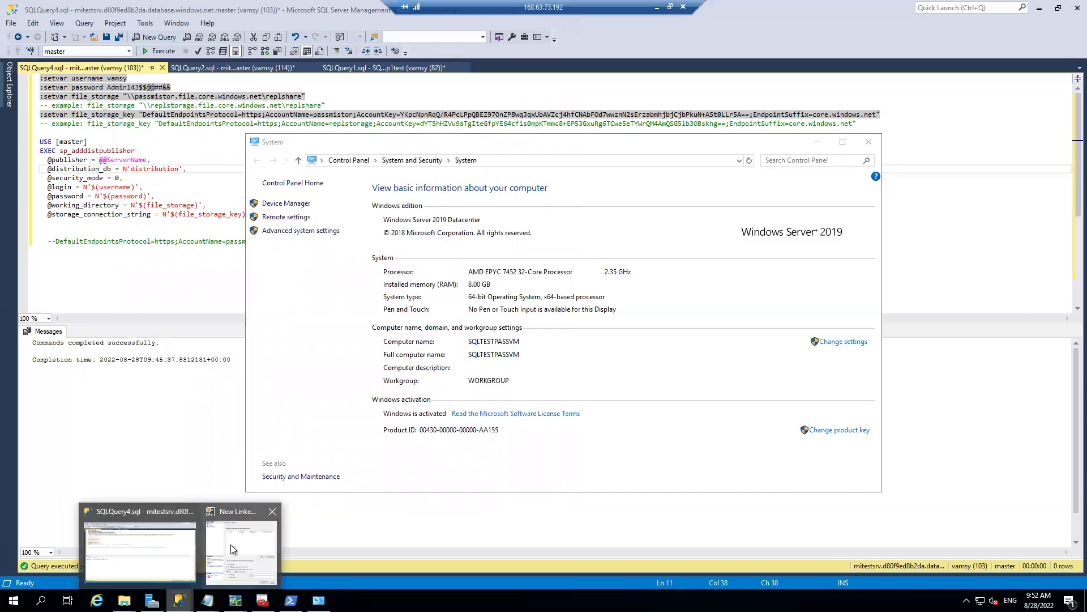
left_click(230, 545)
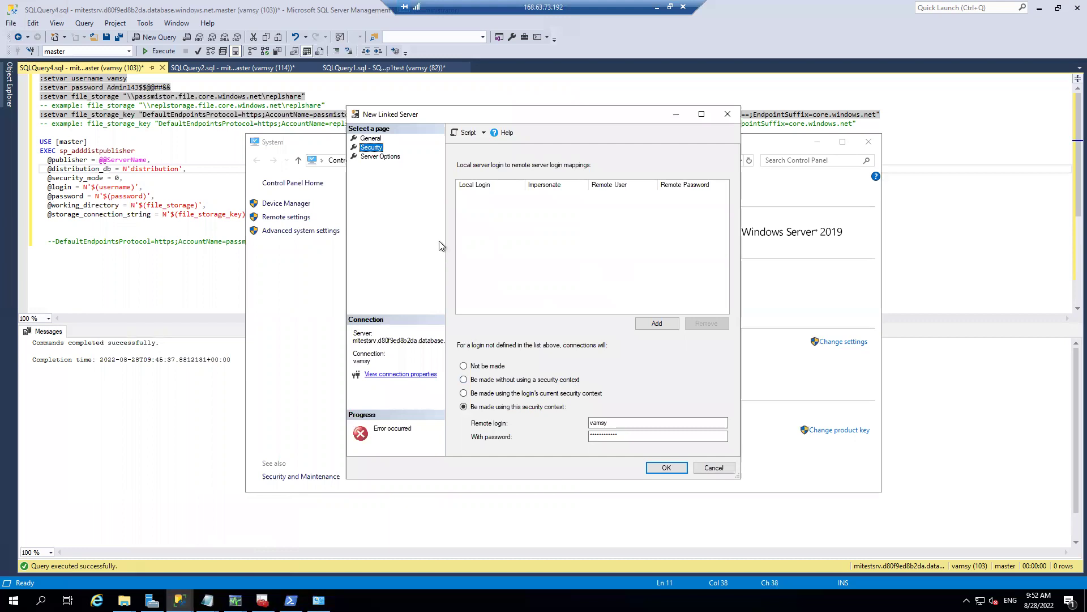
Change the MITOVM data source to SQLTESTPASSVM.internal.cloudapp.net and create the linked server
left_click(378, 138)
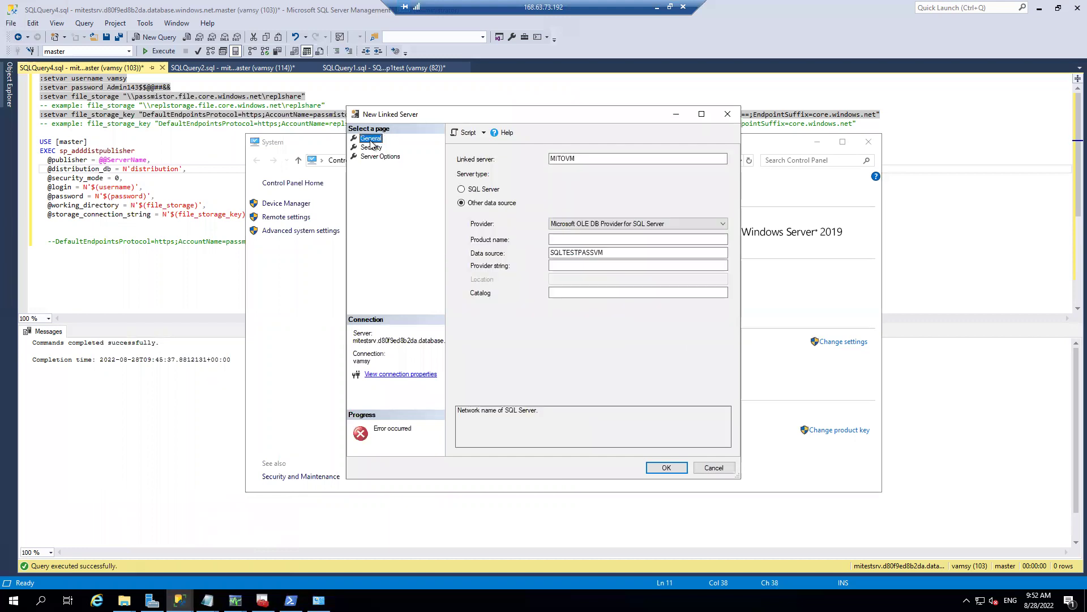
left_click(615, 252)
type(".int")
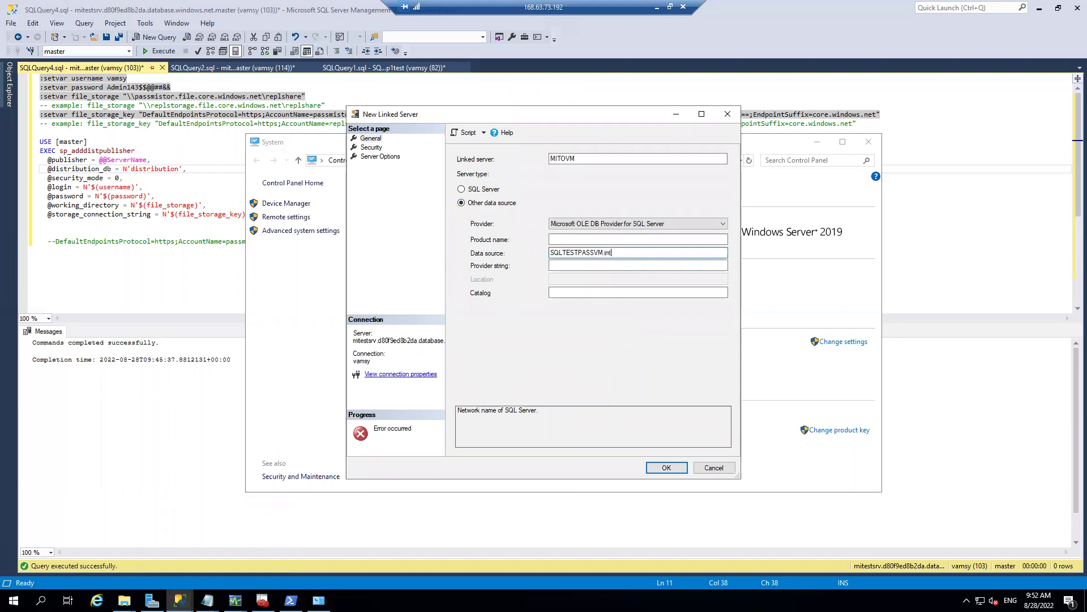
type("ernal.cloudapp.net")
left_click(371, 148)
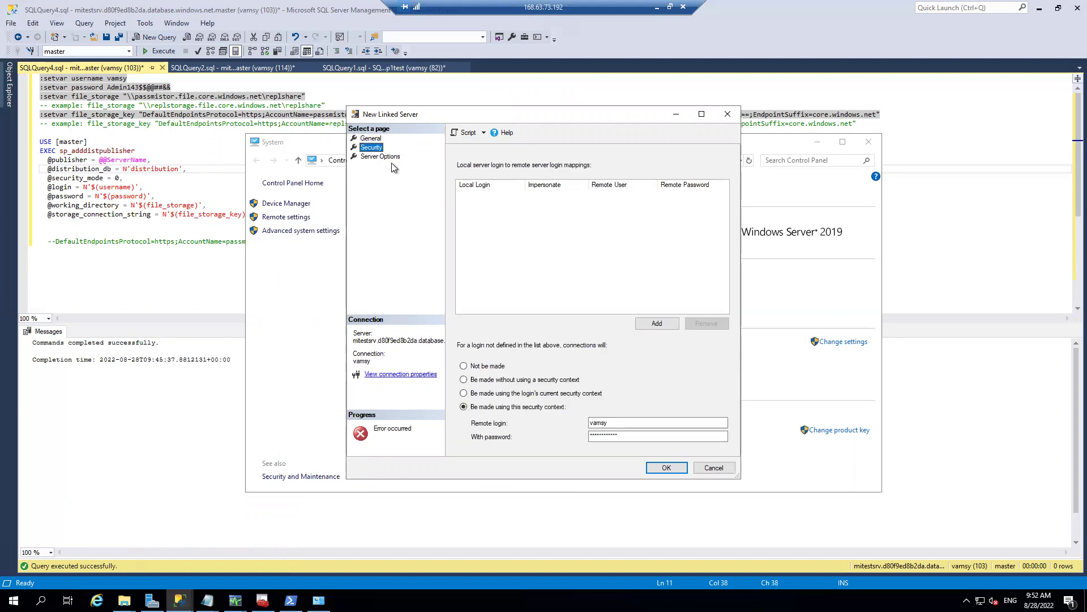
left_click(674, 467)
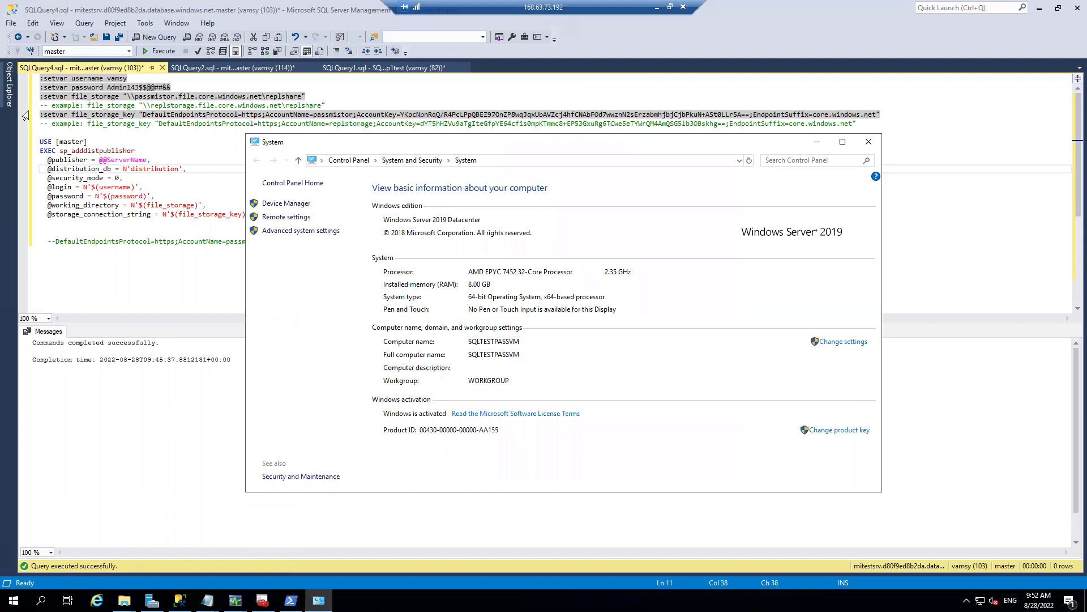
left_click(9, 85)
Test the MITOVM linked server connection and dismiss the success message
right_click(101, 276)
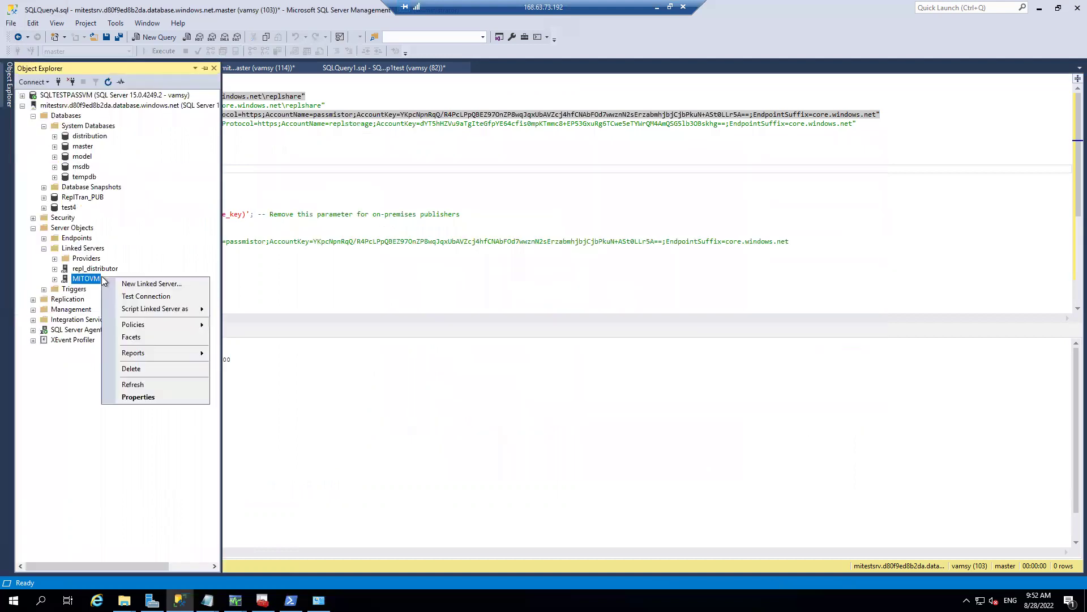
left_click(142, 296)
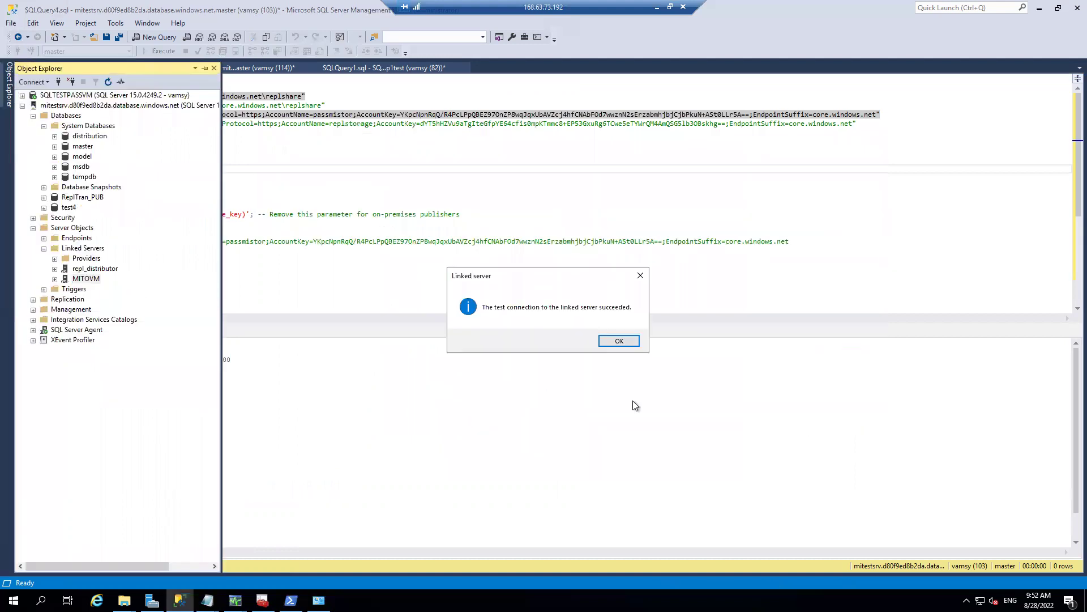
left_click(614, 343)
Delete the MITOVM linked server
right_click(85, 282)
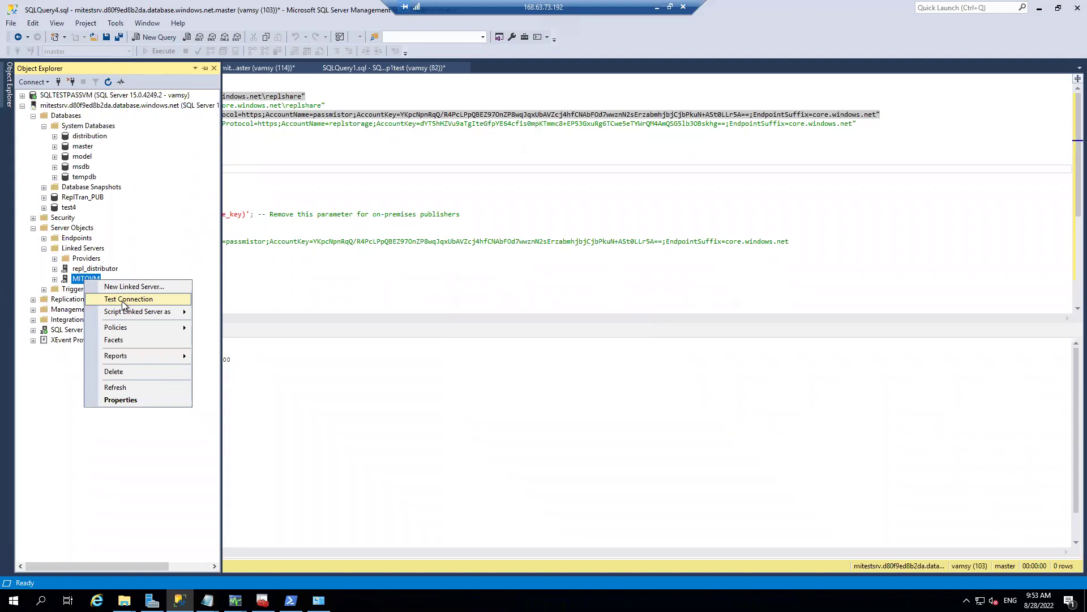
left_click(141, 372)
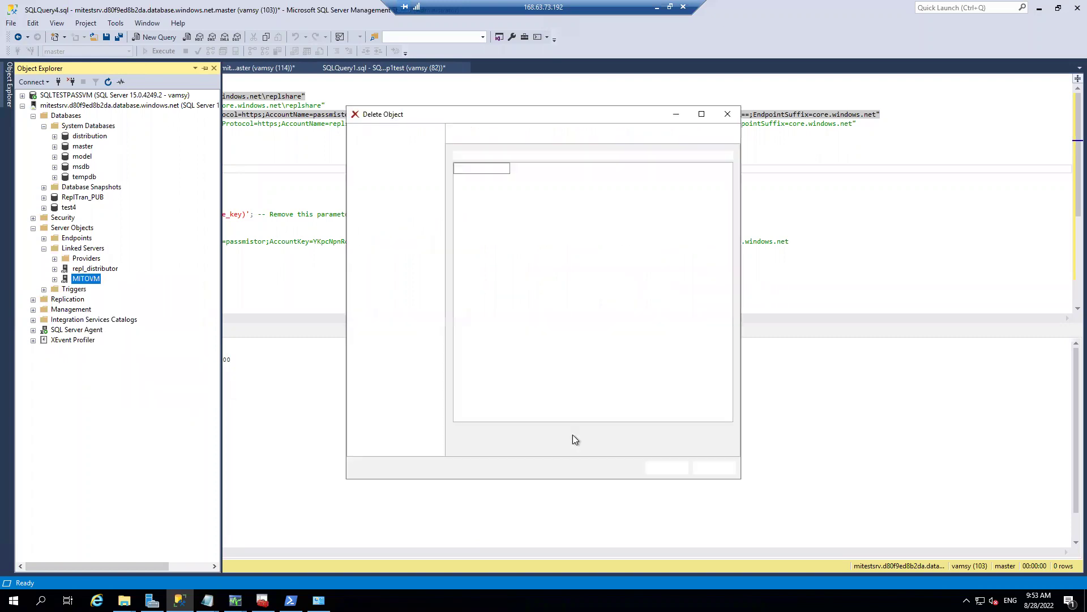
left_click(672, 468)
left_click(638, 316)
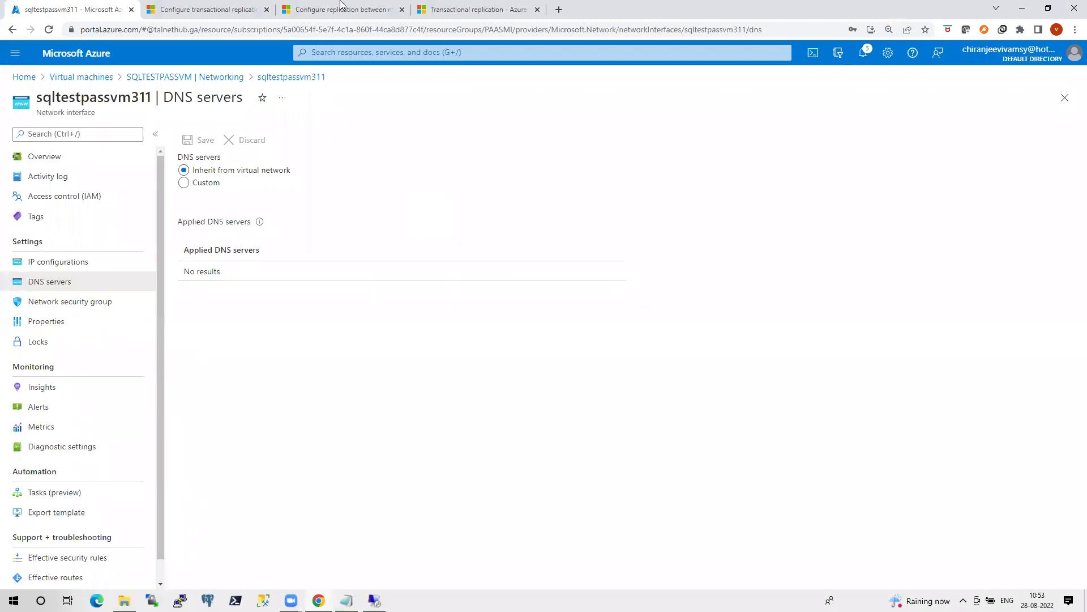
left_click(340, 10)
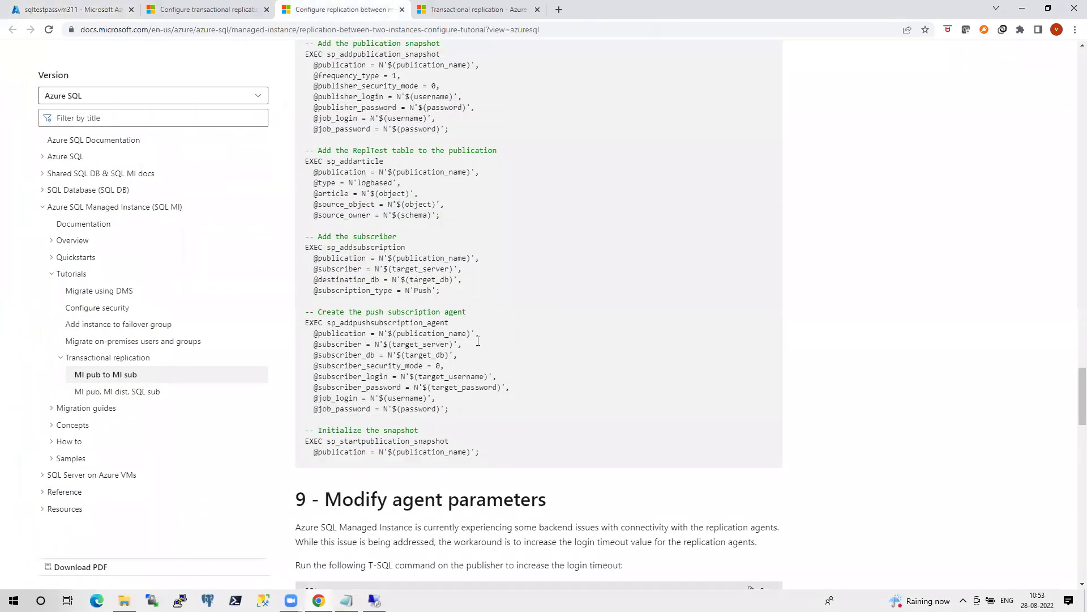
Scroll the replication tutorial back up to section 5, Create a subscriber database
scroll(634, 365, "up", 8)
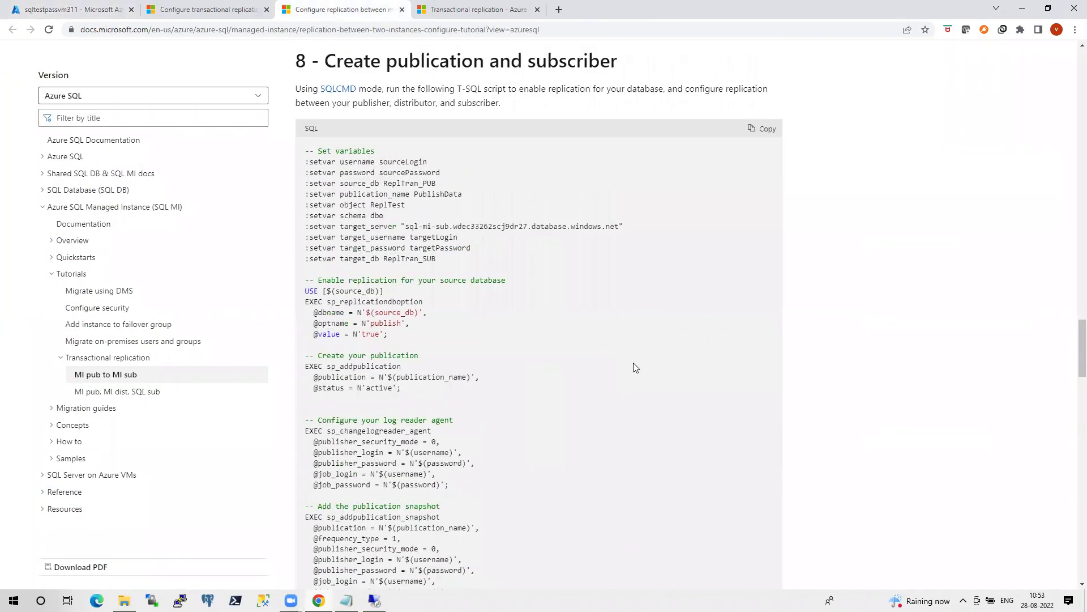
scroll(634, 367, "up", 6)
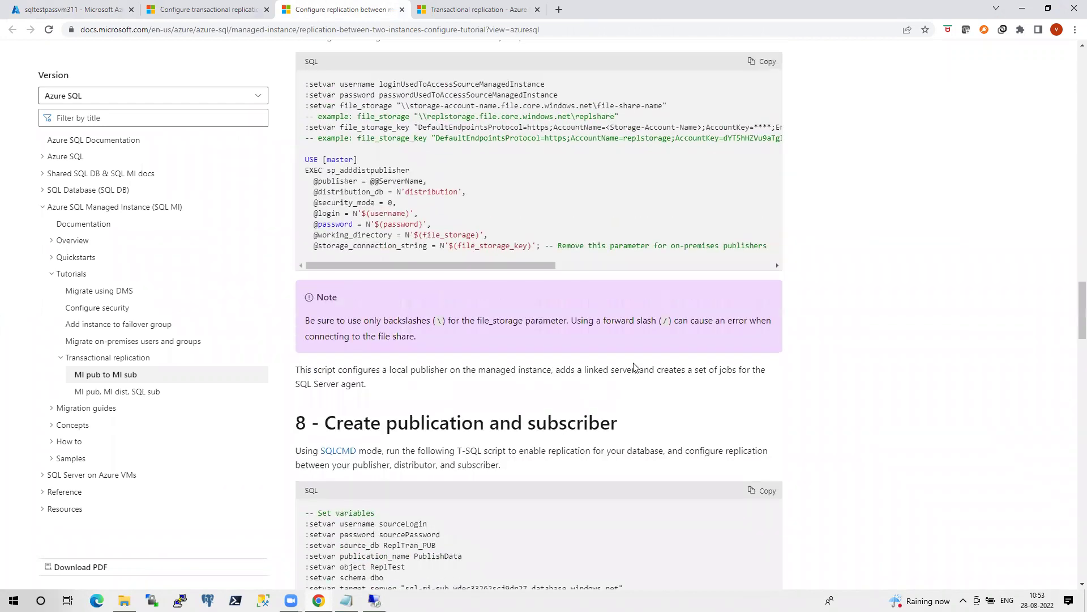
scroll(635, 367, "up", 3)
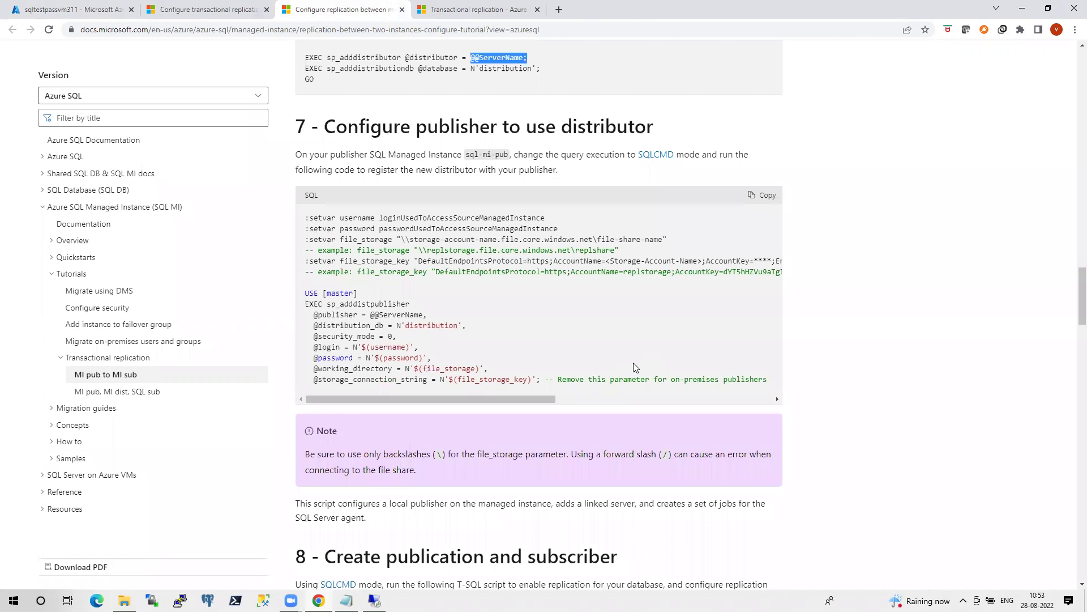
scroll(634, 367, "up", 11)
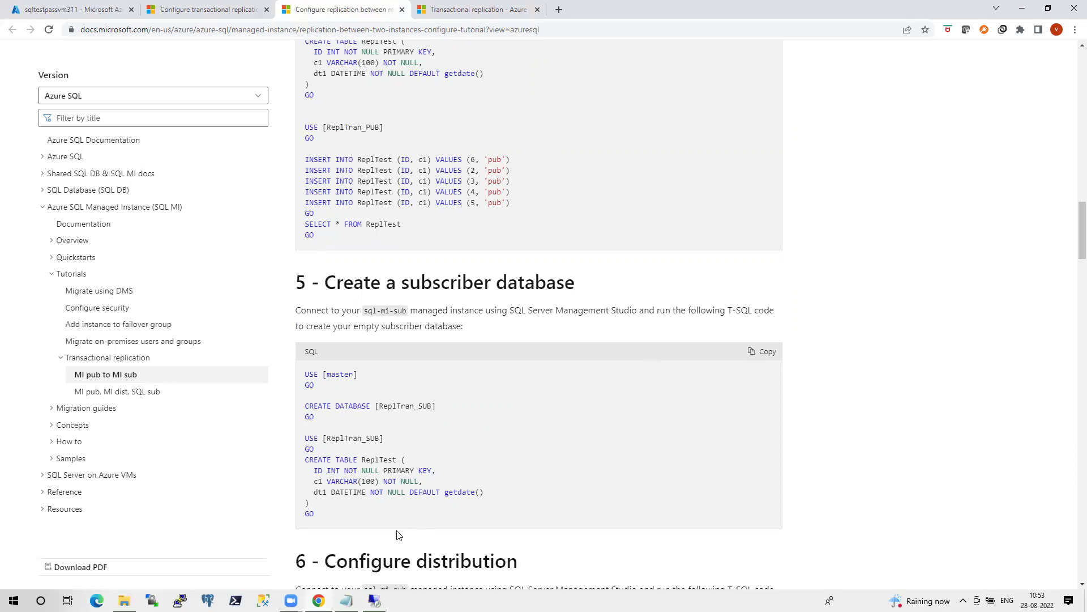
key("alt+Tab")
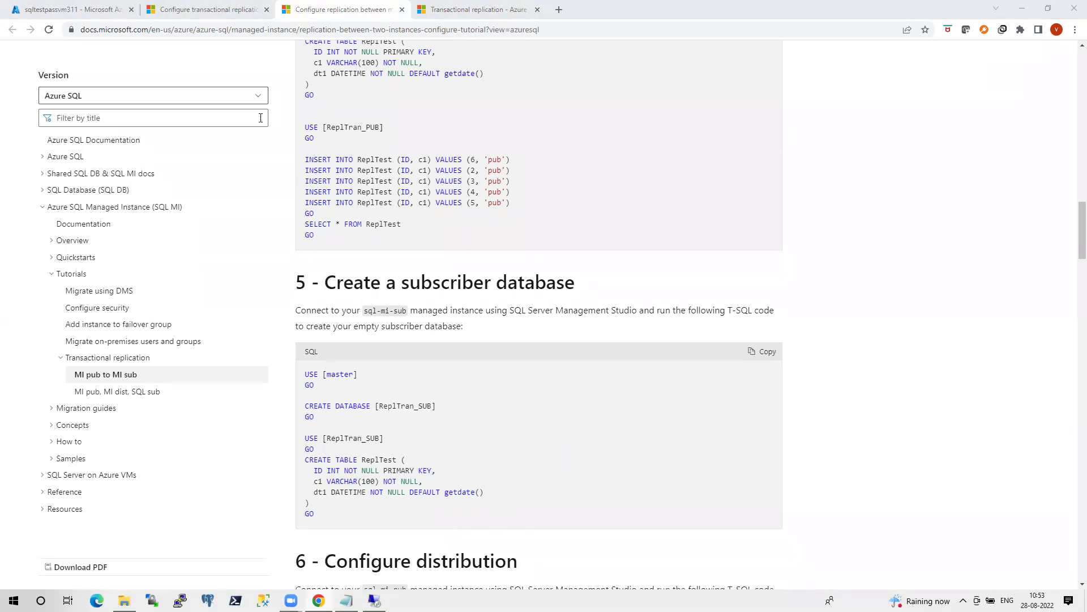
Check the sqltestpassvm311 DNS servers page, then return to the remote SSMS session
left_click(99, 9)
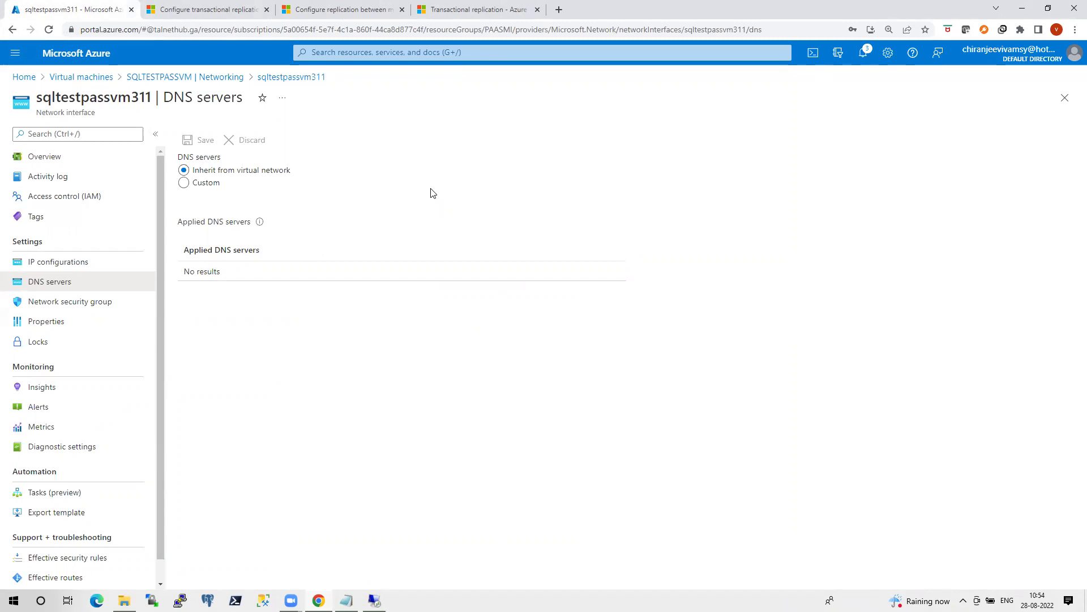
left_click(375, 600)
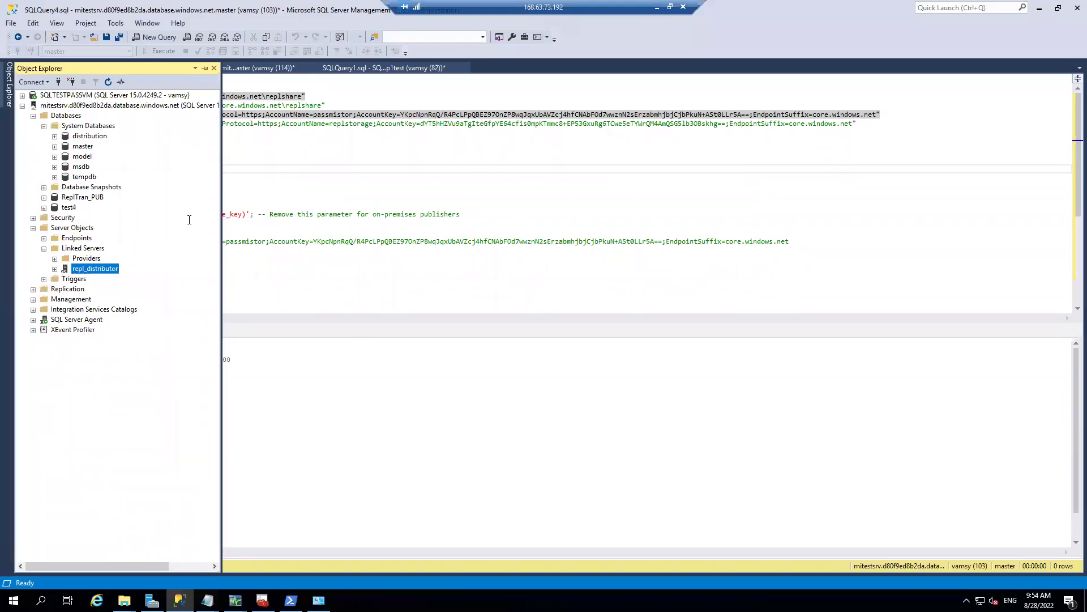
Check the target_server value SQLTESTPASSVM.internal.cloudapp.net in the replication_script notes
mouse_move(207, 601)
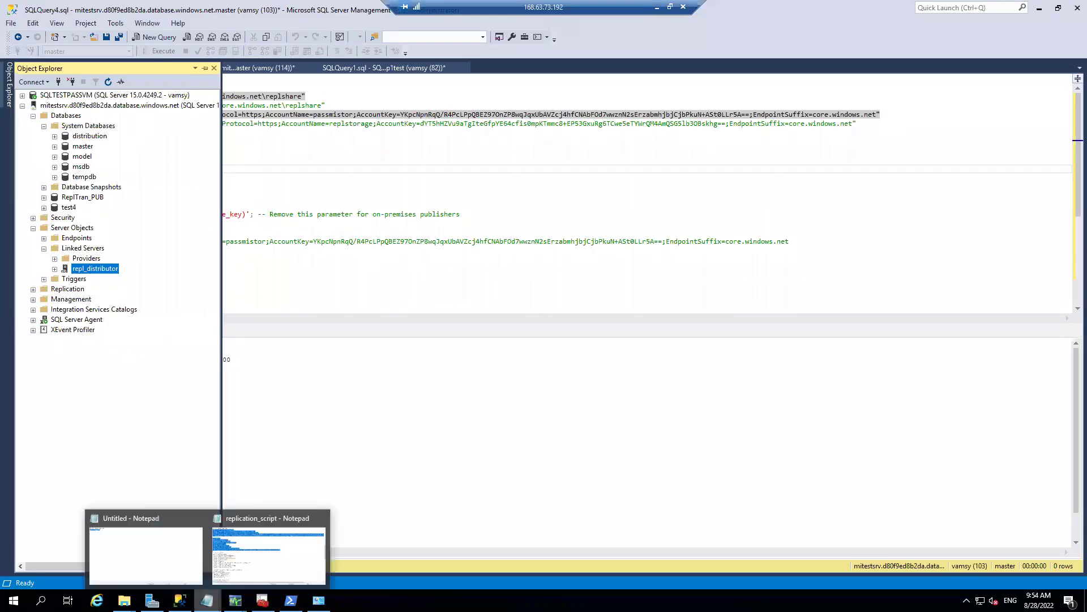
left_click(274, 546)
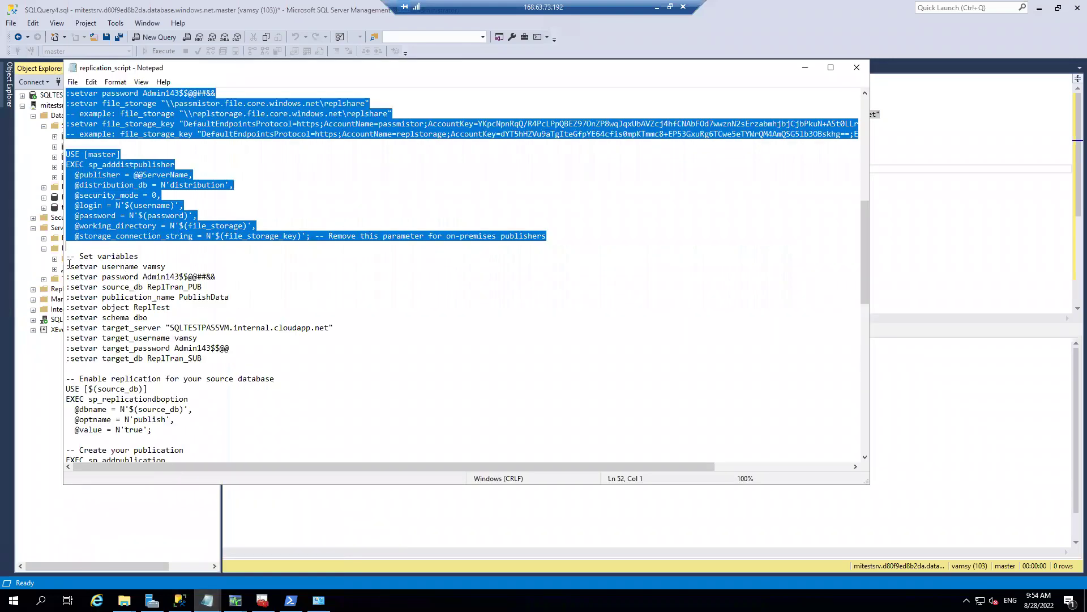
left_click_drag(67, 257, 225, 349)
scroll(222, 348, "down", 1)
left_click(421, 316)
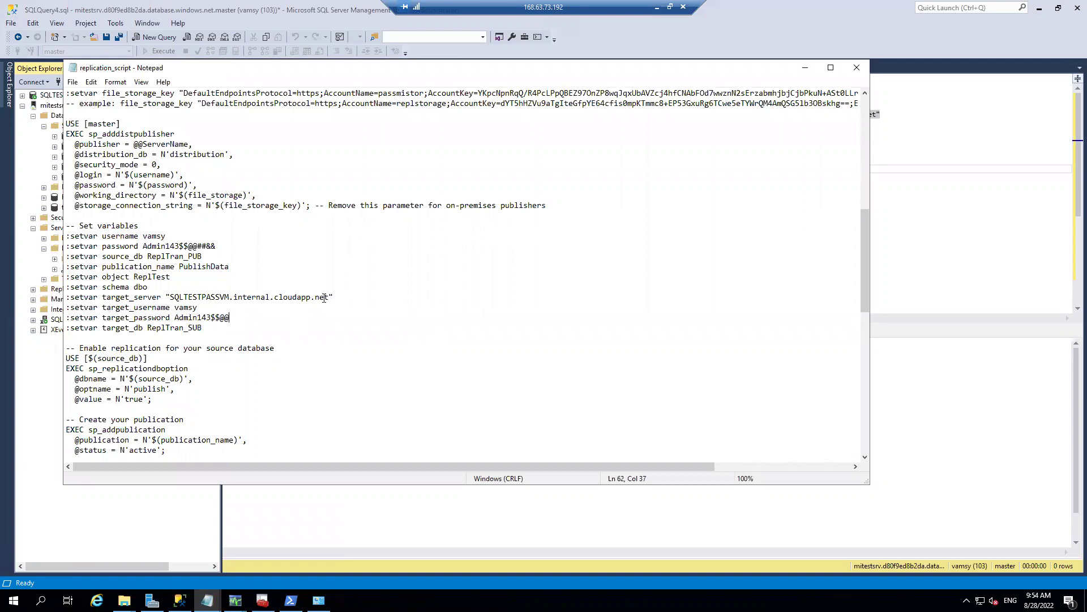
left_click_drag(331, 298, 169, 298)
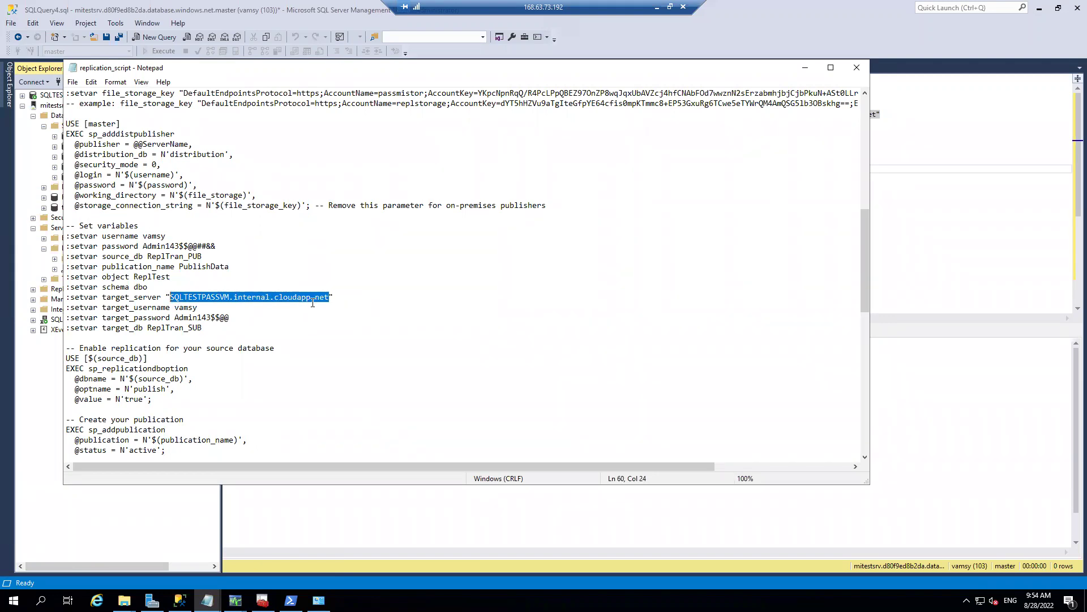
left_click(368, 365)
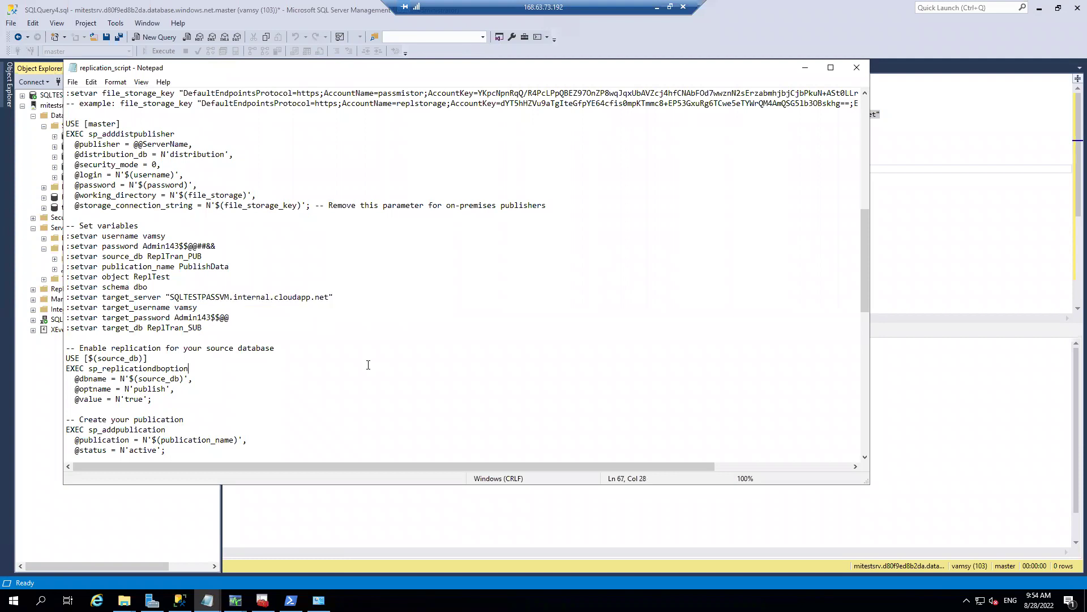
Copy the replication script from the :setvar block through the snapshot initialization
left_click_drag(66, 236, 284, 480)
scroll(200, 327, "down", 1)
scroll(200, 327, "down", 14)
right_click(173, 335)
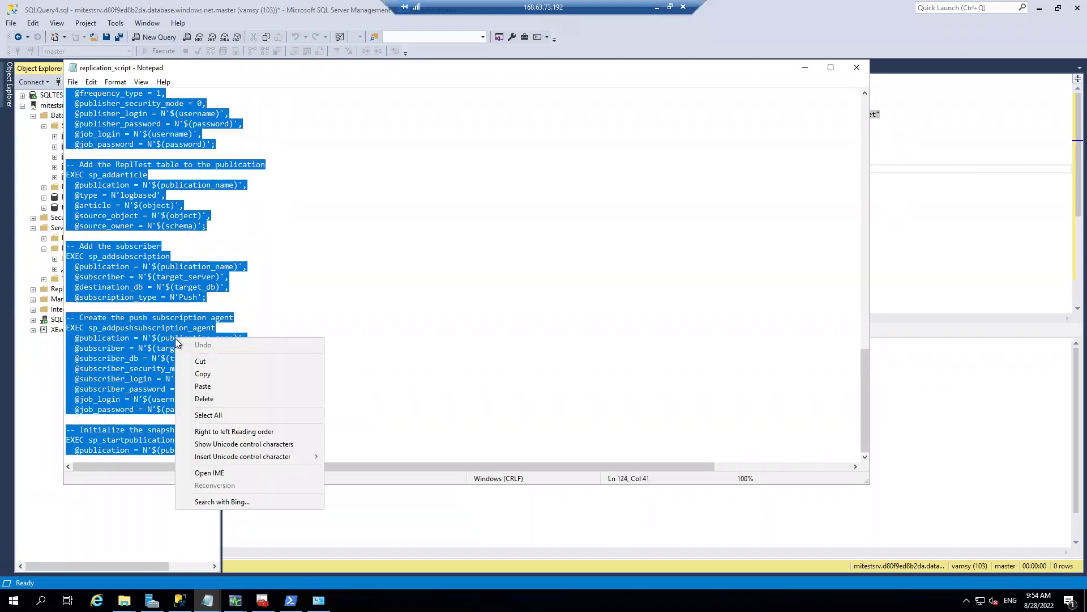
left_click(213, 375)
left_click(163, 503)
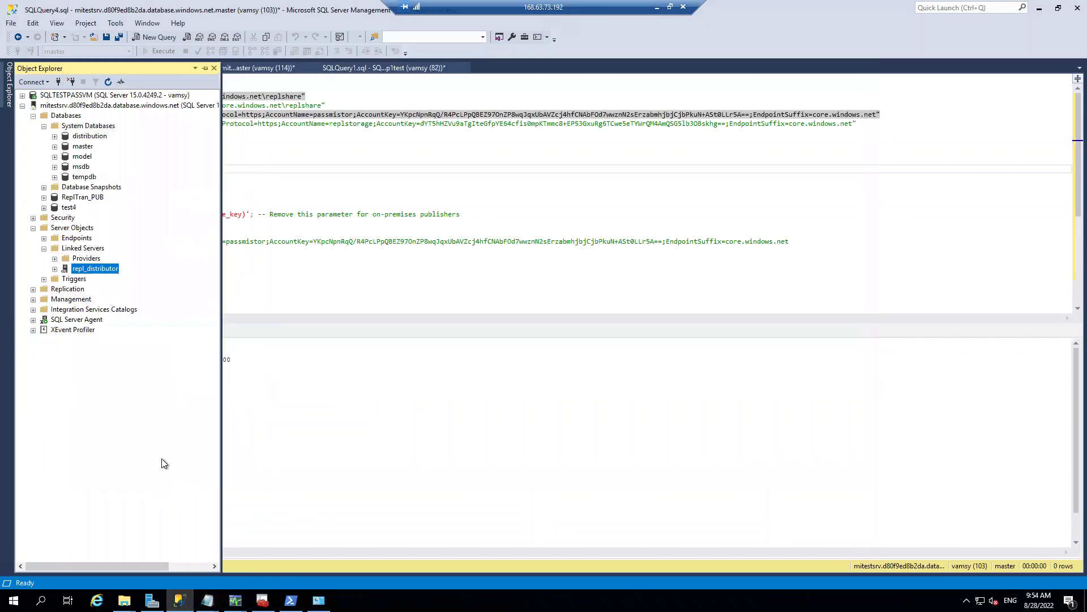
Paste the replication script into a new ReplTran_PUB query on mitestsrv and enable SQLCMD Mode
left_click(396, 166)
left_click(10, 88)
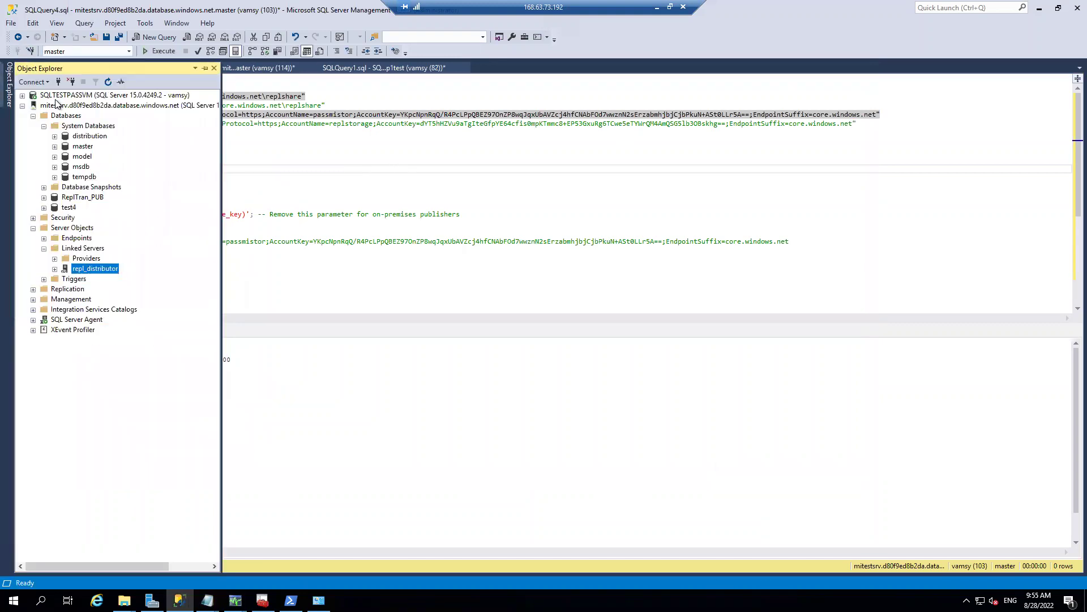
left_click(100, 107)
left_click(155, 37)
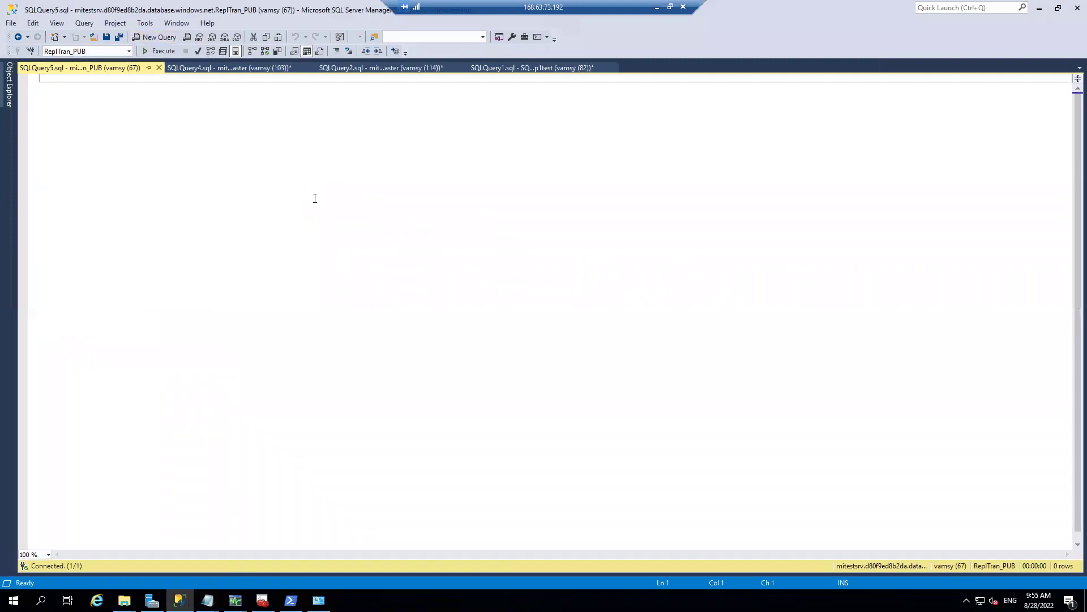
key("ctrl+v")
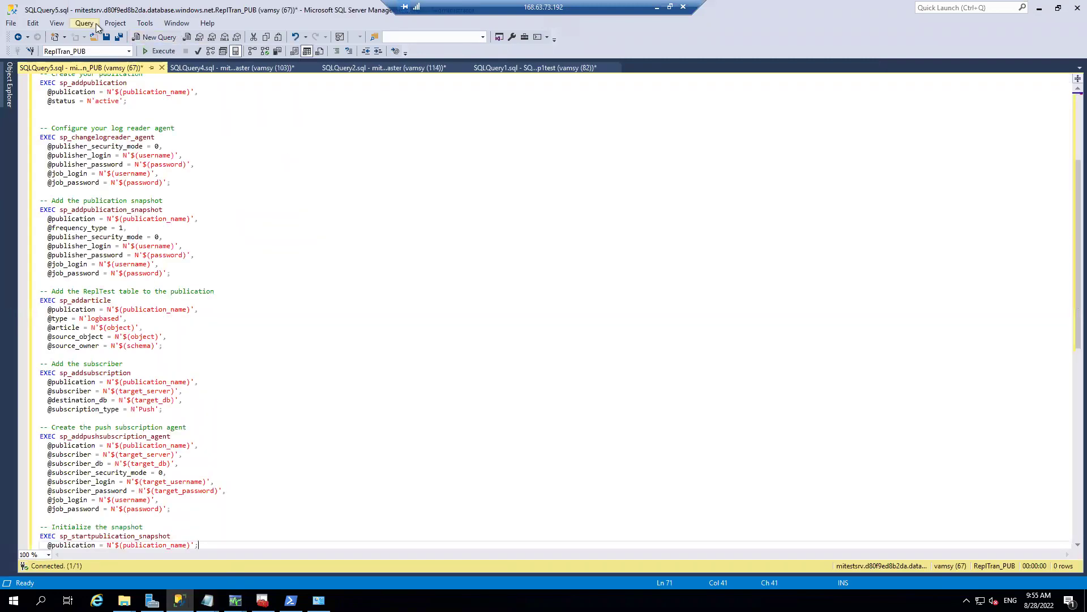
left_click(90, 26)
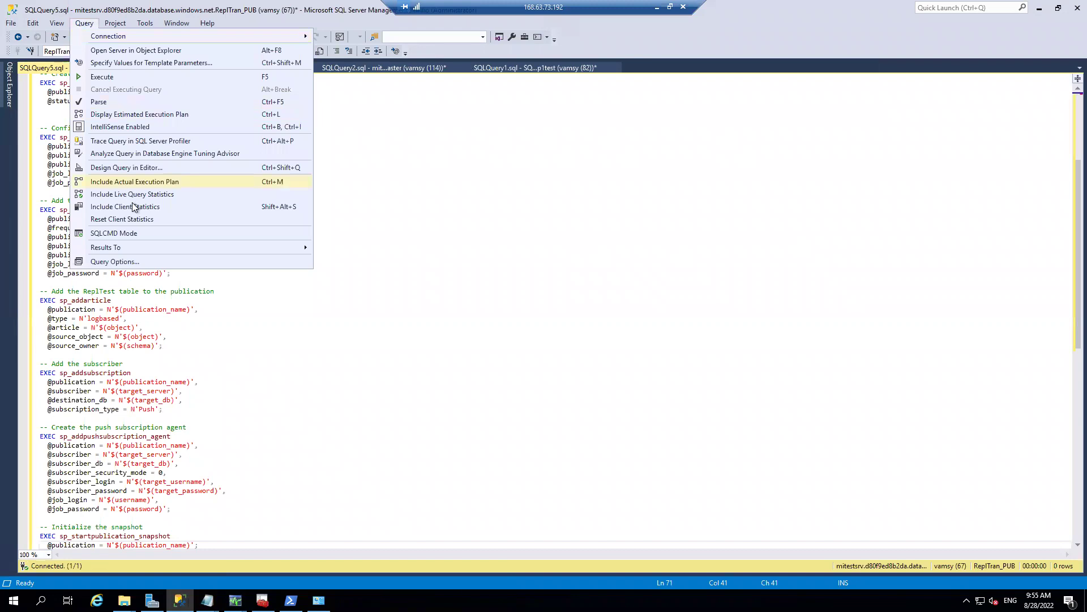
left_click(131, 233)
scroll(361, 239, "up", 6)
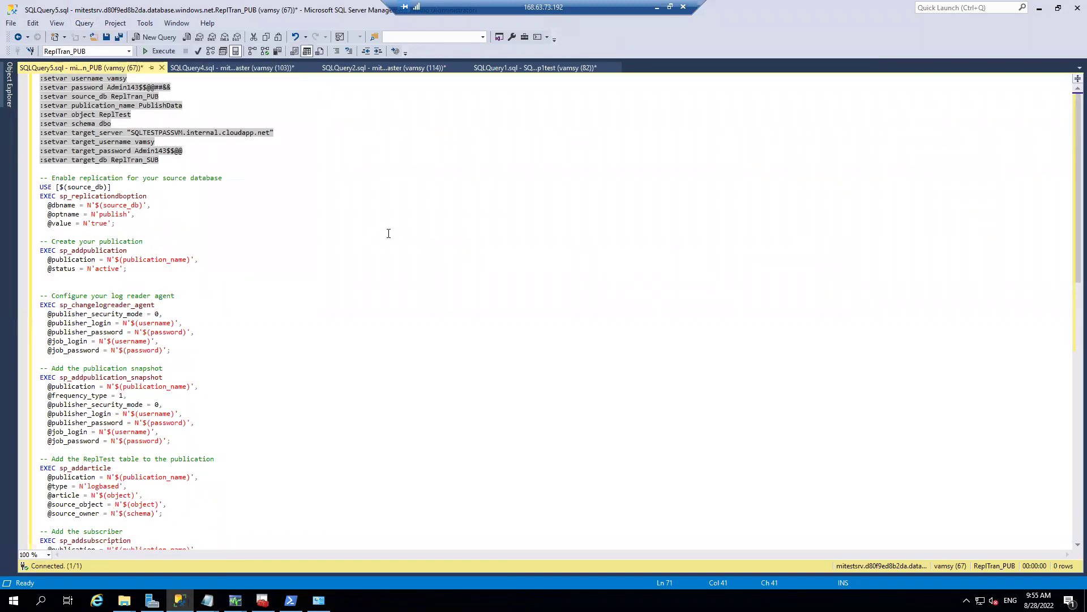
left_click(365, 232)
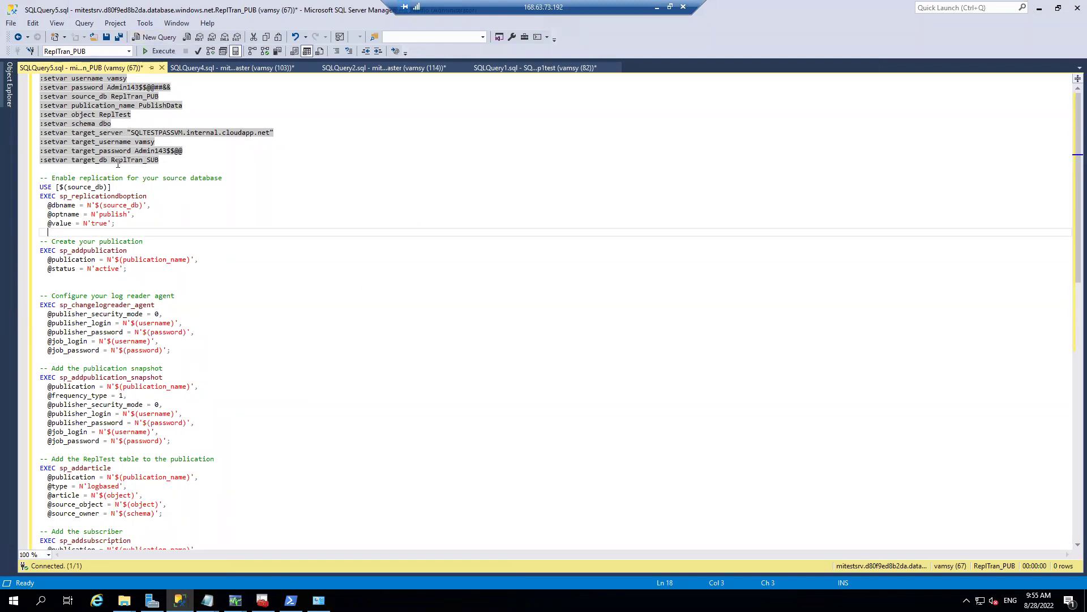
Query the top 1000 rows of dbo.ReplTest in the ReplTran_SUB subscriber database on SQLTESTPASSVM
left_click(8, 85)
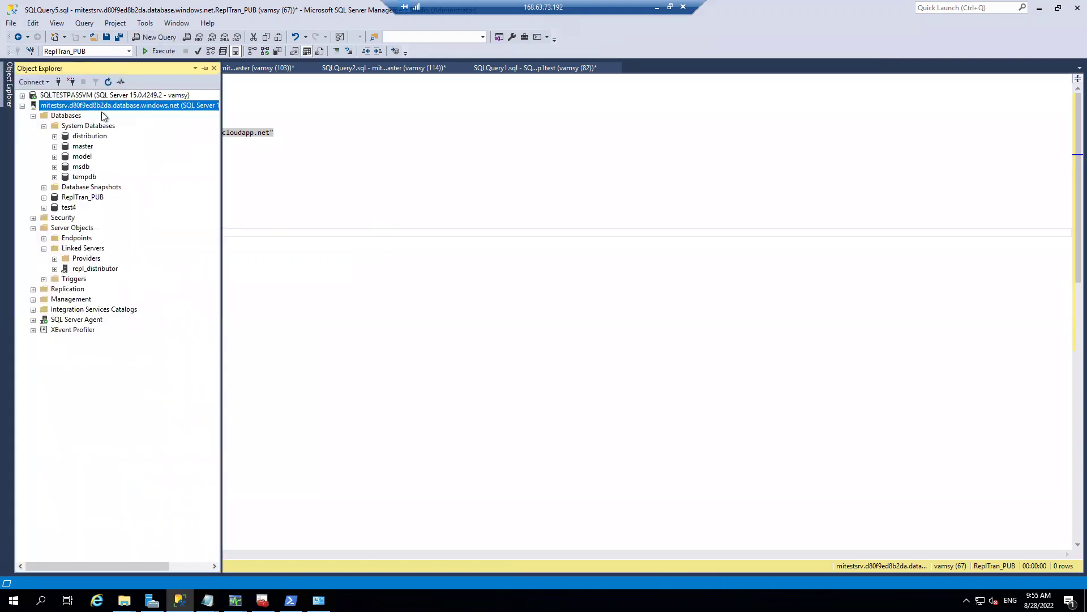
left_click(22, 105)
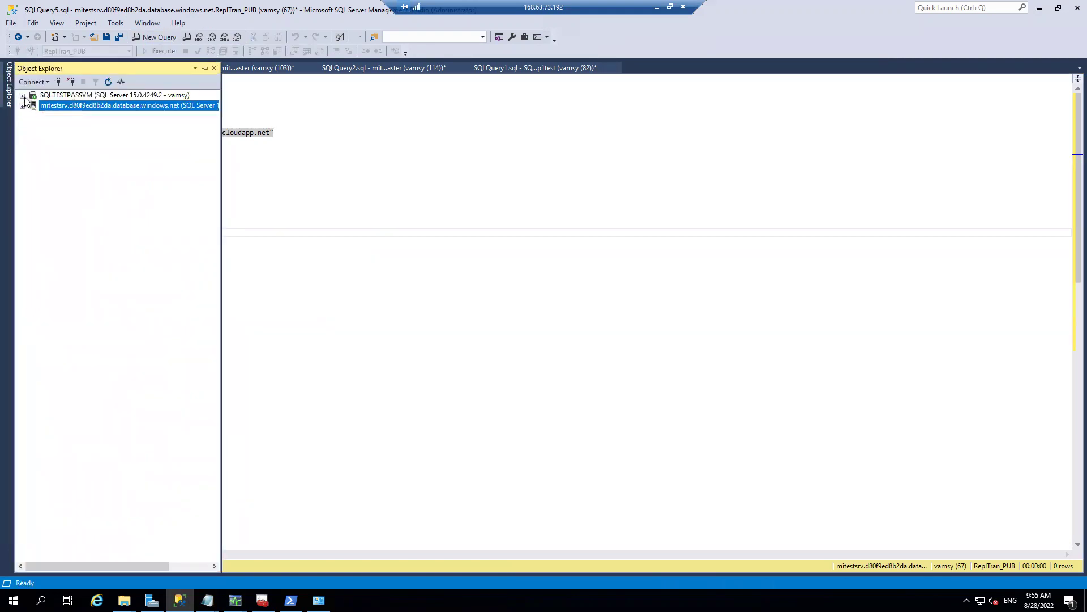
left_click(22, 95)
left_click(44, 187)
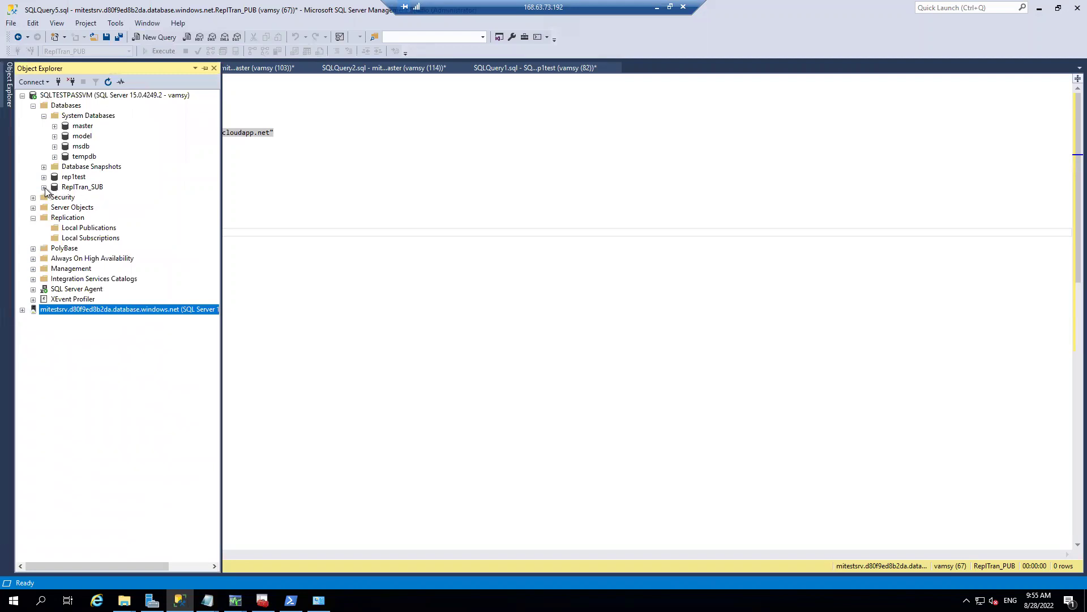
left_click(54, 208)
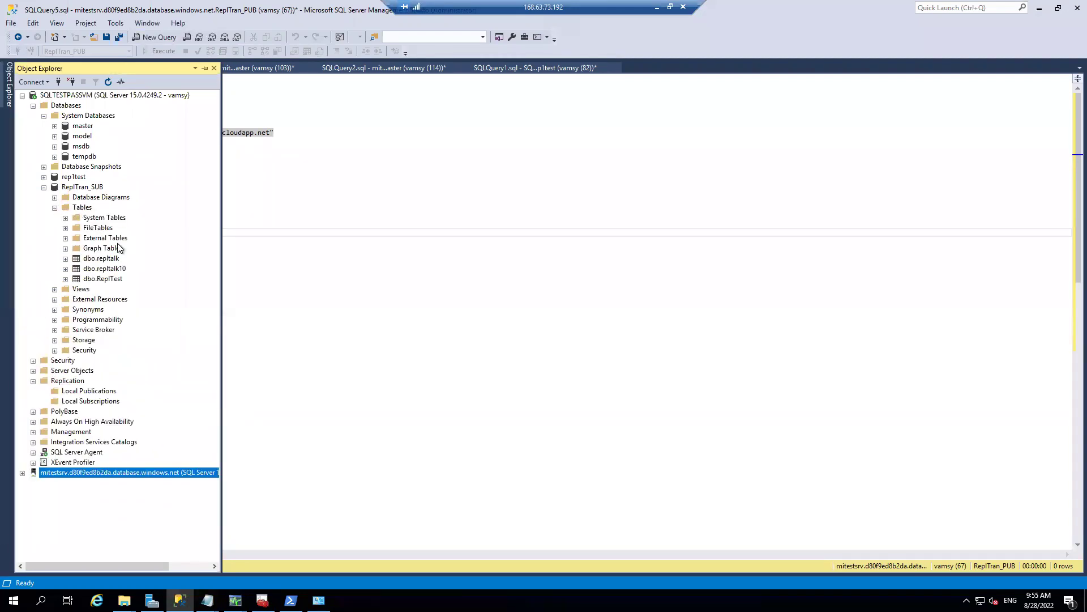
right_click(110, 278)
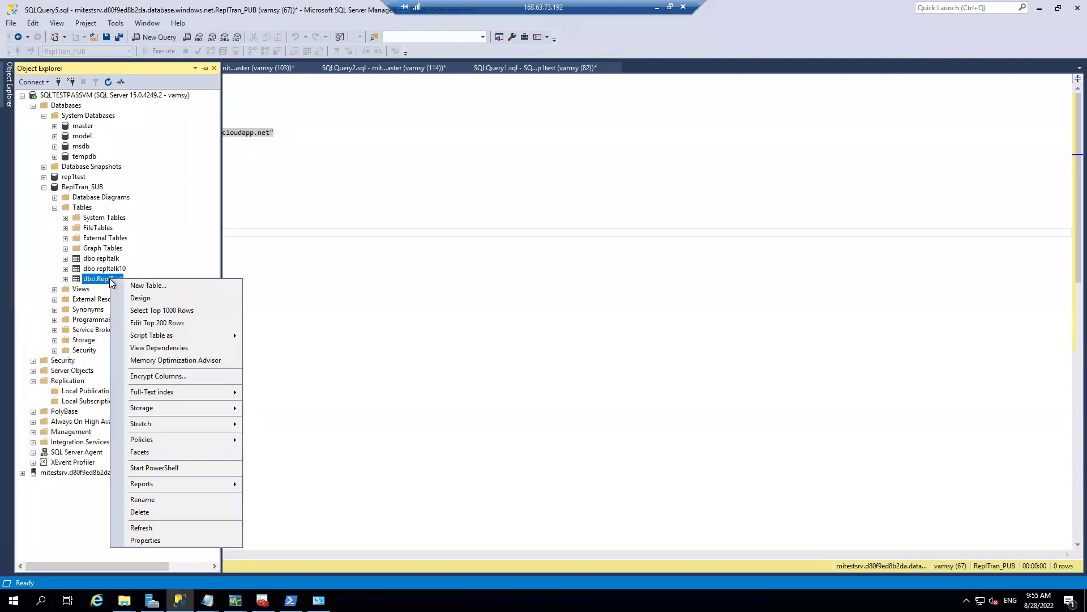
left_click(145, 311)
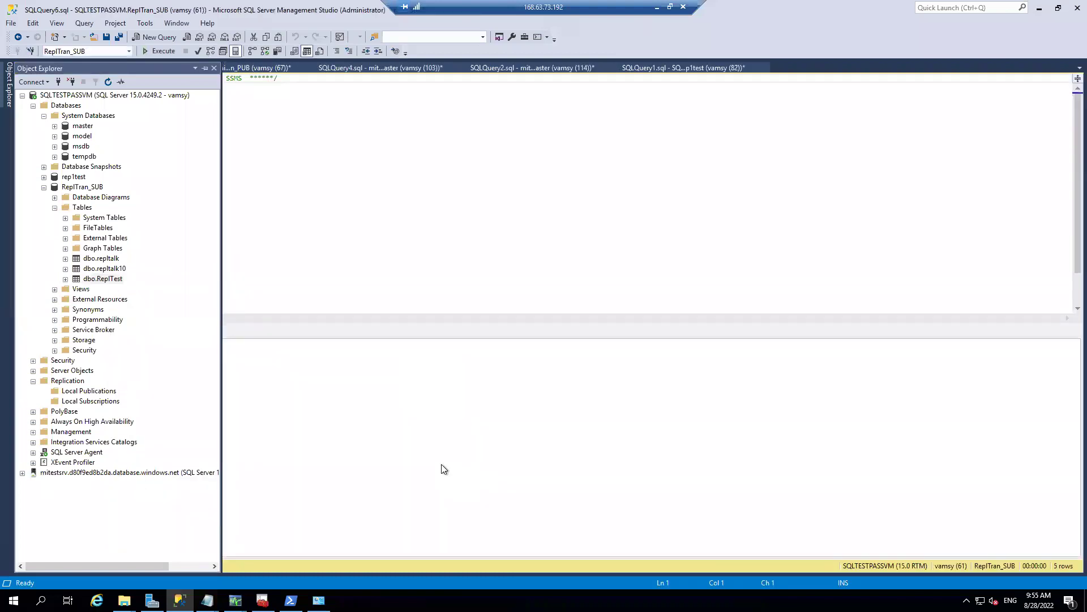
Run TRUNCATE TABLE repltest, confirm the SELECT returns zero rows, and close the query unsaved
left_click(266, 165)
key("Return")
key("Return")
type("truncate table re")
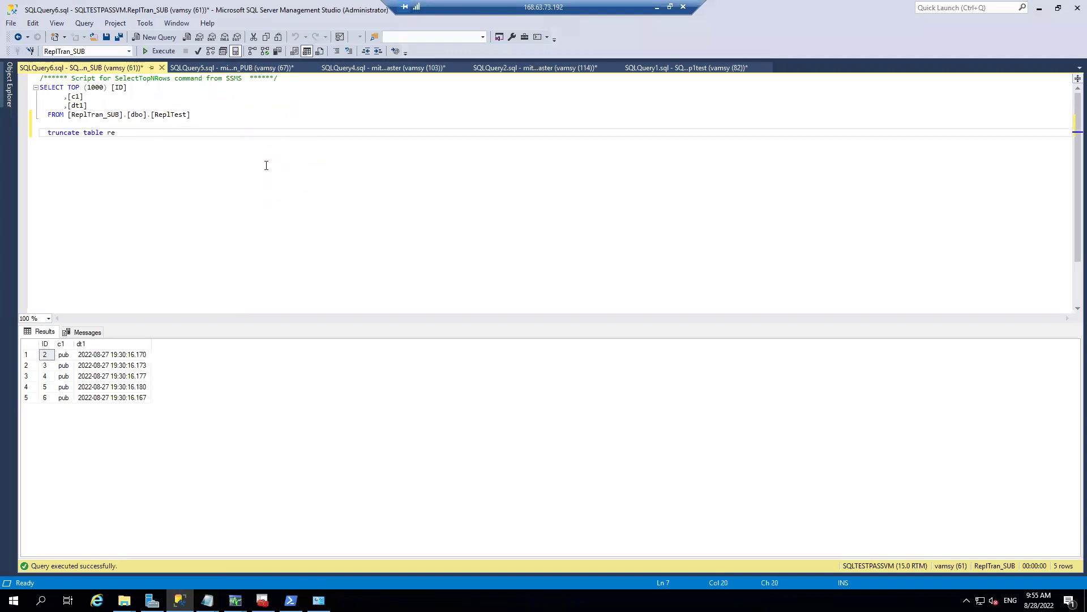
type("pltest")
key("shift+Home")
key("F5")
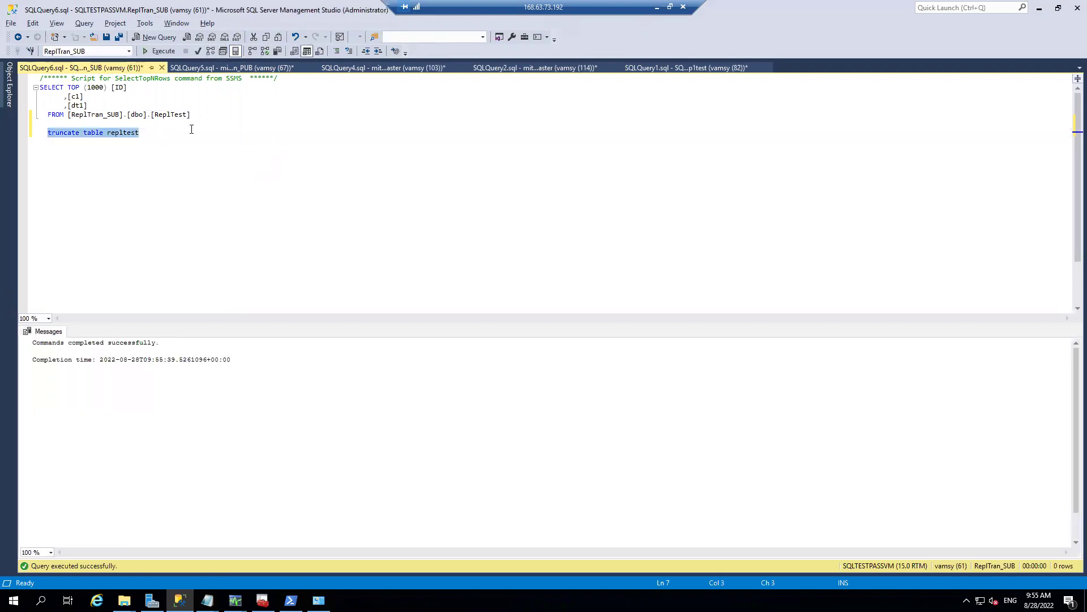
left_click_drag(196, 118, 13, 73)
key("F5")
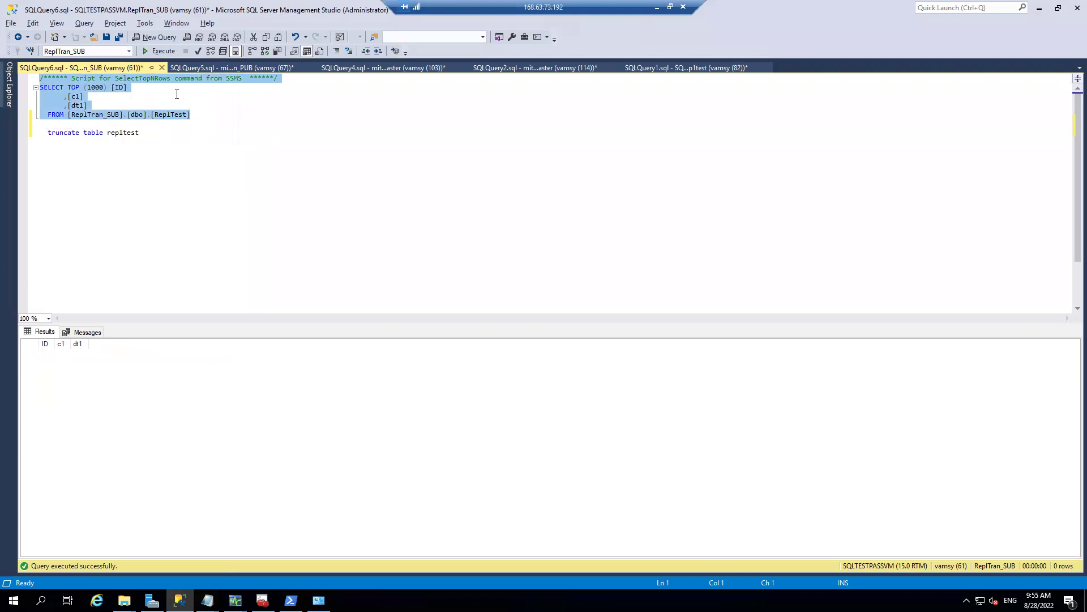
left_click(162, 68)
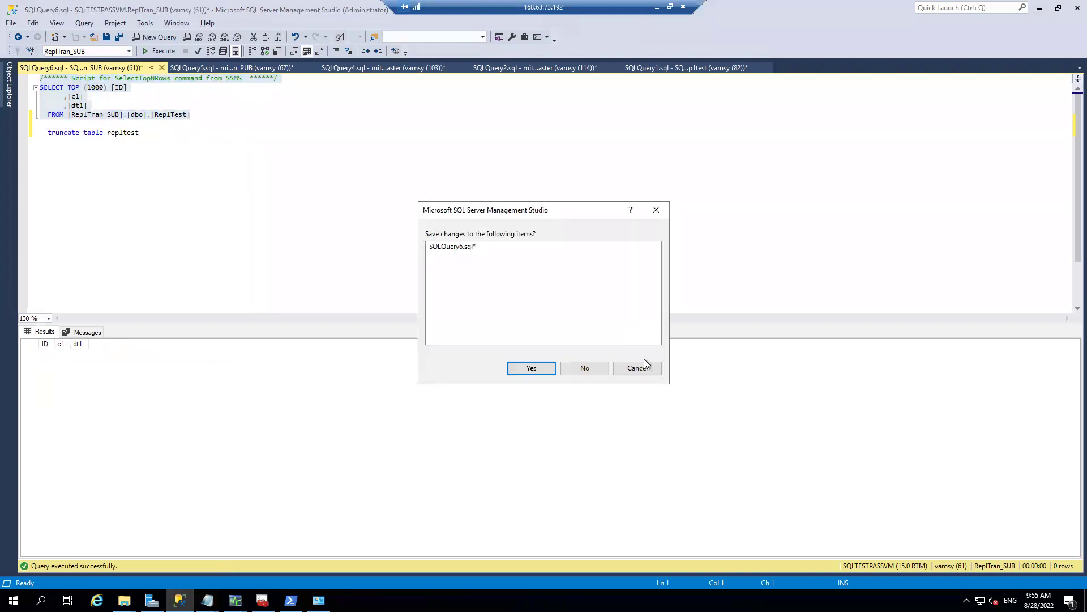
left_click(592, 365)
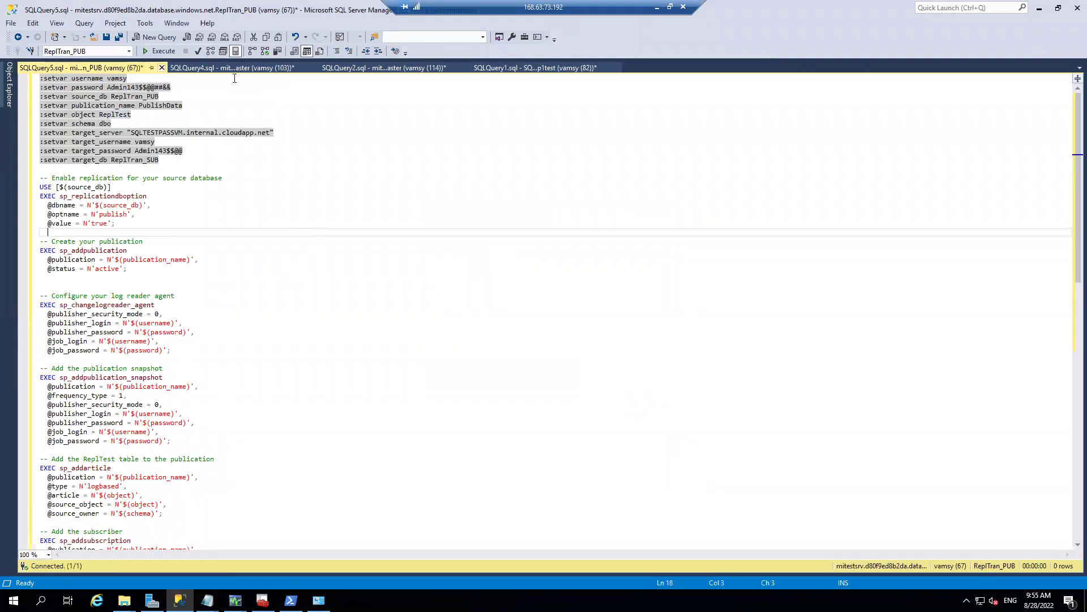
Execute the whole PublishData replication setup script on ReplTran_PUB
left_click(347, 419)
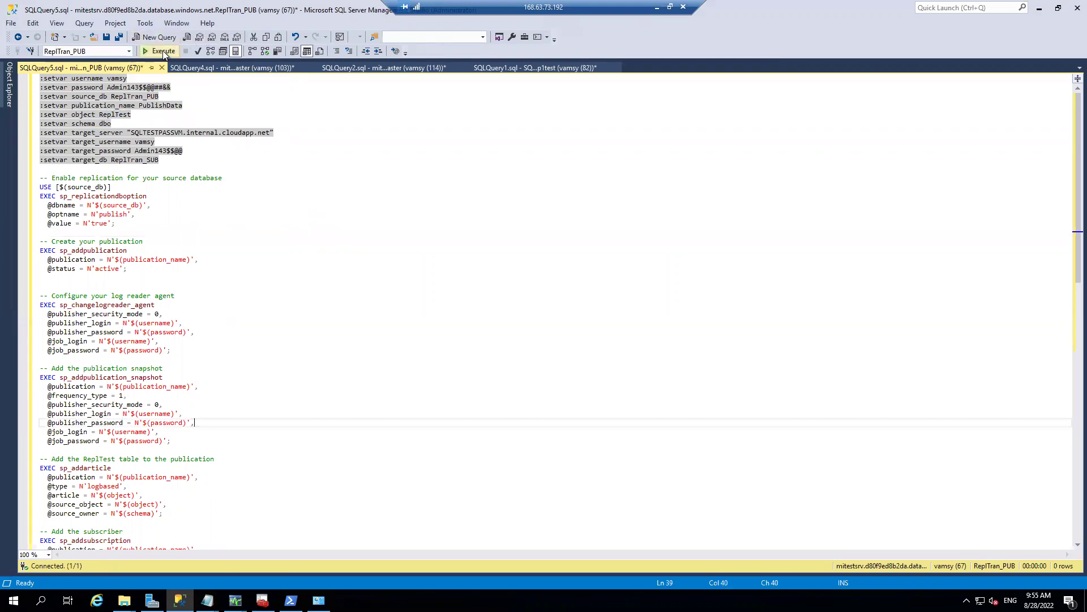
left_click(162, 51)
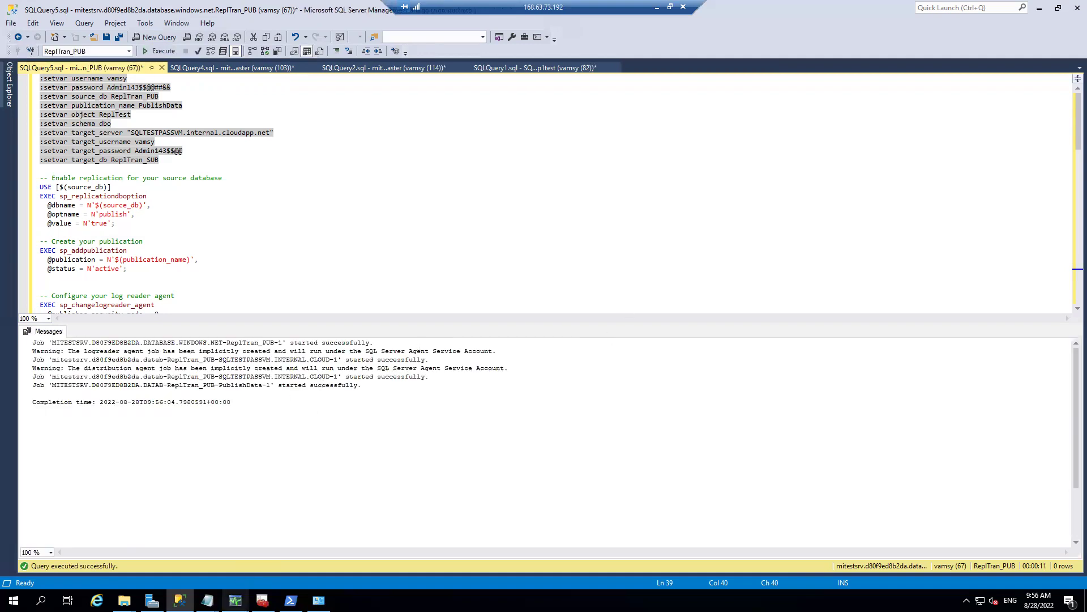
mouse_move(235, 600)
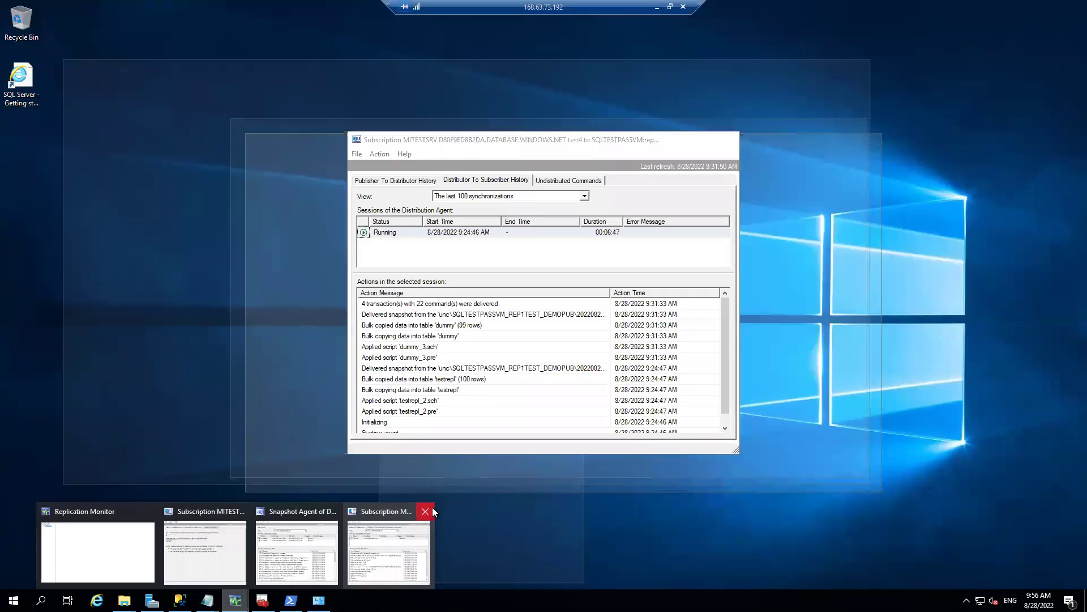
Close the old subscription, snapshot agent and Replication Monitor windows
left_click(427, 508)
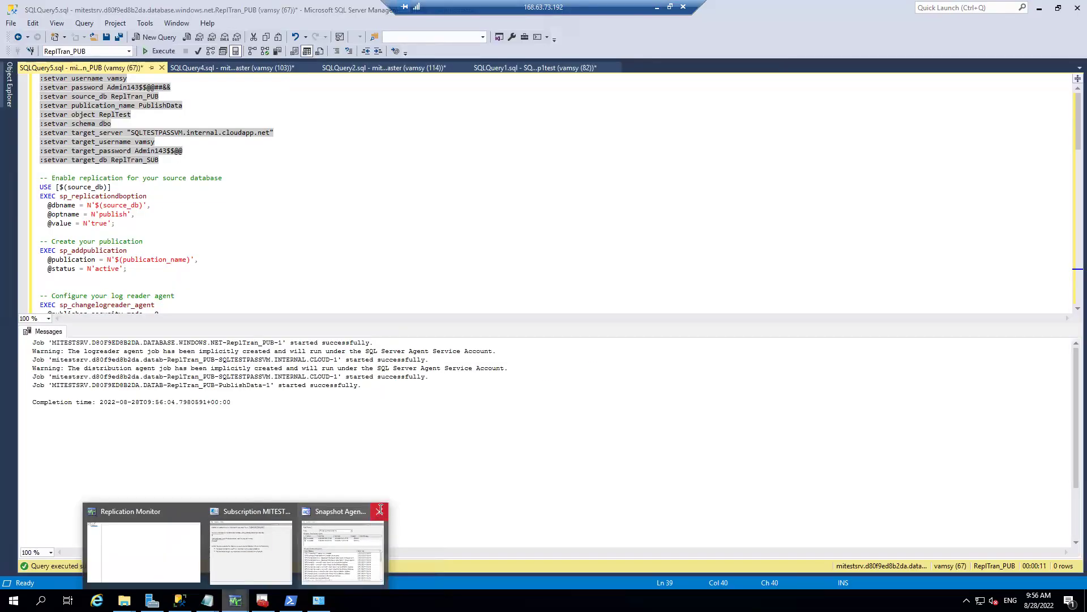
left_click(380, 508)
left_click(349, 508)
left_click(266, 514)
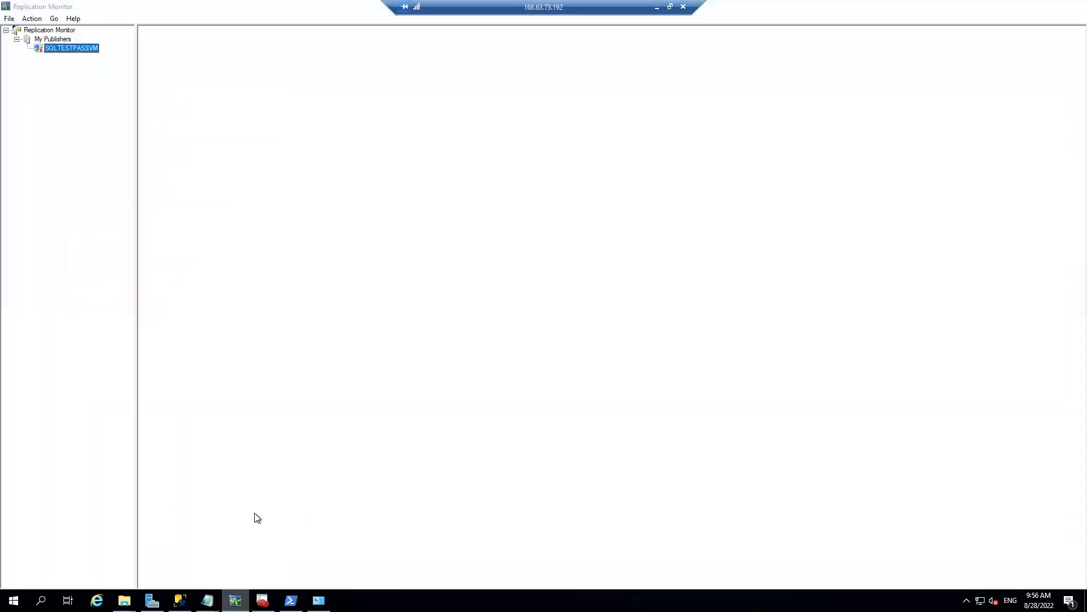
key("alt+F4")
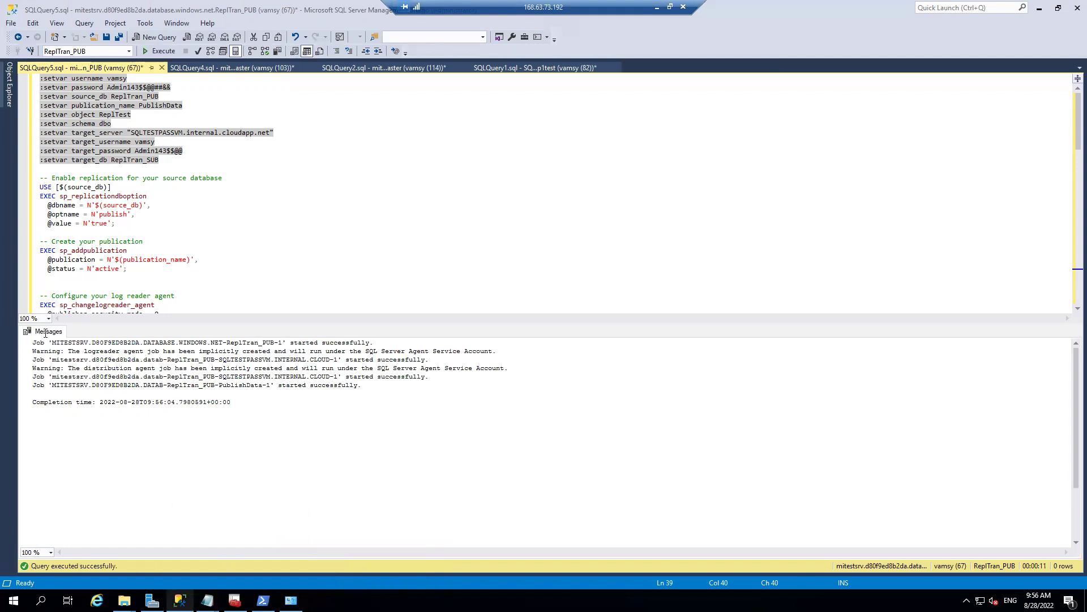
Refresh the mitestsrv server and launch Replication Monitor from its Replication folder
left_click(12, 94)
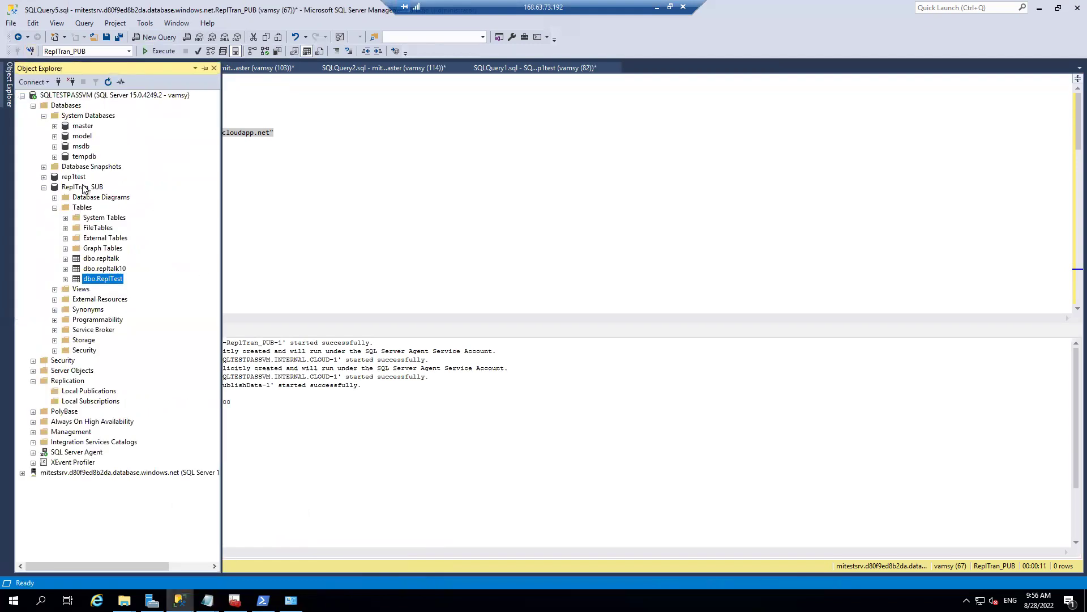
left_click(22, 96)
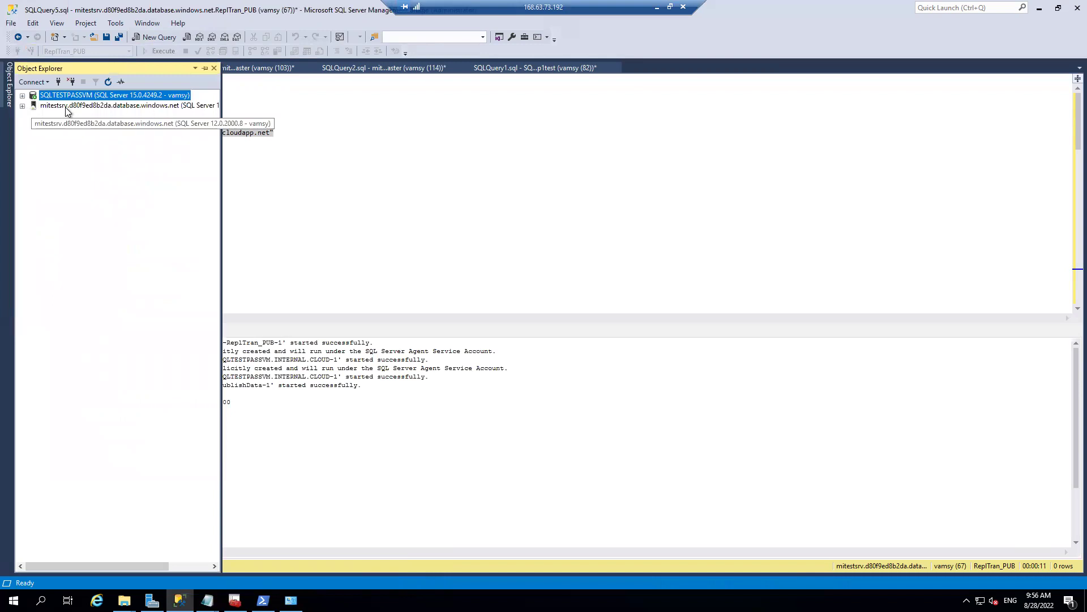
right_click(66, 105)
left_click(108, 294)
left_click(22, 106)
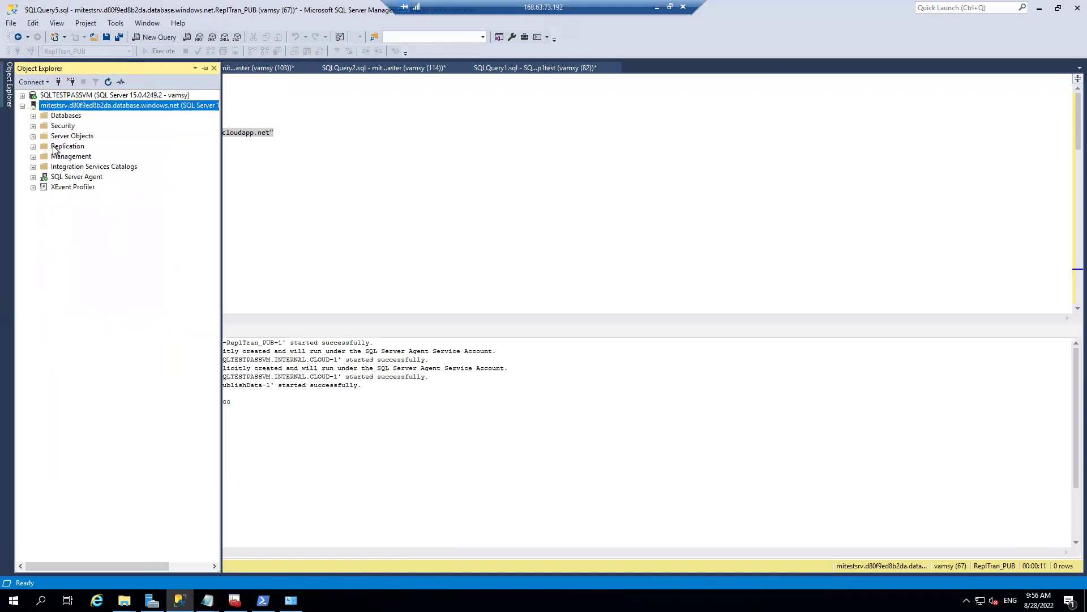
right_click(64, 146)
left_click(111, 194)
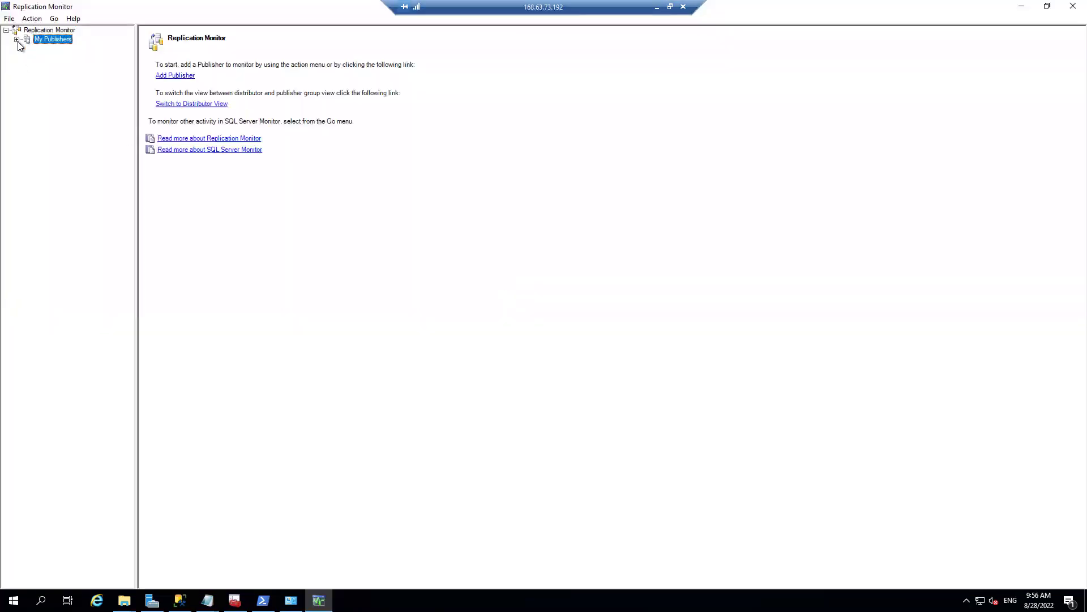
Remove SQLTESTPASSVM from the monitored publishers in Replication Monitor
left_click(17, 39)
left_click(68, 58)
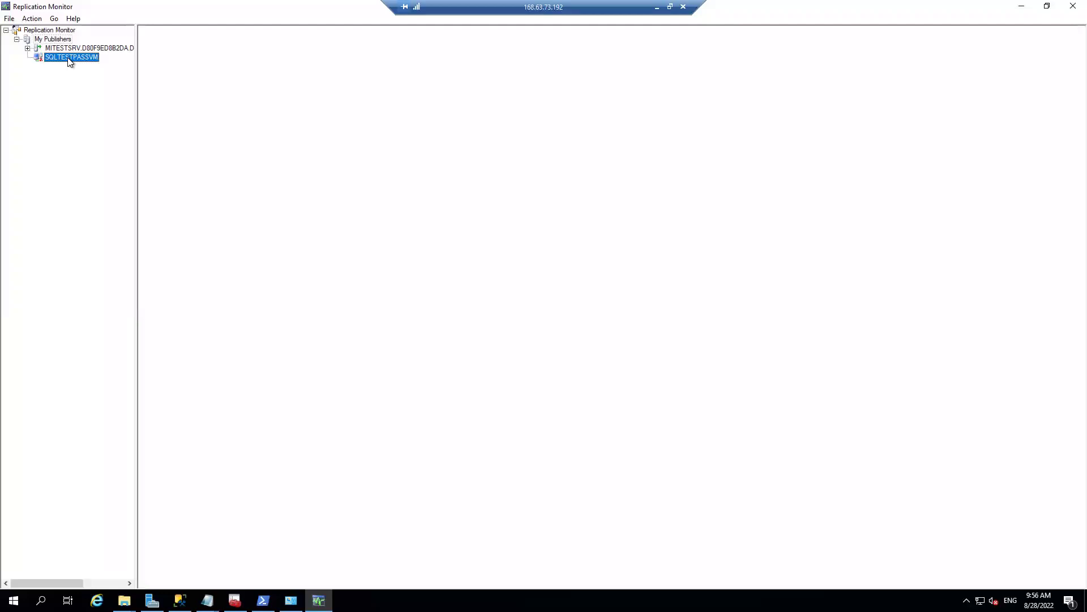
right_click(69, 59)
left_click(99, 90)
left_click(635, 316)
Open PublishData, check its agents, and view the running subscription's details showing 5 rows bulk-copied
left_click(62, 49)
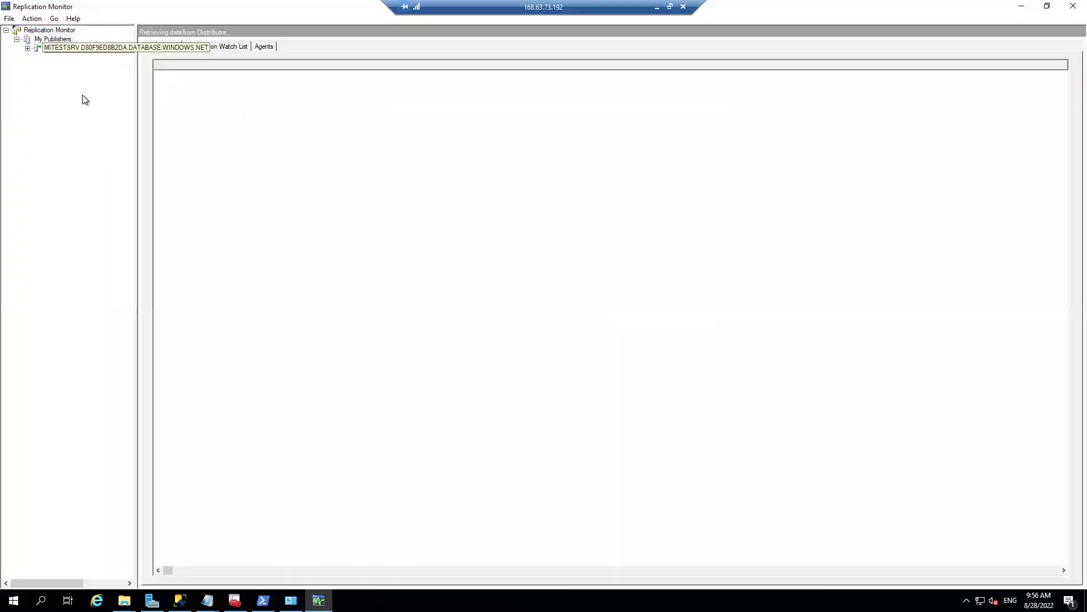
left_click(27, 49)
left_click(88, 57)
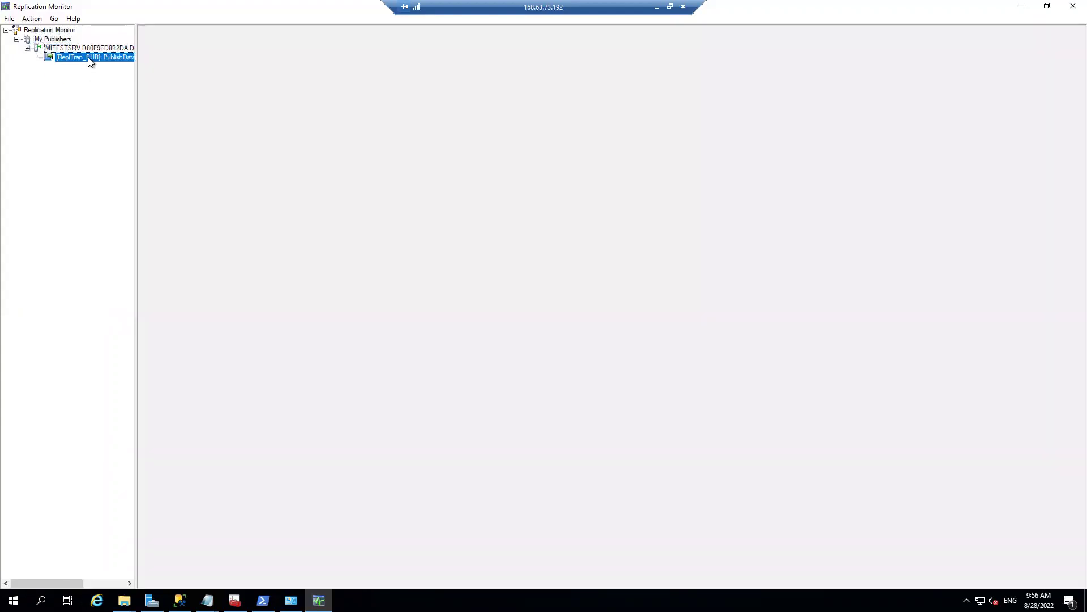
left_click(251, 47)
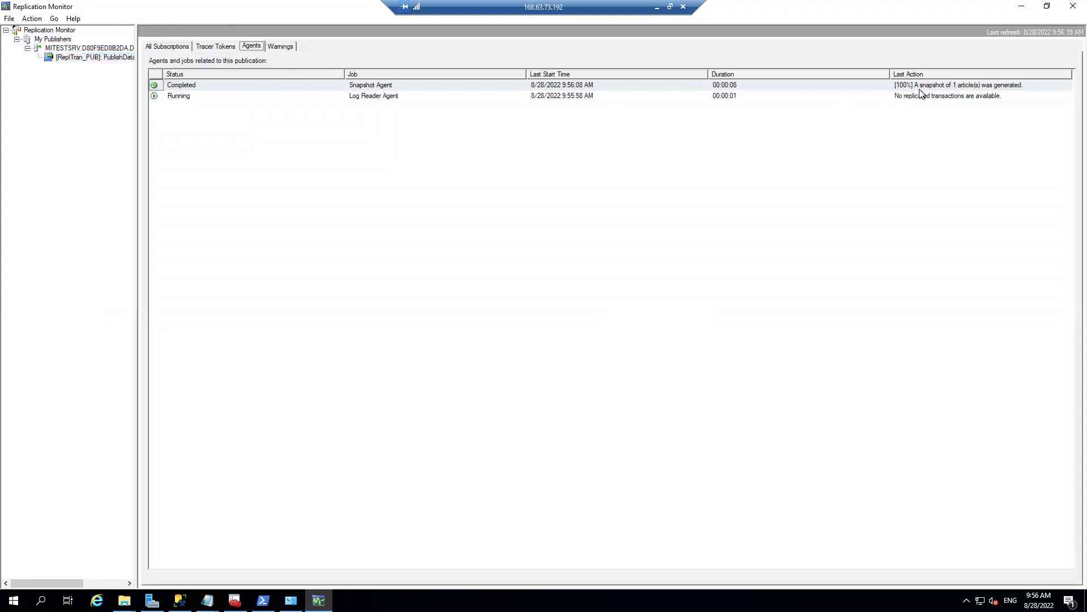
left_click(180, 47)
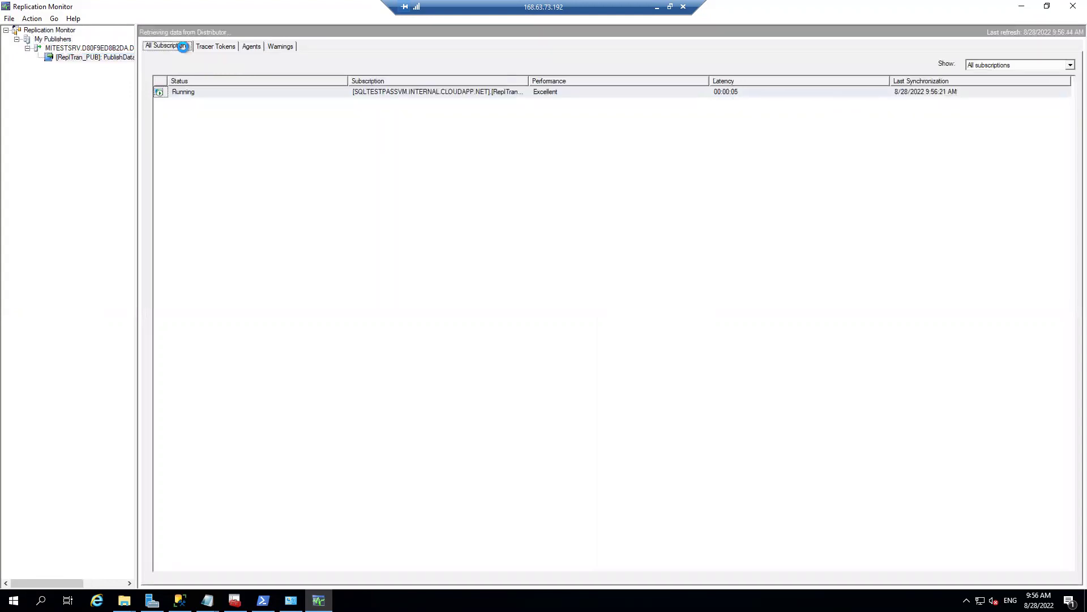
right_click(229, 93)
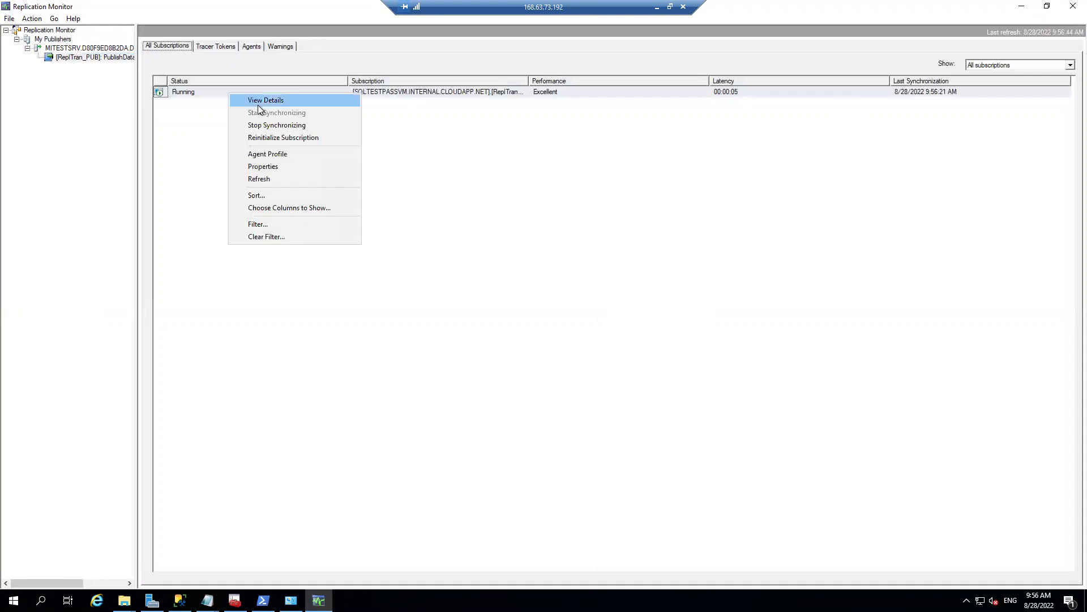
left_click(257, 103)
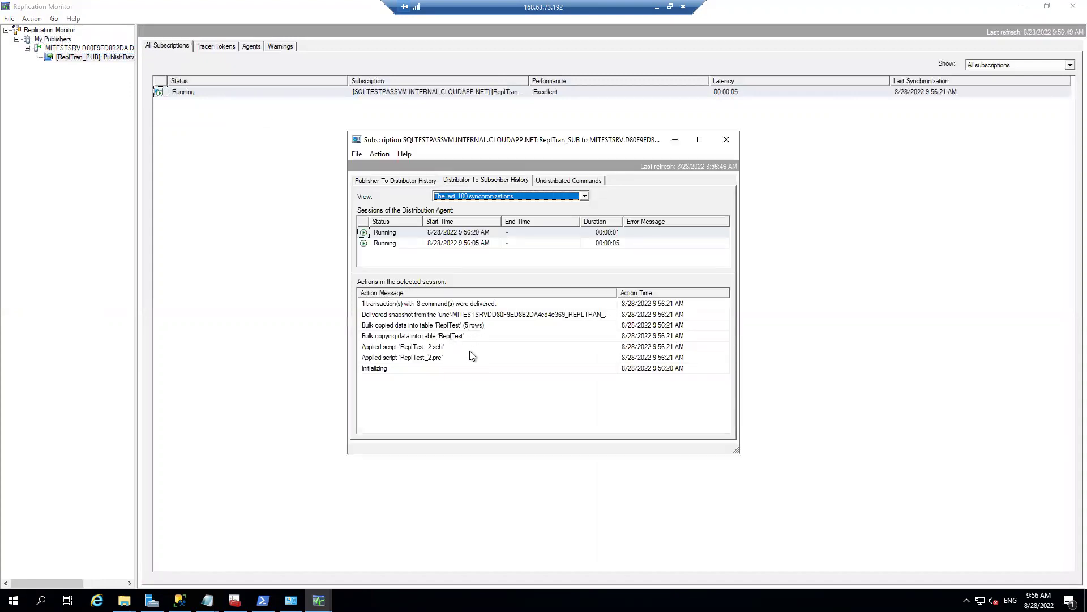
left_click(180, 600)
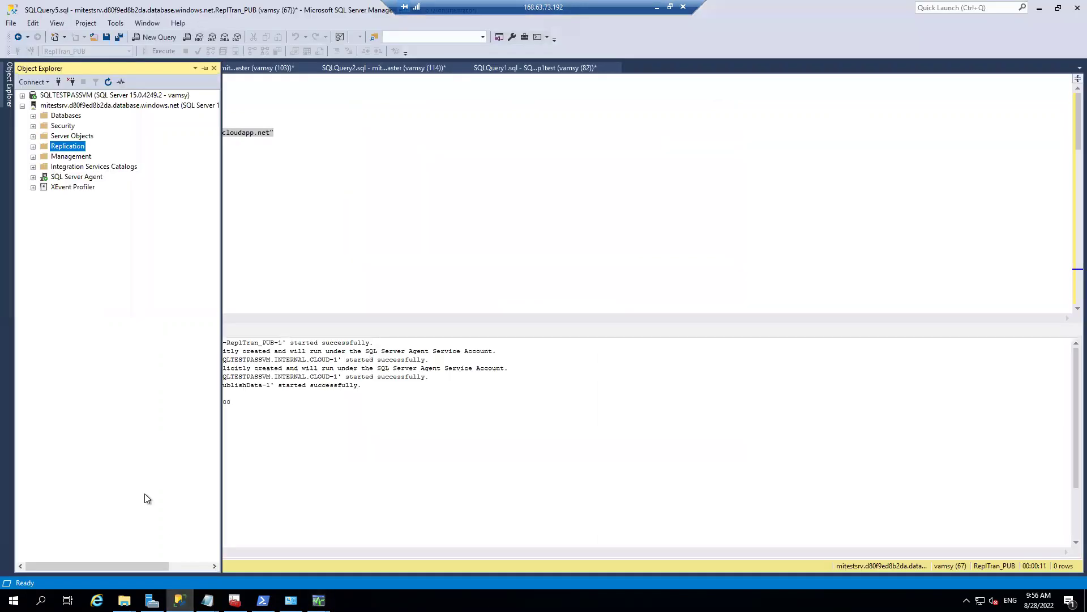
Refresh the subscriber's tables and query dbo.ReplTest to confirm its 5 replicated rows
left_click(347, 166)
left_click(6, 85)
left_click(22, 105)
left_click(22, 96)
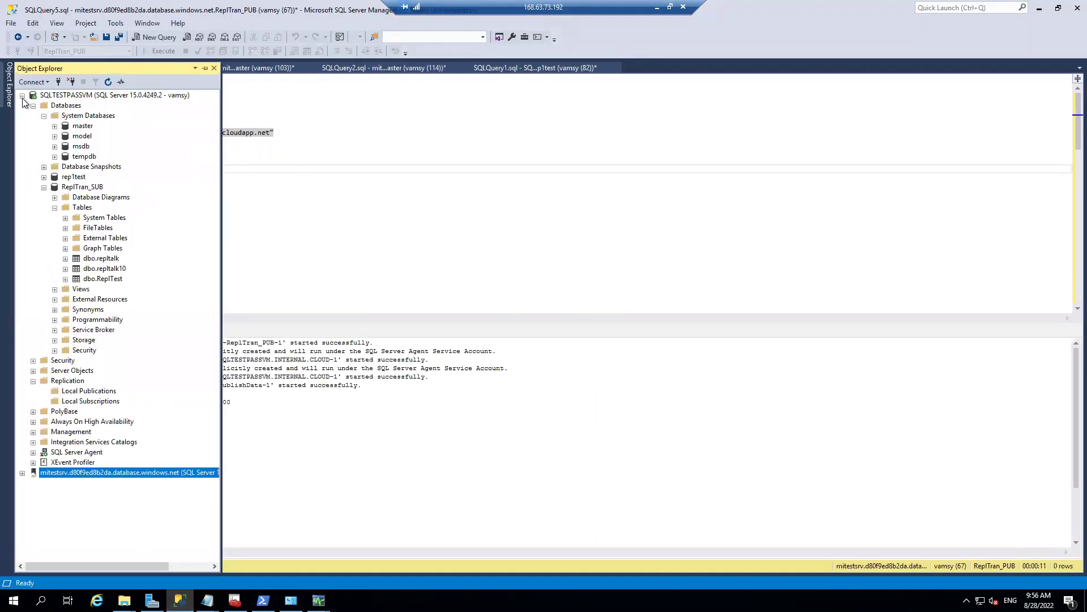
right_click(85, 208)
left_click(130, 278)
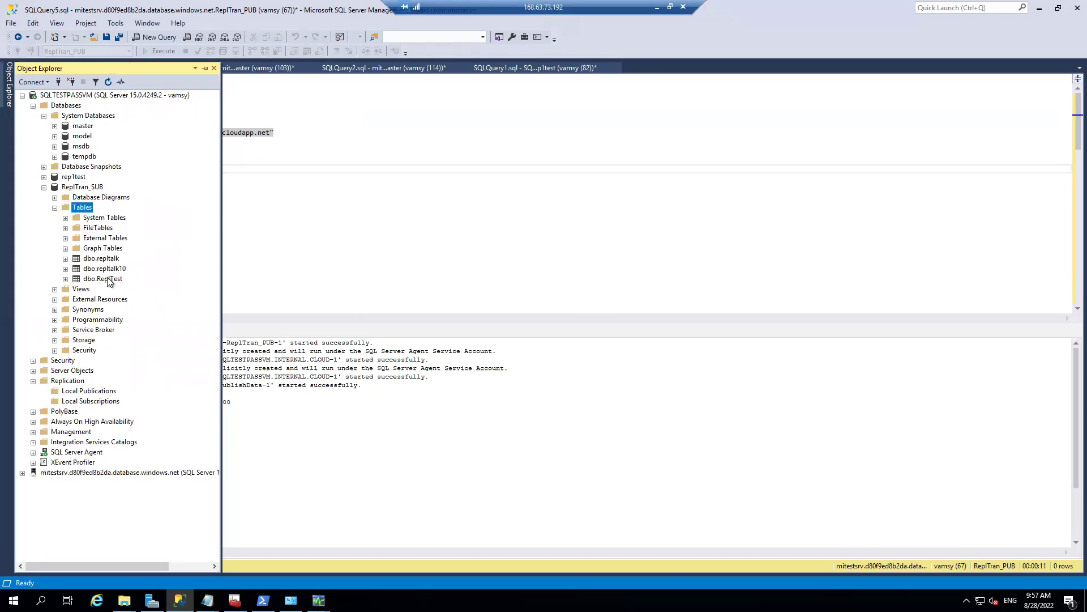
right_click(113, 279)
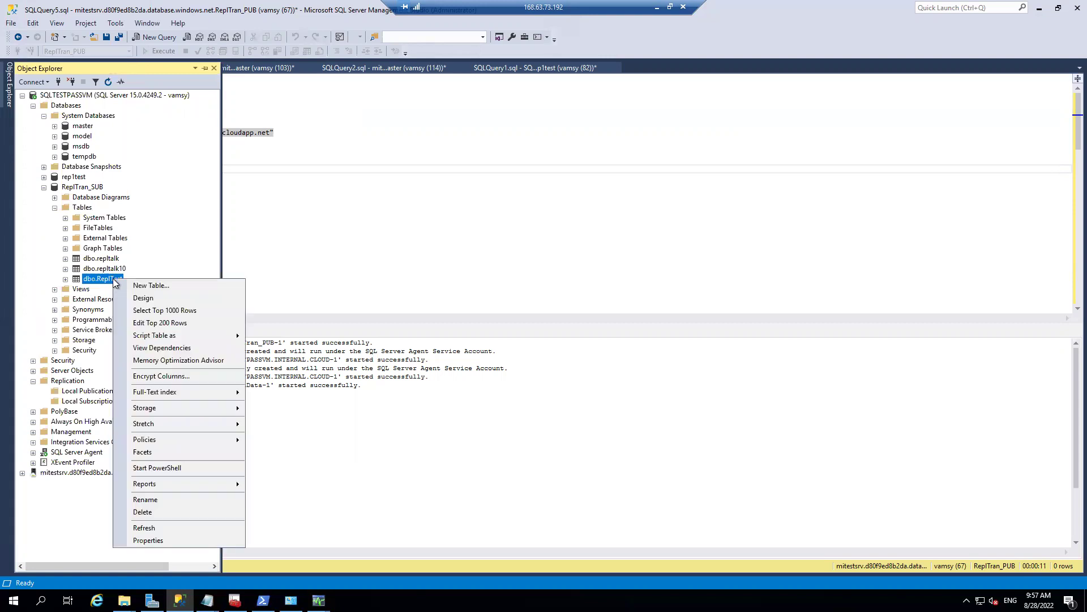
left_click(158, 315)
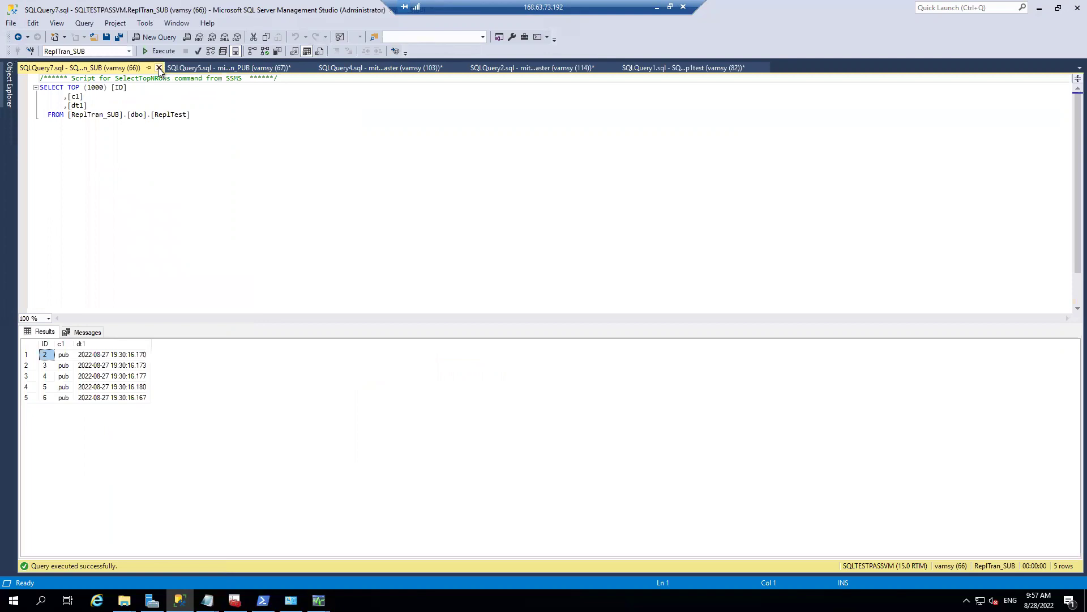
key("ctrl+F4")
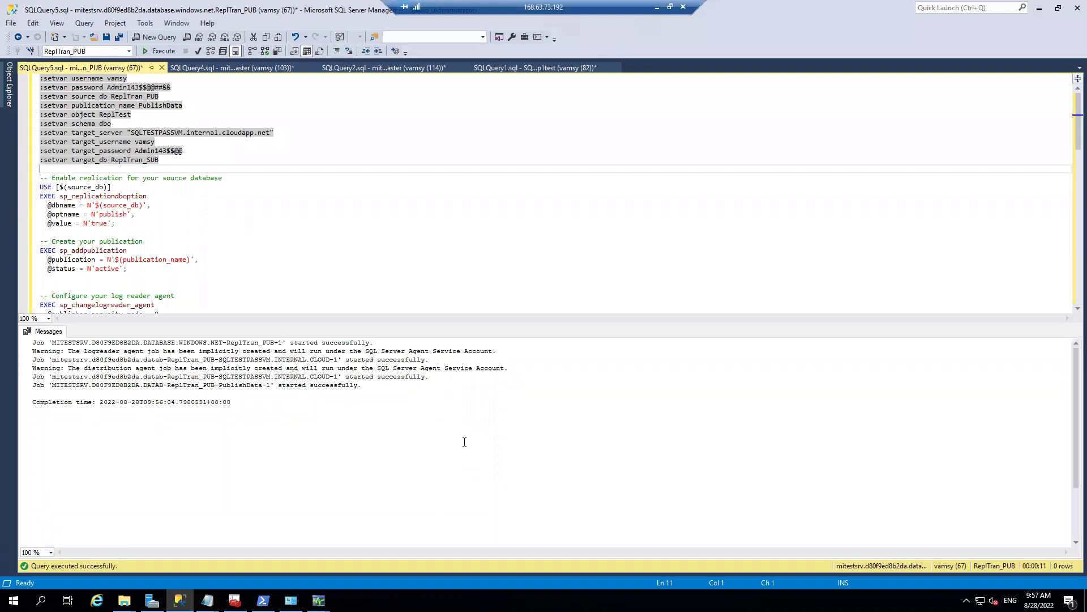
left_click(336, 223)
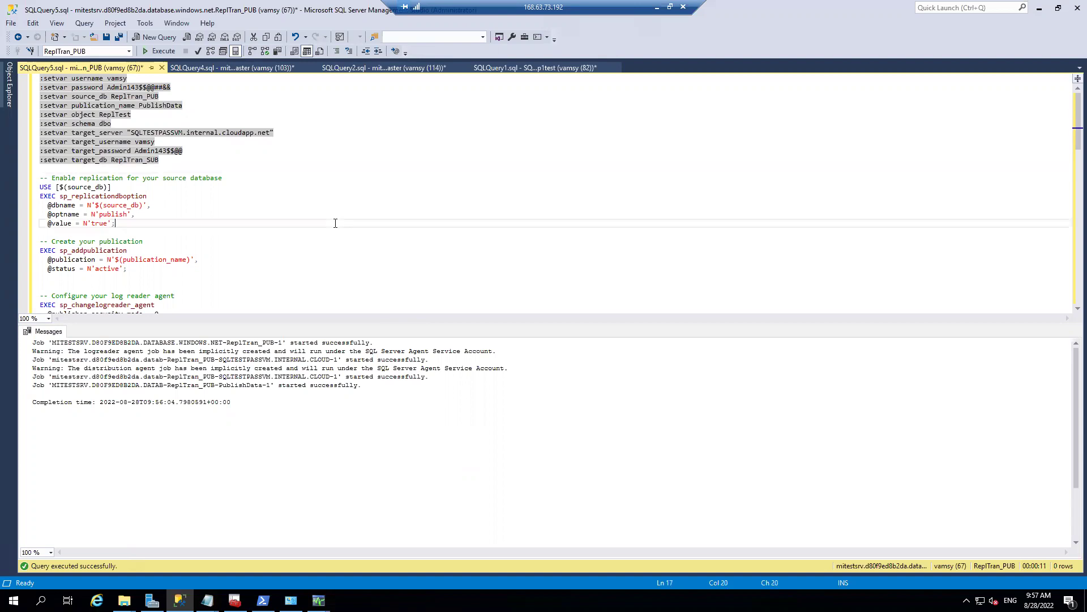
scroll(336, 224, "down", 2)
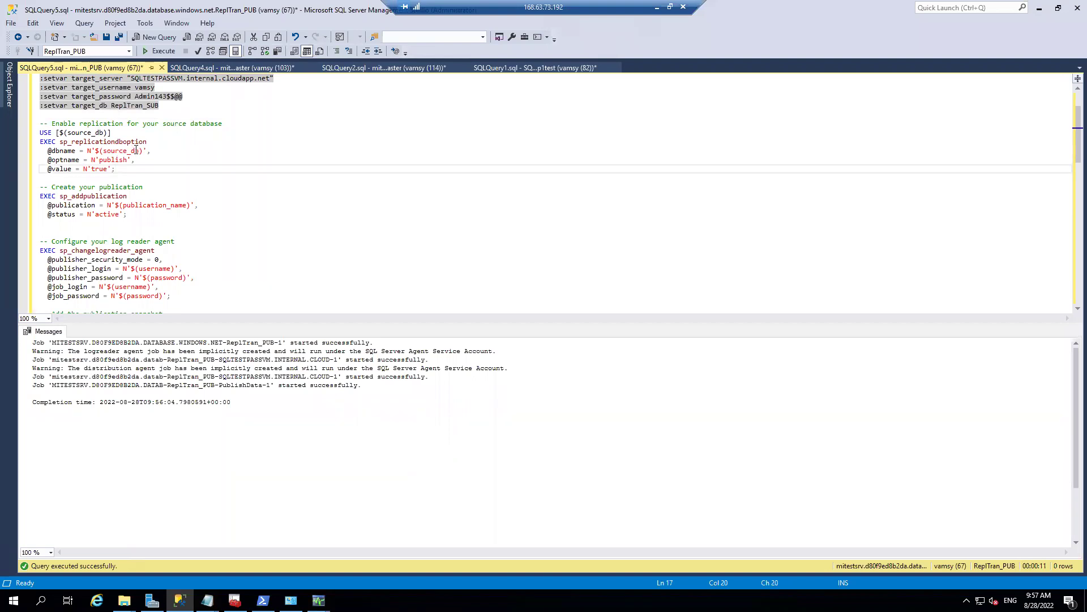
left_click_drag(124, 165, 43, 158)
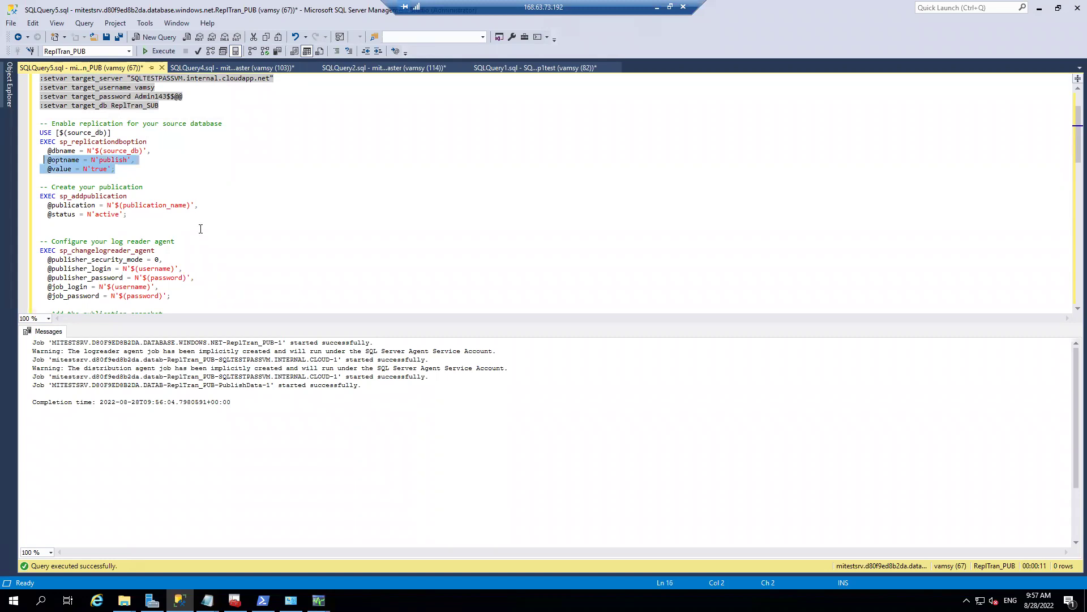
left_click_drag(128, 215, 64, 205)
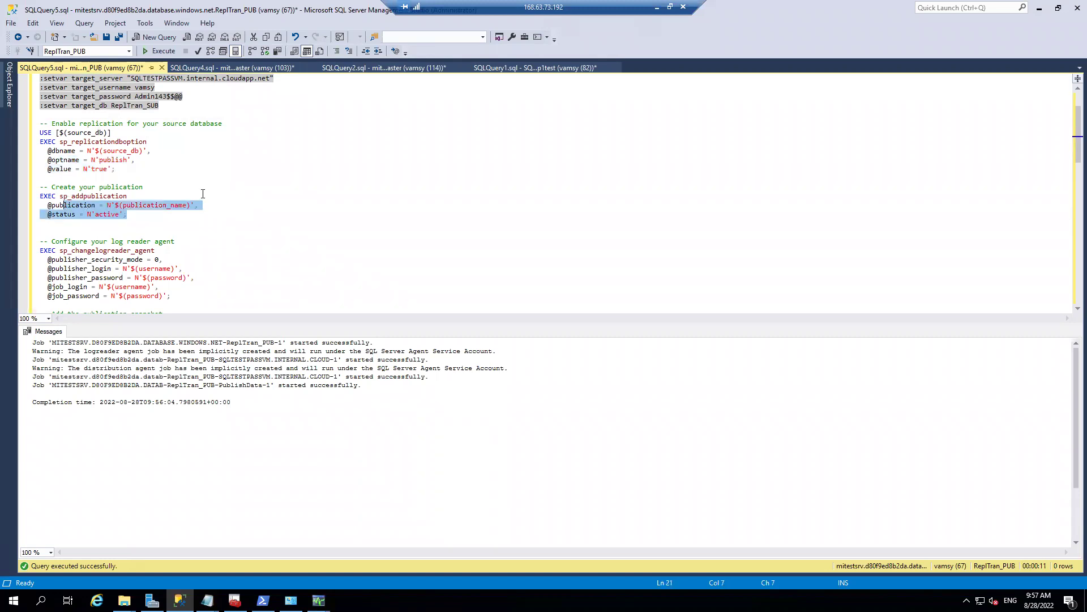
scroll(231, 195, "up", 2)
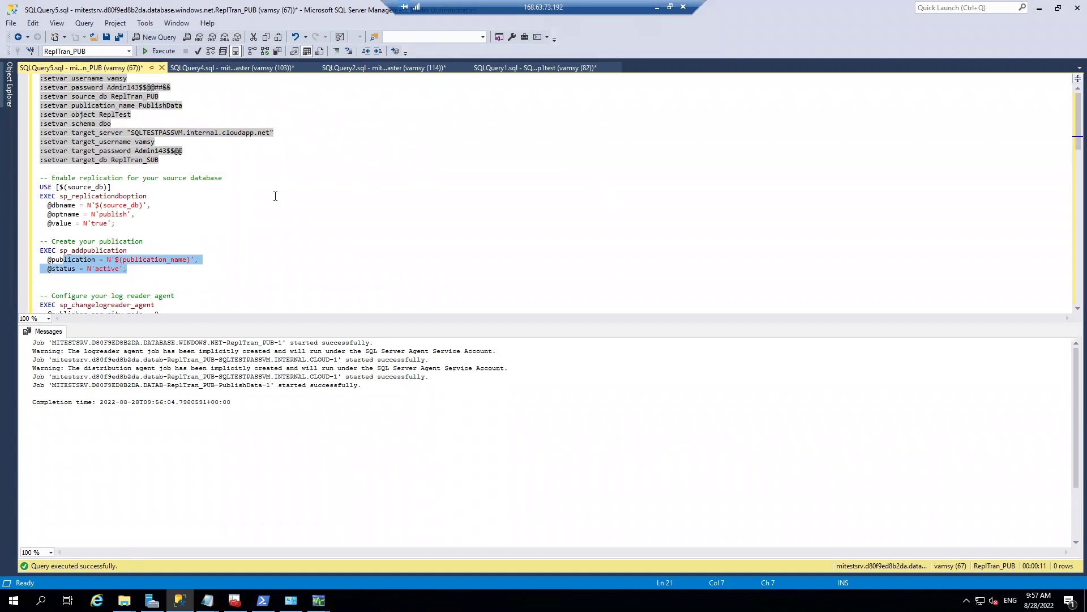
scroll(283, 215, "down", 3)
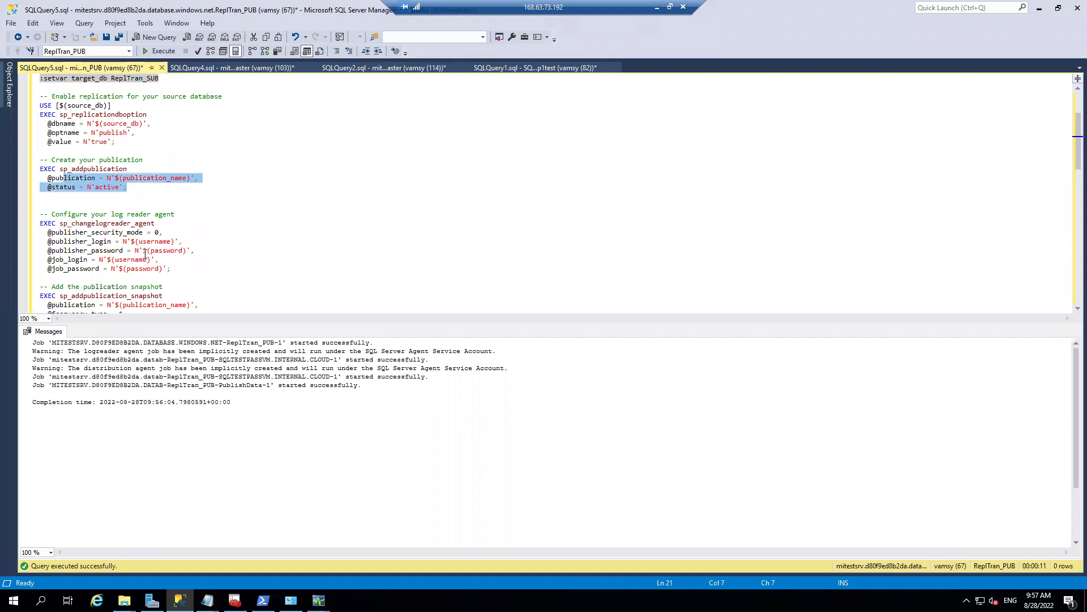
scroll(141, 232, "up", 3)
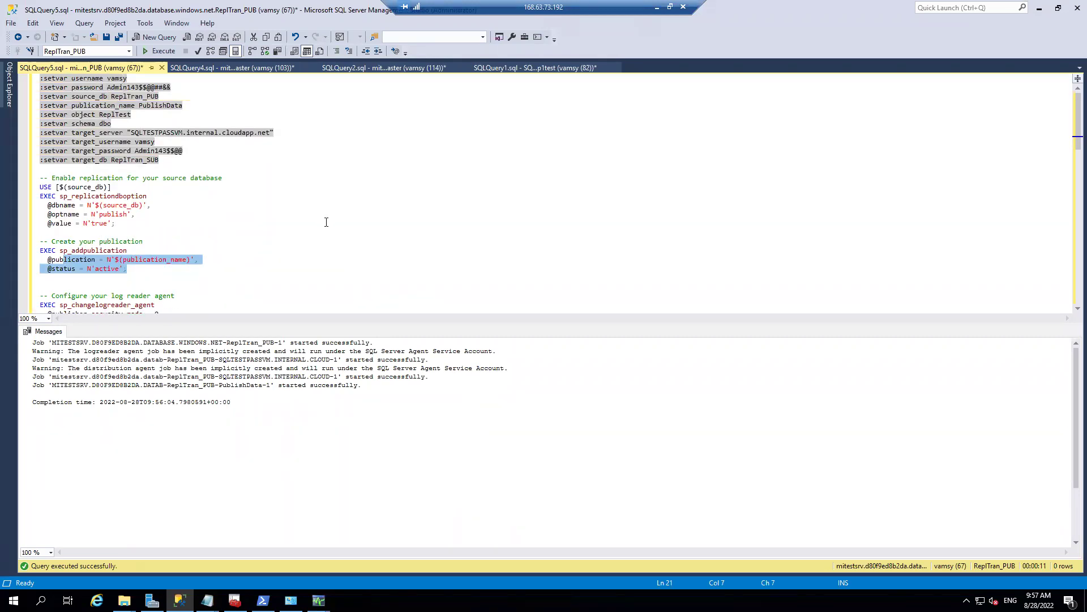
scroll(231, 245, "down", 1)
scroll(182, 271, "down", 4)
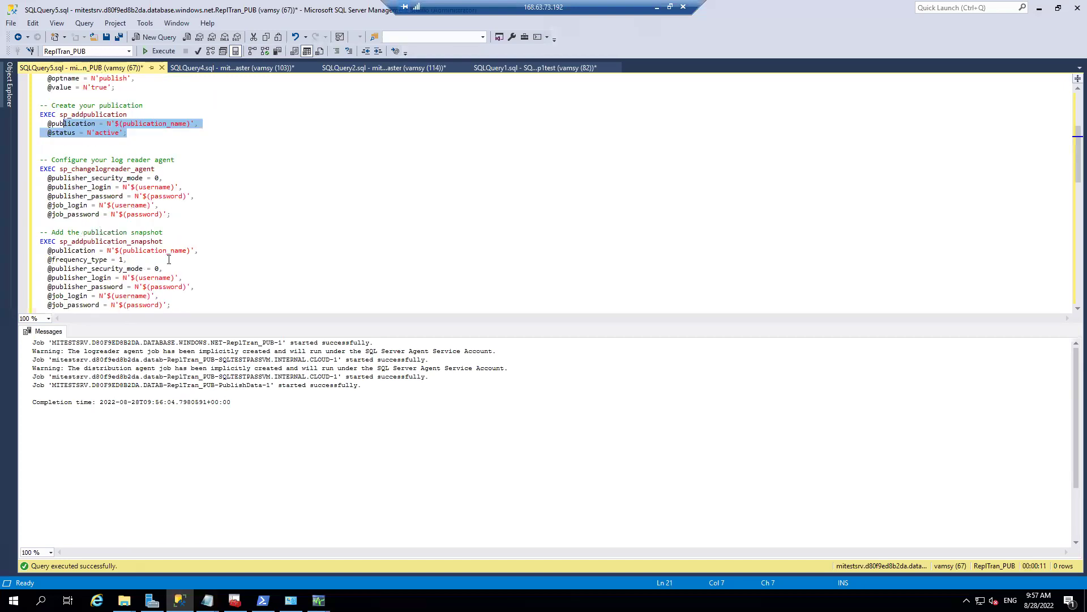
scroll(169, 259, "down", 2)
scroll(162, 233, "down", 2)
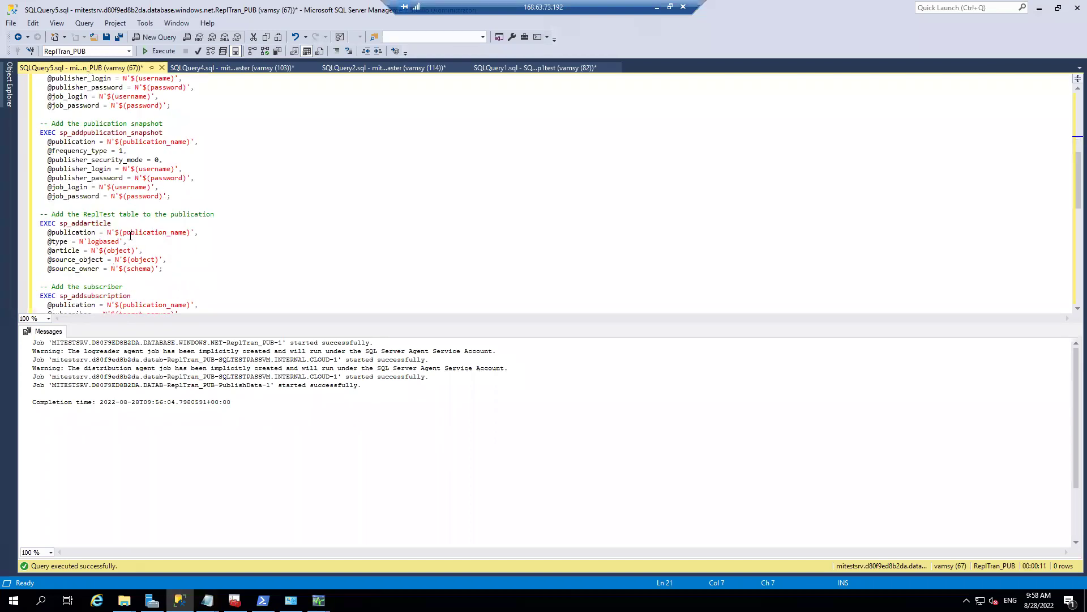
scroll(156, 247, "down", 2)
scroll(167, 247, "down", 2)
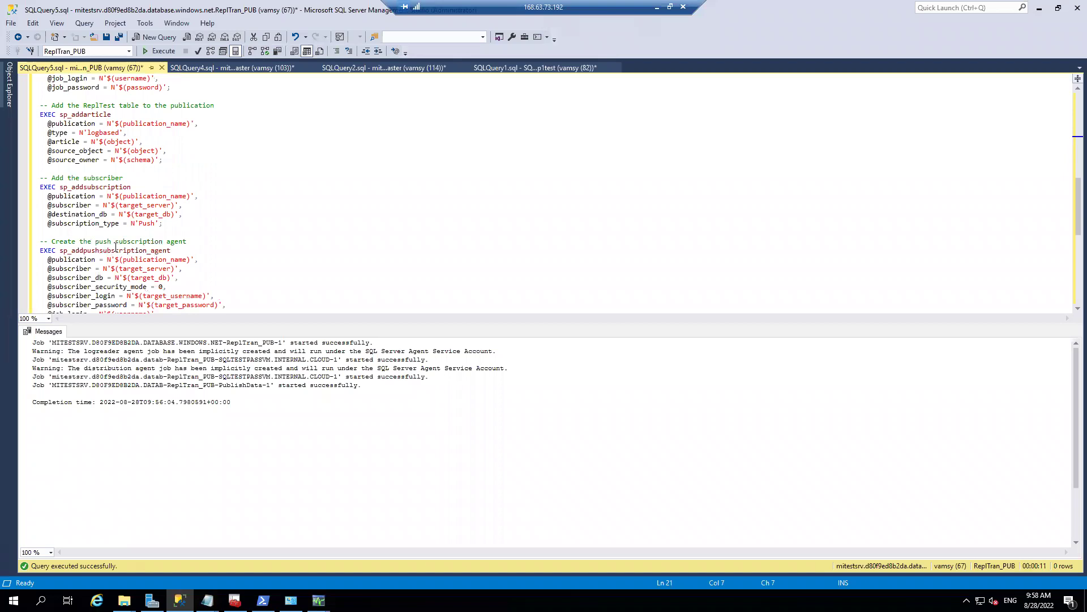
scroll(169, 246, "down", 2)
scroll(169, 246, "down", 2)
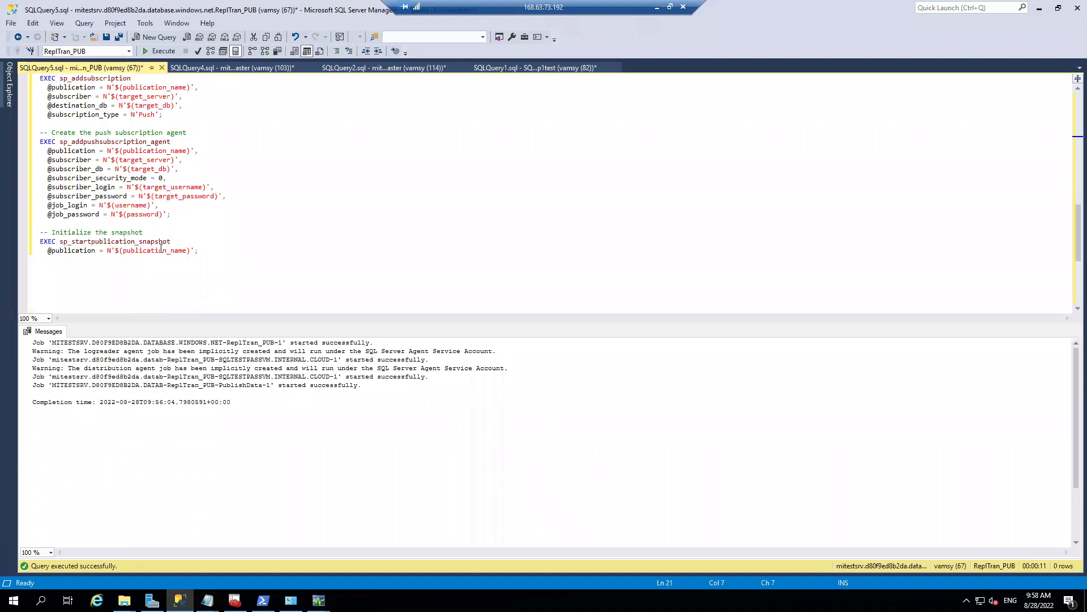
left_click_drag(212, 254, 33, 243)
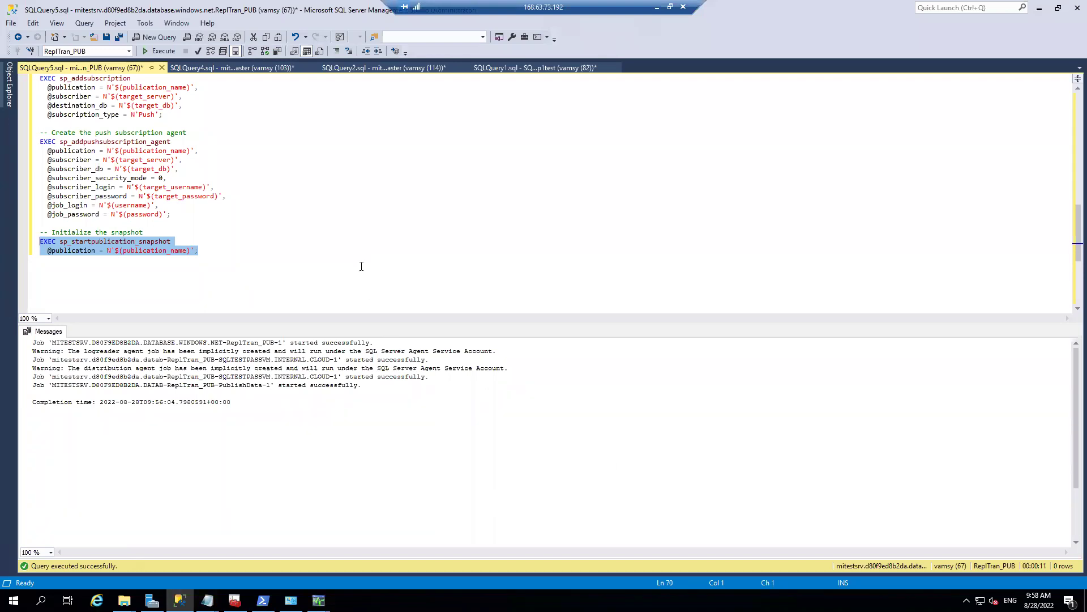
scroll(361, 266, "up", 17)
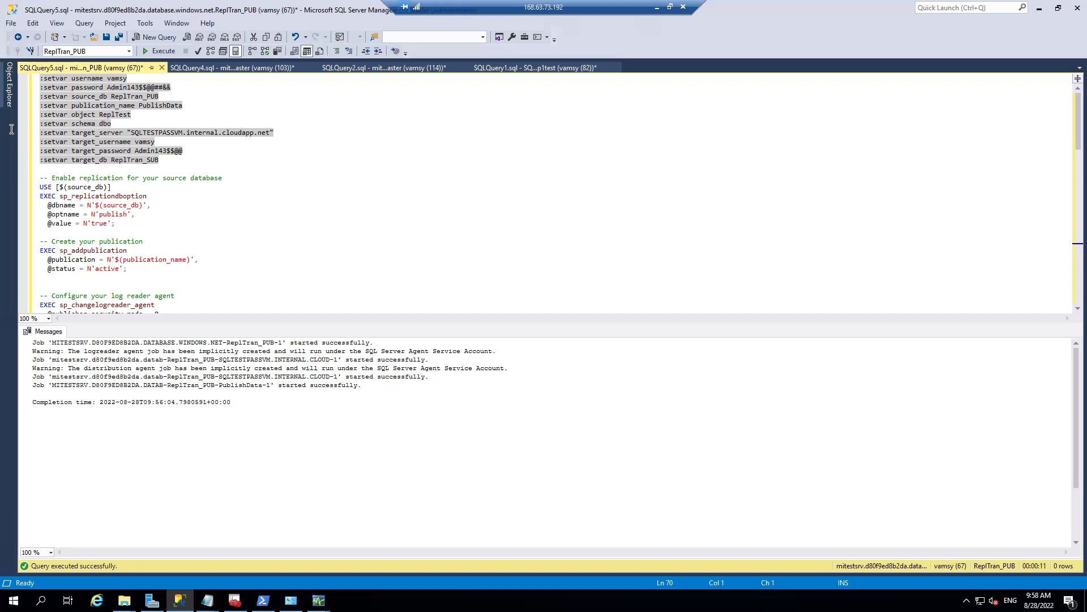
mouse_move(10, 86)
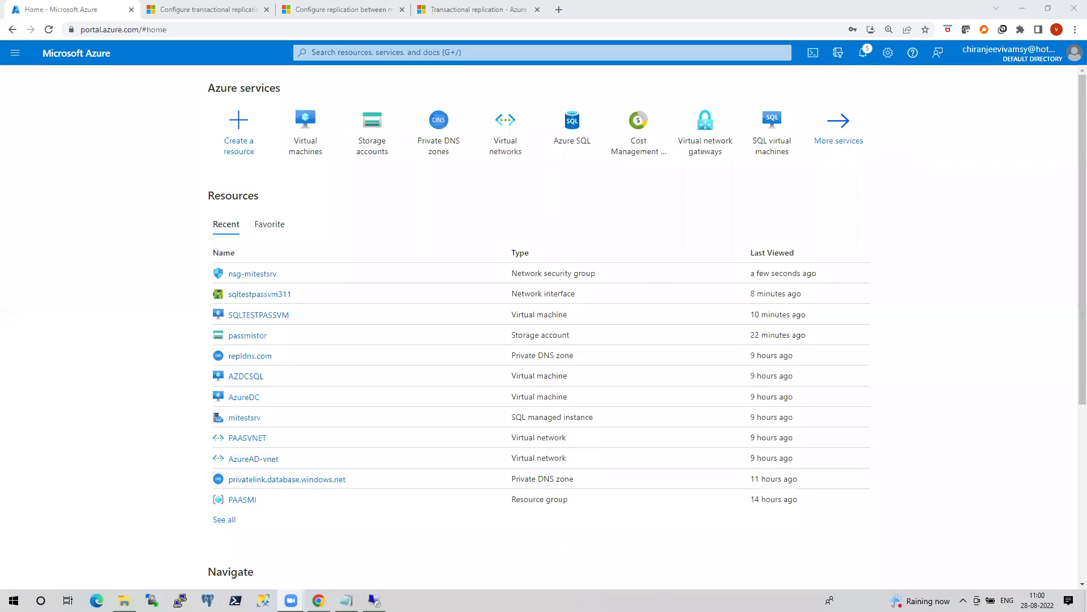
left_click(373, 601)
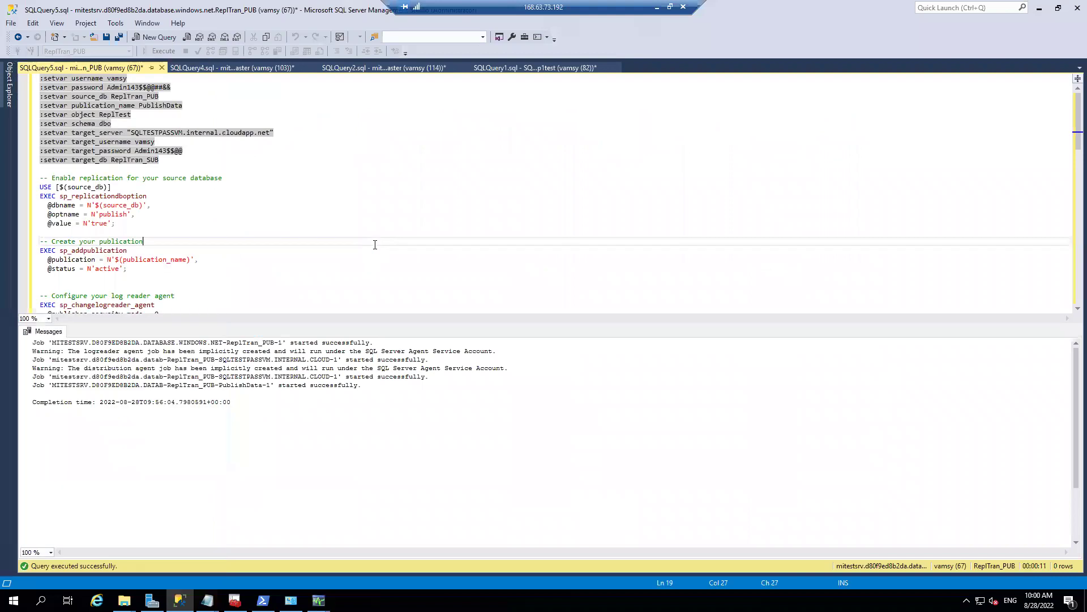
Query the top rows of dbo.repltalk in ReplTran_PUB on mitestsrv, then close it
left_click(9, 85)
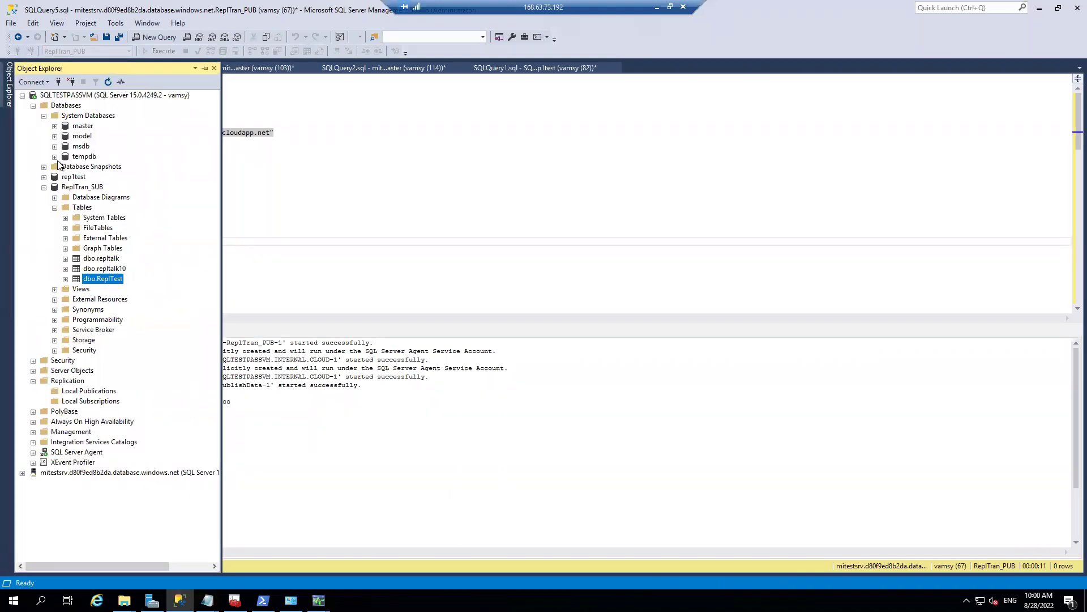
left_click(33, 105)
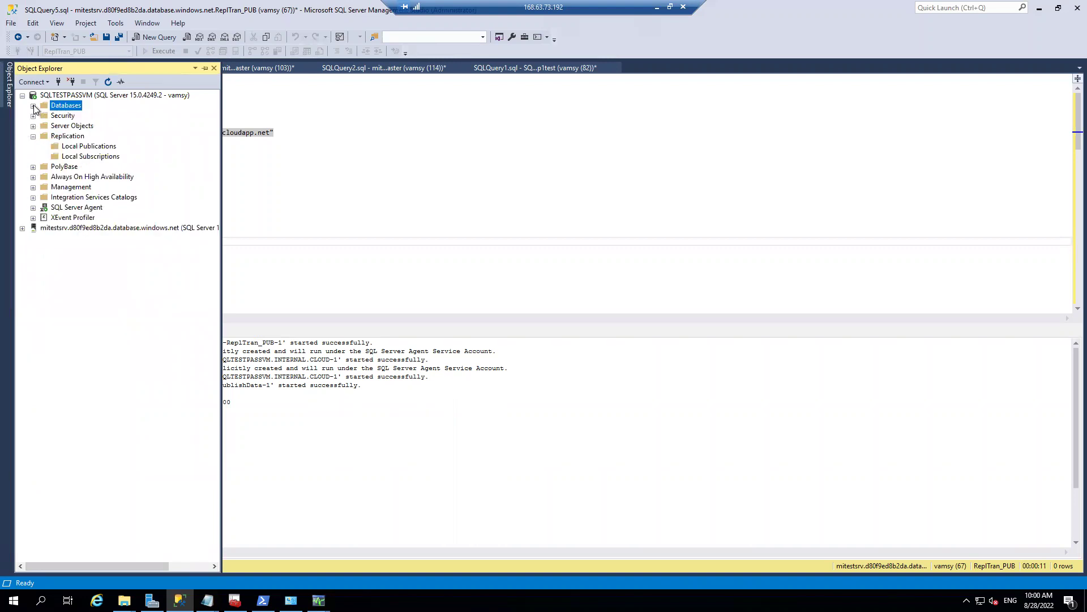
left_click(23, 229)
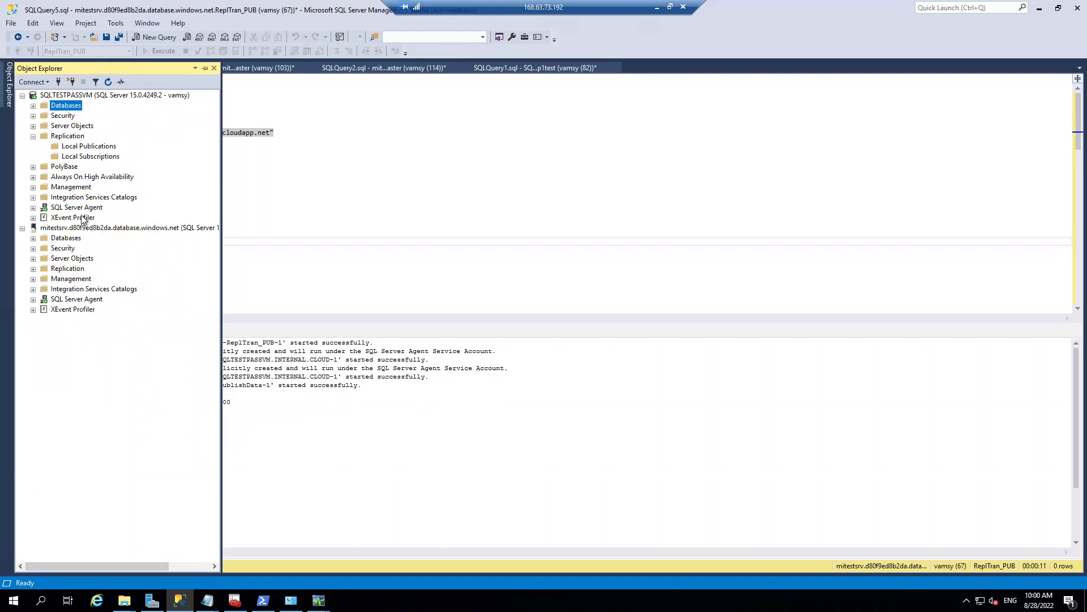
left_click(34, 239)
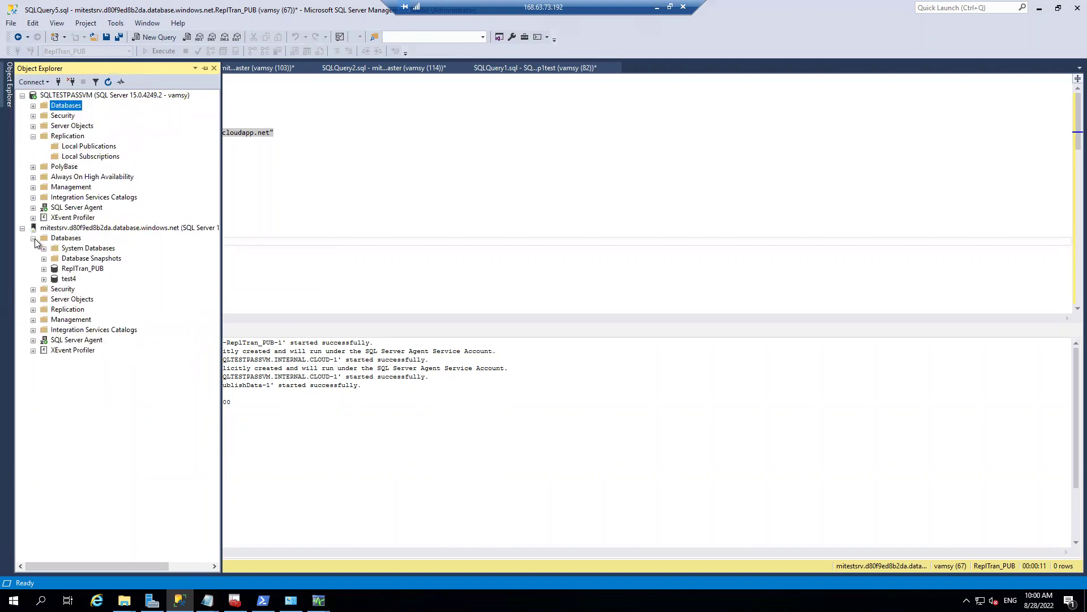
left_click(44, 269)
left_click(55, 289)
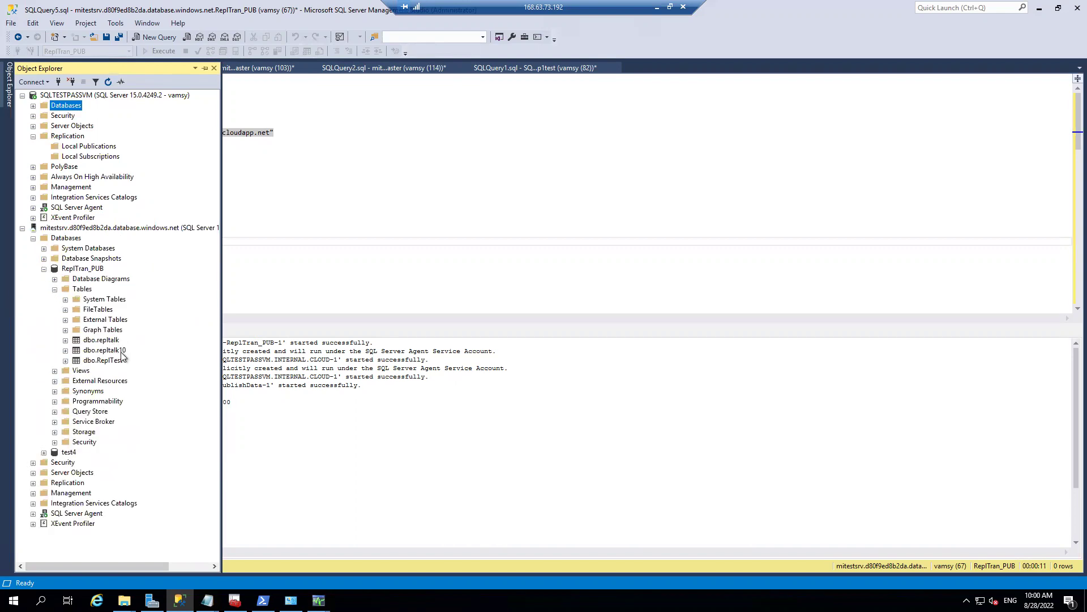
right_click(115, 342)
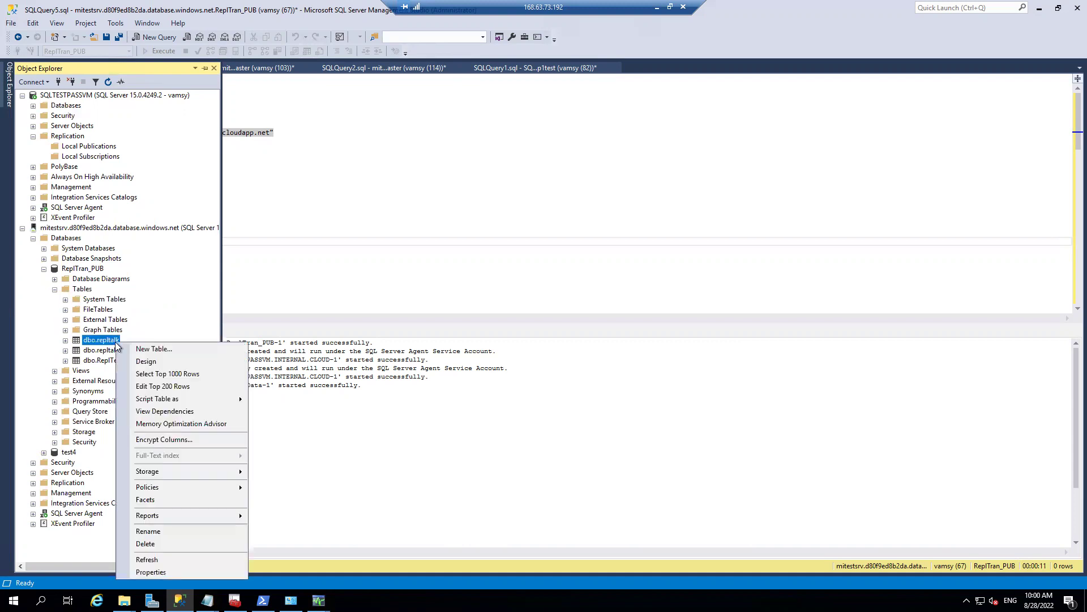
left_click(164, 373)
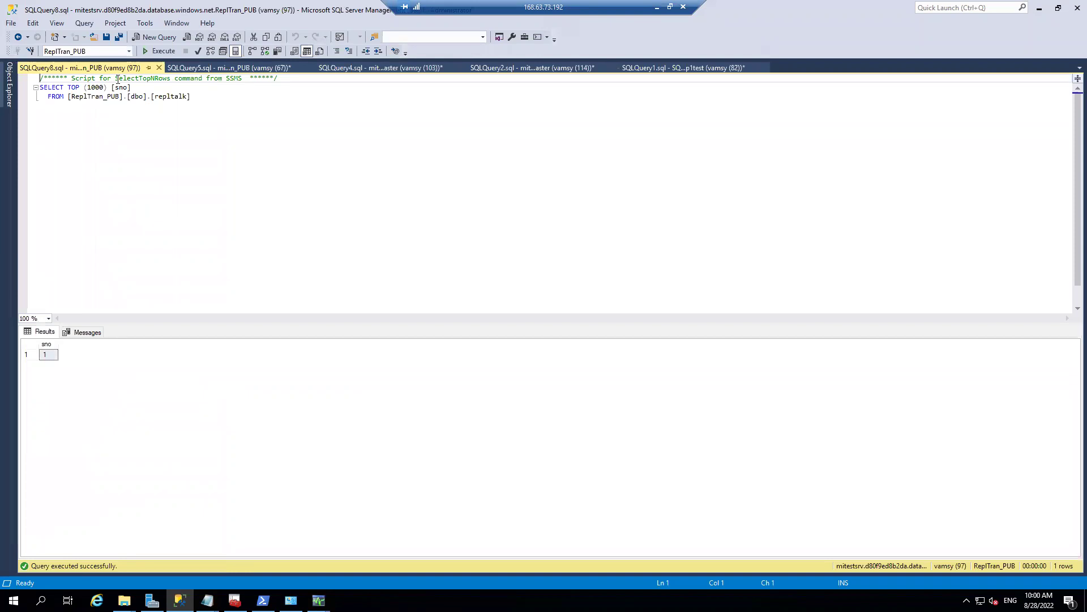
left_click(159, 68)
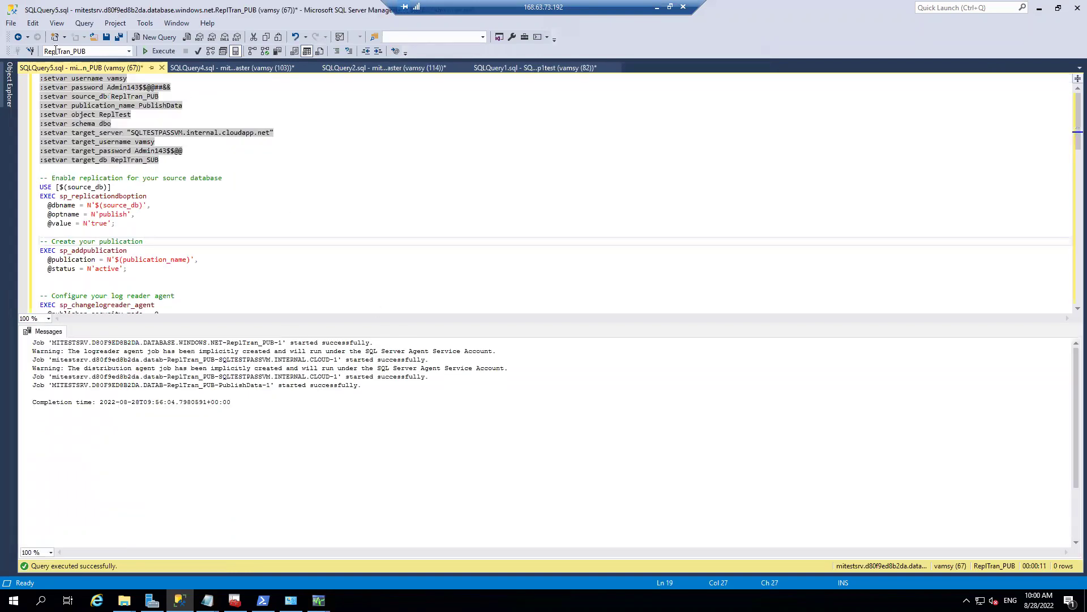
Query the subscriber's dbo.repltalk in ReplTran_SUB, showing row sno 1
left_click(9, 91)
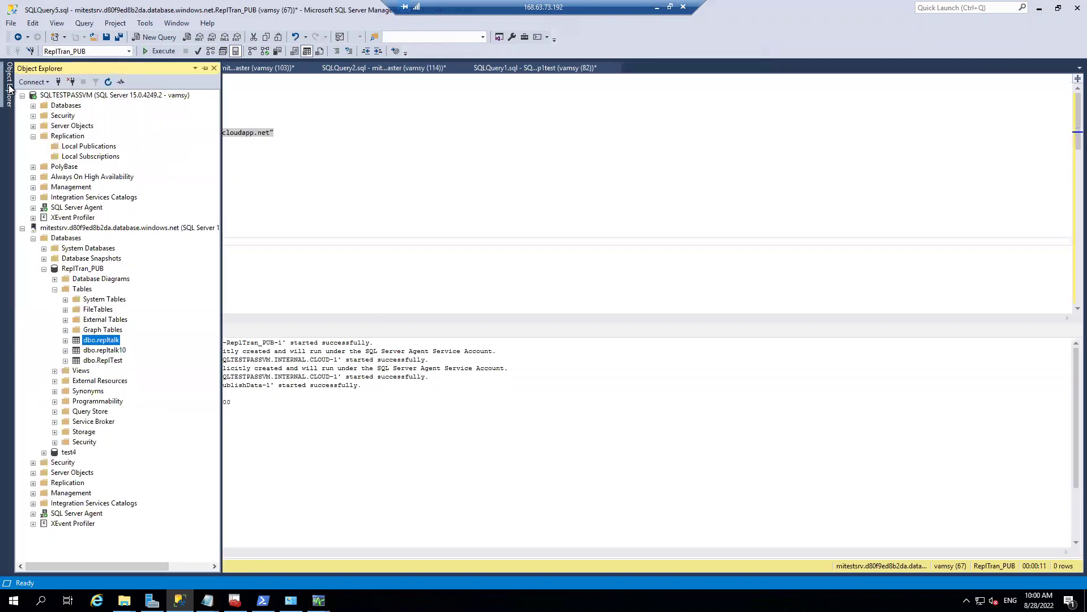
left_click(33, 106)
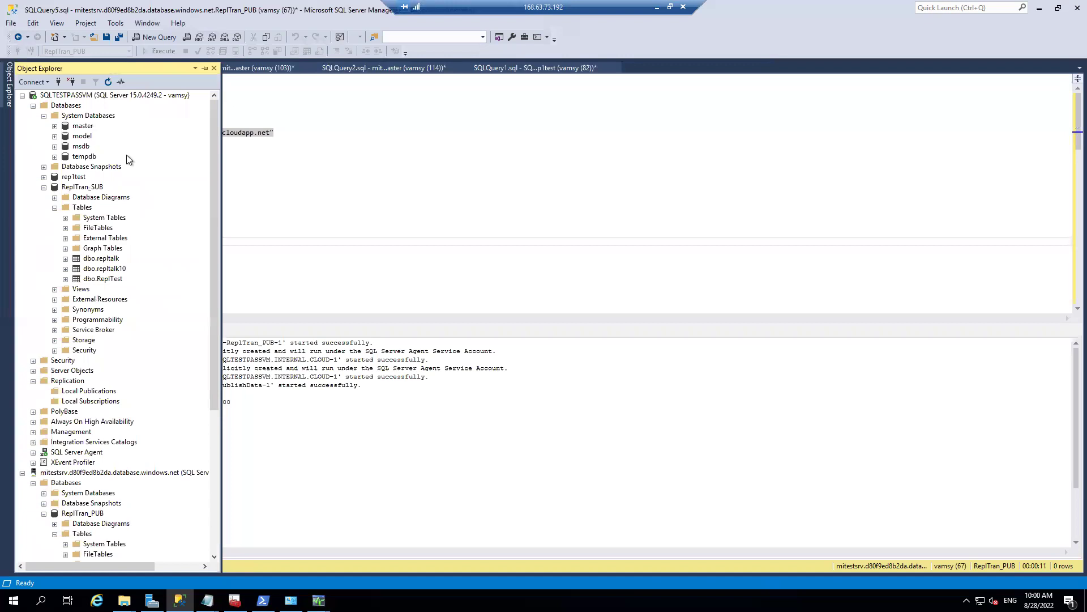
right_click(112, 261)
left_click(164, 289)
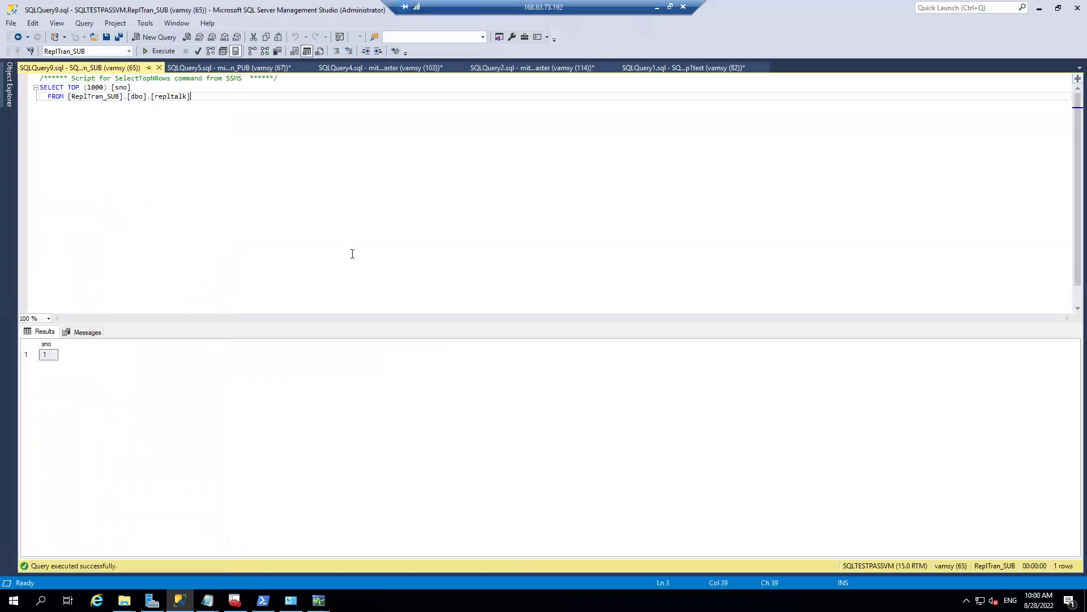
Run TRUNCATE TABLE repltalk, confirm zero rows remain, and close the query unsaved
key("Return")
key("Return")
type("truncat")
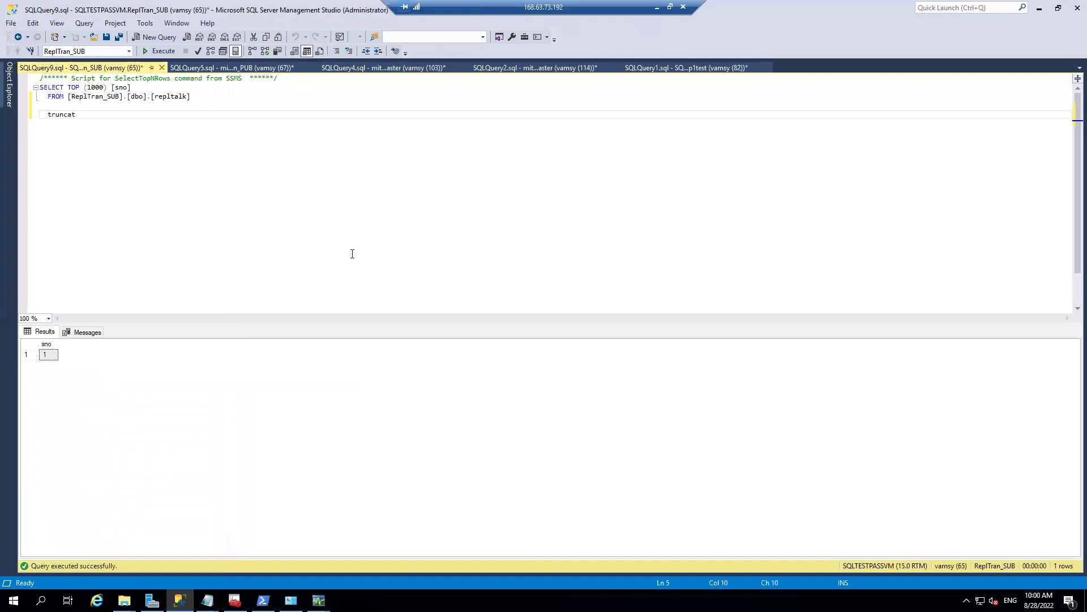
type("e table repltalk")
key("shift+Home")
key("F5")
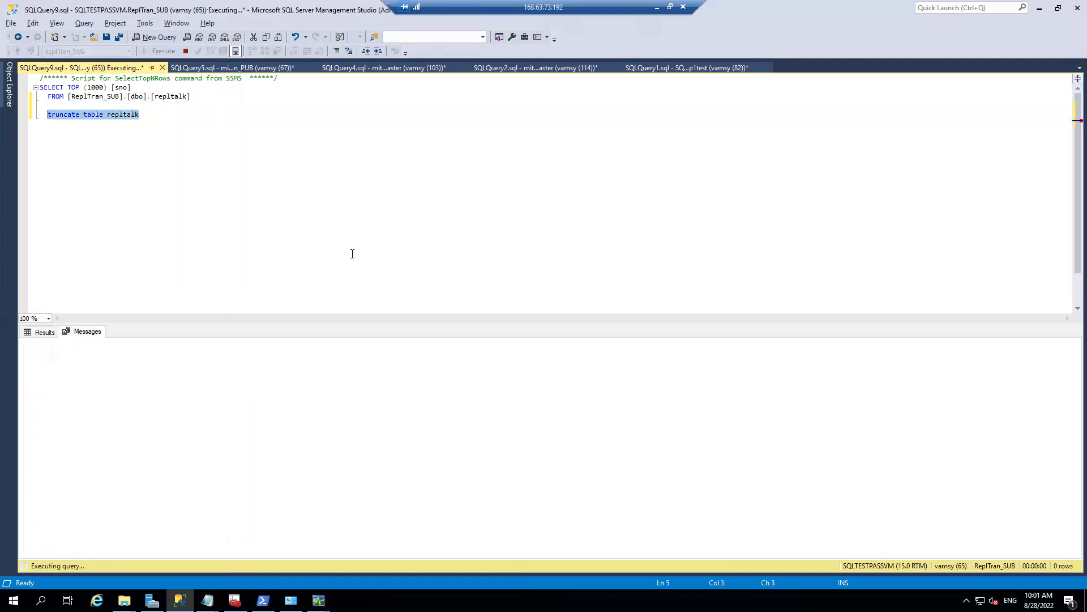
left_click_drag(189, 102, 20, 89)
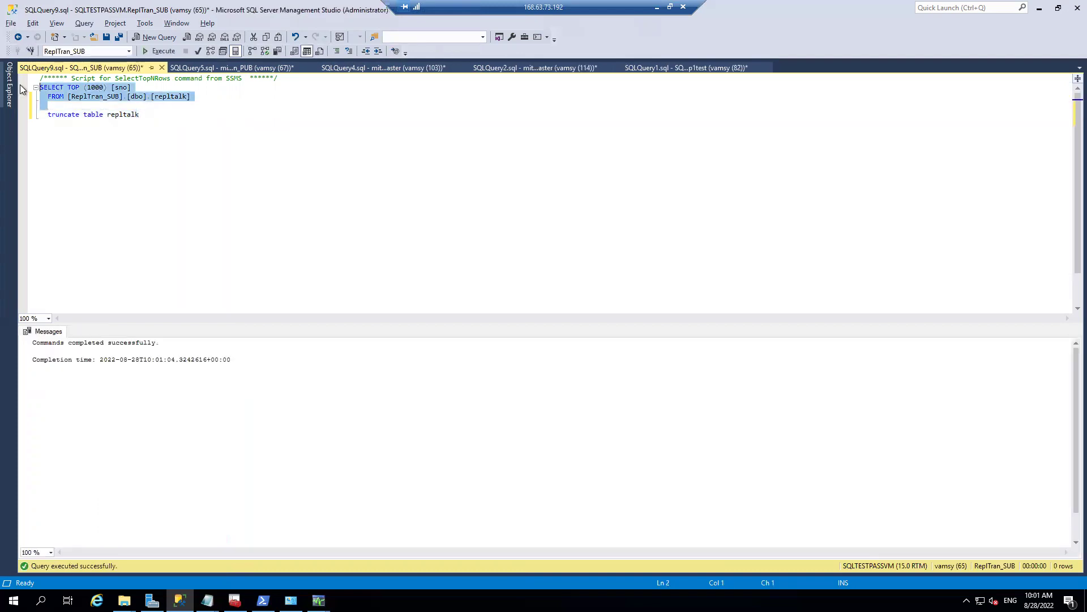
key("F5")
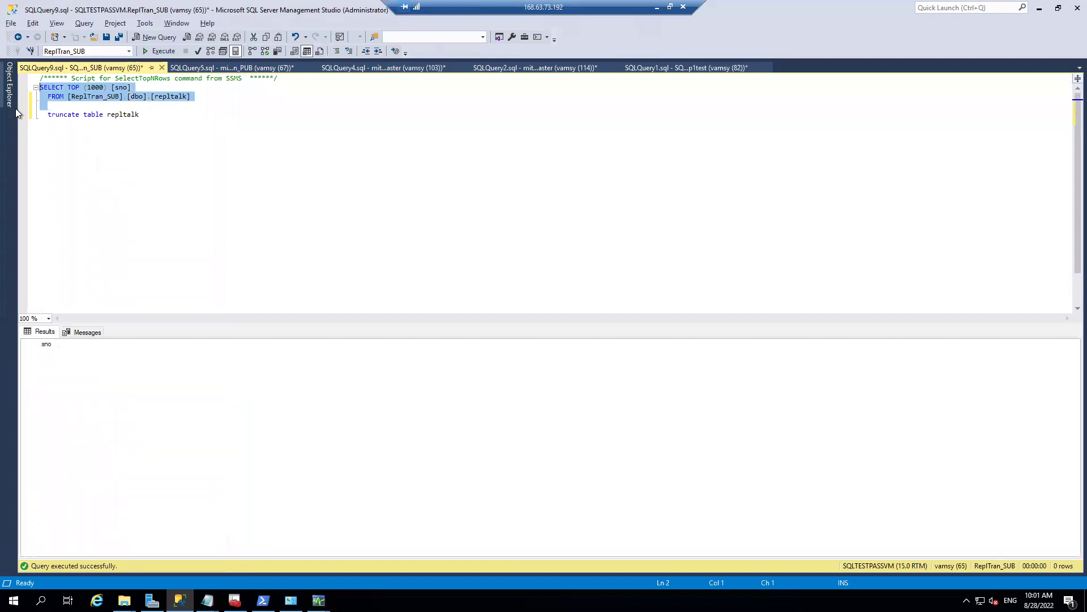
left_click(162, 69)
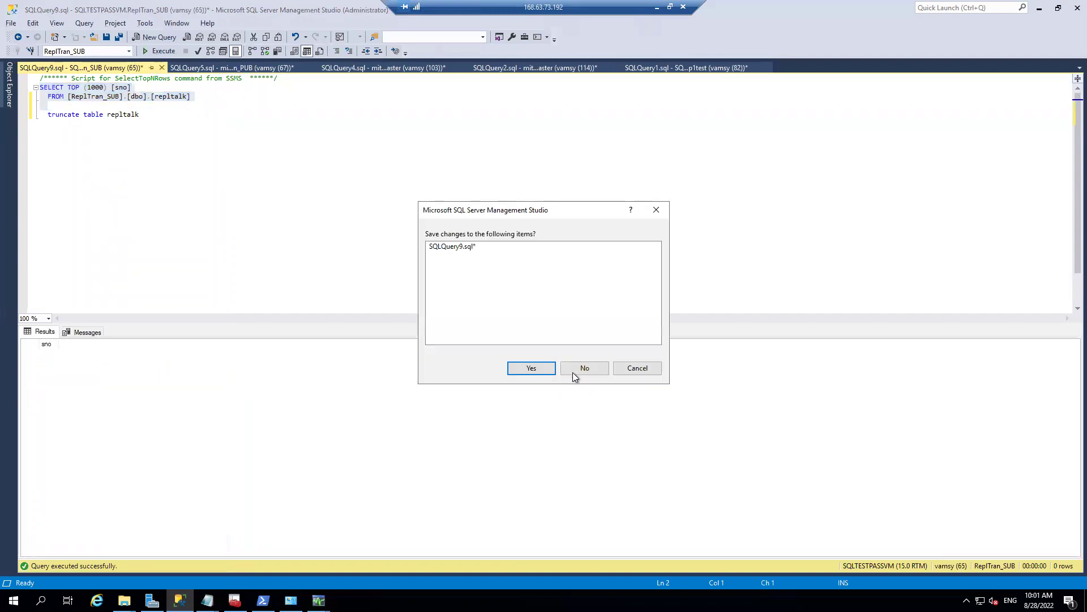
left_click(576, 368)
left_click(9, 85)
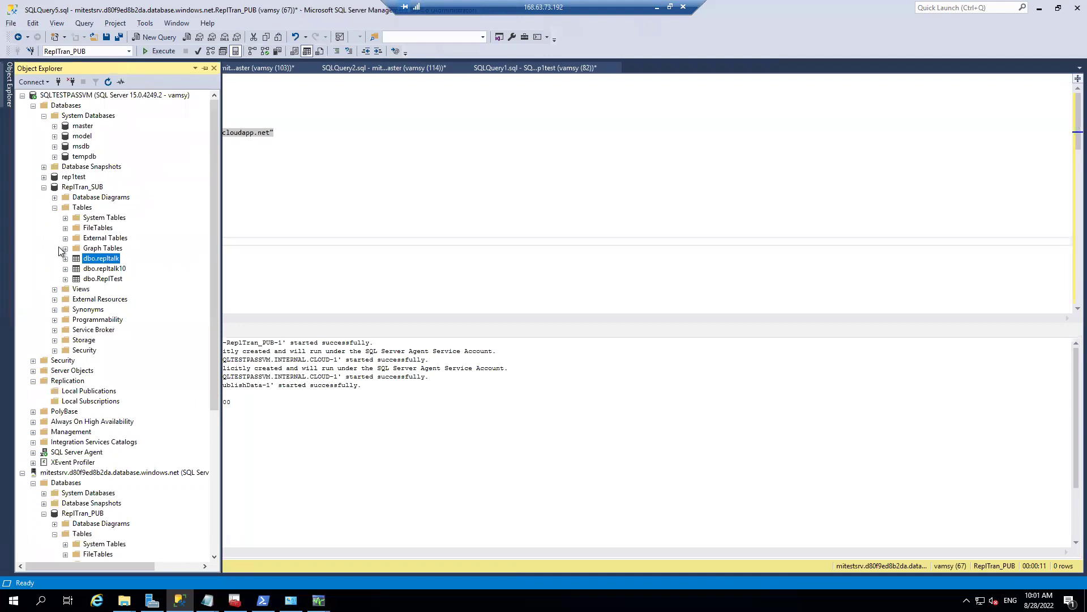
In PublishData's article properties, publish all tables except repltalk10, adding repltalk alongside ReplTest
left_click(23, 95)
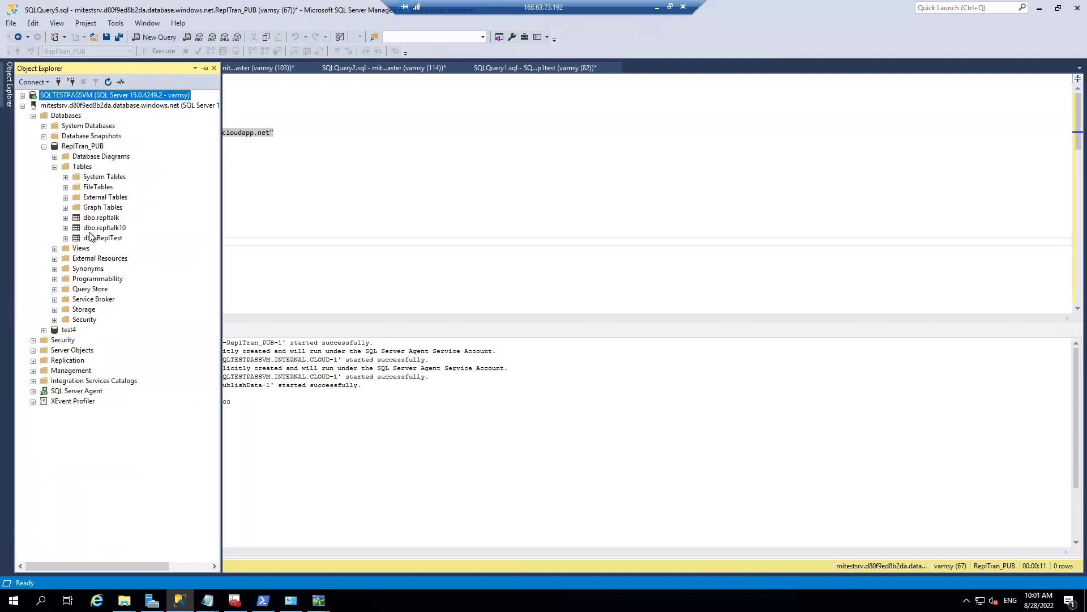
left_click(55, 167)
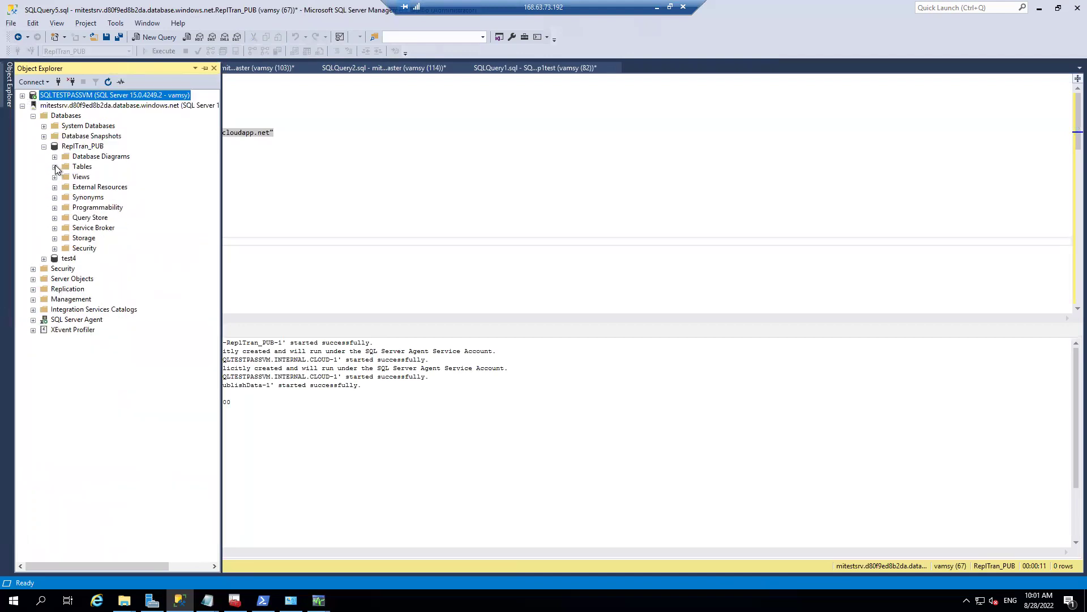
left_click(32, 289)
left_click(44, 300)
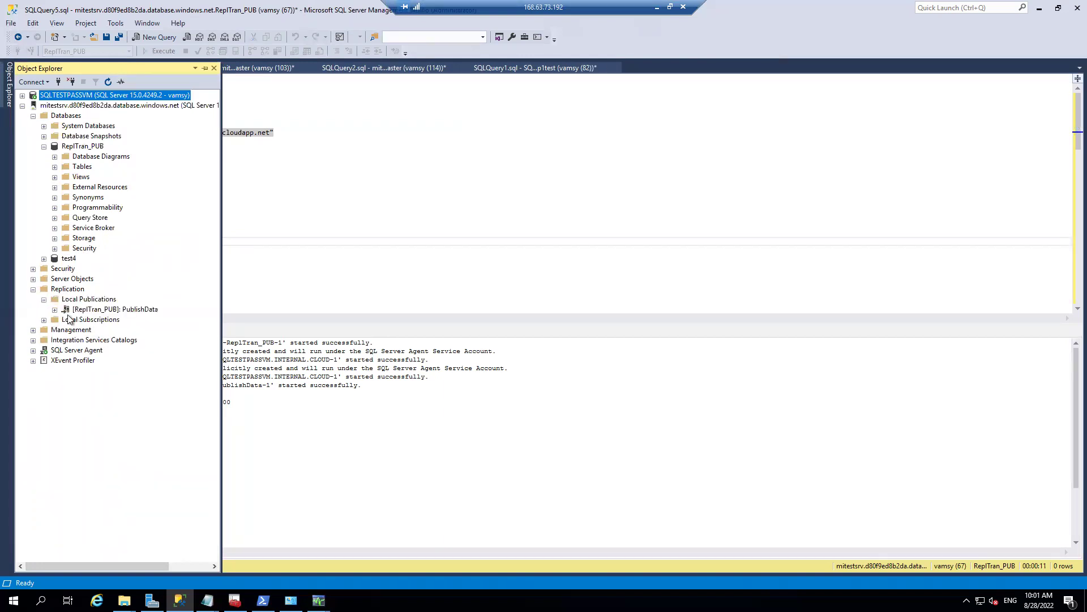
right_click(121, 310)
left_click(156, 468)
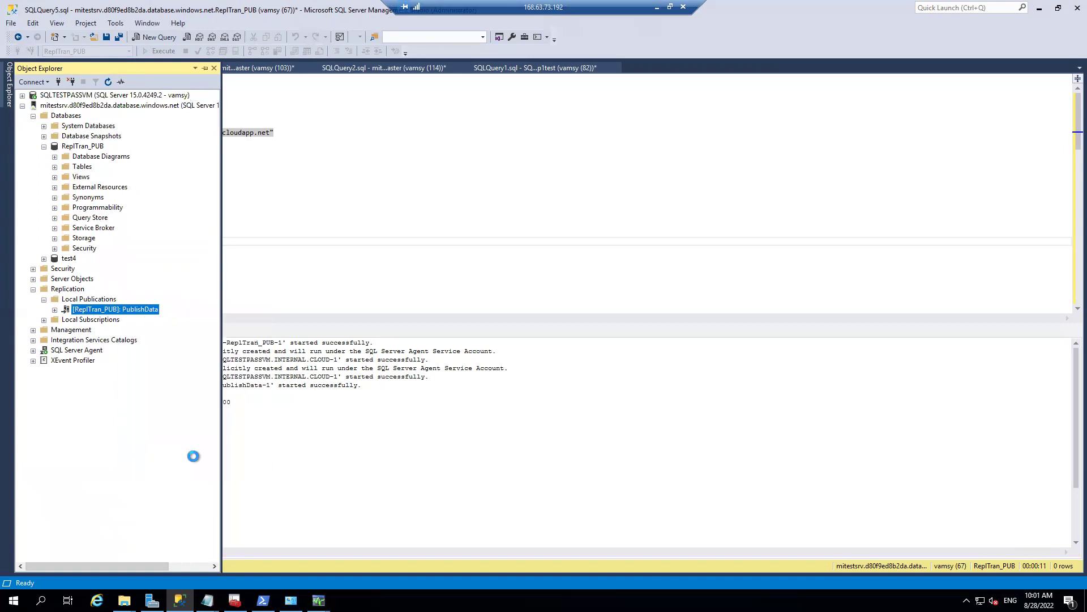
left_click(370, 147)
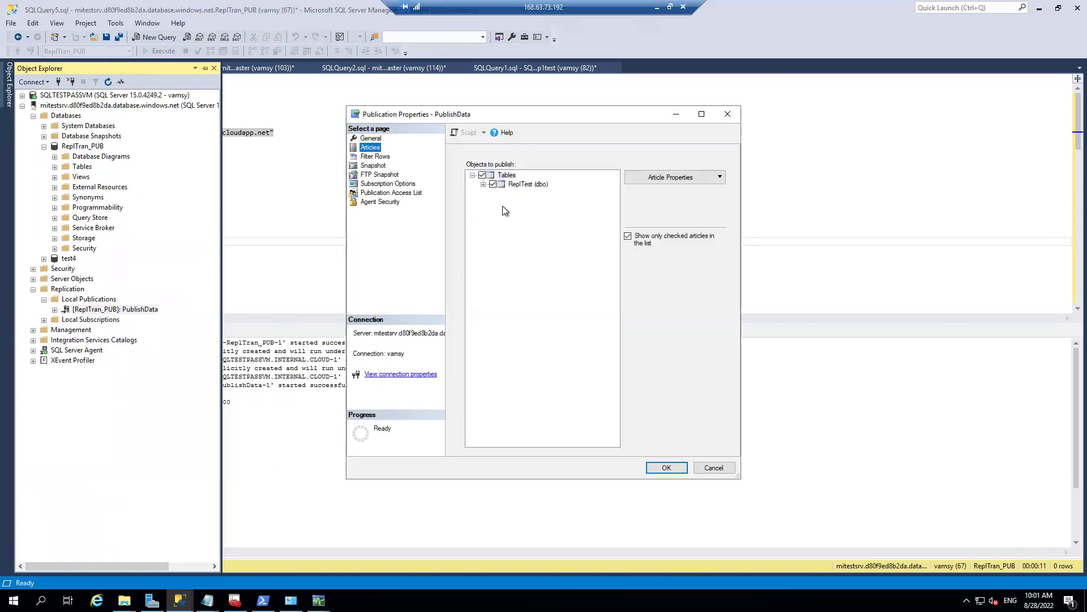
left_click(482, 176)
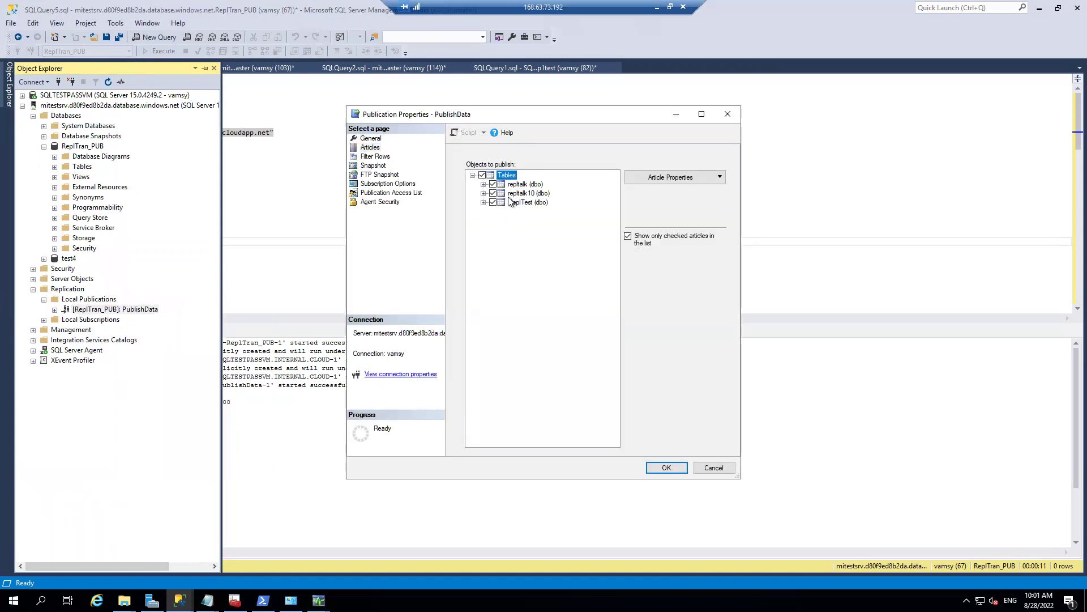
left_click(492, 193)
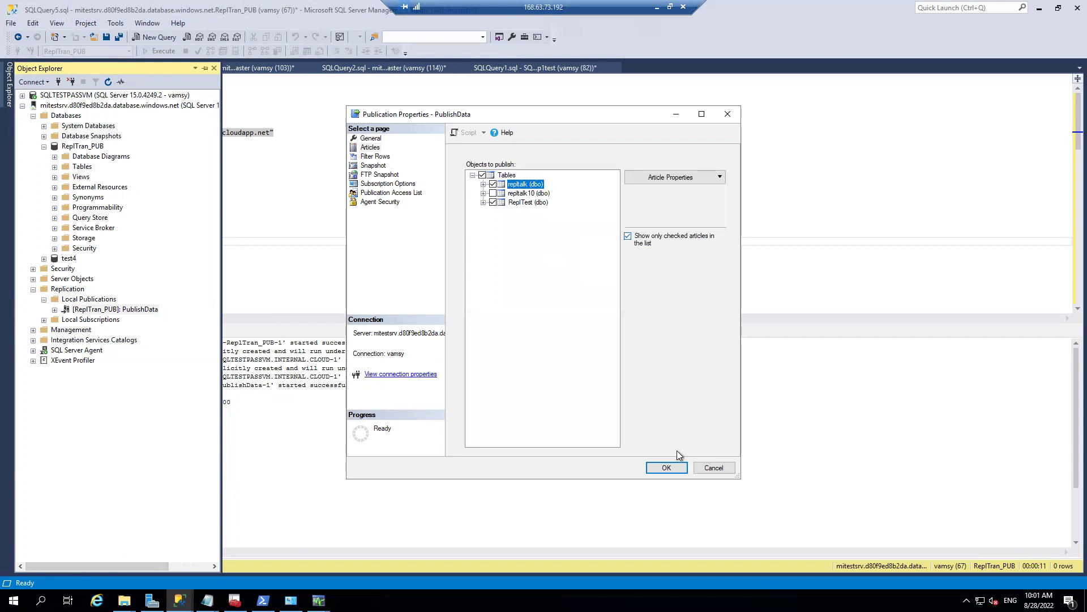
left_click(655, 463)
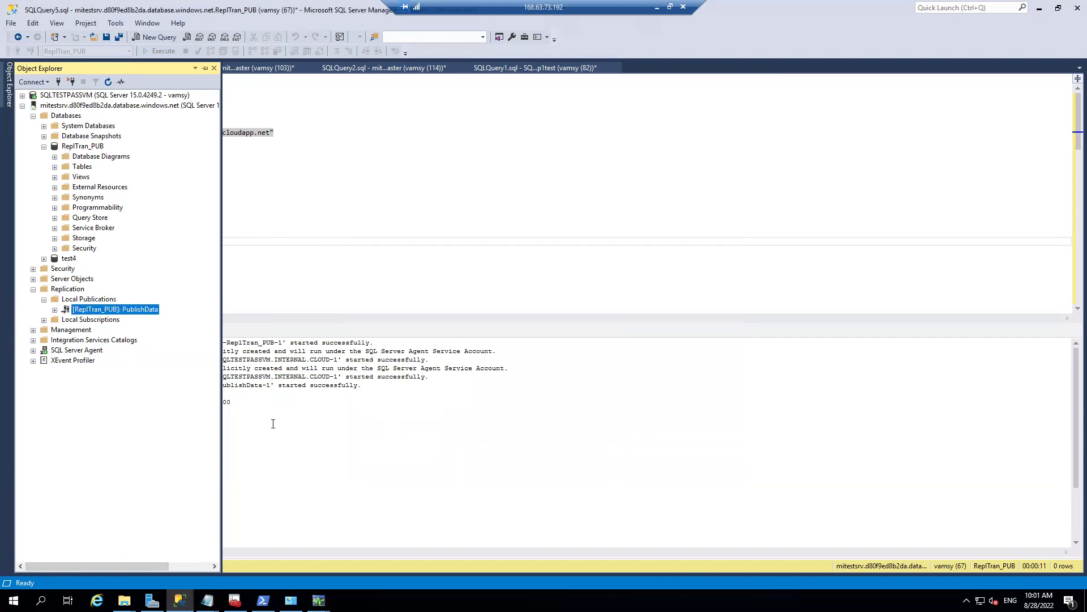
left_click(318, 599)
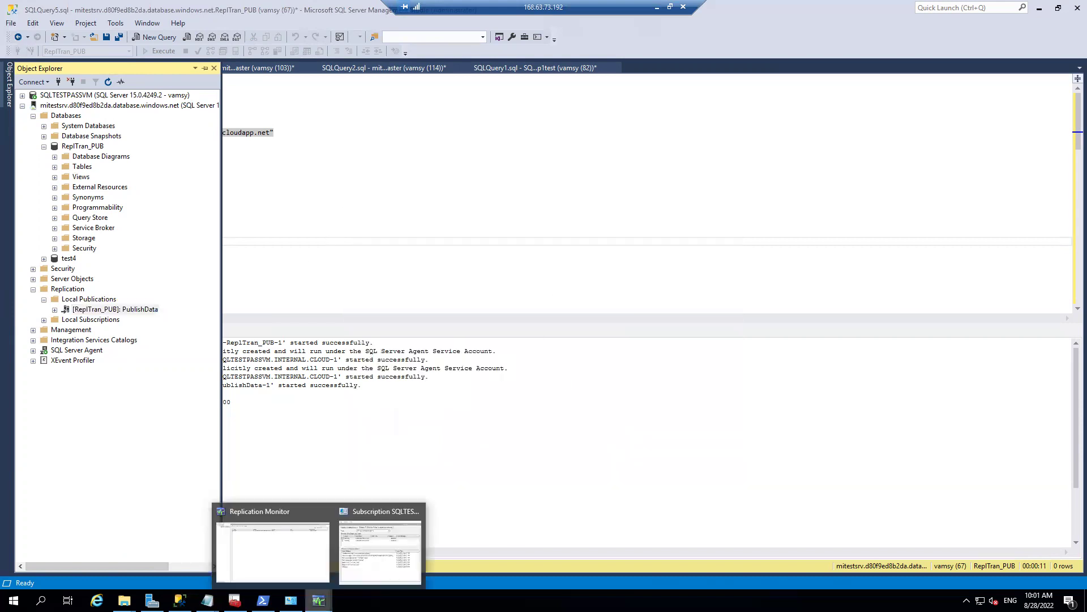
Close the subscription window and browse passmistor's replshare/unc publication folder showing four ReplTest_2 files
left_click(380, 549)
left_click(731, 142)
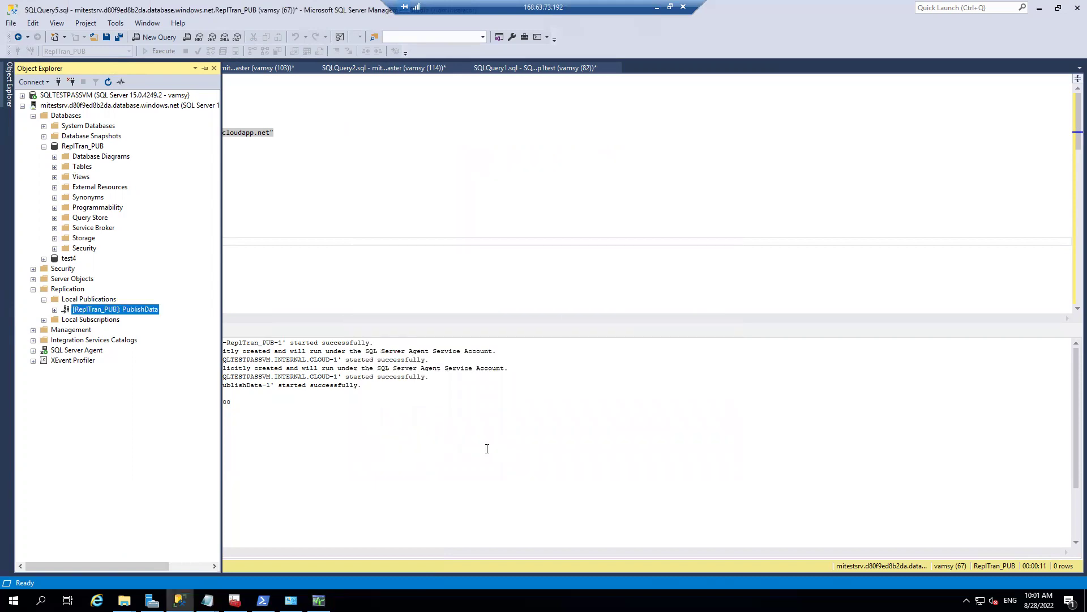
left_click(657, 7)
left_click(372, 144)
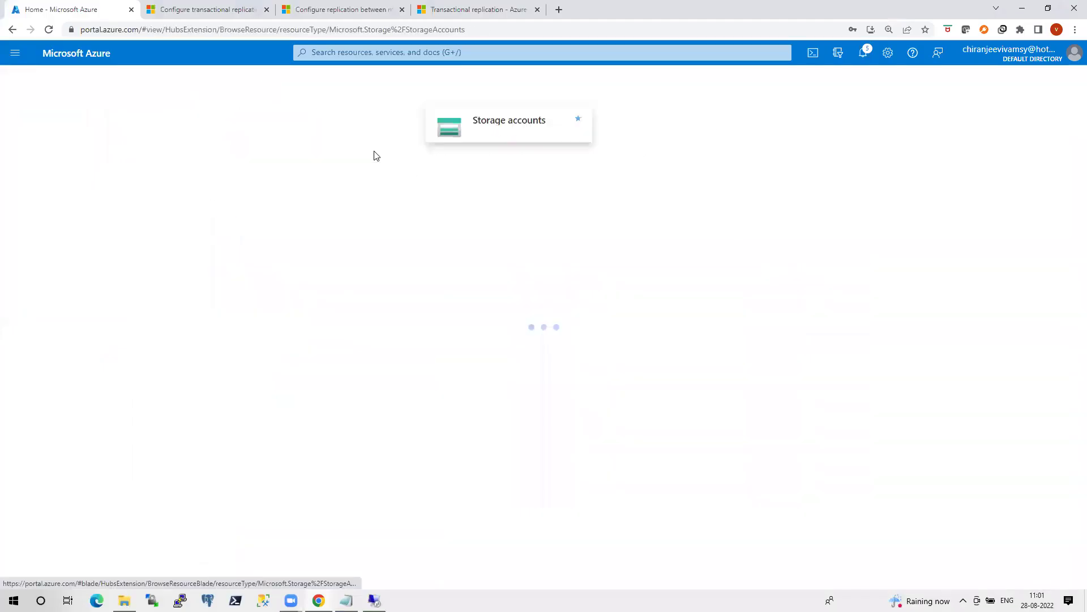
left_click(63, 233)
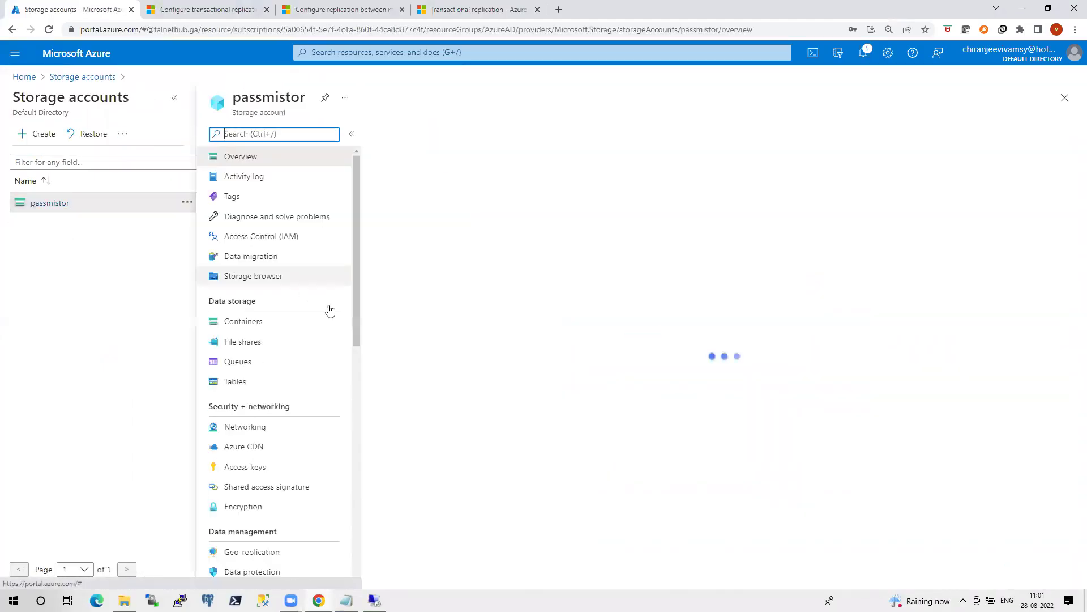
left_click(255, 362)
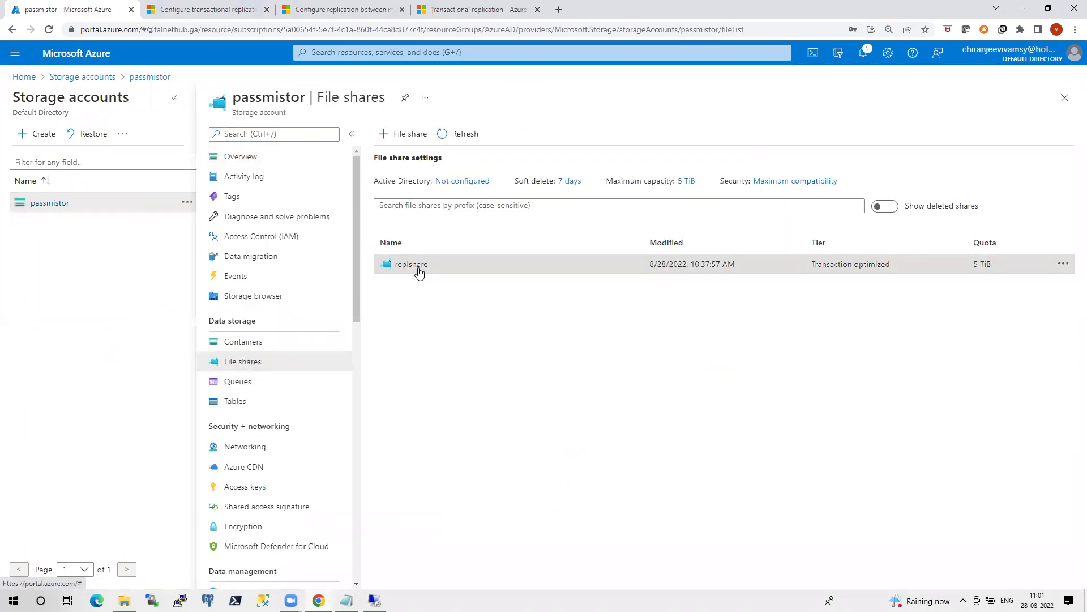
left_click(412, 265)
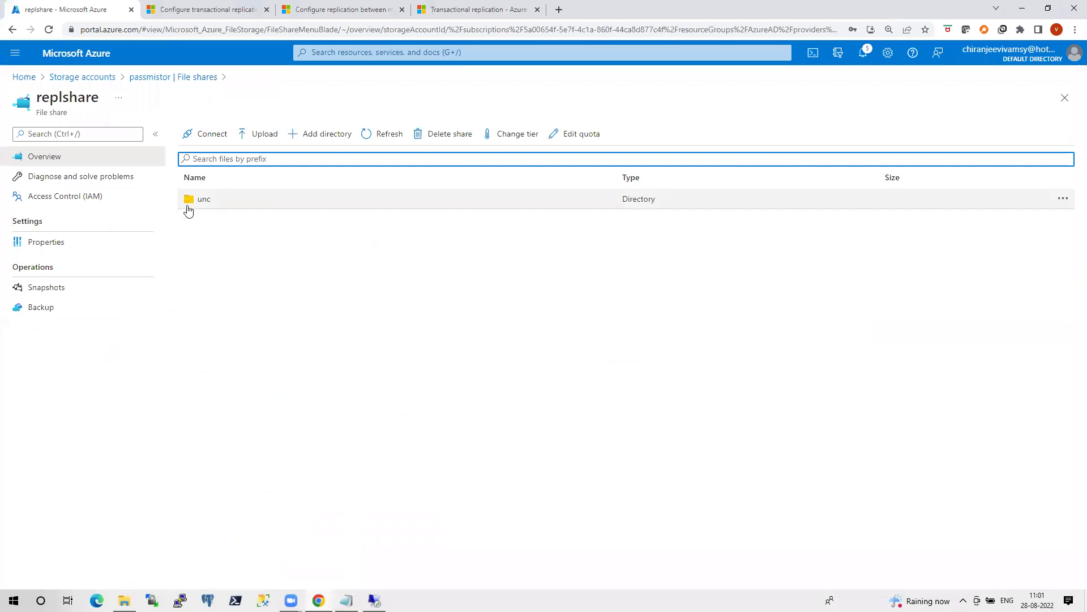
left_click(204, 205)
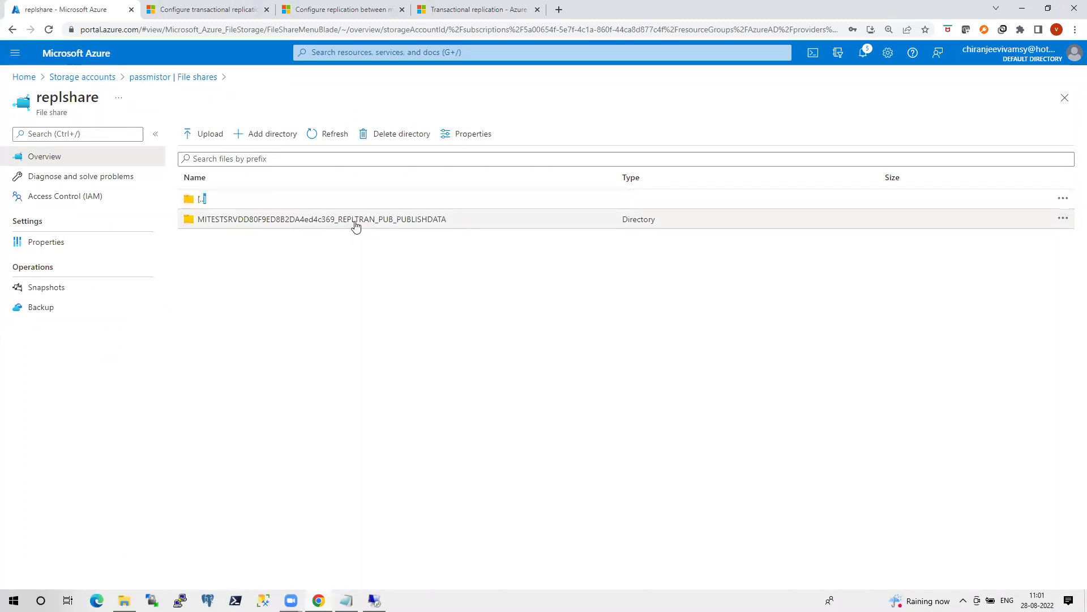
left_click(356, 226)
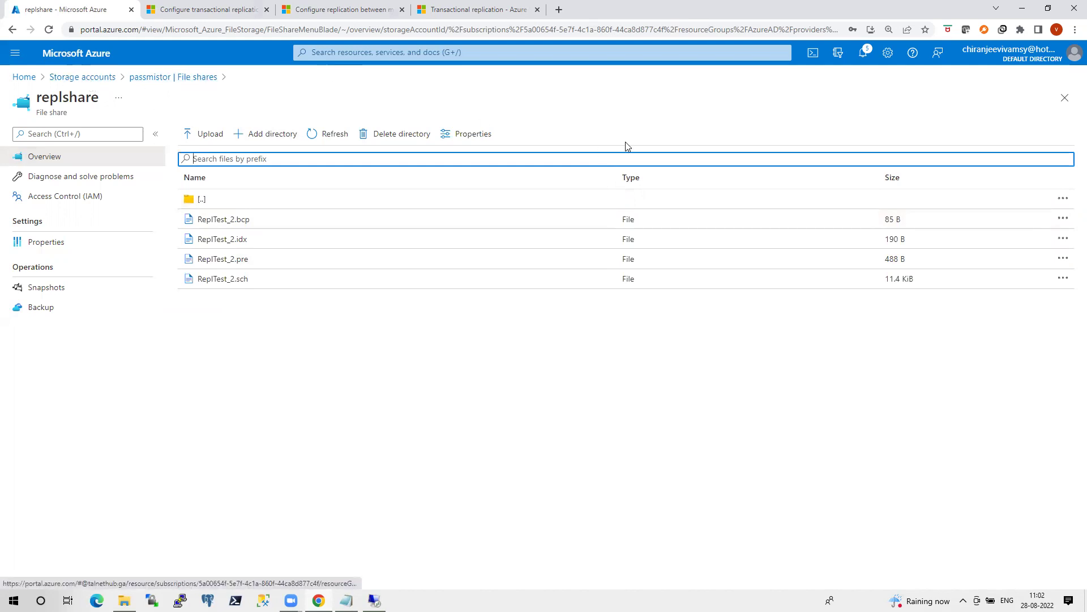
left_click(375, 601)
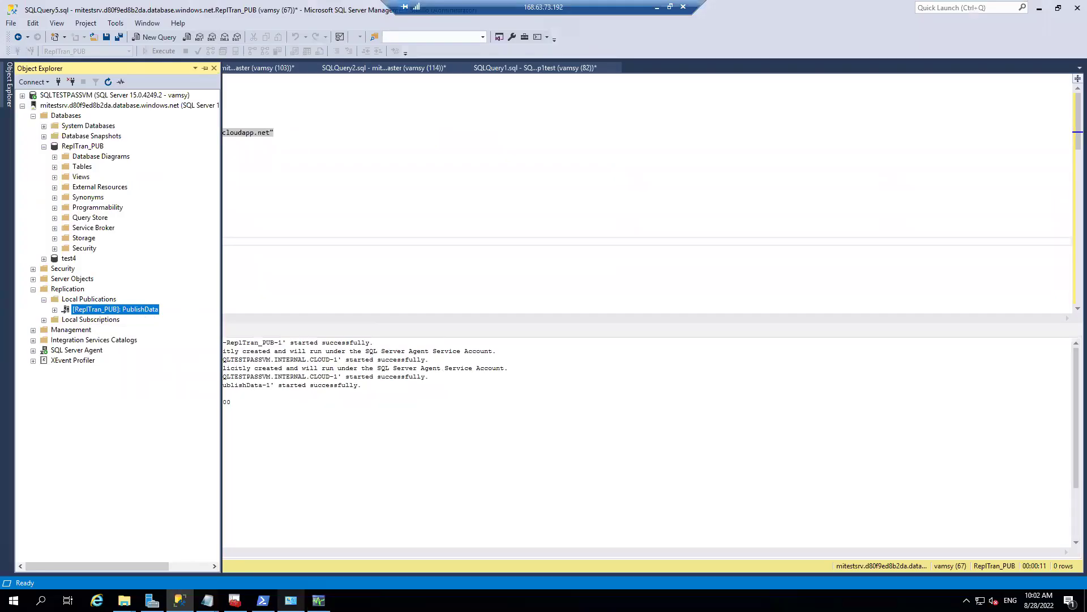
Start PublishData's Snapshot Agent again from the Agents tab in Replication Monitor
left_click(319, 601)
left_click(251, 46)
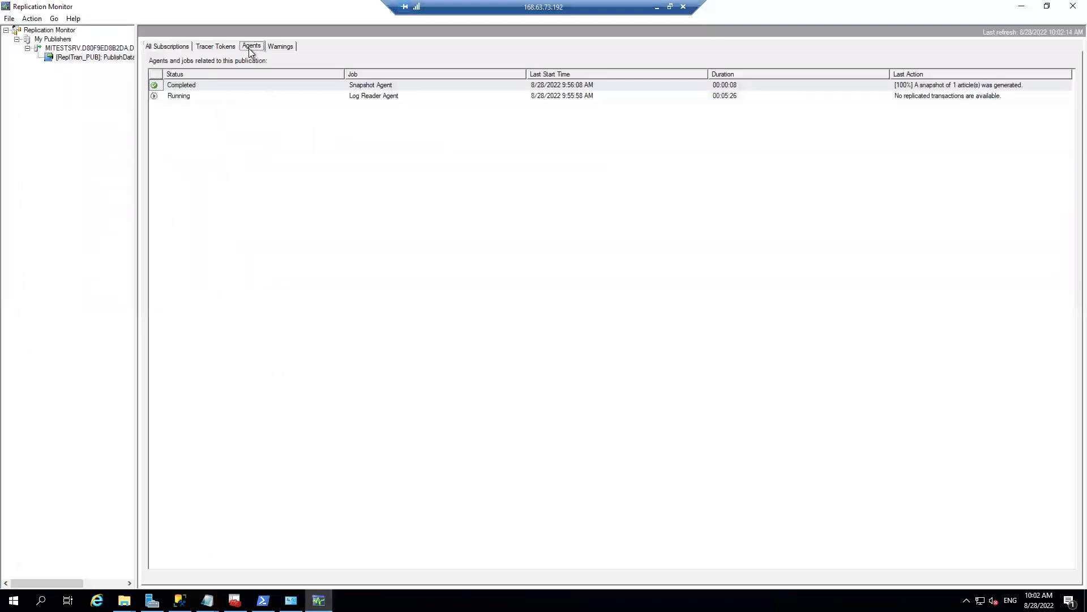
right_click(194, 86)
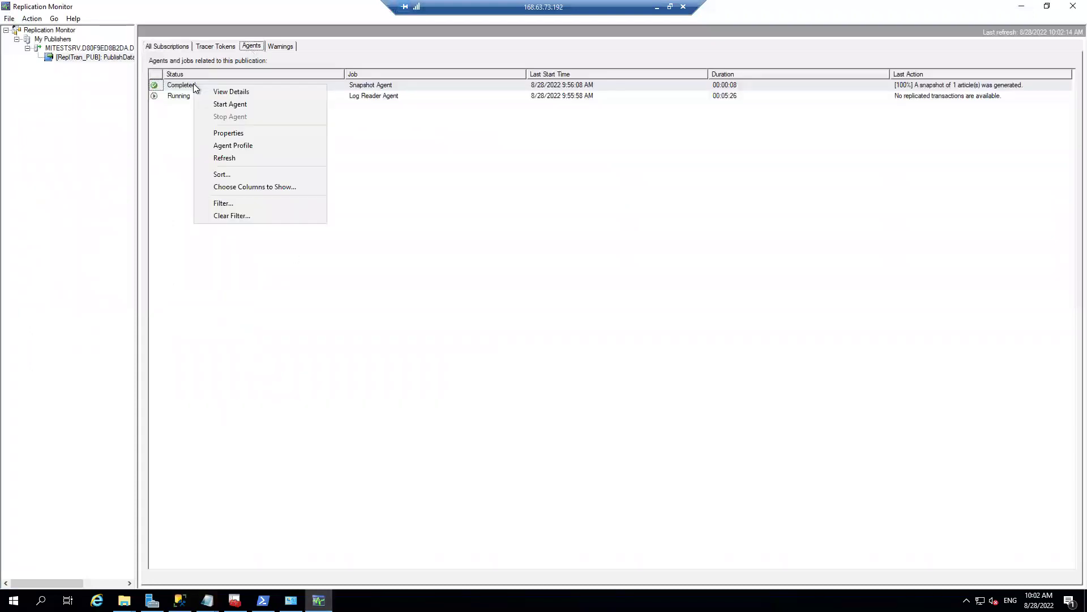
left_click(220, 102)
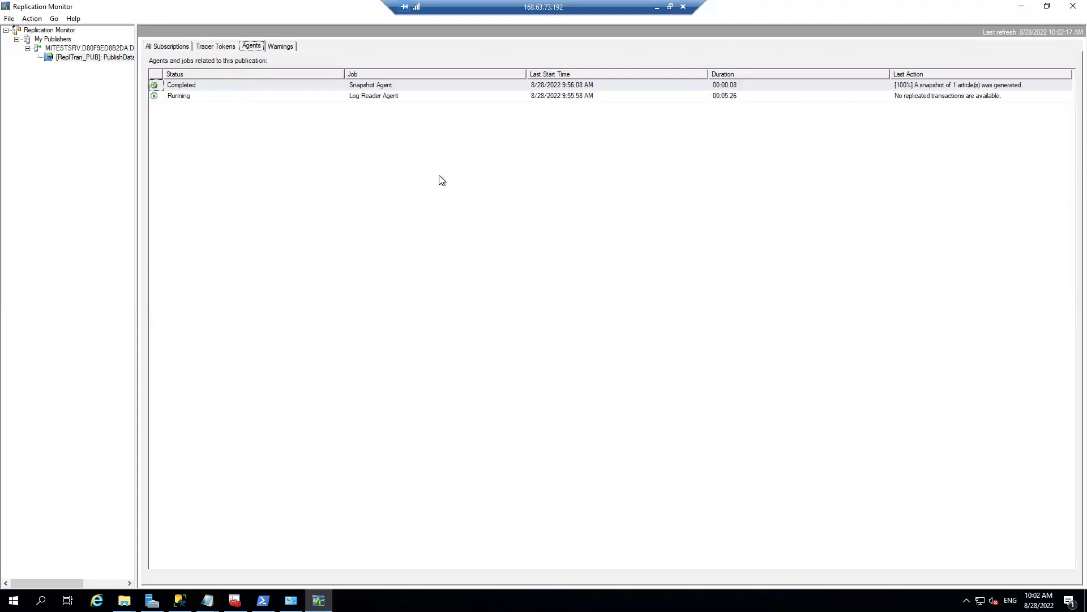
Refresh the agent status until the Snapshot Agent shows running, then view its details
left_click(32, 19)
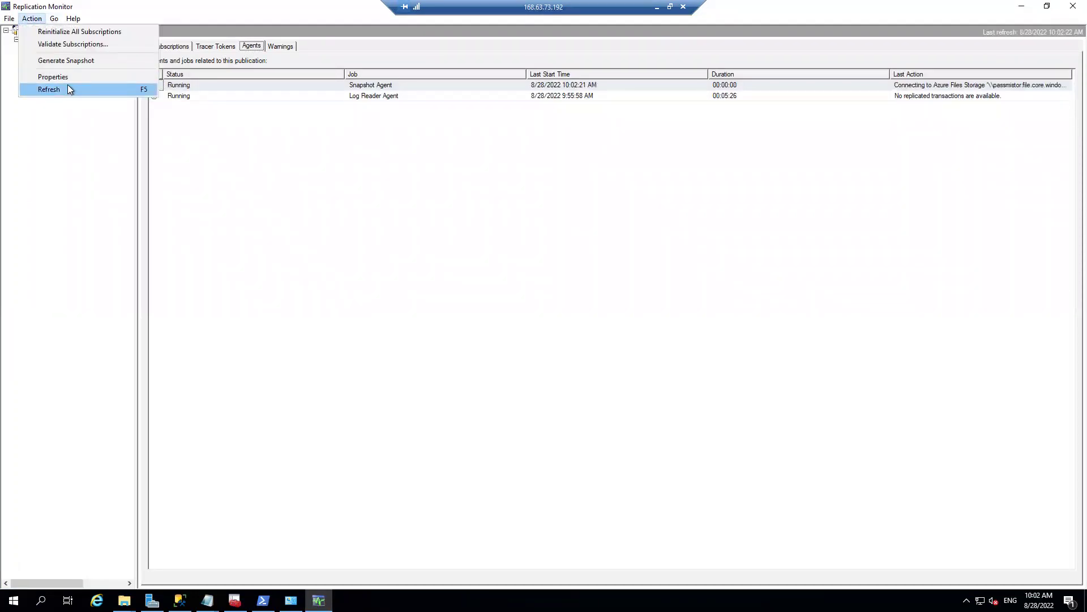
left_click(67, 88)
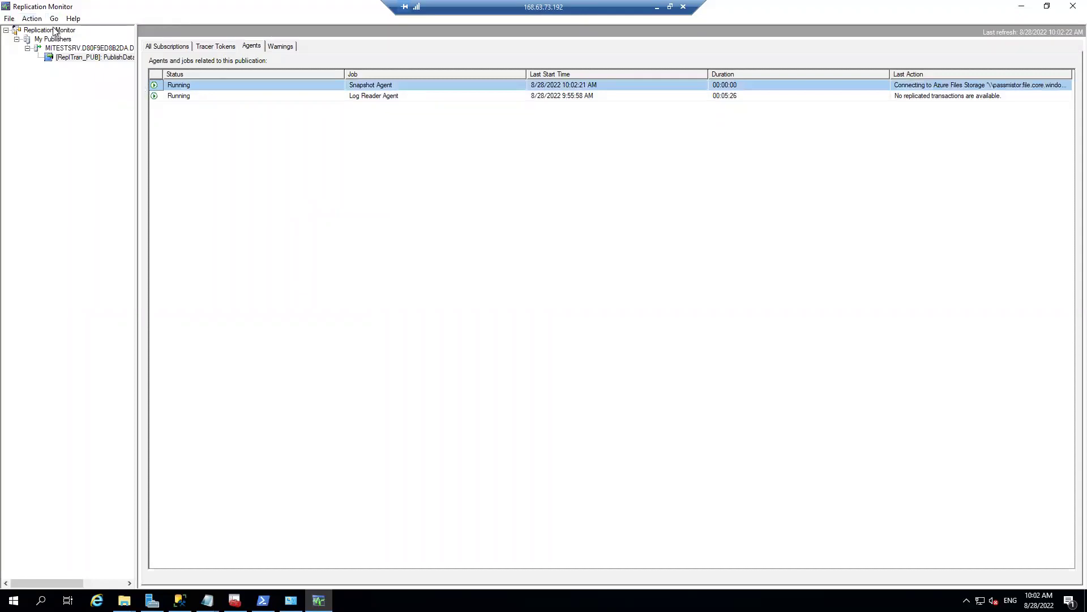
left_click(35, 22)
left_click(63, 90)
left_click(32, 19)
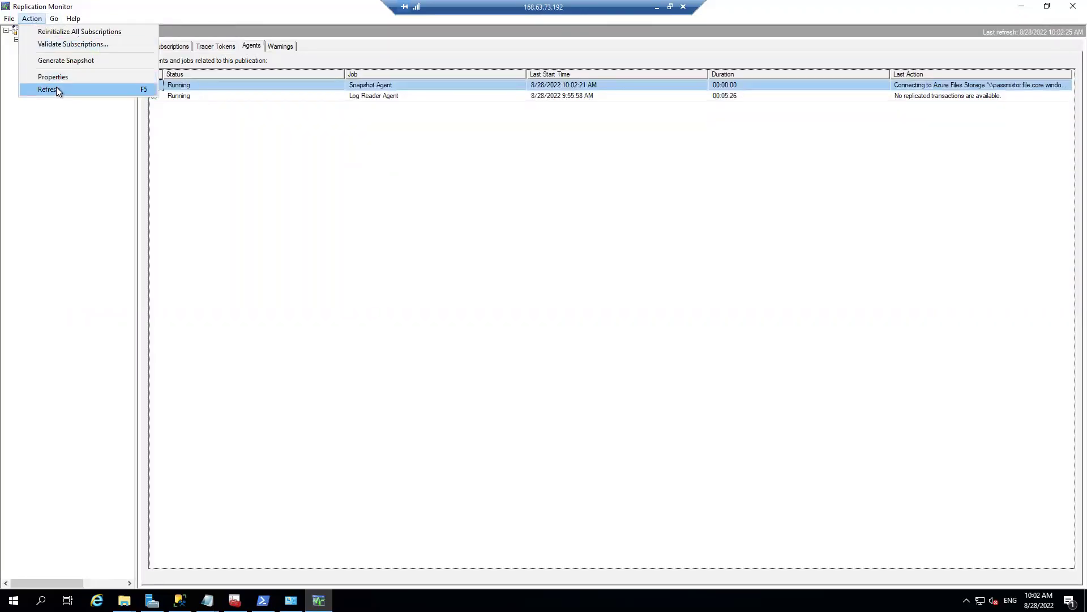
left_click(56, 87)
right_click(199, 86)
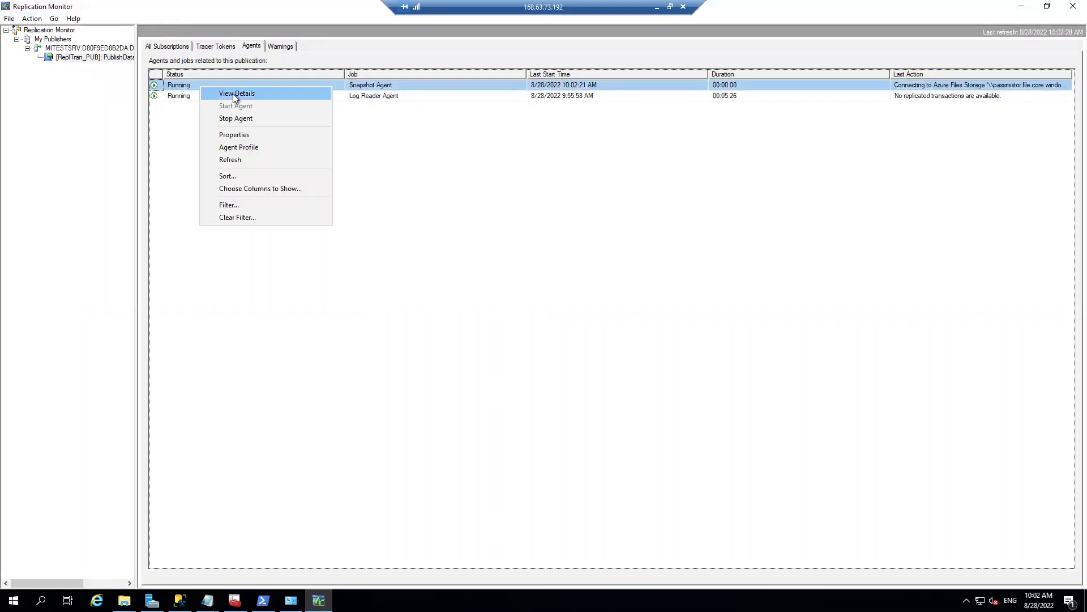
left_click(233, 94)
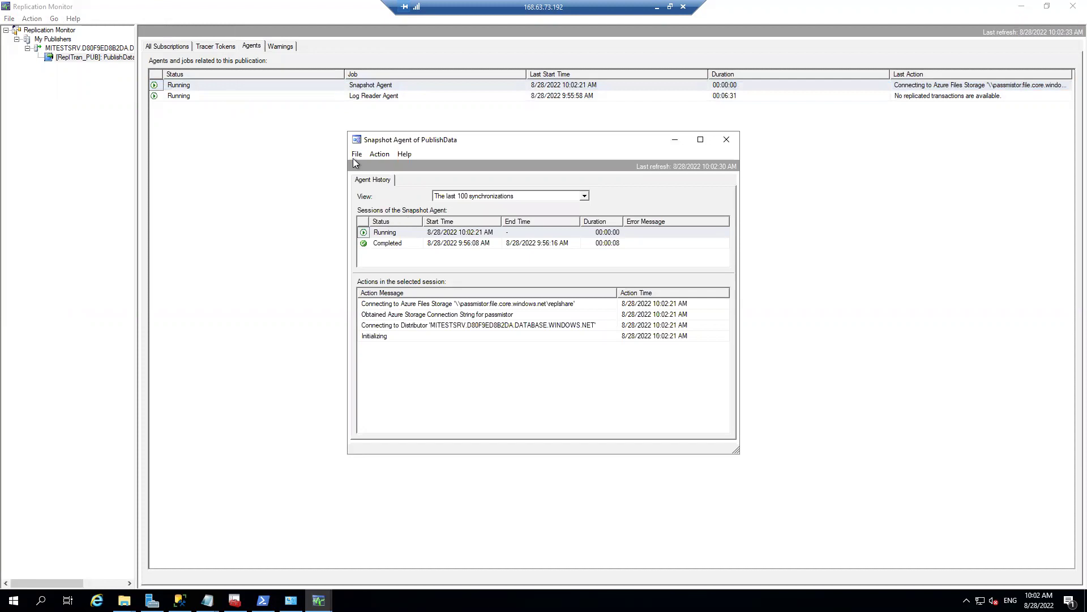
Refresh the Snapshot Agent history until the Azure Storage connection failure (OS error 53) appears, and inspect it
left_click(379, 154)
left_click(406, 220)
left_click(380, 155)
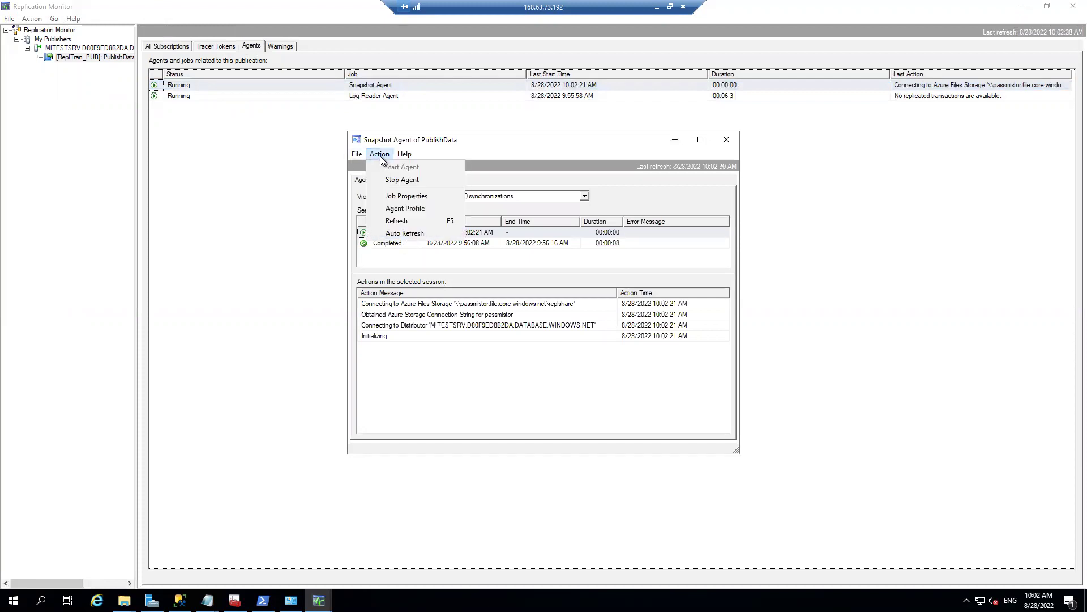
left_click(406, 222)
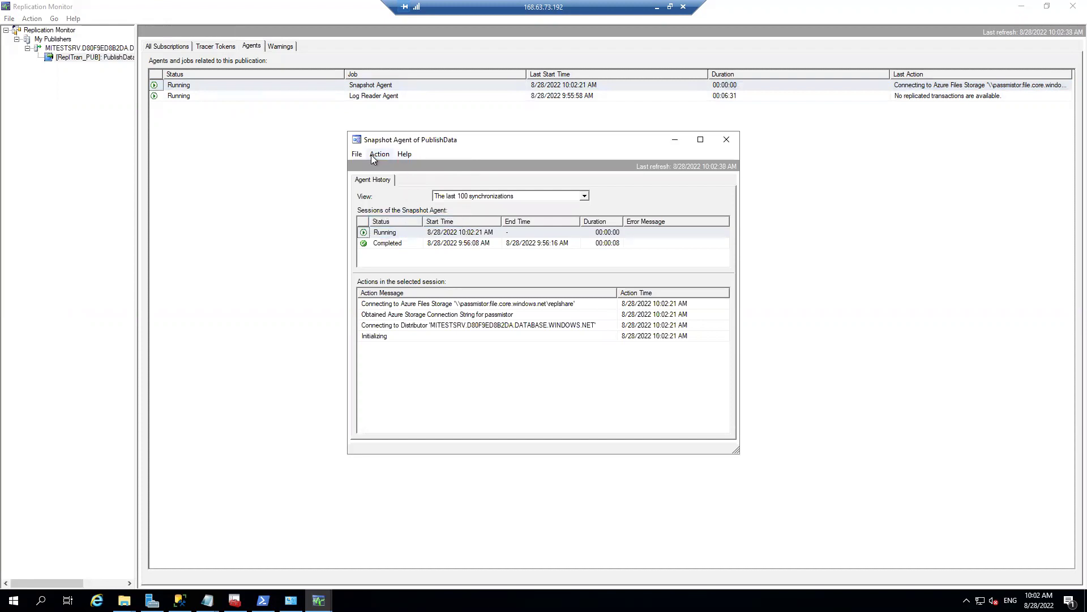
left_click(376, 154)
left_click(405, 221)
left_click(376, 154)
left_click(402, 220)
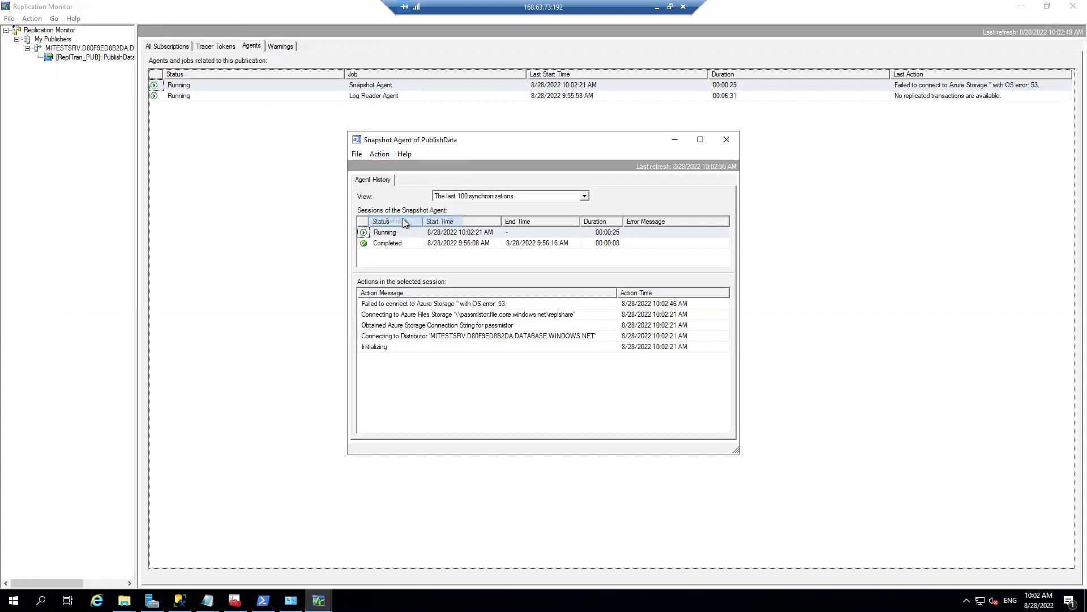
left_click(449, 306)
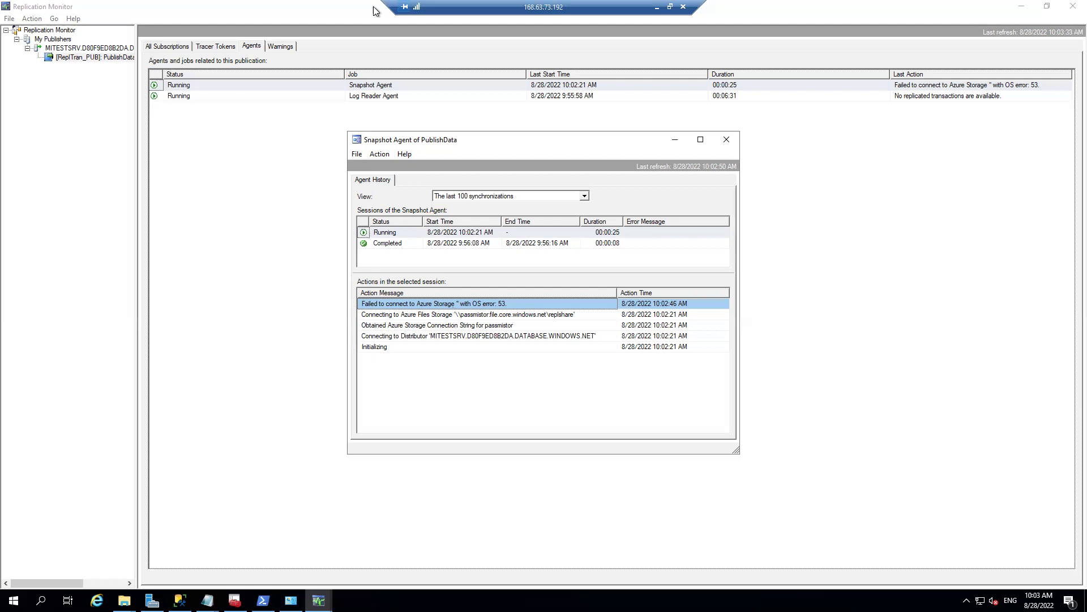
left_click(657, 8)
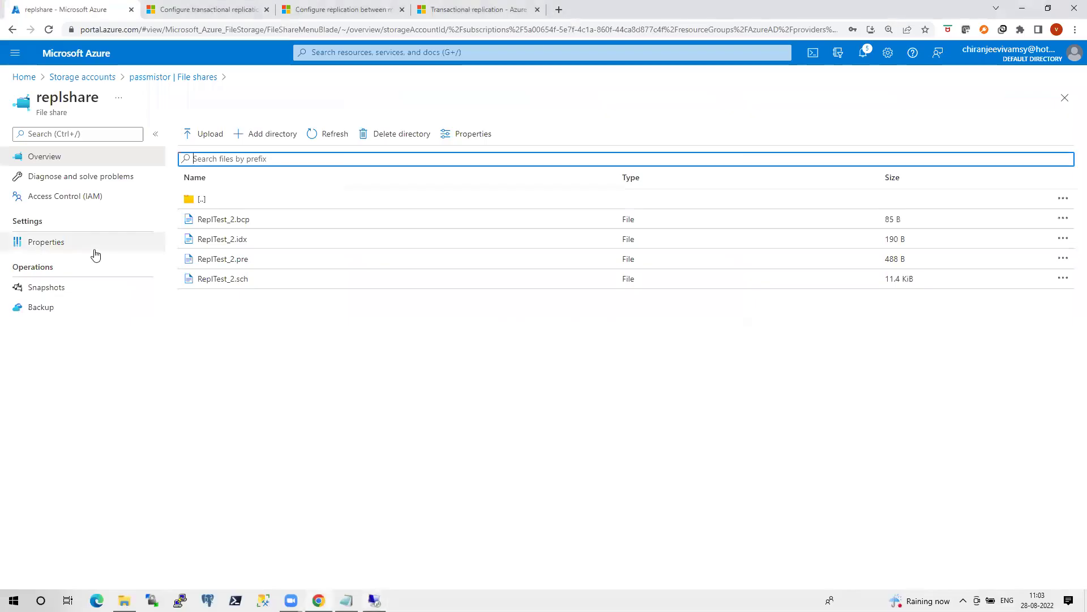
Open passmistor's replshare file share and bring up its Windows connection settings (drive Z, account key)
left_click(151, 80)
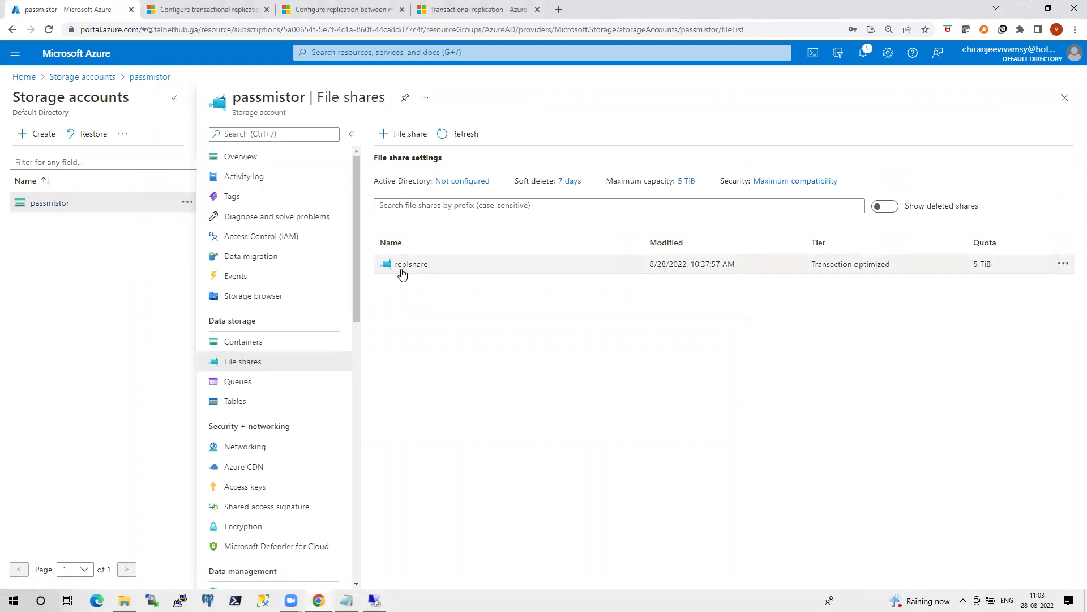
left_click(402, 272)
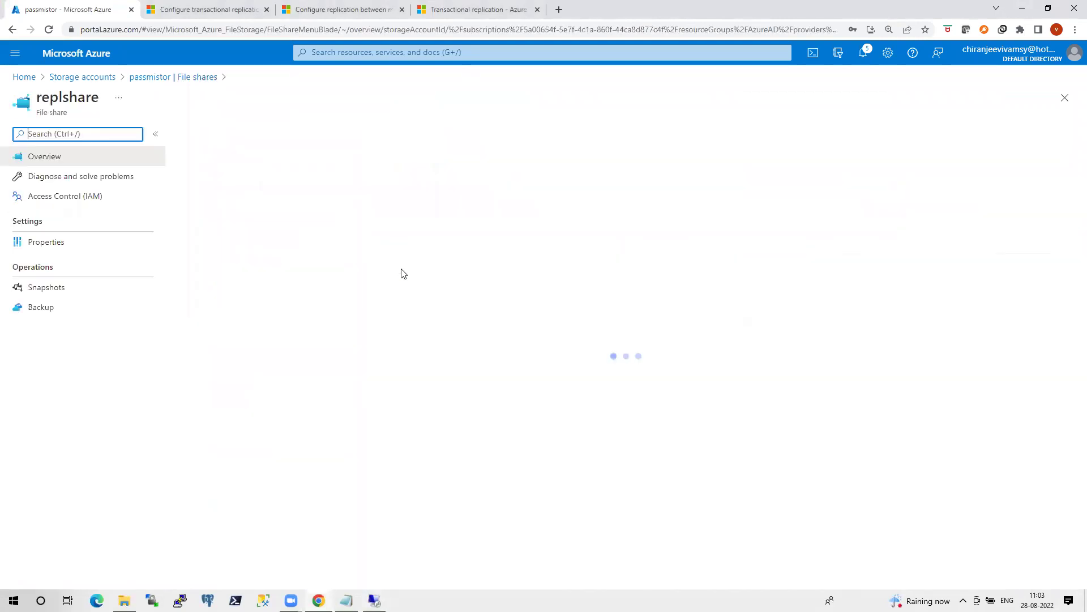
left_click(80, 78)
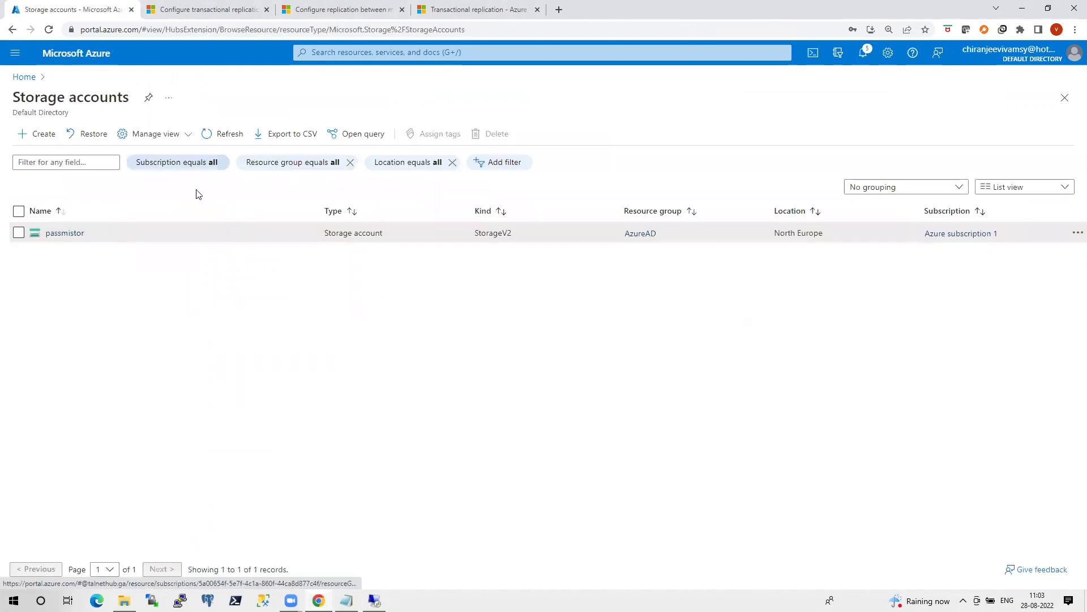
left_click(73, 233)
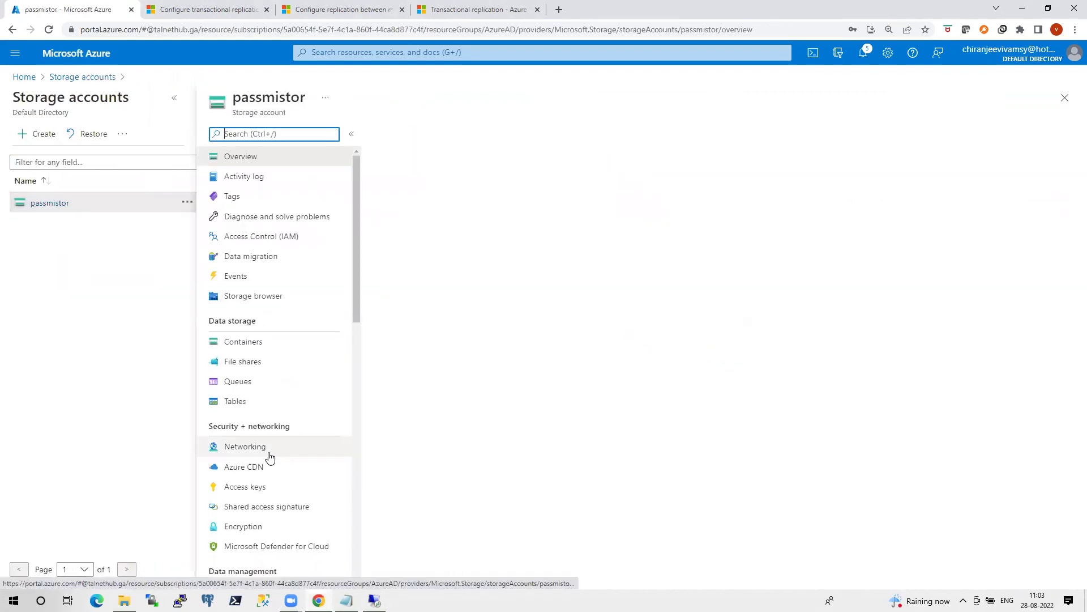
left_click(256, 363)
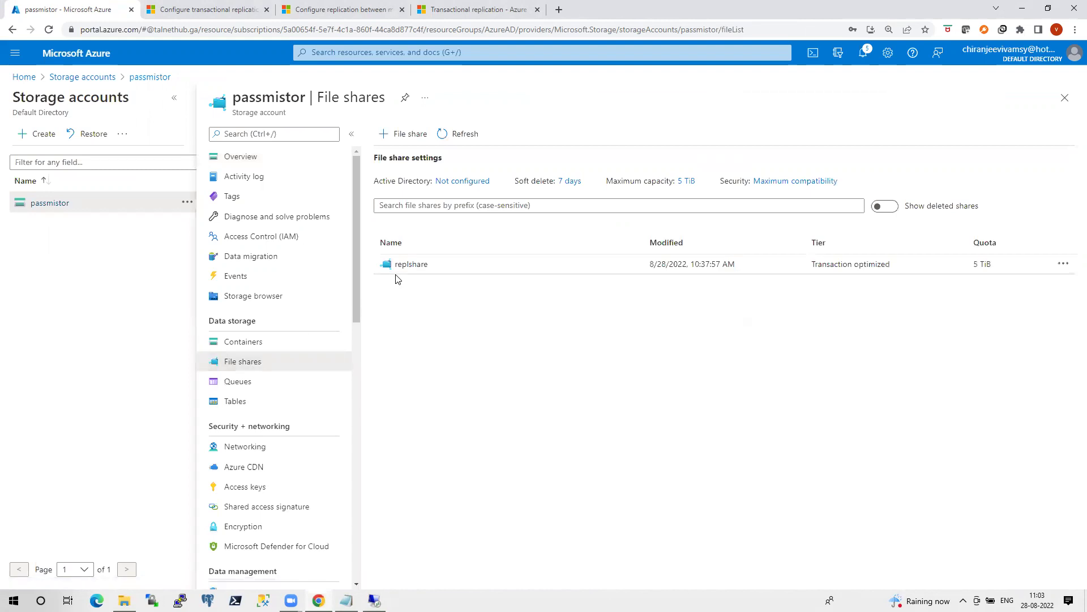
left_click(413, 267)
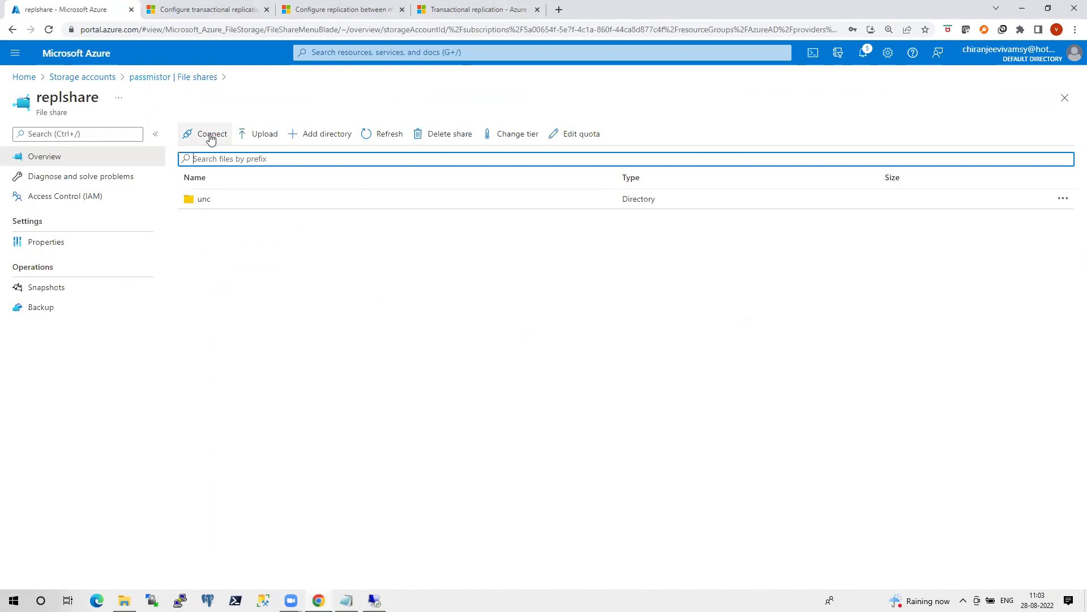
left_click(210, 136)
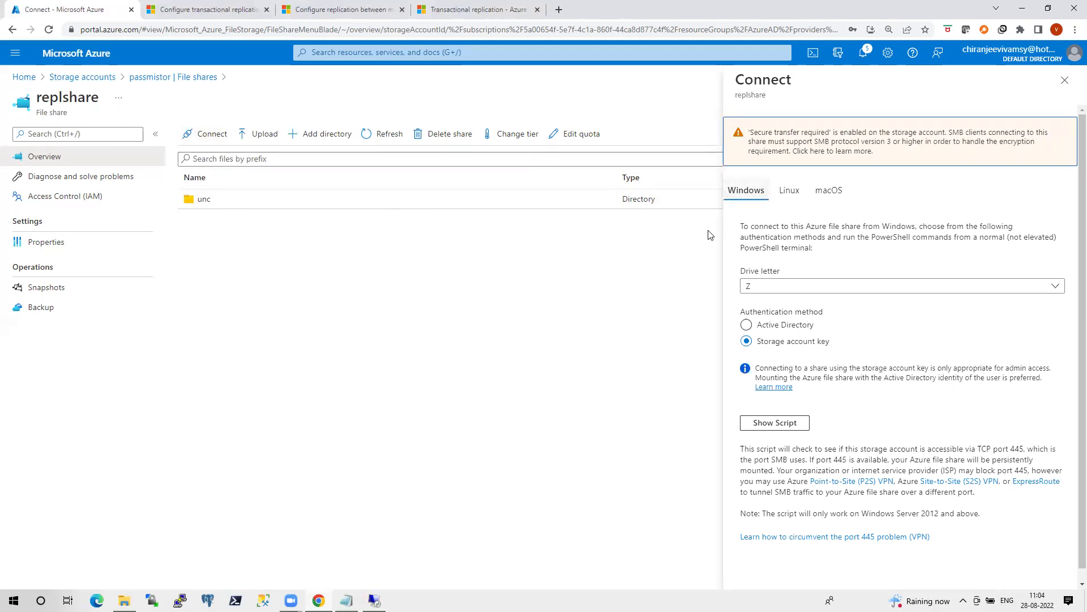
Reveal the PowerShell mount script for replshare and copy it to the clipboard
left_click(775, 422)
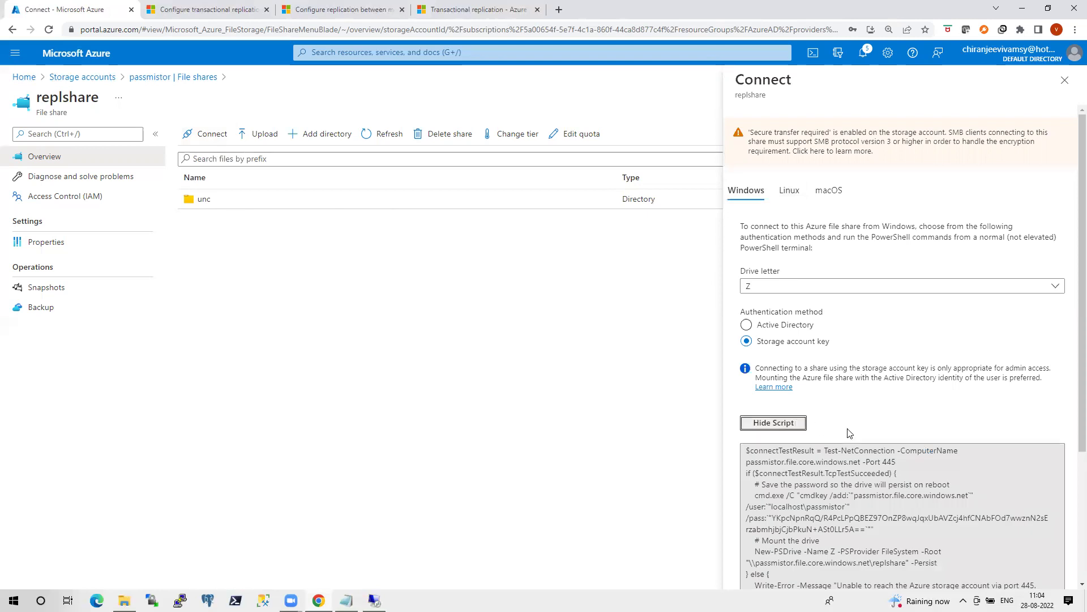
left_click_drag(1073, 289, 1071, 396)
left_click(1033, 317)
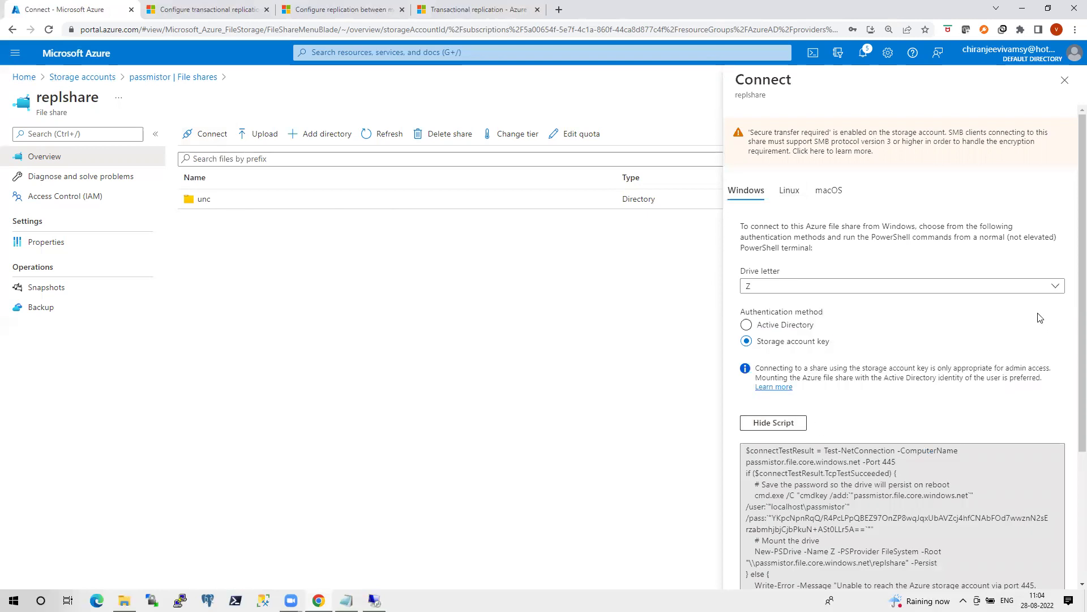
left_click_drag(1072, 303, 1073, 390)
scroll(1072, 392, "down", 2)
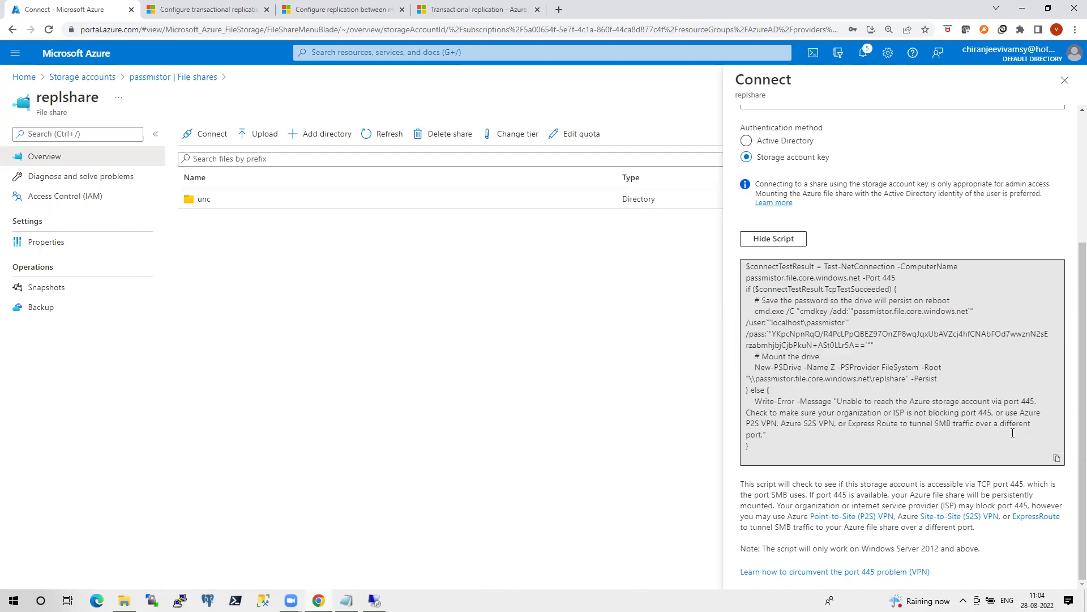
left_click(1057, 460)
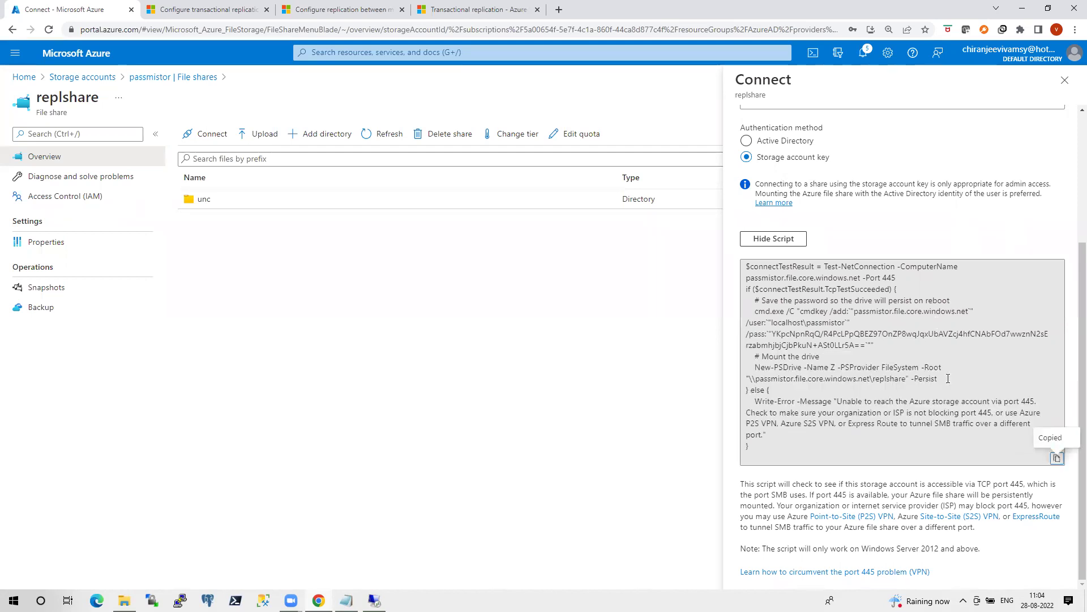
Reopen passmistor's replshare Connect pane and copy the mount script to the clipboard again
left_click(91, 78)
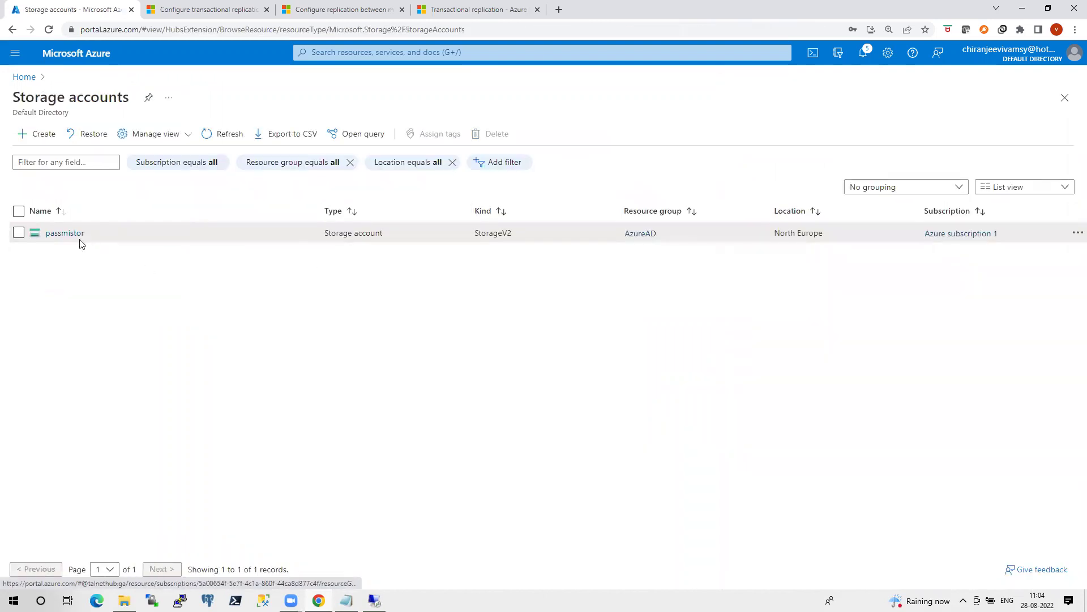
left_click(80, 237)
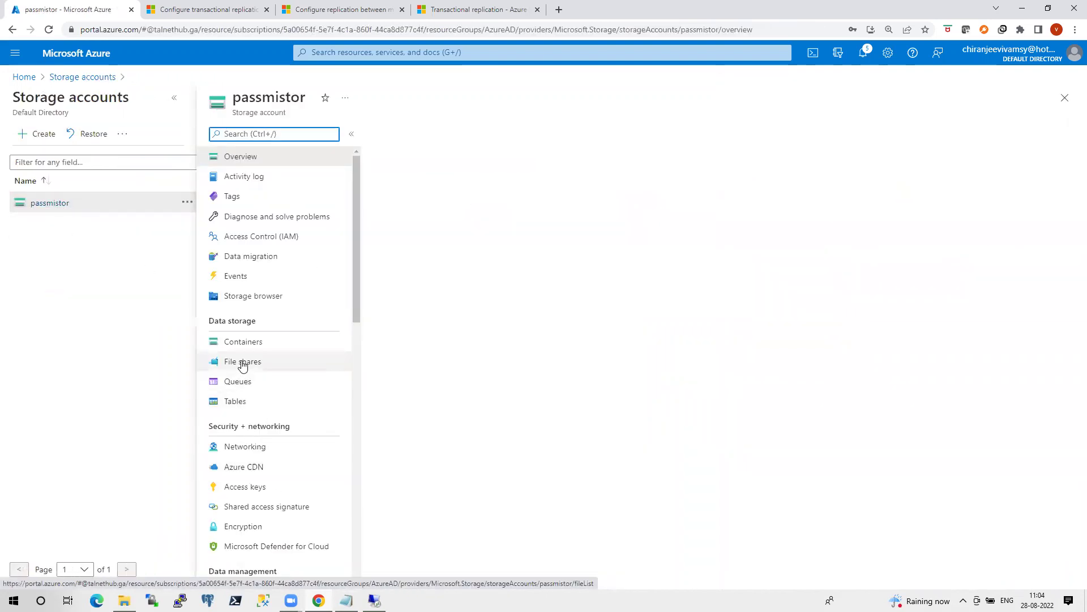
left_click(245, 361)
left_click(409, 266)
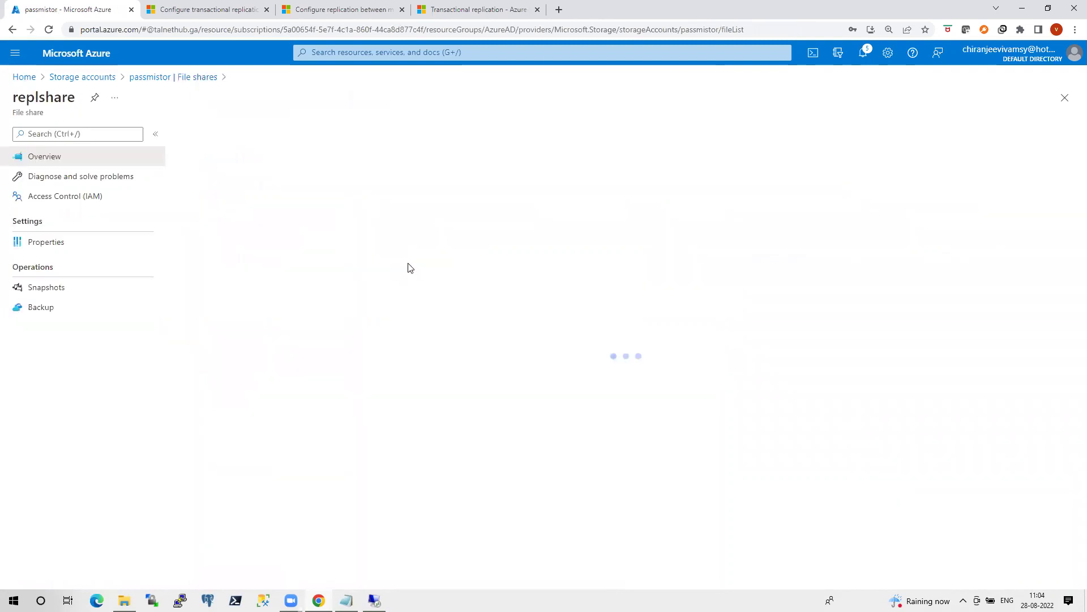
left_click(208, 136)
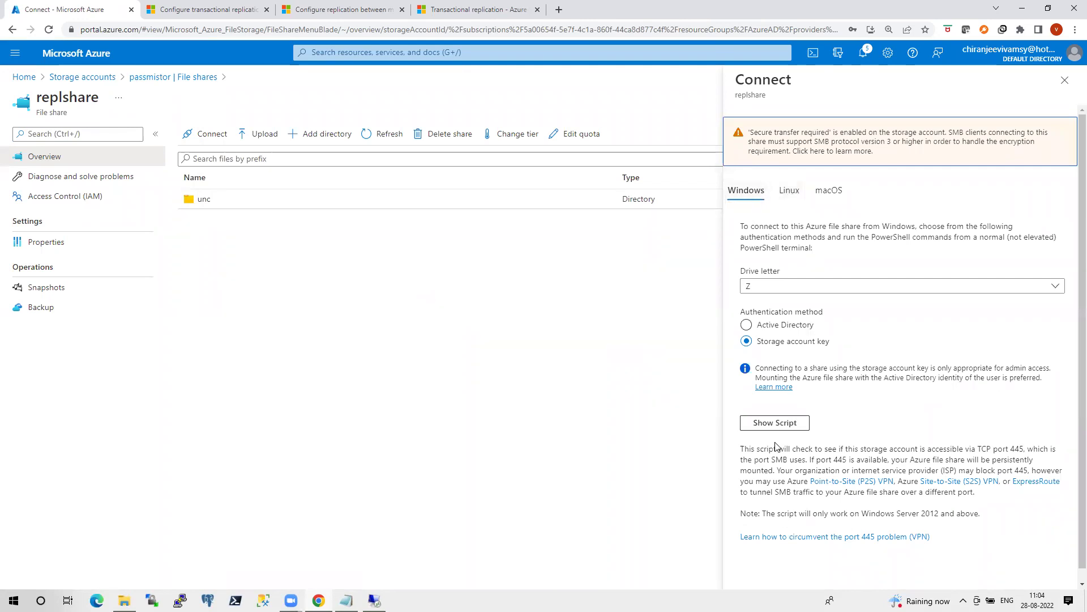
left_click(773, 424)
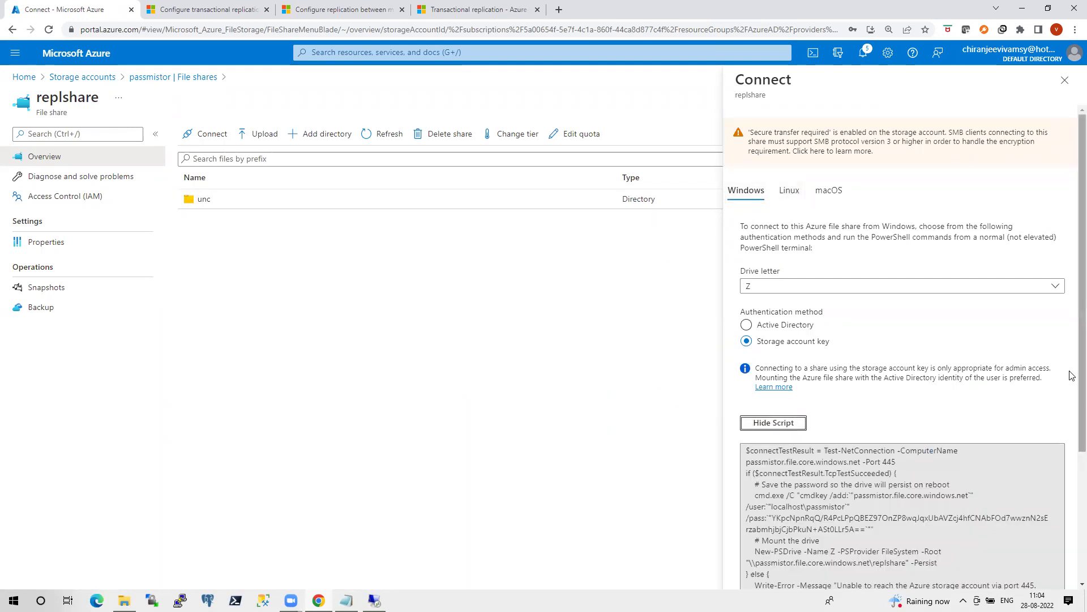
scroll(1071, 379, "down", 3)
left_click(1058, 482)
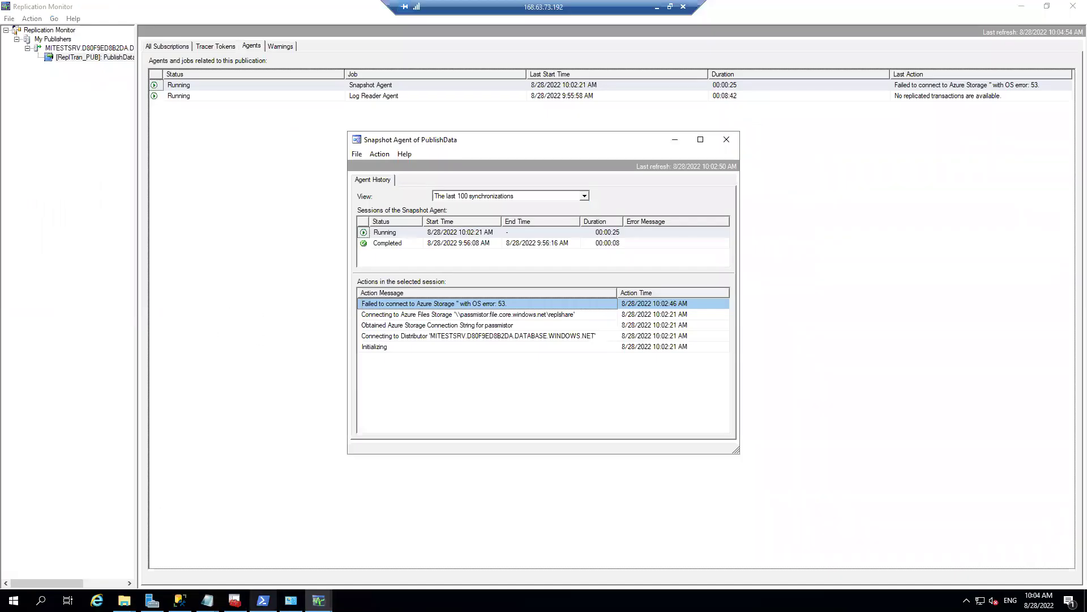
Search Windows for ISE and launch Windows PowerShell ISE as administrator
right_click(13, 601)
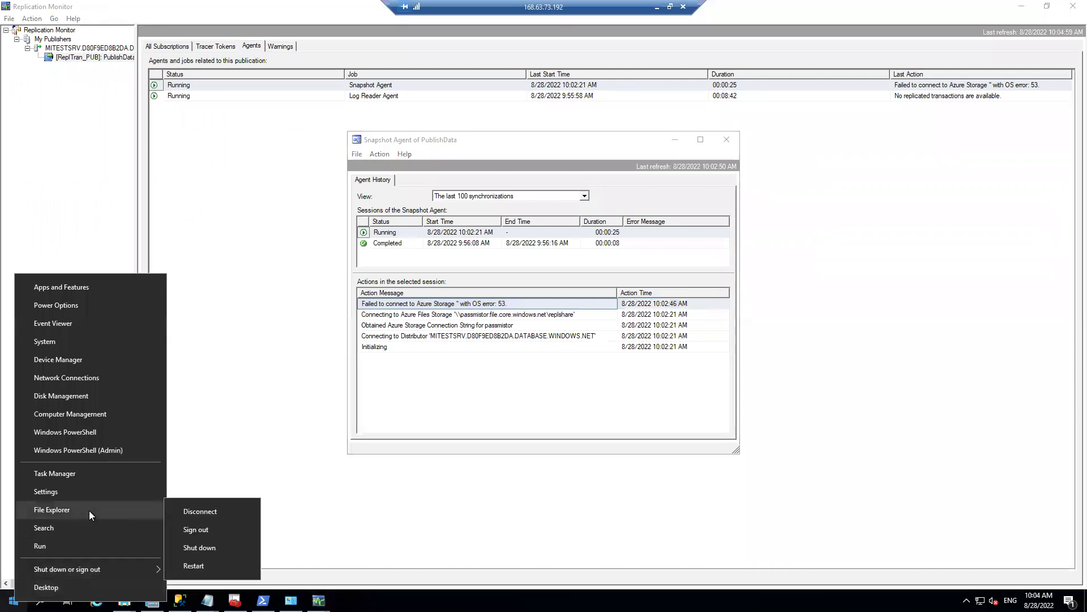
left_click(52, 529)
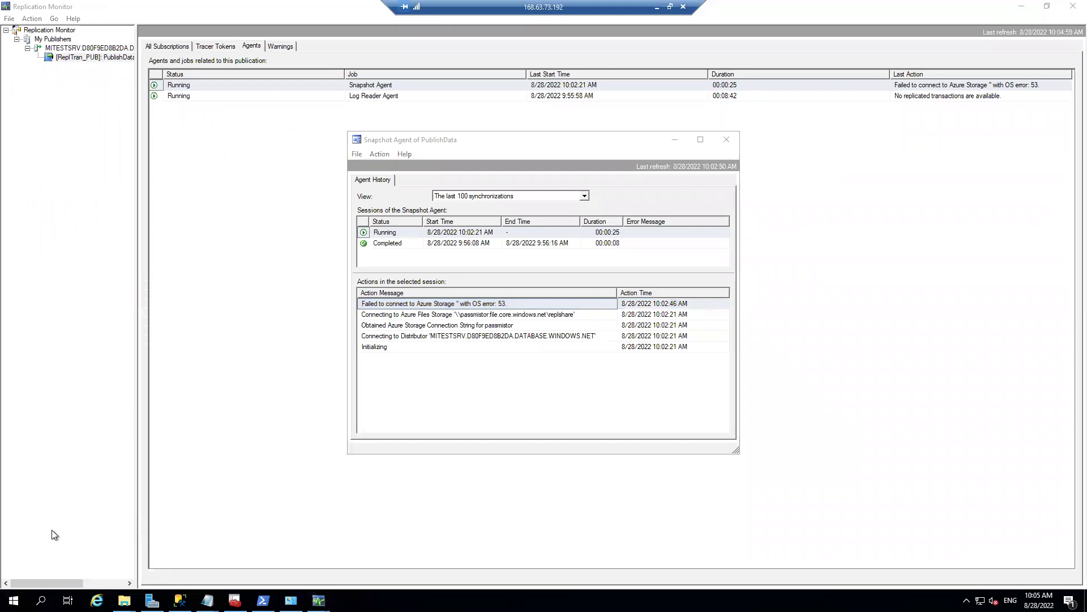
type("l")
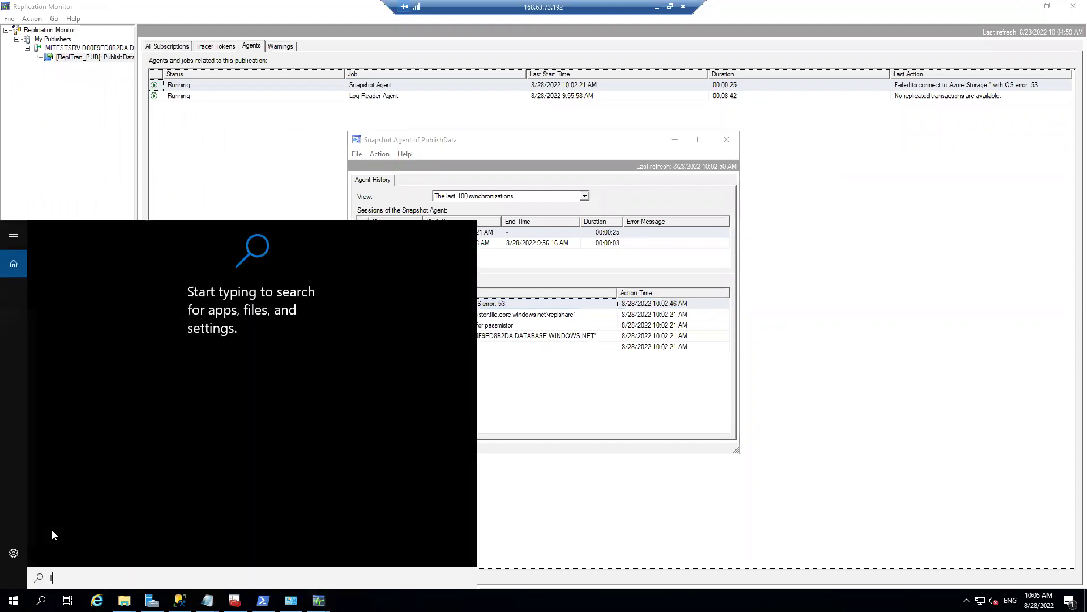
type("se")
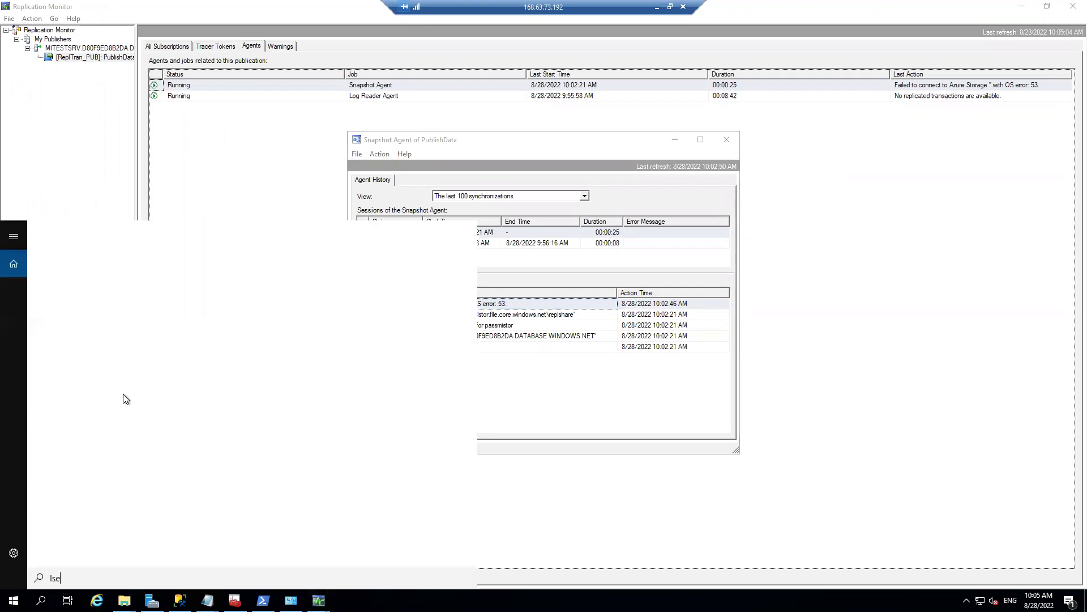
right_click(114, 280)
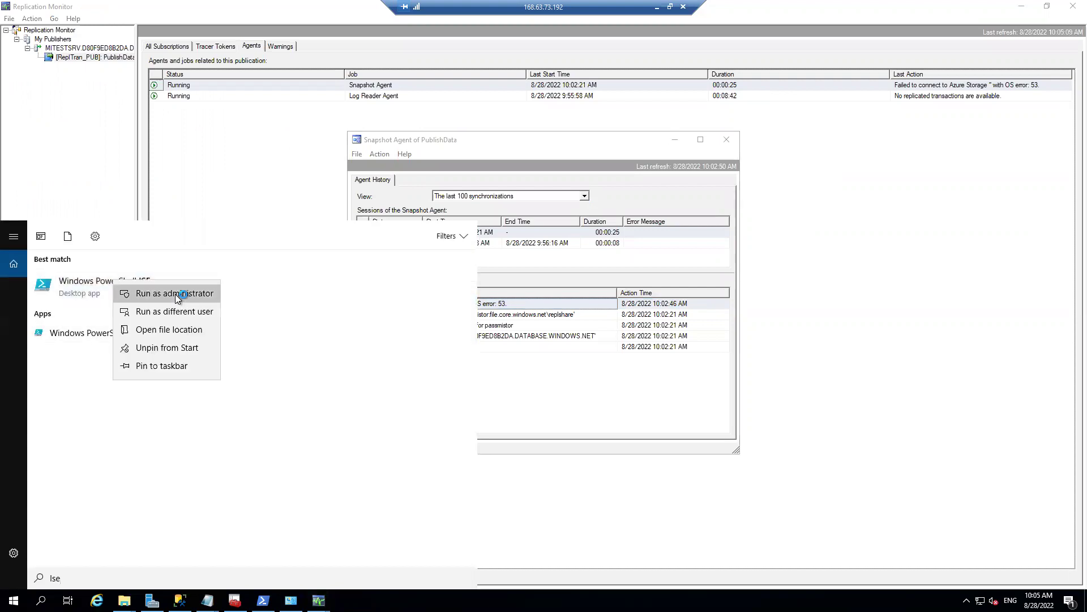
left_click(176, 294)
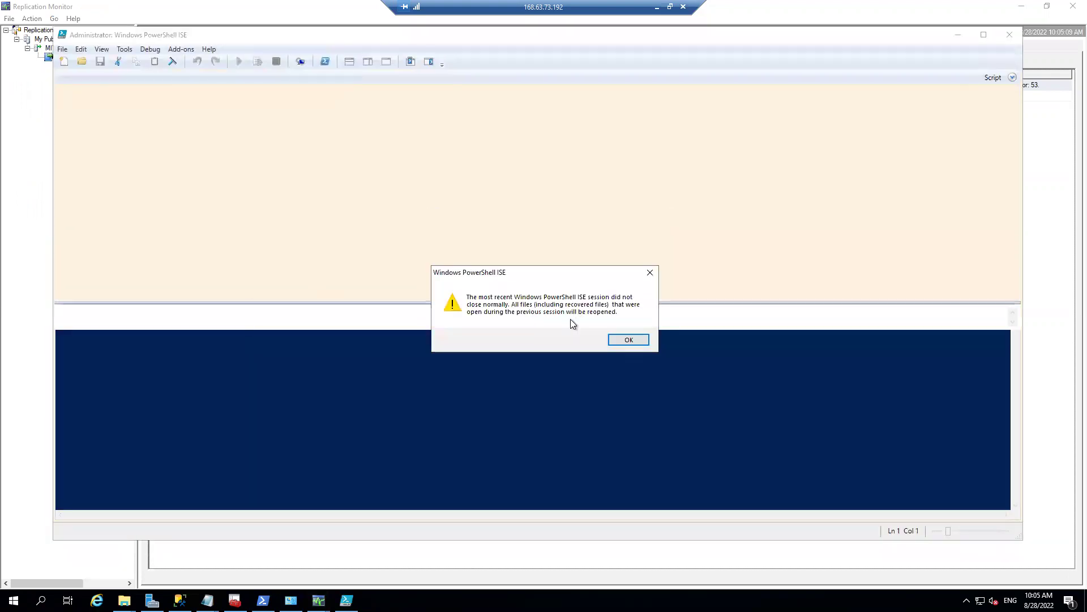
Replace the ISE editor contents with the copied mount script and run it
left_click(628, 339)
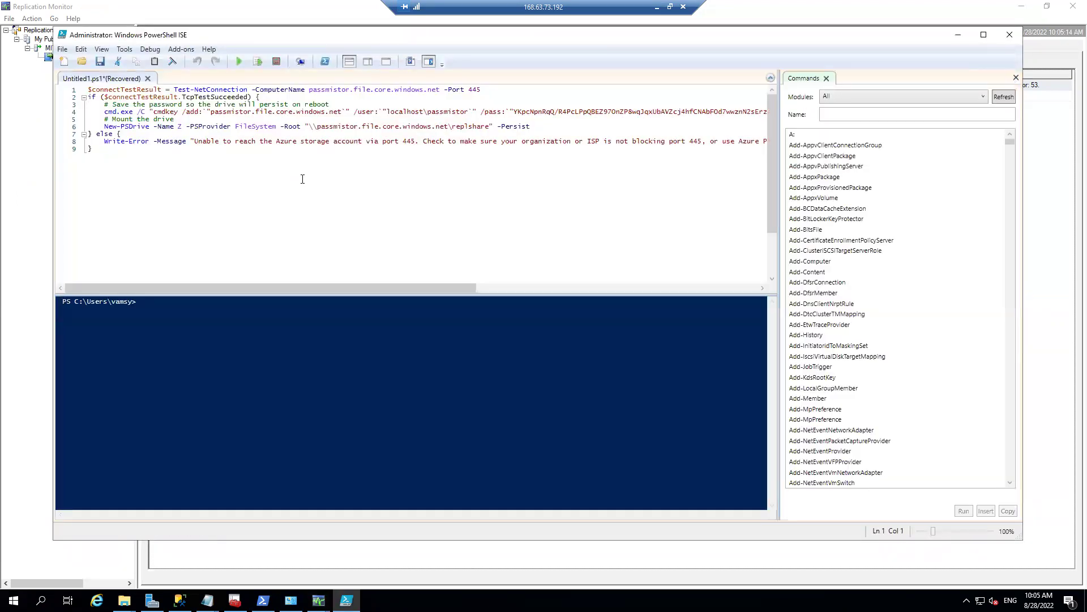
key("ctrl+a")
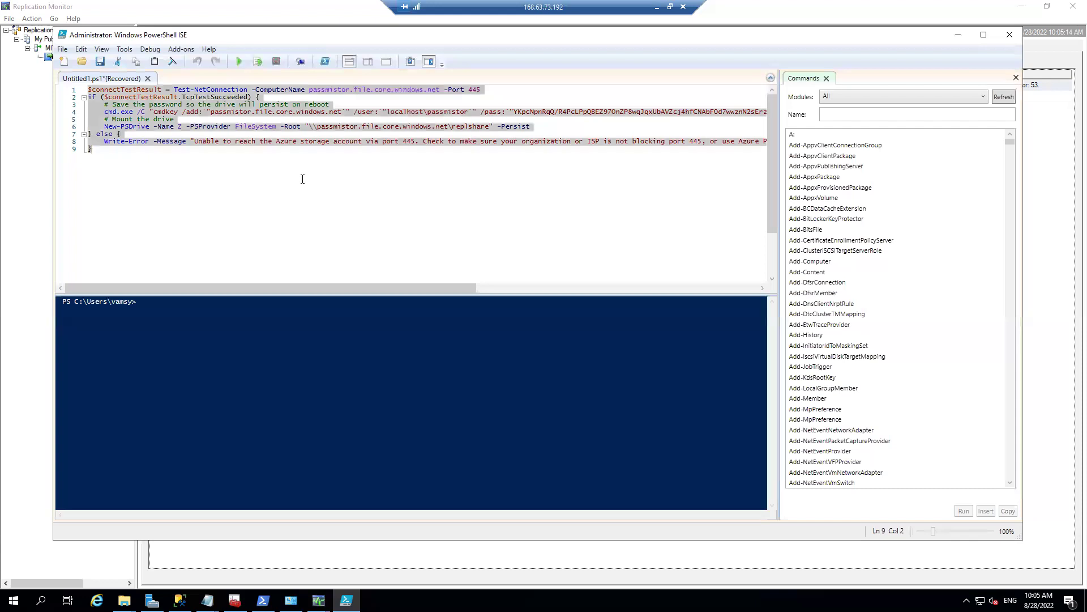
key("ctrl+v")
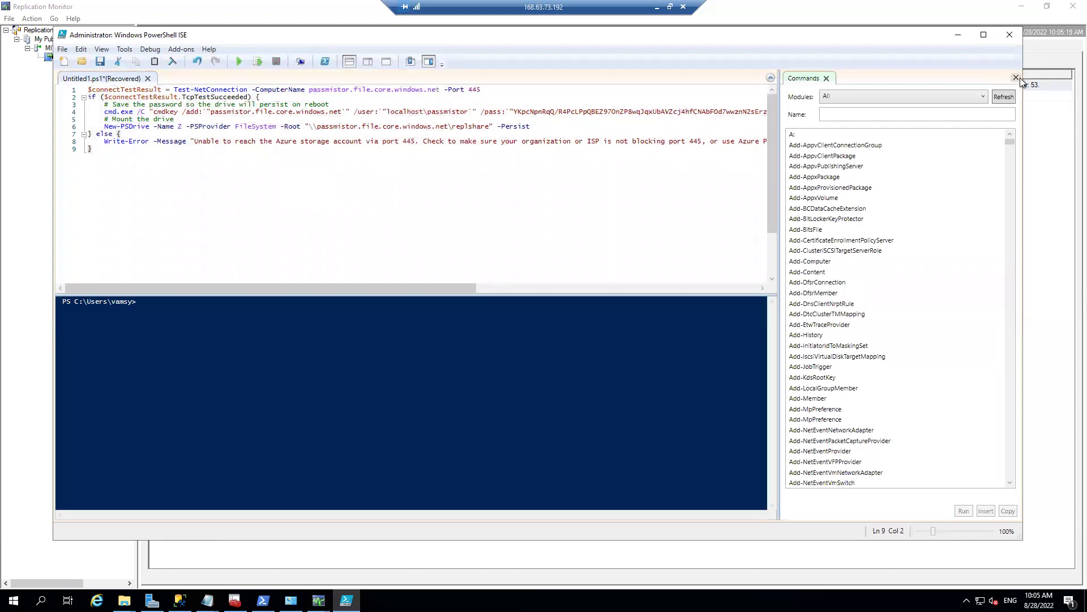
left_click(1017, 78)
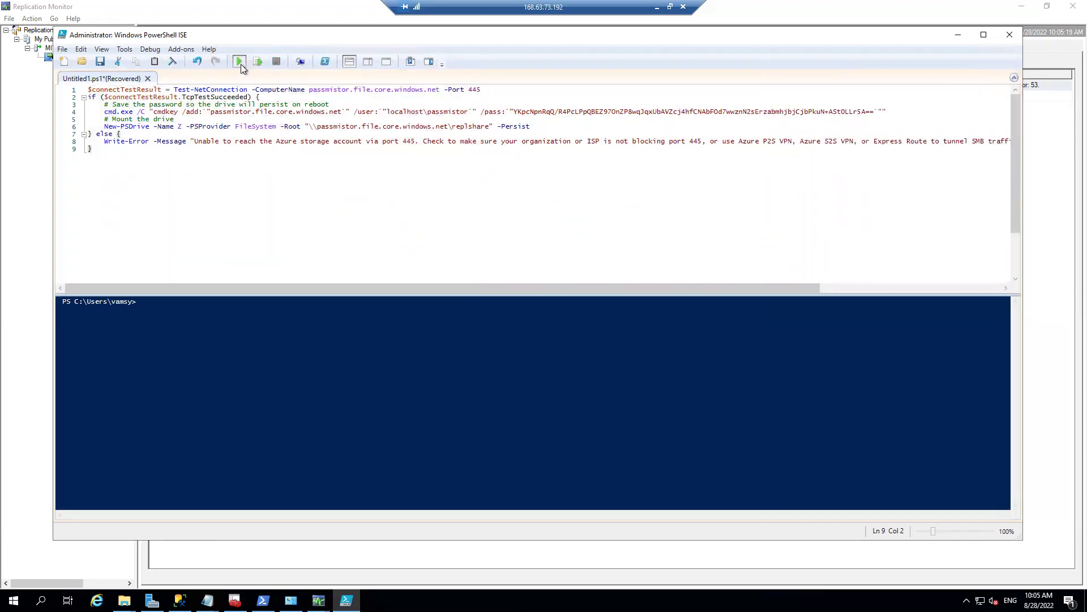
left_click(240, 63)
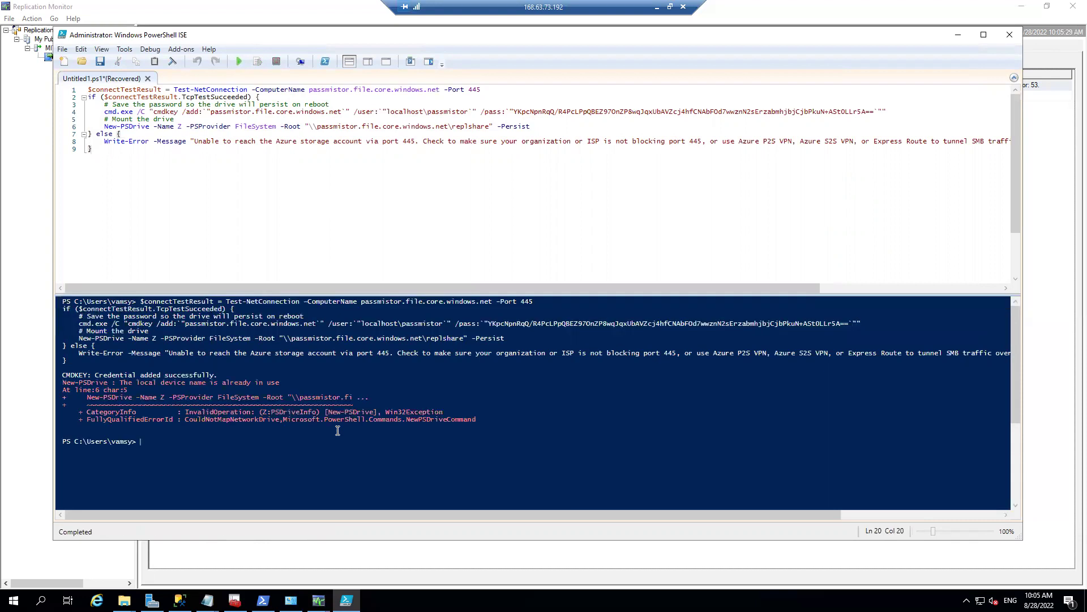
Disconnect the stale replshare network drive in File Explorer, then rerun the script to map Z
mouse_move(124, 600)
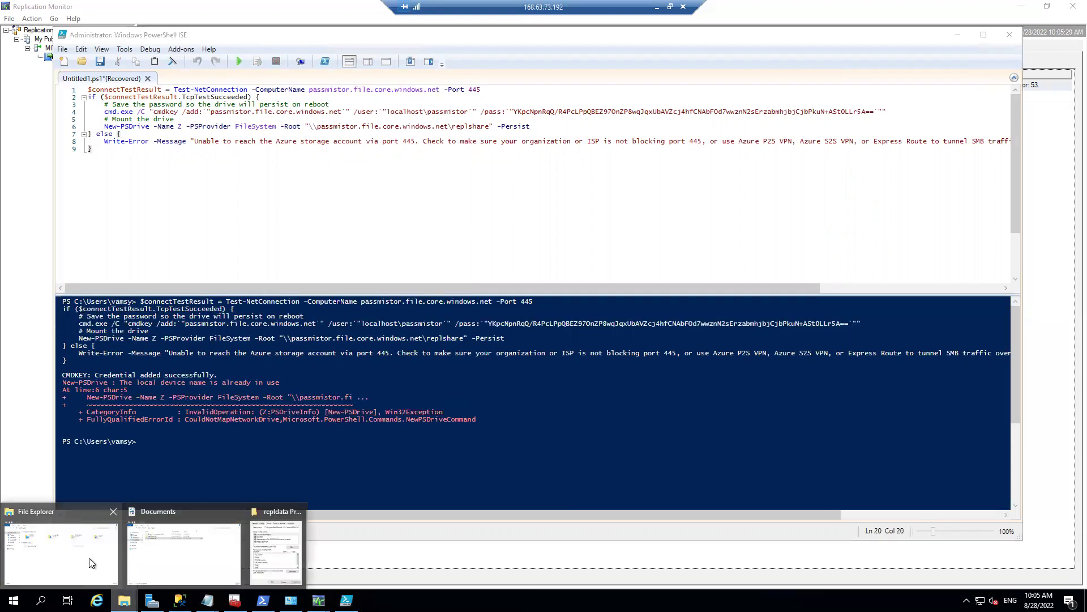
left_click(91, 561)
left_click(282, 272)
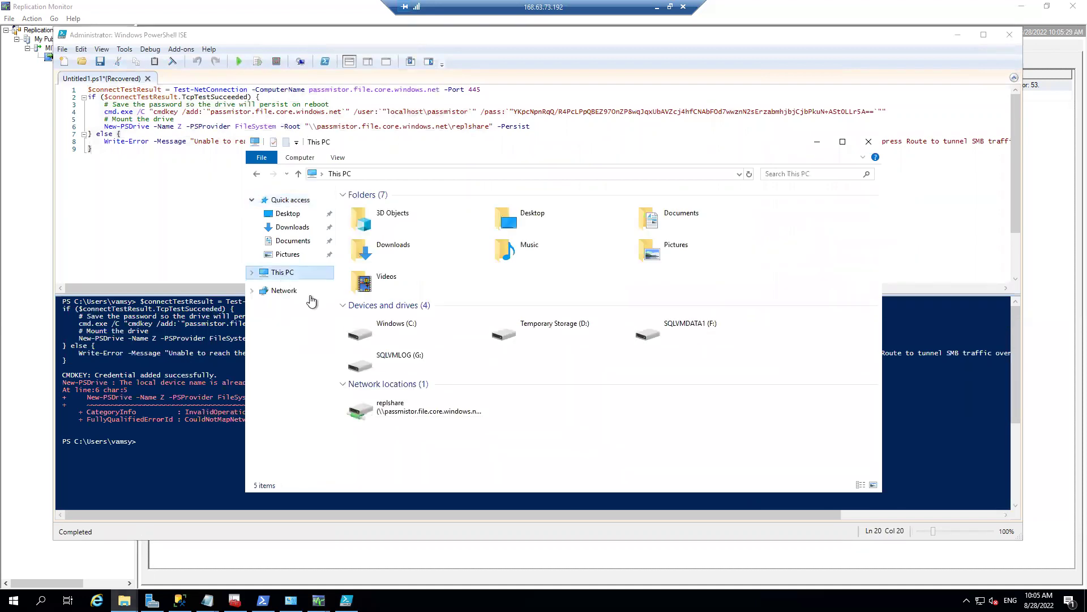
left_click(390, 406)
right_click(389, 405)
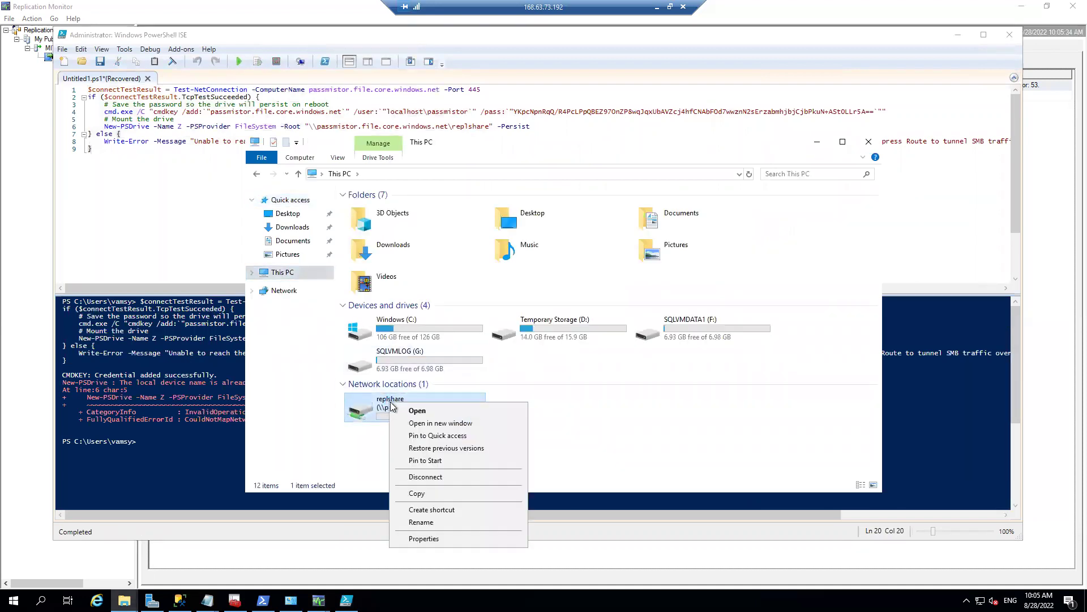
left_click(431, 479)
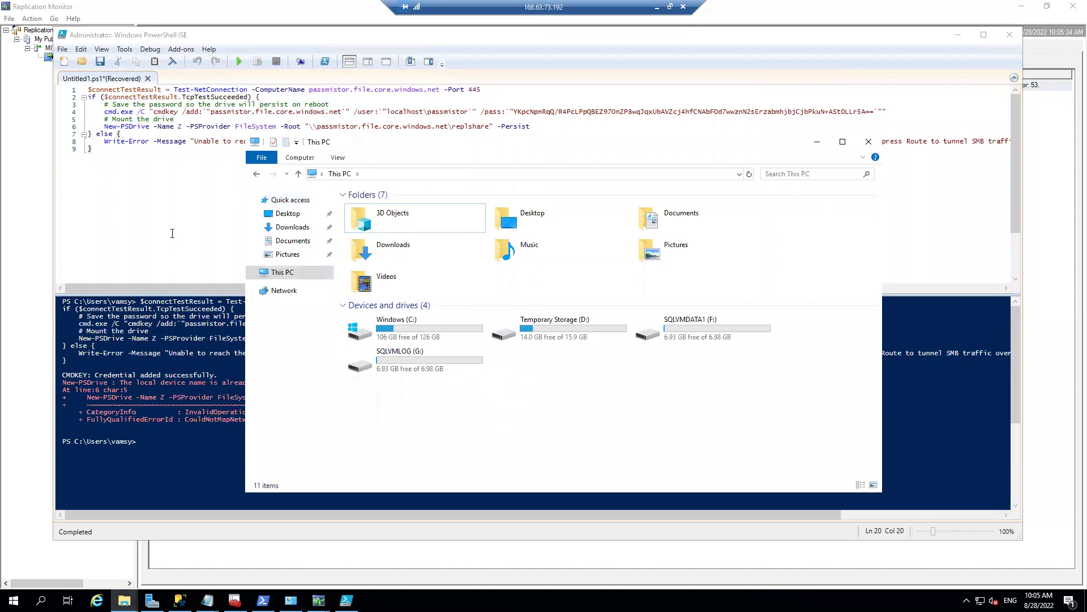
left_click(170, 236)
left_click(231, 60)
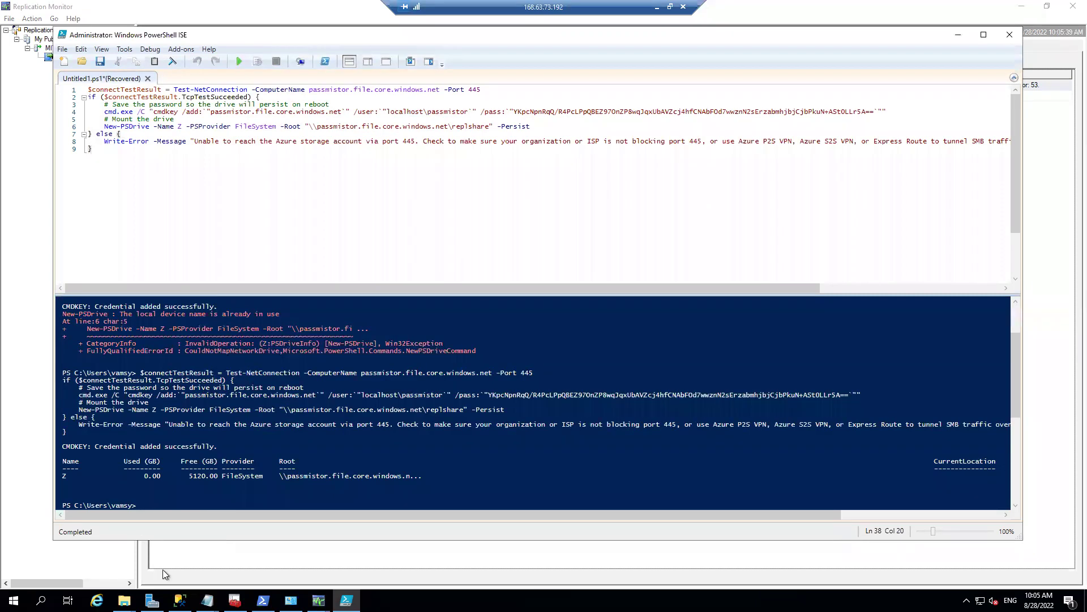
left_click(124, 600)
left_click(107, 569)
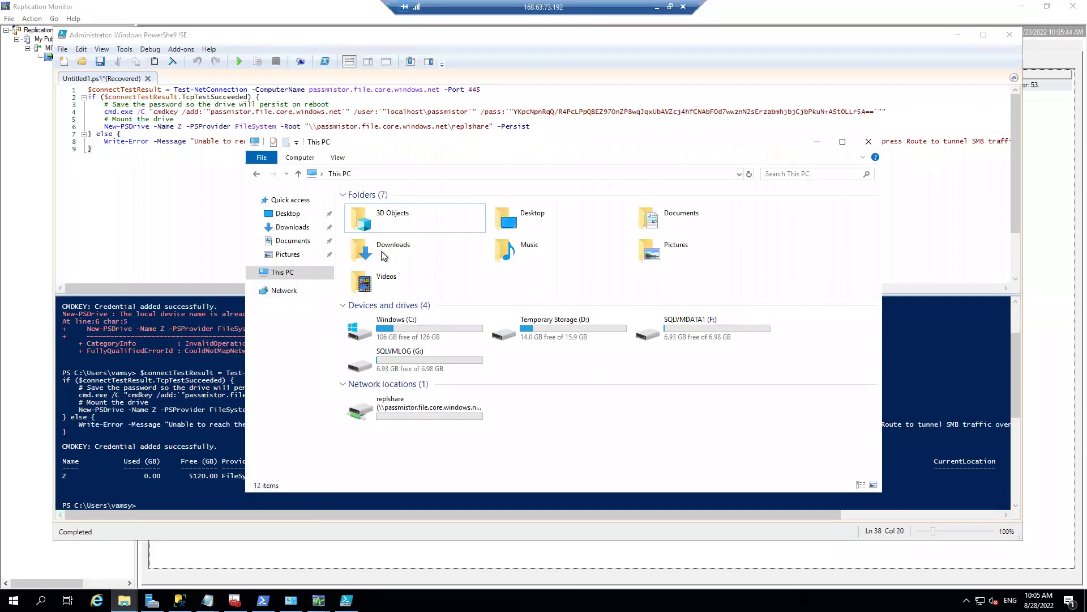
Browse drive Z into the unc folder, then return to Management Studio
double_click(416, 407)
double_click(366, 206)
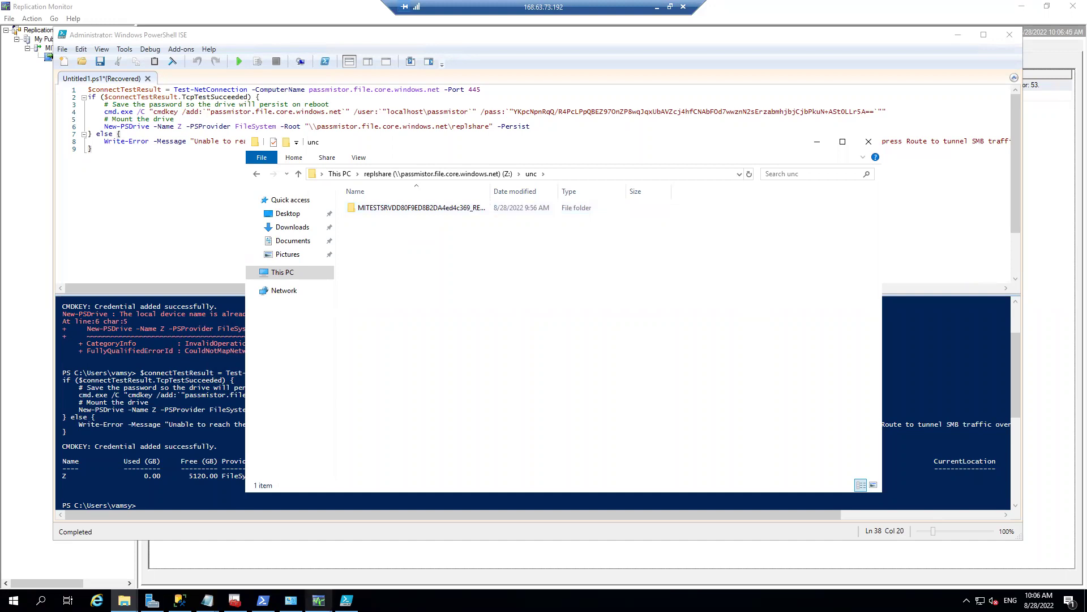
mouse_move(318, 601)
left_click(350, 537)
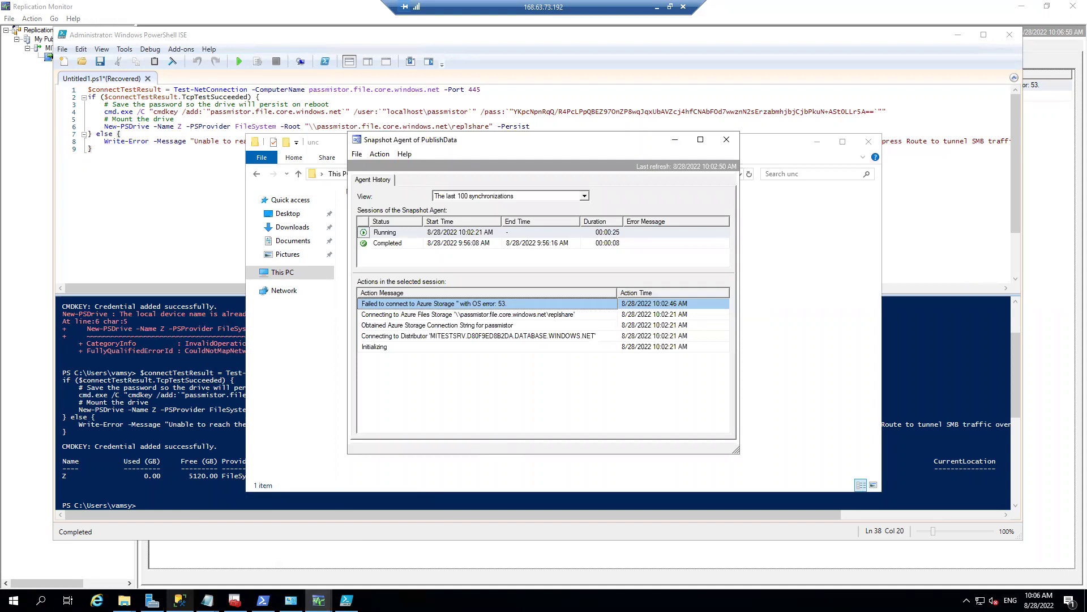
mouse_move(180, 601)
left_click(164, 562)
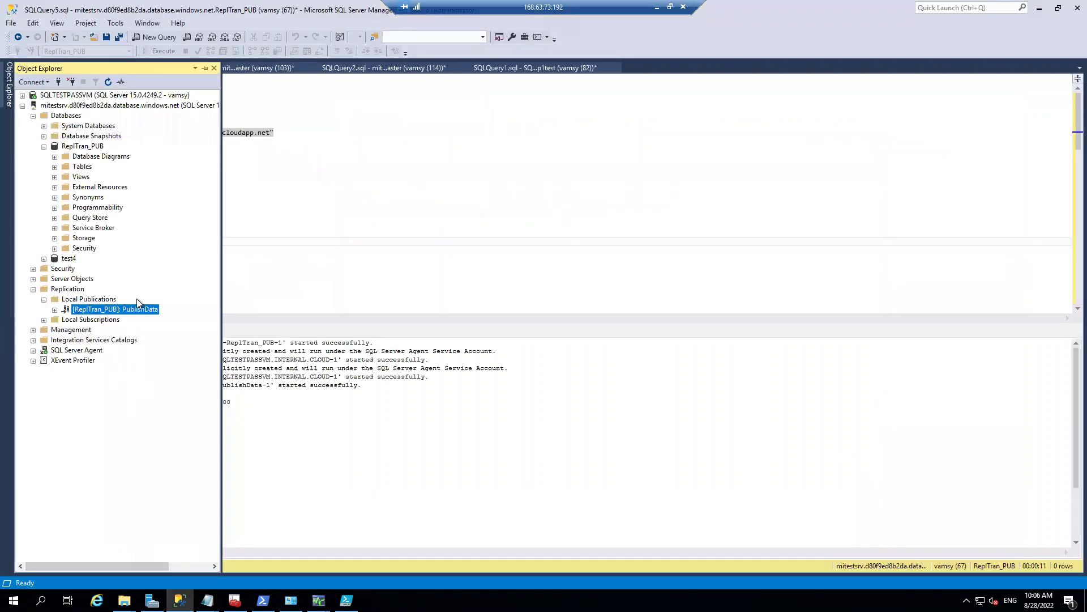
right_click(97, 307)
left_click(134, 469)
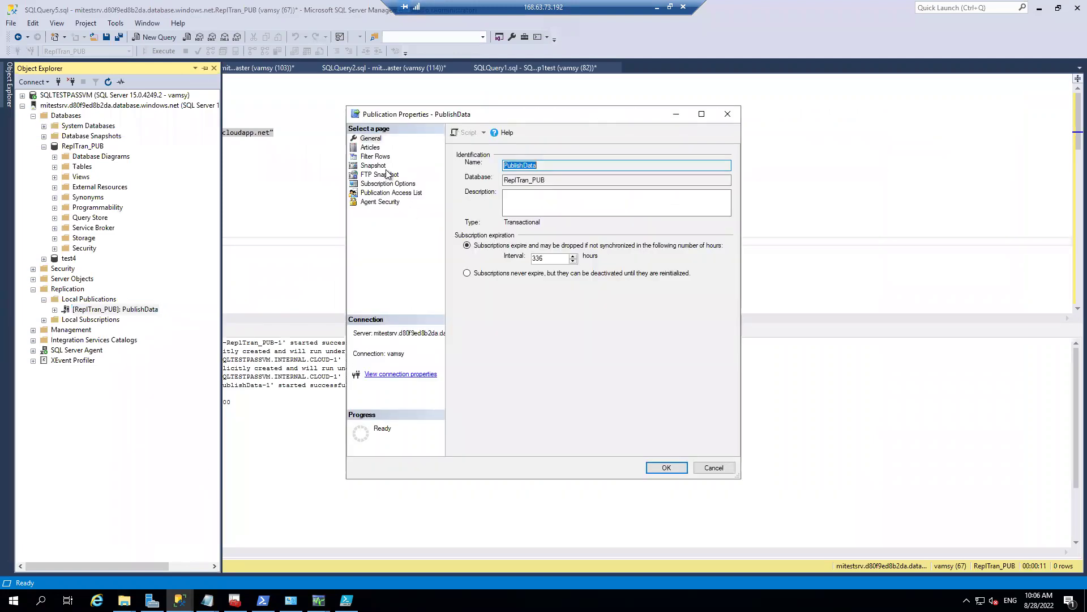
left_click(373, 165)
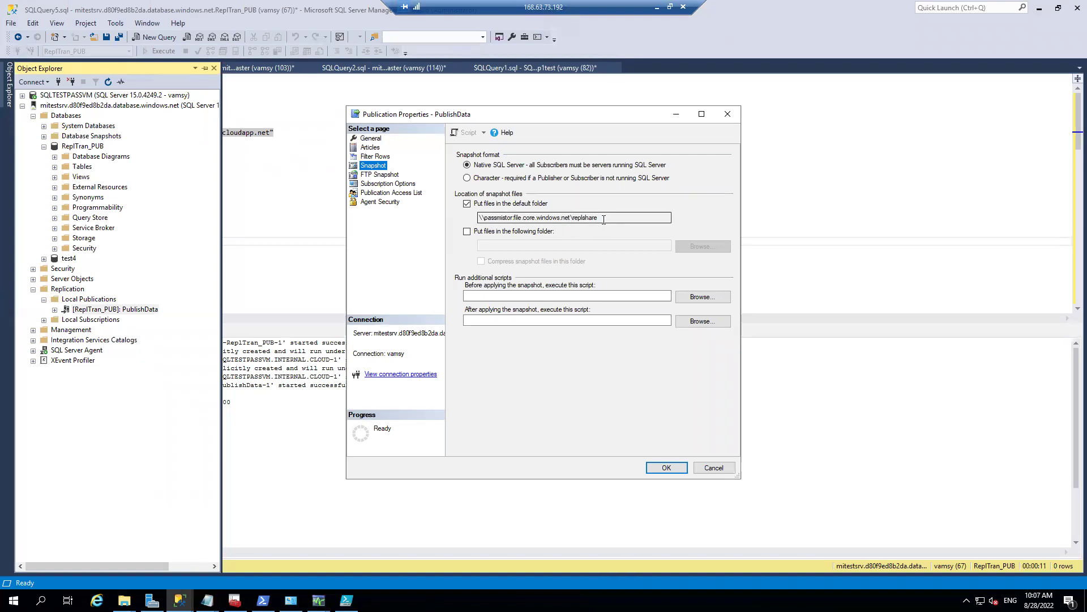
left_click(124, 600)
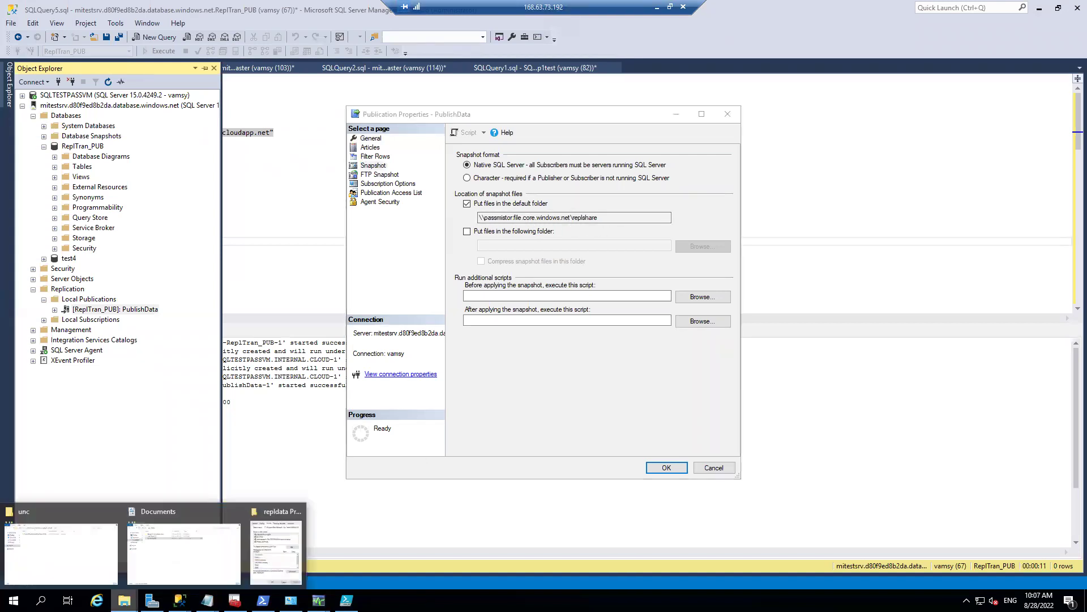
left_click(181, 565)
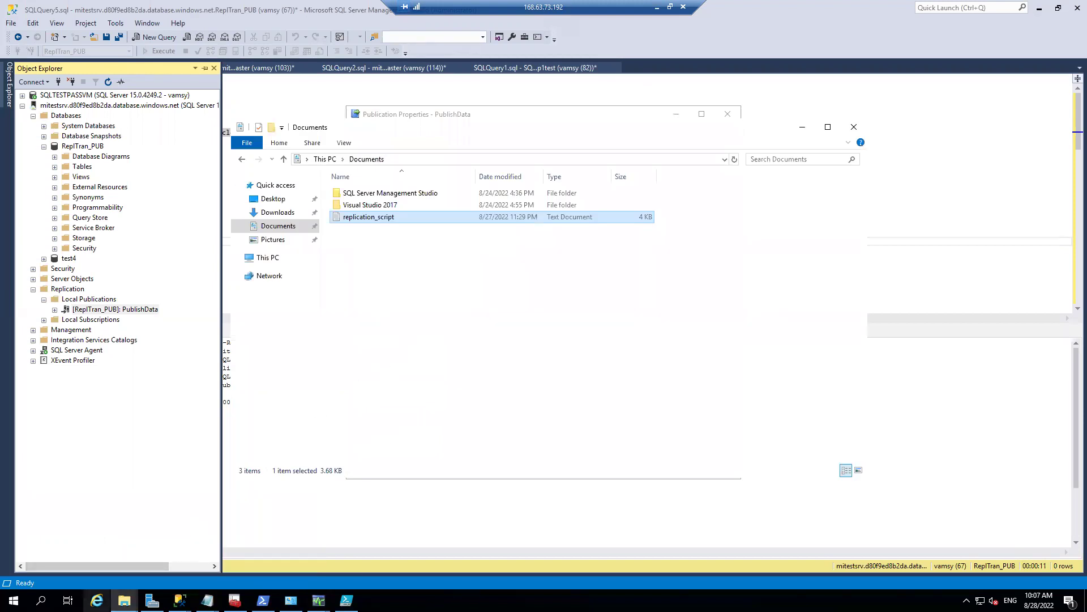
left_click(124, 600)
left_click(87, 566)
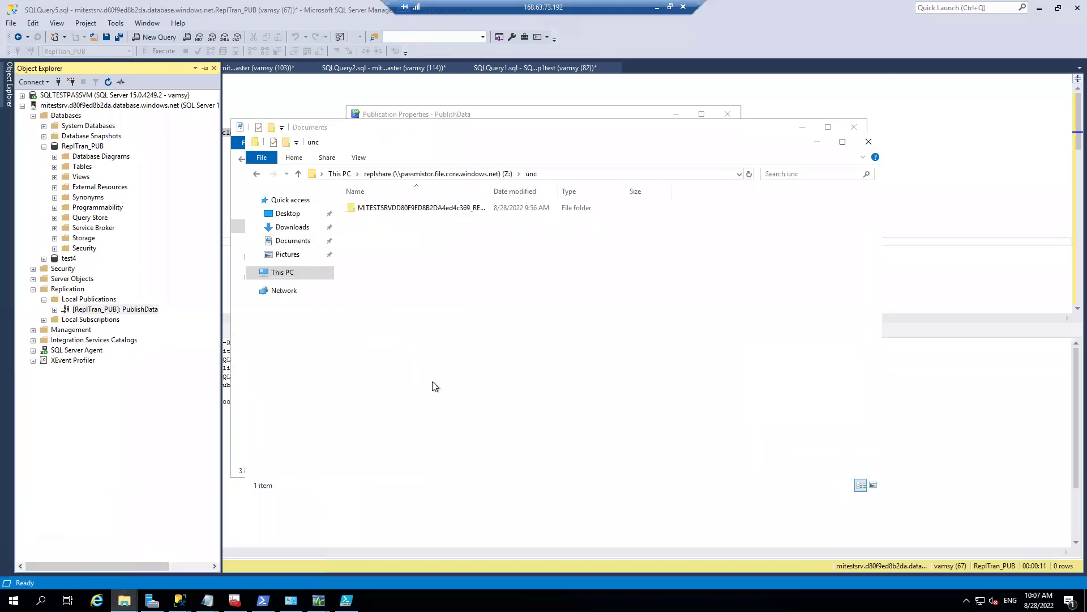
left_click(816, 142)
left_click(804, 131)
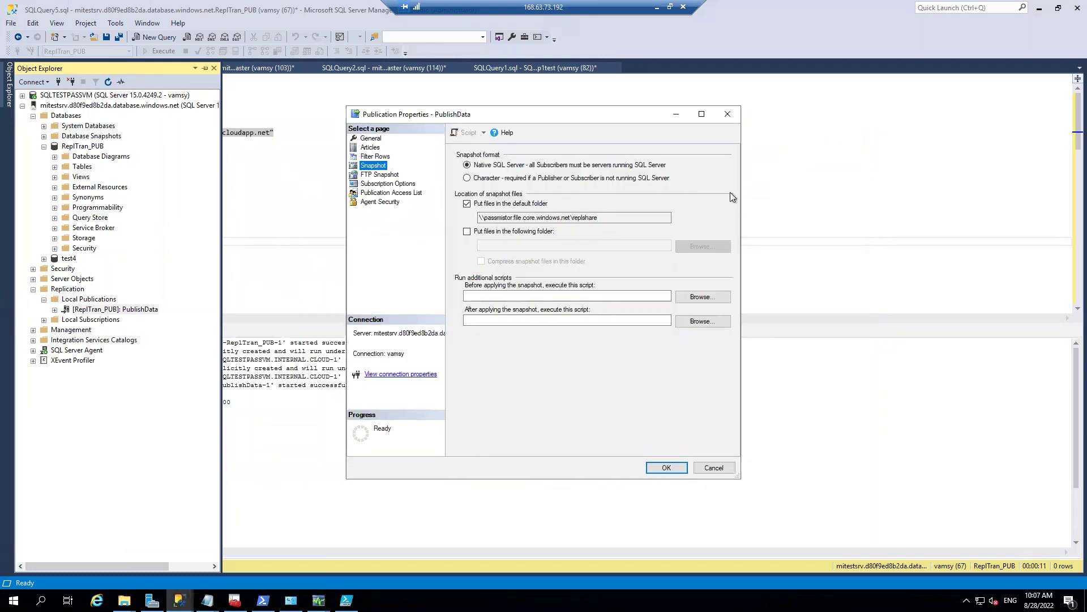
left_click(728, 116)
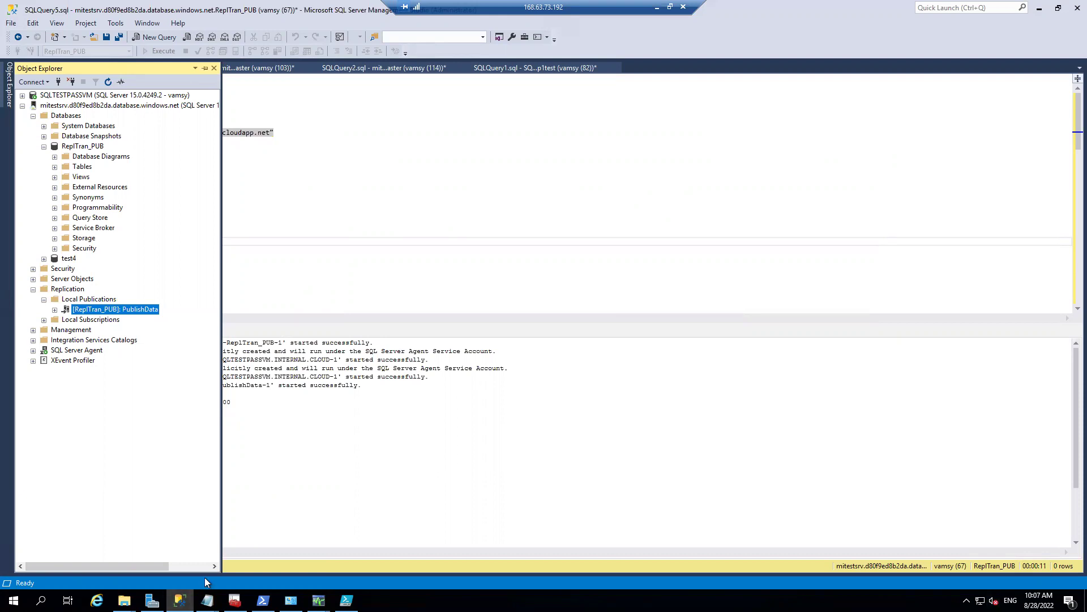
mouse_move(291, 599)
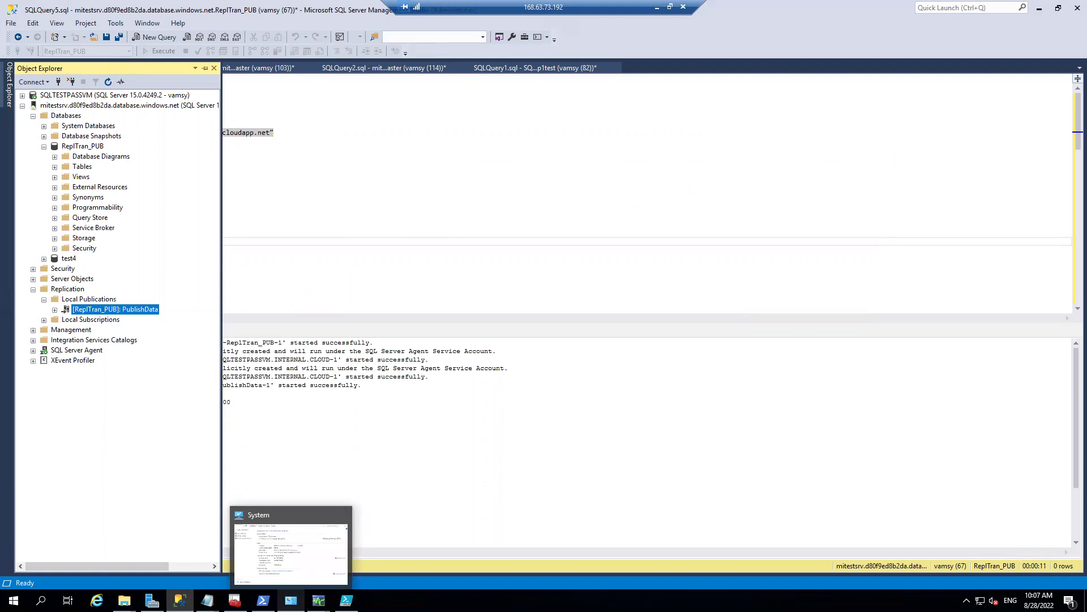
mouse_move(346, 600)
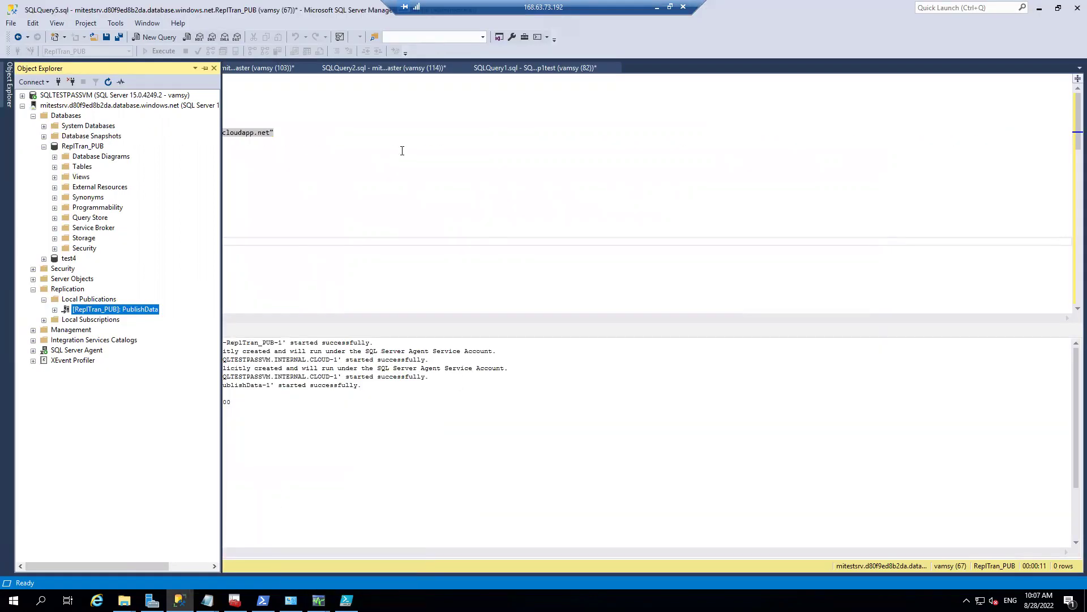
key("alt+Tab")
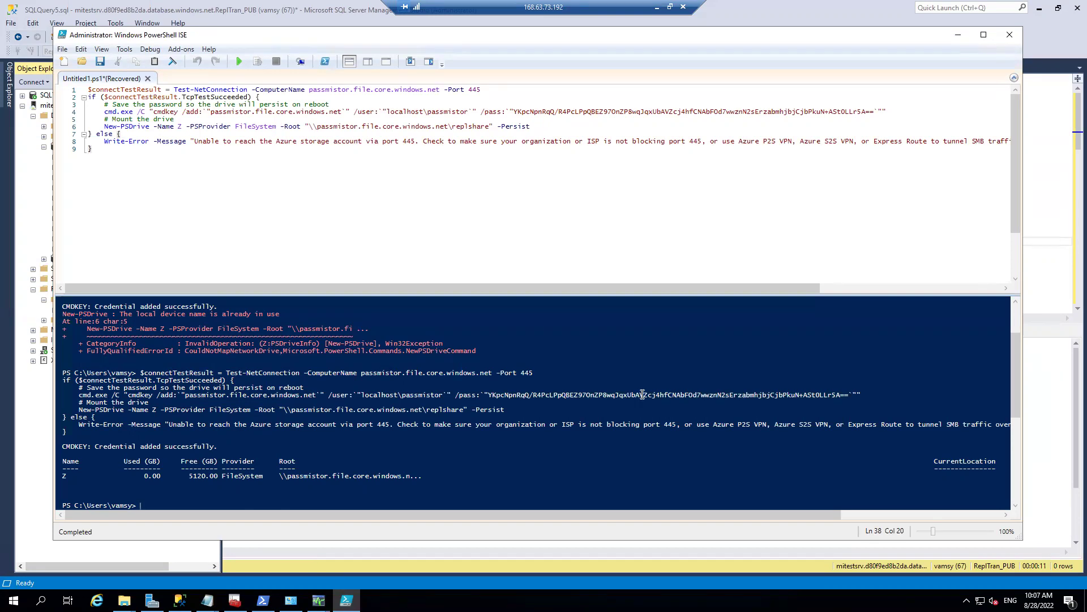
left_click(20, 423)
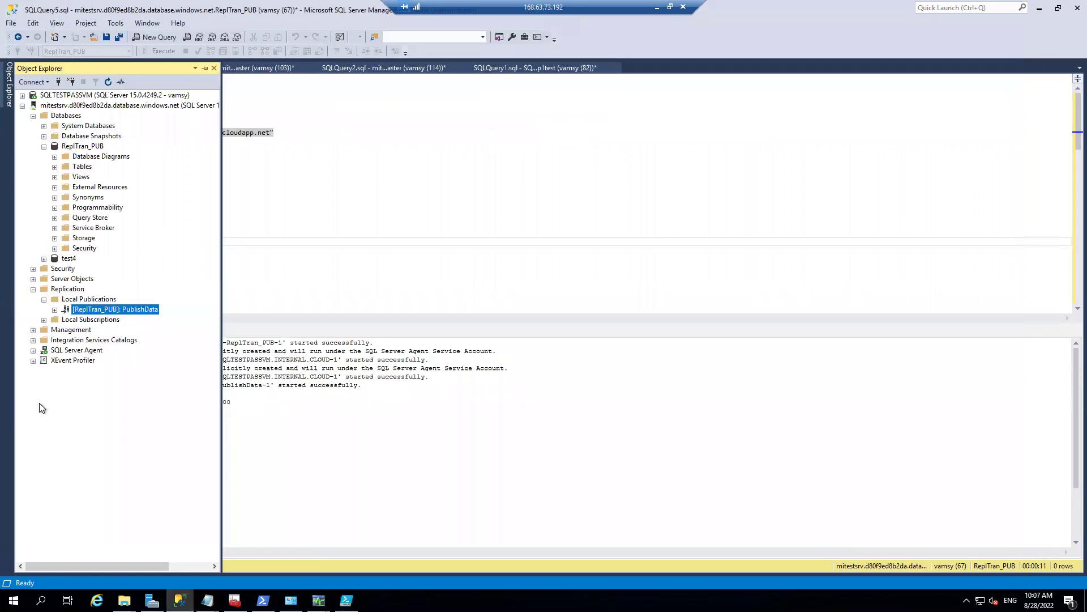
Refresh the mitestsrv managed instance tree, expand SQL Server Agent, and check Job Activity Monitor
right_click(72, 104)
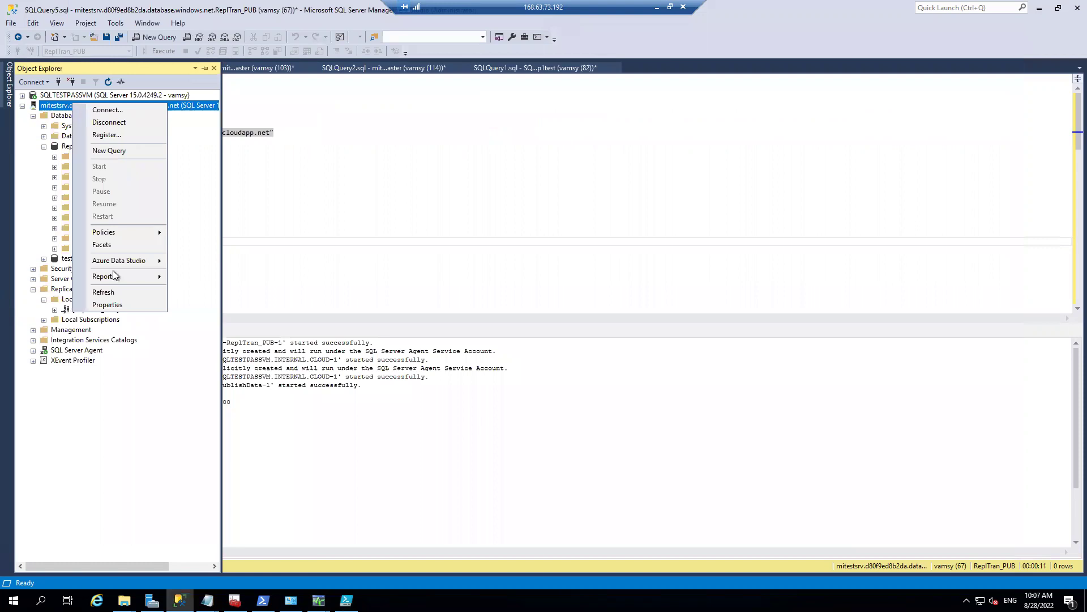
left_click(104, 292)
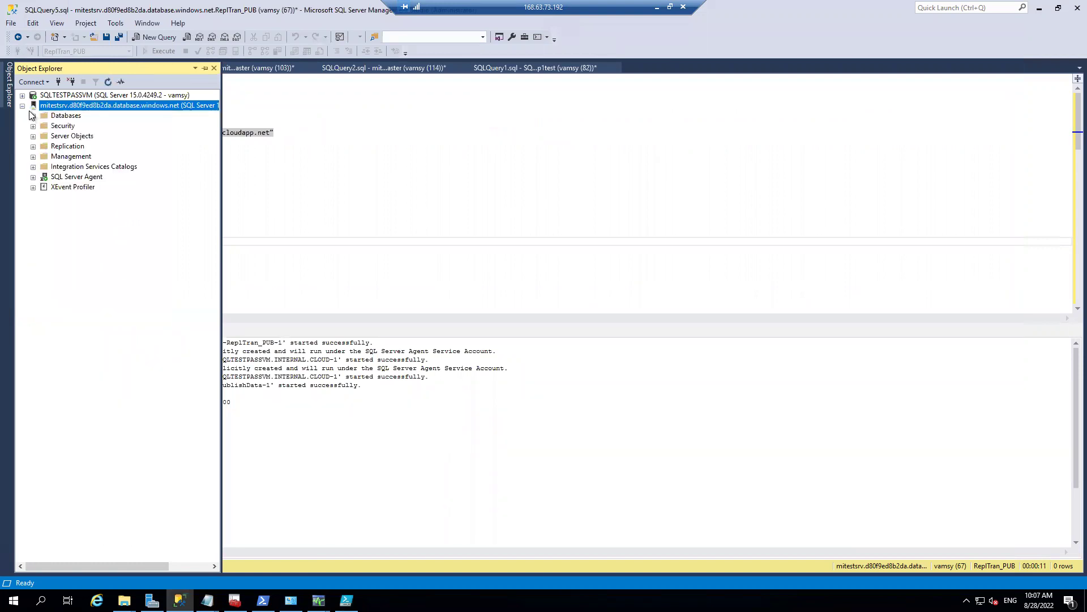
left_click(32, 176)
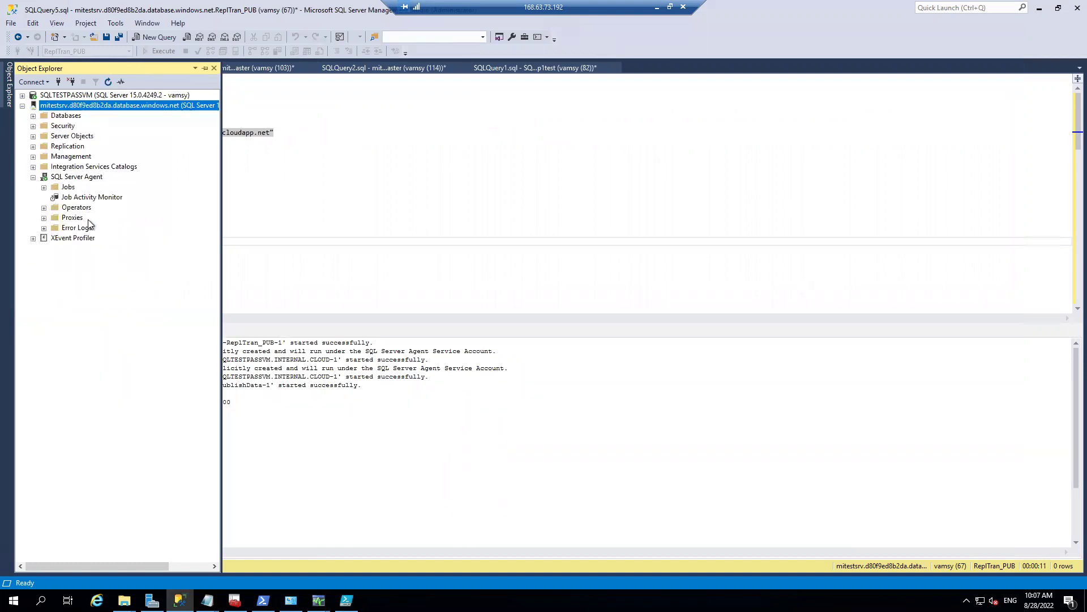
double_click(92, 200)
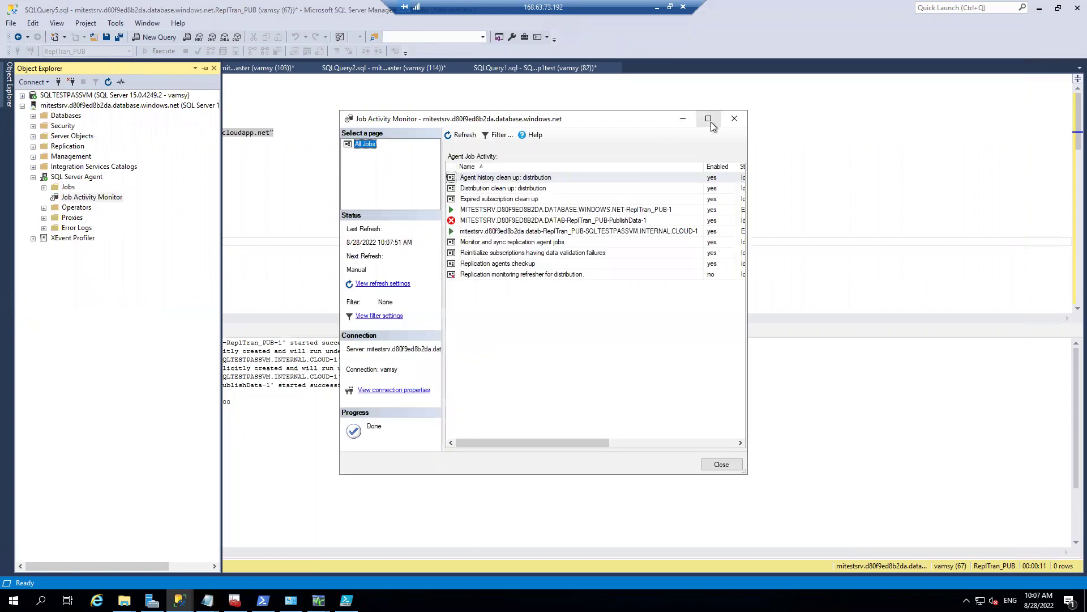
left_click(683, 119)
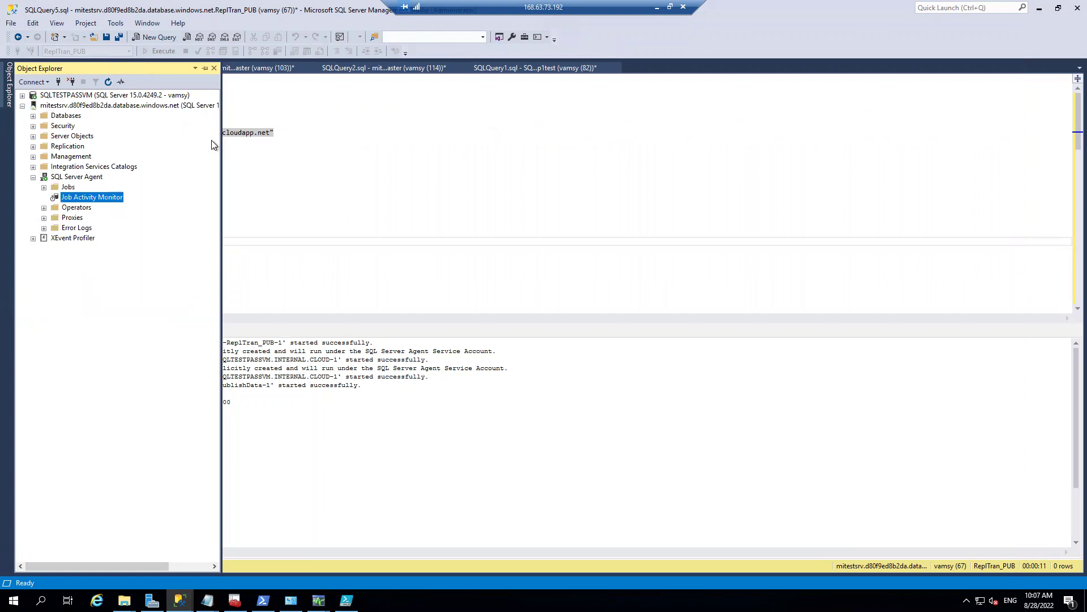
Refresh the SQLTESTPASSVM server tree and bring the replication setup script back into view
right_click(119, 95)
left_click(172, 310)
left_click(294, 281)
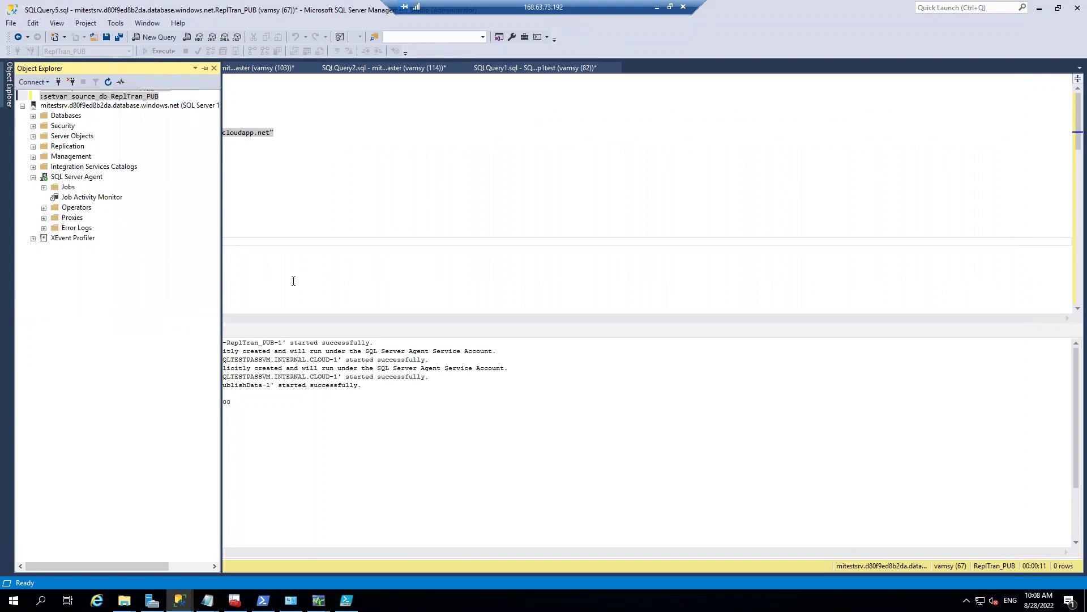
left_click(8, 101)
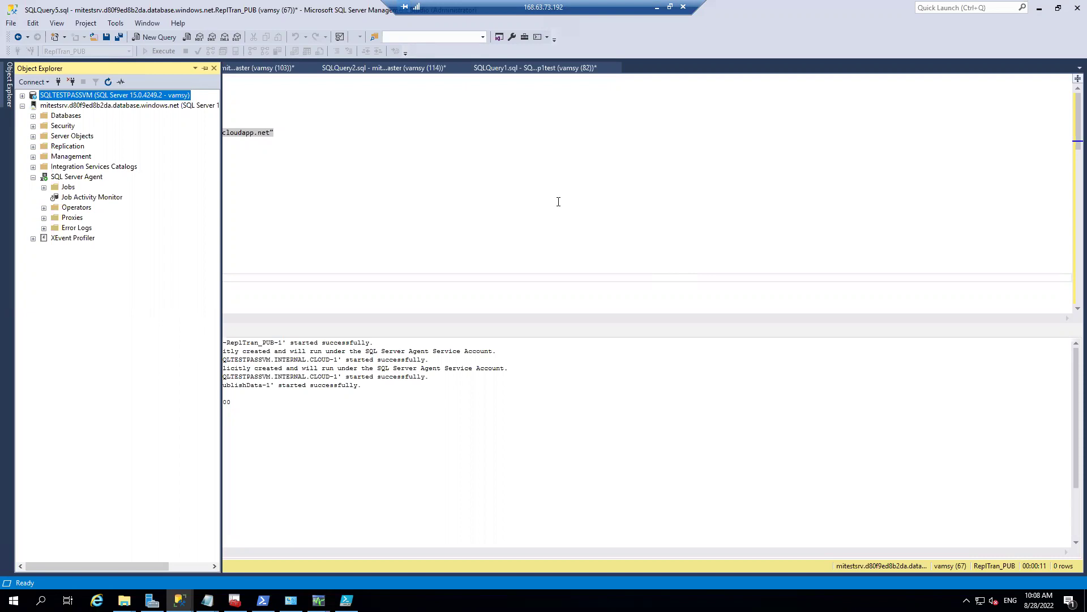
Check the snapshot folder under unc, then select the port 445 Test-NetConnection on script line 1
left_click(124, 601)
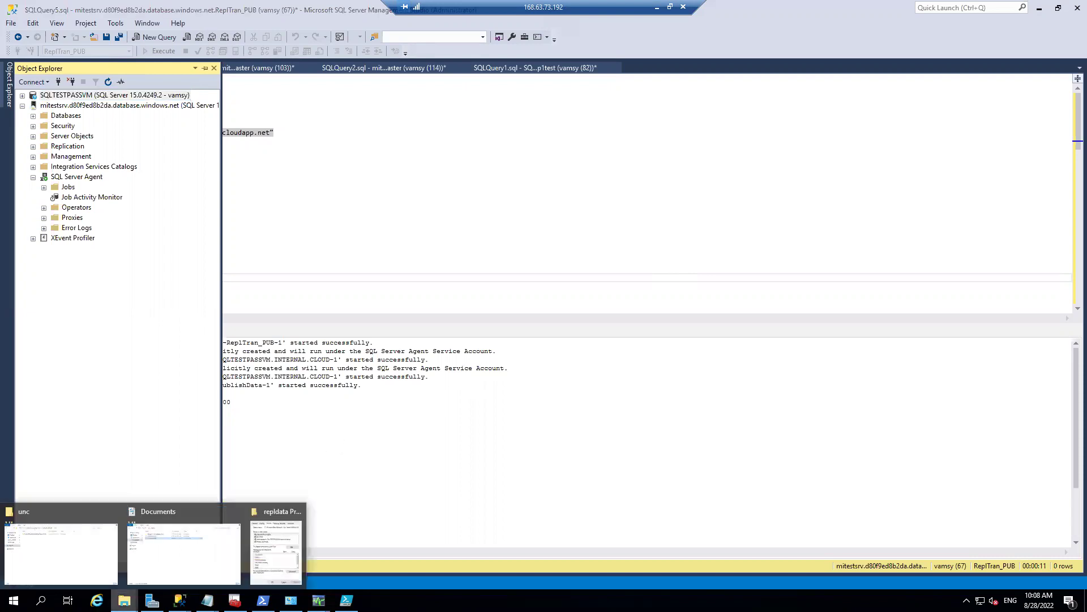
left_click(85, 545)
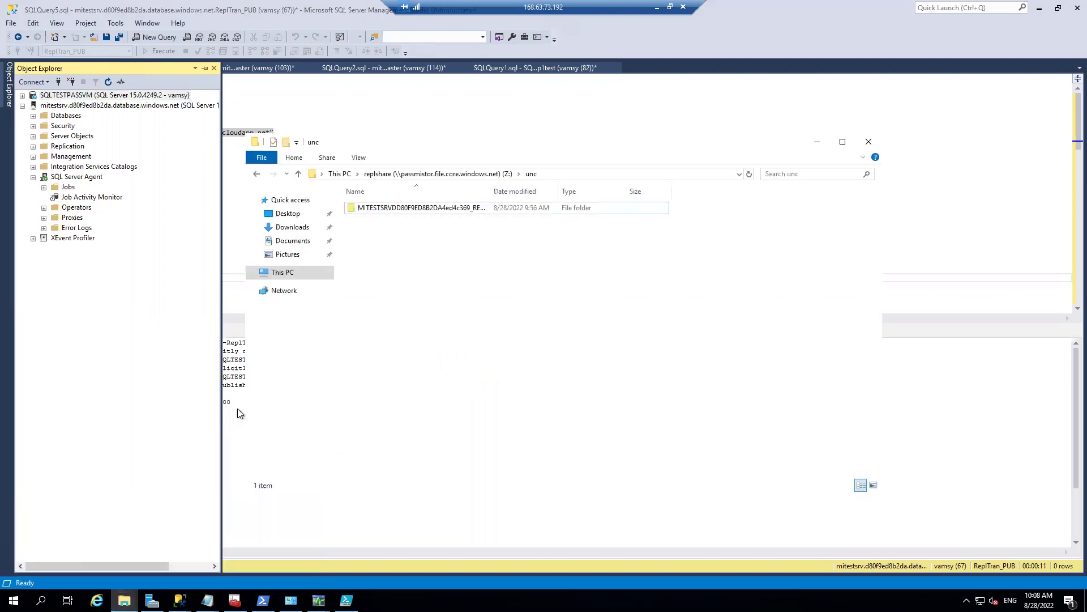
left_click(393, 209)
left_click(347, 601)
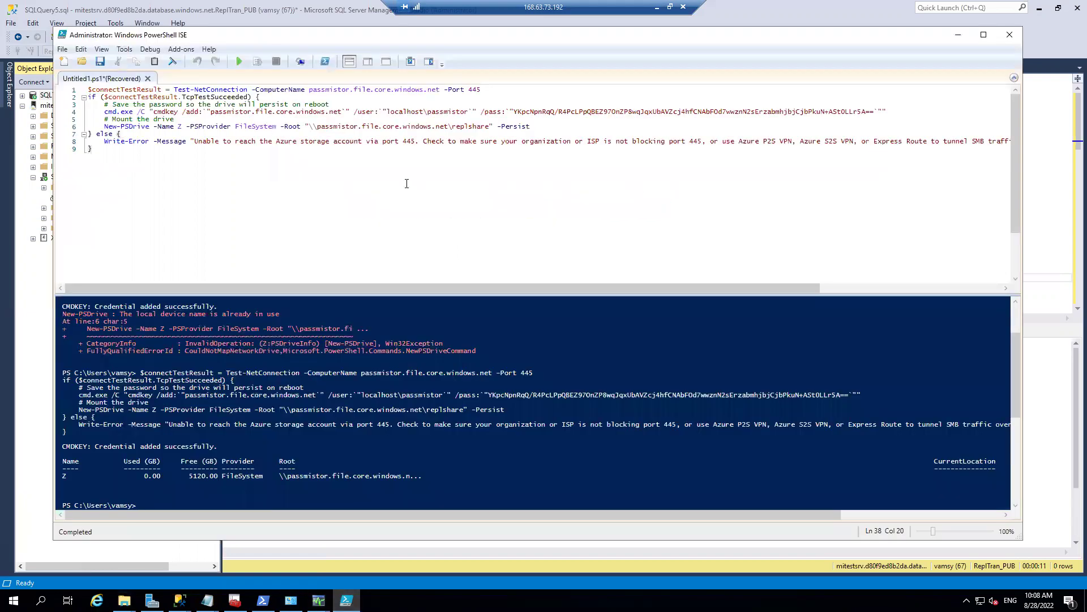
left_click_drag(482, 91, 85, 90)
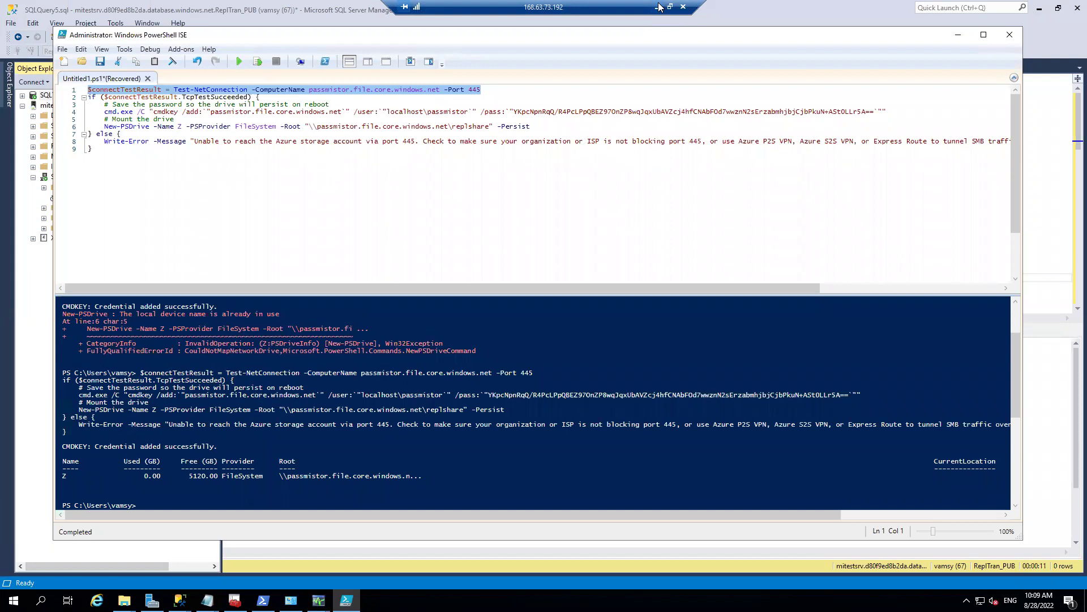
In nsg-mitestsrv, change the inbound port445 rule to Allow and save it
left_click(658, 7)
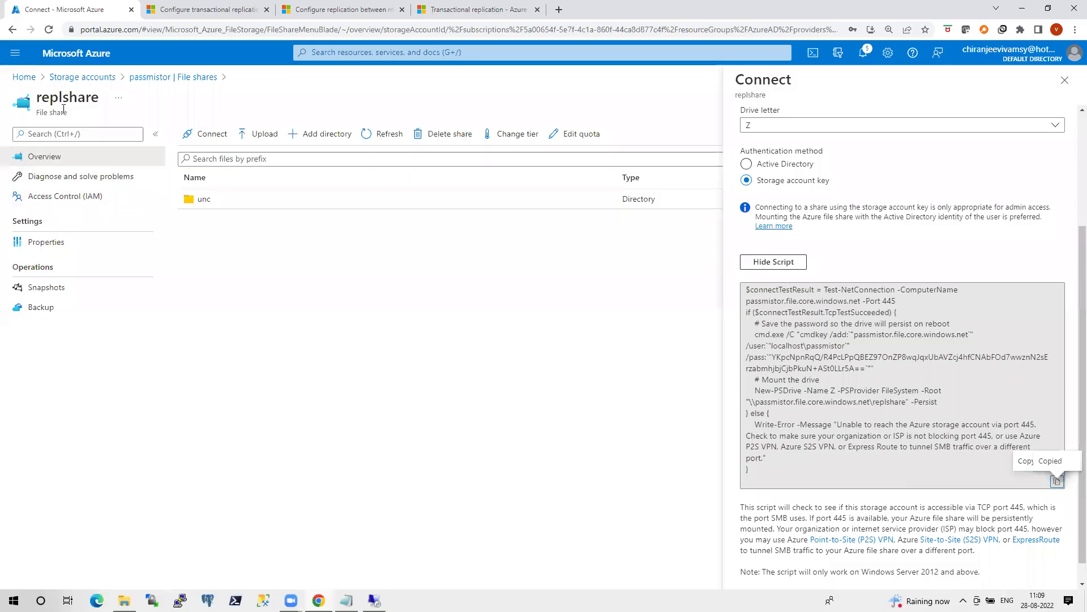
left_click(95, 80)
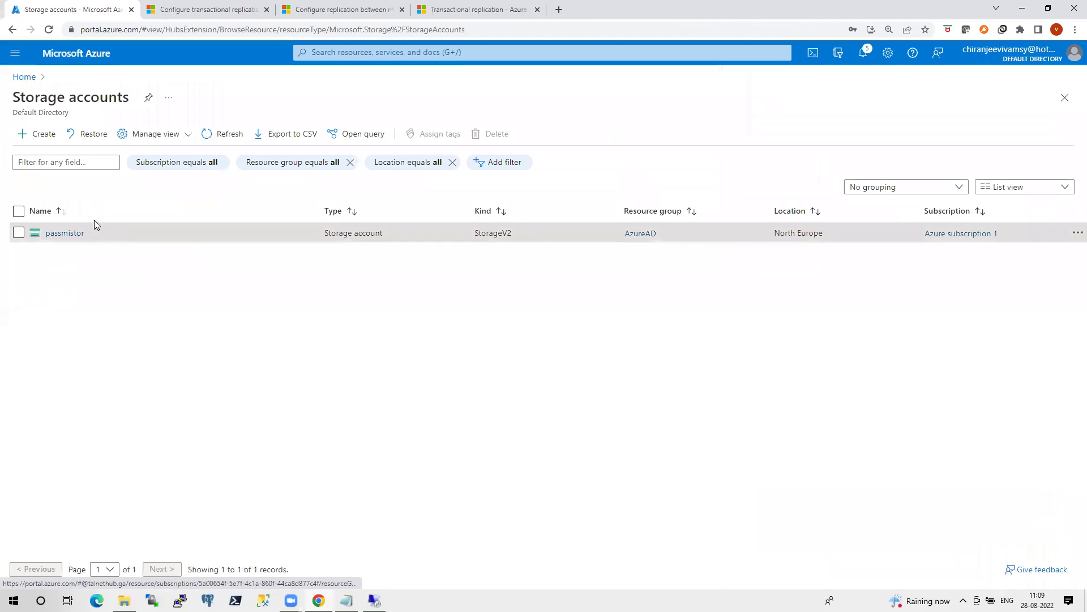
left_click(24, 77)
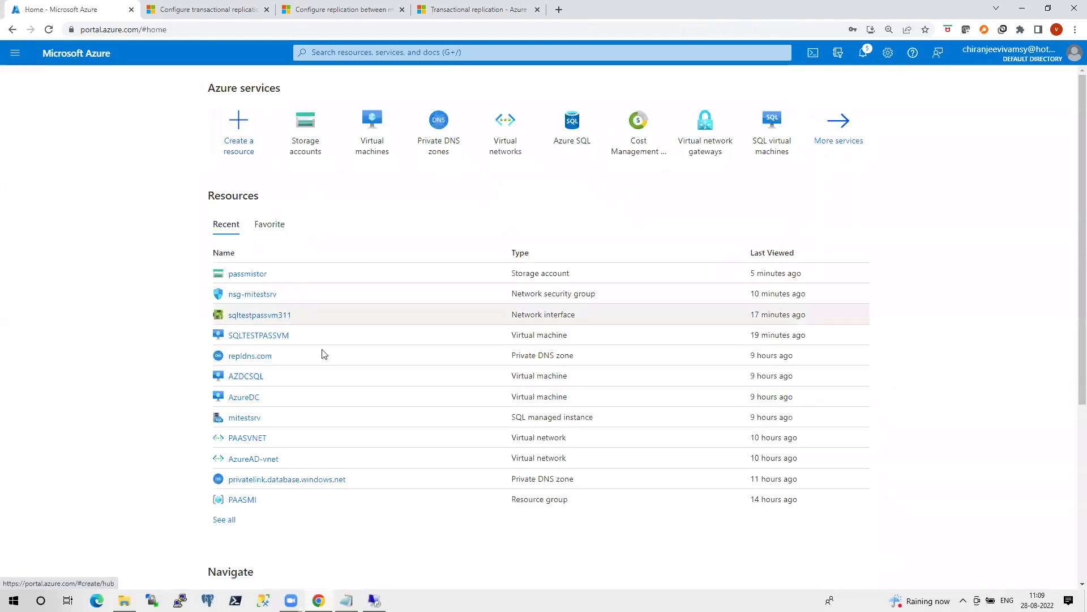
left_click(253, 295)
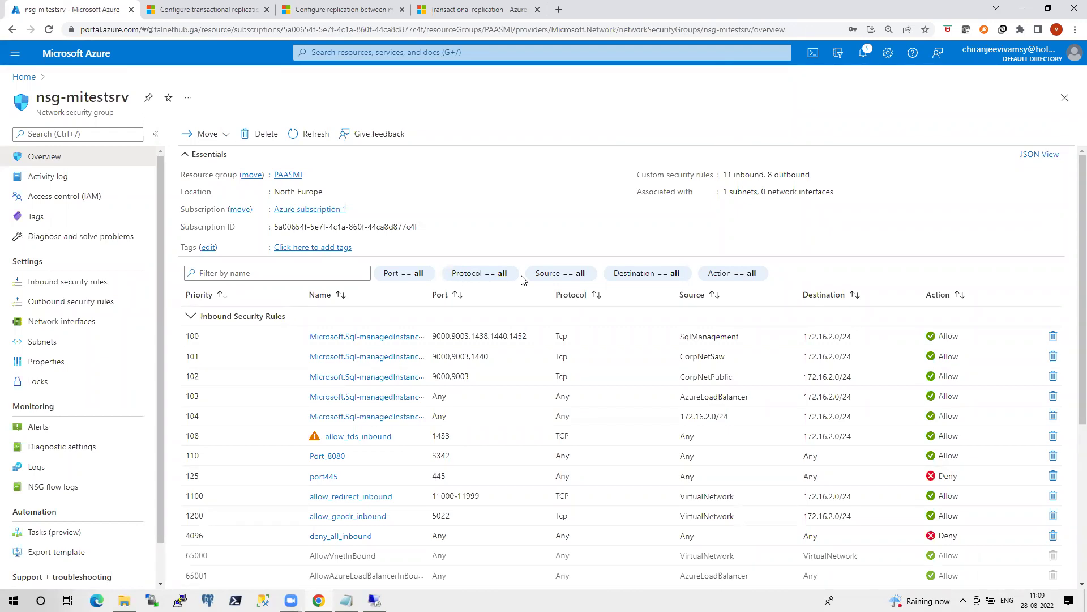
scroll(599, 379, "down", 5)
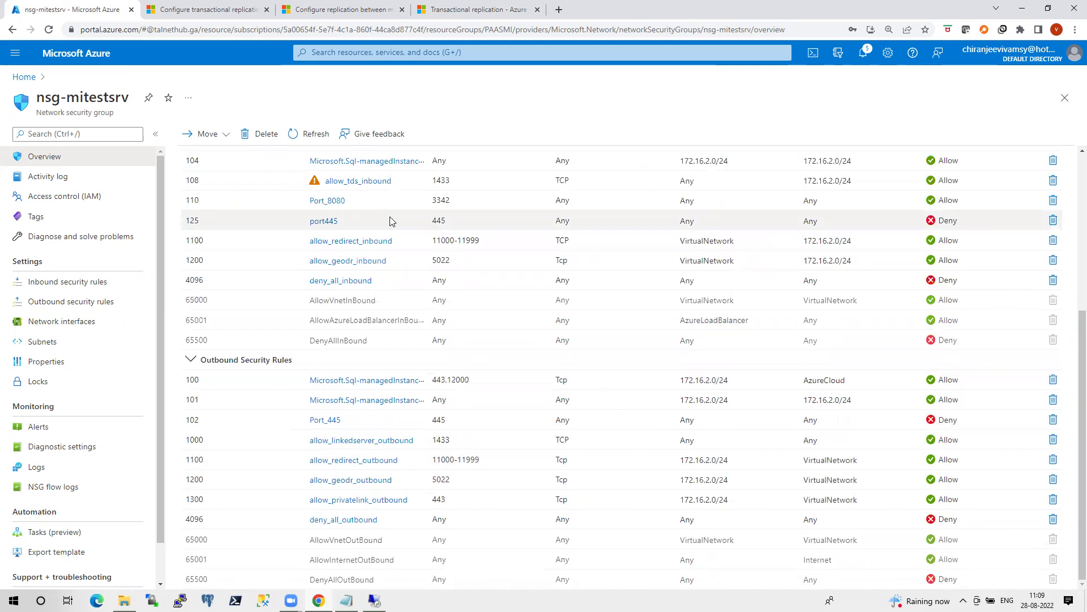
left_click(332, 224)
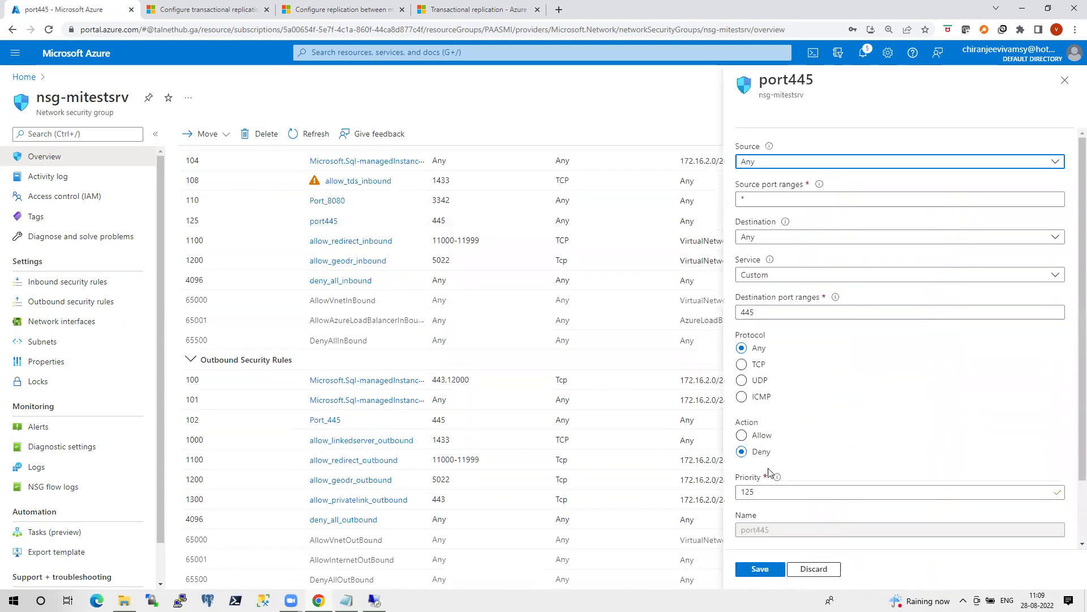
left_click(741, 436)
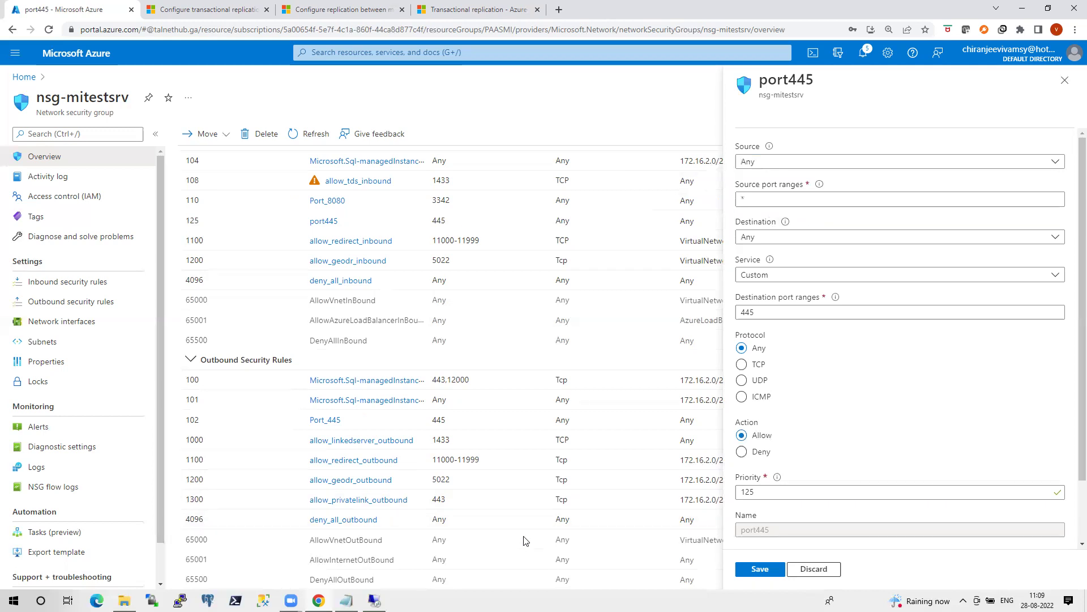
left_click(760, 568)
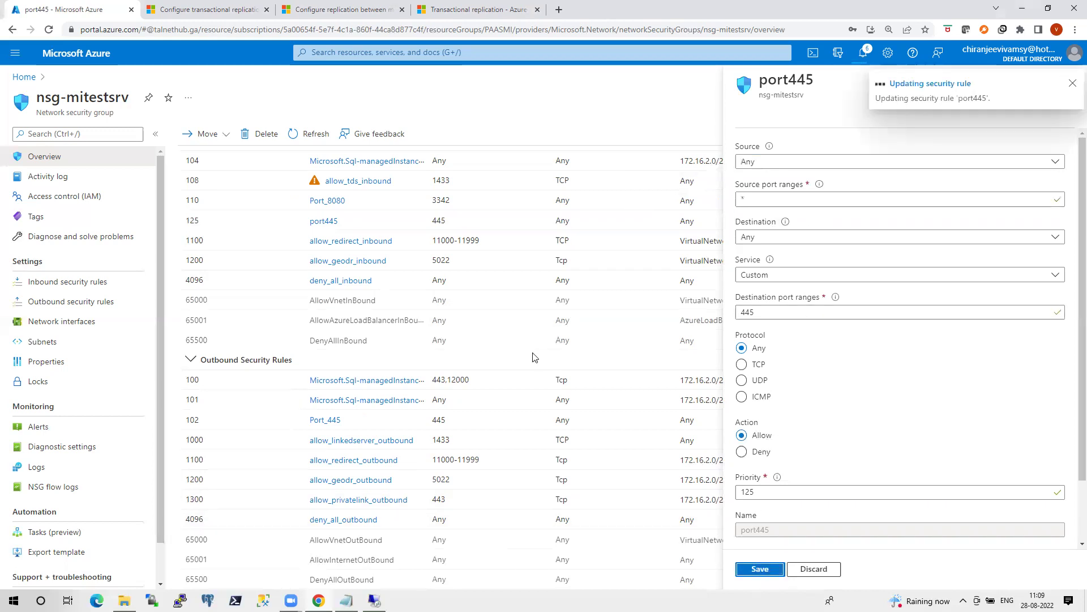
Change the outbound Port_445 rule to Allow, save it, and return to the remote session
left_click(91, 306)
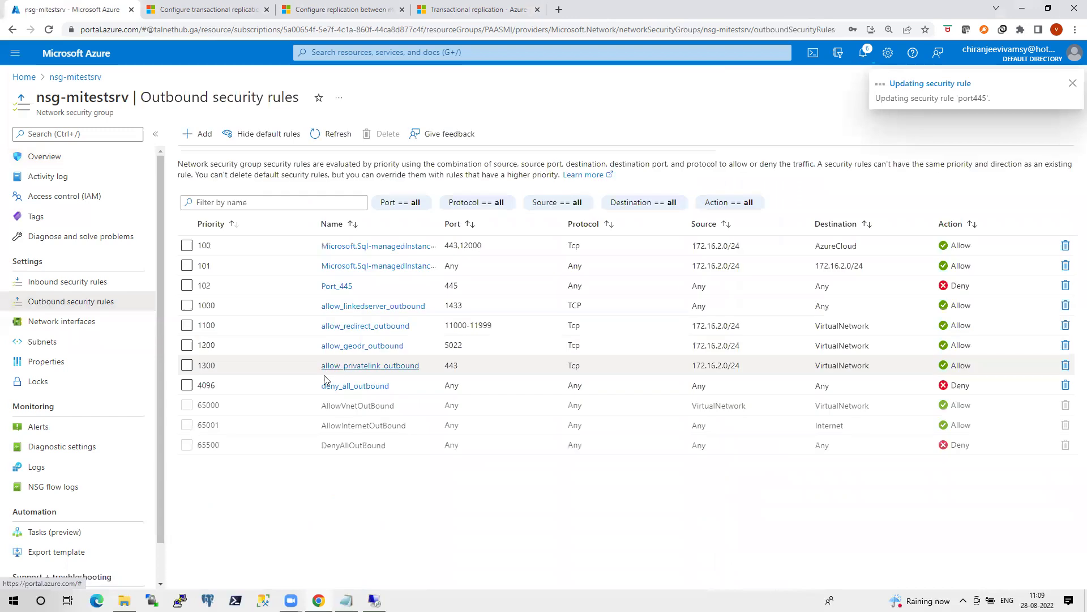
left_click(336, 286)
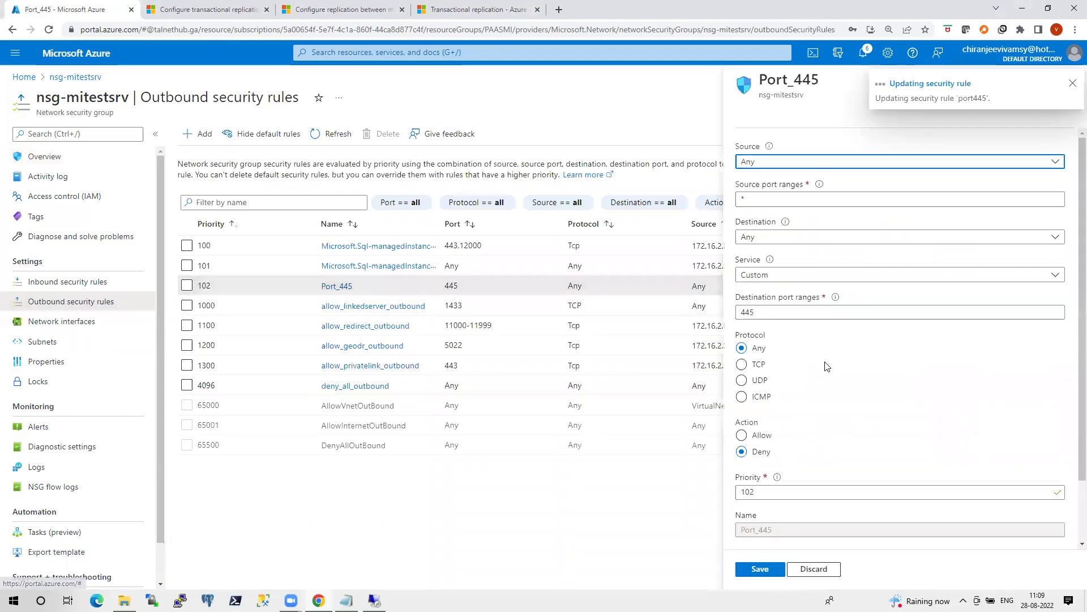
left_click(757, 437)
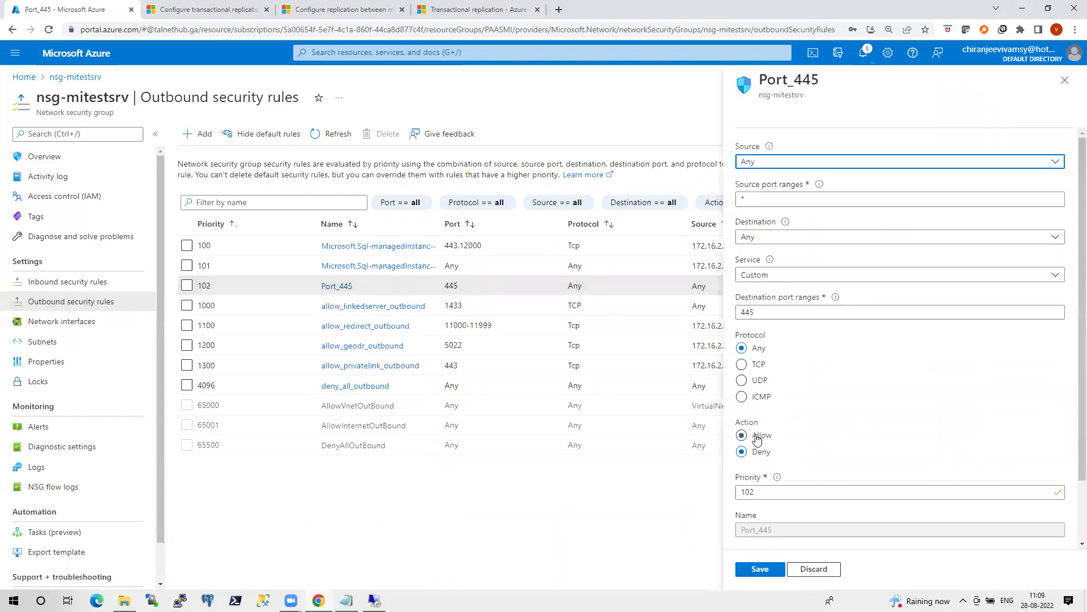
left_click(765, 569)
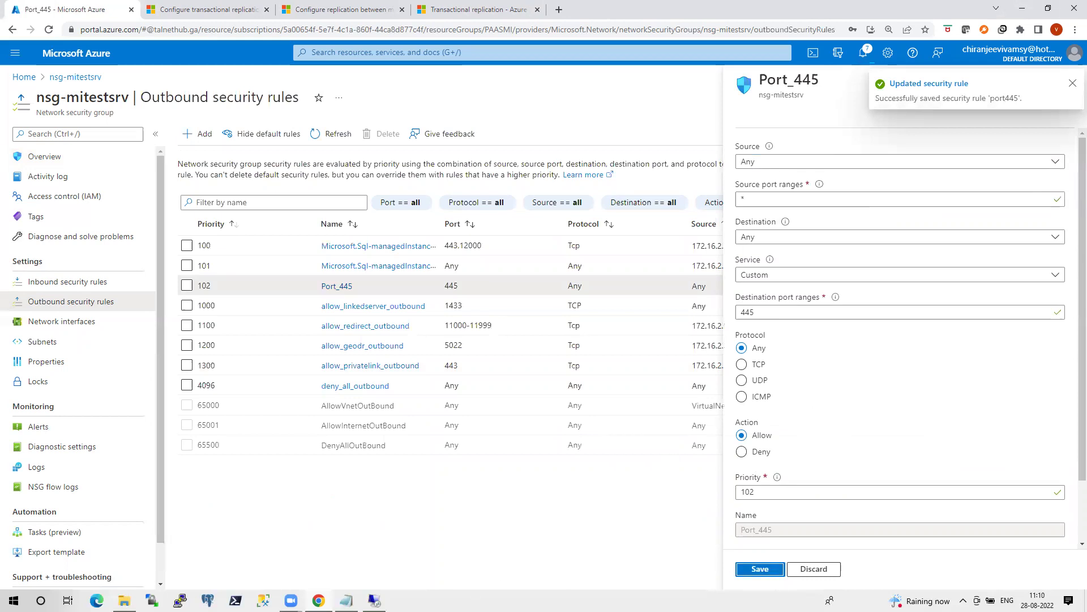
mouse_move(375, 601)
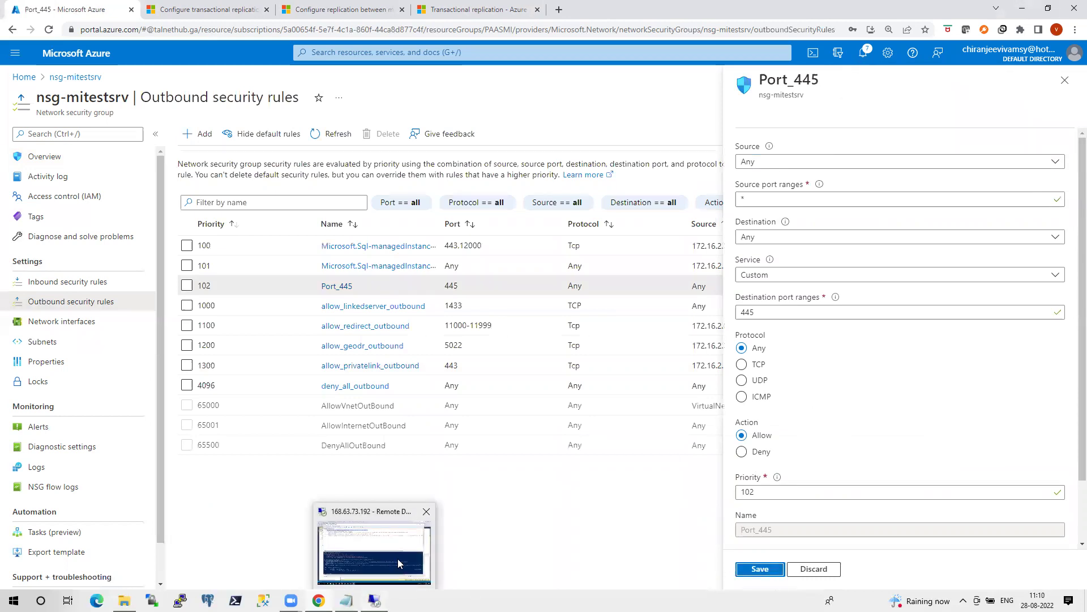
left_click(398, 558)
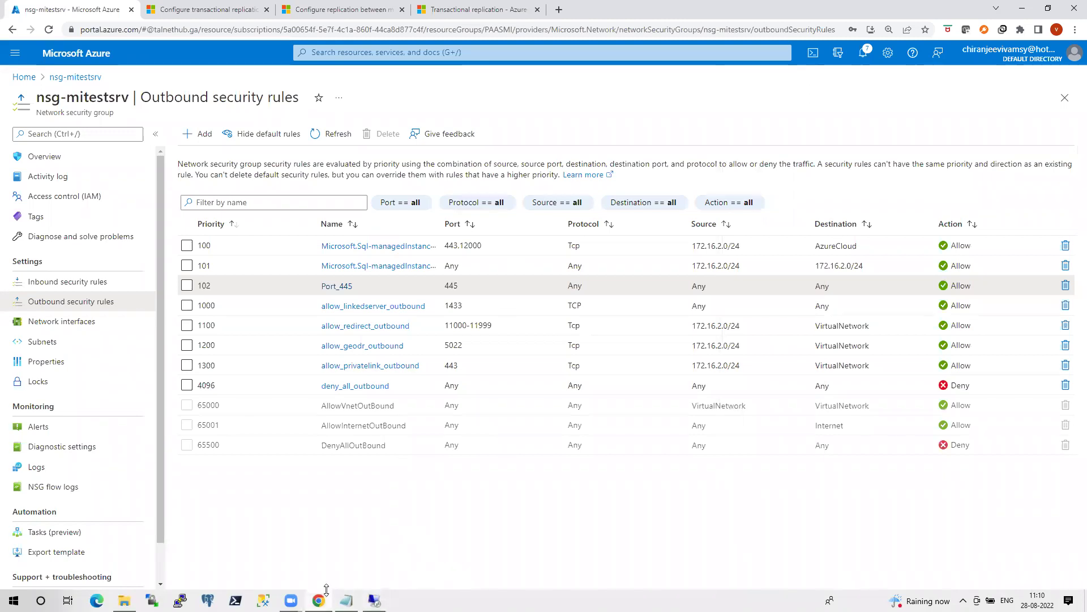
left_click(375, 600)
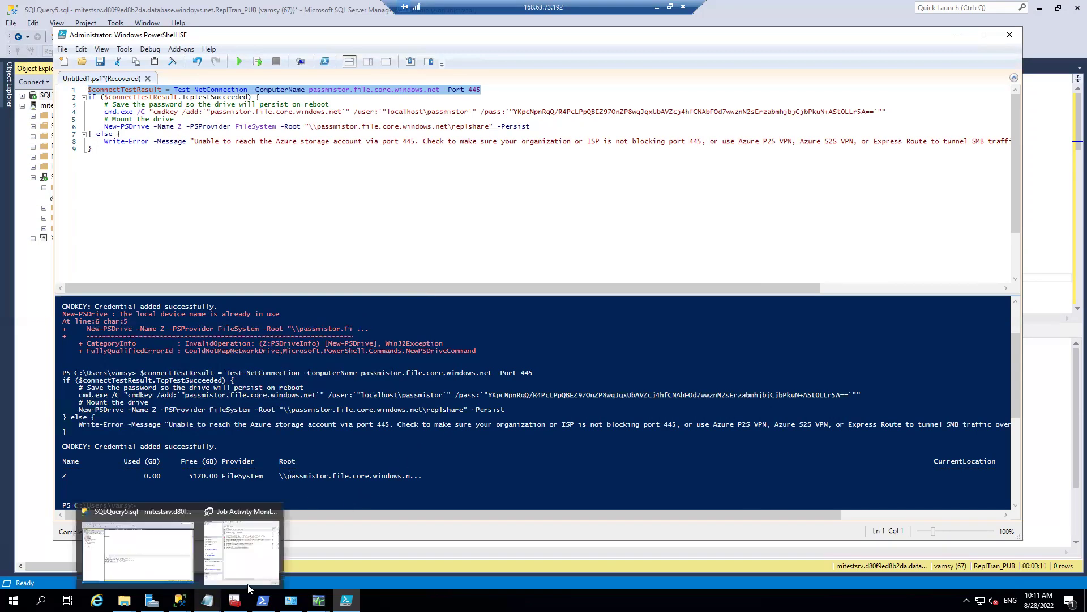
Close the old Snapshot Agent history and restart the Snapshot Agent
left_click(318, 601)
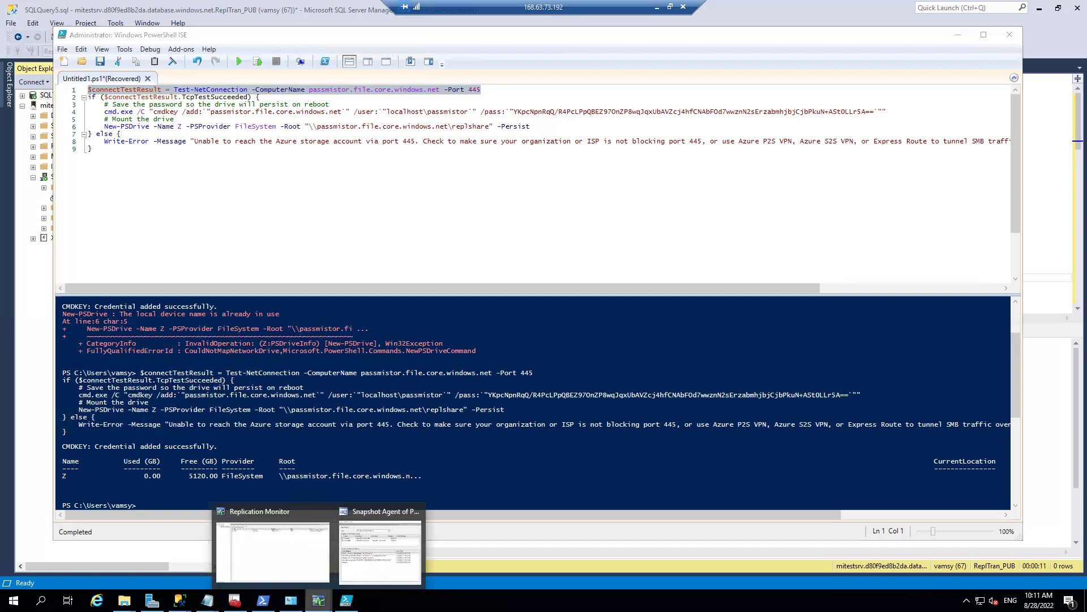
left_click(380, 543)
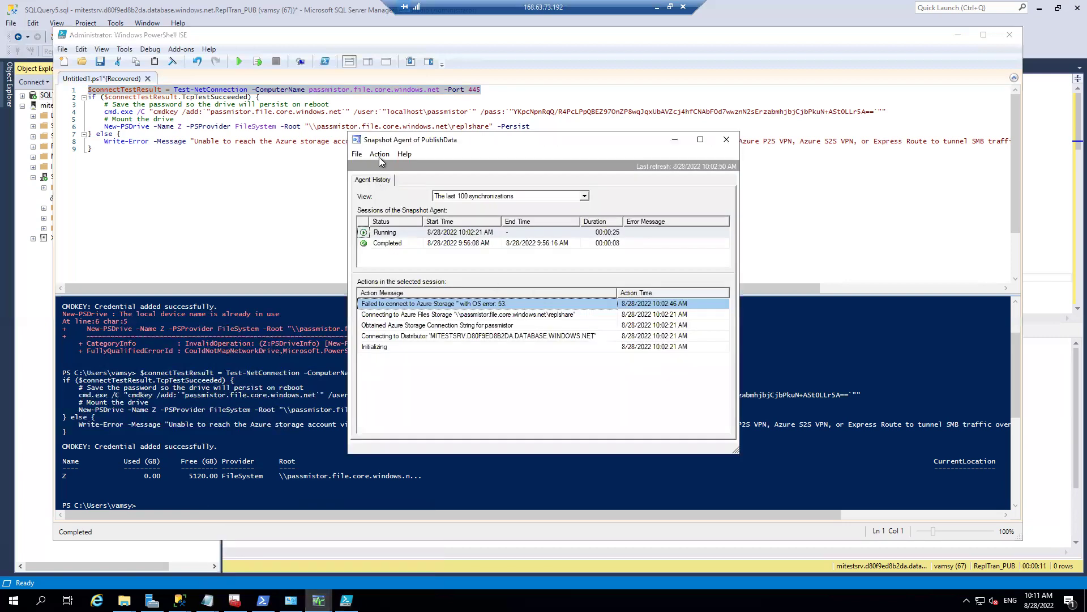
left_click(727, 139)
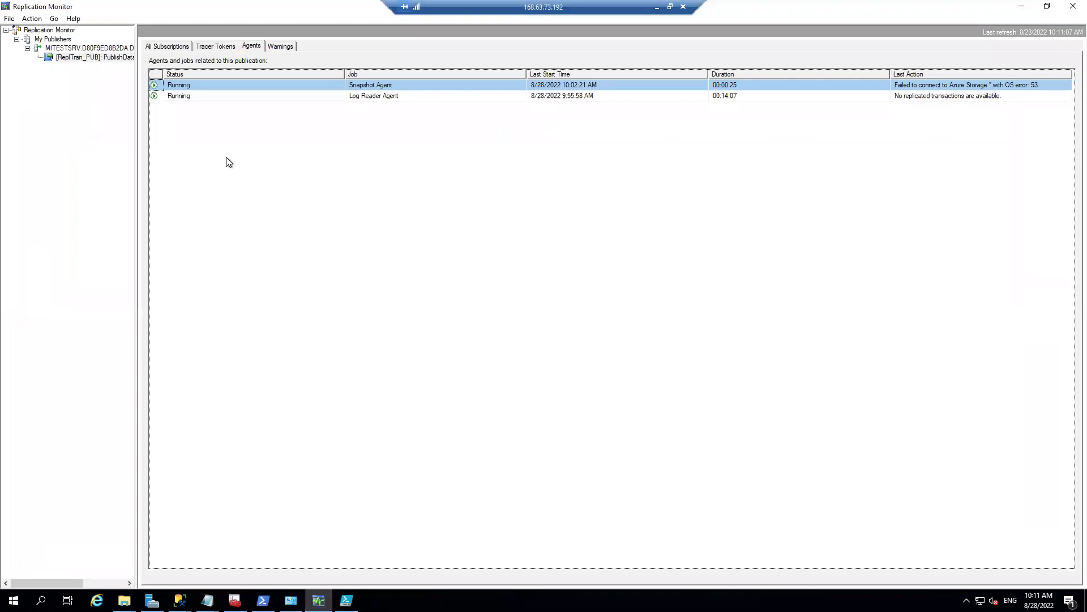
right_click(193, 87)
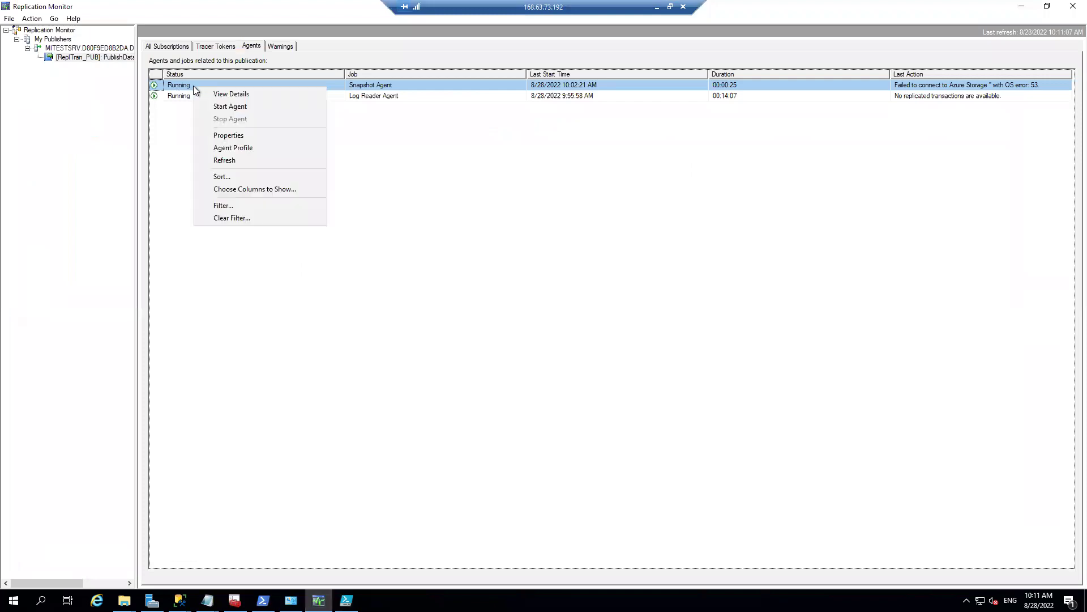
left_click(217, 107)
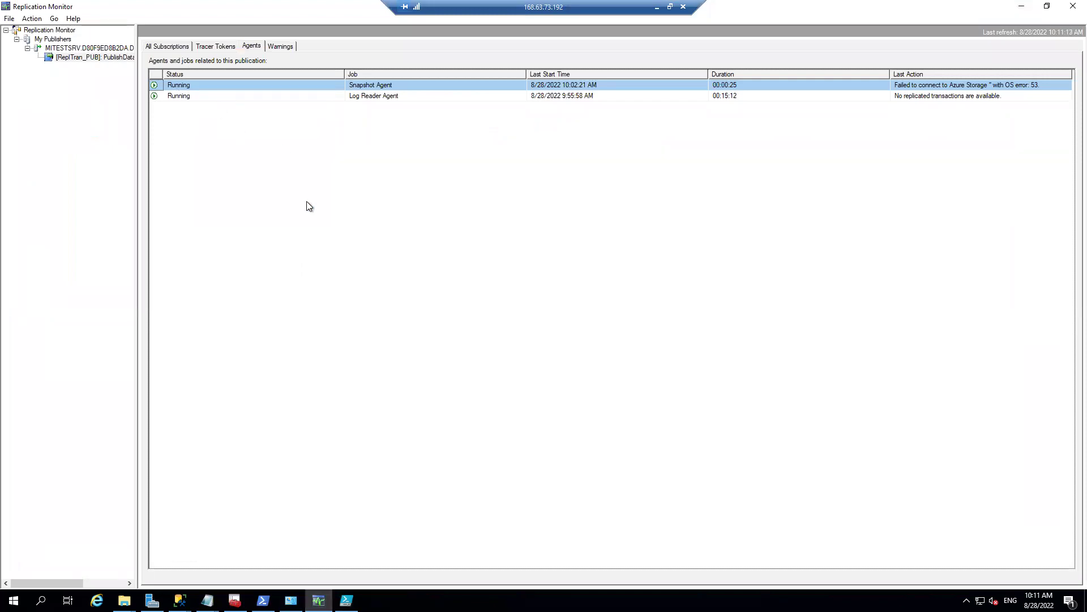
Refresh the Snapshot Agent's session history to confirm the 1-article snapshot completed
right_click(196, 84)
left_click(226, 91)
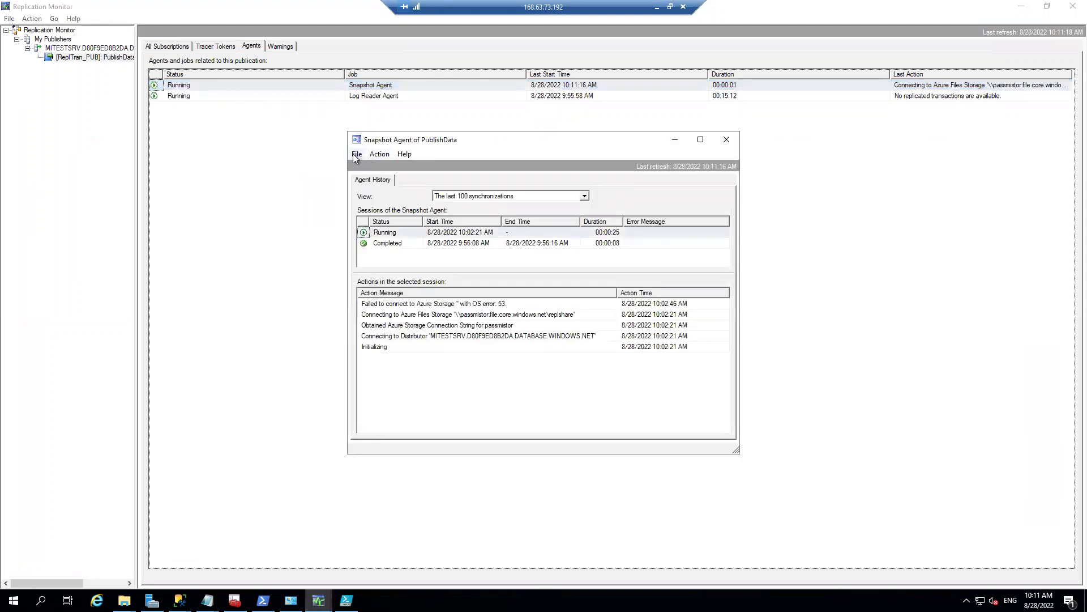
left_click(378, 157)
left_click(396, 223)
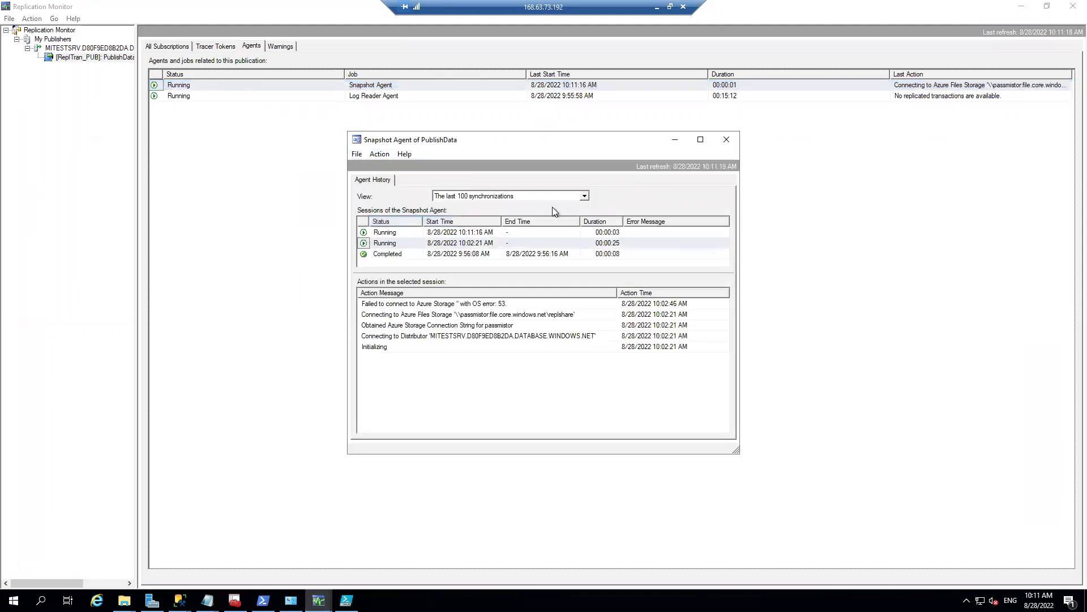
left_click(724, 139)
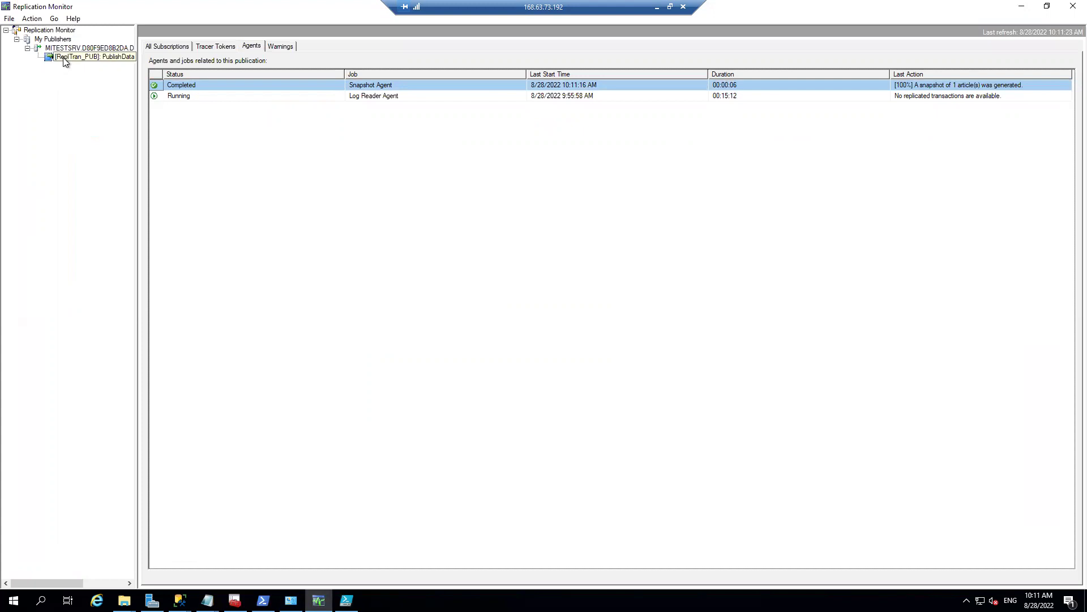
left_click(180, 600)
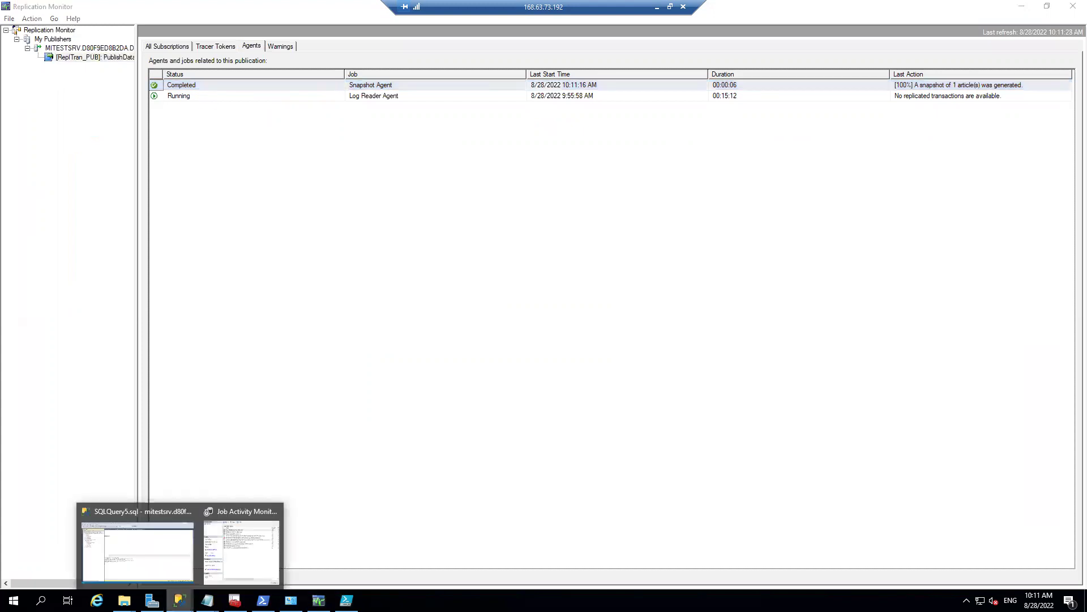
mouse_move(141, 570)
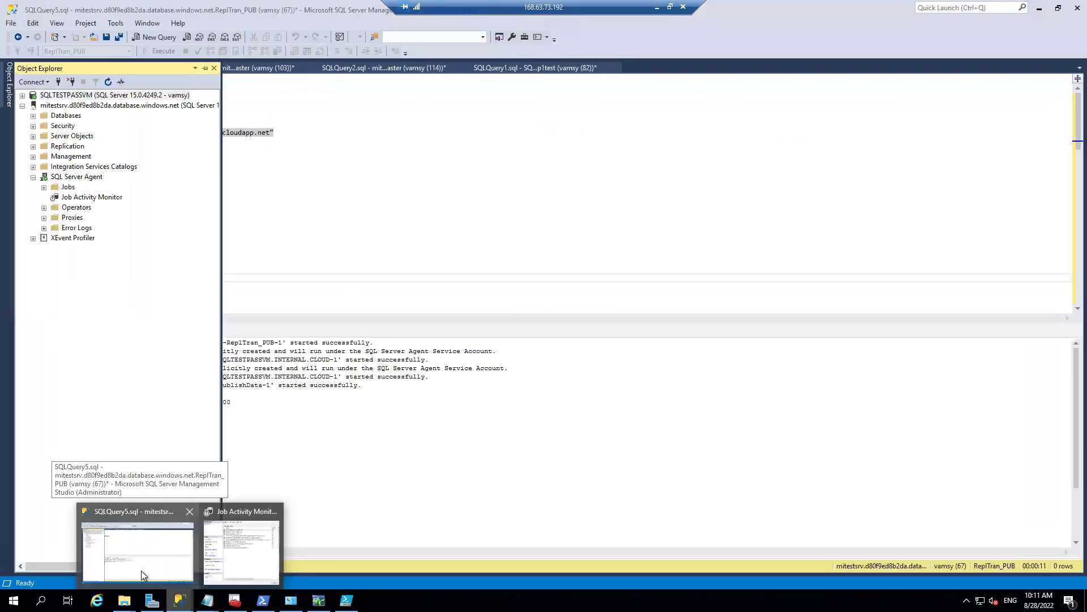
mouse_move(223, 543)
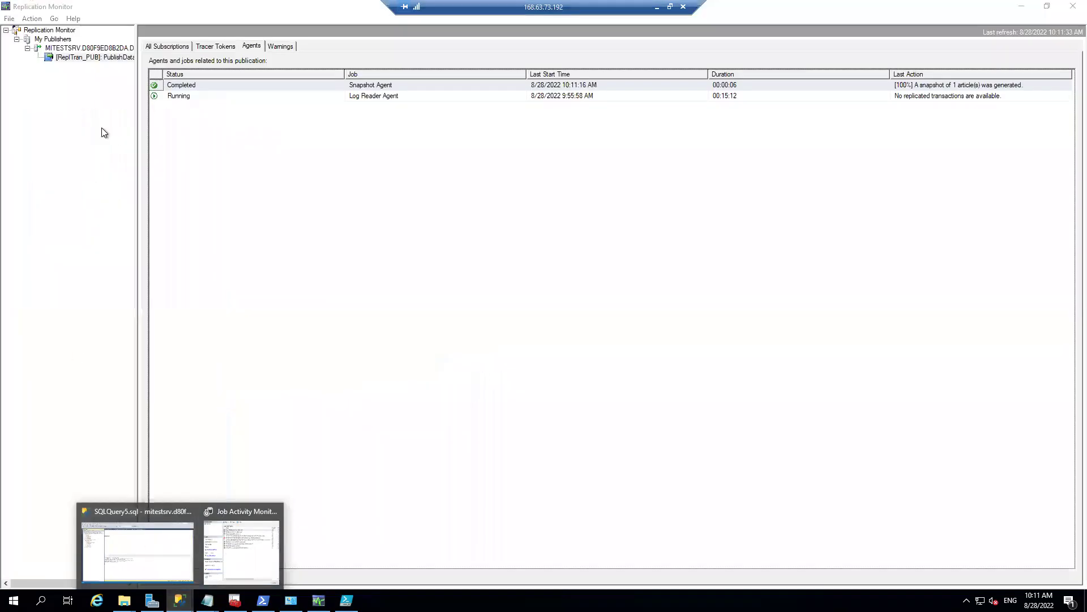
Select the top rows of ReplTran_SUB's dbo.repltalk, confirming row sno 1, then close that query
left_click(135, 539)
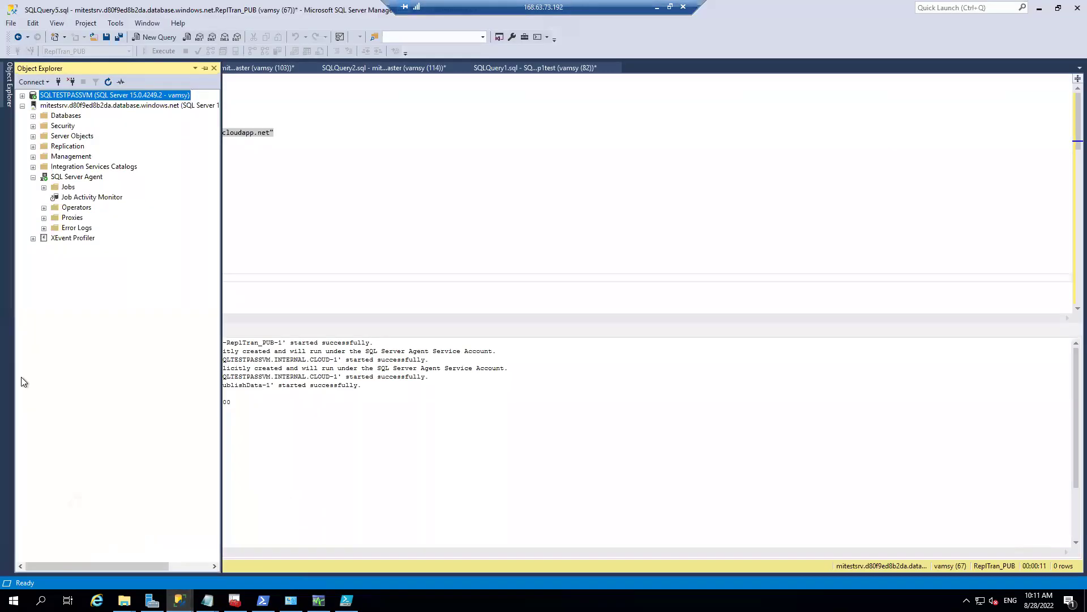
left_click(22, 106)
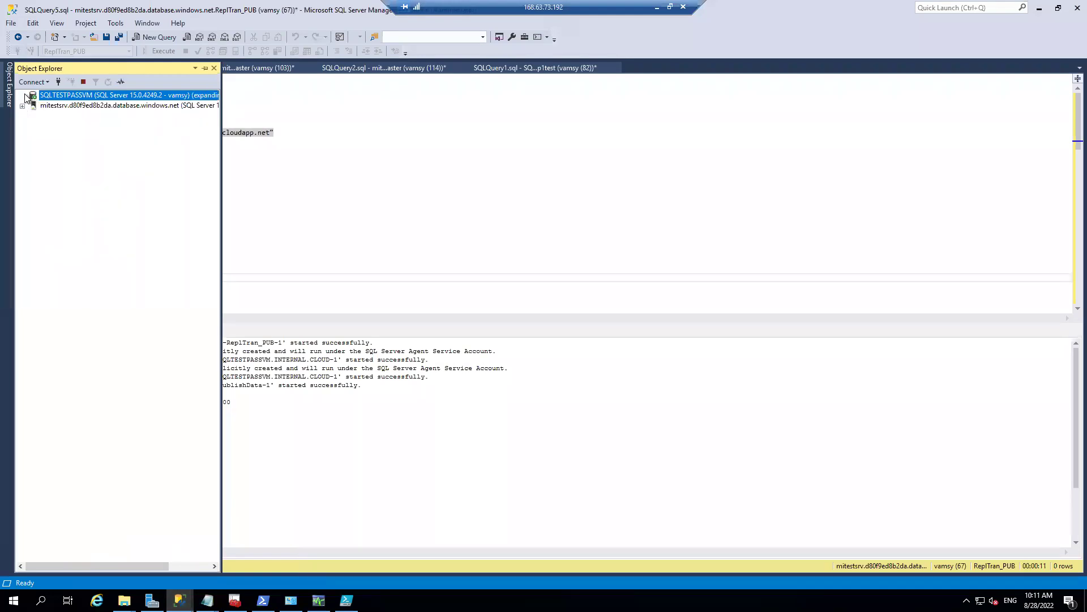
left_click(23, 95)
left_click(33, 115)
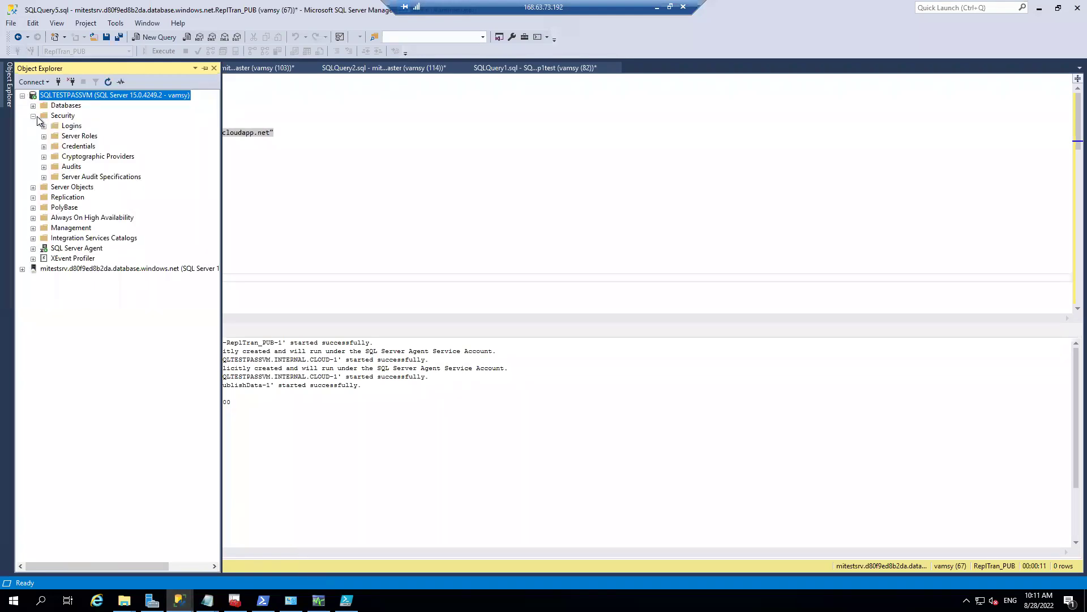
left_click(33, 116)
left_click(33, 106)
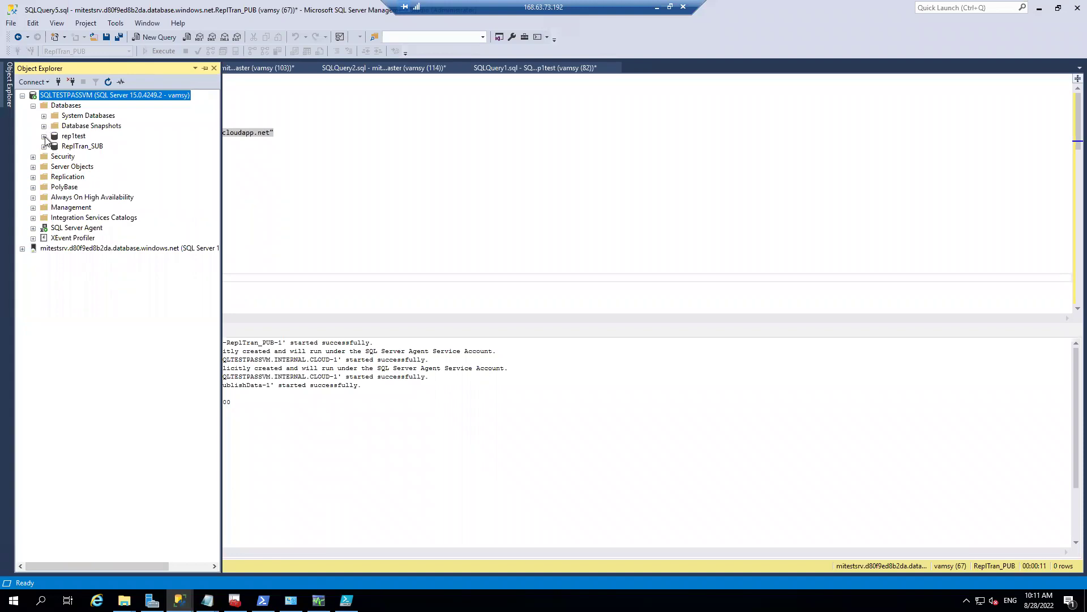
left_click(43, 146)
left_click(55, 166)
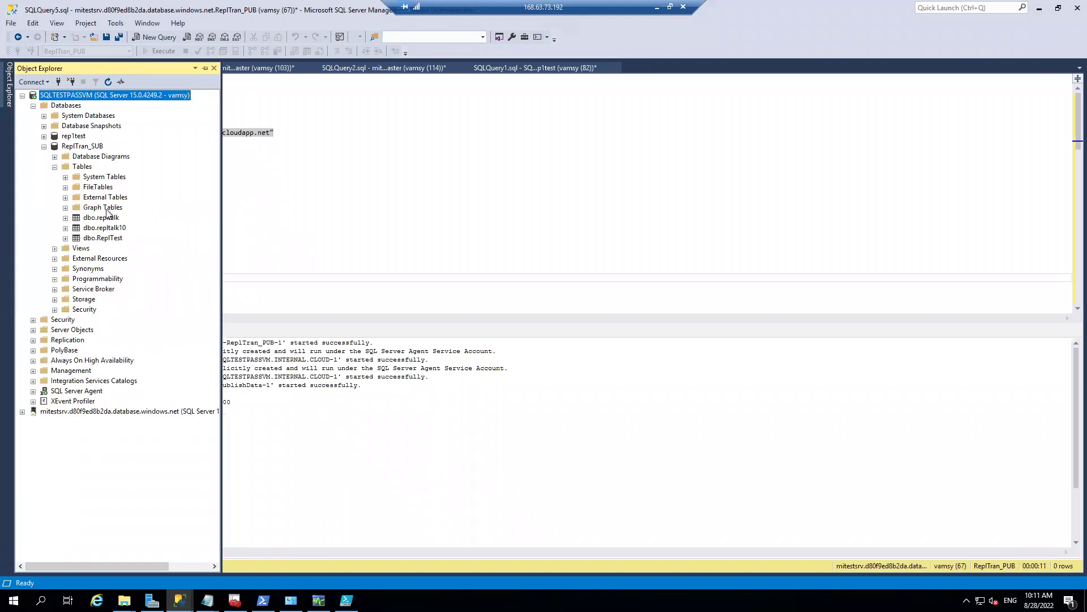
right_click(108, 219)
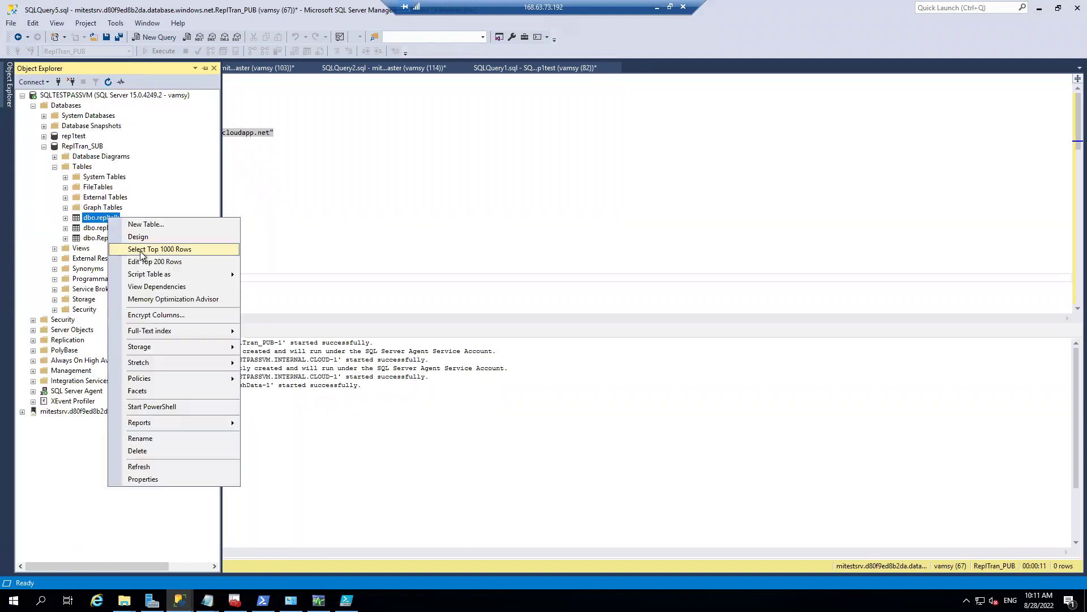
left_click(141, 250)
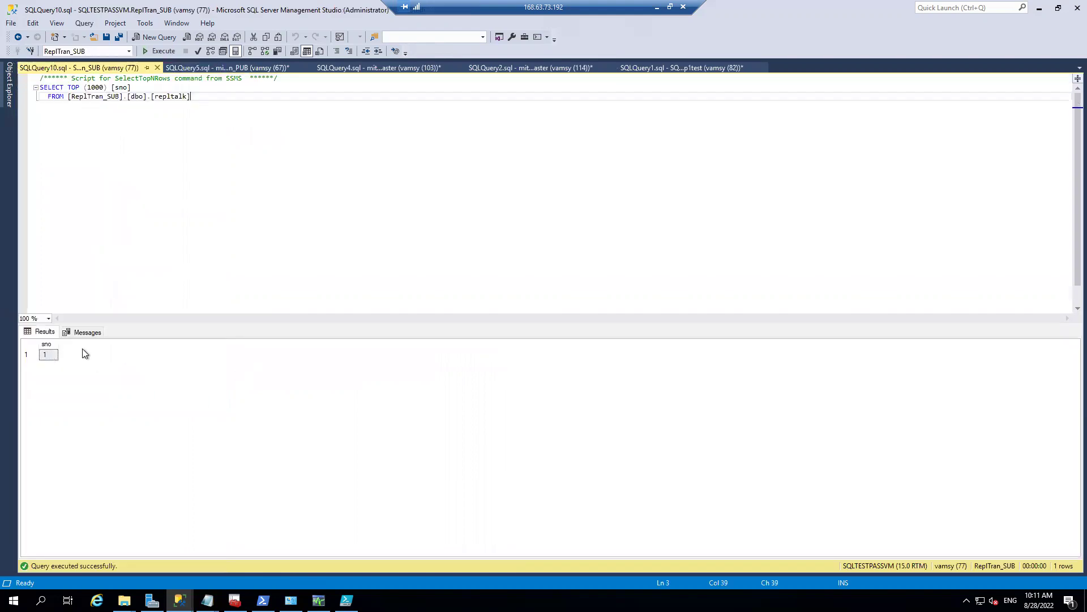
left_click(158, 68)
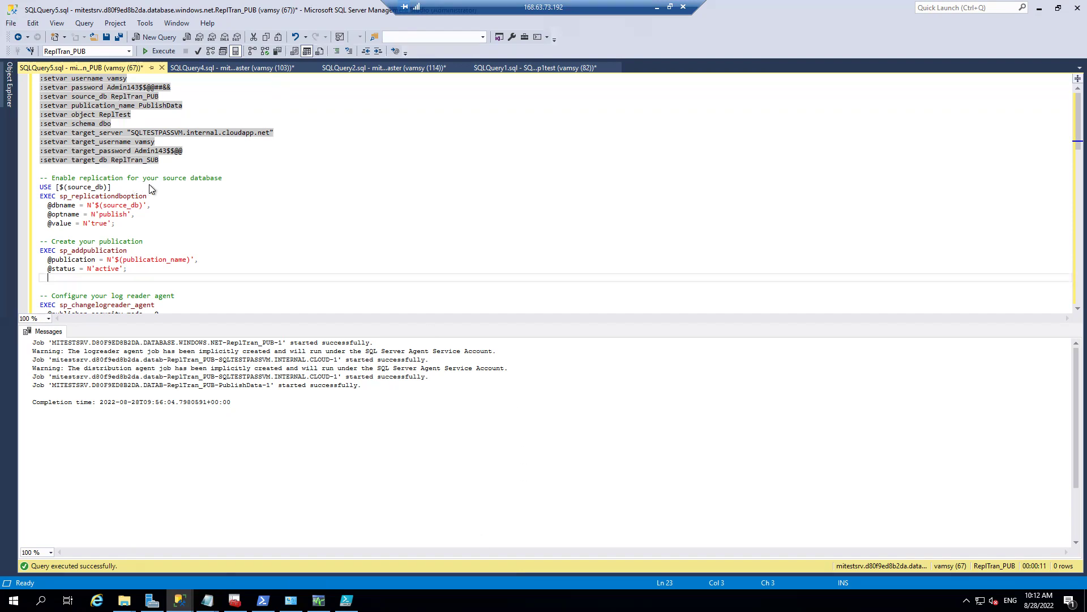
Minimize the remote session and switch to the transactional replication tutorial in the local browser
left_click(654, 6)
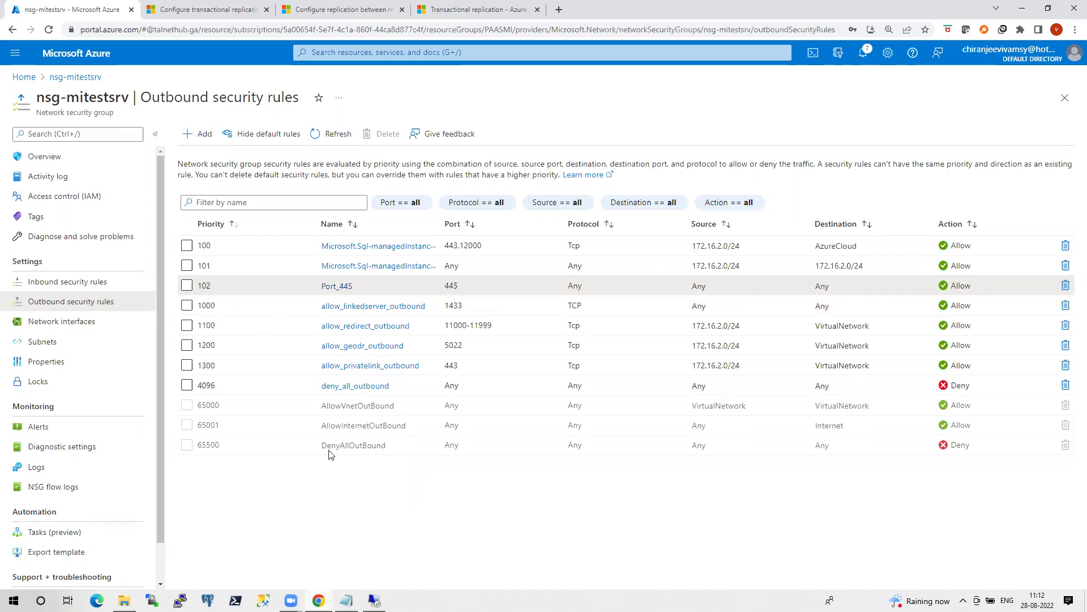
left_click(246, 12)
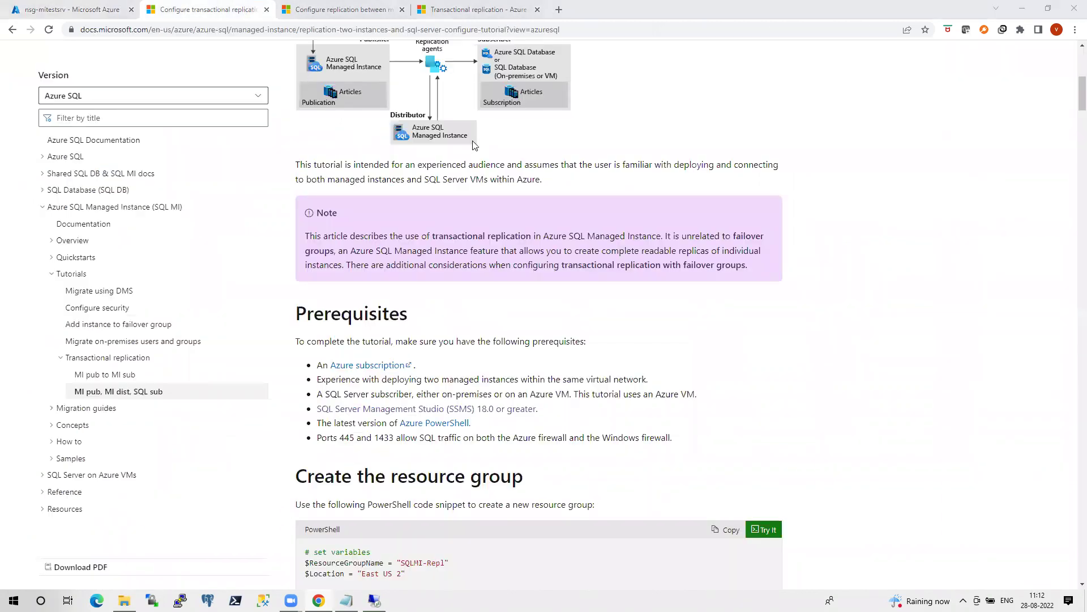
Scroll the replication tutorial down to the 'Create an A record' and 'Link the virtual network' steps
scroll(634, 340, "down", 10)
scroll(633, 336, "down", 10)
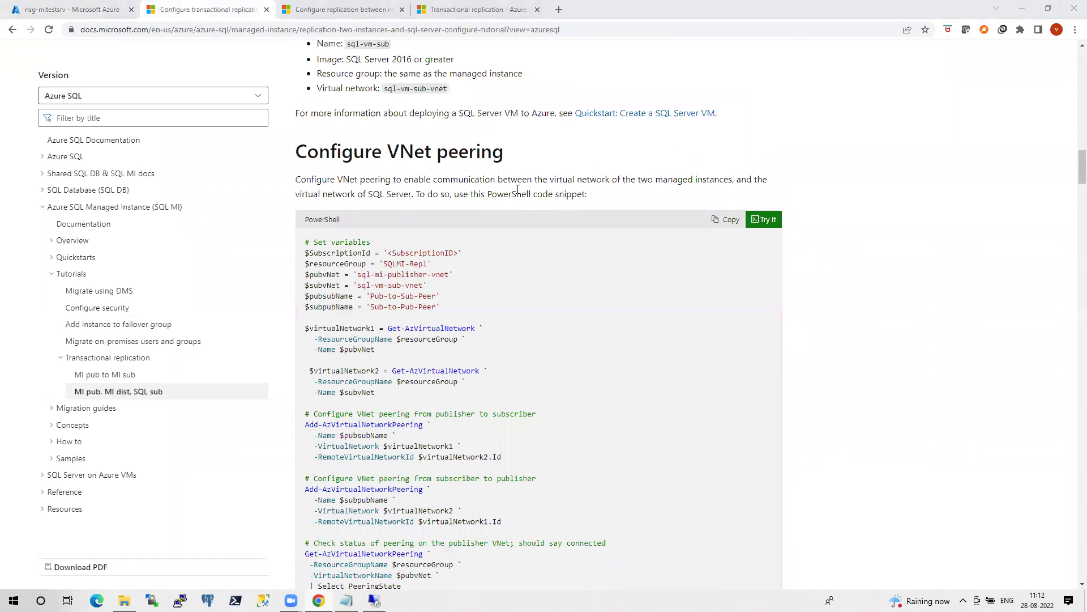
scroll(517, 190, "down", 15)
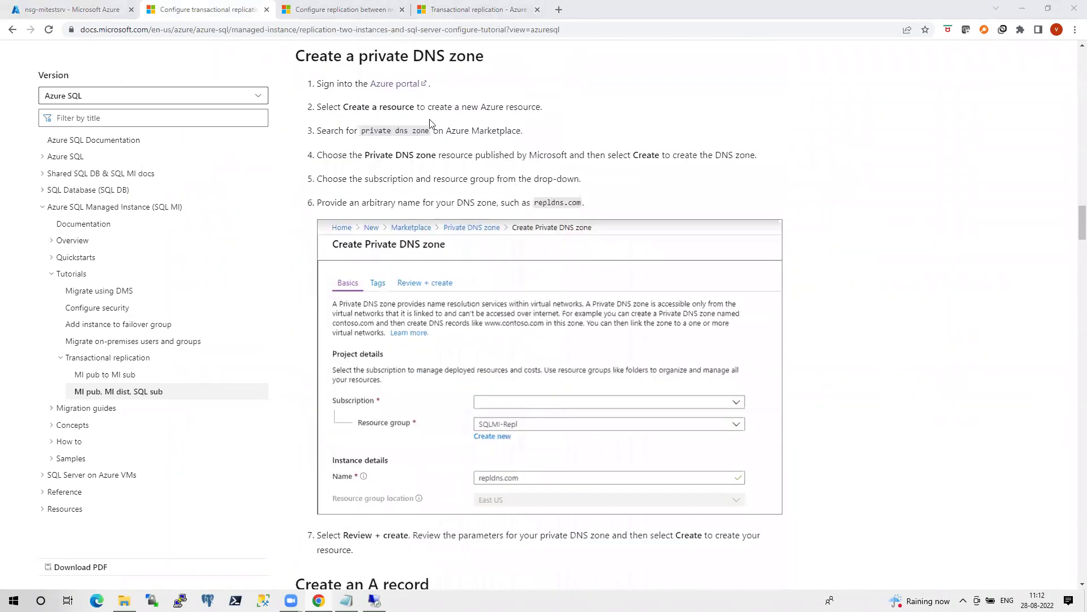
scroll(532, 310, "down", 3)
scroll(532, 309, "down", 6)
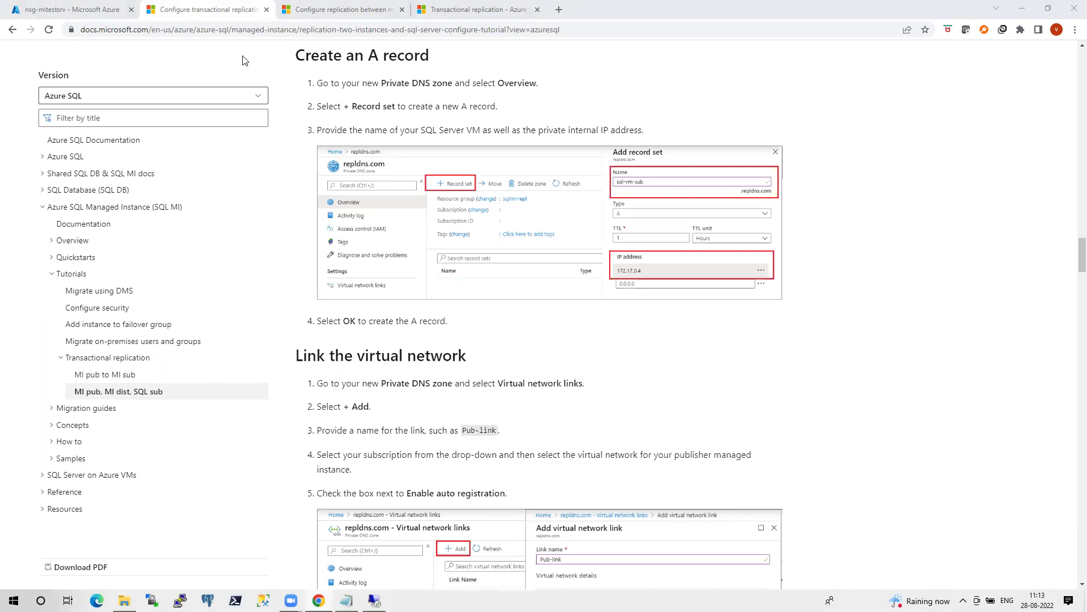
Go from the Azure portal home page to the AZDCSQL virtual machine's overview
left_click(91, 11)
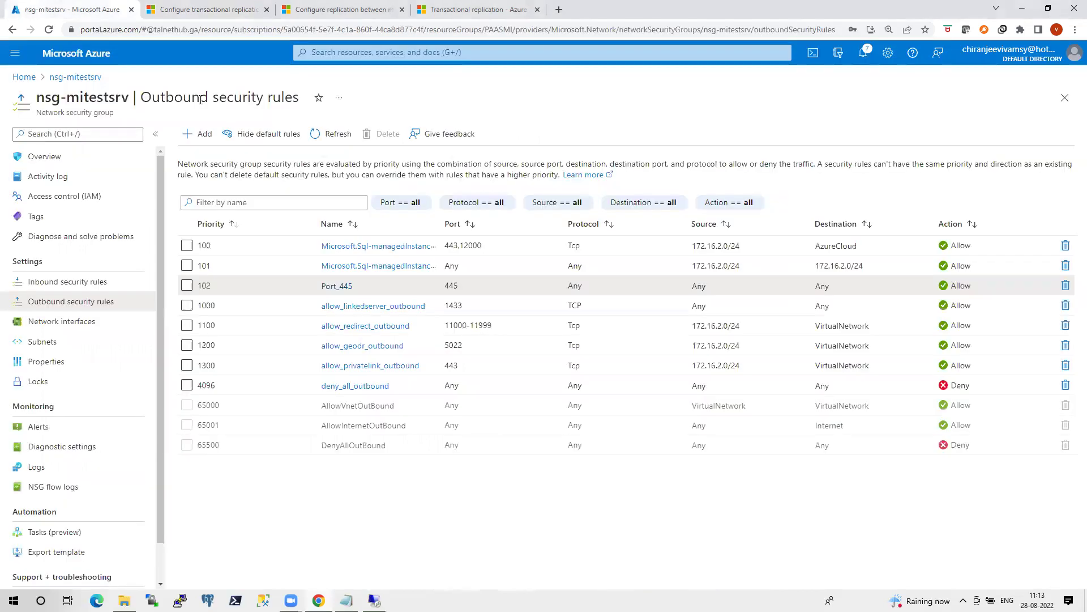
left_click(29, 76)
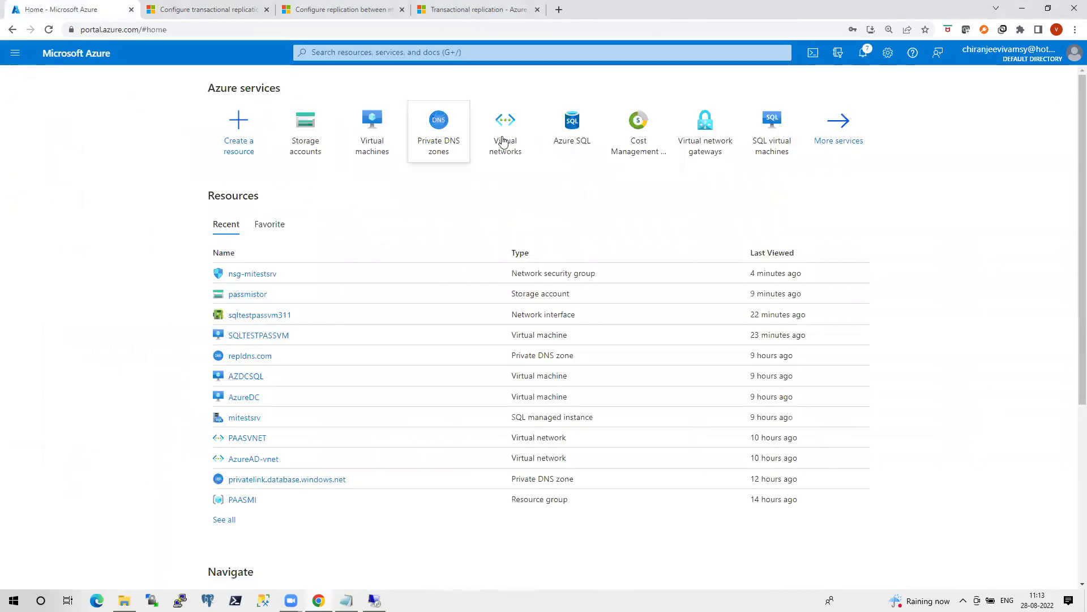
left_click(373, 153)
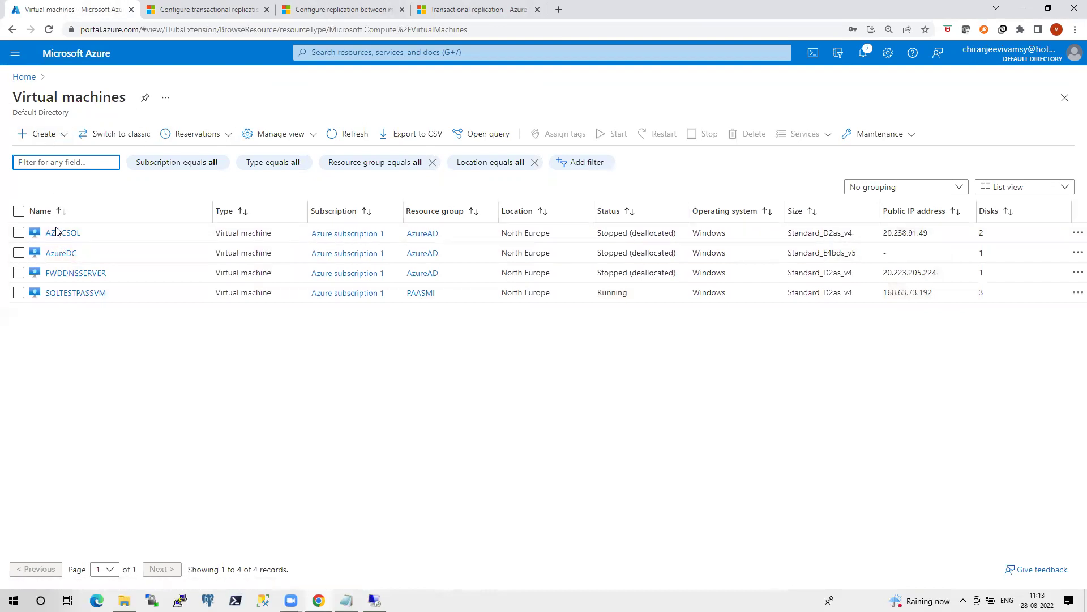
left_click(59, 233)
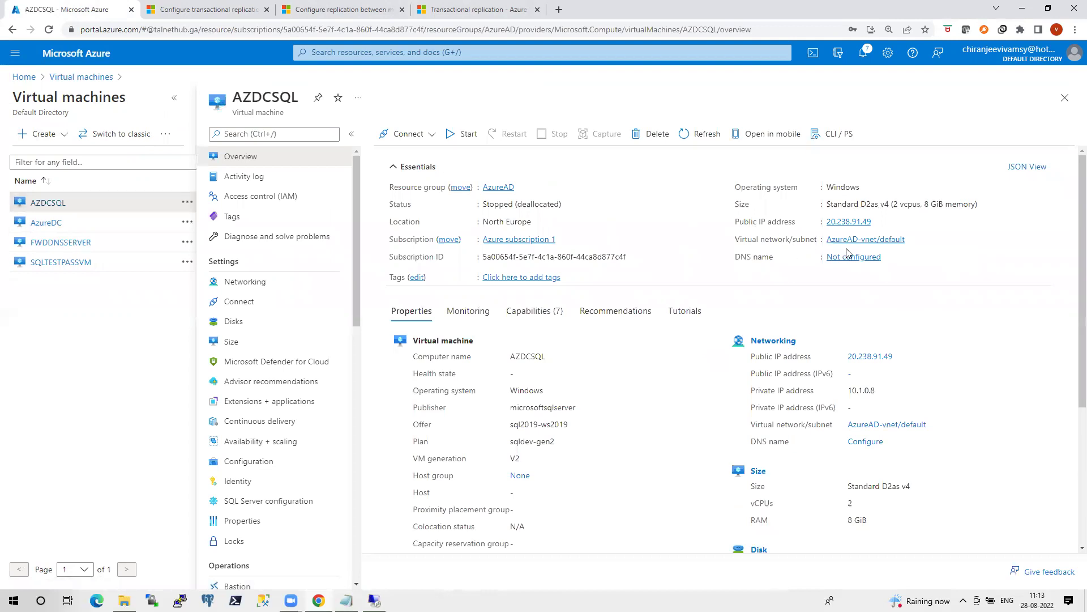
Check AzureAD-vnet's toazuread peering status, then return to the replication-between-instances tutorial
left_click(837, 241)
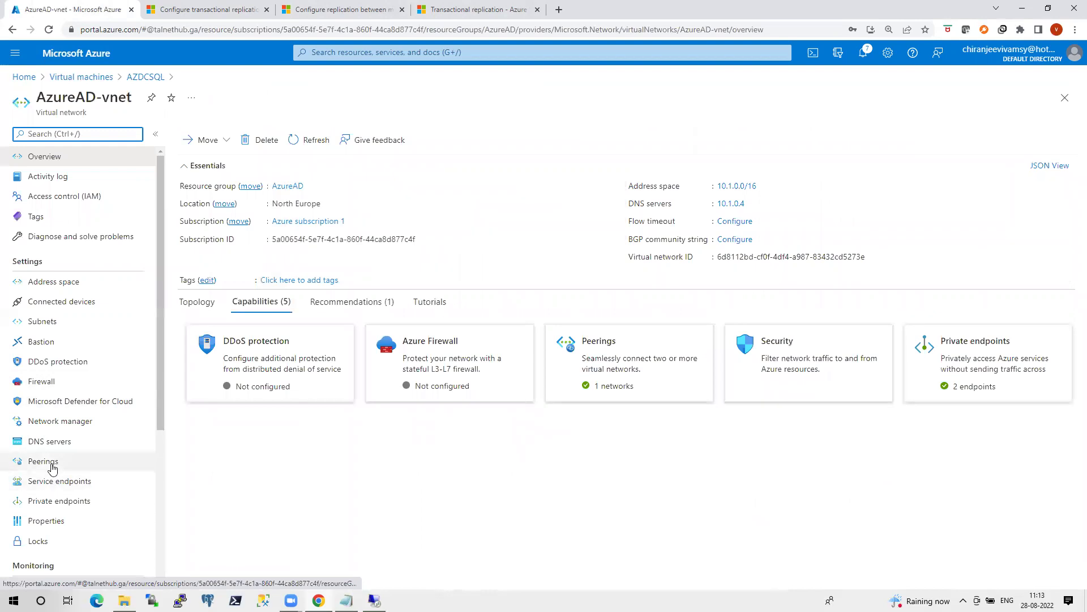
left_click(52, 467)
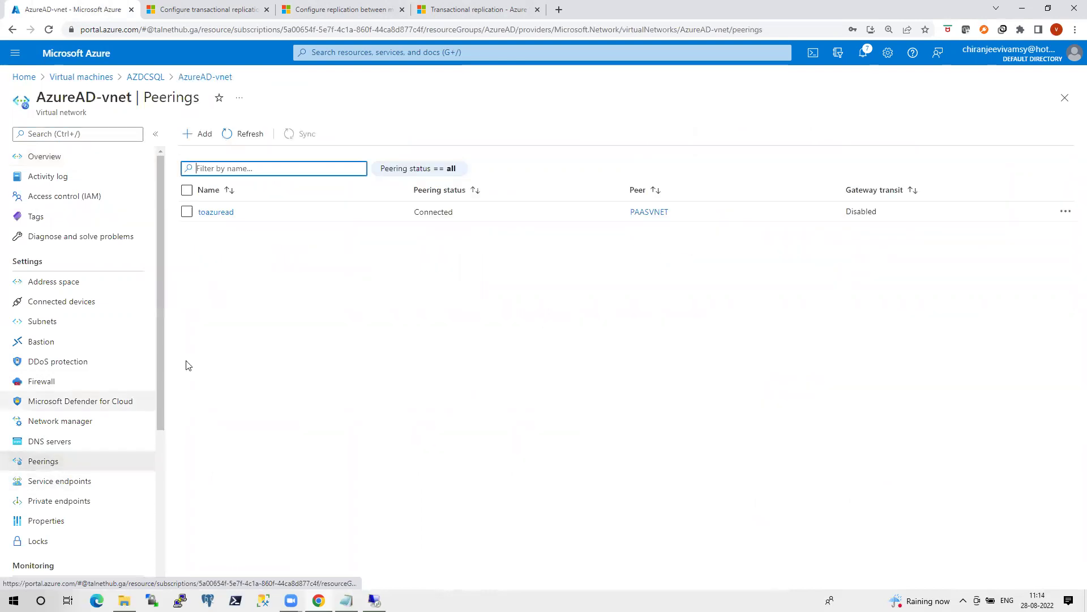
left_click(218, 213)
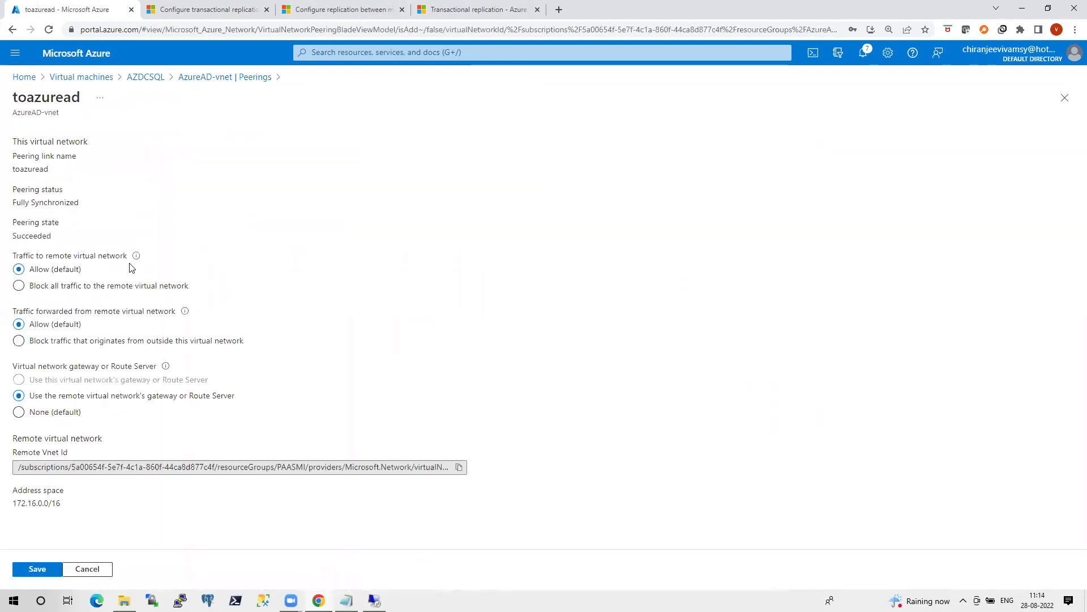
left_click(63, 78)
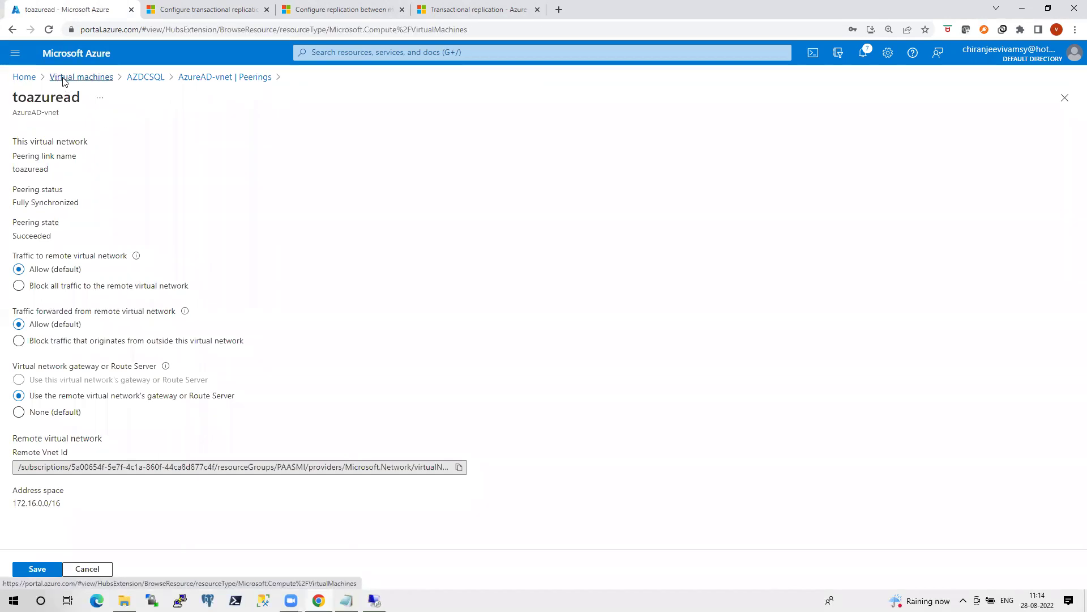
left_click(306, 10)
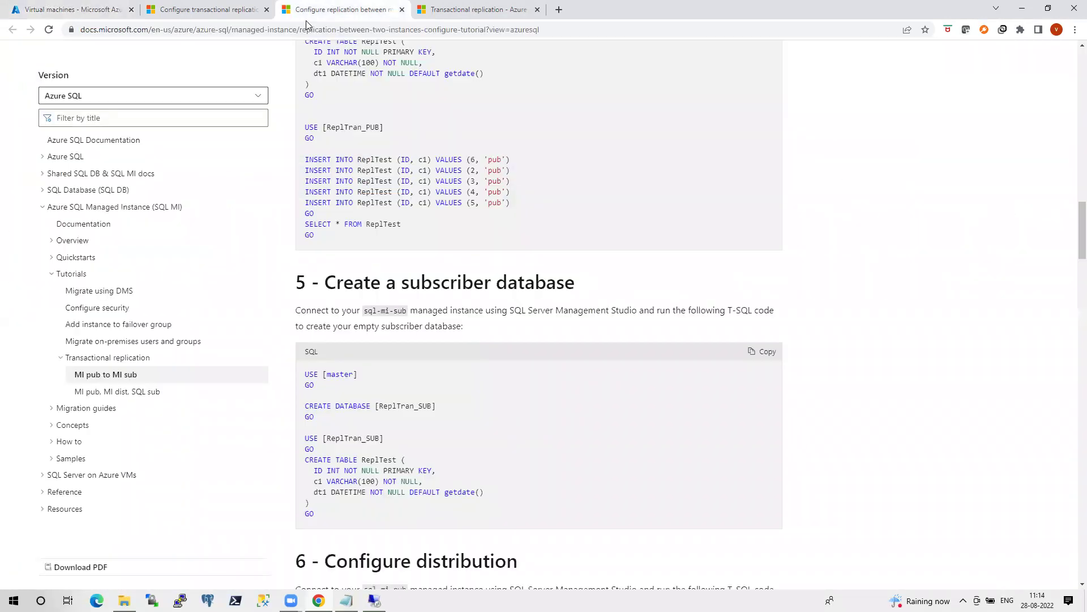
Read the tutorial's 'Link the virtual network' steps, then return to the Azure virtual machines list
left_click(221, 12)
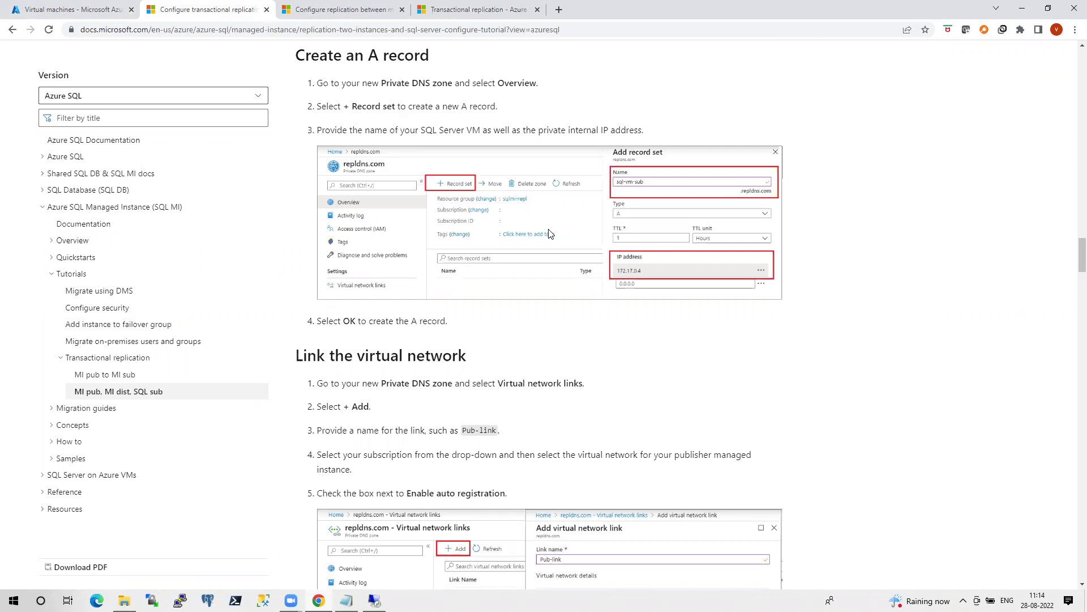
scroll(549, 234, "down", 3)
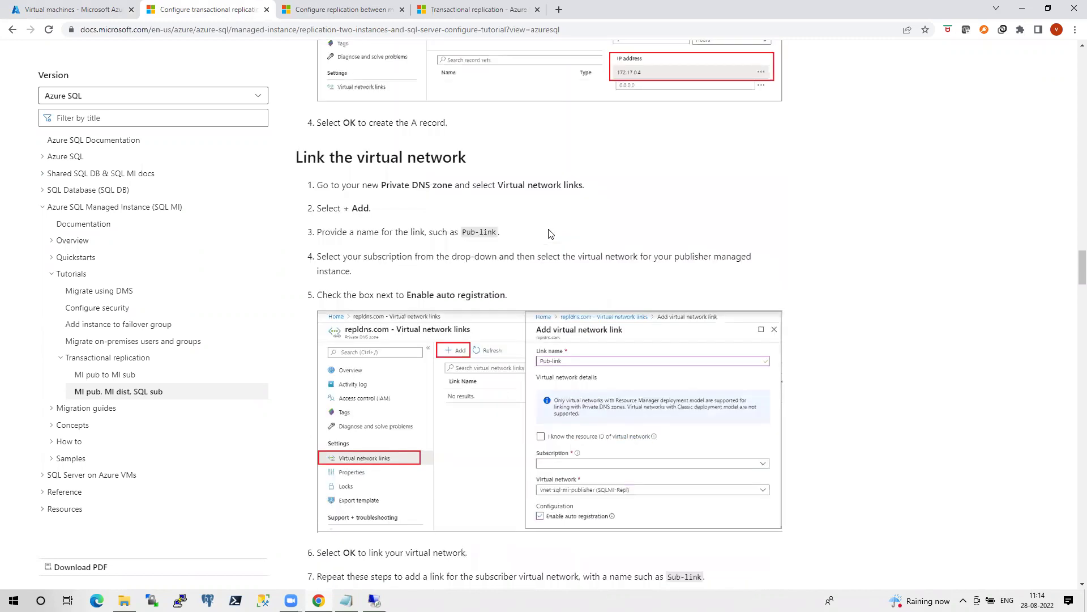
scroll(549, 234, "down", 4)
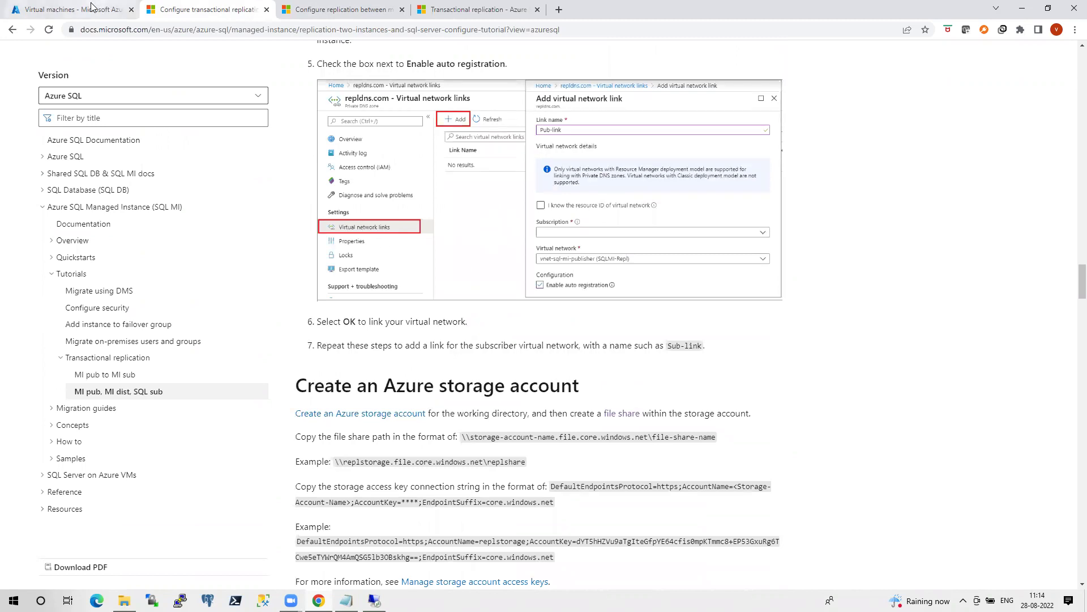
left_click(94, 9)
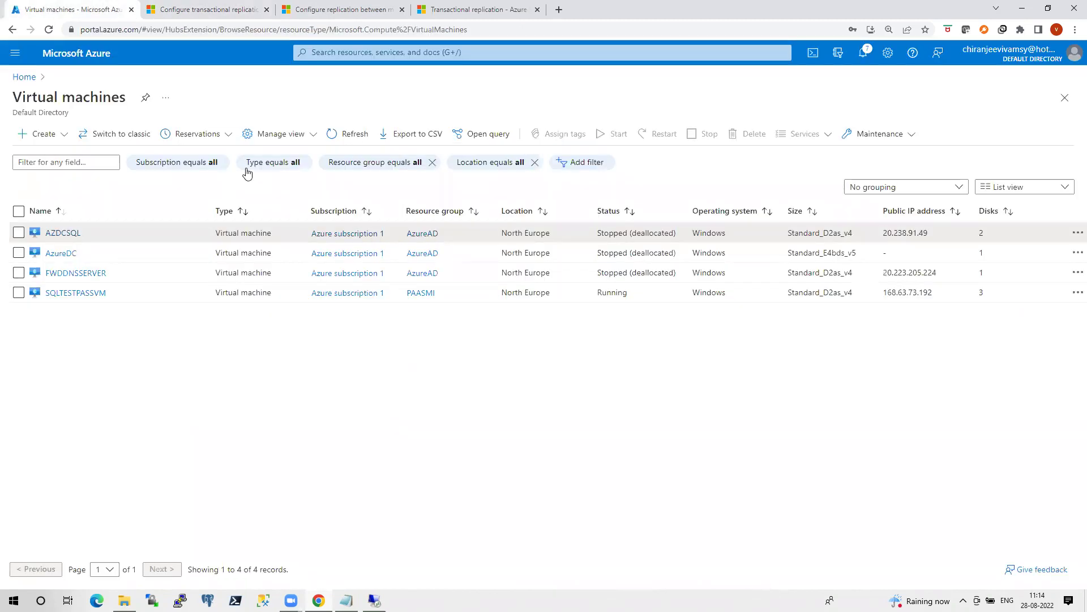
Start the AZDCSQL and AzureDC VMs and copy AzureDC's public IP 20.234.104.121
left_click(73, 233)
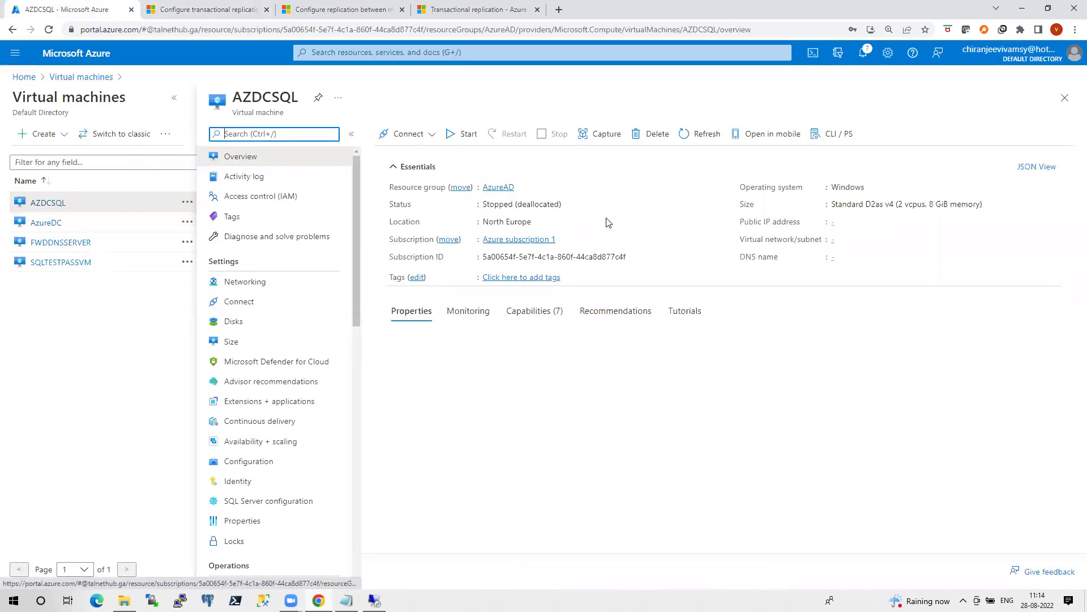
left_click(472, 137)
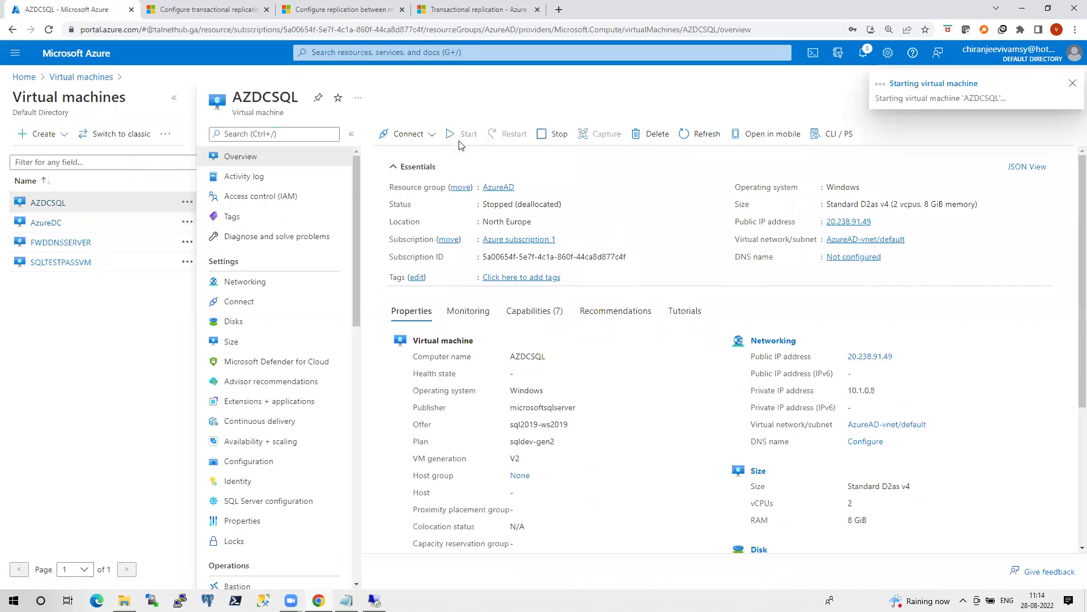
left_click(85, 227)
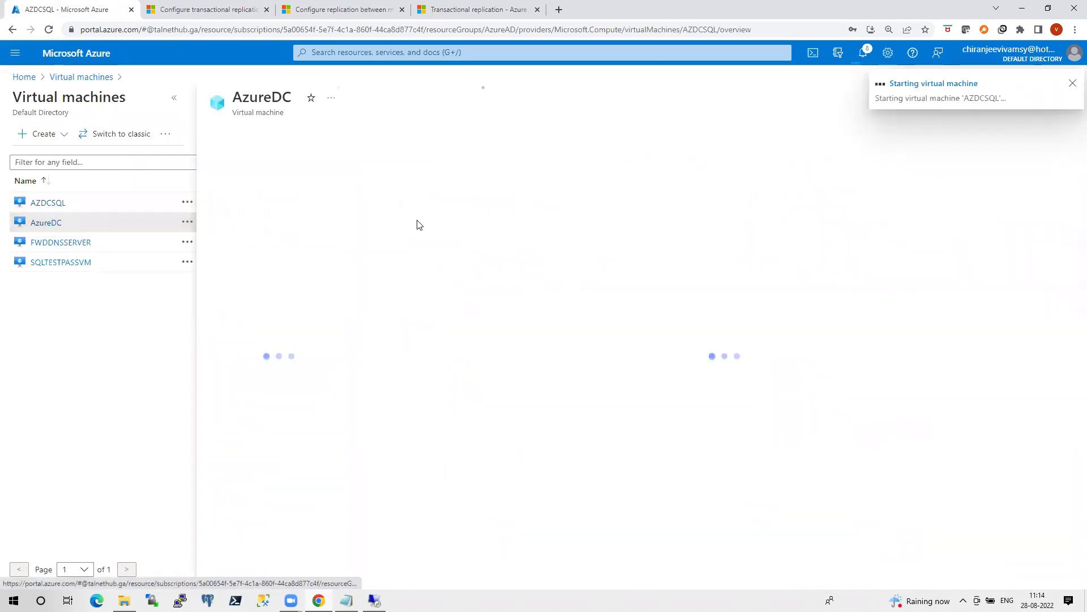
left_click(451, 136)
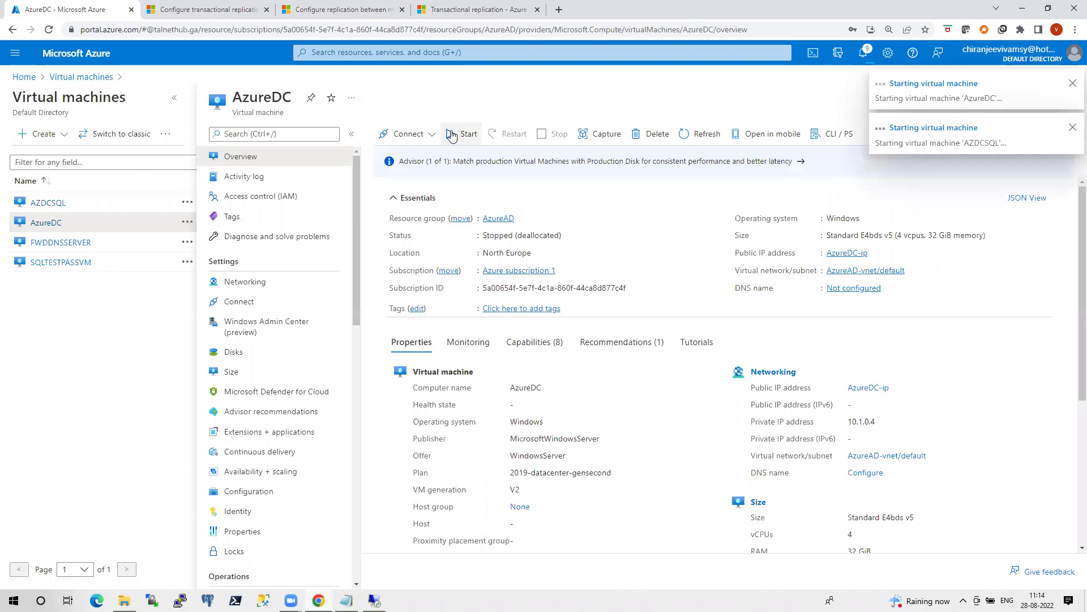
left_click(51, 203)
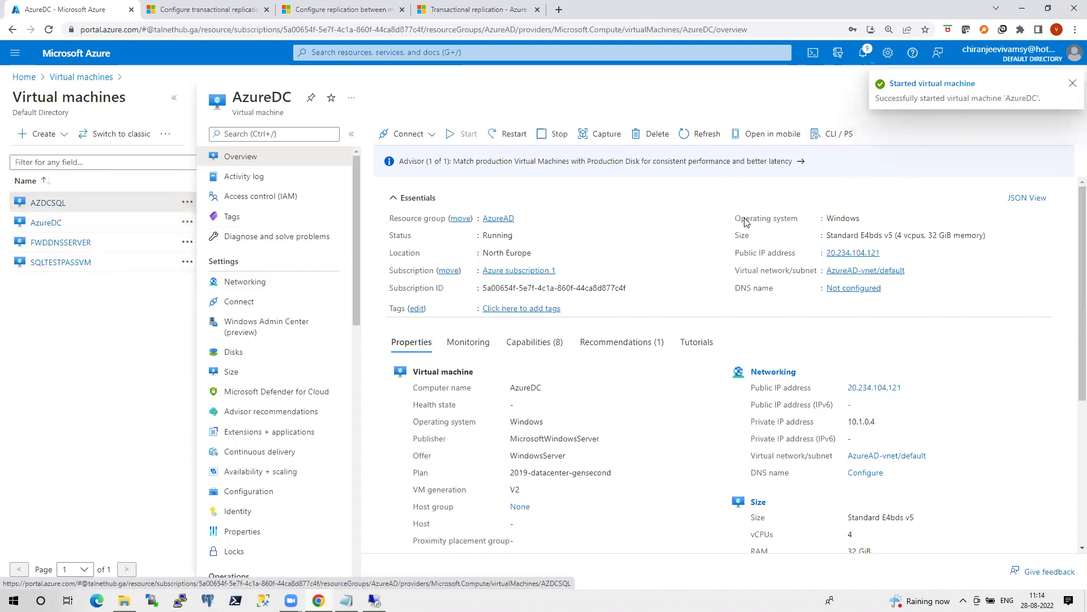
left_click(888, 254)
Launch mstsc and start a Remote Desktop connection to AzureDC at 20.234.104.121
key("super+r")
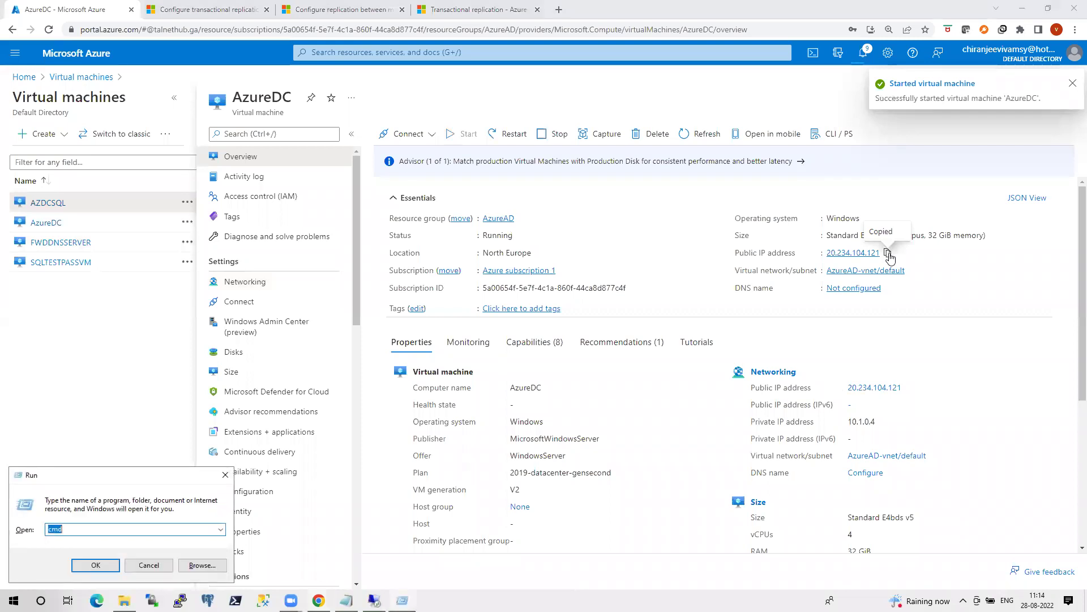
type("mstsc")
key("Return")
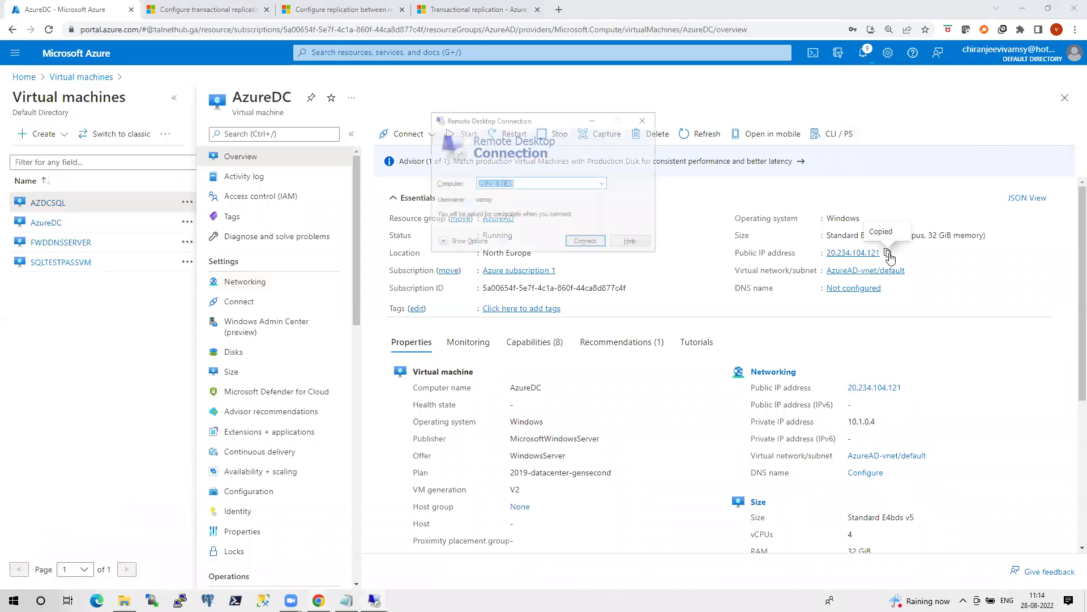
key("ctrl+v")
key("Return")
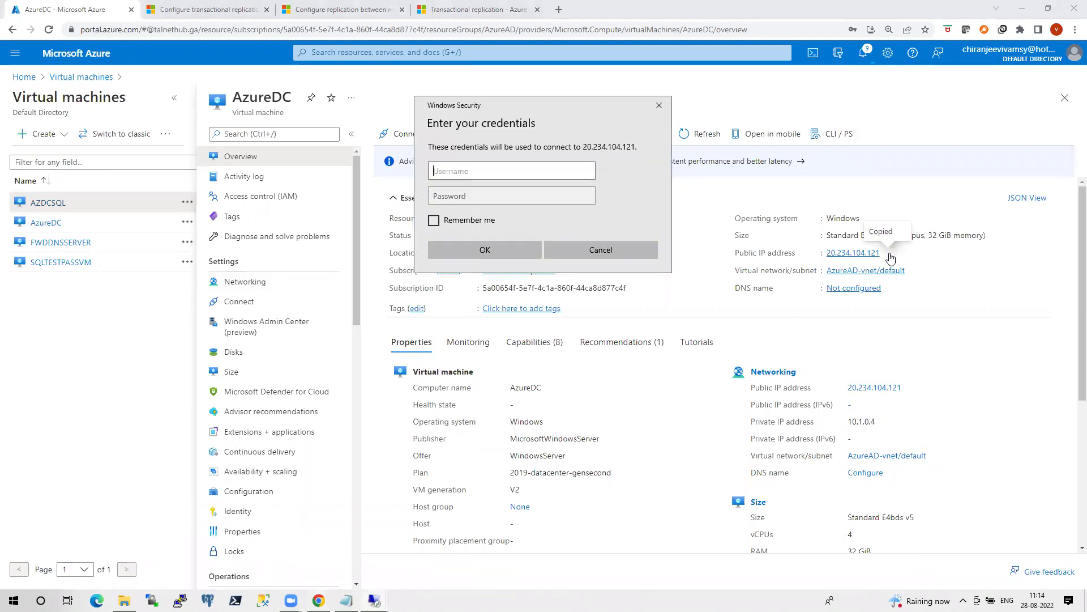
Attempt to sign in to AzureDC with the local account credentials
type("vamsy")
key("Tab")
type("*********")
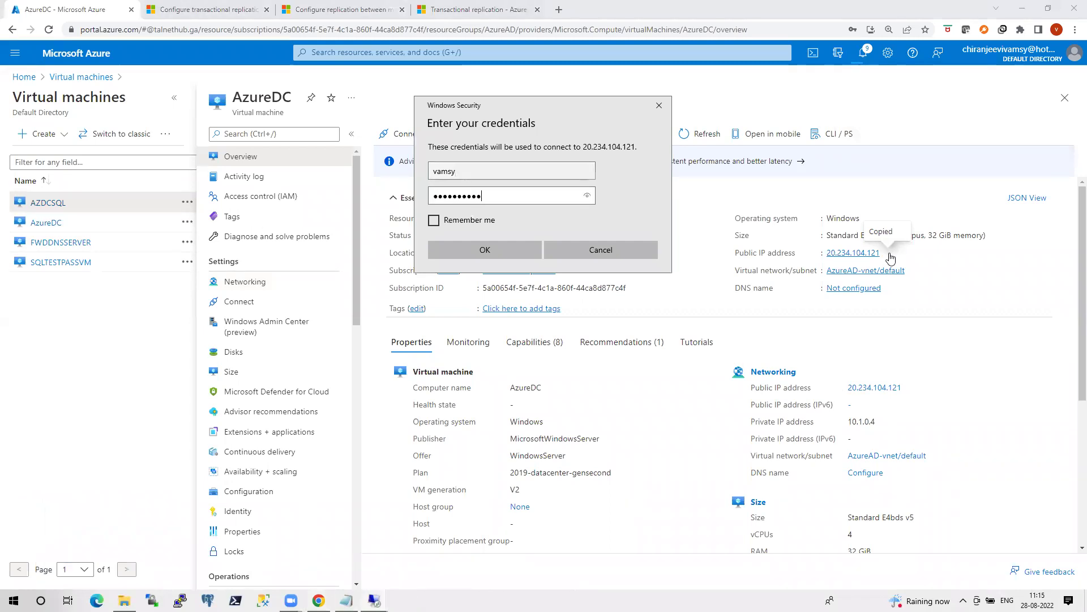
key("Return")
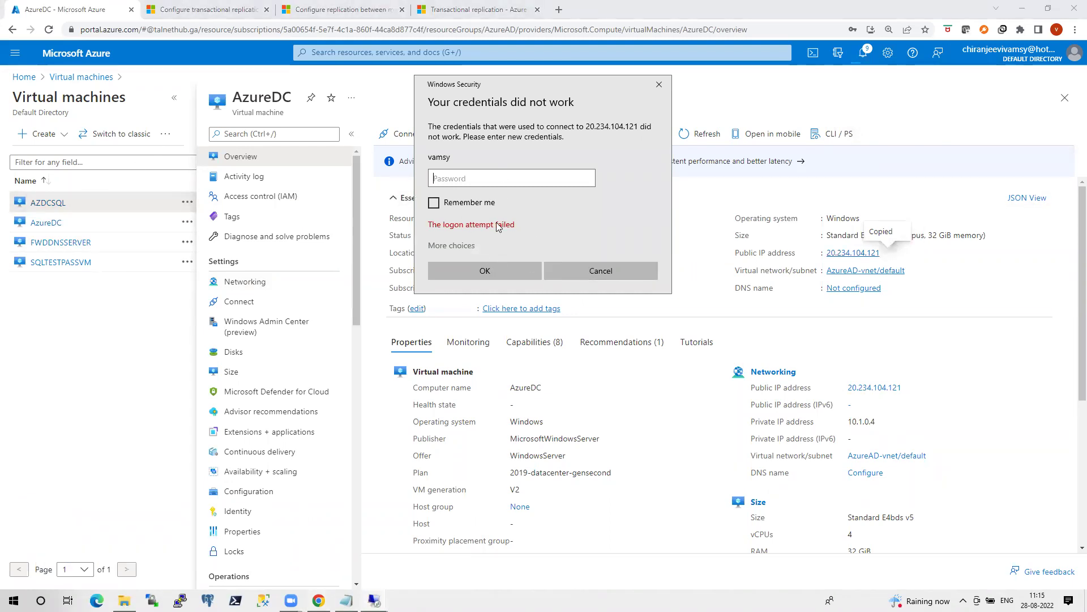
After the failed logon, sign in with the talnethub.ga domain account, accept the certificate, and minimize
left_click(583, 271)
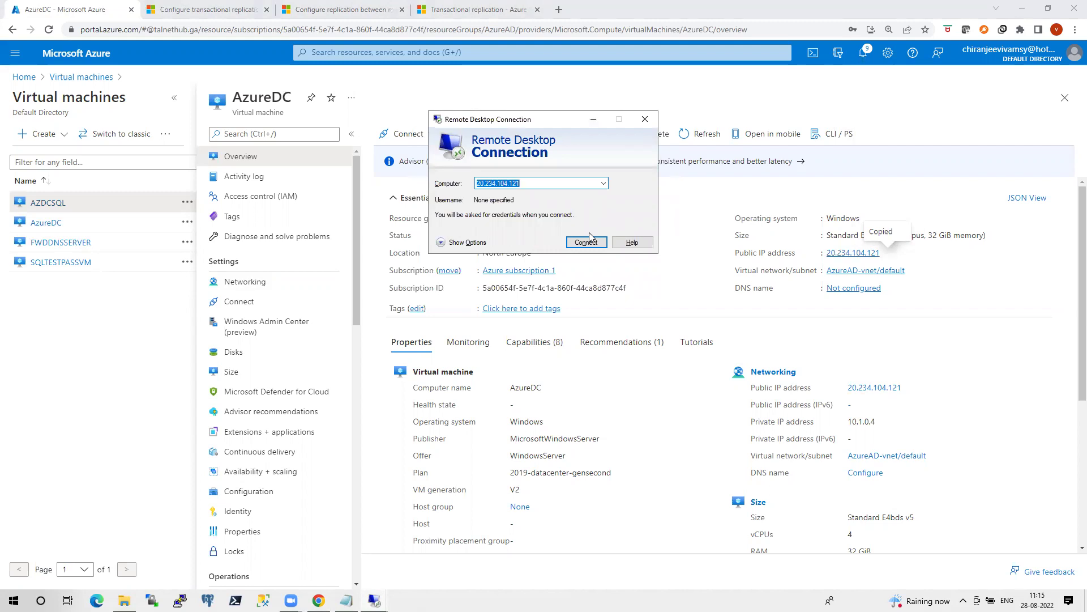
left_click(586, 243)
type("talnethub.ga\\")
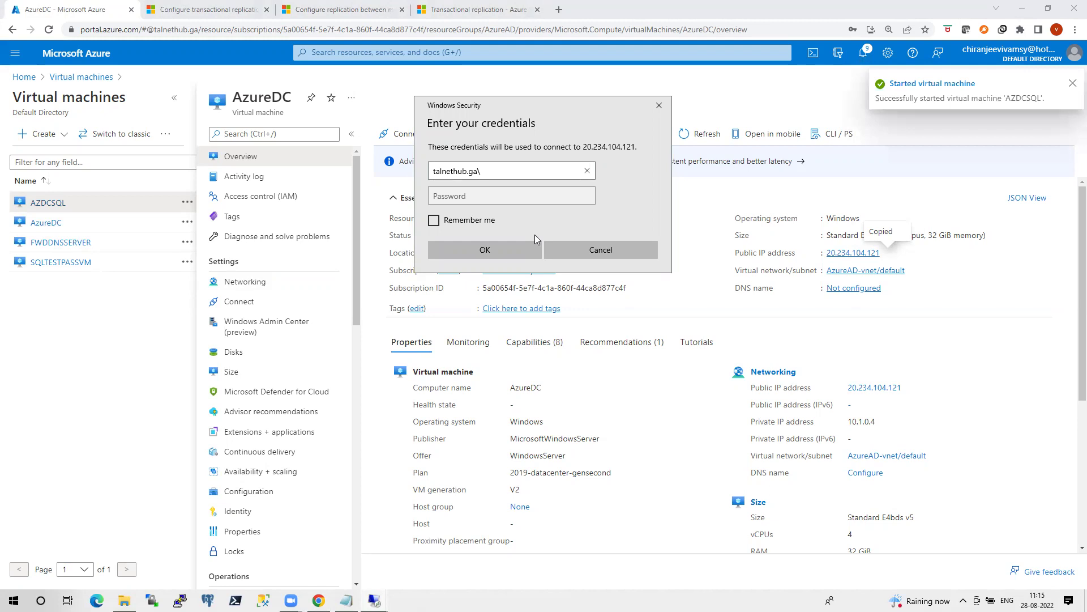
type("vamsy")
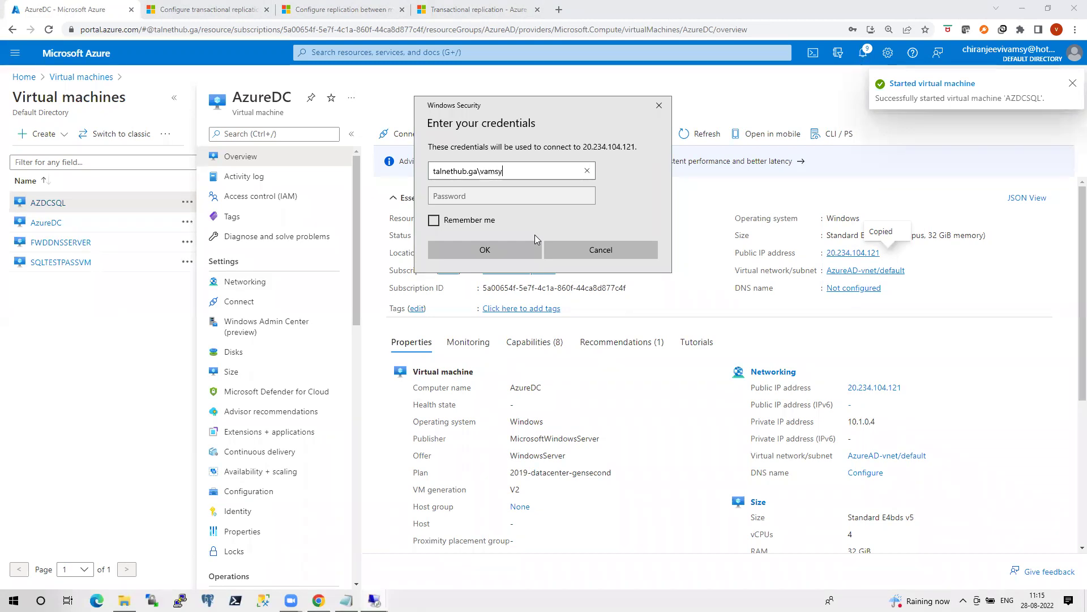
key("Tab")
type("********")
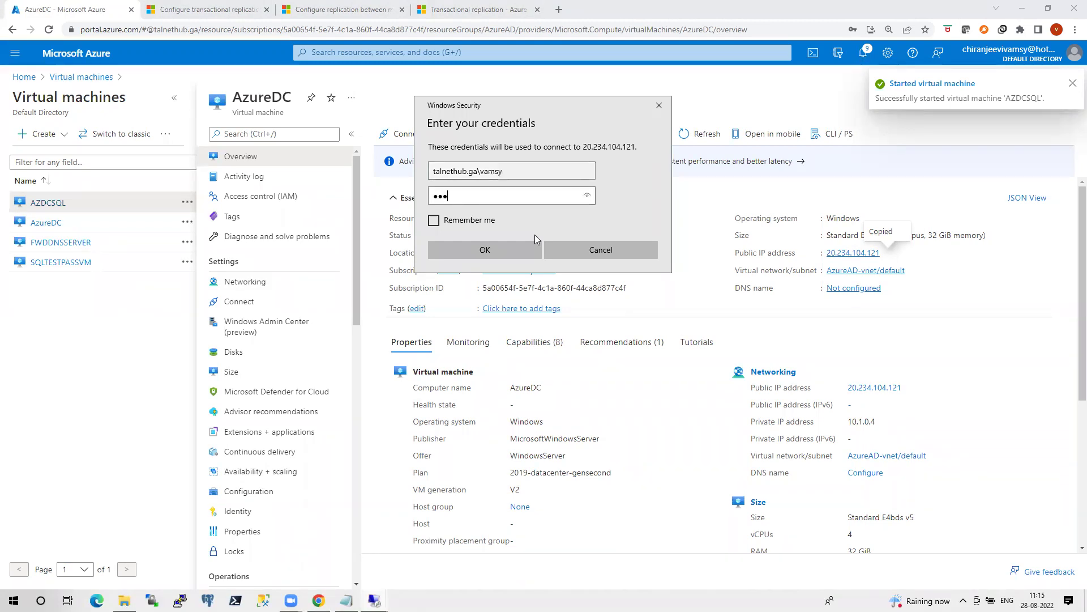
type("***")
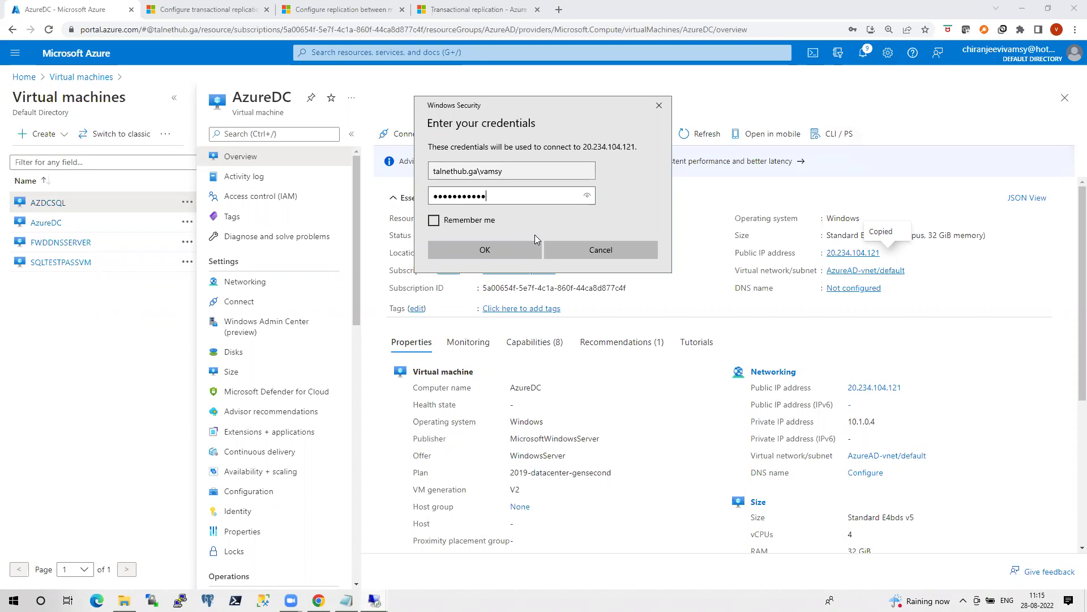
key("Return")
left_click(579, 281)
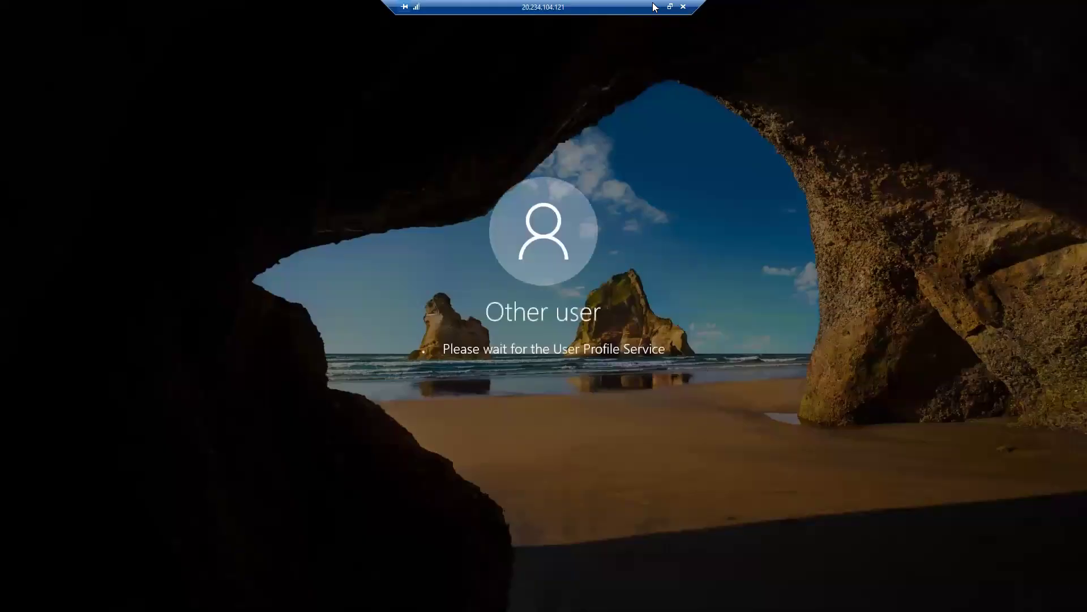
left_click(654, 5)
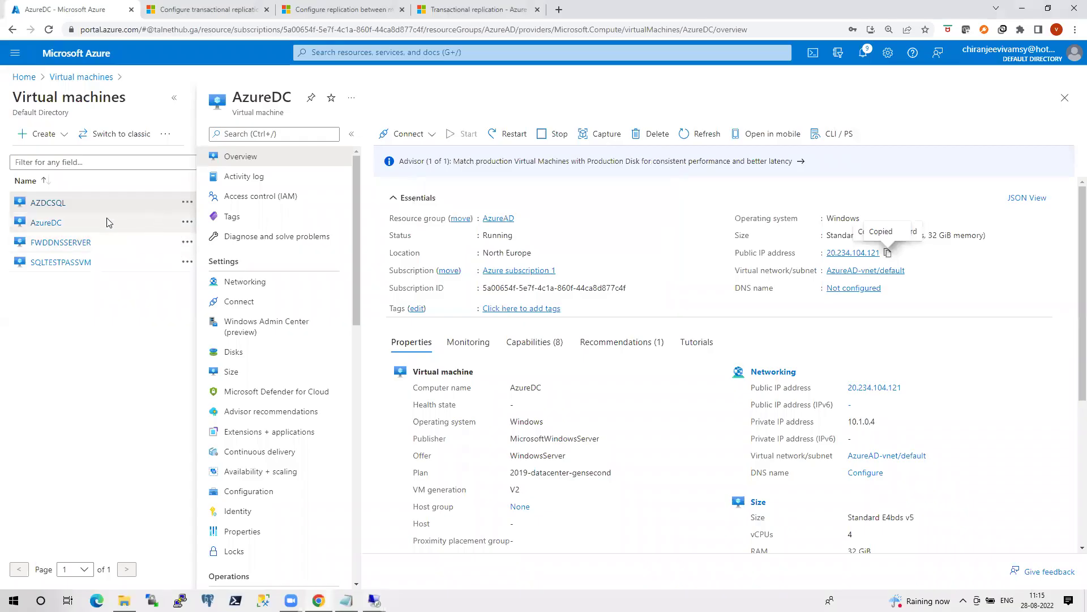
Copy AZDCSQL's public IP 20.238.91.49 and start a Remote Desktop connection to it
left_click(57, 209)
left_click(880, 222)
key("super+r")
type("mstsc")
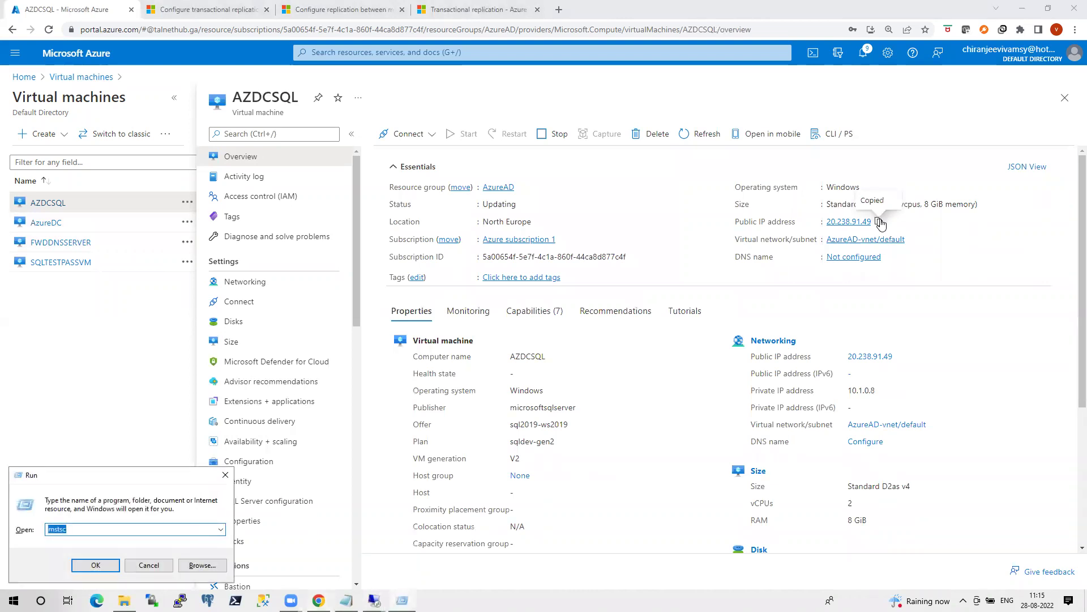
key("Return")
key("ctrl+v")
key("Return")
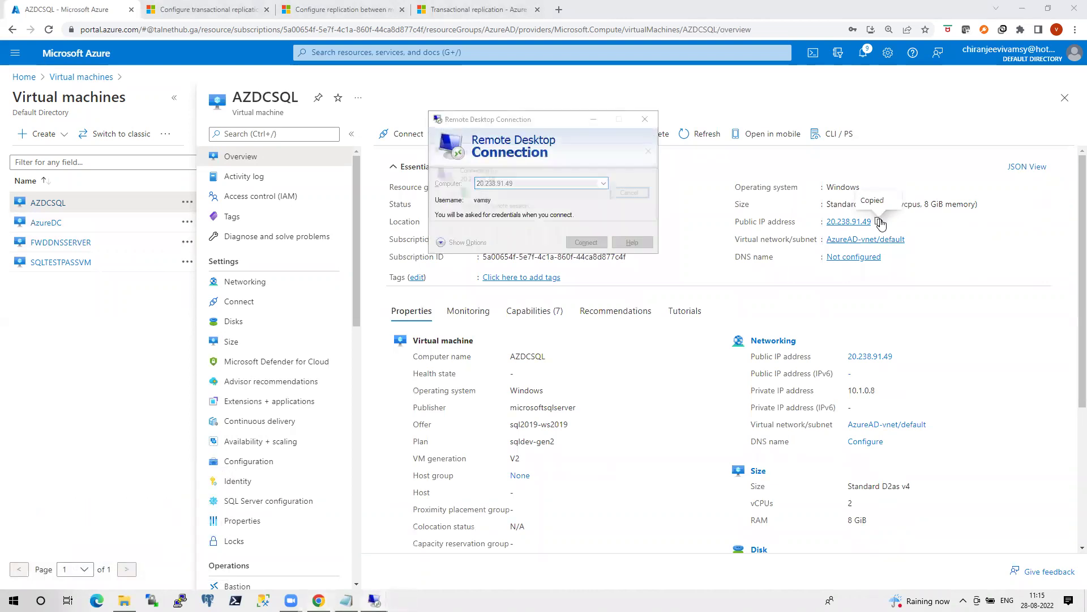
Sign in to AZDCSQL, accept the certificate warning, and minimize the session
type("••••••")
key("Return")
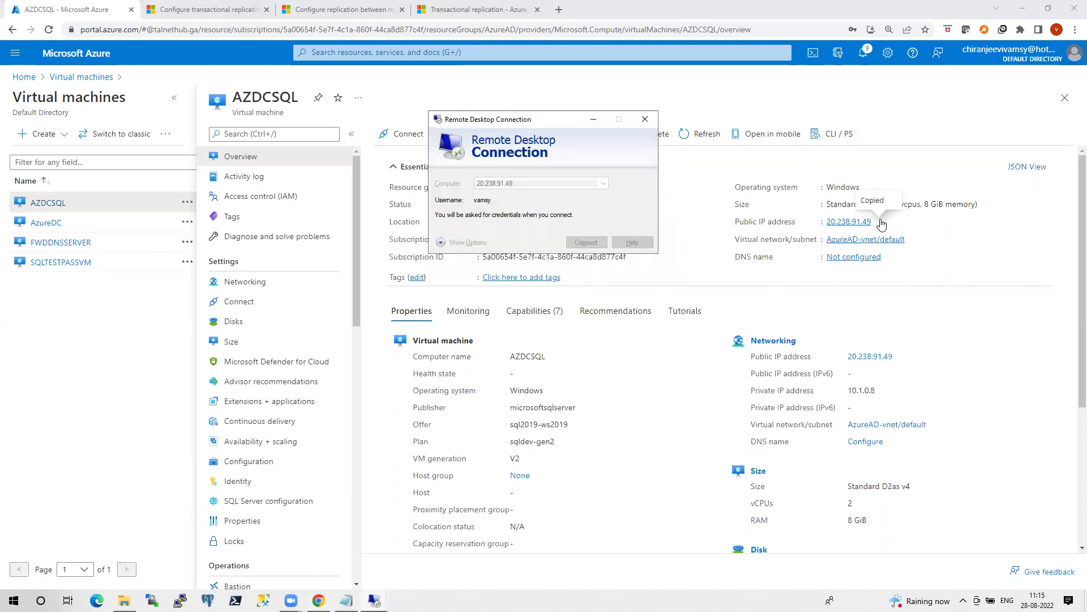
key("Left")
key("Return")
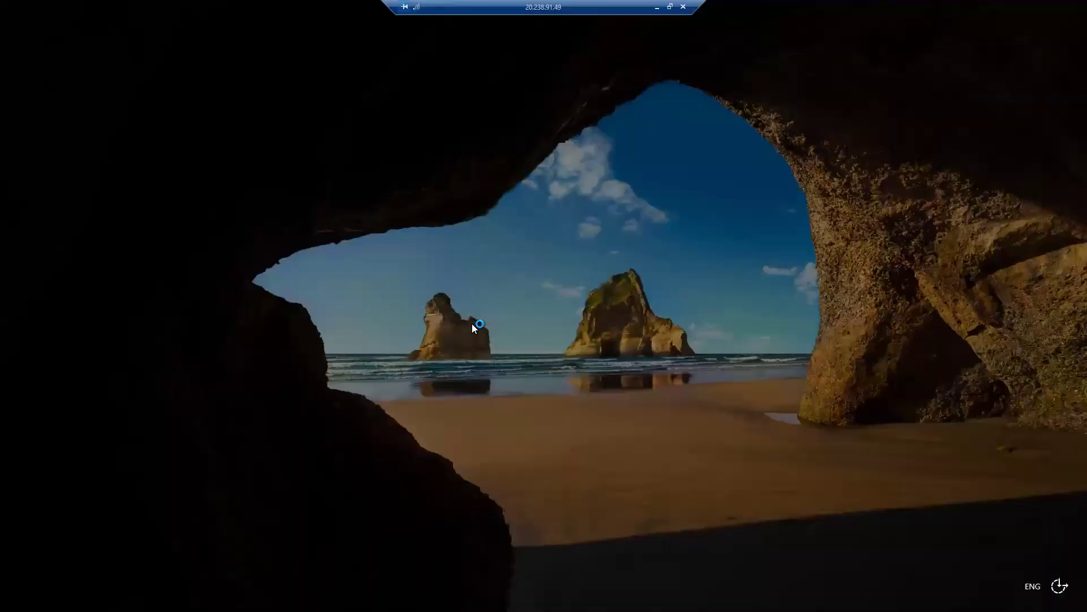
left_click(657, 7)
Open AzureAD-vnet's peerings and inspect the toazuread peering settings
left_click(29, 76)
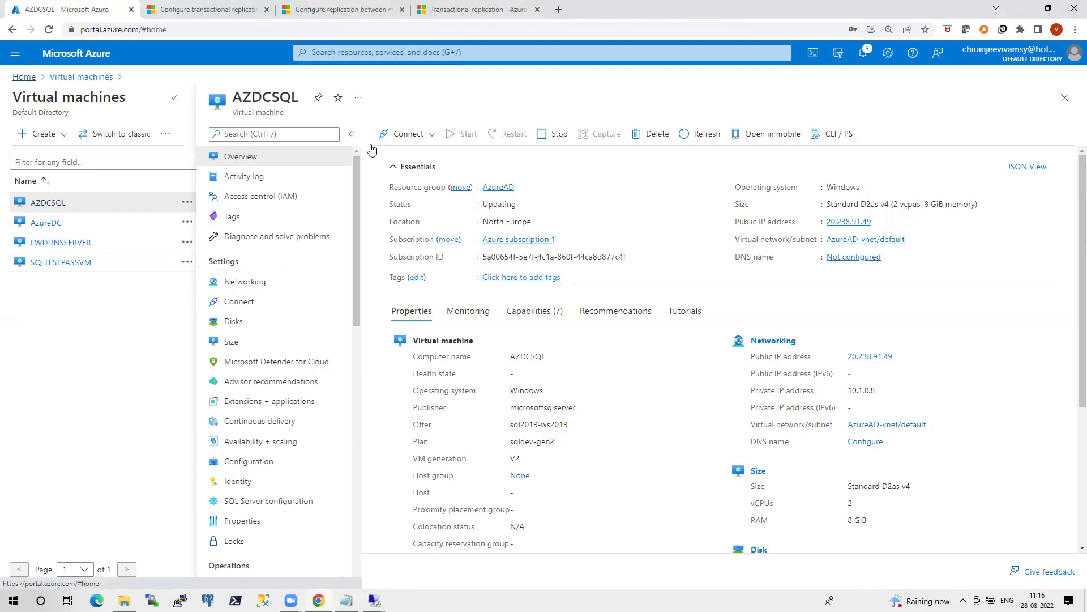
left_click(509, 151)
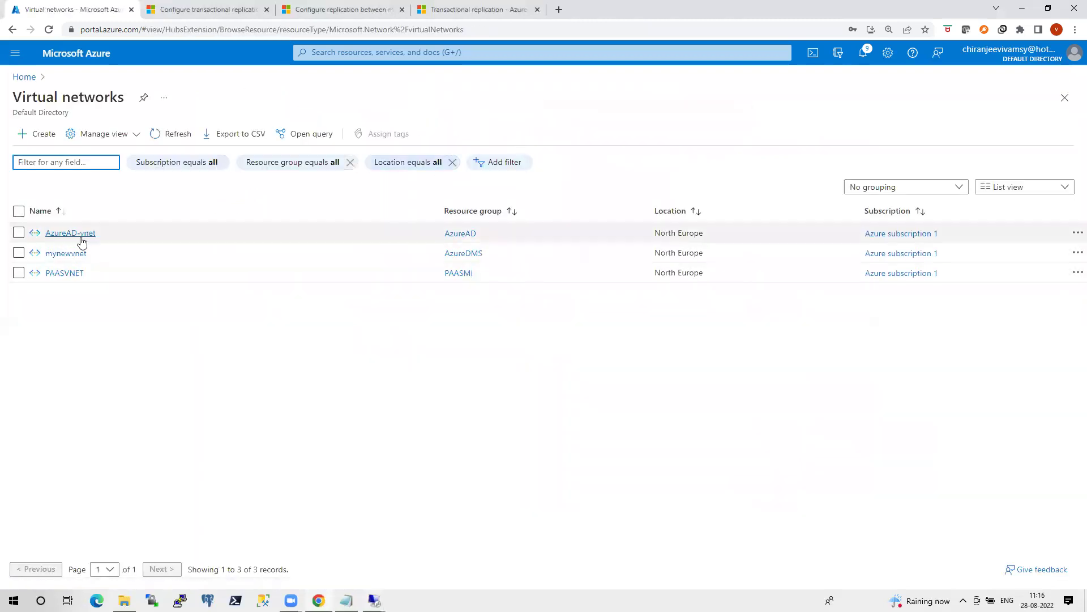
left_click(81, 239)
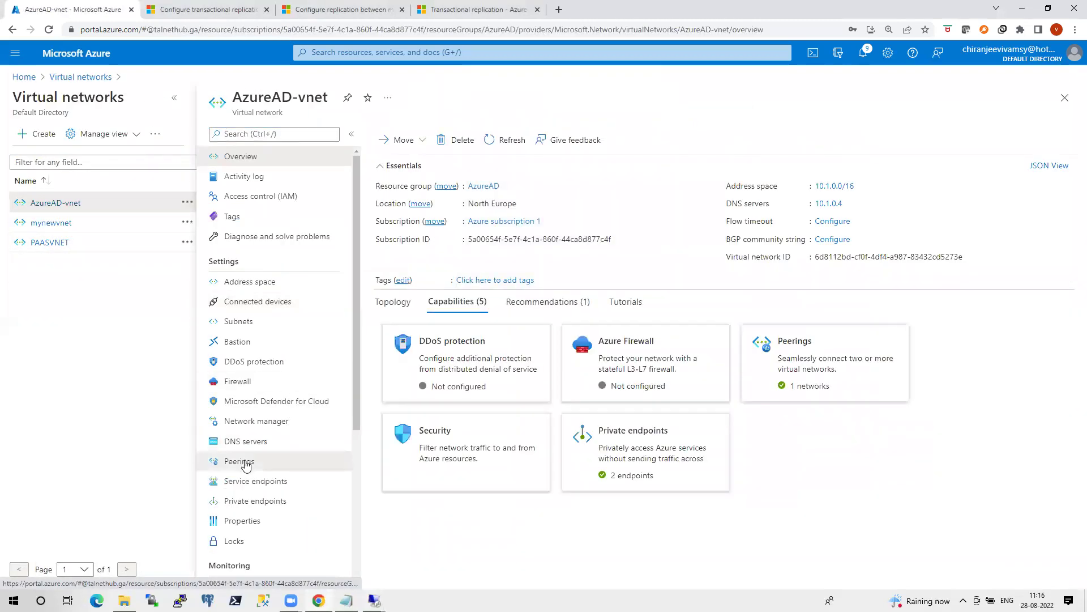
left_click(241, 461)
left_click(419, 213)
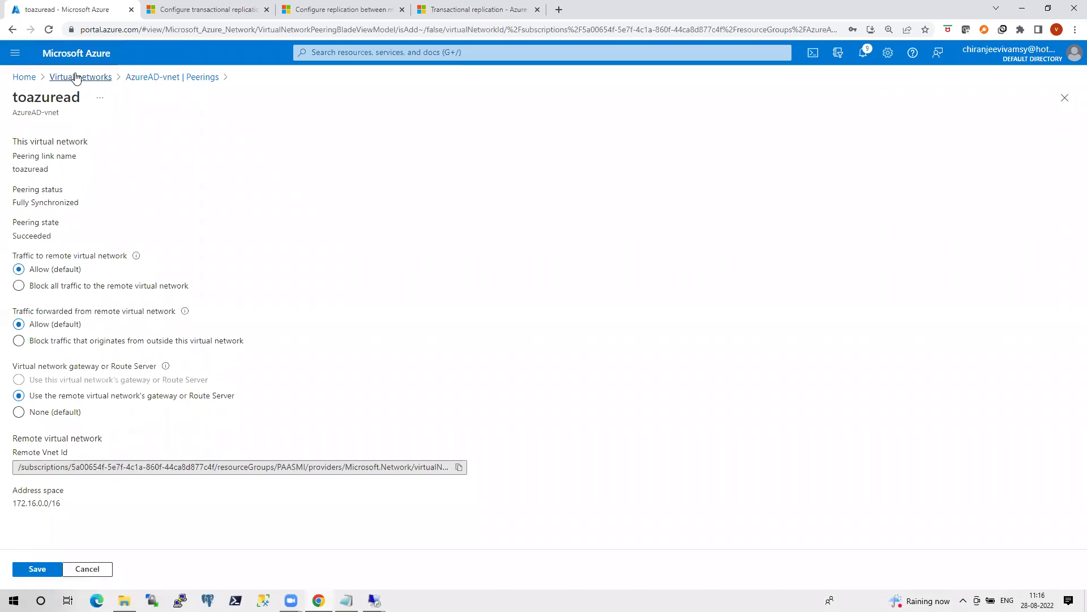
Check that PAASVNET's frommi peering is Connected
left_click(75, 77)
left_click(73, 275)
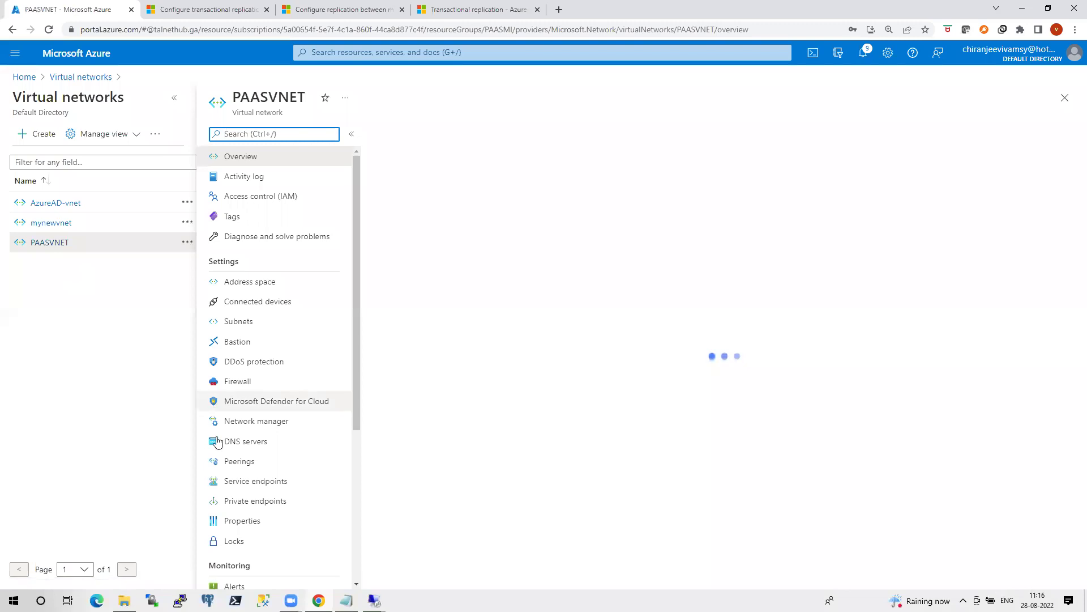
left_click(218, 460)
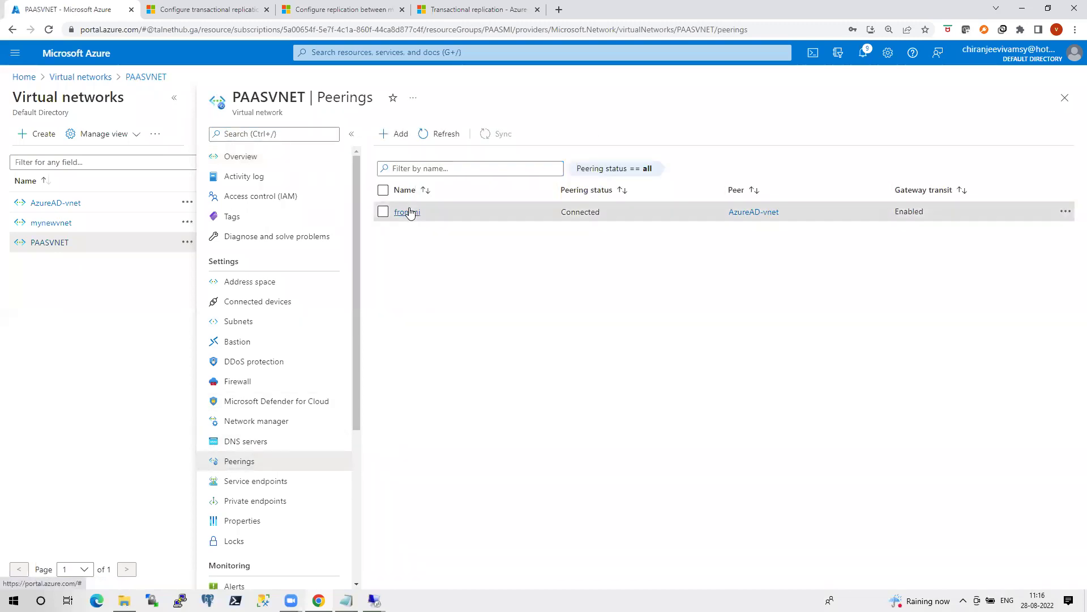
left_click(411, 211)
Revisit PAASVNET's peerings, then AzureAD-vnet's, showing toazuread connected to PAASVNET
left_click(76, 77)
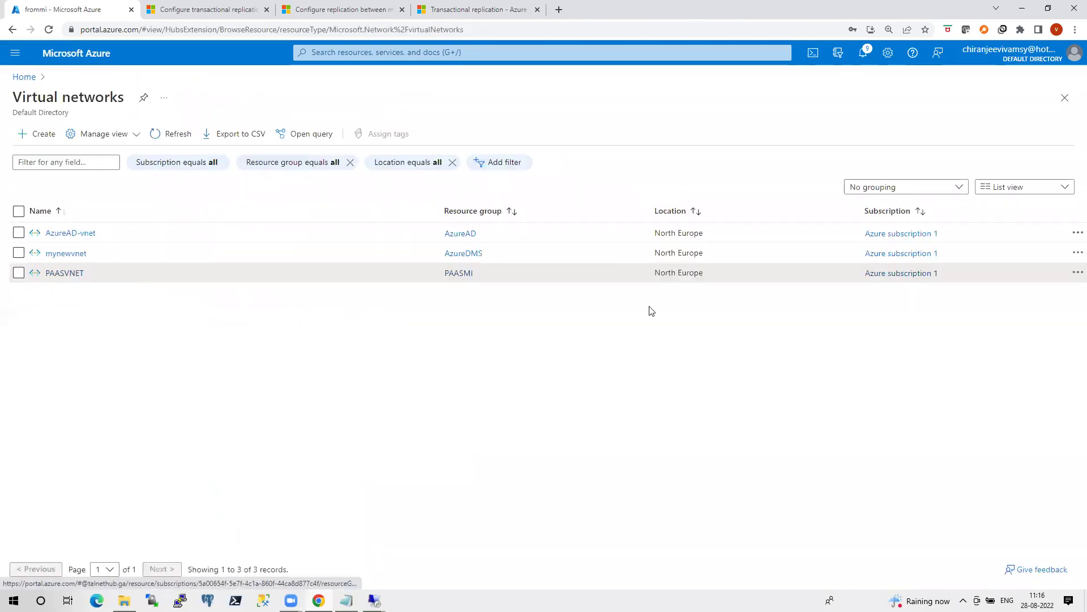
left_click(72, 274)
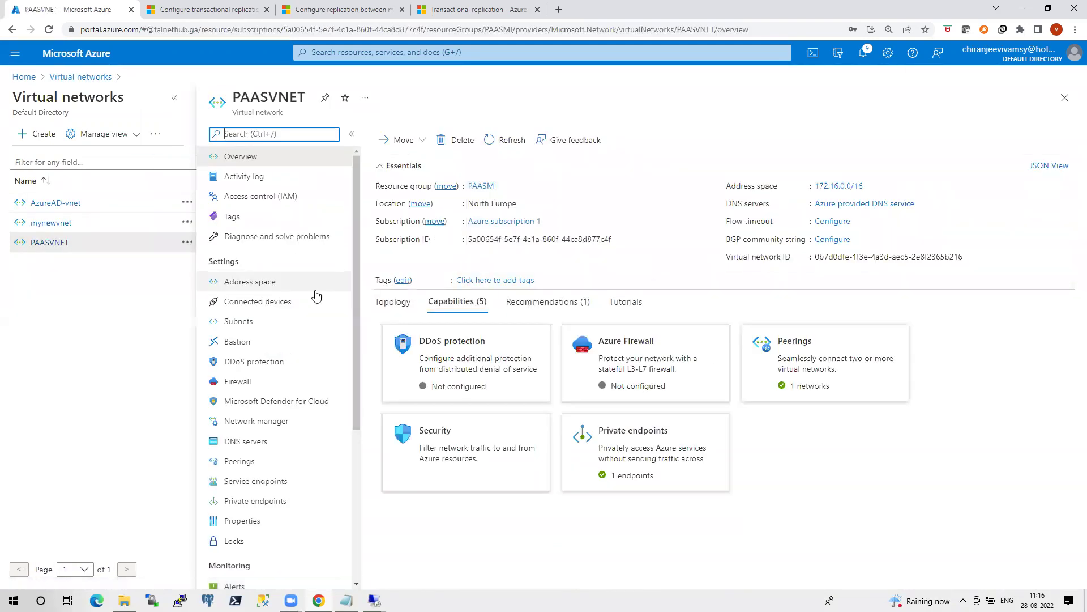
left_click(236, 461)
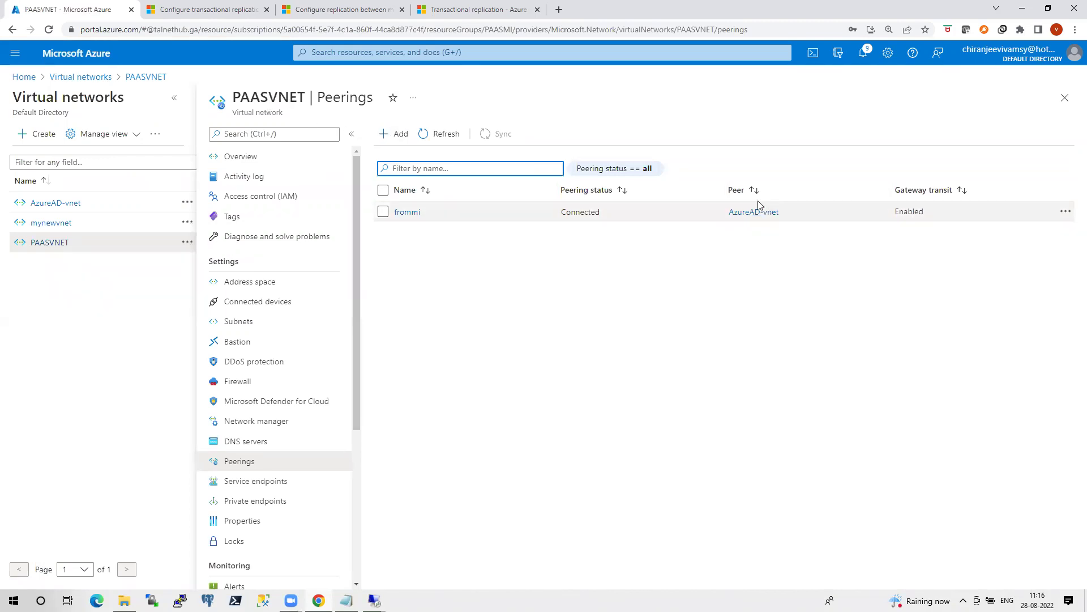
left_click(64, 205)
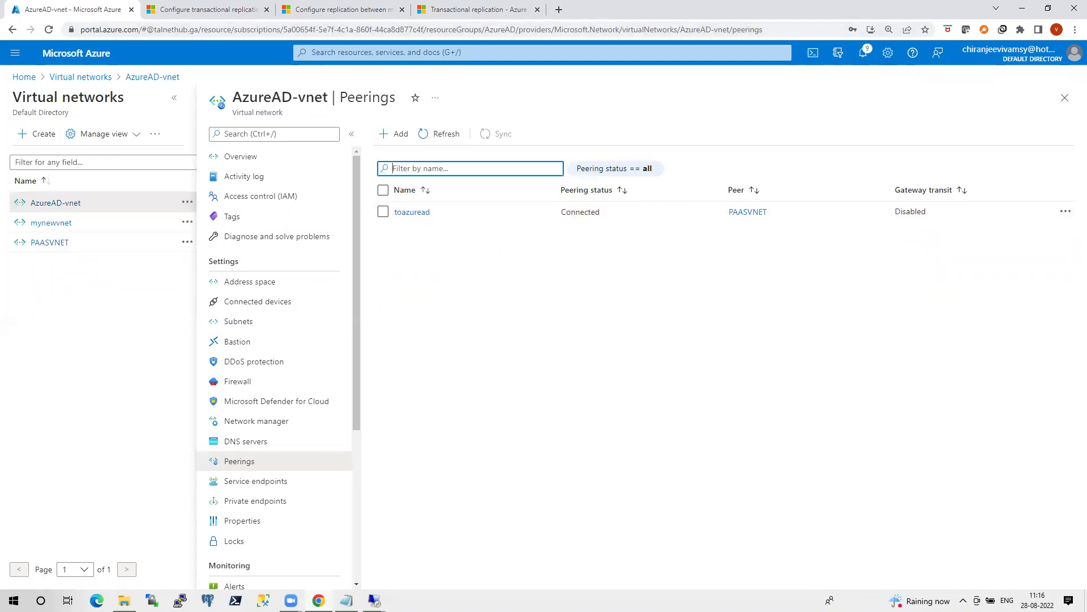
left_click(374, 601)
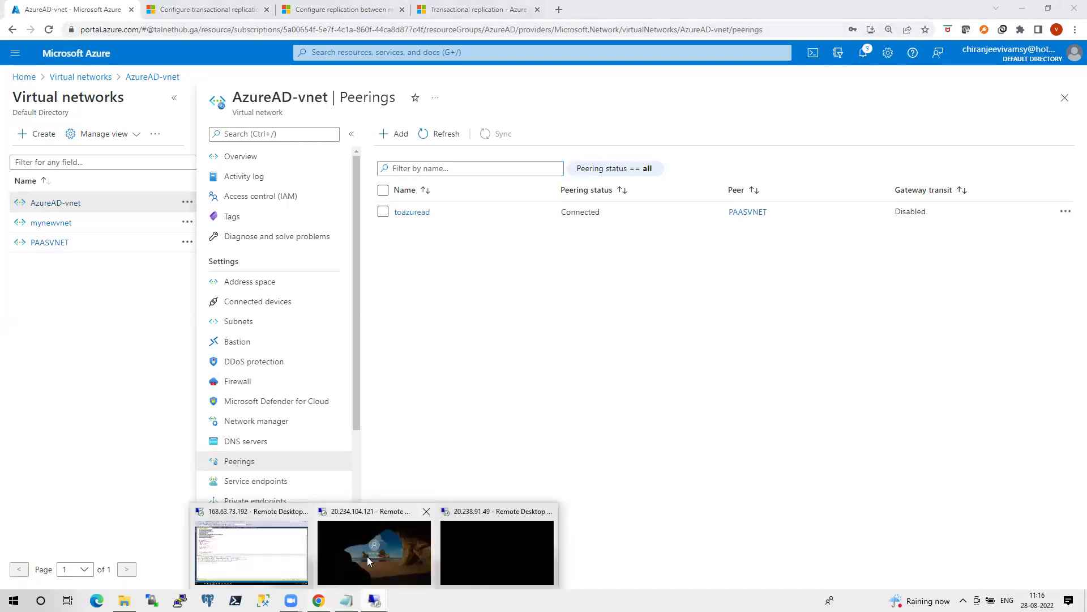
On the AzureDC session at 20.234.104.121, launch DNS Manager (dnsmgmt.msc)
left_click(367, 559)
key("super+r")
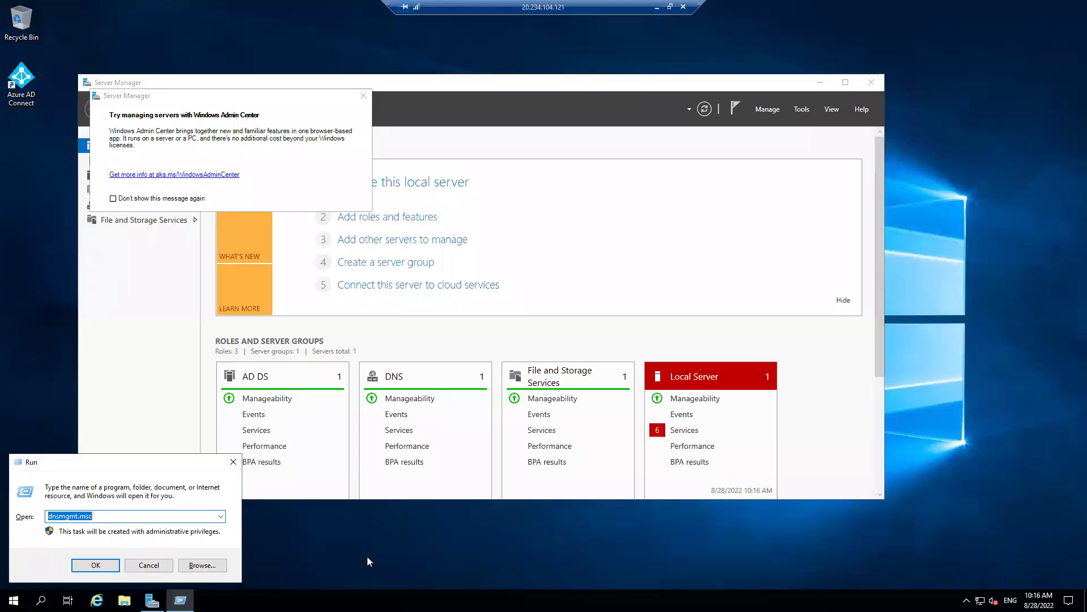
key("Return")
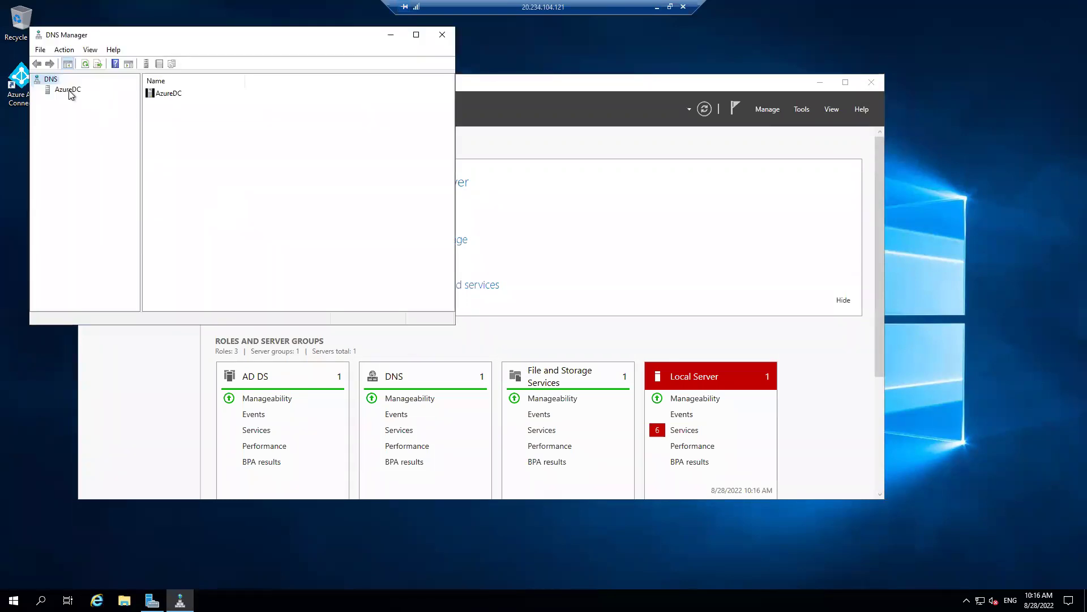
Delete the database.windows.net conditional forwarder under AzureDC, then minimize the session
double_click(69, 91)
left_click(48, 131)
left_click(90, 142)
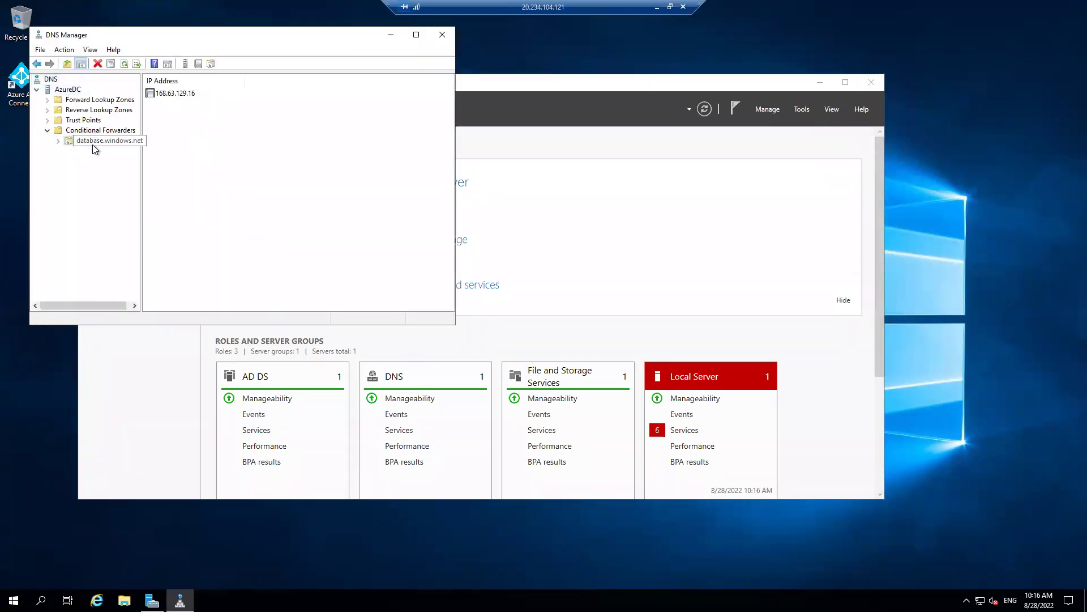
right_click(94, 145)
left_click(119, 168)
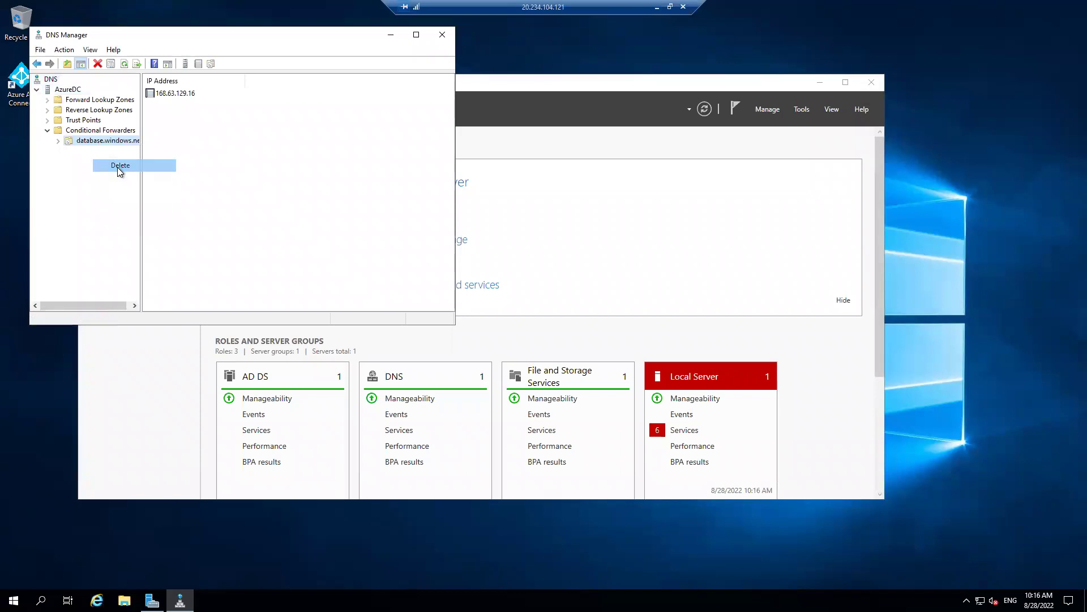
left_click(568, 341)
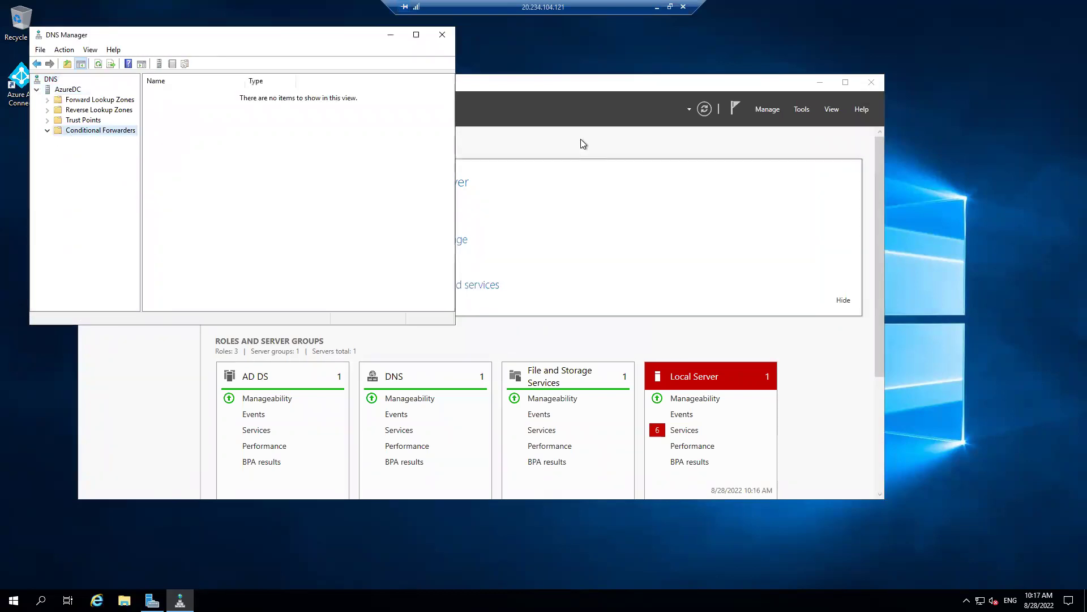
left_click(656, 8)
On the AZDCSQL session, open an administrator PowerShell and begin a tnc command
mouse_move(374, 601)
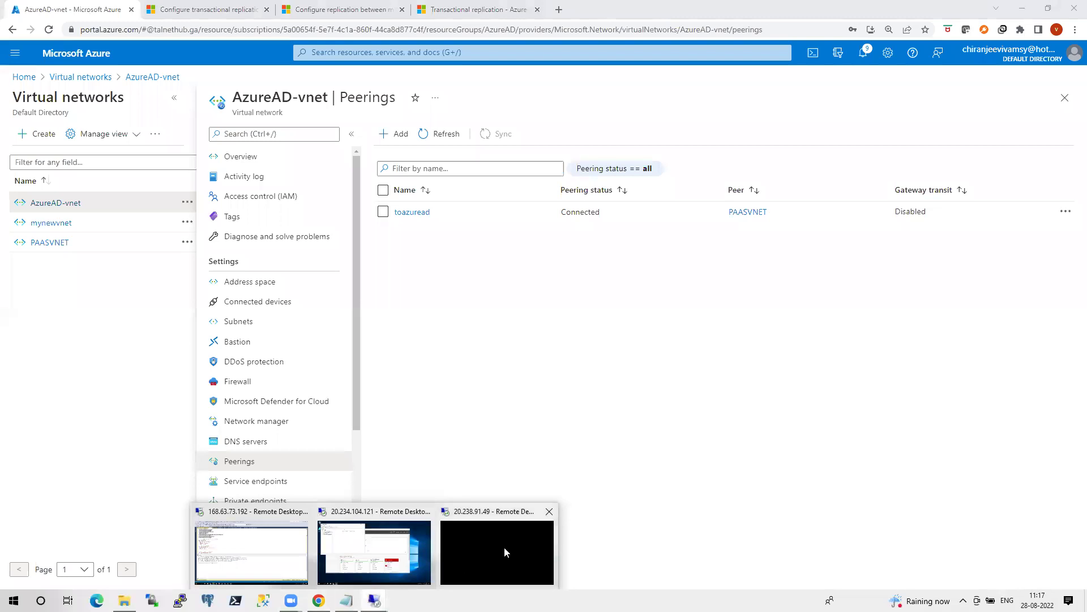
left_click(504, 547)
left_click(364, 96)
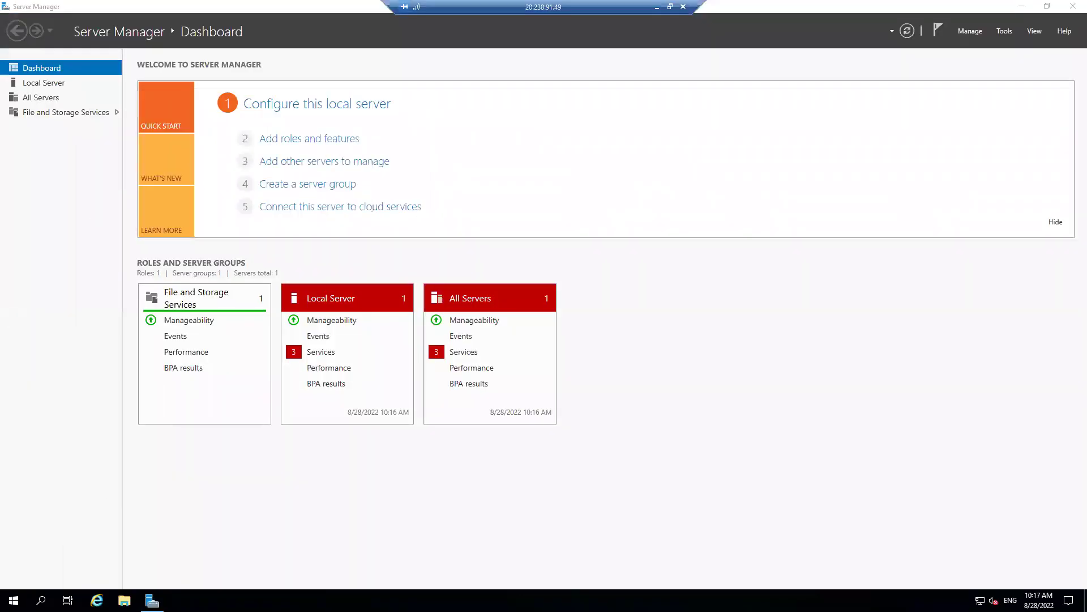
right_click(13, 600)
left_click(72, 450)
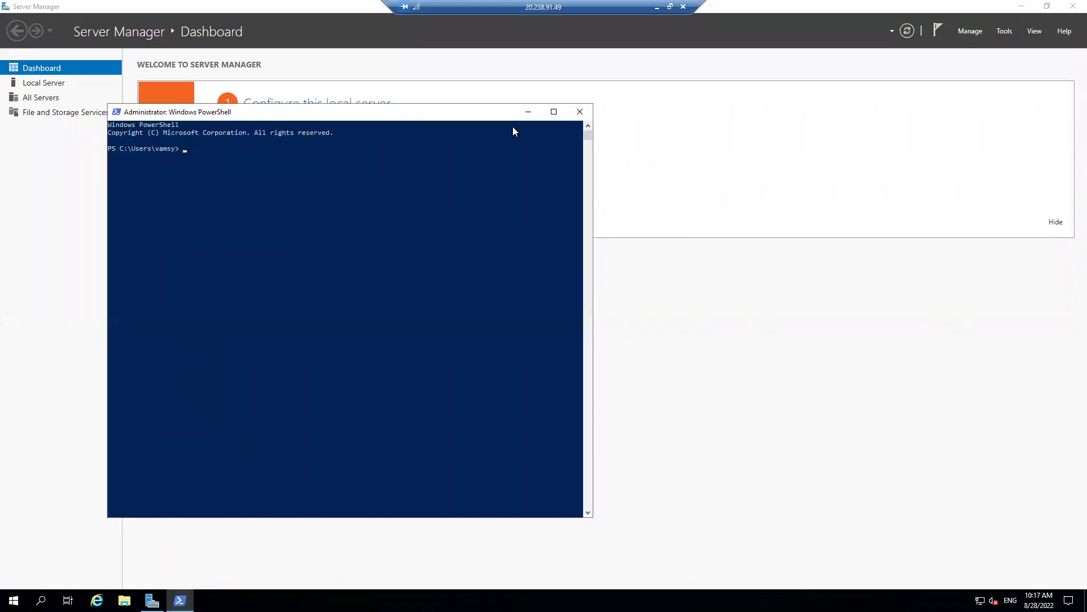
type("tnc")
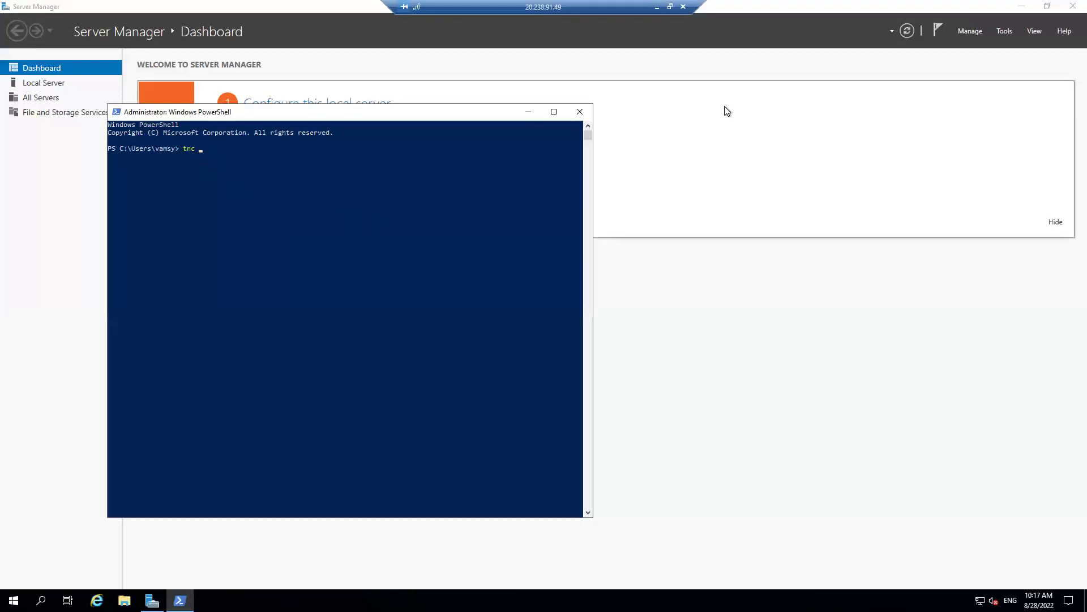
Copy the mitestsrv managed instance host name from its Azure portal overview
left_click(655, 6)
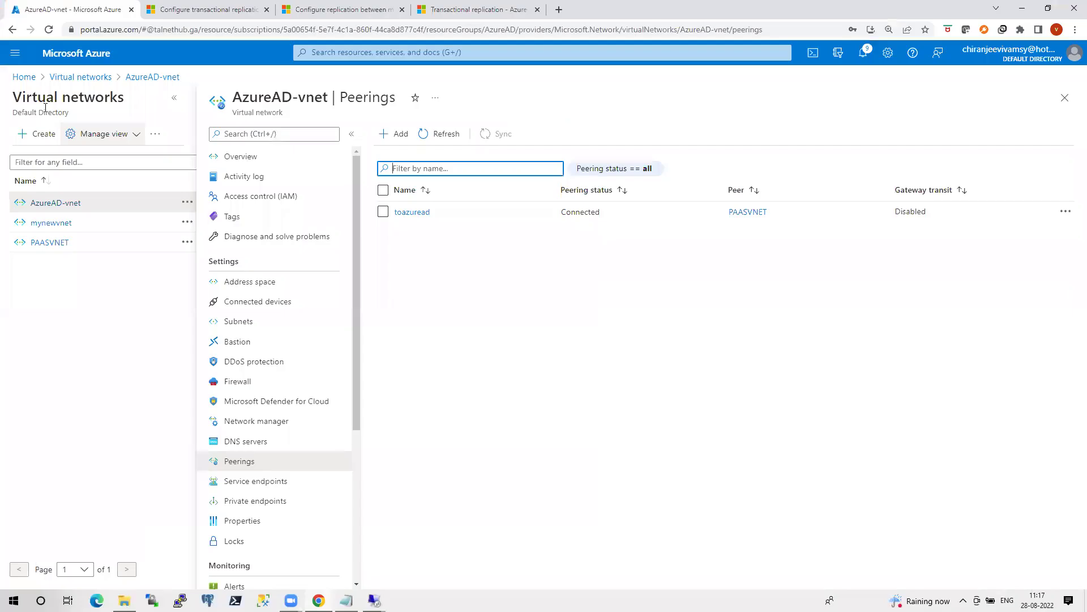
left_click(22, 79)
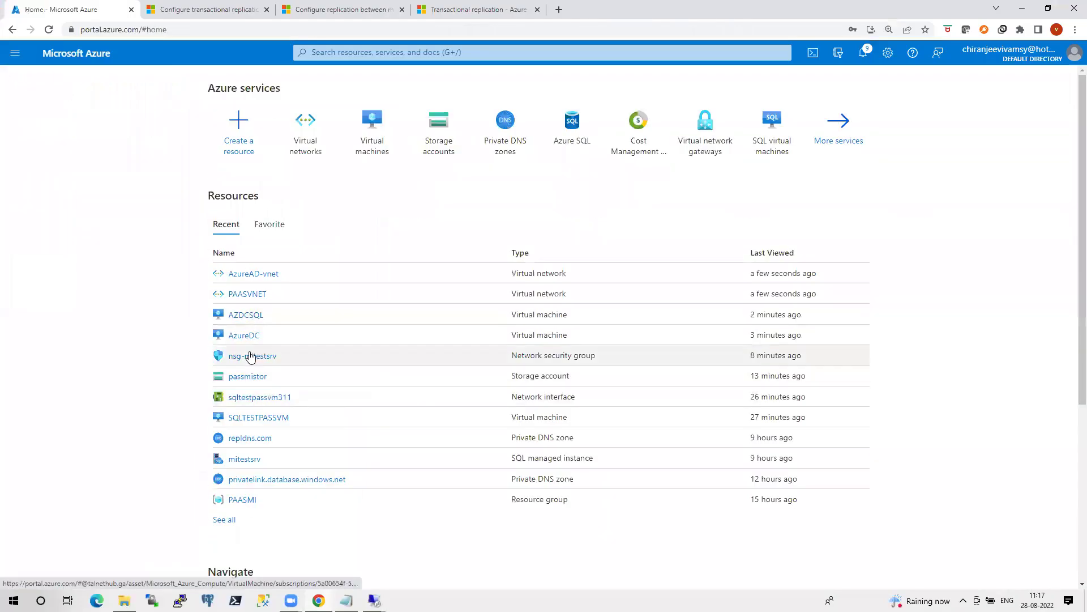
left_click(245, 458)
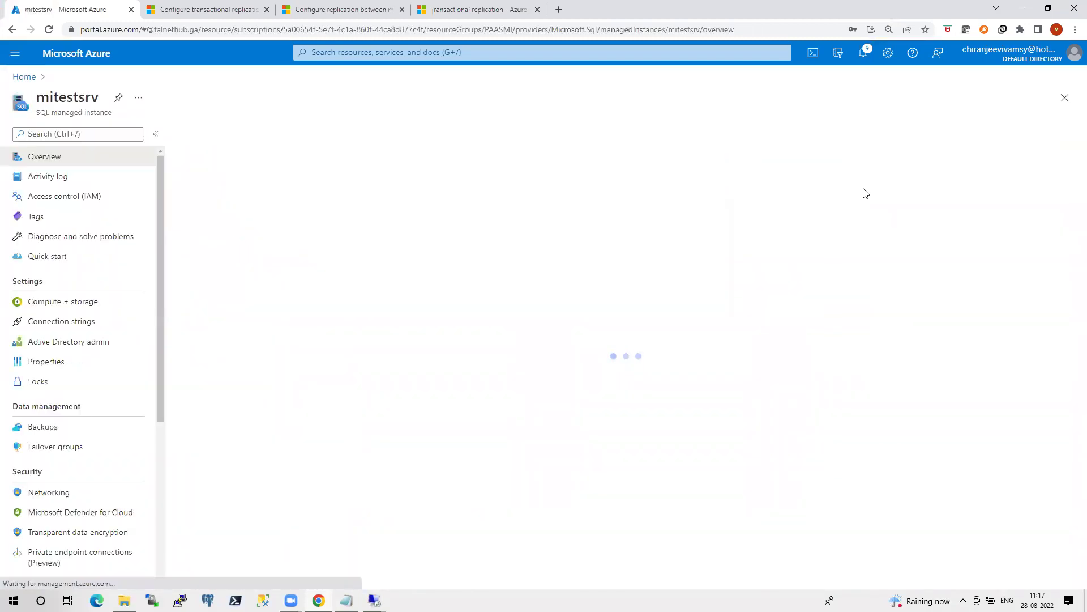
left_click(902, 193)
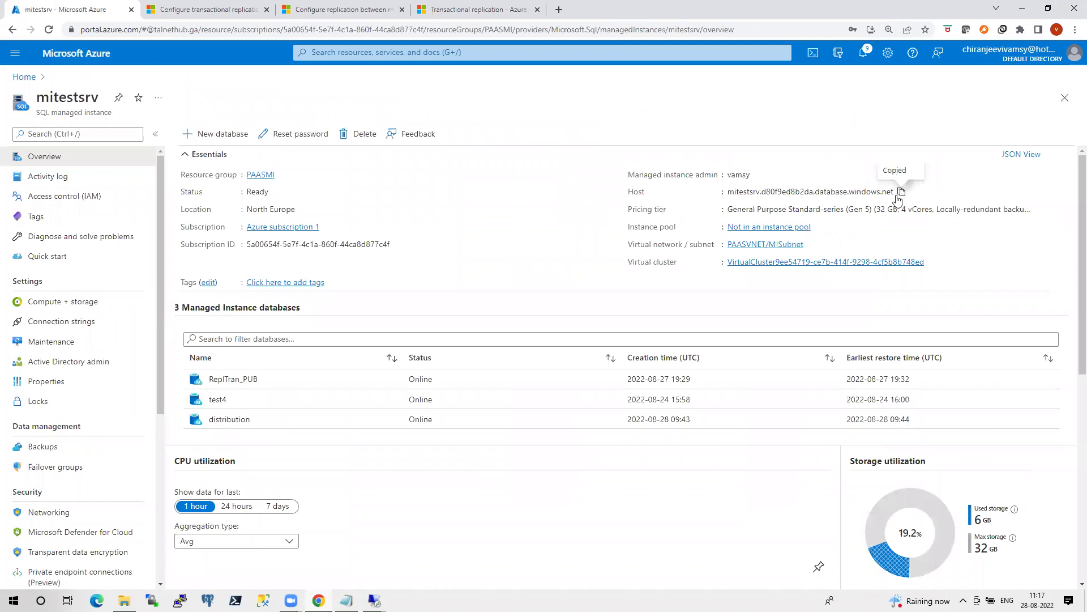
Run tnc mitestsrv.d80f9ed8b2da.database.windows.net -port 1433, getting TcpTestSucceeded True
mouse_move(375, 600)
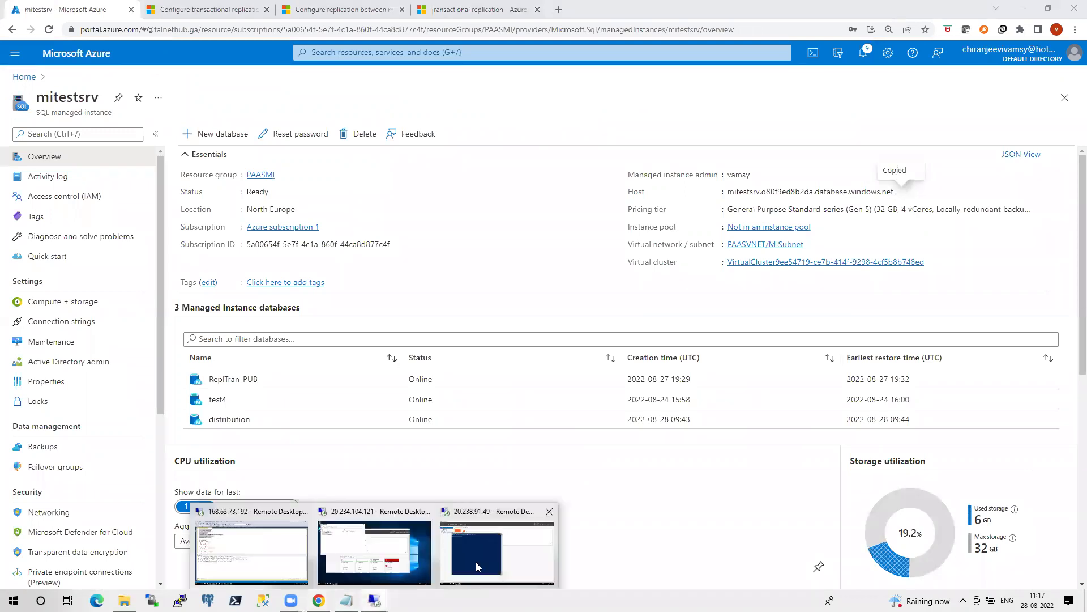
left_click(477, 556)
right_click(344, 263)
type("-port 1433")
key("Return")
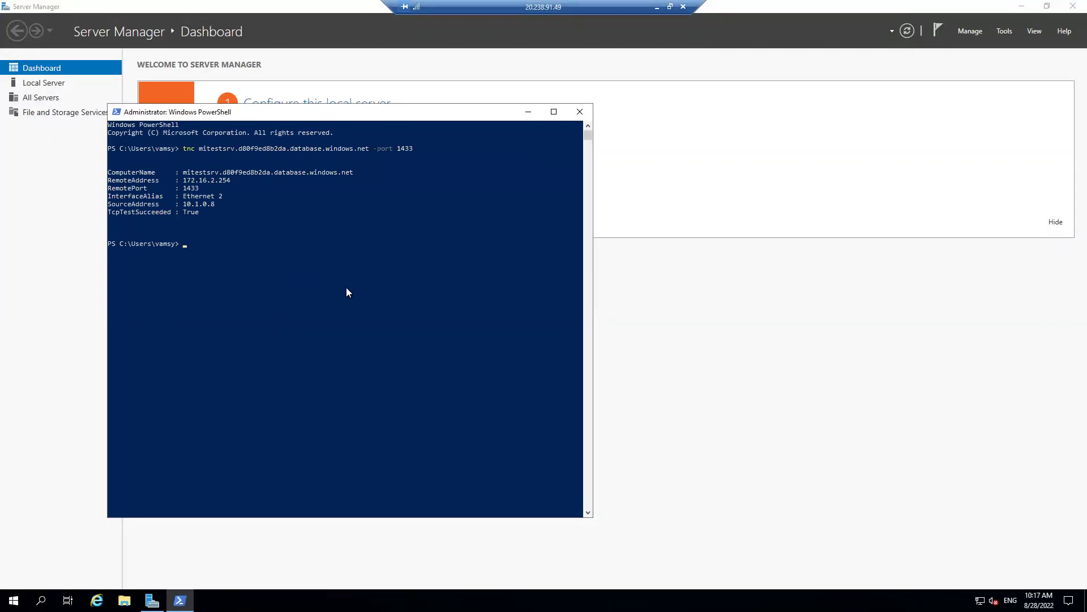
Flush the DNS cache with ipconfig /flushdns and rerun the port 1433 test
type("ipconfi")
key("BackSpace")
key("BackSpace")
type("fig /sl")
key("BackSpace")
key("BackSpace")
key("BackSpace")
type("/flushdns")
key("Return")
key("Up")
key("Up")
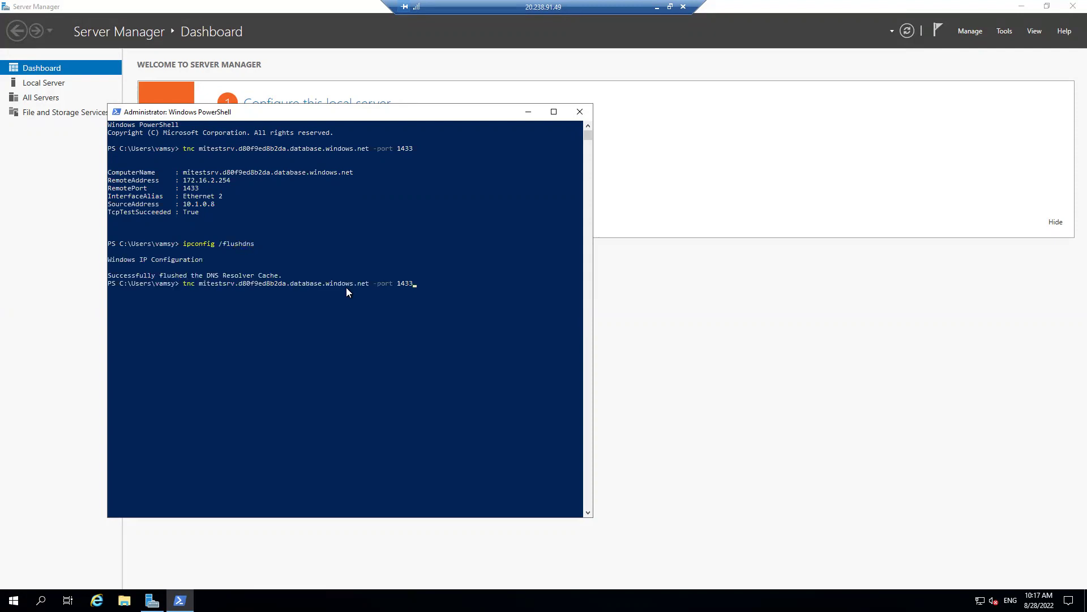
key("Return")
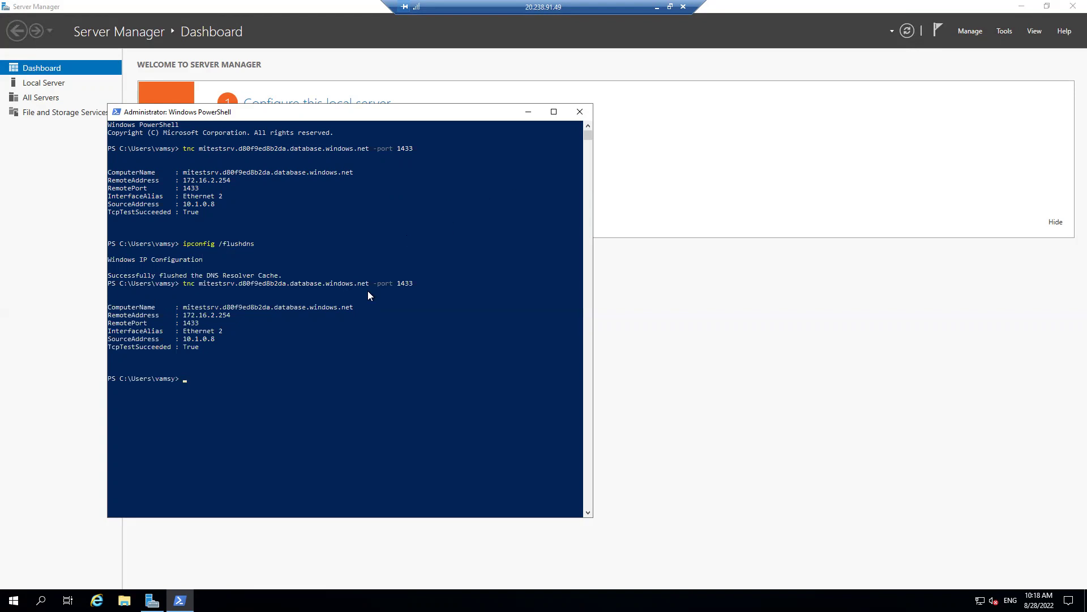
Minimize the session and cycle through the remote sessions to the DNS Manager one
left_click(656, 8)
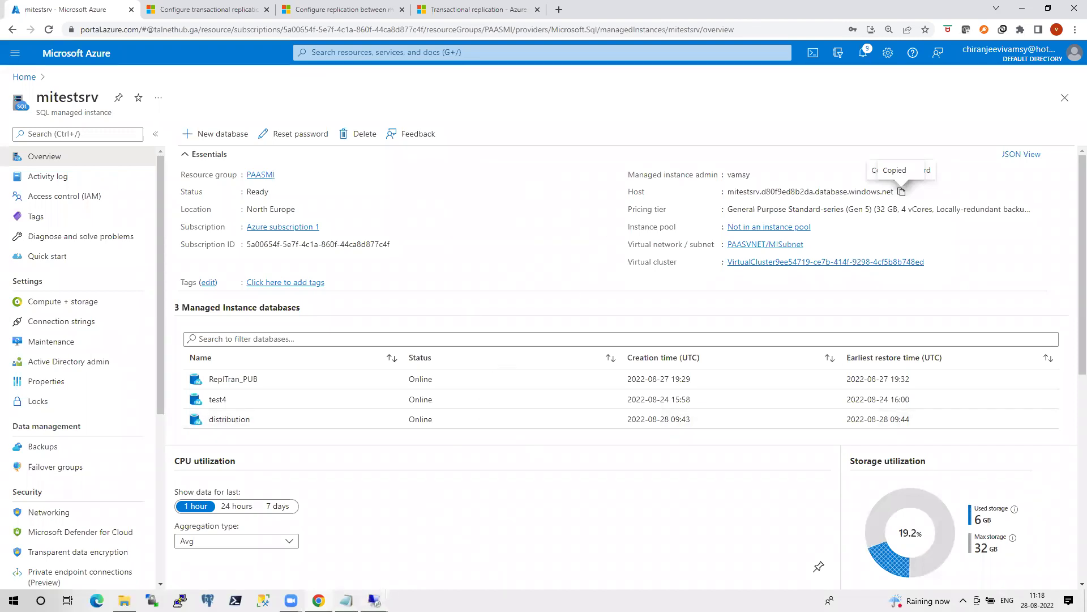
mouse_move(374, 601)
left_click(254, 553)
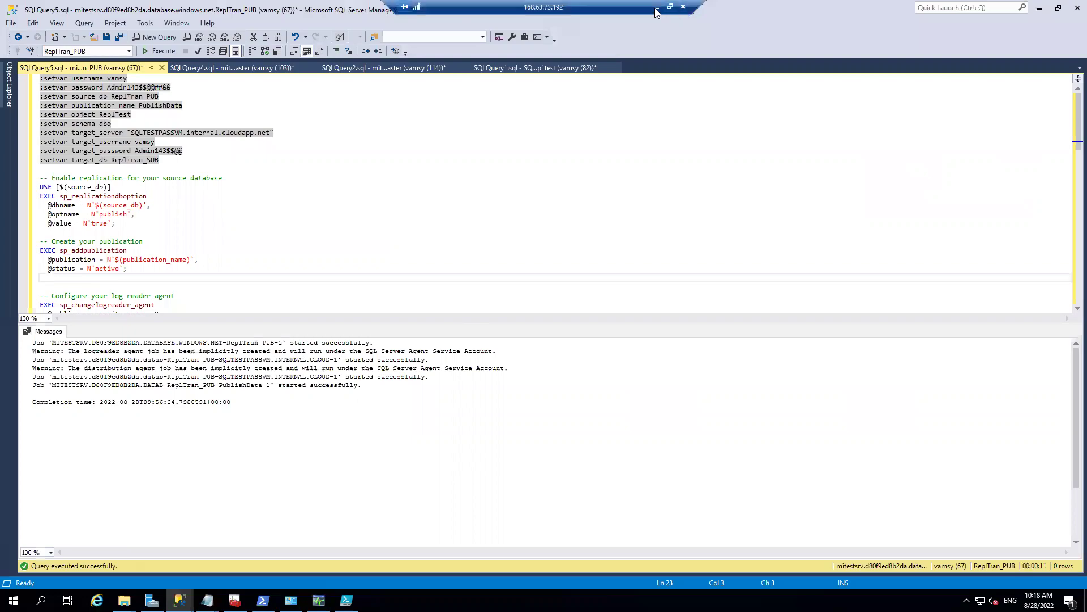
left_click(657, 8)
mouse_move(374, 600)
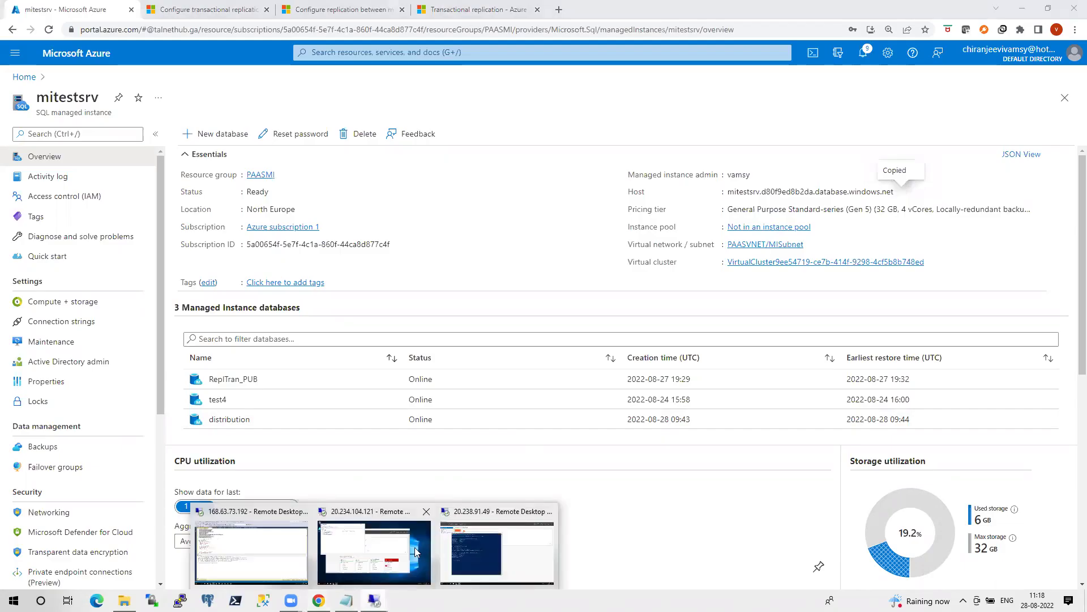
left_click(408, 549)
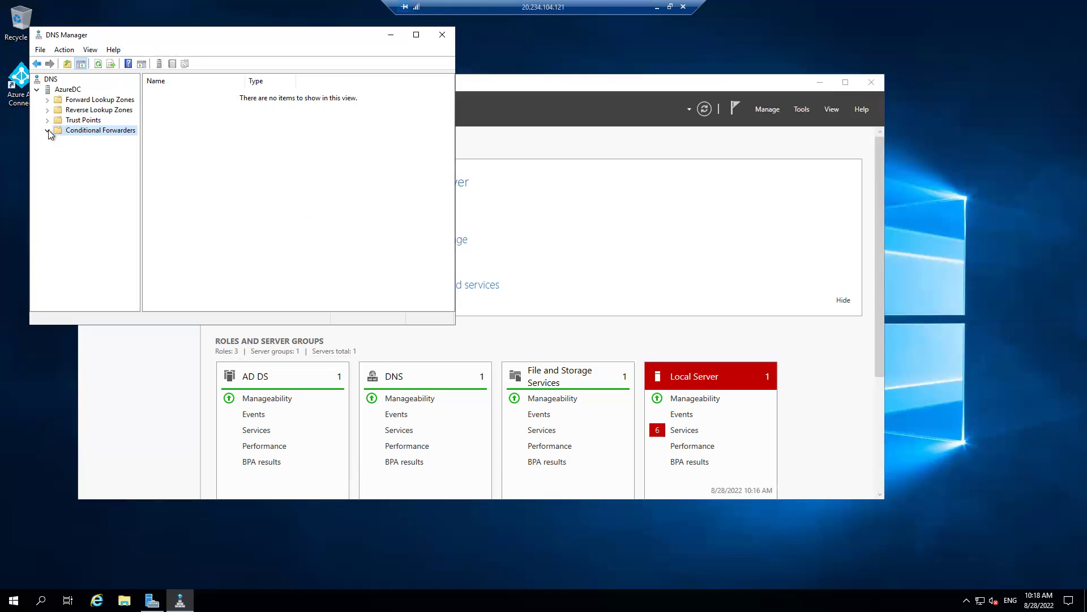
Rerun the port 1433 test on the AZDCSQL session, again returning TcpTestSucceeded True
left_click(657, 8)
left_click(374, 600)
left_click(485, 551)
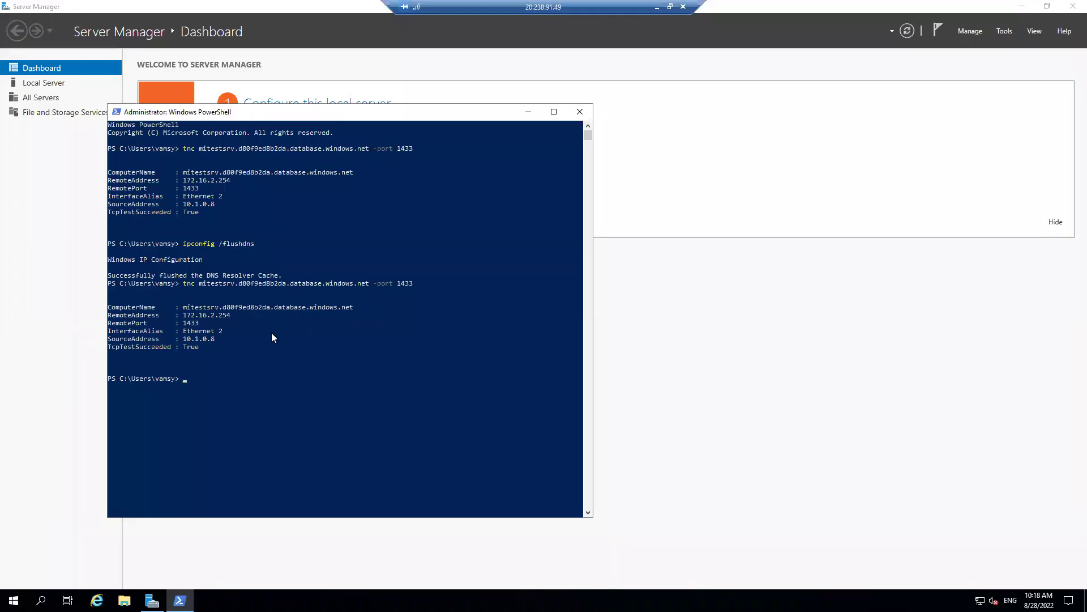
key("Up")
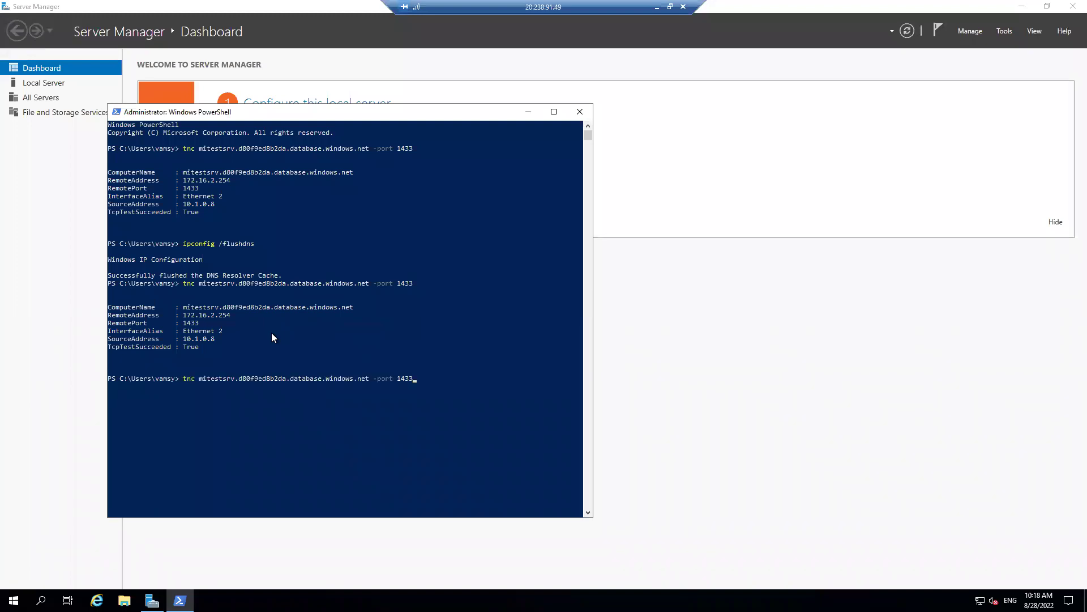
key("Return")
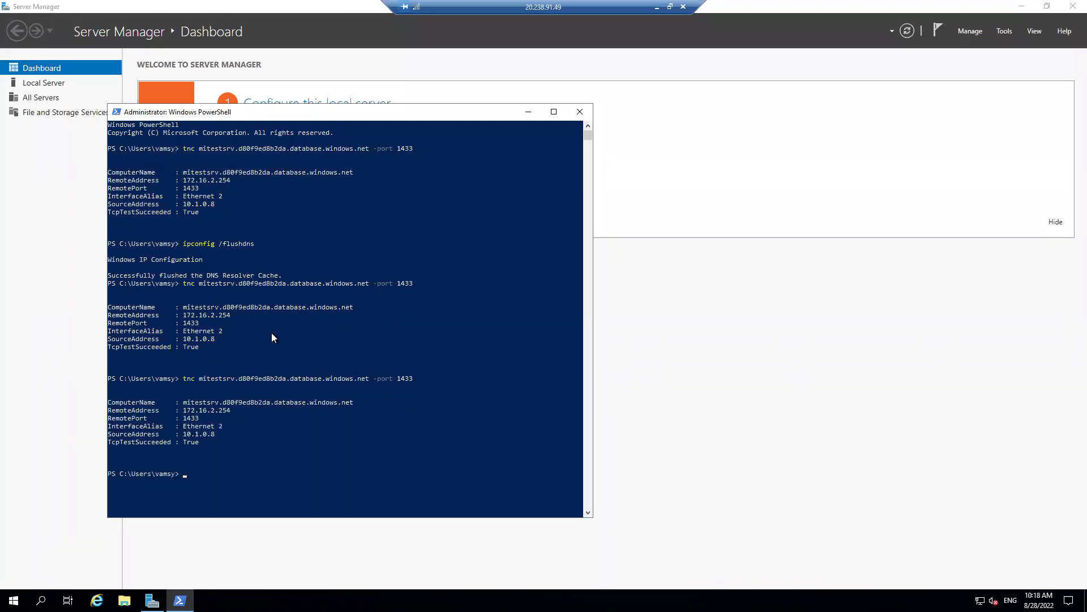
Minimize that session and restore the AzureDC domain controller session
left_click(657, 6)
mouse_move(375, 600)
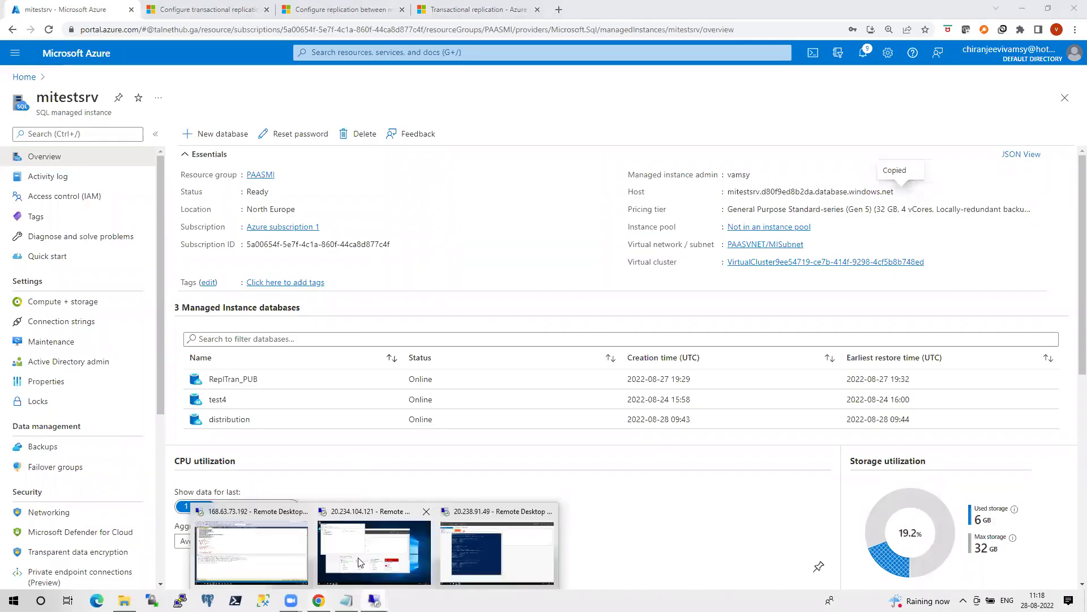
left_click(359, 562)
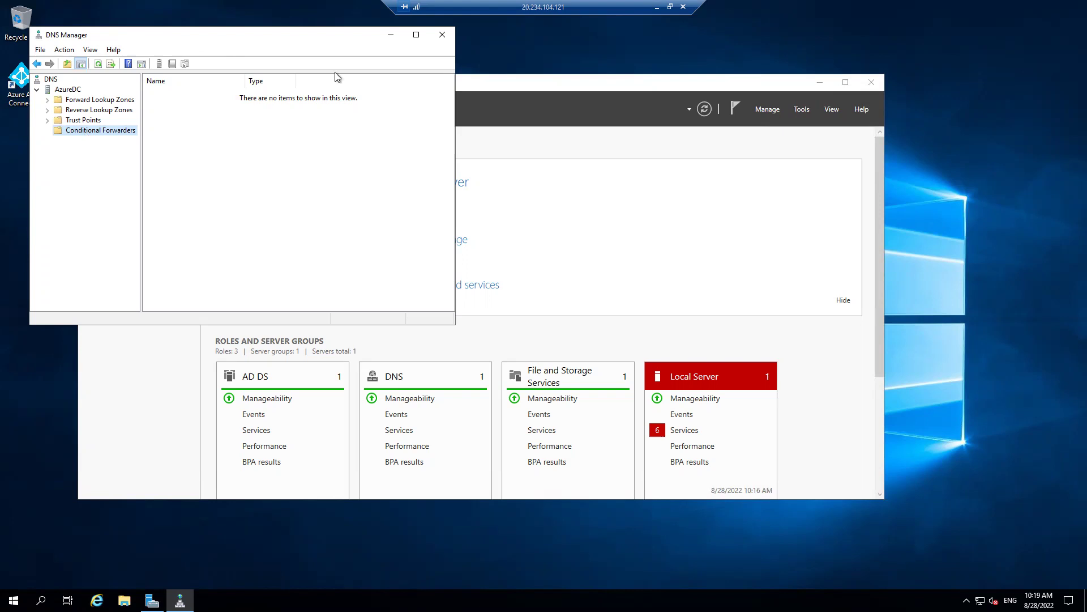
Minimize the remote session and bring up the MI publisher, MI distributor, SQL Server subscriber tutorial
left_click(657, 7)
left_click(327, 8)
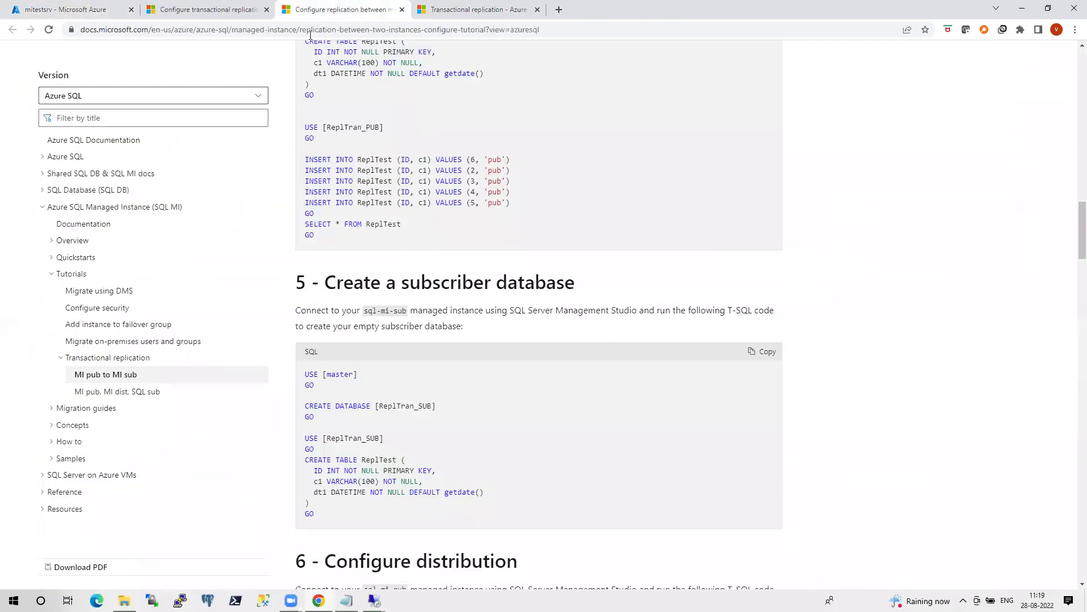
left_click(228, 9)
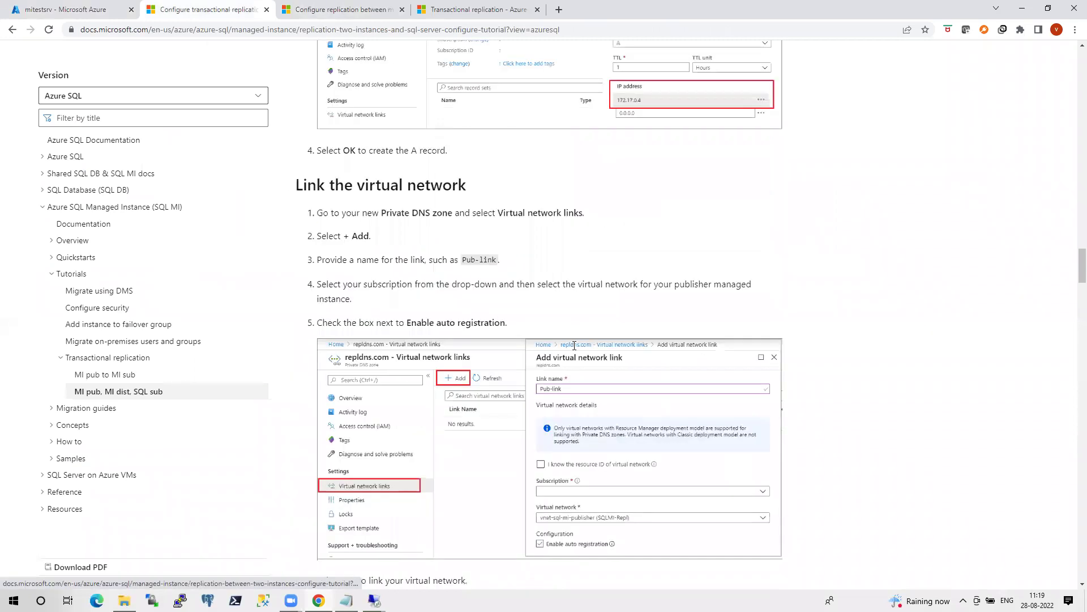
Read through the tutorial's Create Private DNS zone, VNet link and A record steps
scroll(360, 313, "up", 7)
scroll(544, 327, "up", 5)
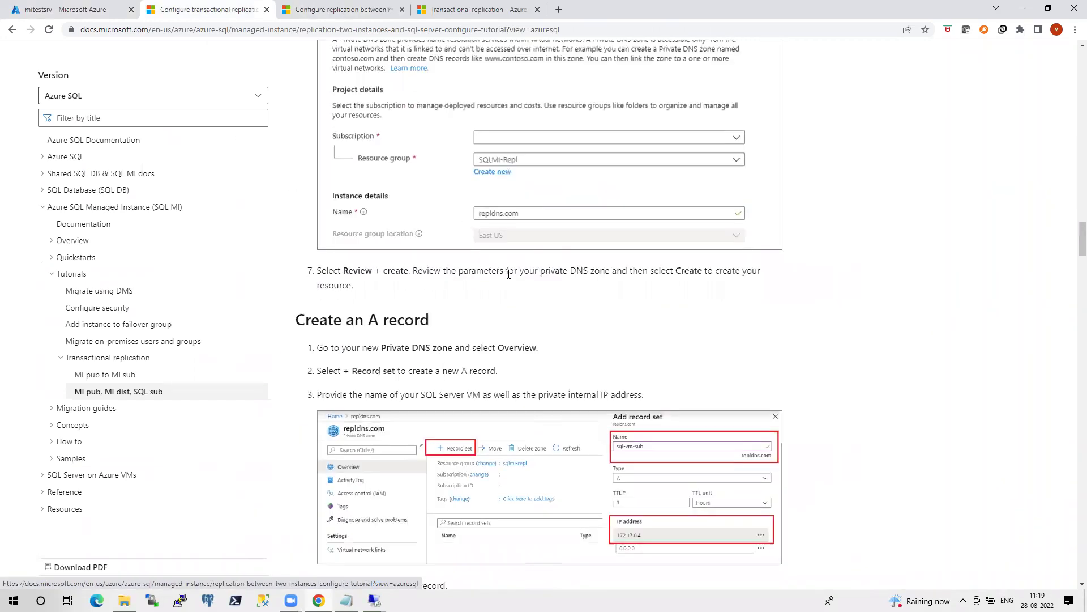
scroll(449, 375, "down", 2)
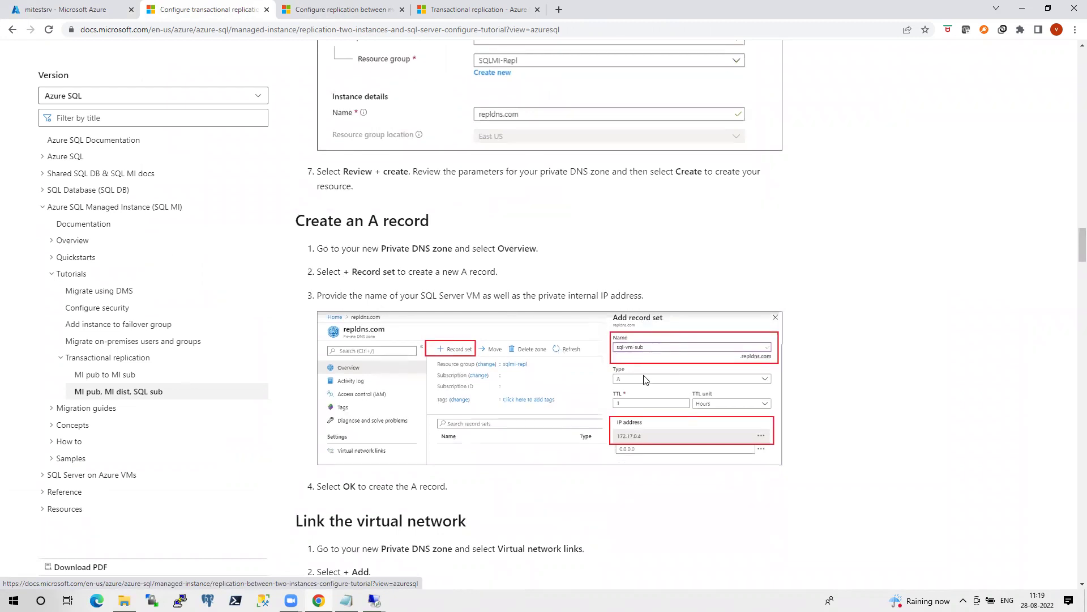
scroll(646, 382, "down", 2)
scroll(416, 422, "down", 4)
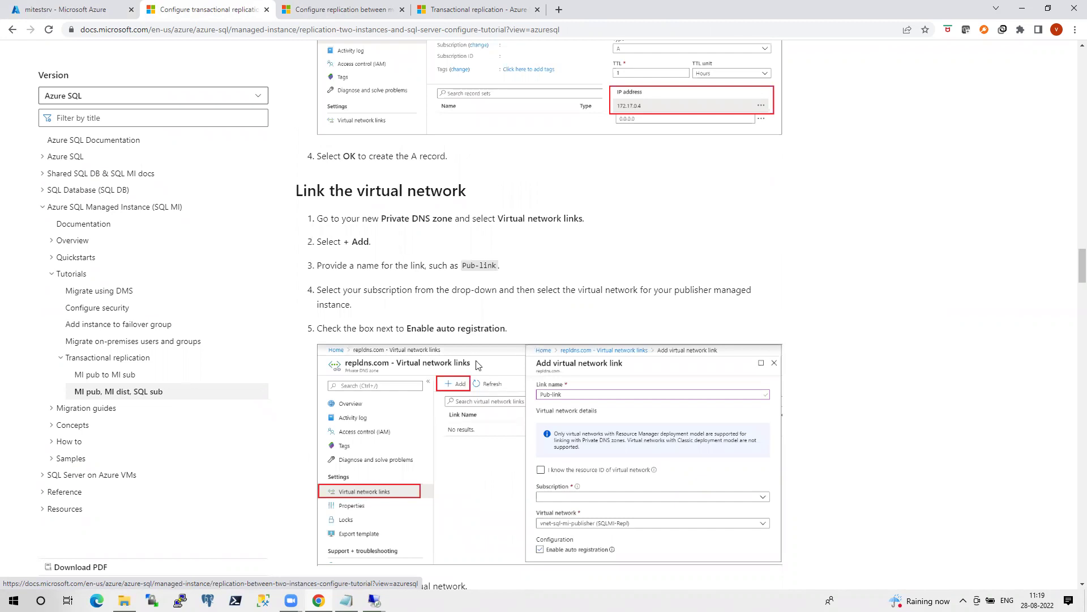
scroll(478, 364, "down", 3)
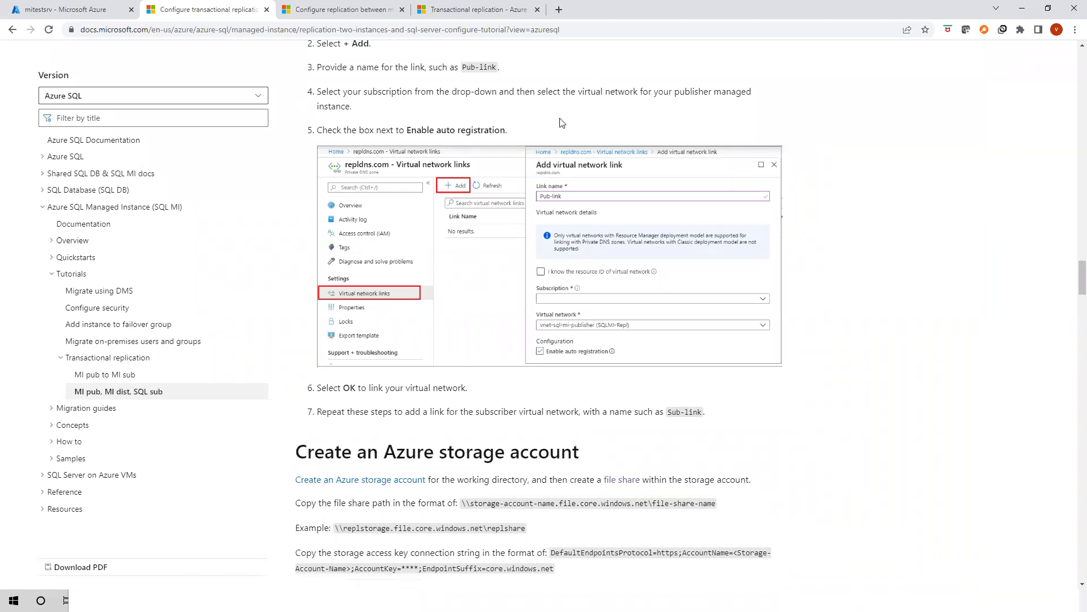
scroll(474, 200, "up", 5)
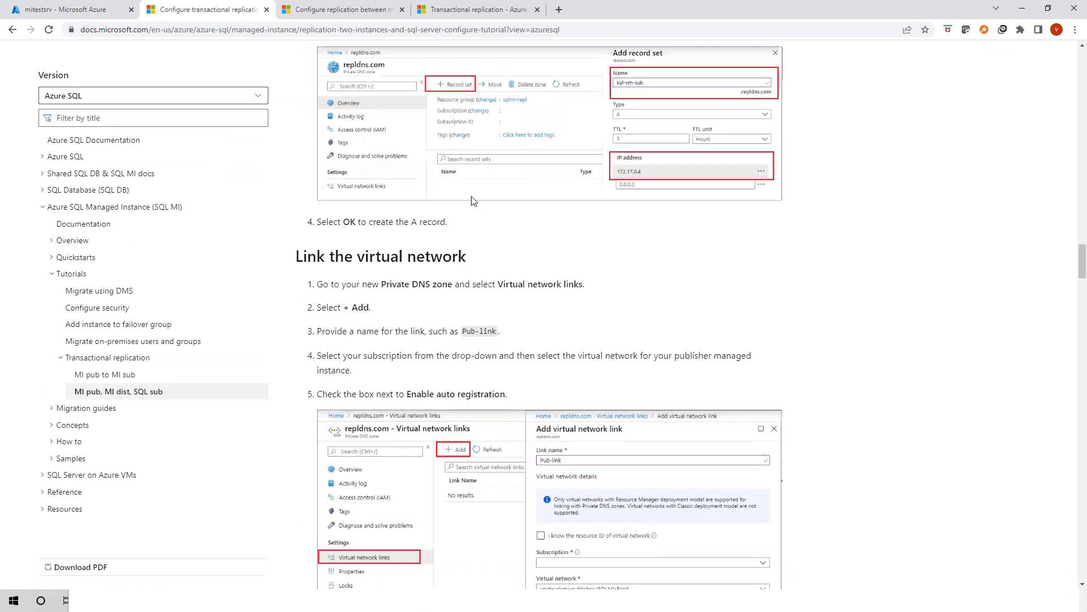
scroll(473, 200, "up", 20)
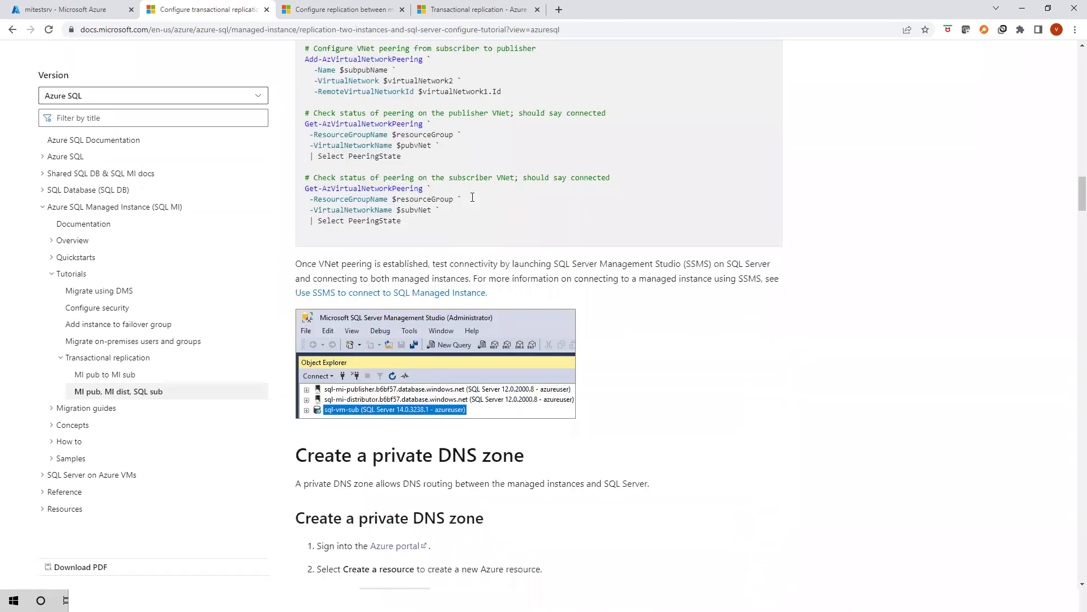
scroll(472, 197, "up", 10)
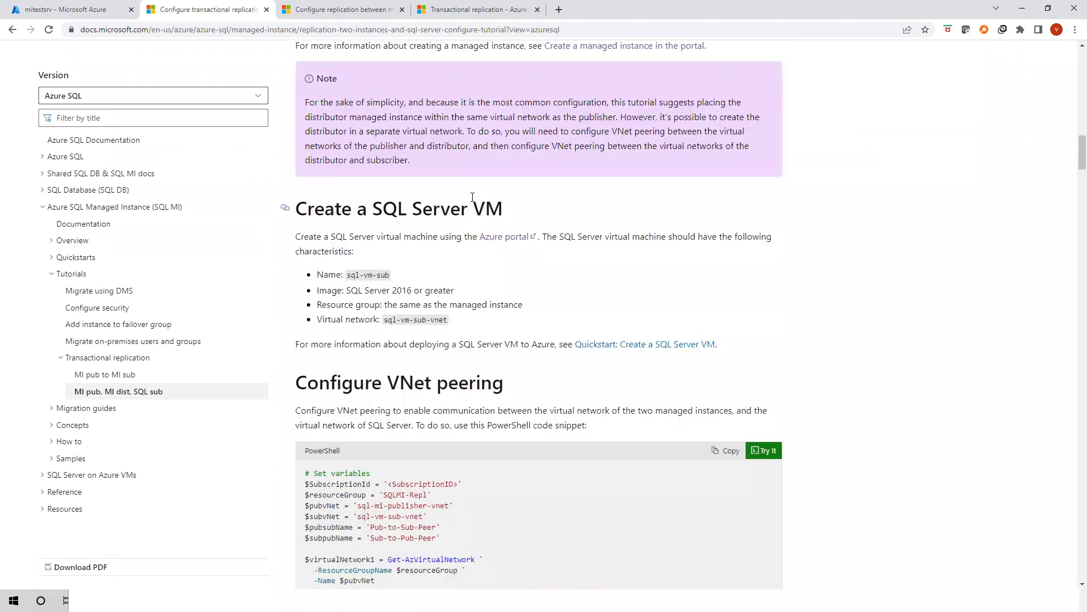
scroll(515, 195, "down", 17)
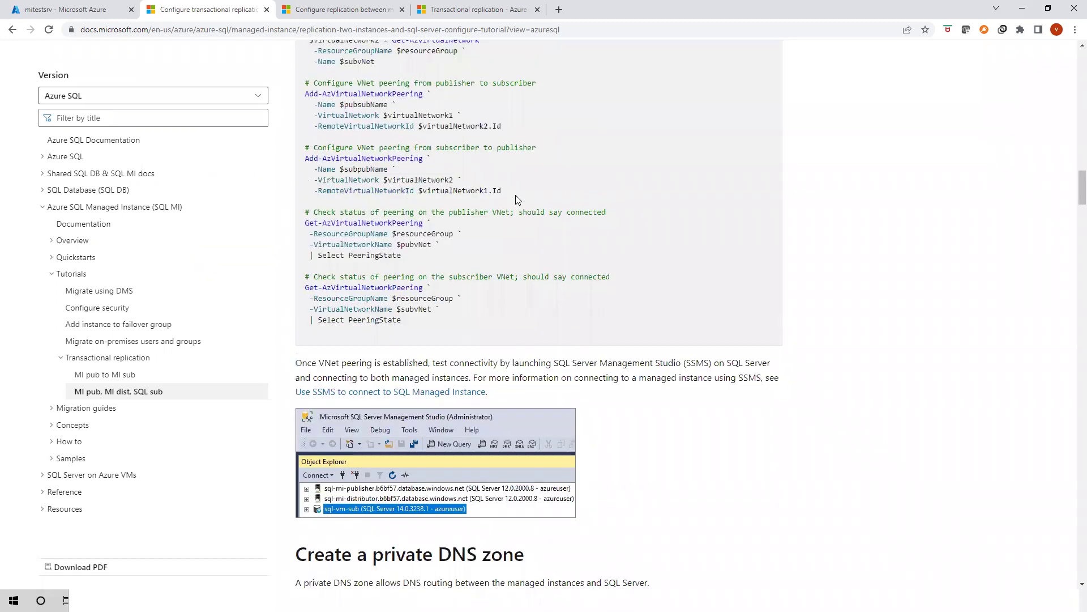
scroll(516, 198, "down", 6)
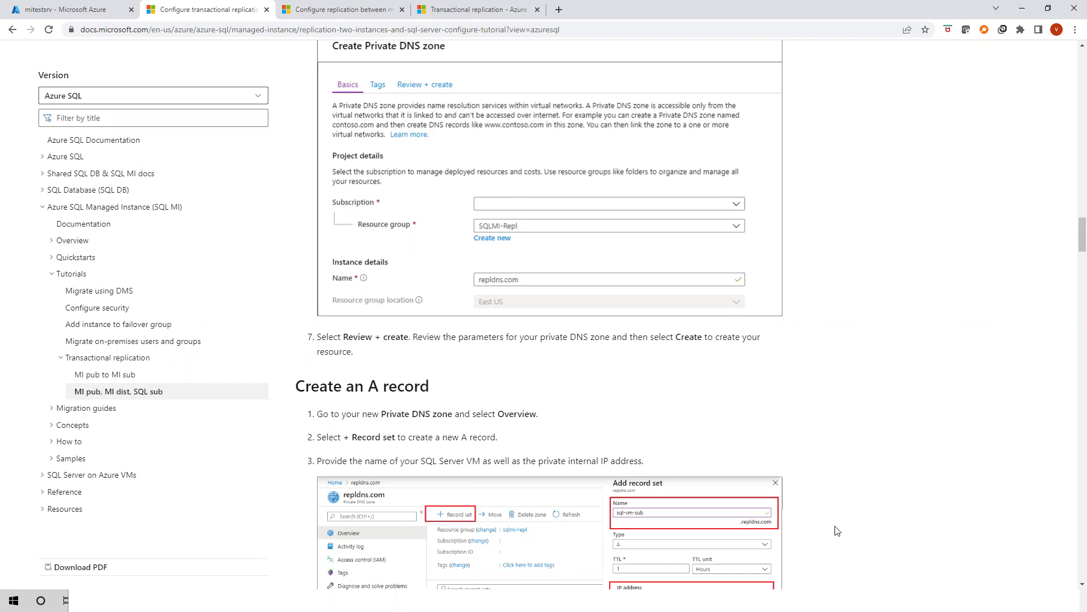
Return to the Transactional replication overview at its Types of replication table and Supportability Matrix
left_click(481, 11)
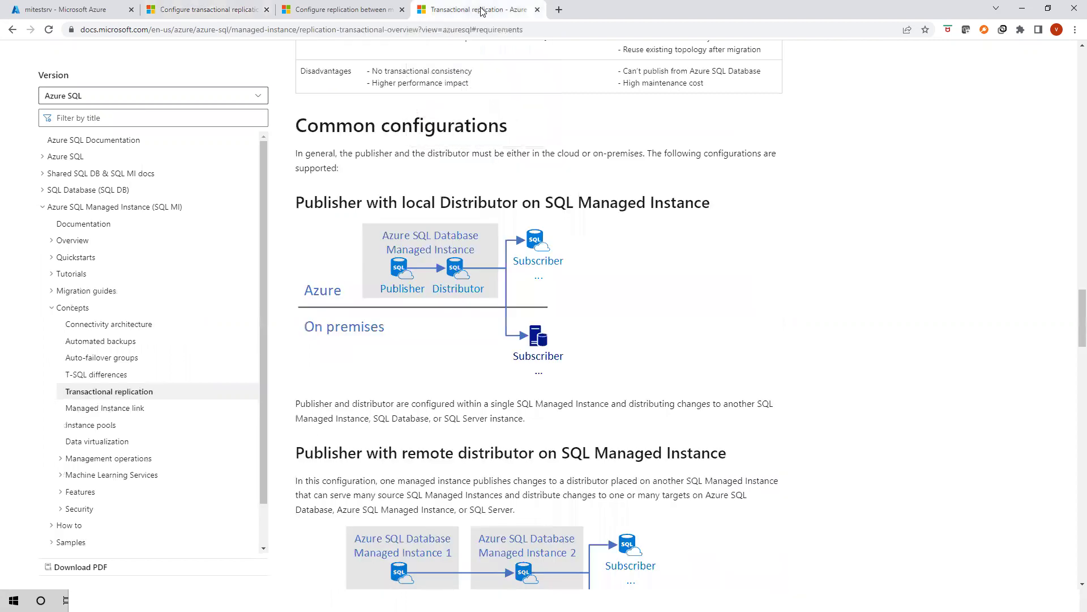
scroll(569, 322, "up", 10)
scroll(575, 194, "up", 2)
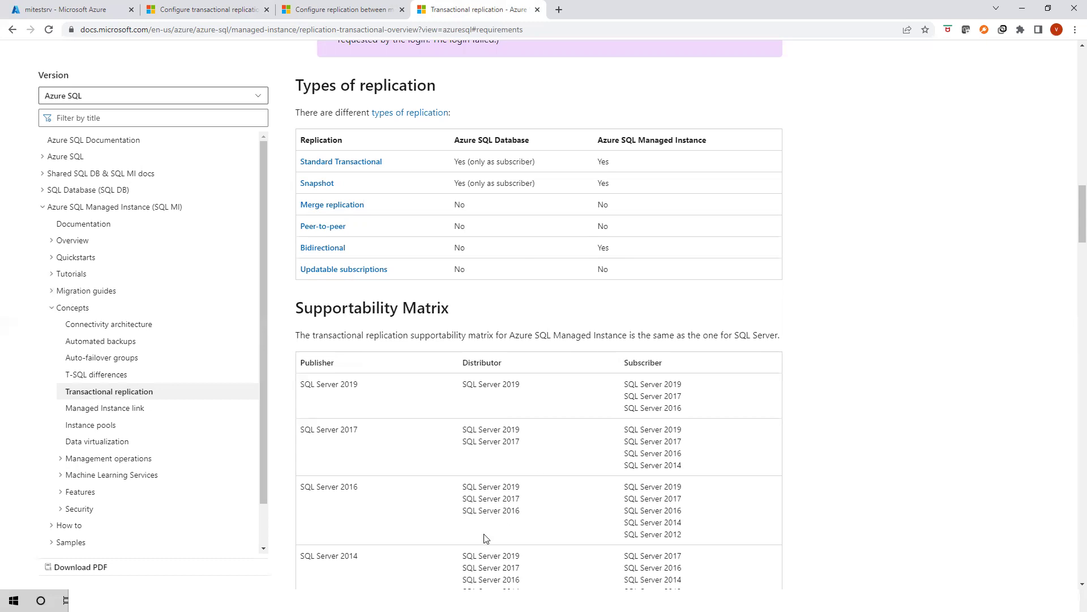
key("alt+Tab")
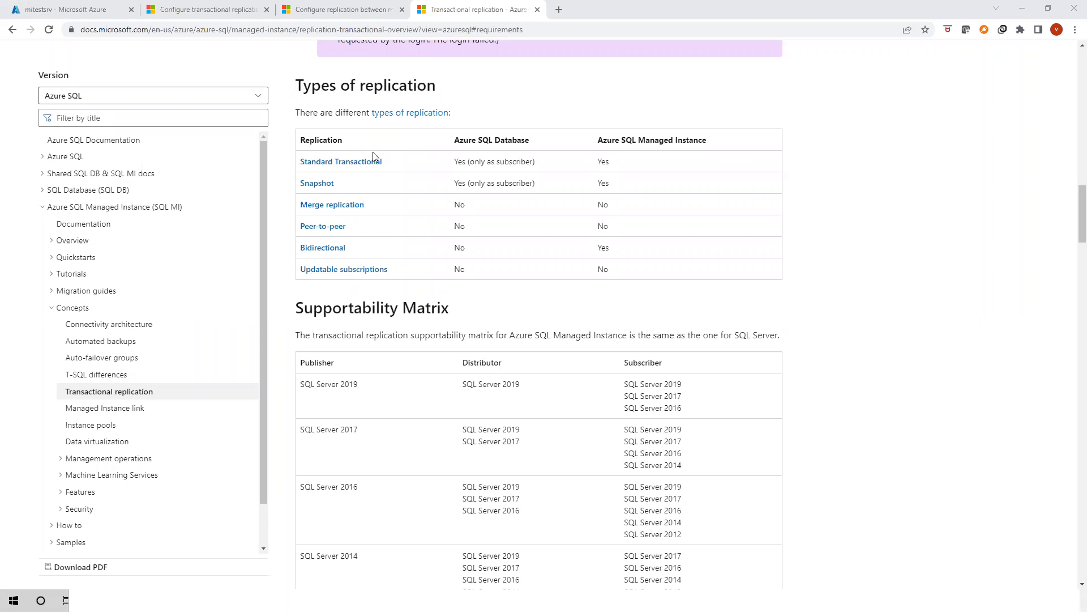
Go from the mitestsrv managed instance page to Cost Management + Billing to review the €487.98 current charges
left_click(46, 10)
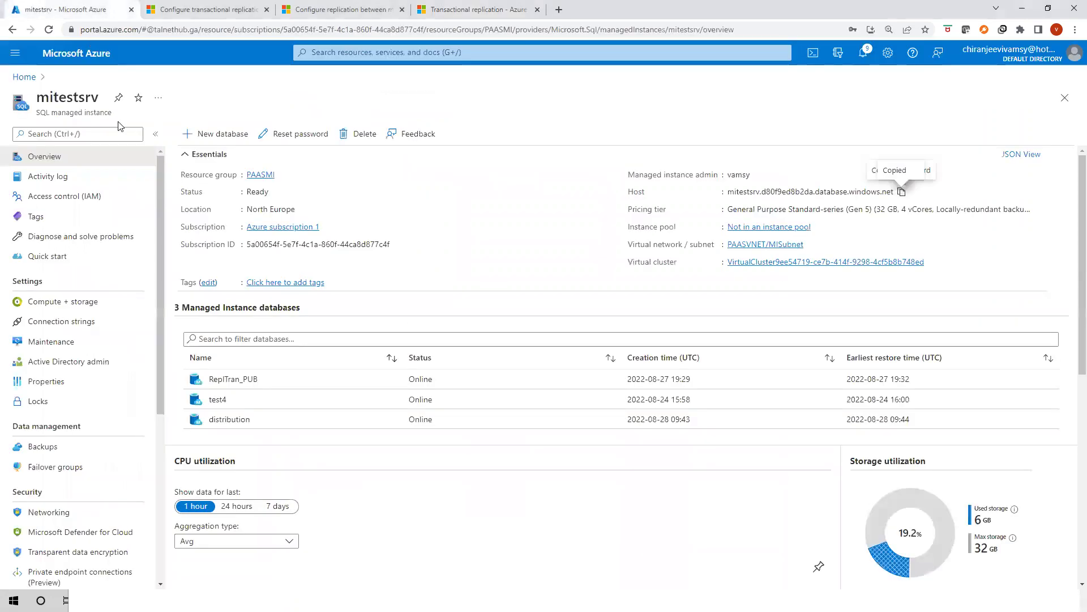
left_click(26, 82)
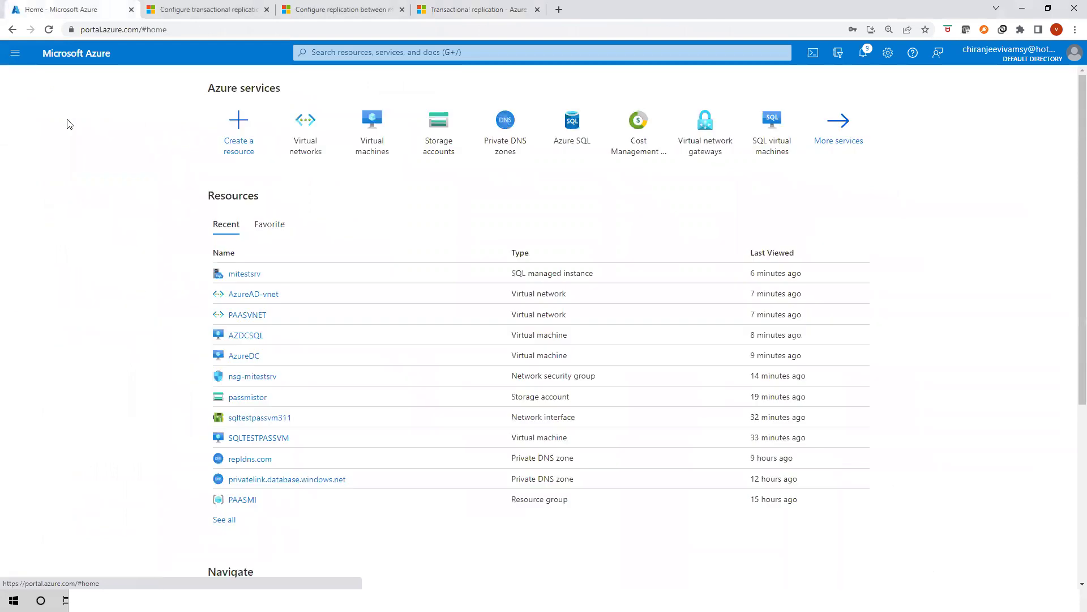
left_click(643, 152)
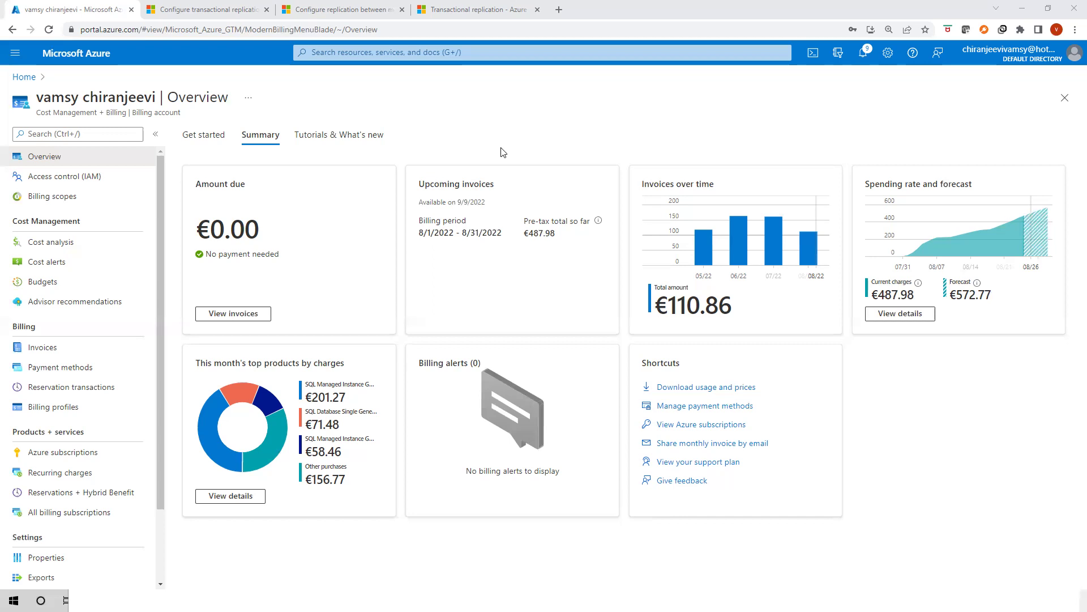
Minimize Chrome and the notes file, then launch Oracle VM VirtualBox to check the saved VMs
left_click(1022, 9)
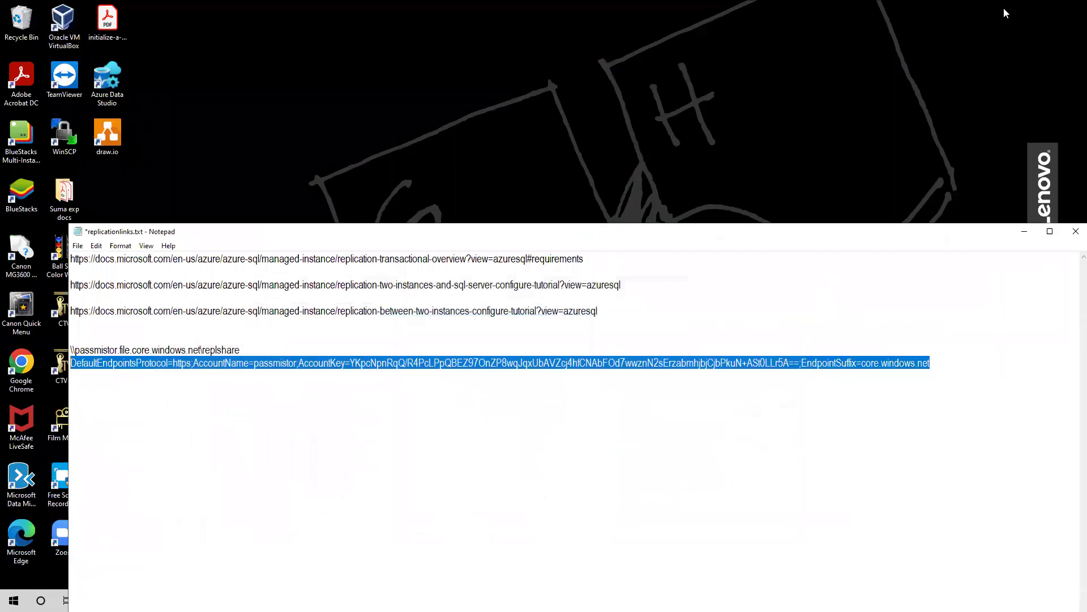
left_click(1025, 231)
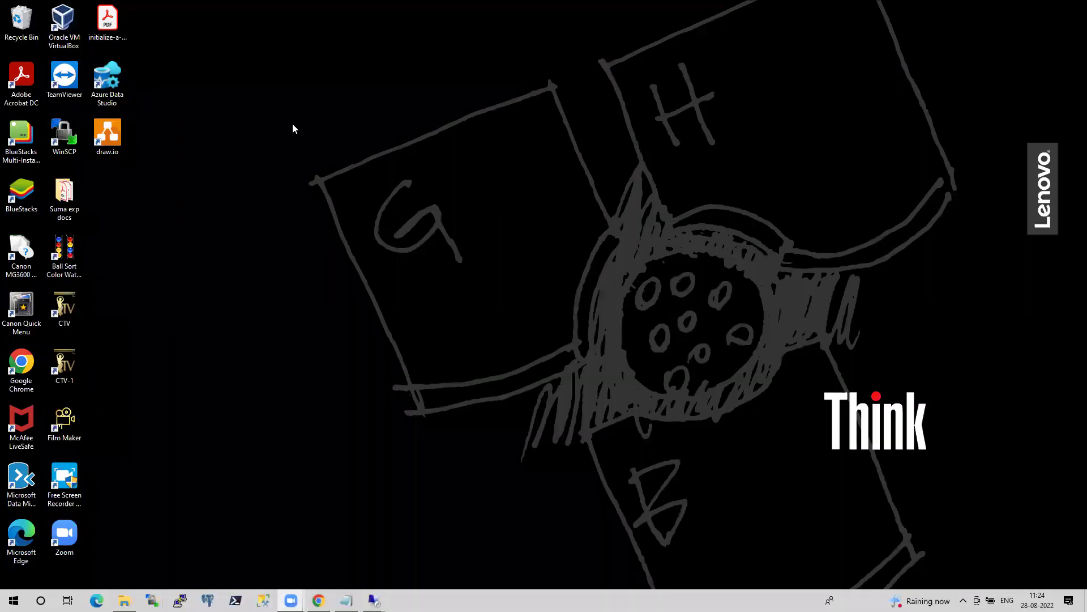
double_click(64, 23)
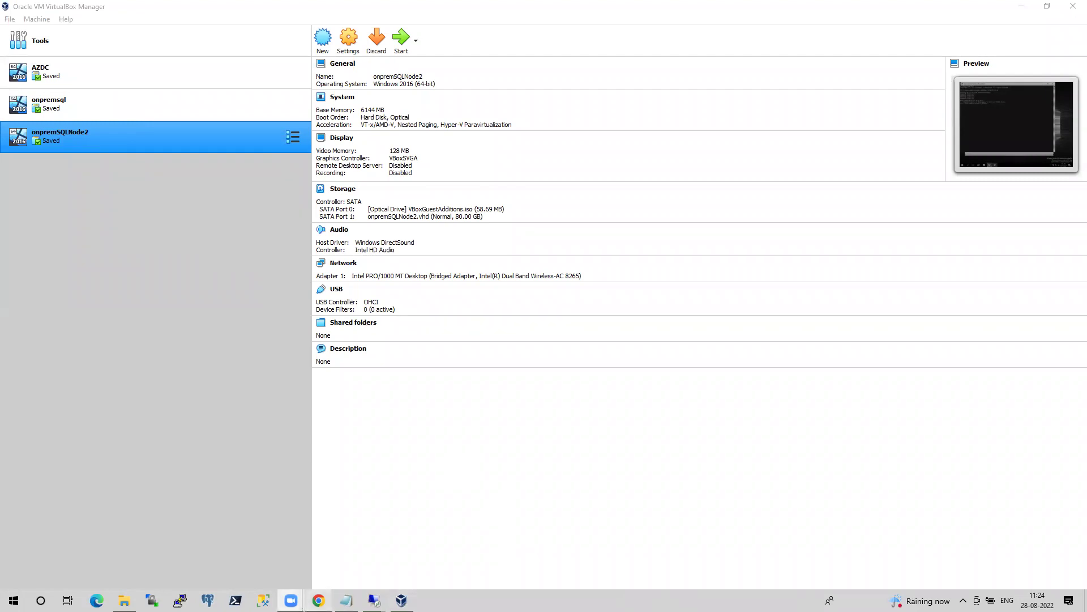
left_click(318, 601)
left_click(350, 8)
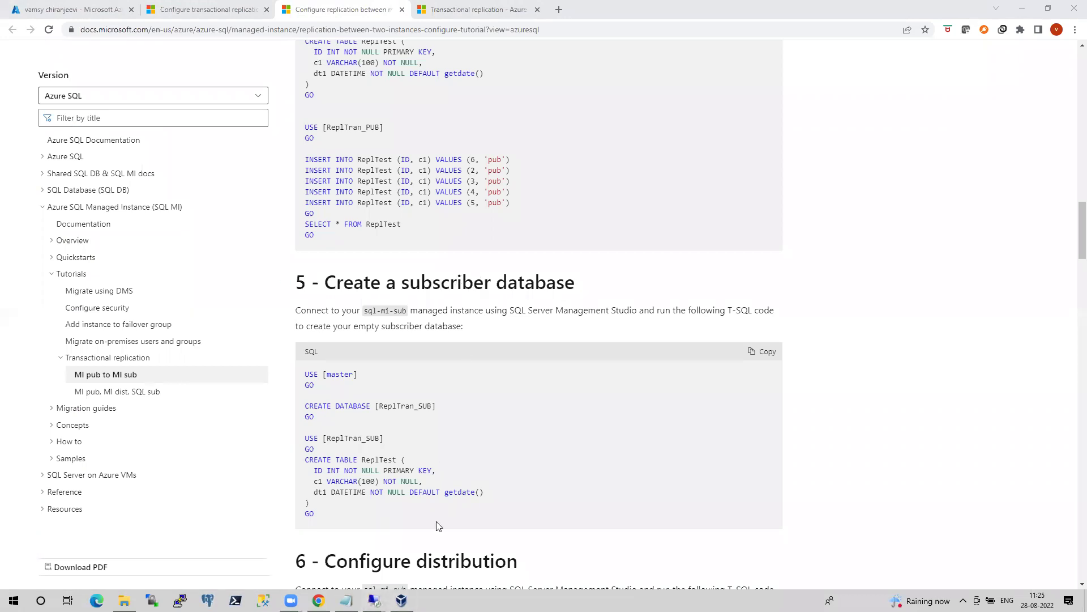
key("alt+Tab")
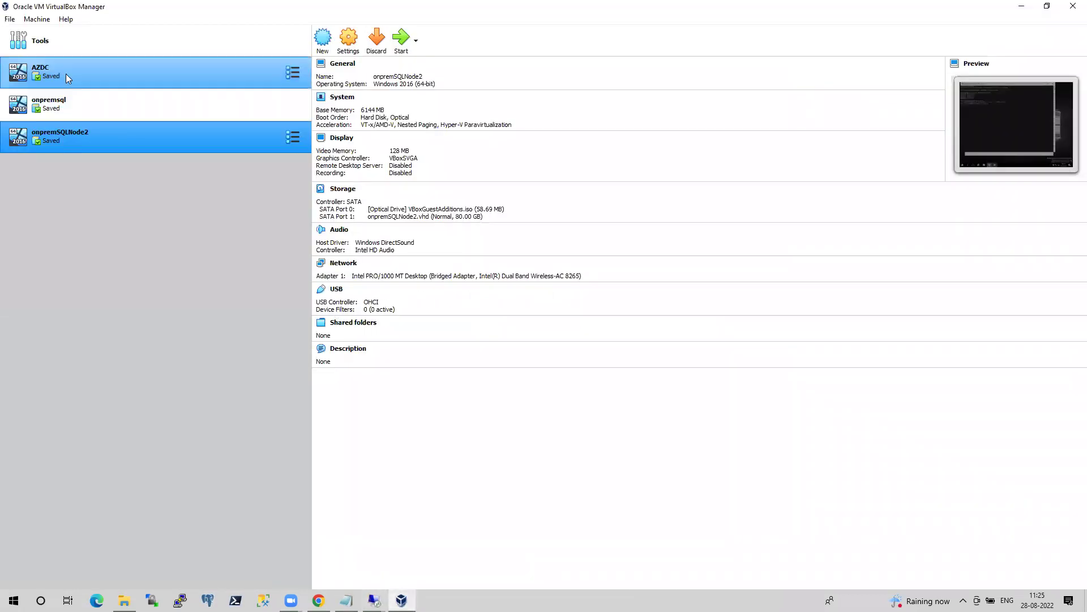